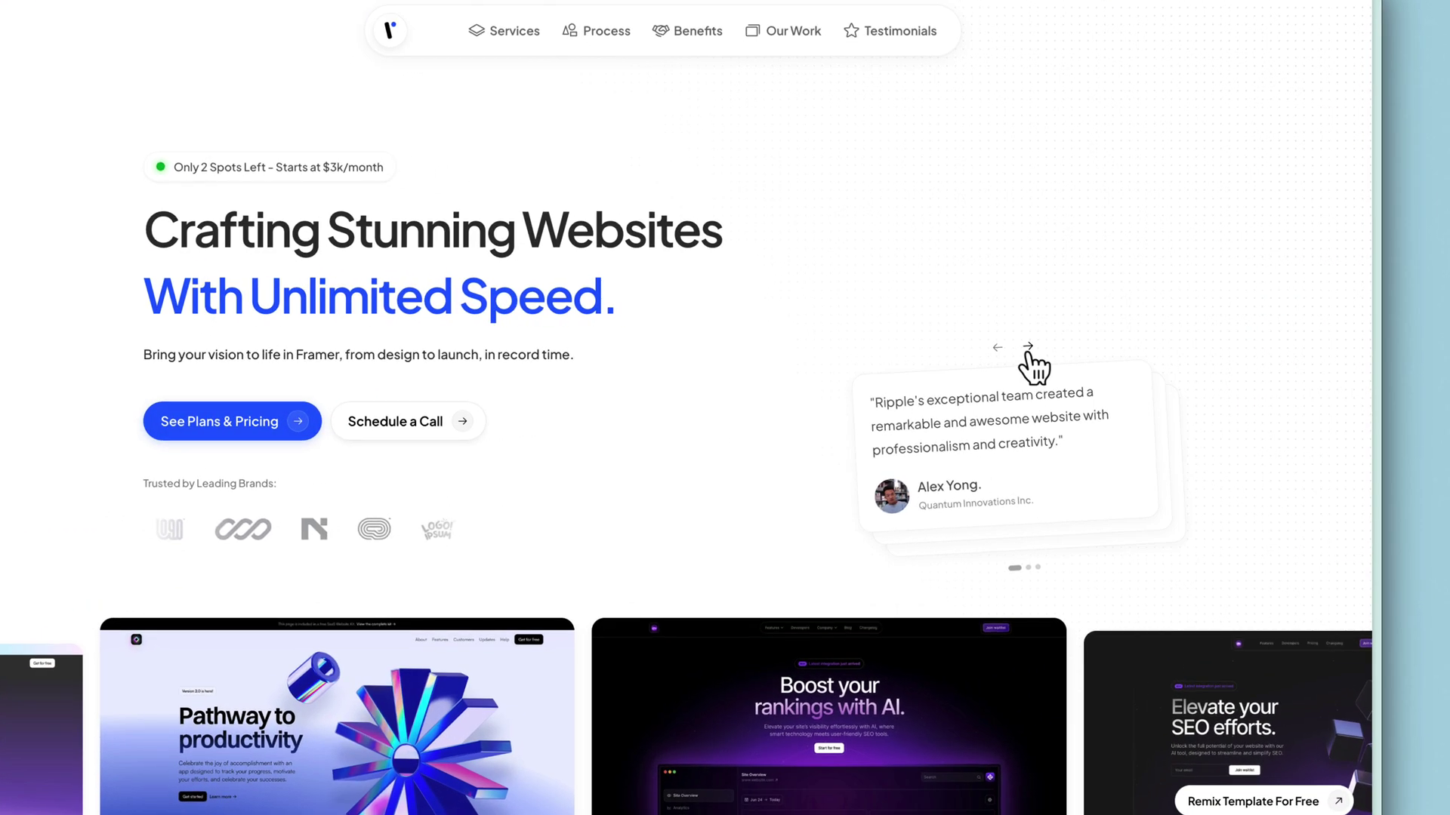
Cycle forward and back through the client quote cards in the home page's hero section.
{"action": "left_click", "coordinate": [1109, 342]}
{"action": "left_click", "coordinate": [1029, 347]}
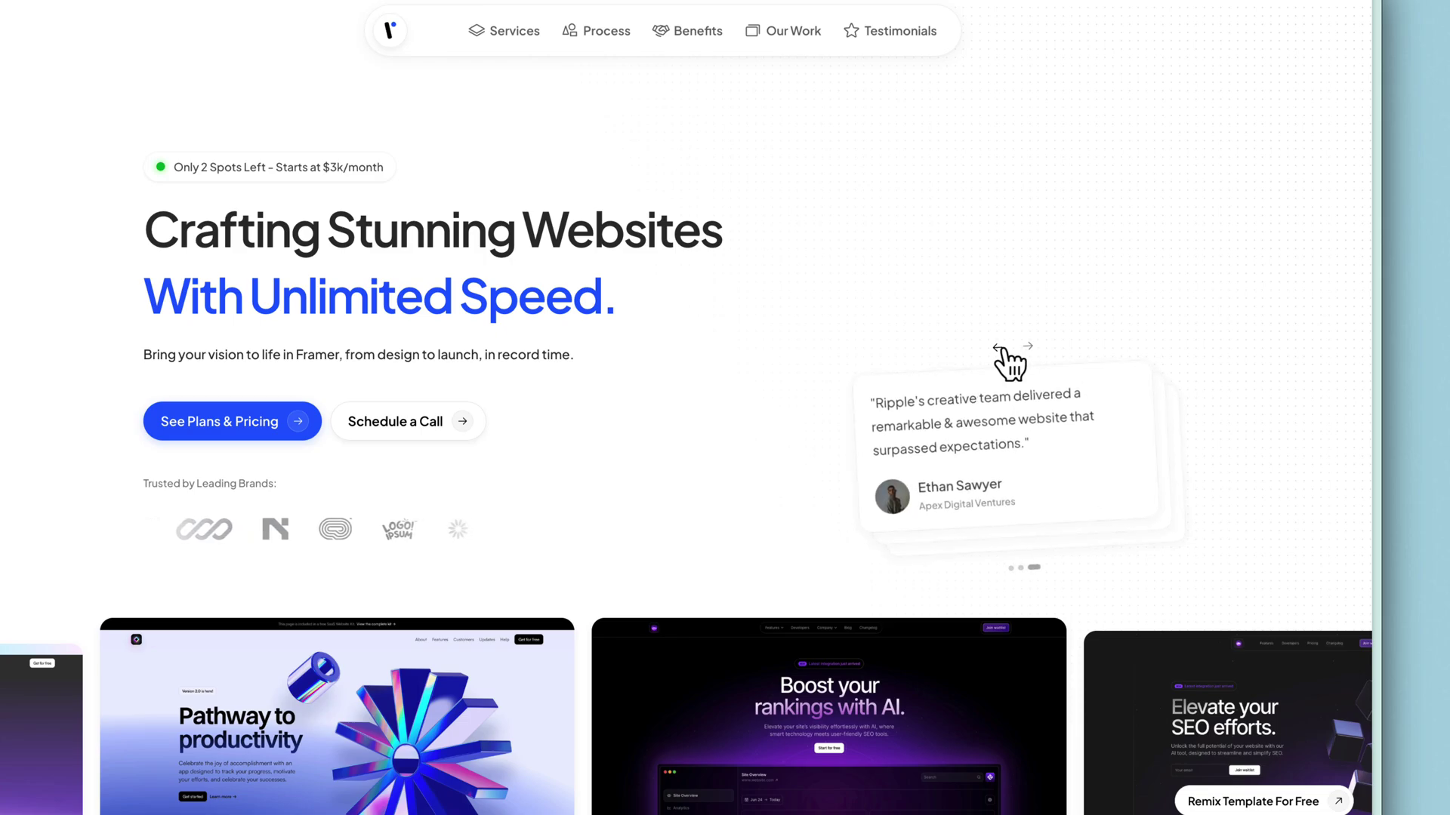
{"action": "left_click", "coordinate": [997, 347]}
{"action": "left_click", "coordinate": [997, 347]}
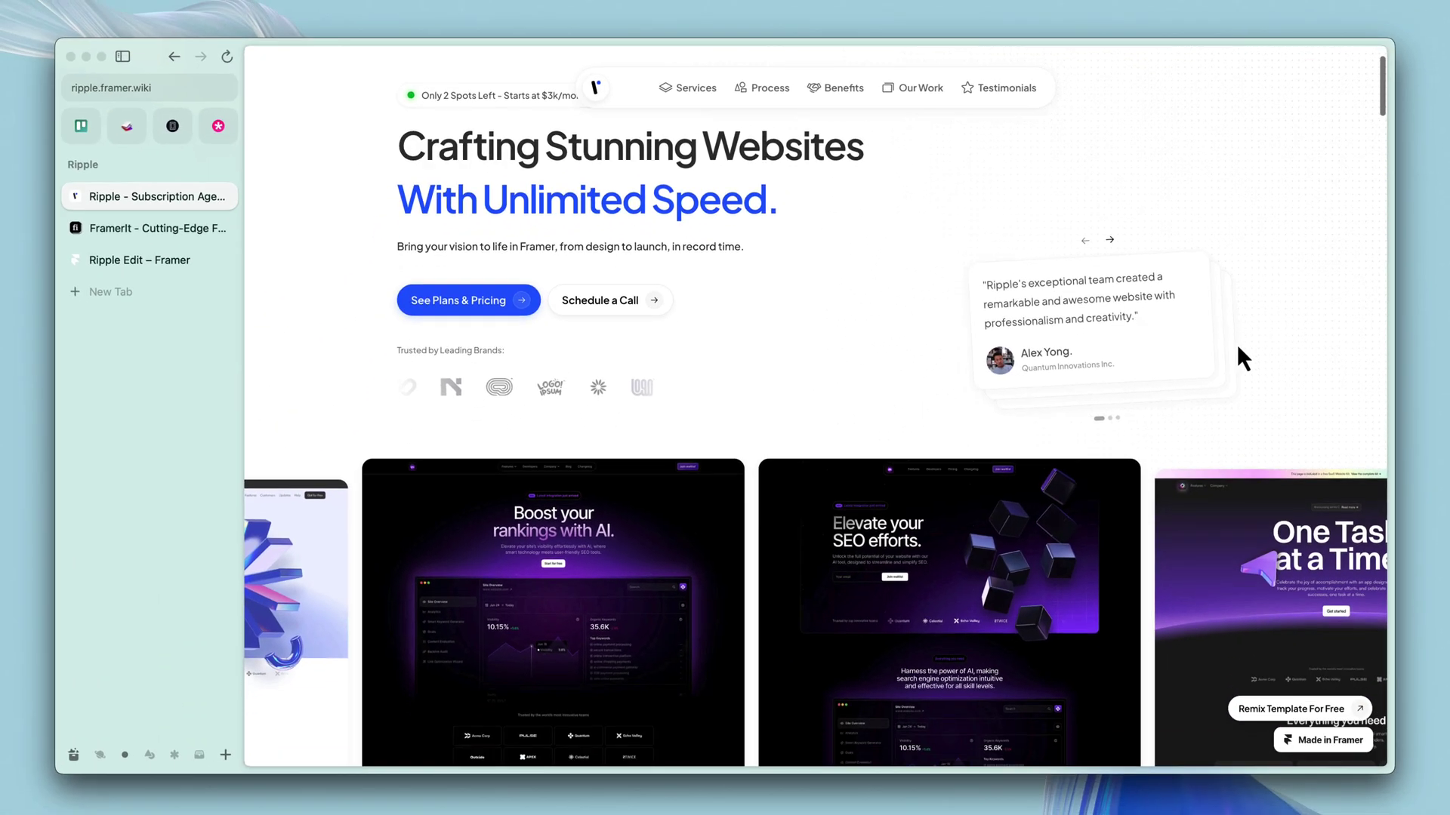
Examine the hero's project carousel and the Services section, including its service cards and the additional service tags.
{"action": "scroll", "coordinate": [1241, 343], "scroll_direction": "down", "scroll_amount": 5}
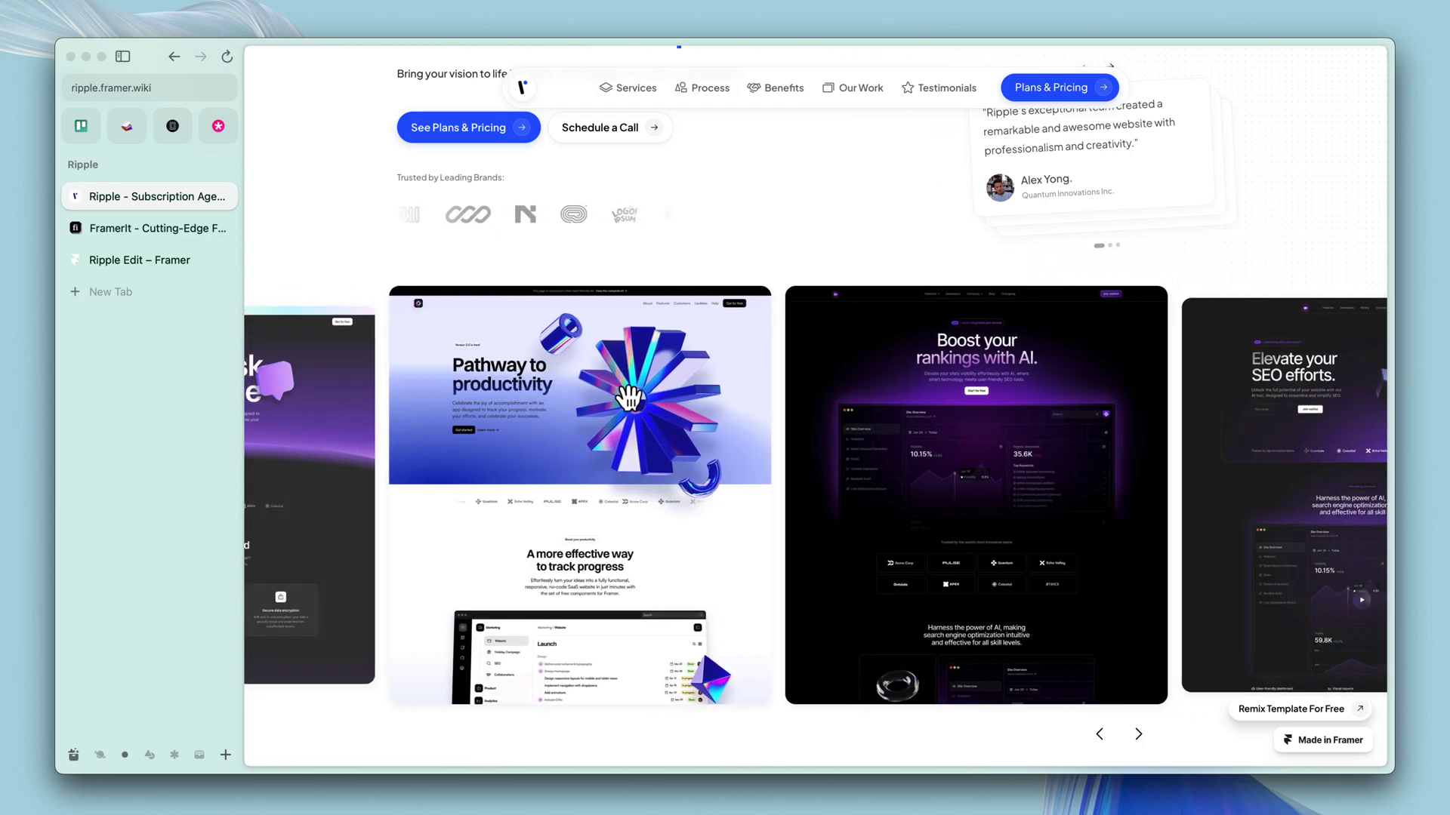
{"action": "scroll", "coordinate": [936, 377], "scroll_direction": "down", "scroll_amount": 7}
{"action": "scroll", "coordinate": [1226, 310], "scroll_direction": "down", "scroll_amount": 2}
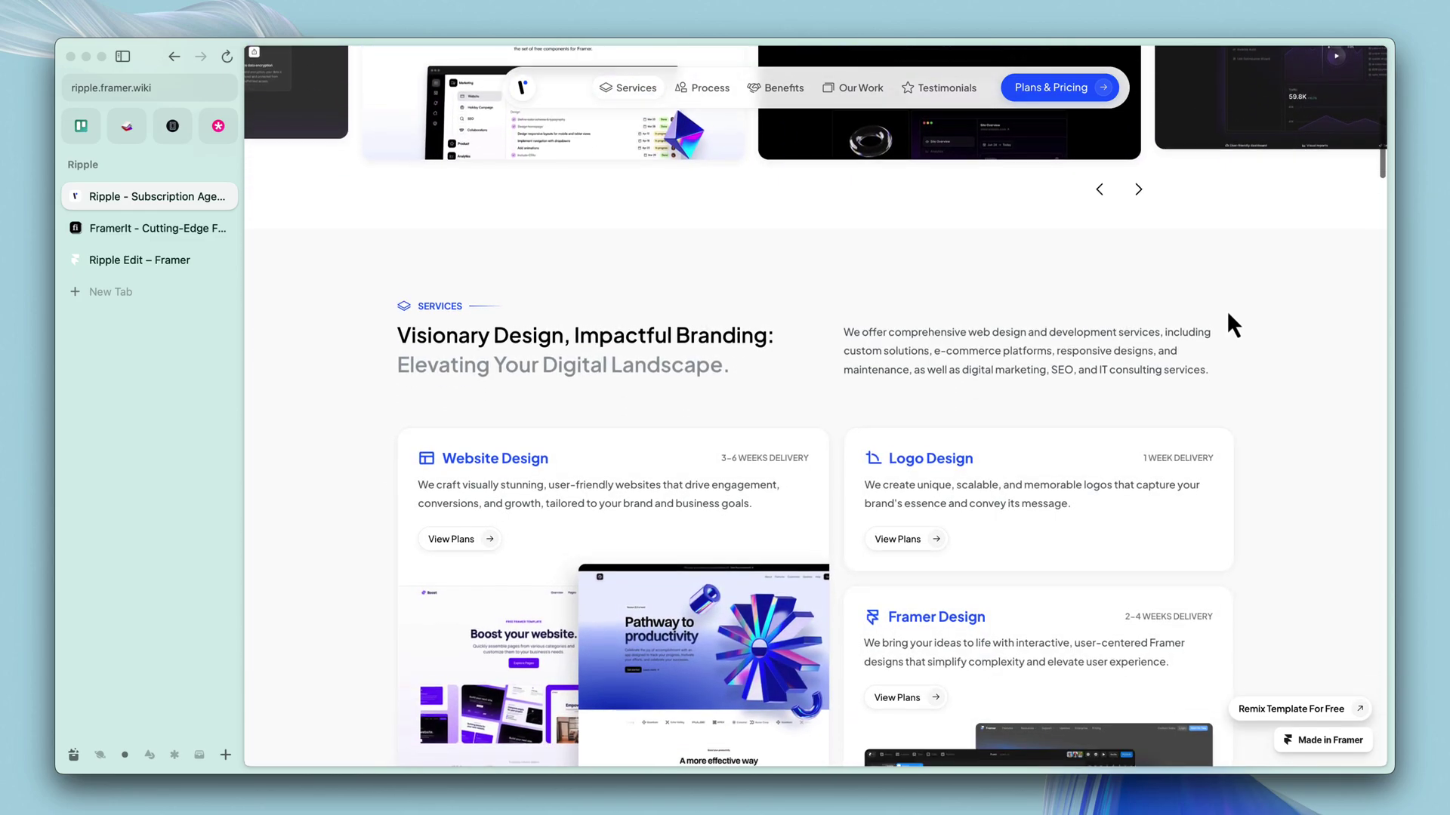
{"action": "scroll", "coordinate": [1274, 311], "scroll_direction": "down", "scroll_amount": 1}
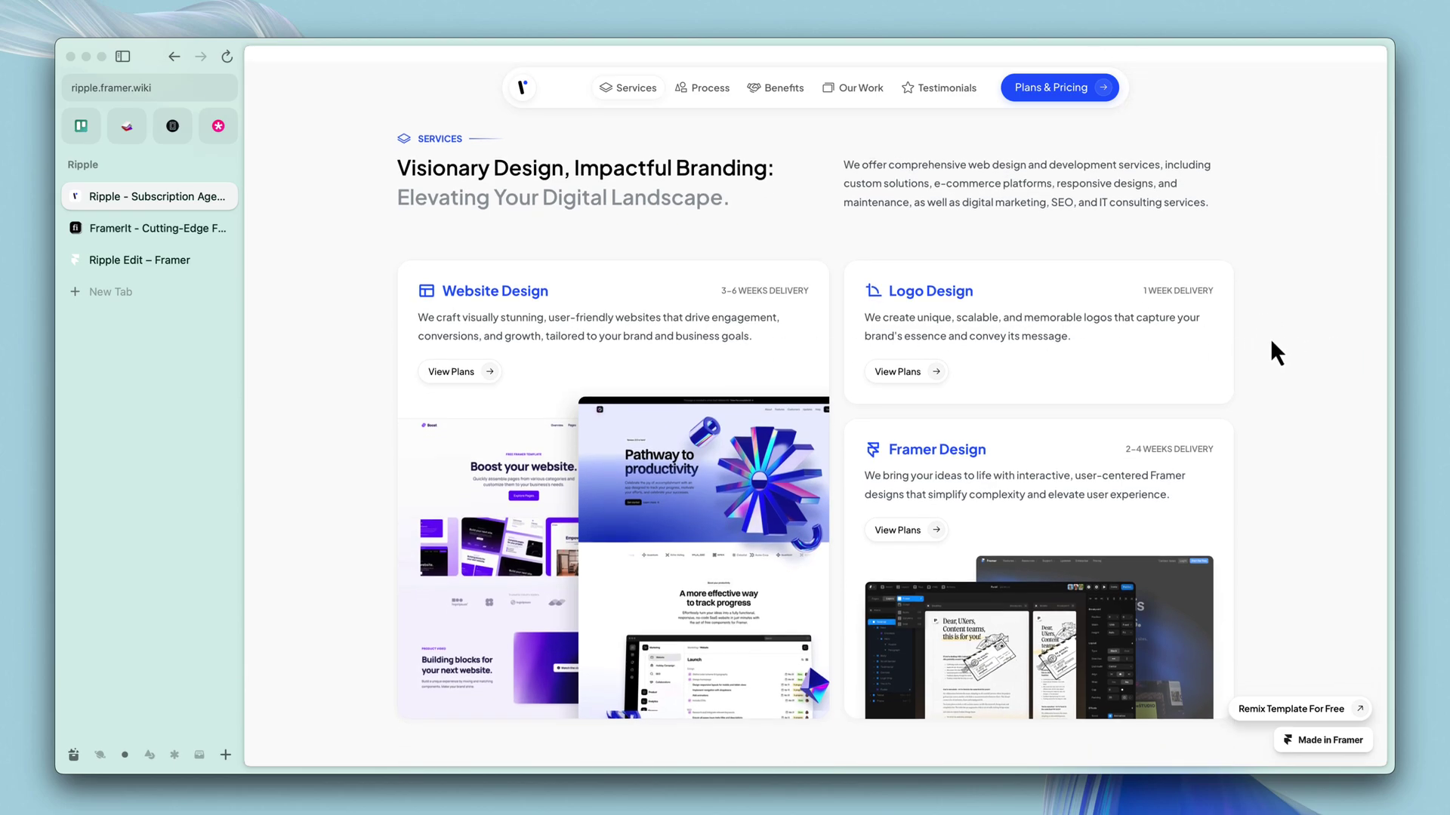
{"action": "scroll", "coordinate": [1270, 338], "scroll_direction": "down", "scroll_amount": 4}
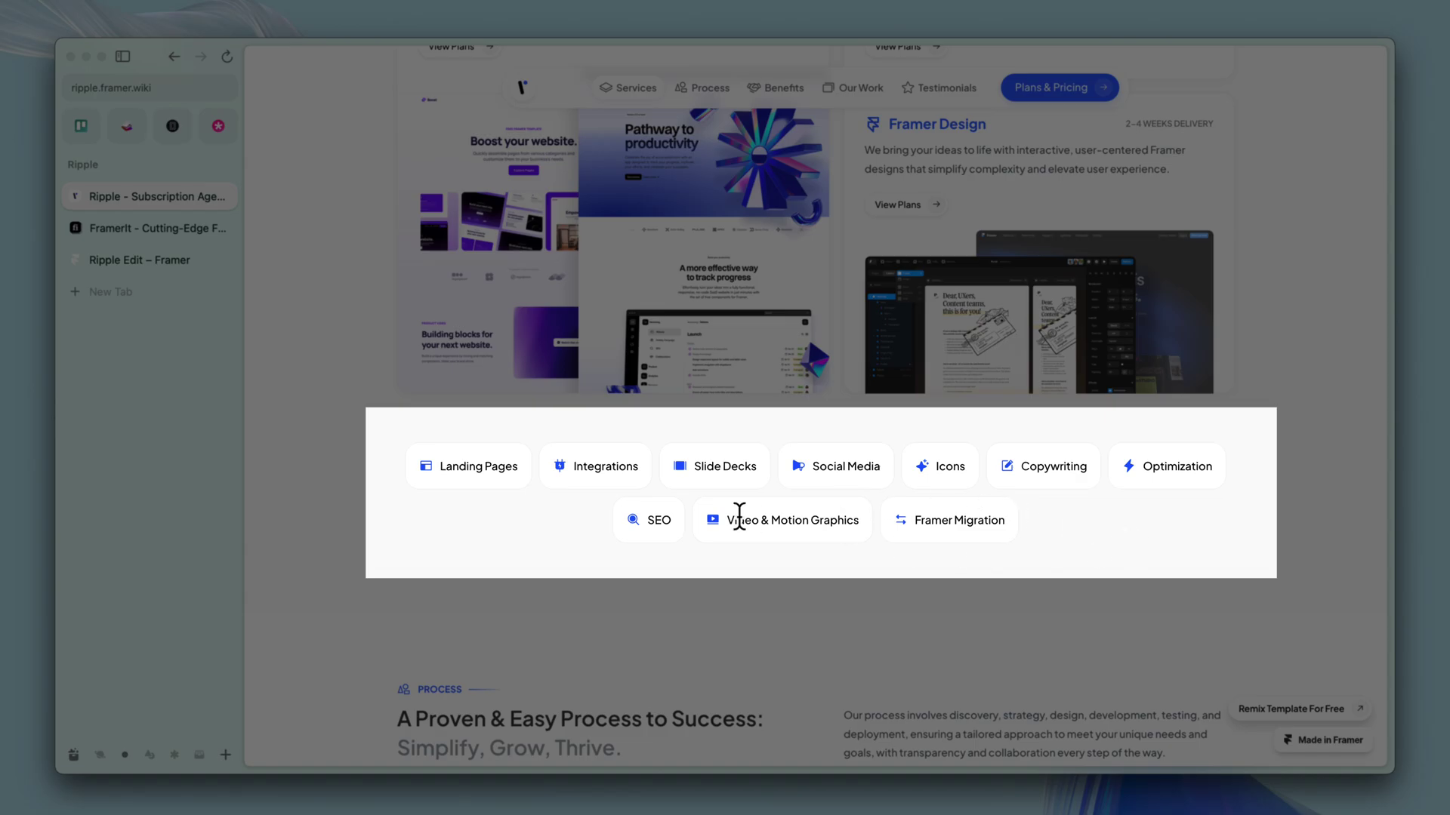
{"action": "scroll", "coordinate": [1248, 464], "scroll_direction": "down", "scroll_amount": 4}
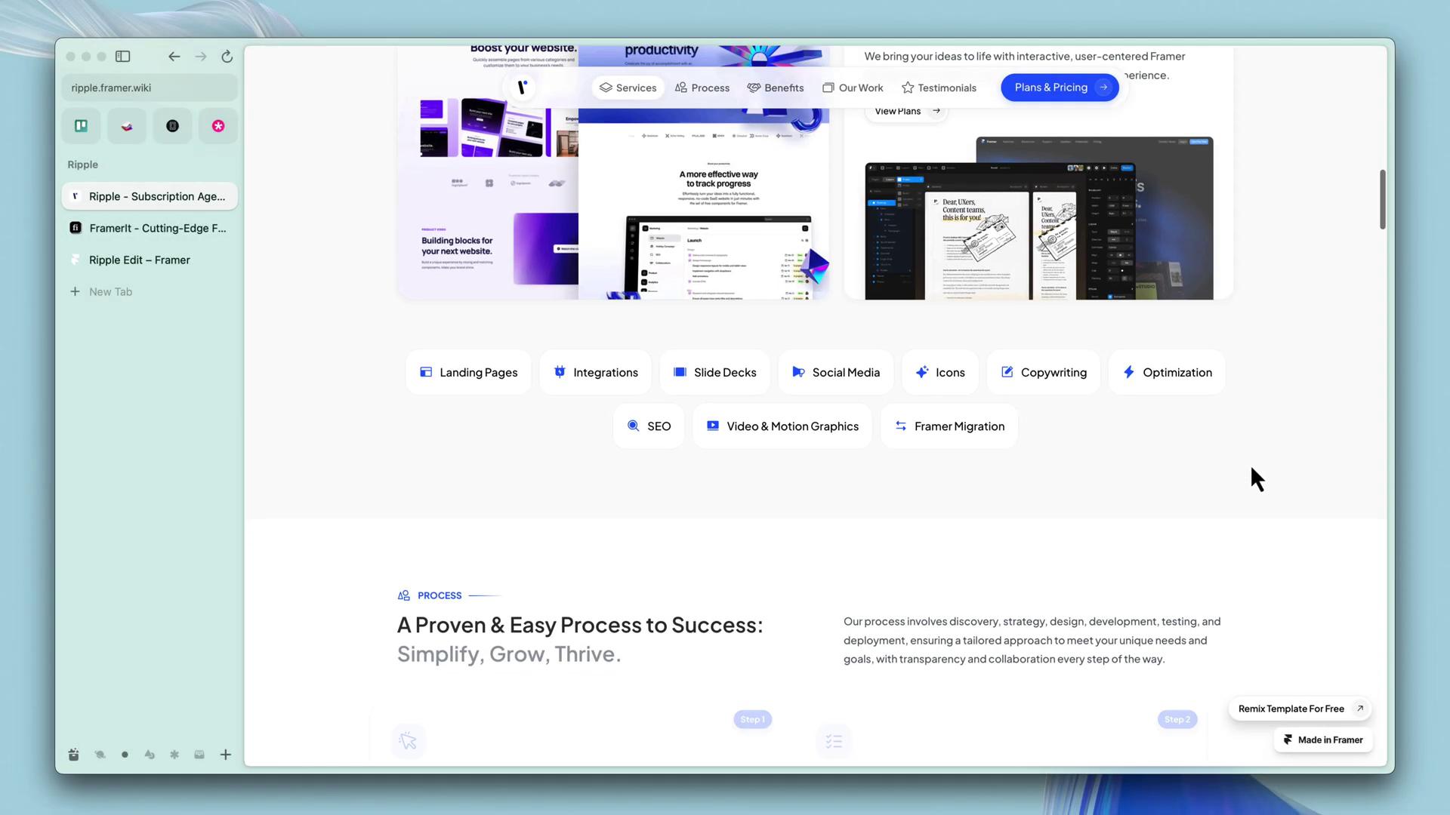
Examine the four step cards in the Process section.
{"action": "scroll", "coordinate": [1261, 462], "scroll_direction": "down", "scroll_amount": 2}
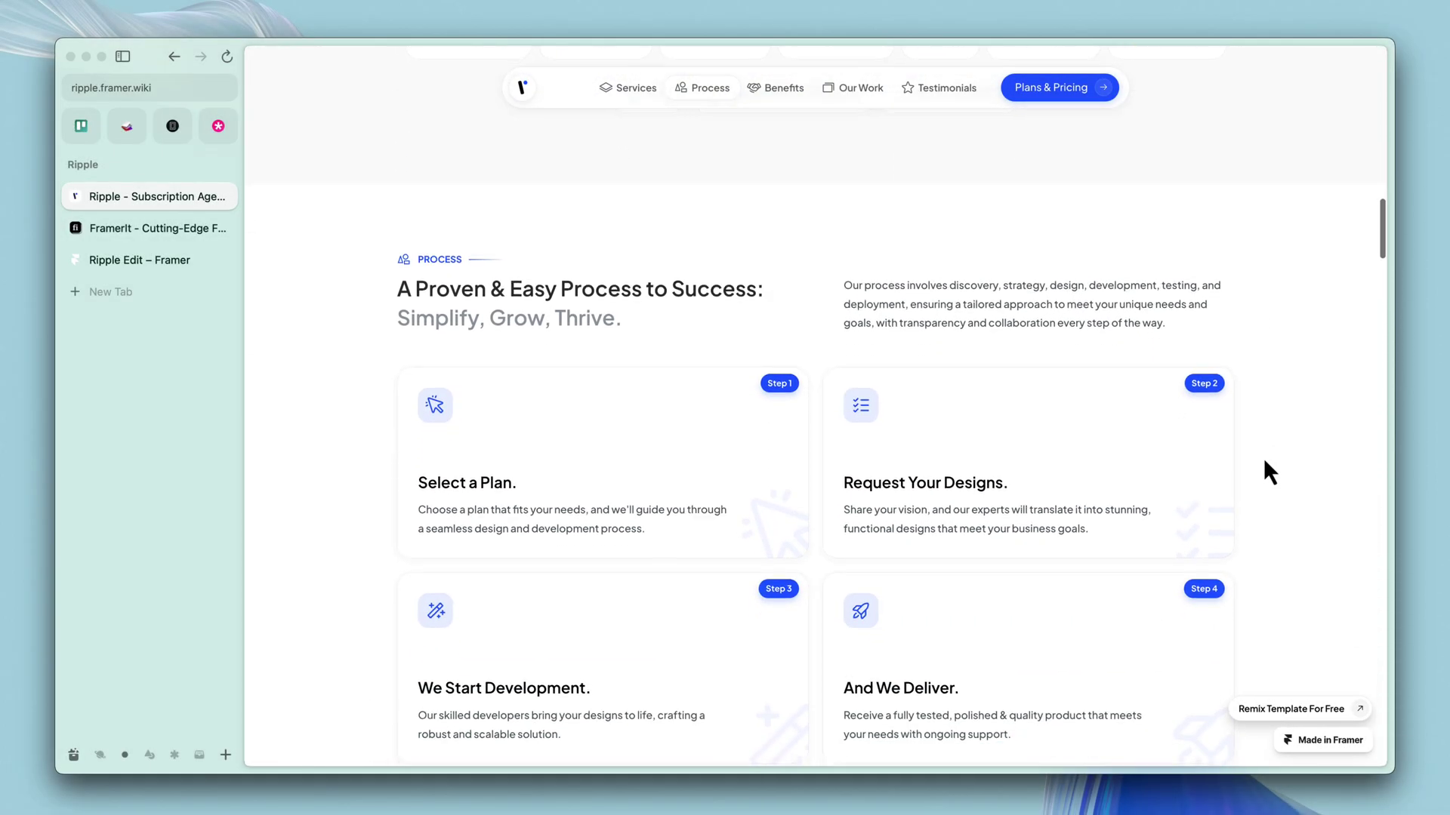
{"action": "scroll", "coordinate": [1263, 460], "scroll_direction": "down", "scroll_amount": 2}
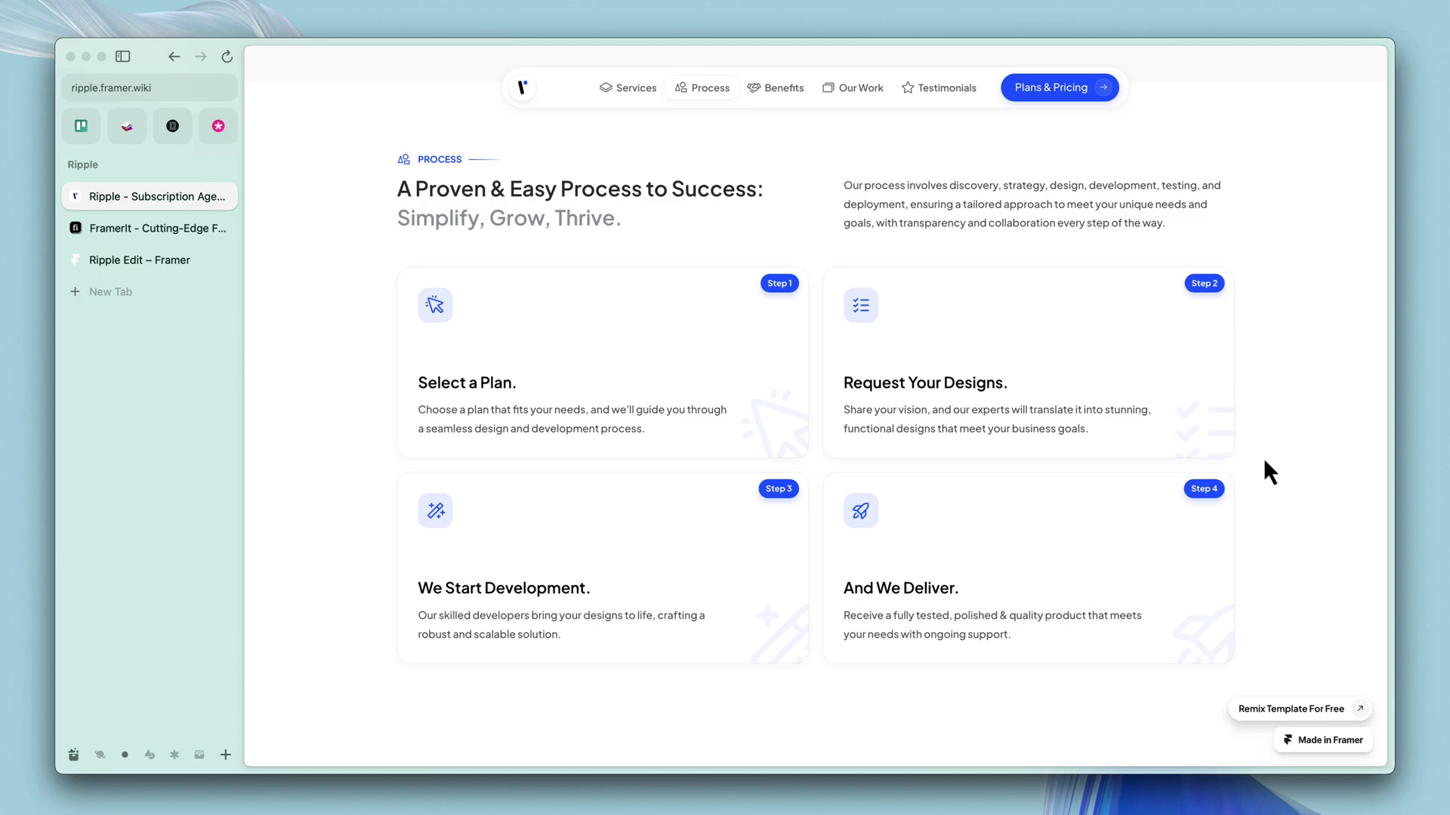
{"action": "scroll", "coordinate": [1265, 468], "scroll_direction": "down", "scroll_amount": 5}
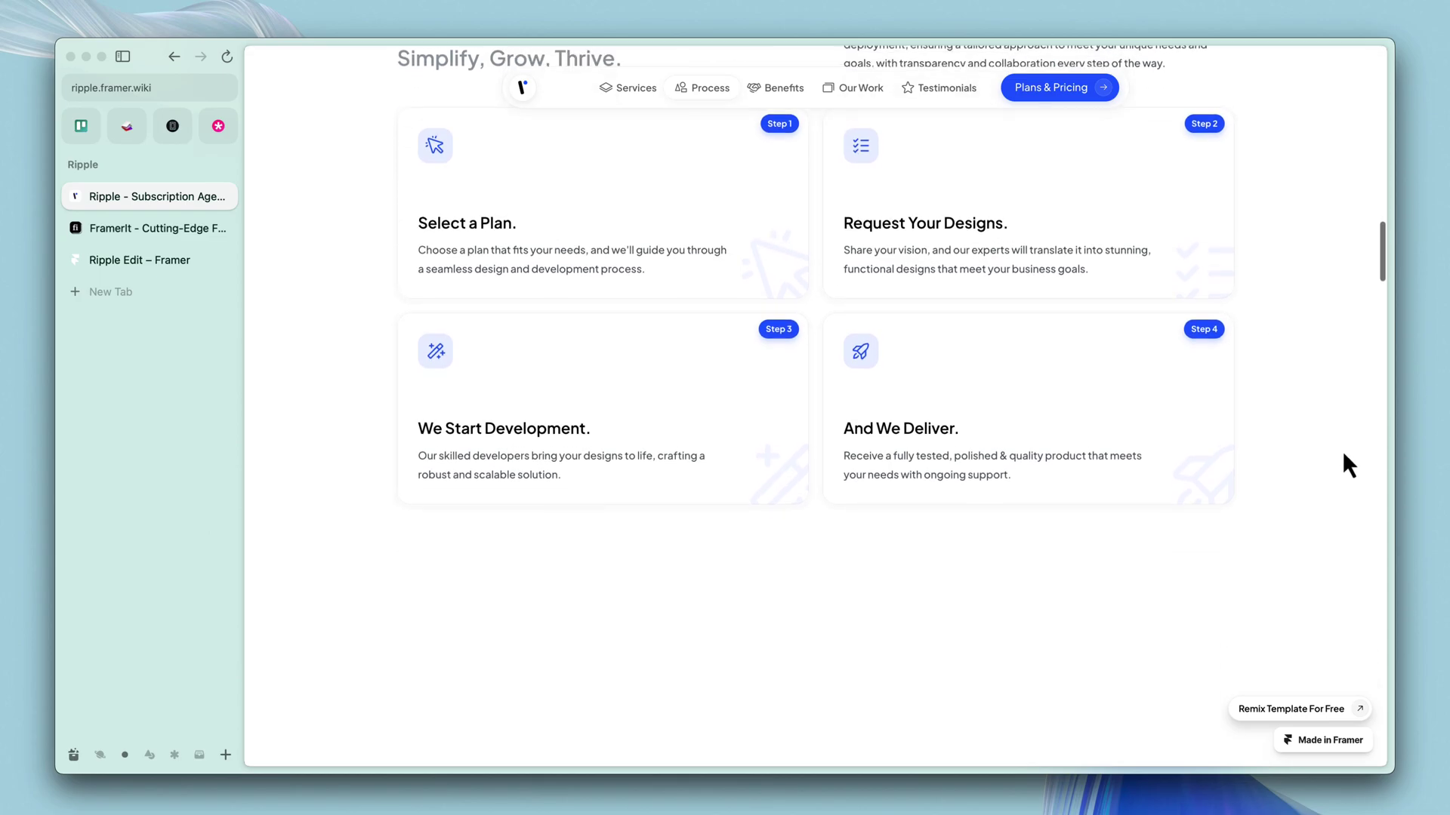
Examine the Benefits section's With Ripple and Without Ripple comparison cards, replaying their stacking scroll animation.
{"action": "scroll", "coordinate": [1249, 417], "scroll_direction": "down", "scroll_amount": 3}
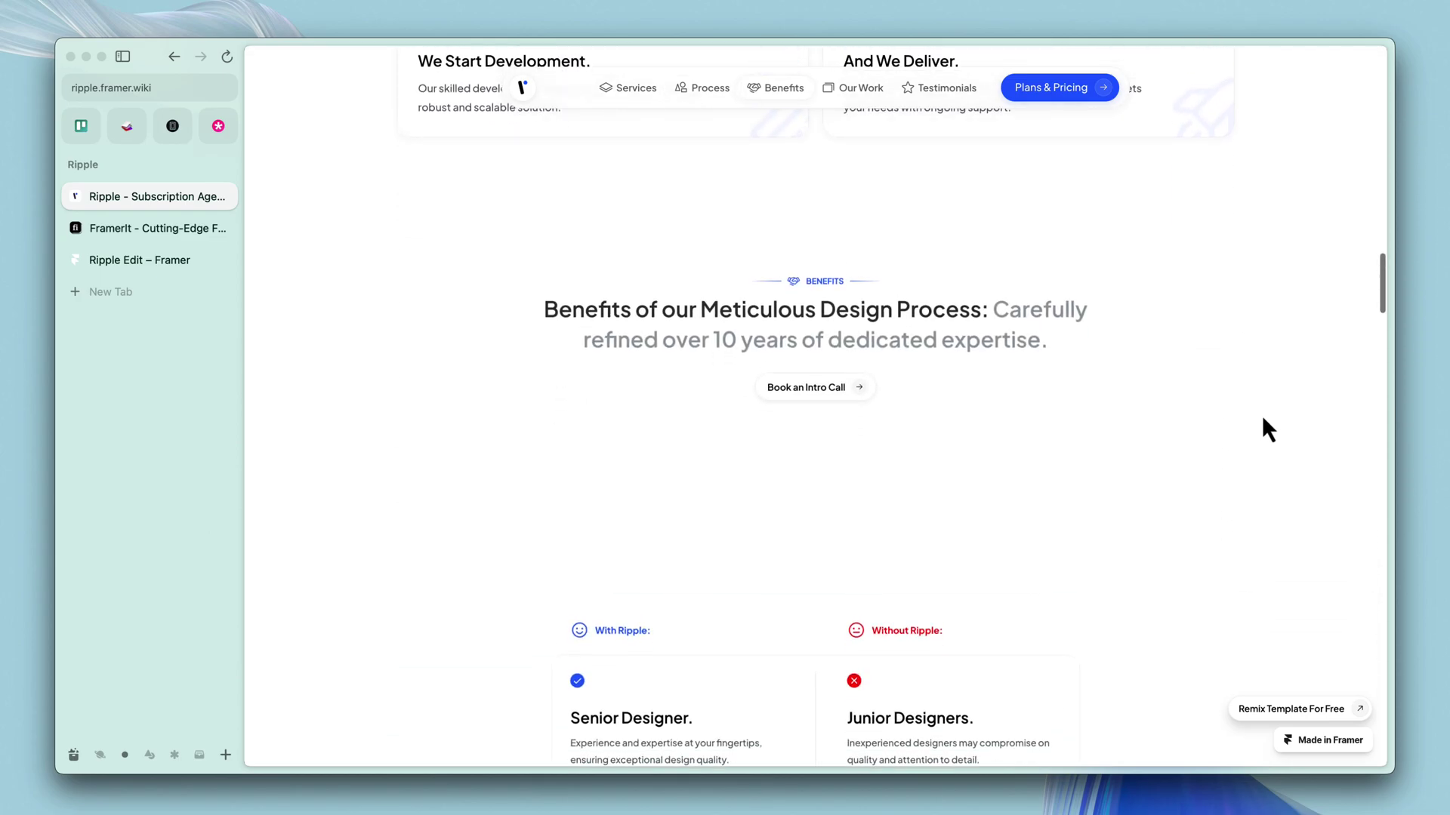
{"action": "scroll", "coordinate": [1263, 419], "scroll_direction": "down", "scroll_amount": 3}
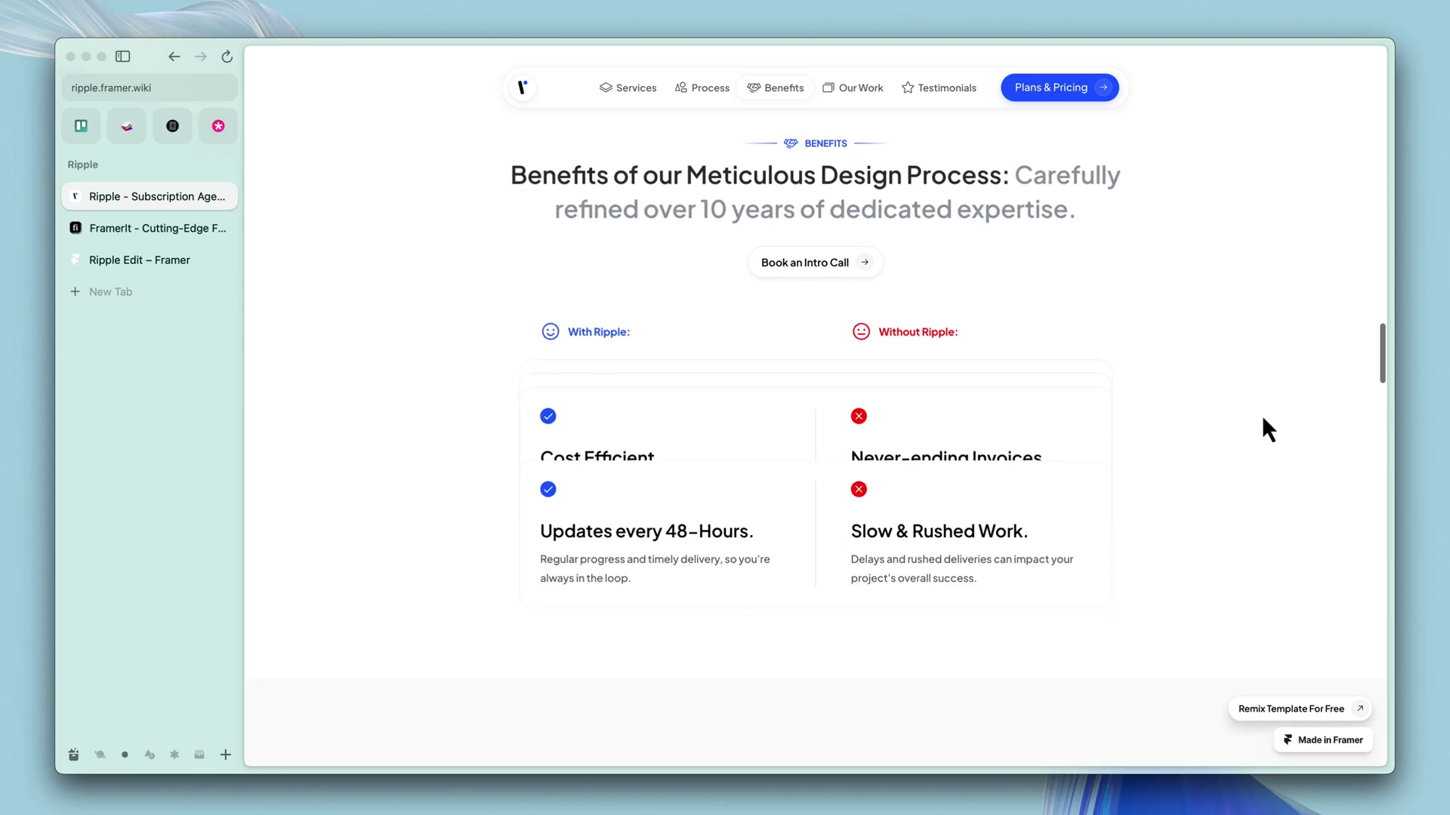
{"action": "scroll", "coordinate": [1262, 419], "scroll_direction": "up", "scroll_amount": 3}
{"action": "scroll", "coordinate": [1263, 420], "scroll_direction": "up", "scroll_amount": 4}
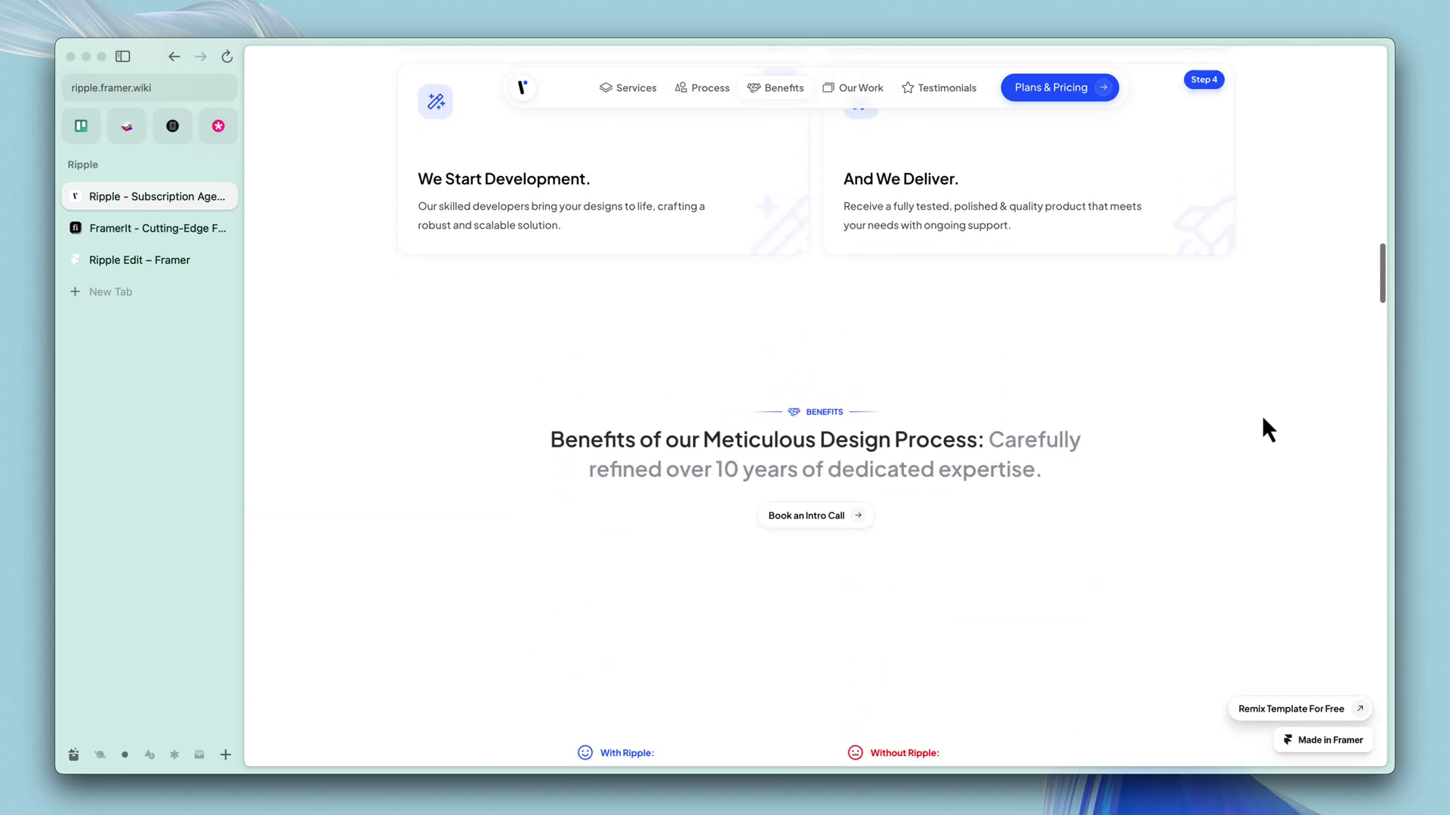
{"action": "scroll", "coordinate": [1263, 420], "scroll_direction": "down", "scroll_amount": 3}
{"action": "scroll", "coordinate": [1263, 419], "scroll_direction": "down", "scroll_amount": 4}
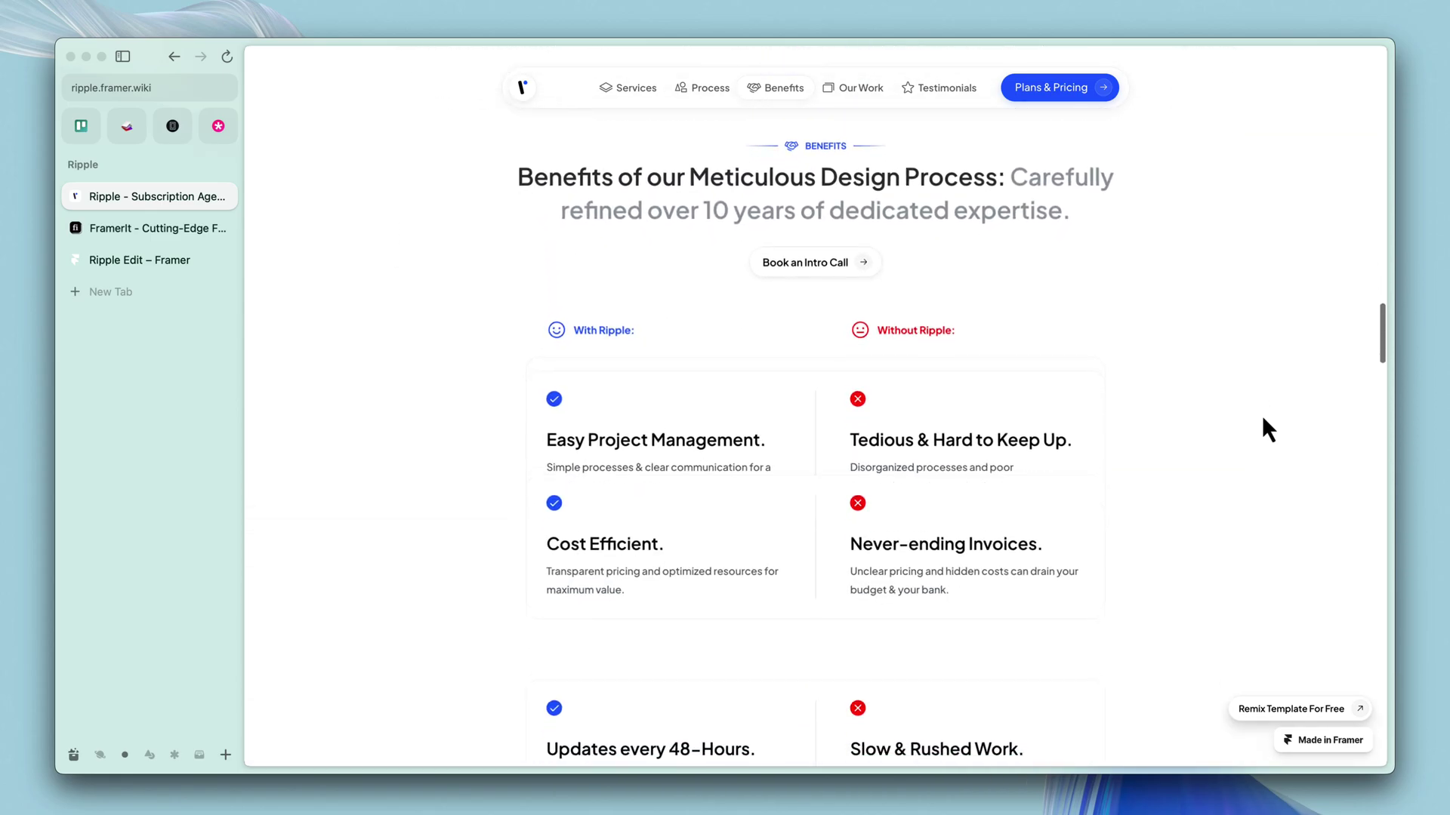
Open the Luma project from the home page's Work section.
{"action": "scroll", "coordinate": [1262, 420], "scroll_direction": "down", "scroll_amount": 5}
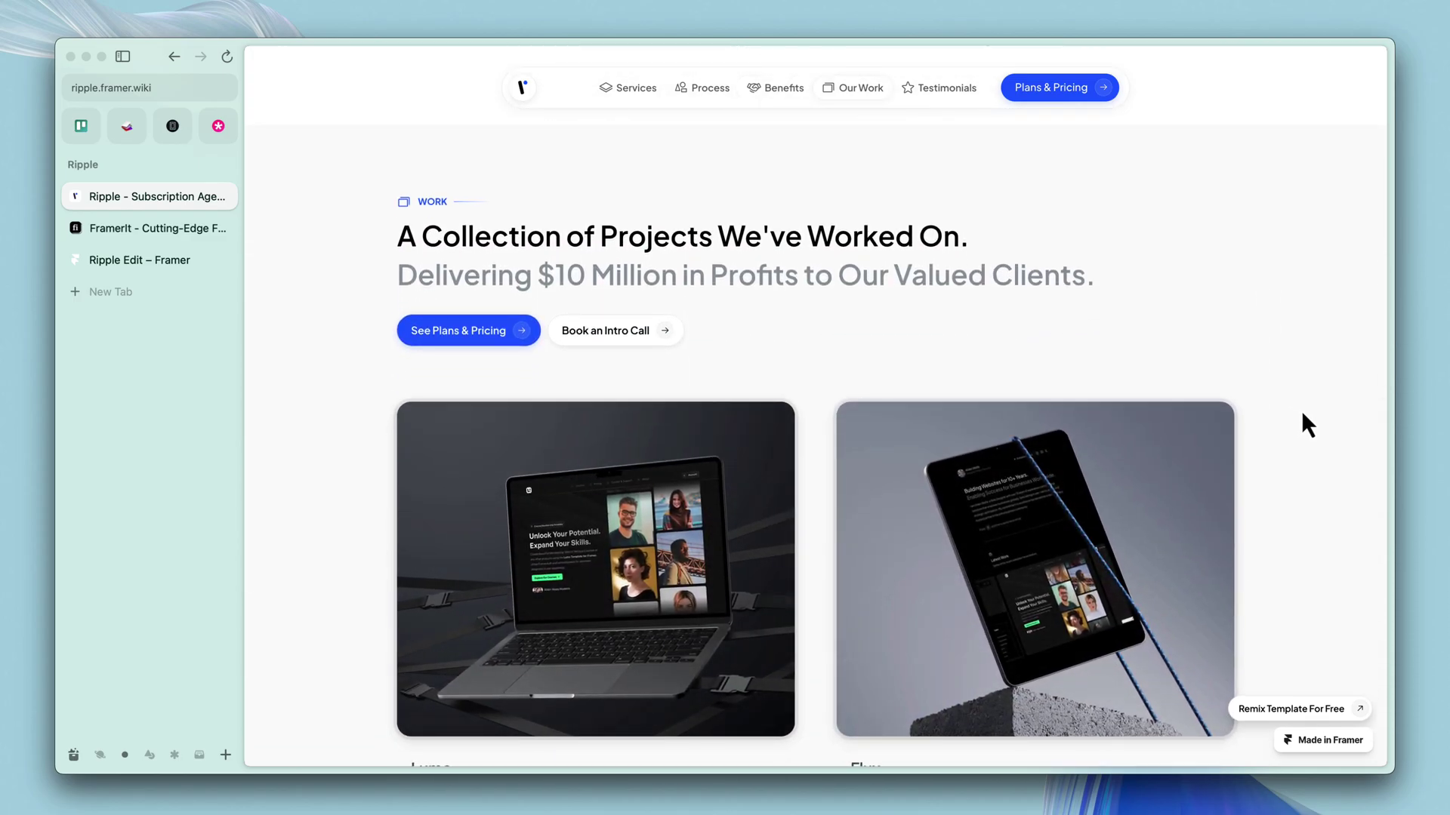
{"action": "scroll", "coordinate": [1304, 415], "scroll_direction": "down", "scroll_amount": 3}
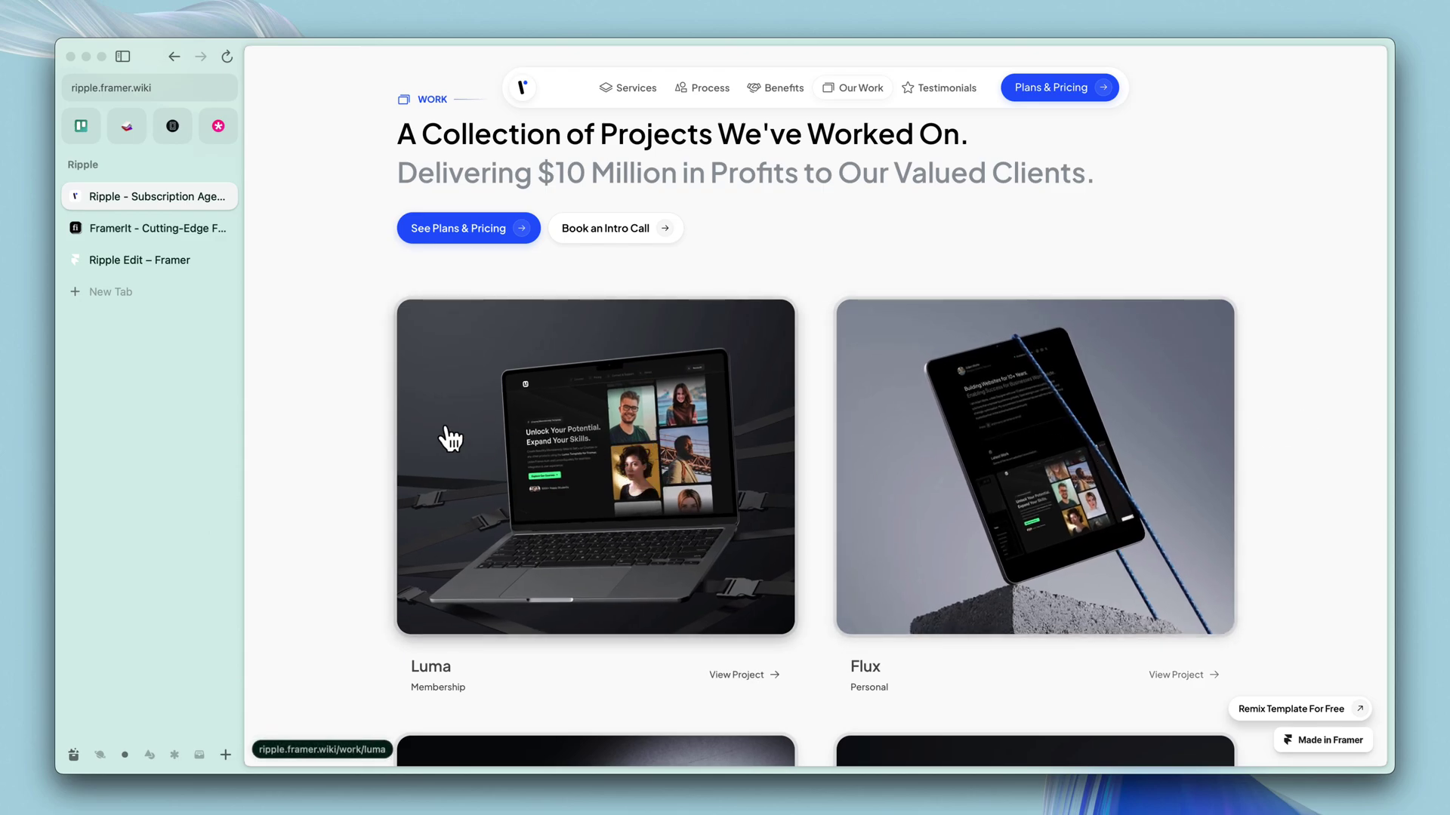
{"action": "left_click", "coordinate": [554, 384]}
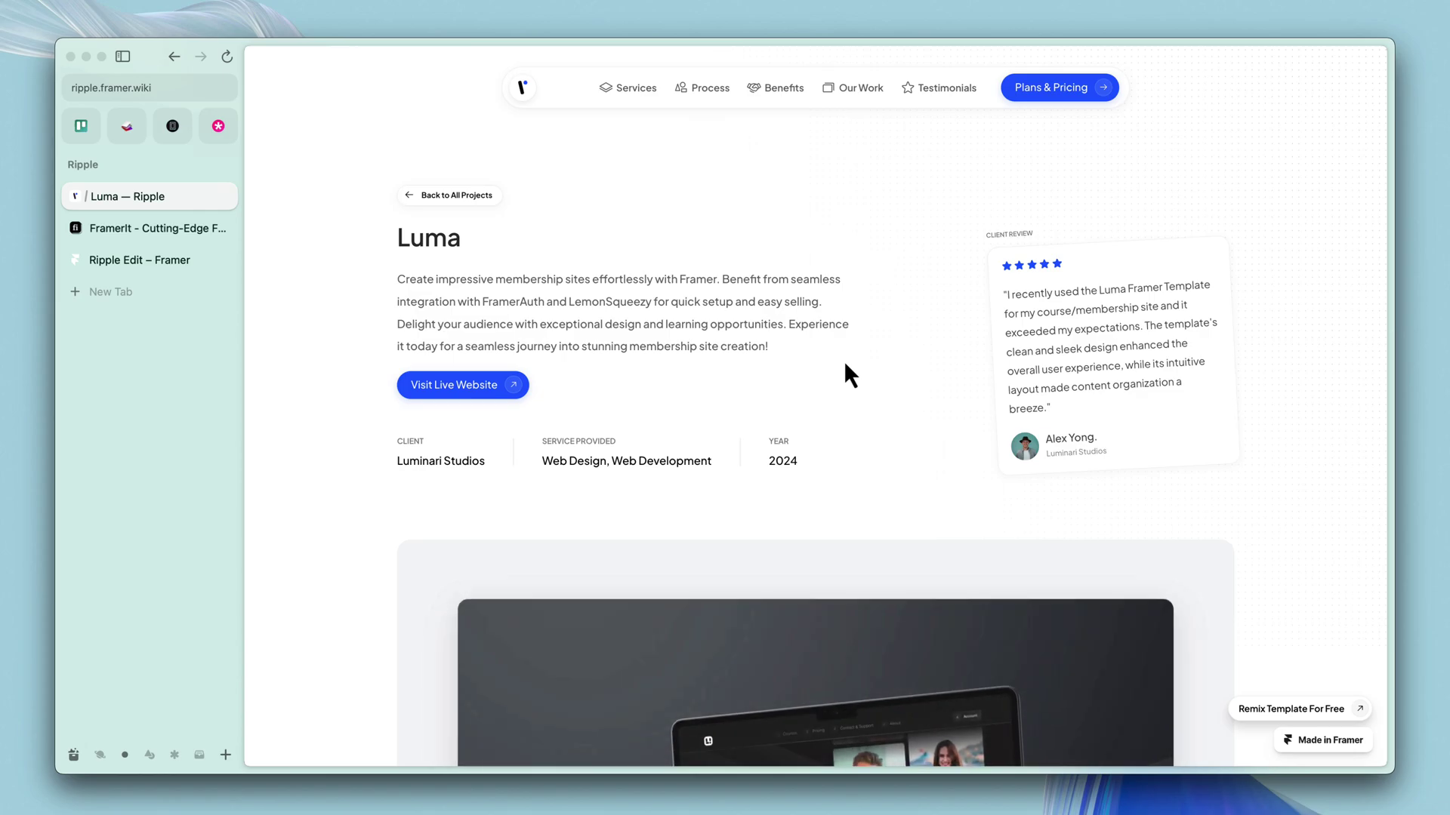
Examine the Luma project page from its introduction and goals through its gallery to the other projects.
{"action": "scroll", "coordinate": [913, 385], "scroll_direction": "down", "scroll_amount": 3}
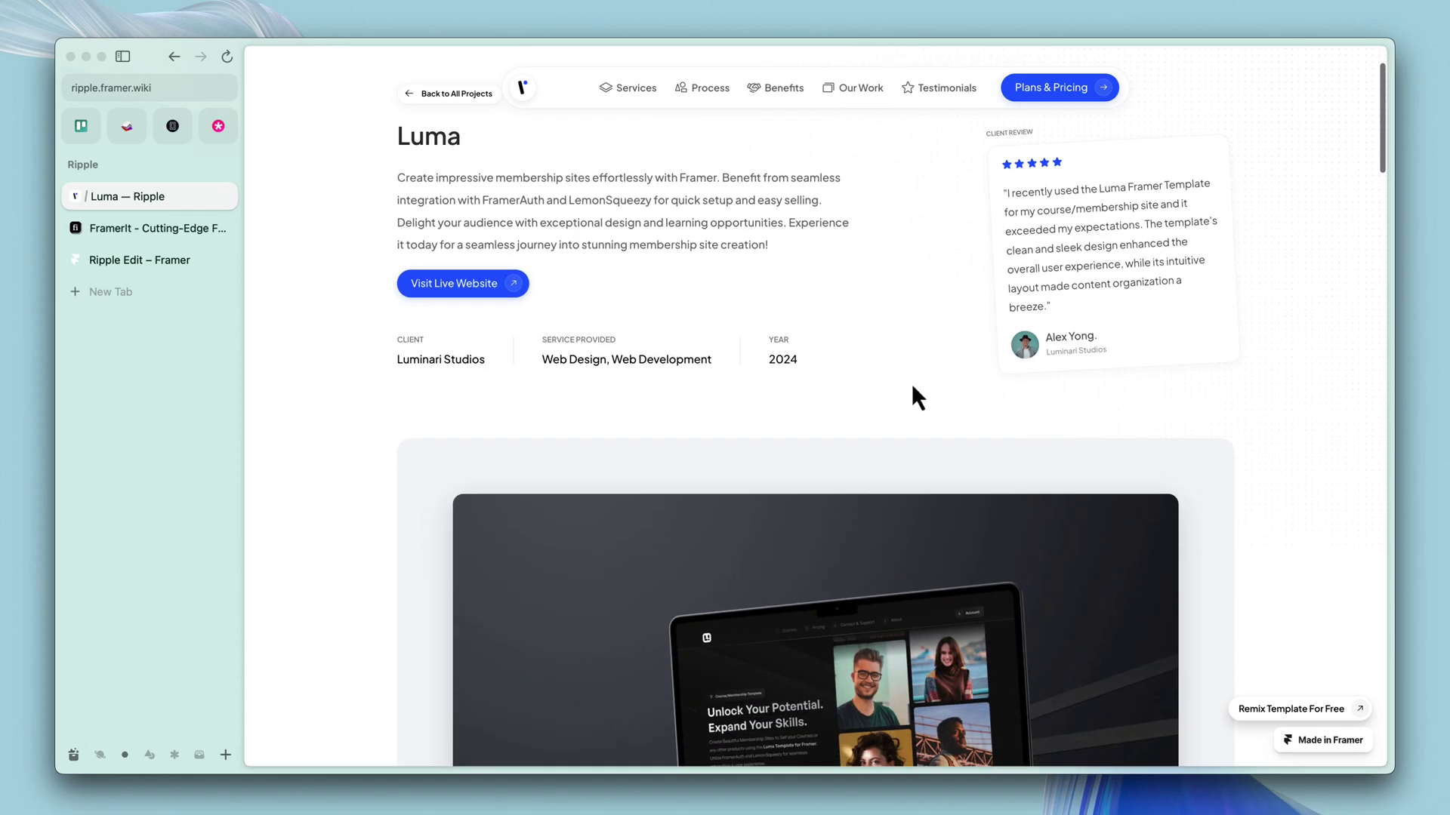
{"action": "scroll", "coordinate": [912, 383], "scroll_direction": "down", "scroll_amount": 10}
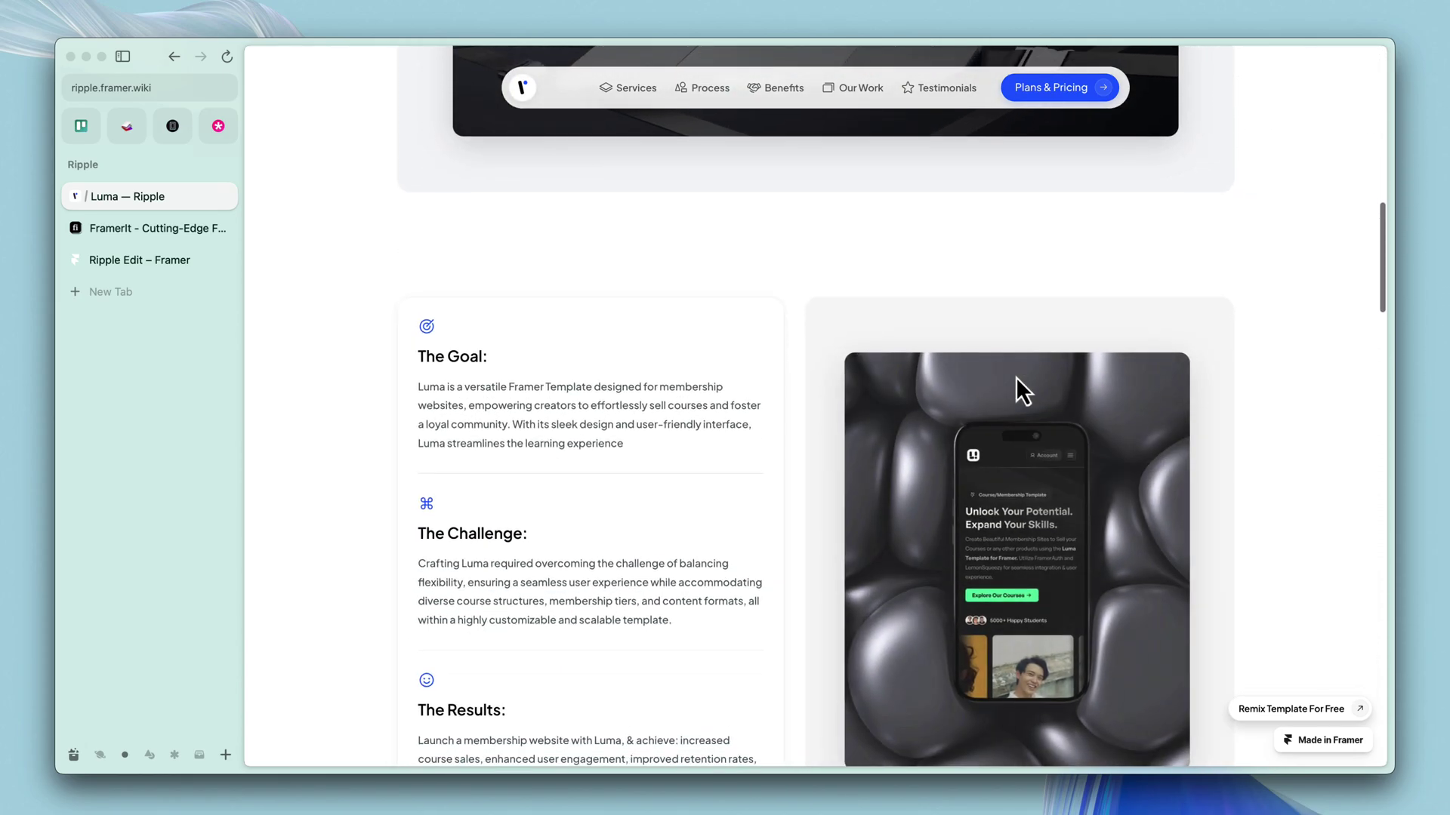
{"action": "scroll", "coordinate": [1016, 377], "scroll_direction": "down", "scroll_amount": 15}
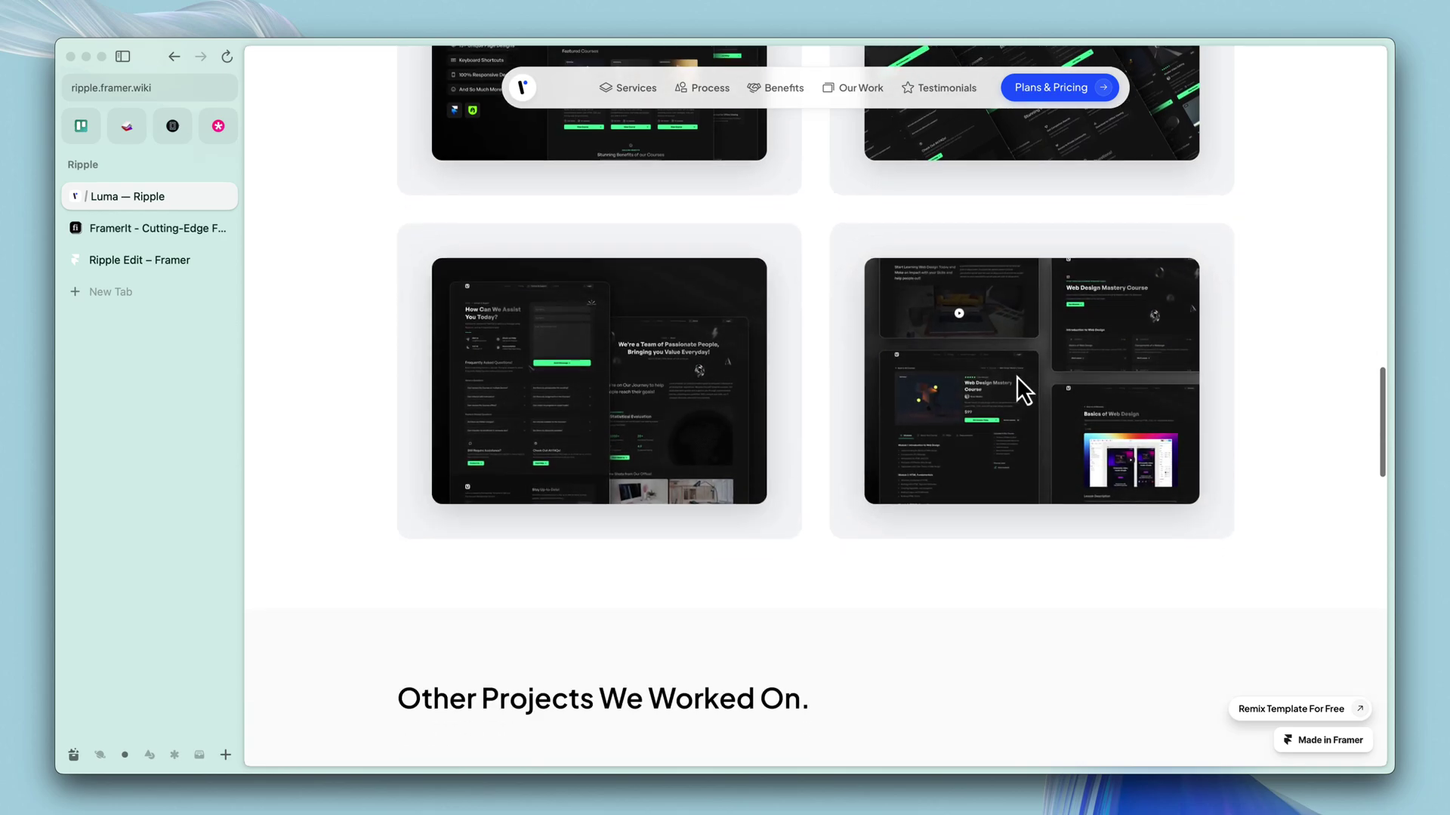
{"action": "scroll", "coordinate": [1016, 376], "scroll_direction": "down", "scroll_amount": 12}
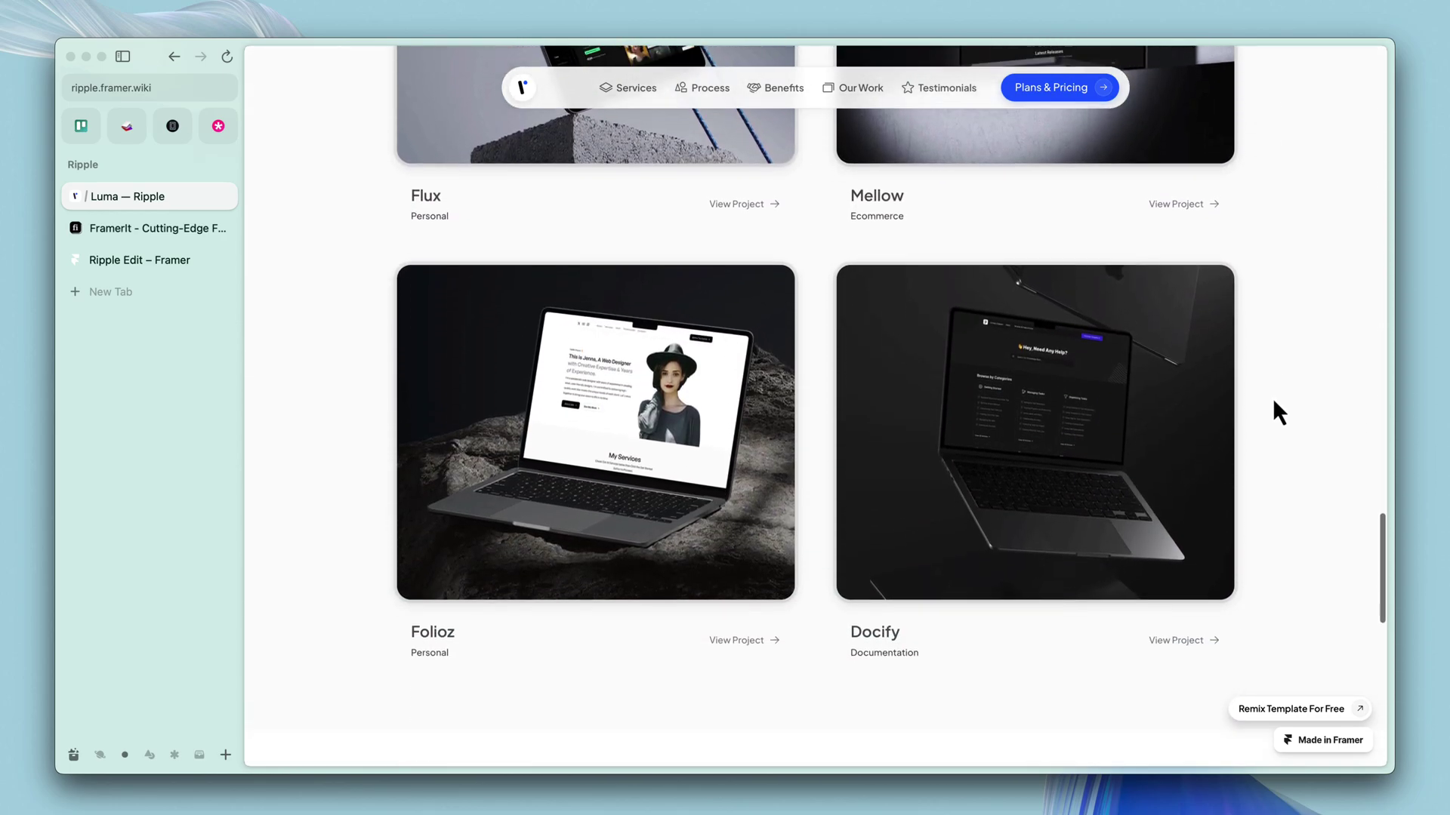
{"action": "scroll", "coordinate": [1271, 397], "scroll_direction": "up", "scroll_amount": 20}
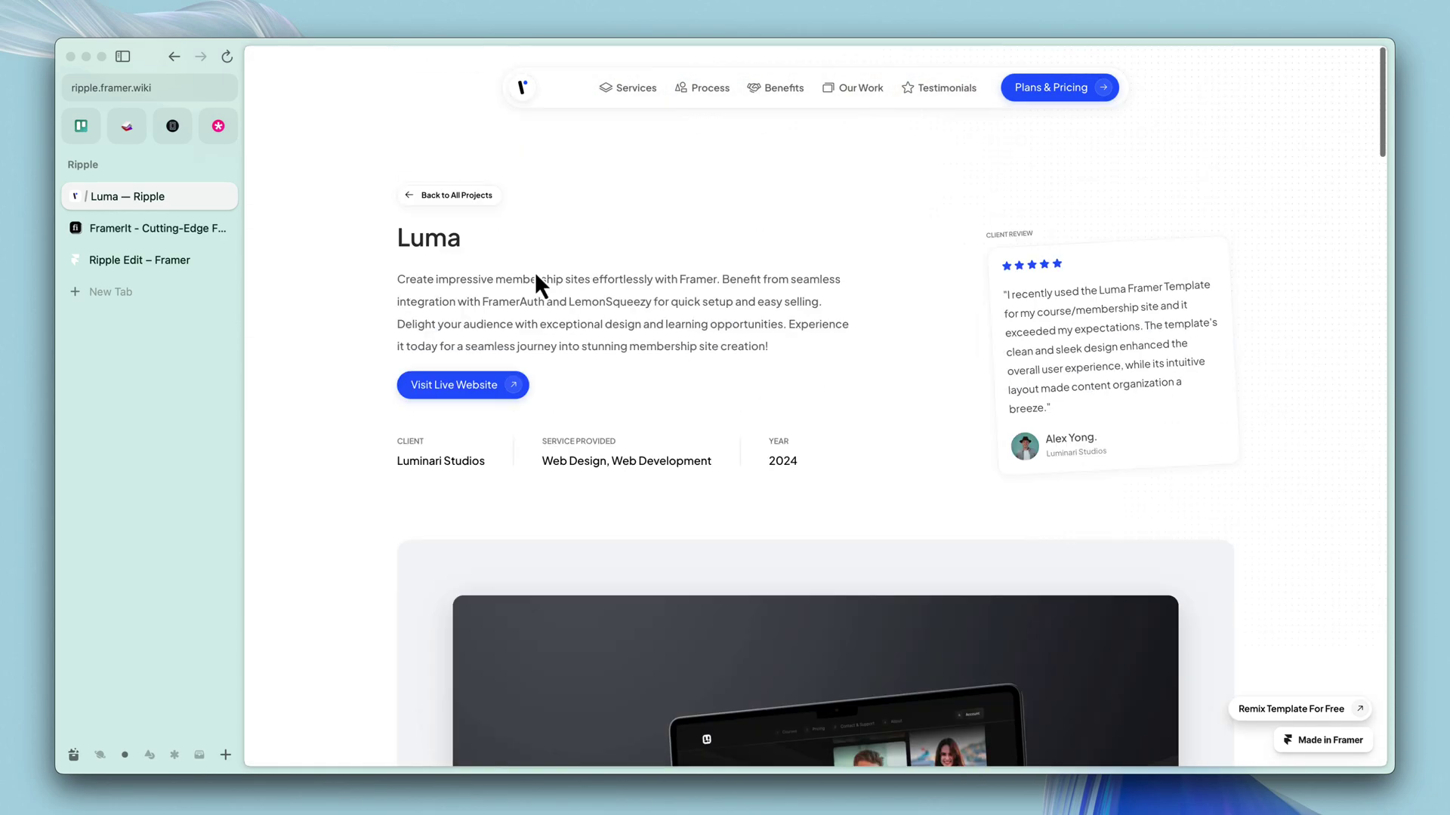
Return to the home page by way of the project collection page and find the Testimonials section.
{"action": "key", "text": "super+bracketleft"}
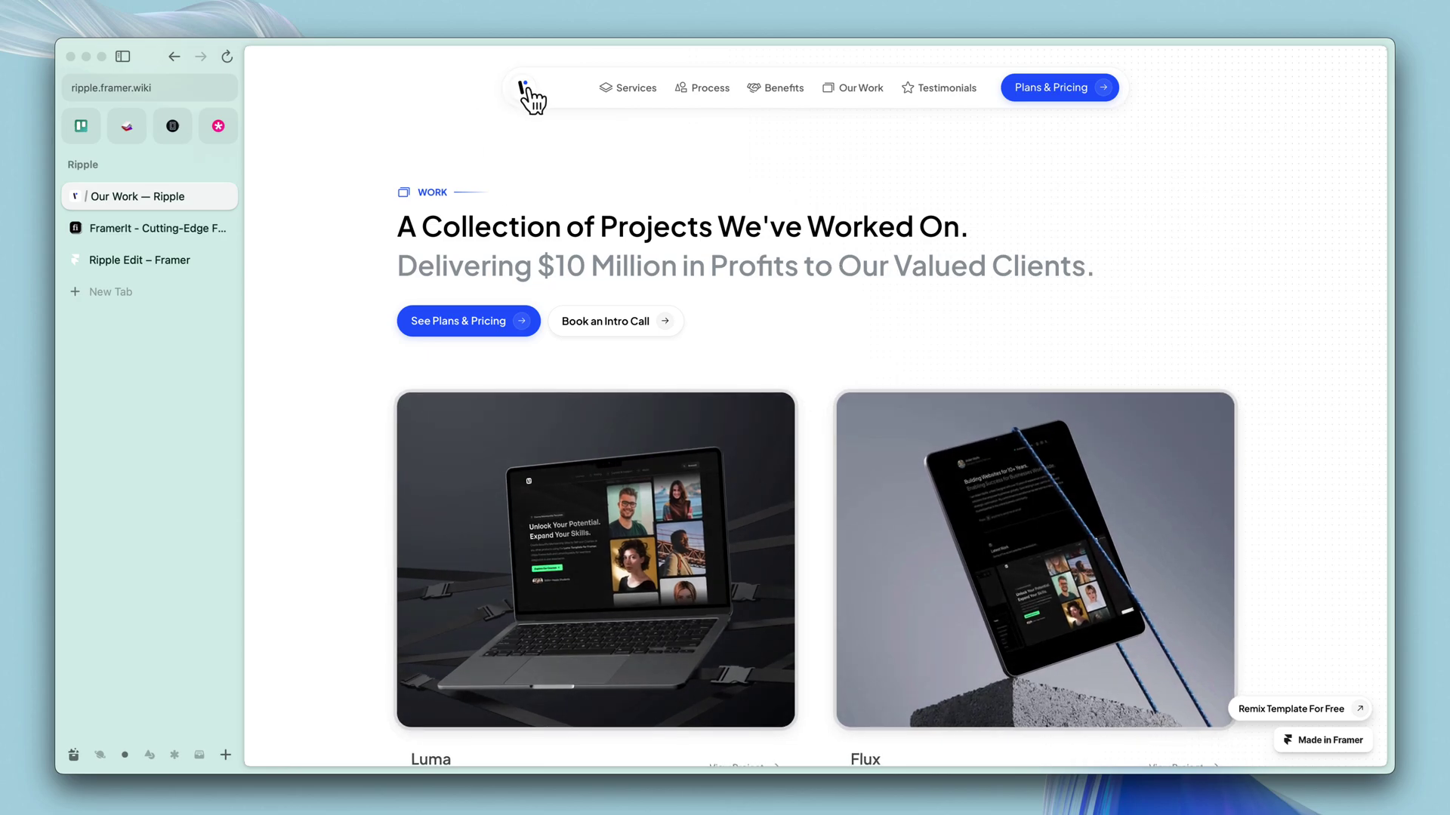
{"action": "left_click", "coordinate": [519, 89]}
{"action": "scroll", "coordinate": [1183, 332], "scroll_direction": "down", "scroll_amount": 15}
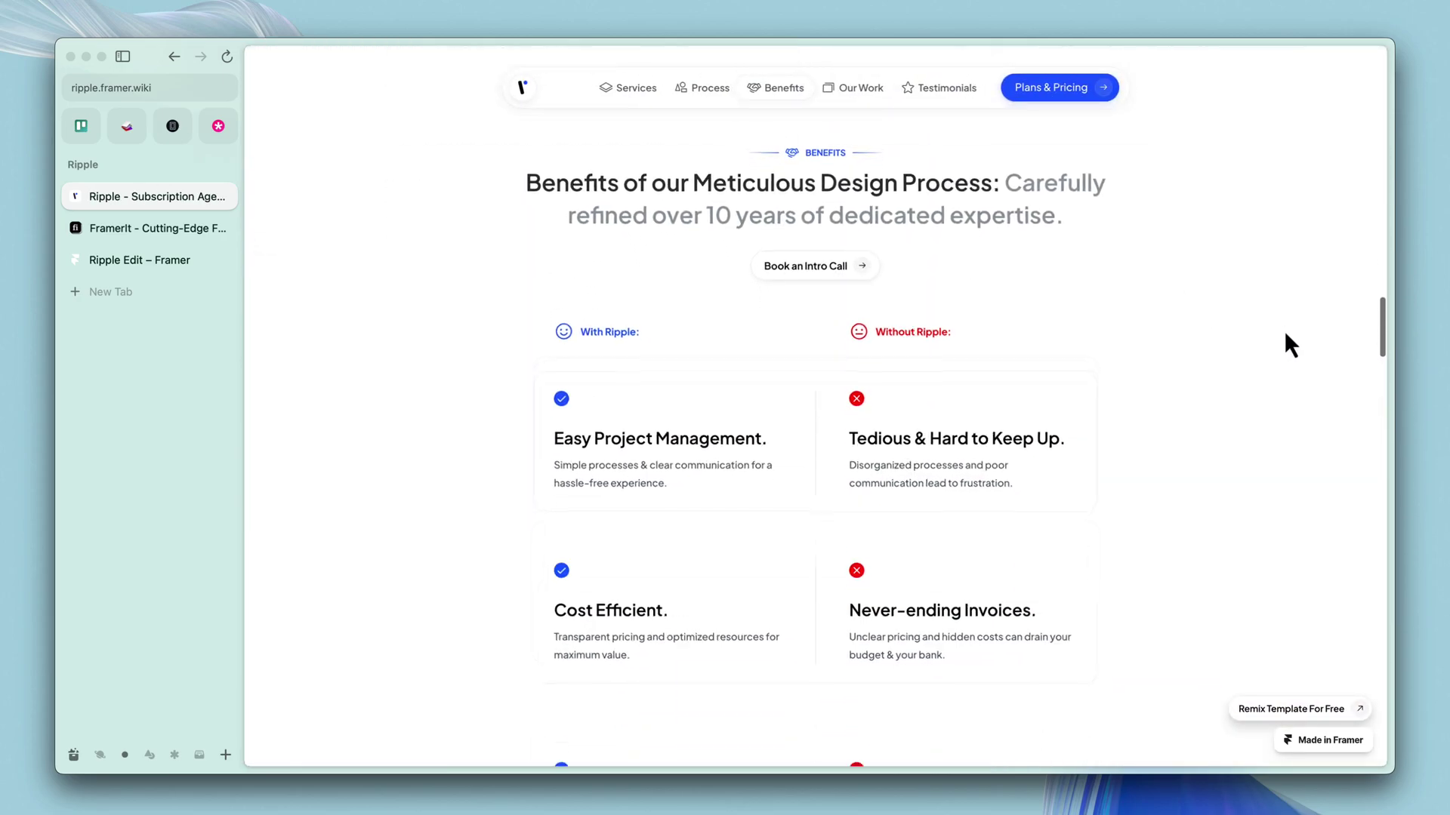
{"action": "scroll", "coordinate": [1199, 338], "scroll_direction": "down", "scroll_amount": 15}
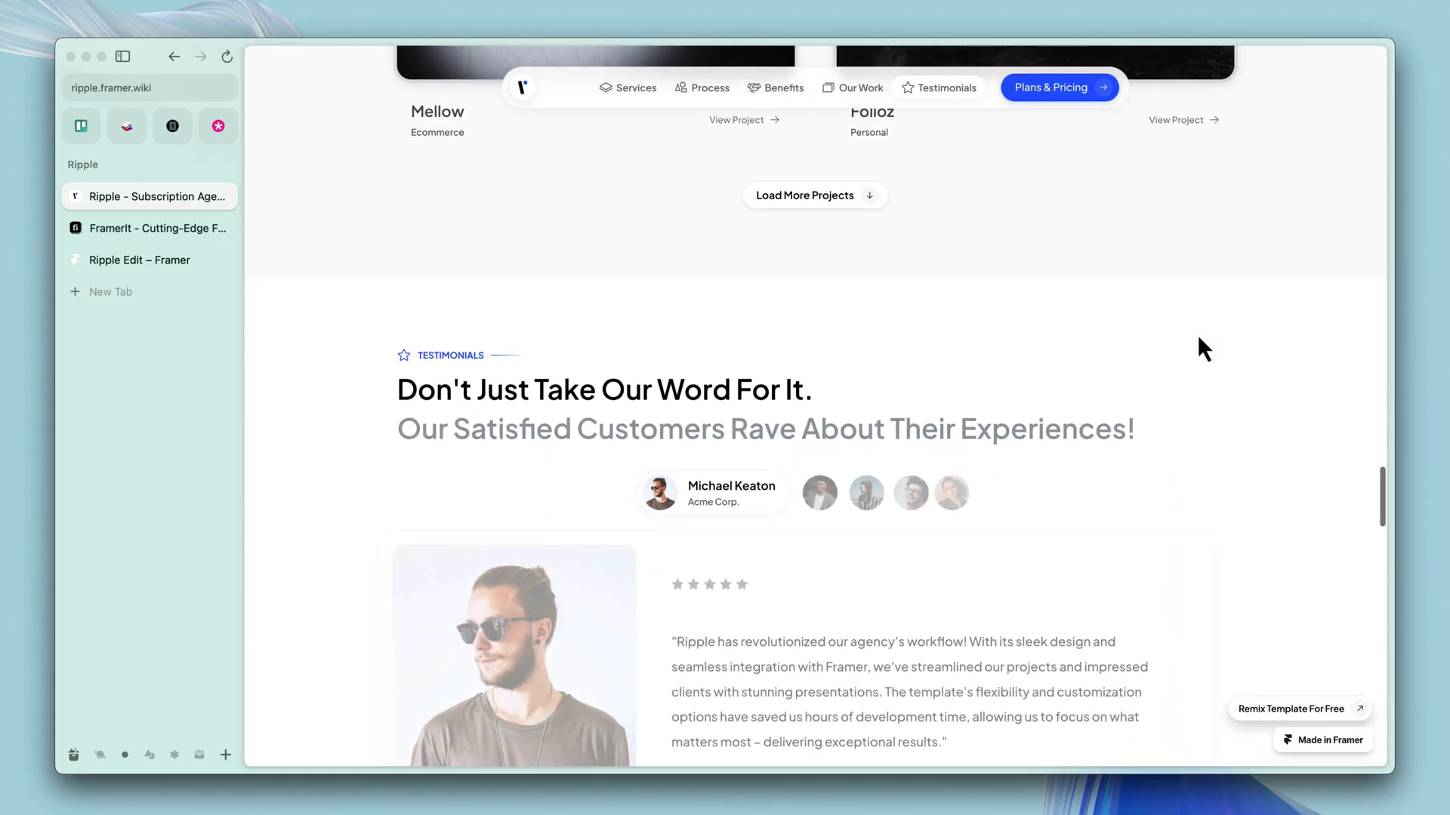
{"action": "scroll", "coordinate": [1198, 334], "scroll_direction": "down", "scroll_amount": 2}
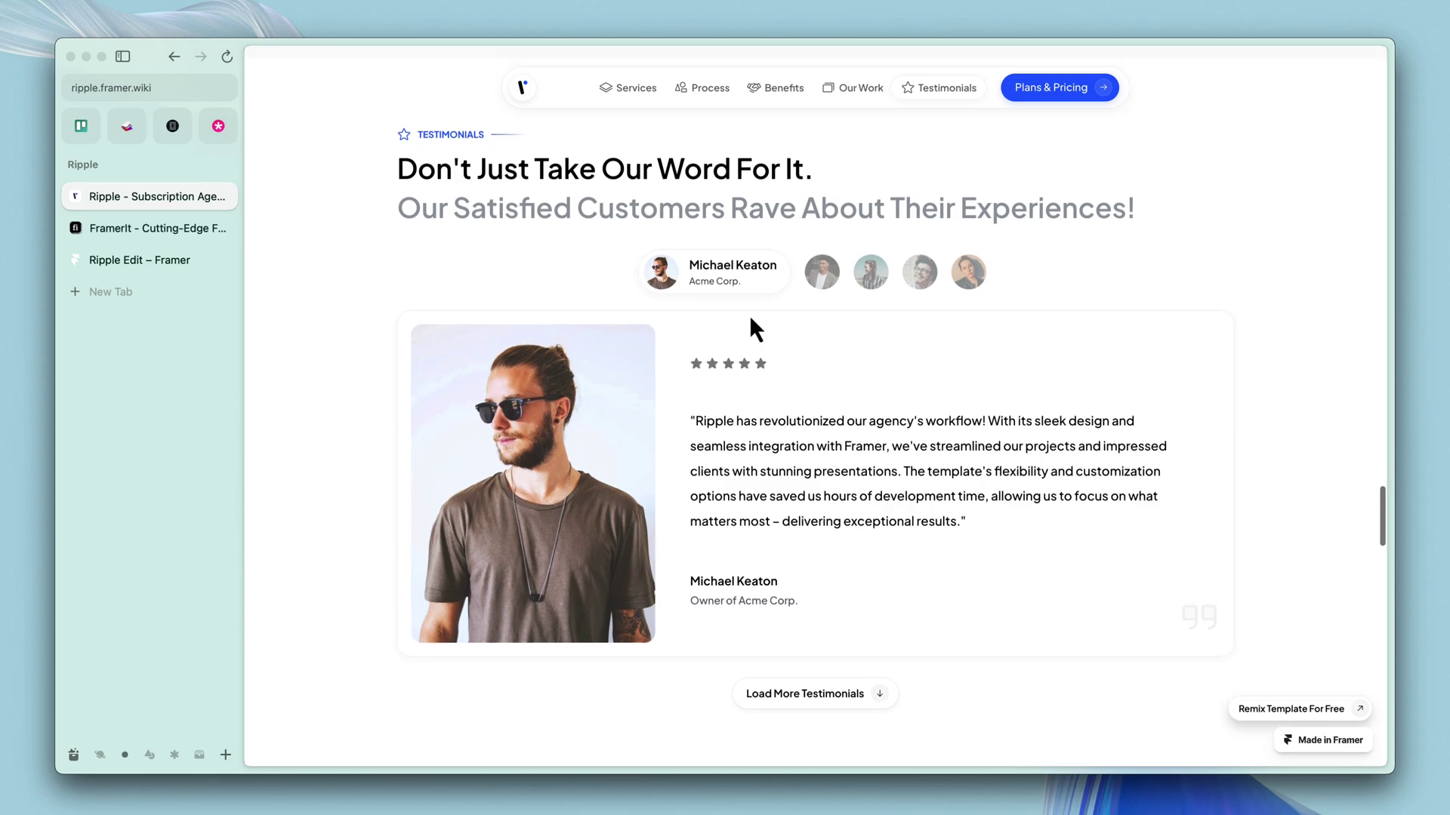
Cycle through the featured customer testimonials and return to the first one.
{"action": "left_click", "coordinate": [802, 281]}
{"action": "left_click", "coordinate": [866, 278]}
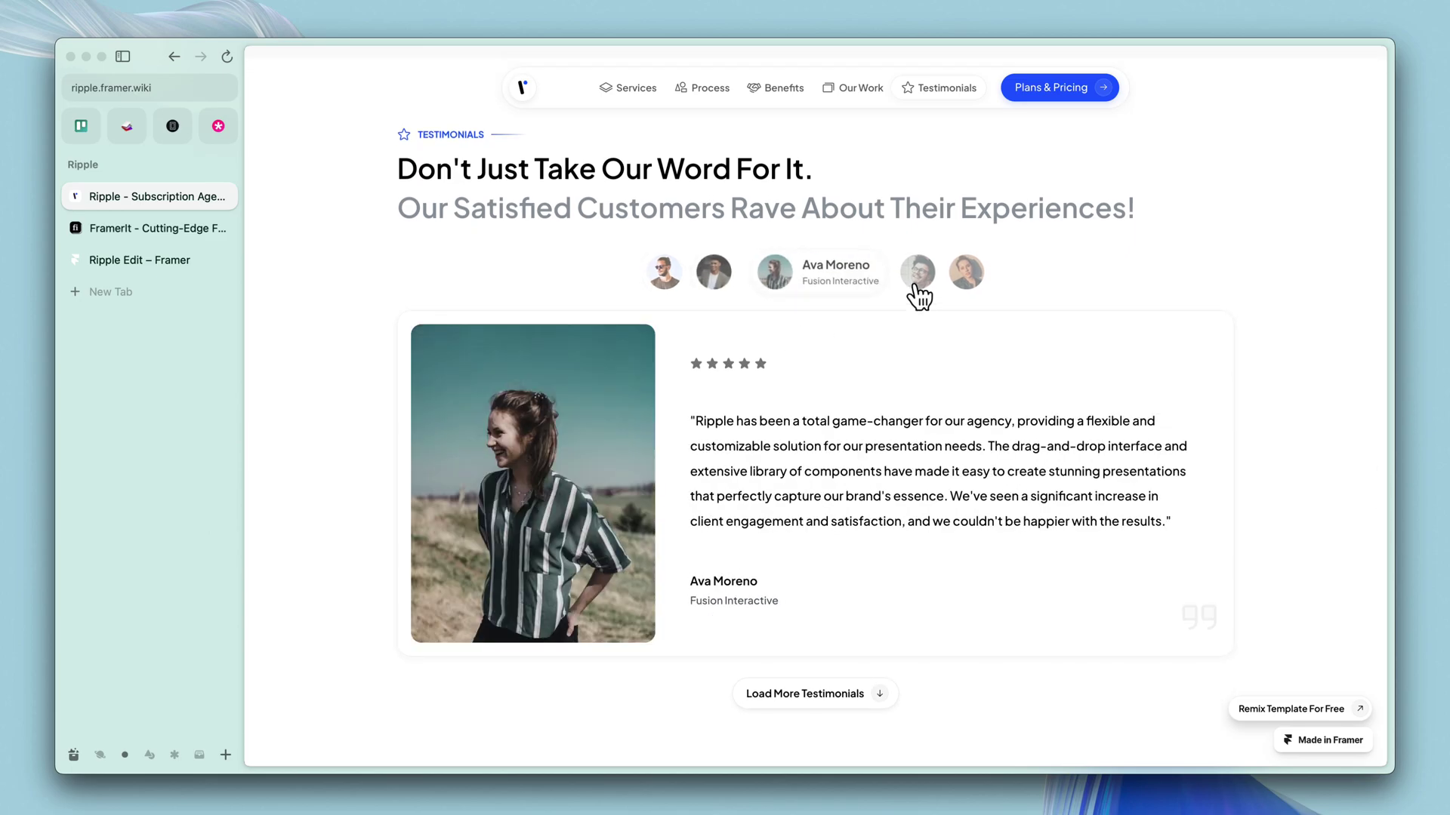
{"action": "left_click", "coordinate": [914, 281]}
{"action": "left_click", "coordinate": [963, 284]}
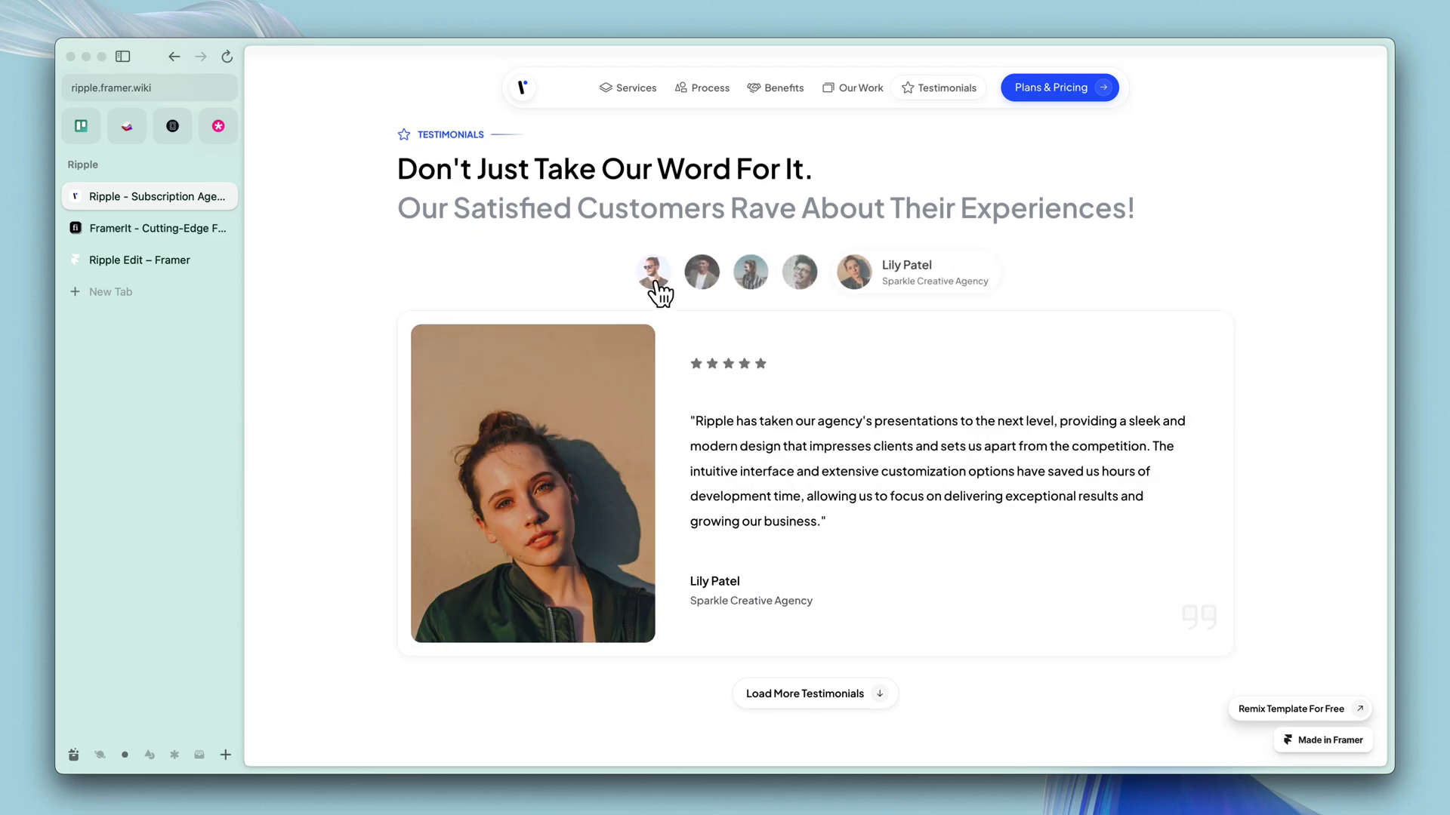
{"action": "left_click", "coordinate": [713, 278]}
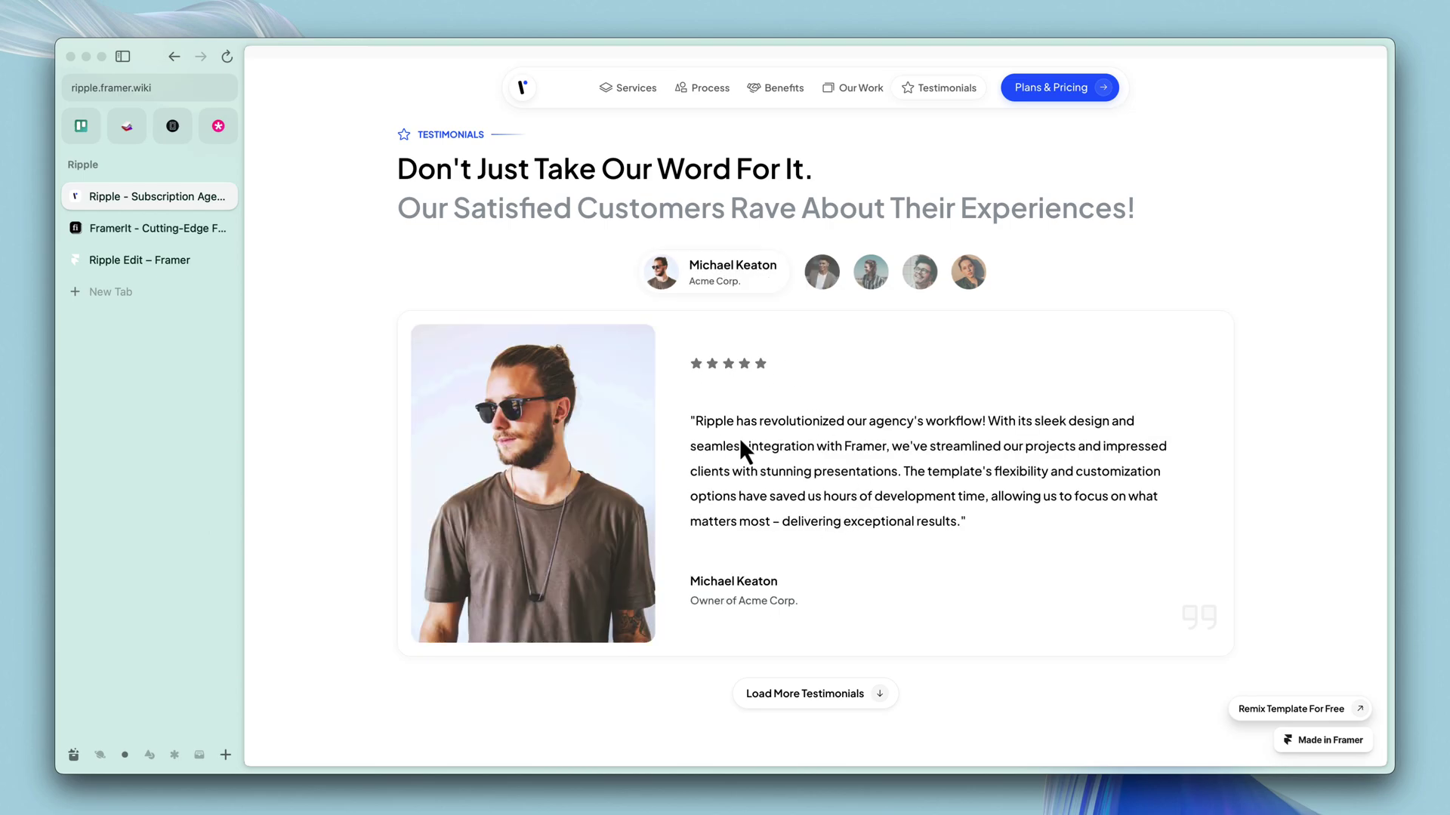
Expand the additional testimonials, look through their cards, and collapse them again.
{"action": "scroll", "coordinate": [908, 349], "scroll_direction": "down", "scroll_amount": 5}
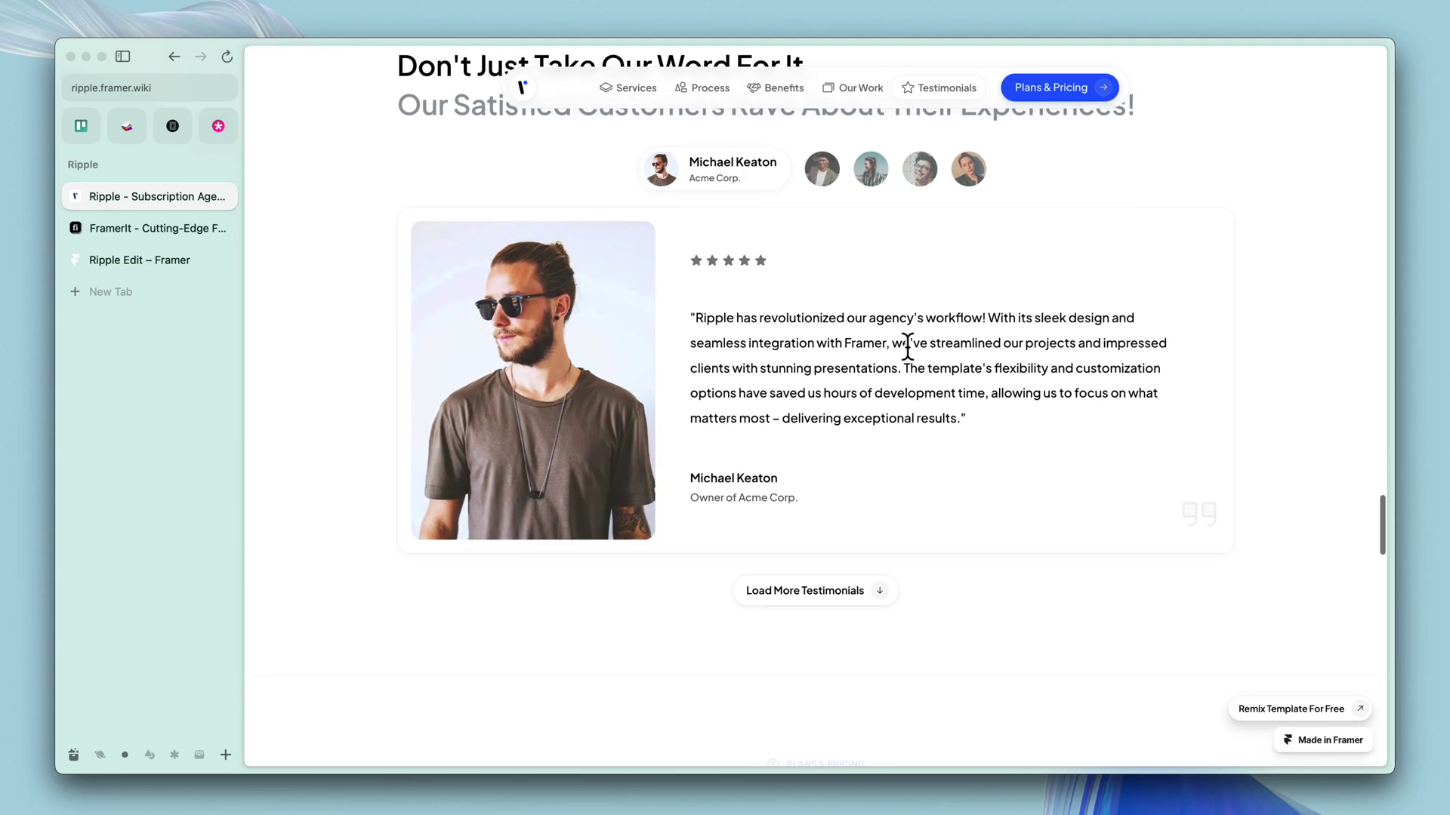
{"action": "left_click", "coordinate": [842, 487]}
{"action": "scroll", "coordinate": [1236, 453], "scroll_direction": "down", "scroll_amount": 5}
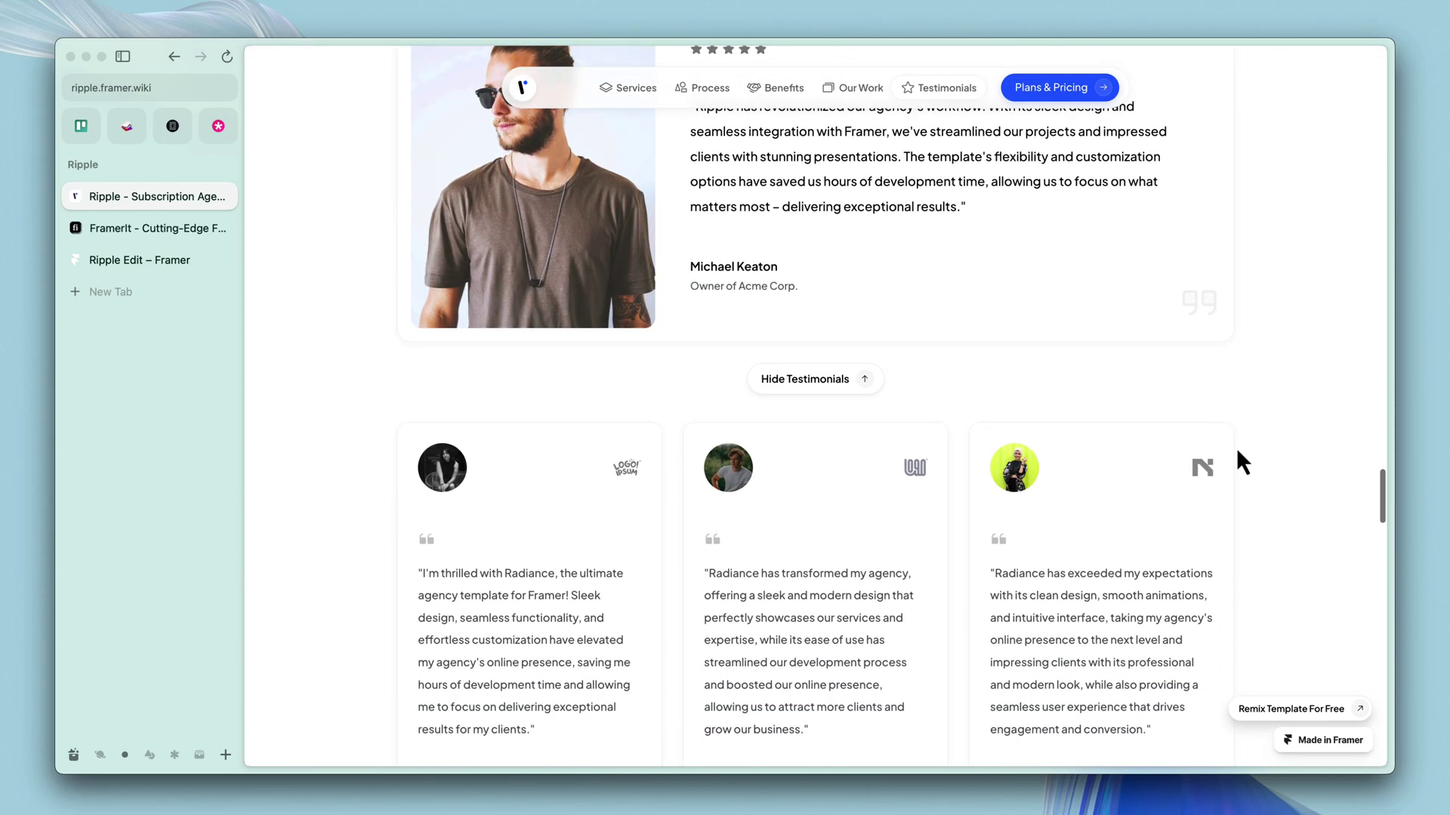
{"action": "scroll", "coordinate": [1235, 447], "scroll_direction": "down", "scroll_amount": 10}
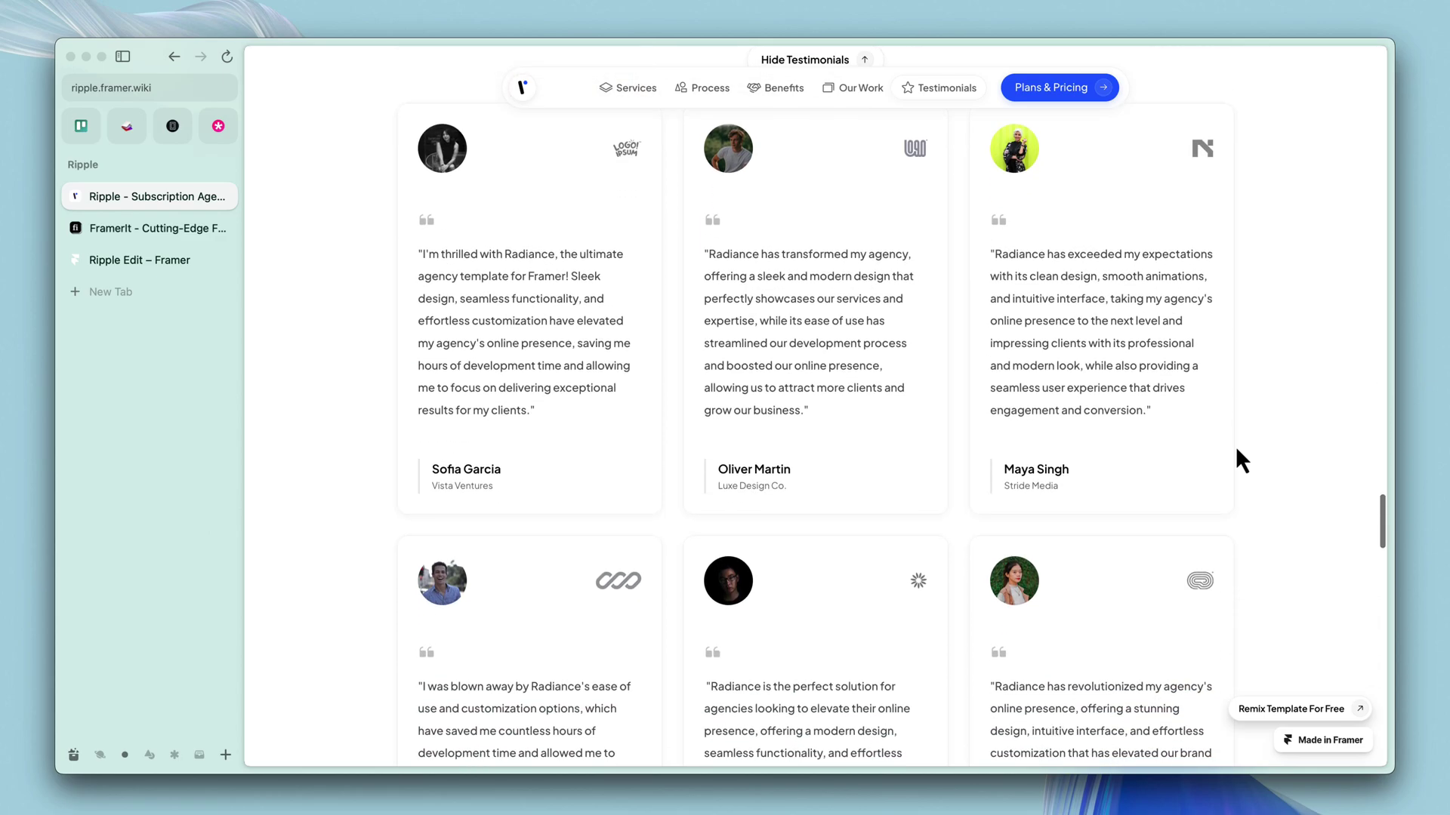
{"action": "scroll", "coordinate": [1238, 453], "scroll_direction": "up", "scroll_amount": 12}
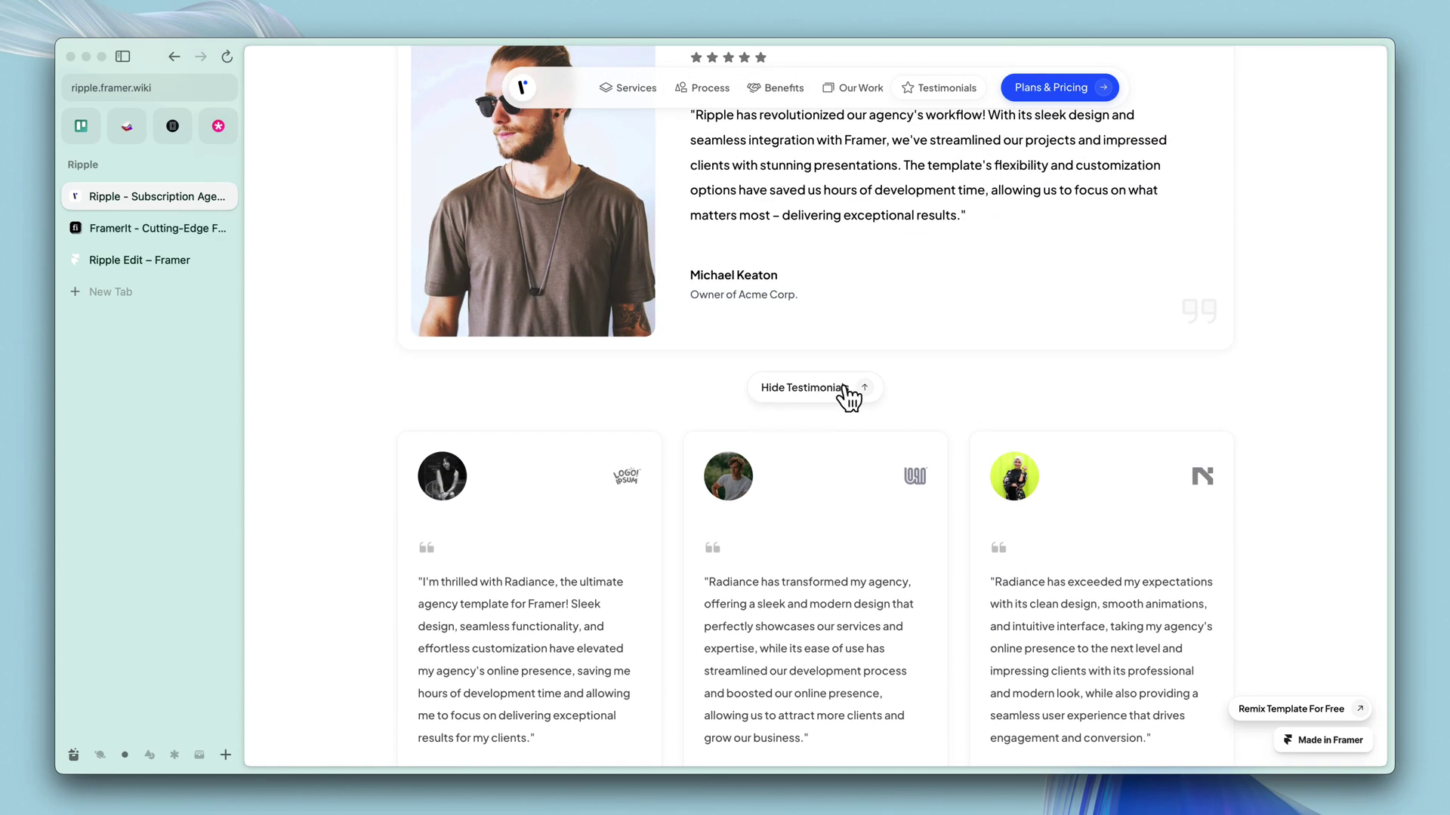
{"action": "left_click", "coordinate": [846, 389]}
Examine the Startup, Business and Custom plans in the pricing section.
{"action": "scroll", "coordinate": [957, 447], "scroll_direction": "down", "scroll_amount": 12}
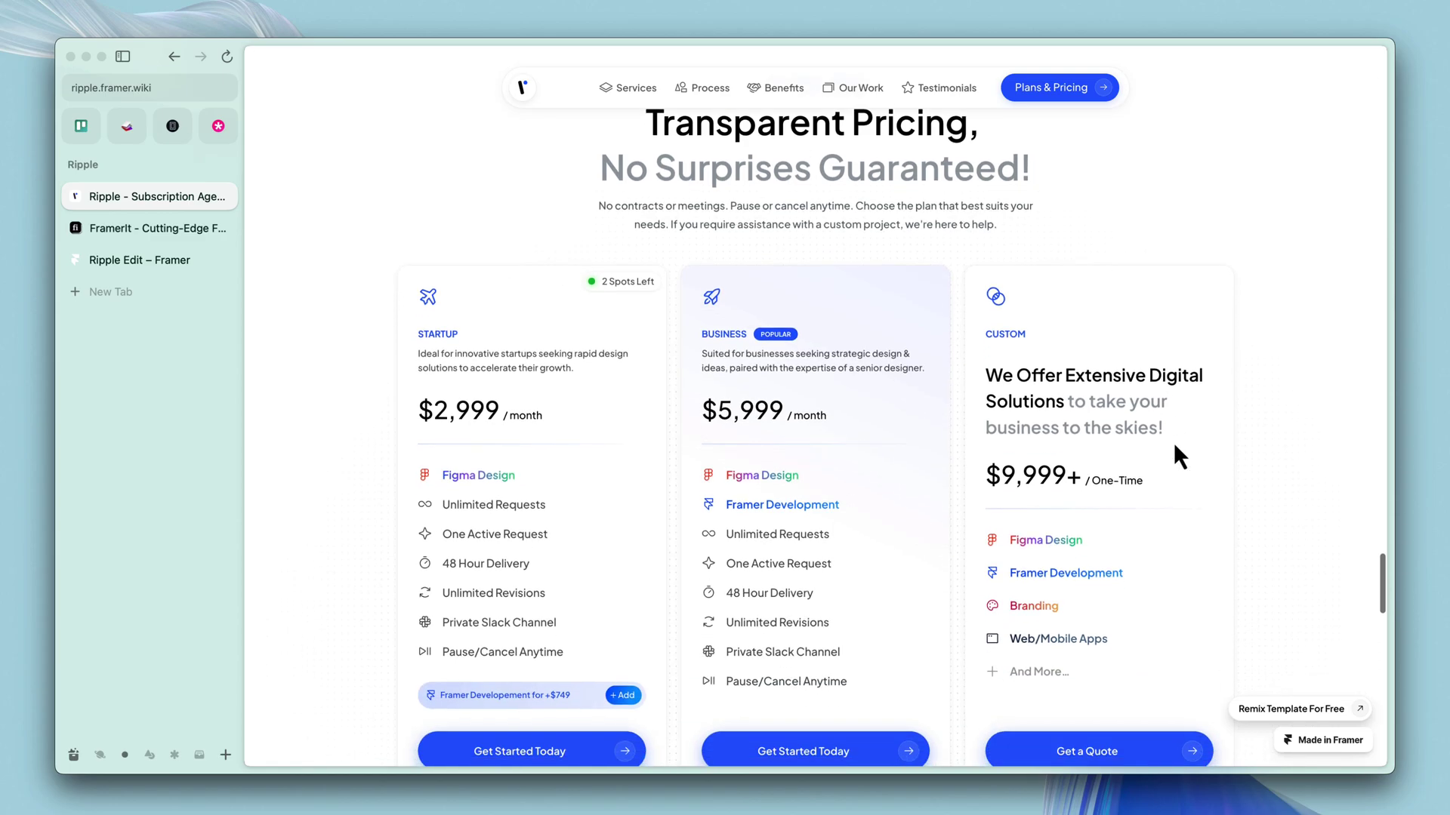
{"action": "scroll", "coordinate": [1174, 446], "scroll_direction": "down", "scroll_amount": 3}
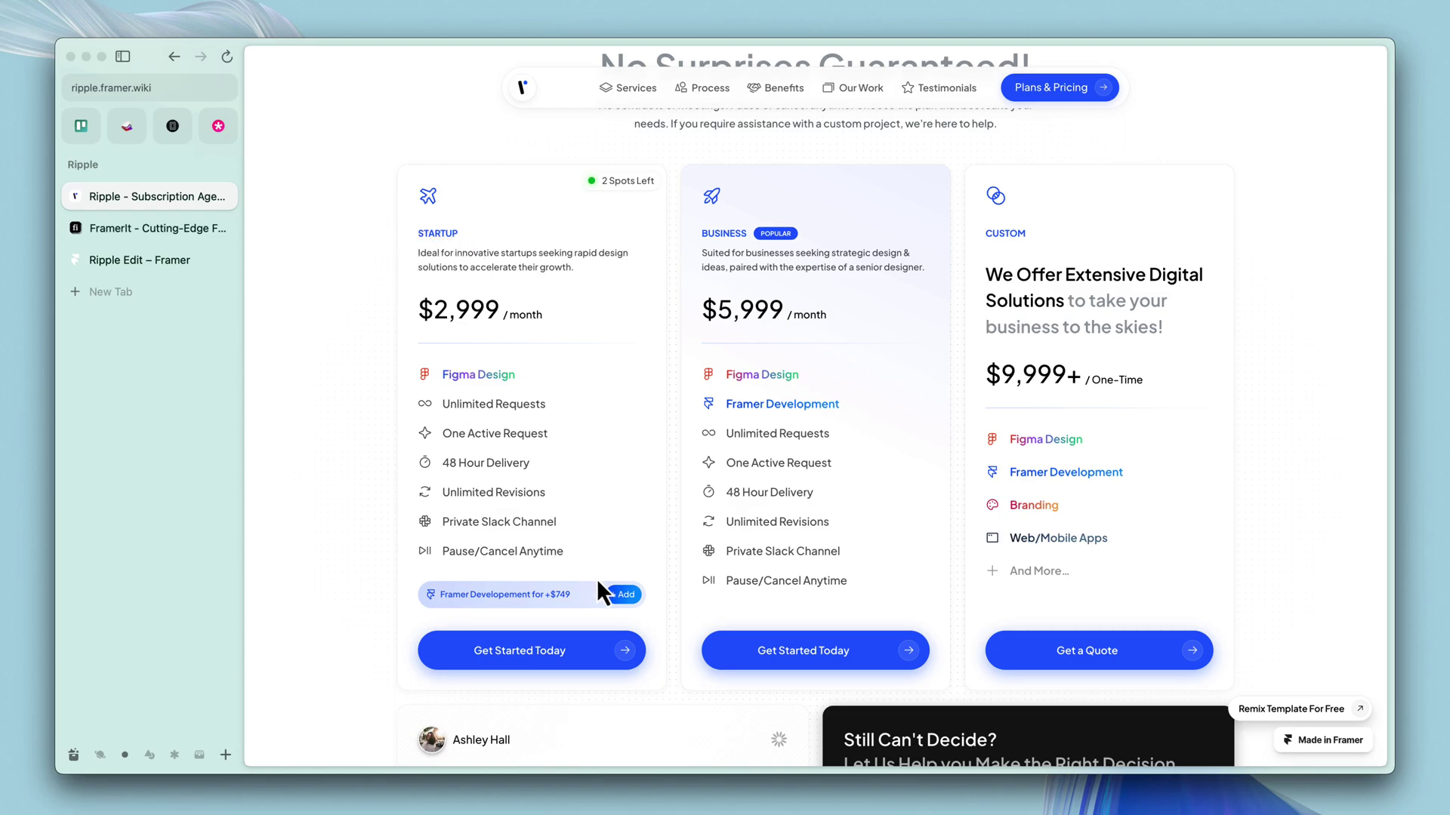
Add the Framer Development add-on to the Startup plan and remove it again.
{"action": "left_click", "coordinate": [623, 595]}
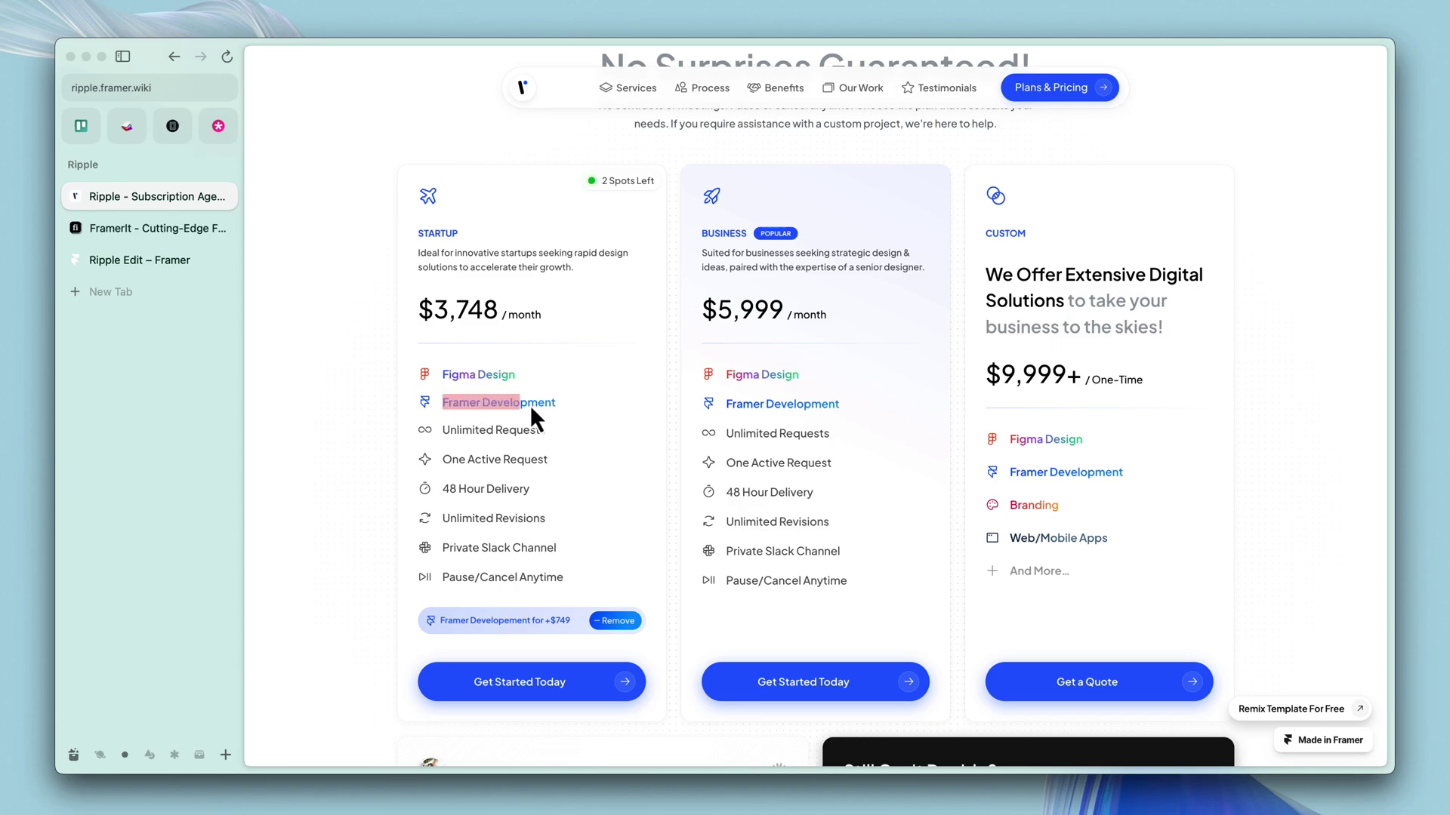
{"action": "left_click", "coordinate": [617, 625]}
{"action": "left_click", "coordinate": [617, 620]}
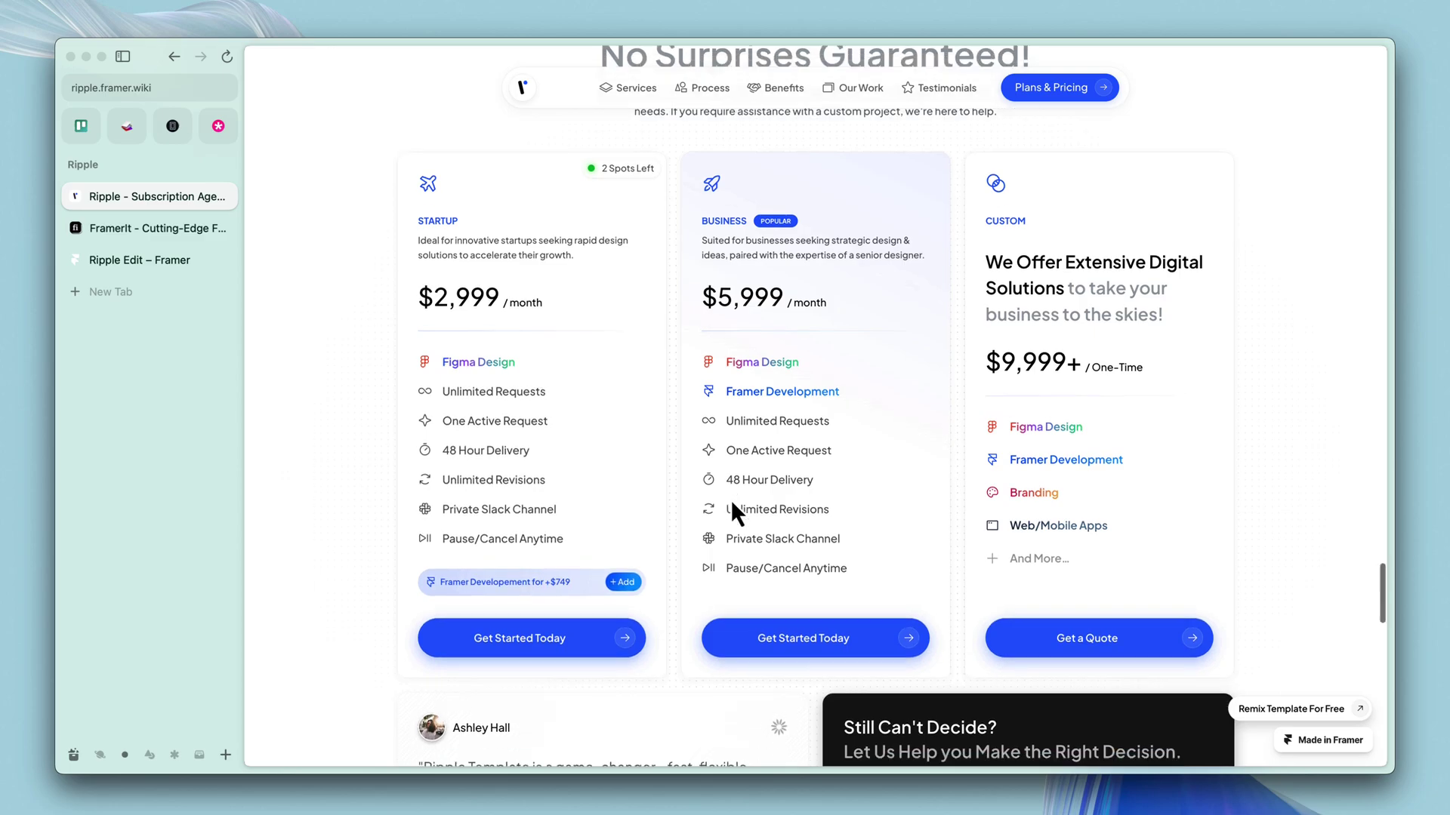
Look through the Frequently Asked Questions section and the footer with the newsletter form.
{"action": "scroll", "coordinate": [730, 499], "scroll_direction": "down", "scroll_amount": 5}
{"action": "scroll", "coordinate": [737, 489], "scroll_direction": "down", "scroll_amount": 10}
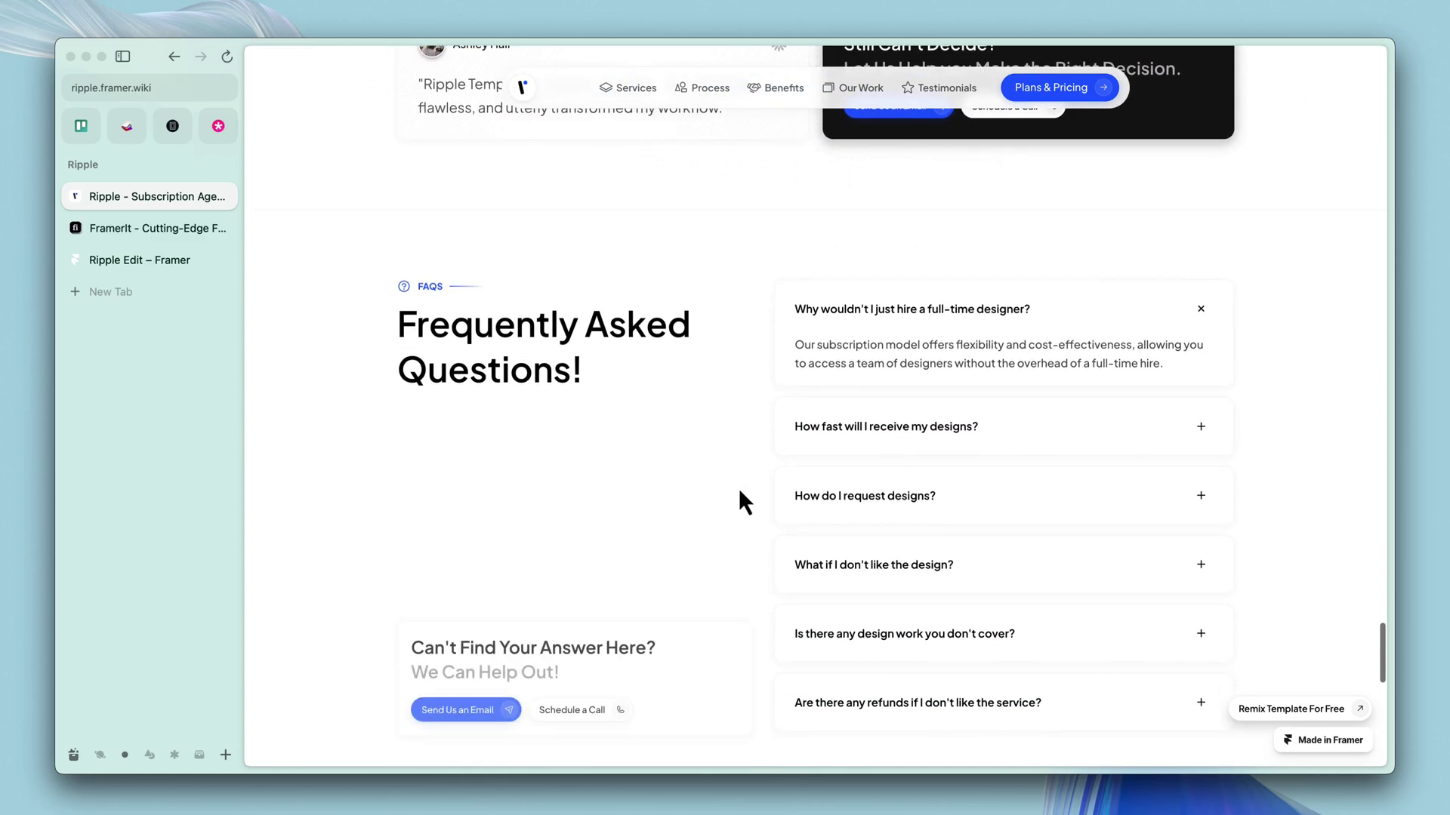
{"action": "scroll", "coordinate": [740, 491], "scroll_direction": "down", "scroll_amount": 8}
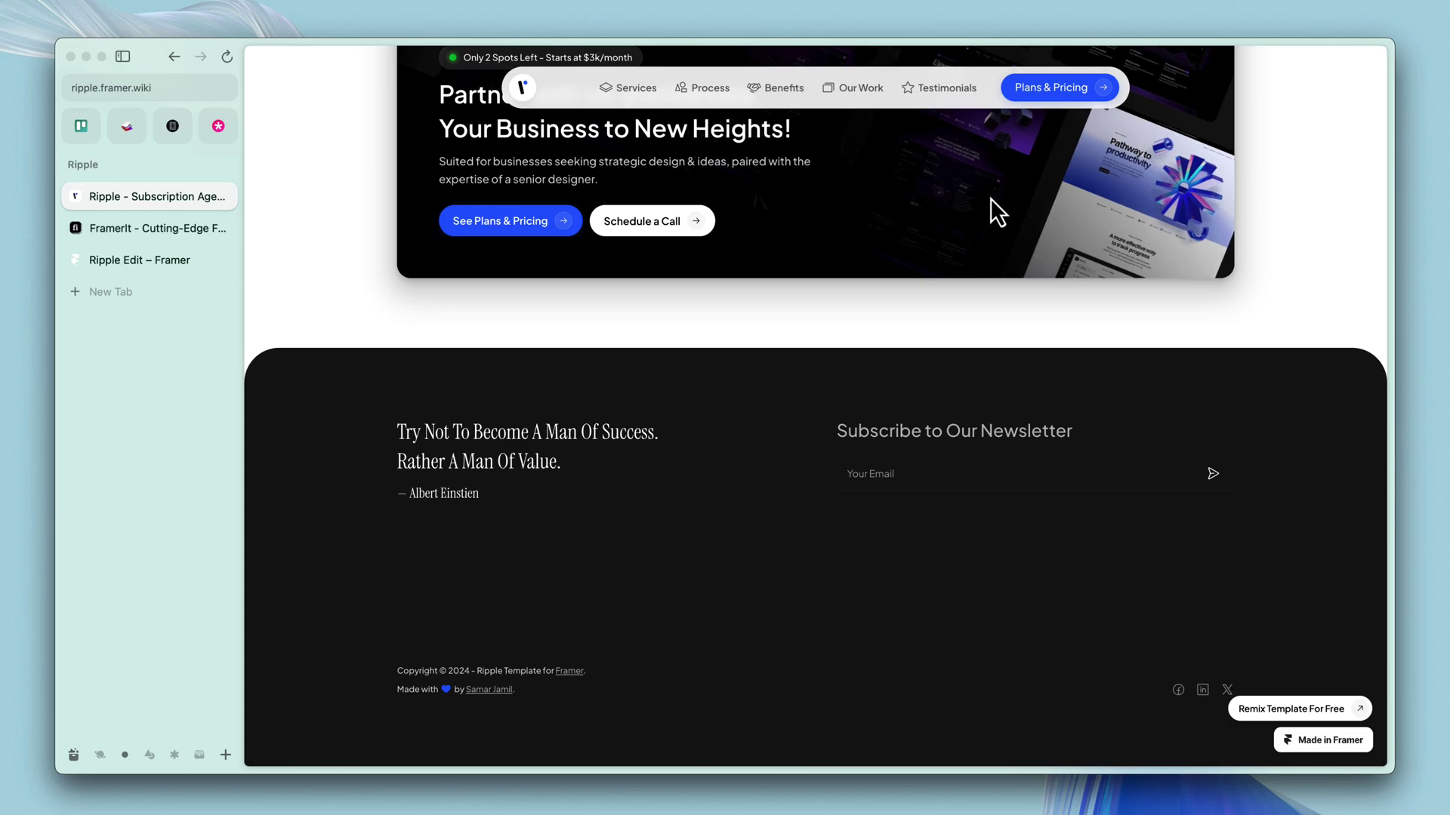
Open the Schedule a Call page from the closing banner and return to the home page.
{"action": "scroll", "coordinate": [897, 395], "scroll_direction": "up", "scroll_amount": 4}
{"action": "left_click", "coordinate": [669, 492]}
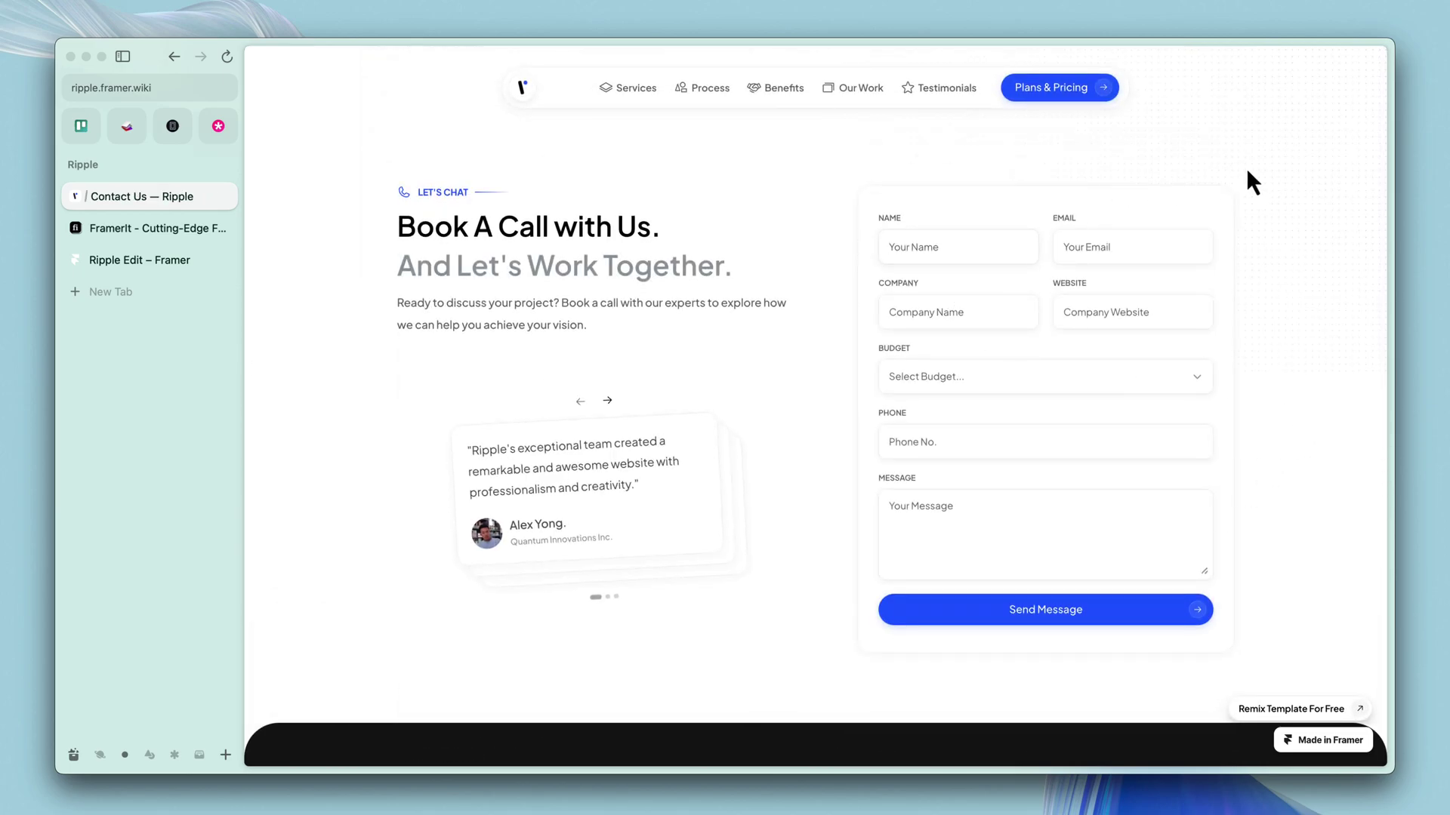
{"action": "left_click", "coordinate": [521, 96]}
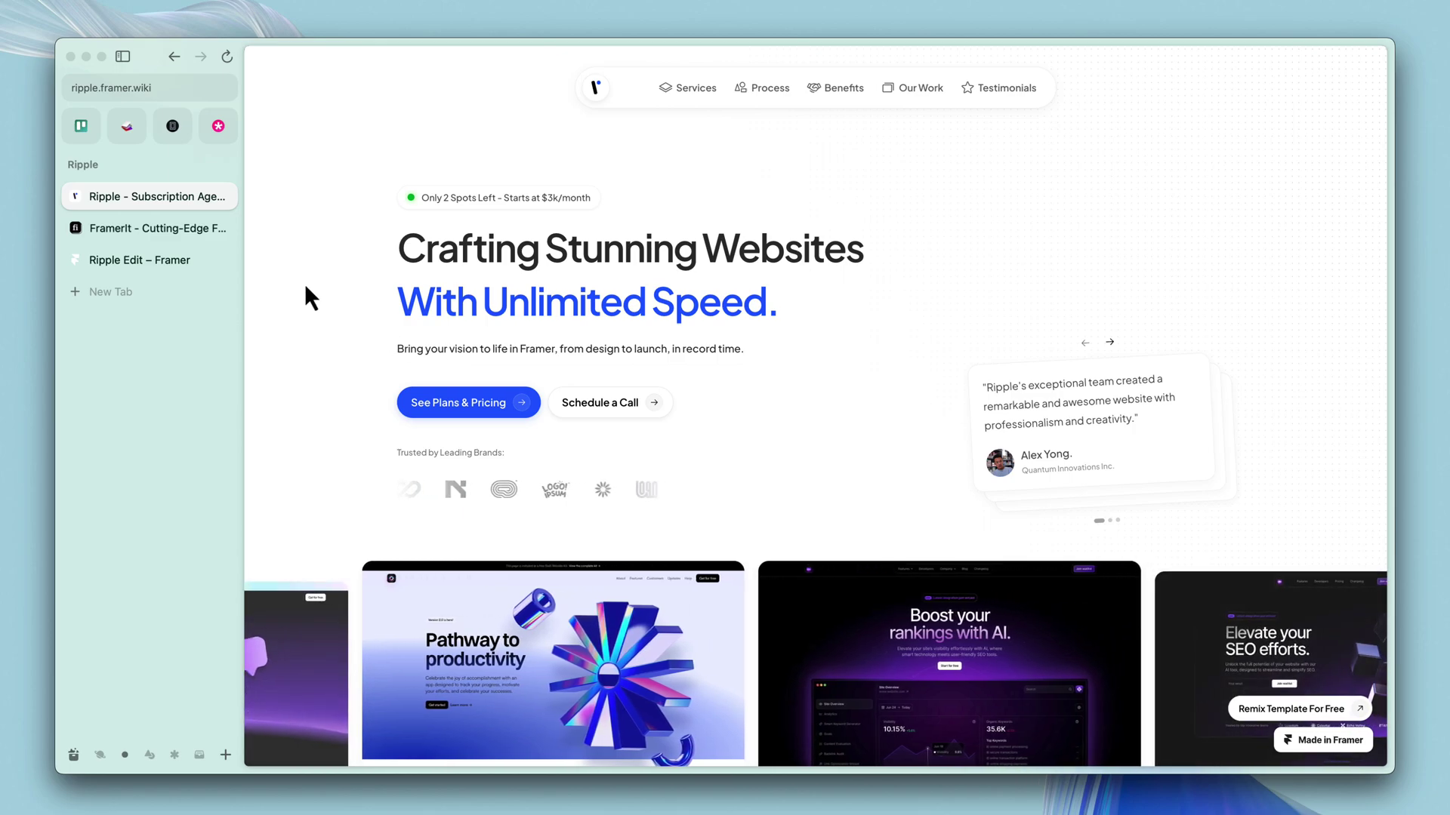
Switch to the FramerIt website and open the Ripple template's product page.
{"action": "left_click", "coordinate": [140, 234]}
{"action": "scroll", "coordinate": [537, 286], "scroll_direction": "down", "scroll_amount": 3}
{"action": "left_click", "coordinate": [537, 310]}
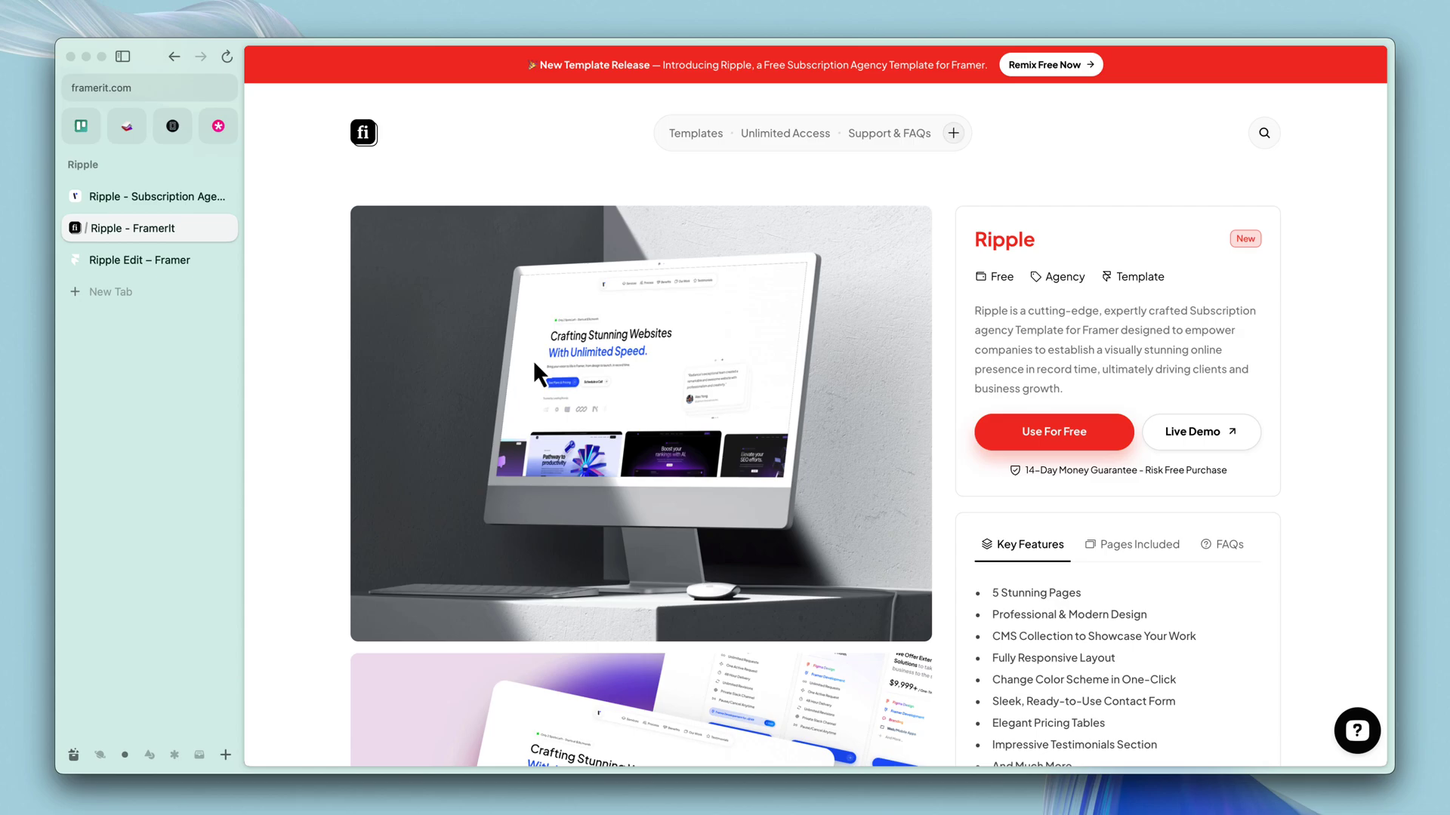
Review the Ripple product page's preview images and its Key Features, Pages Included and FAQs information.
{"action": "scroll", "coordinate": [1303, 260], "scroll_direction": "down", "scroll_amount": 4}
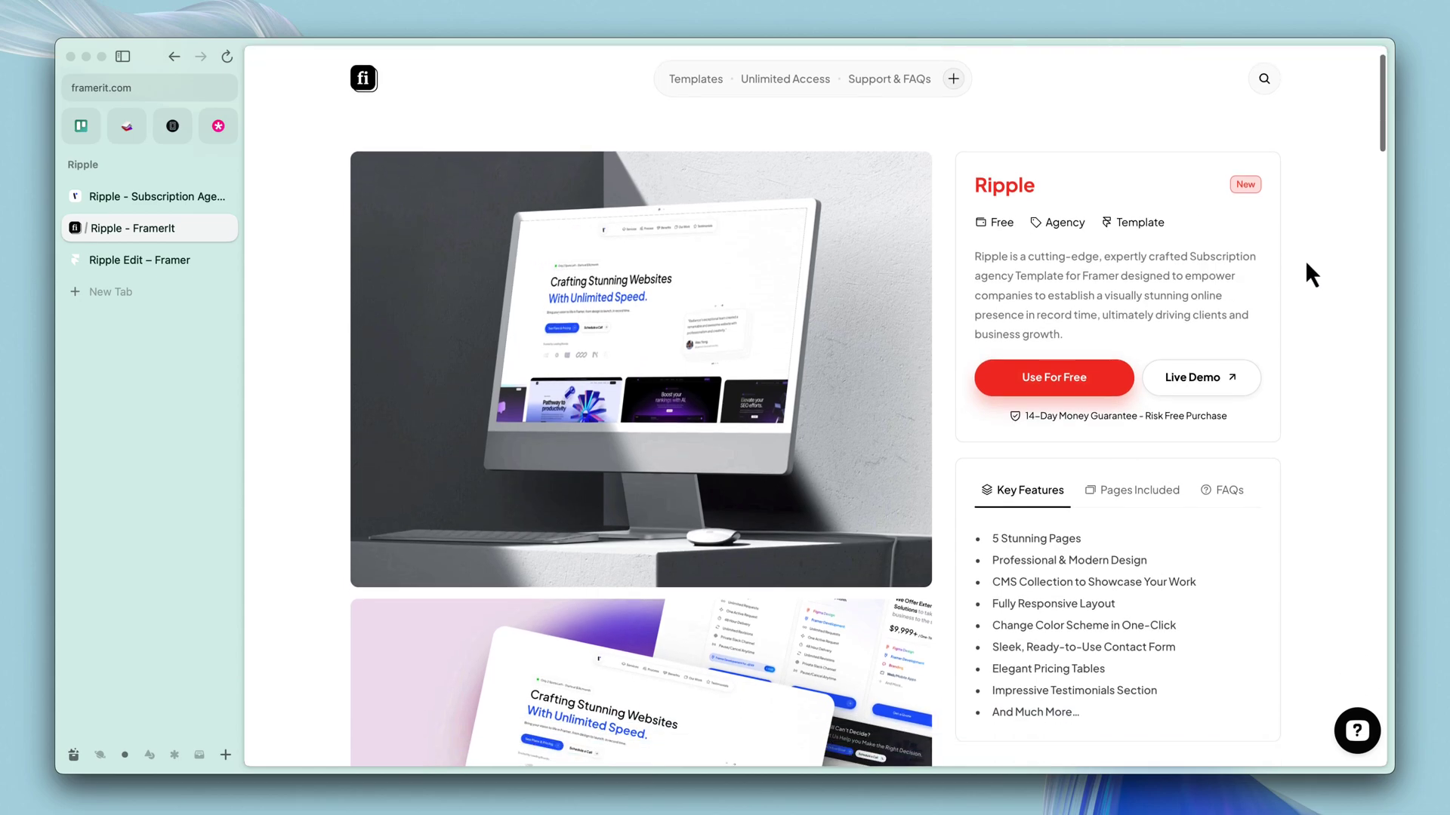
{"action": "scroll", "coordinate": [1303, 260], "scroll_direction": "down", "scroll_amount": 10}
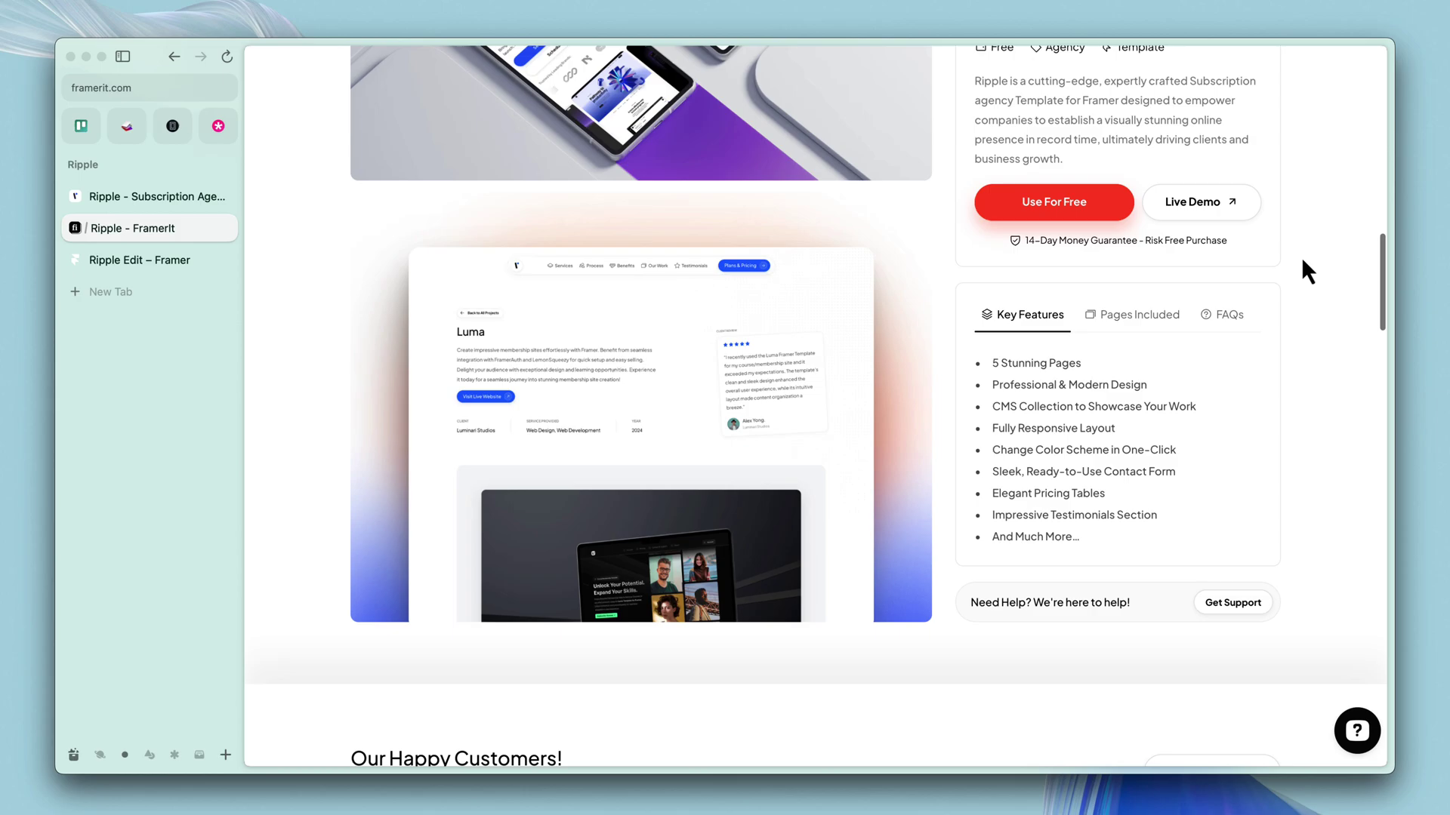
{"action": "left_click", "coordinate": [1155, 320]}
{"action": "left_click", "coordinate": [1229, 408]}
{"action": "left_click", "coordinate": [1034, 305]}
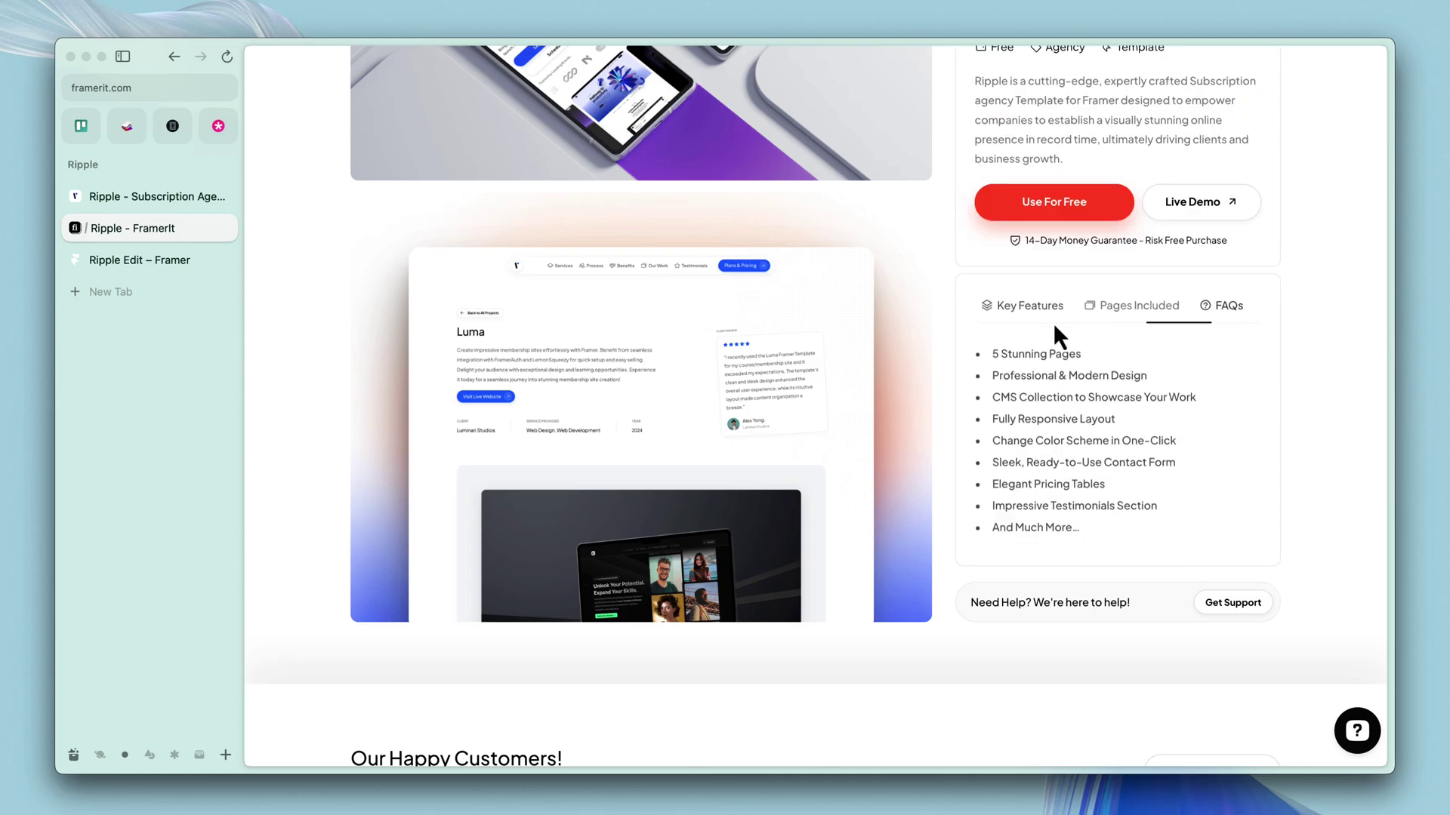
{"action": "scroll", "coordinate": [1262, 447], "scroll_direction": "up", "scroll_amount": 15}
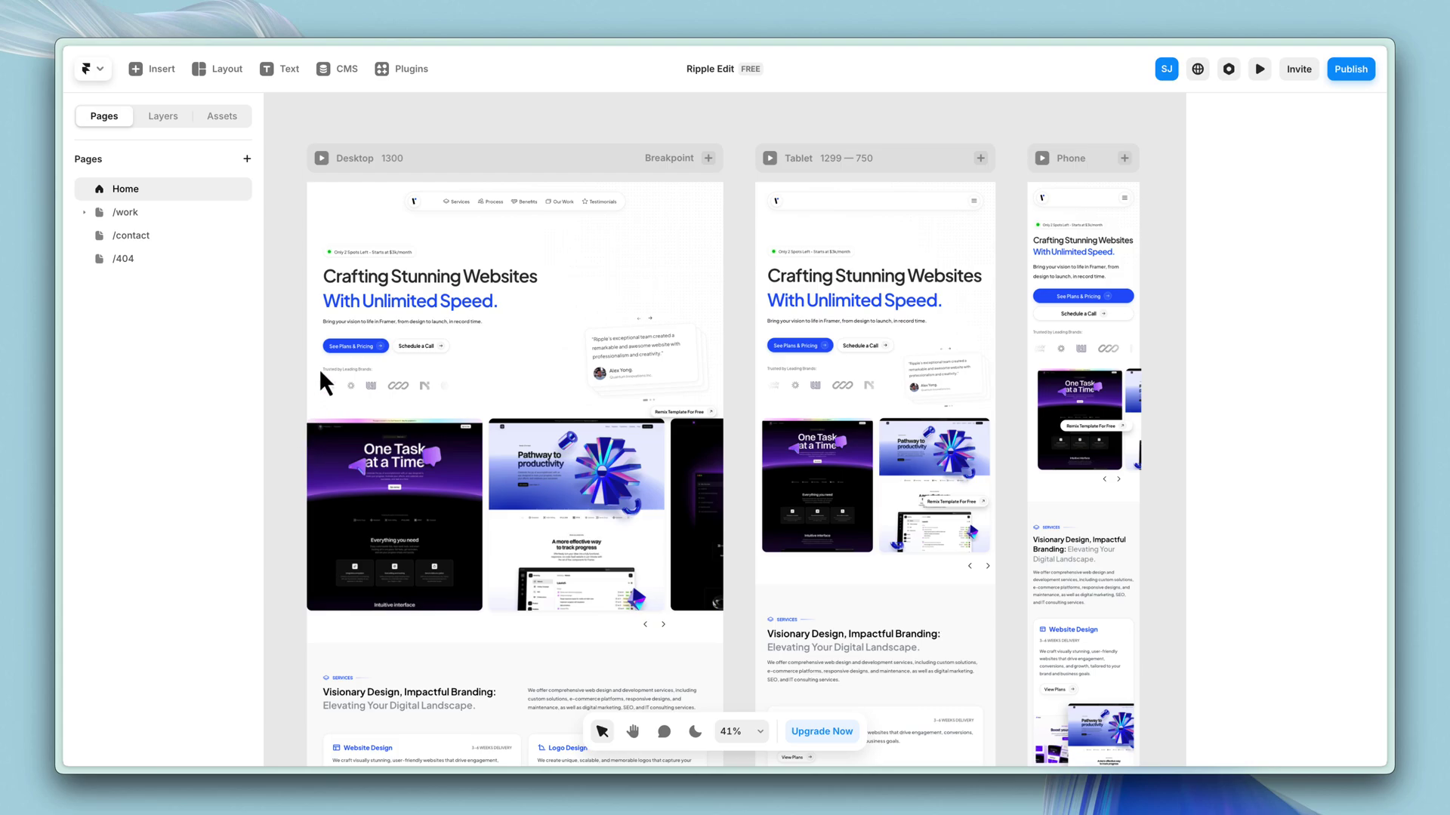
In the Ripple Edit project in Framer, replace the desktop hero headline with "And then you can easily edit it, like this!".
{"action": "scroll", "coordinate": [294, 240], "scroll_direction": "up", "scroll_amount": 3}
{"action": "scroll", "coordinate": [295, 242], "scroll_direction": "up", "scroll_amount": 2}
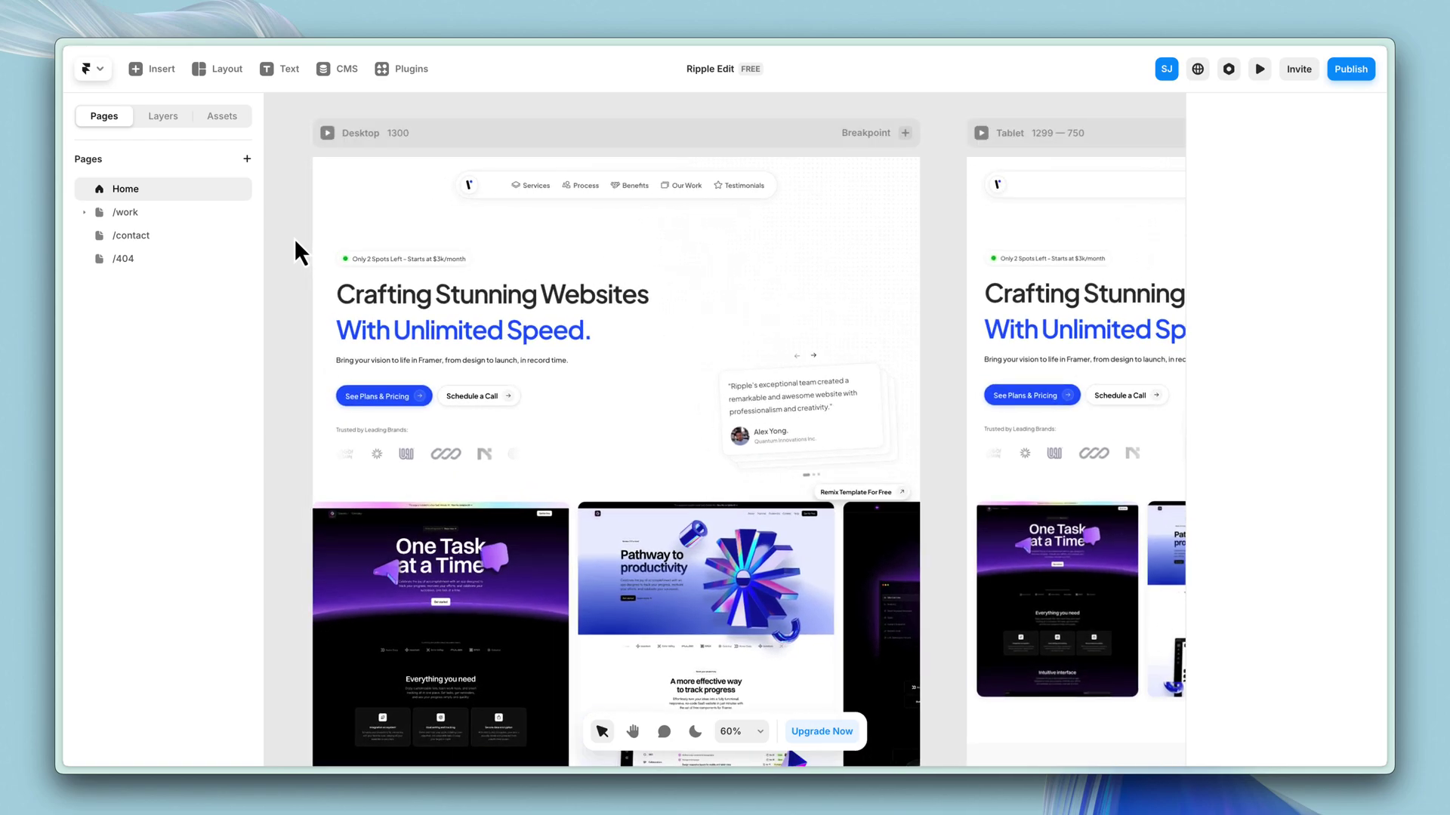
{"action": "double_click", "coordinate": [486, 298]}
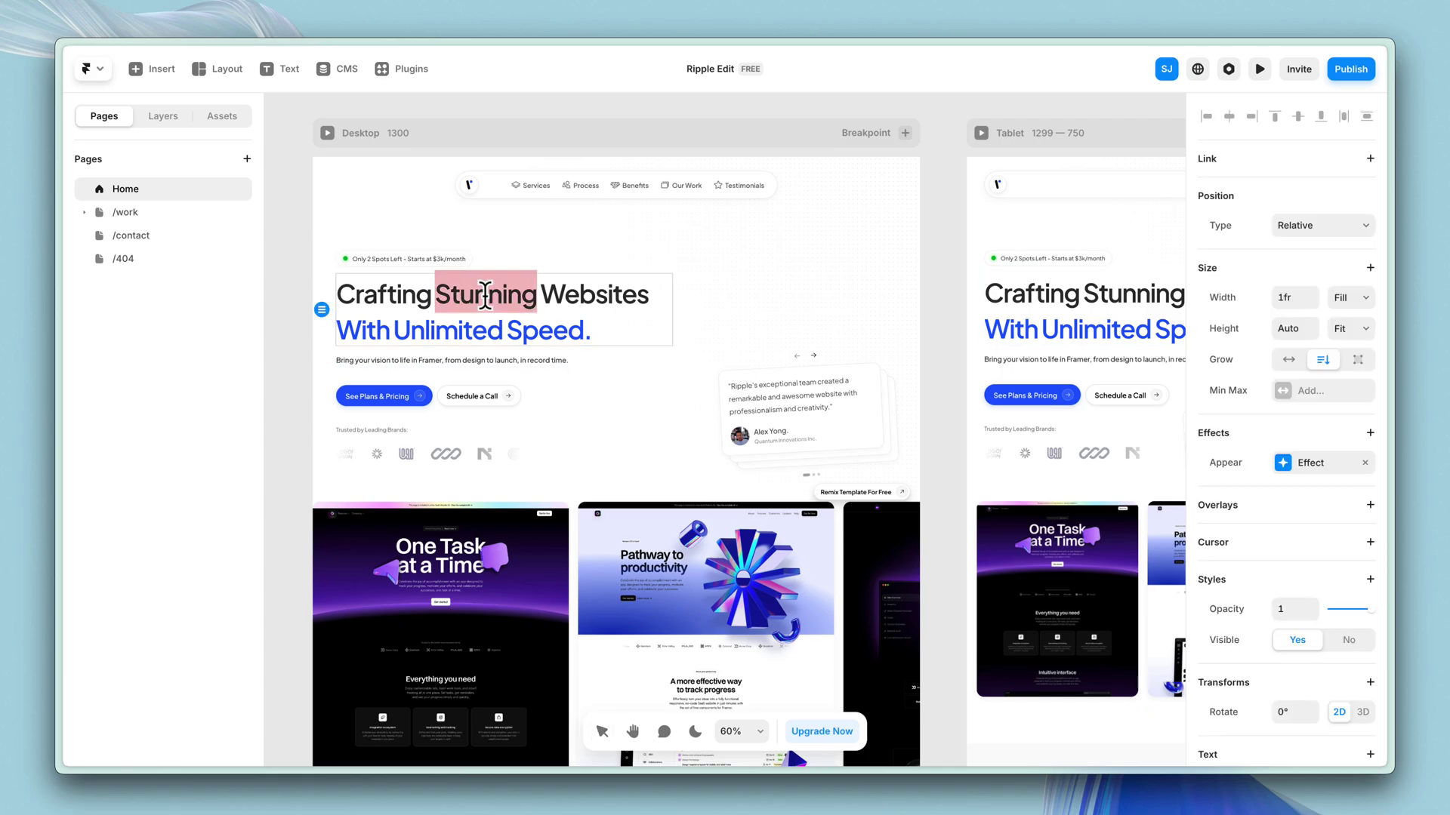
{"action": "left_click_drag", "start_coordinate": [592, 332], "coordinate": [314, 289]}
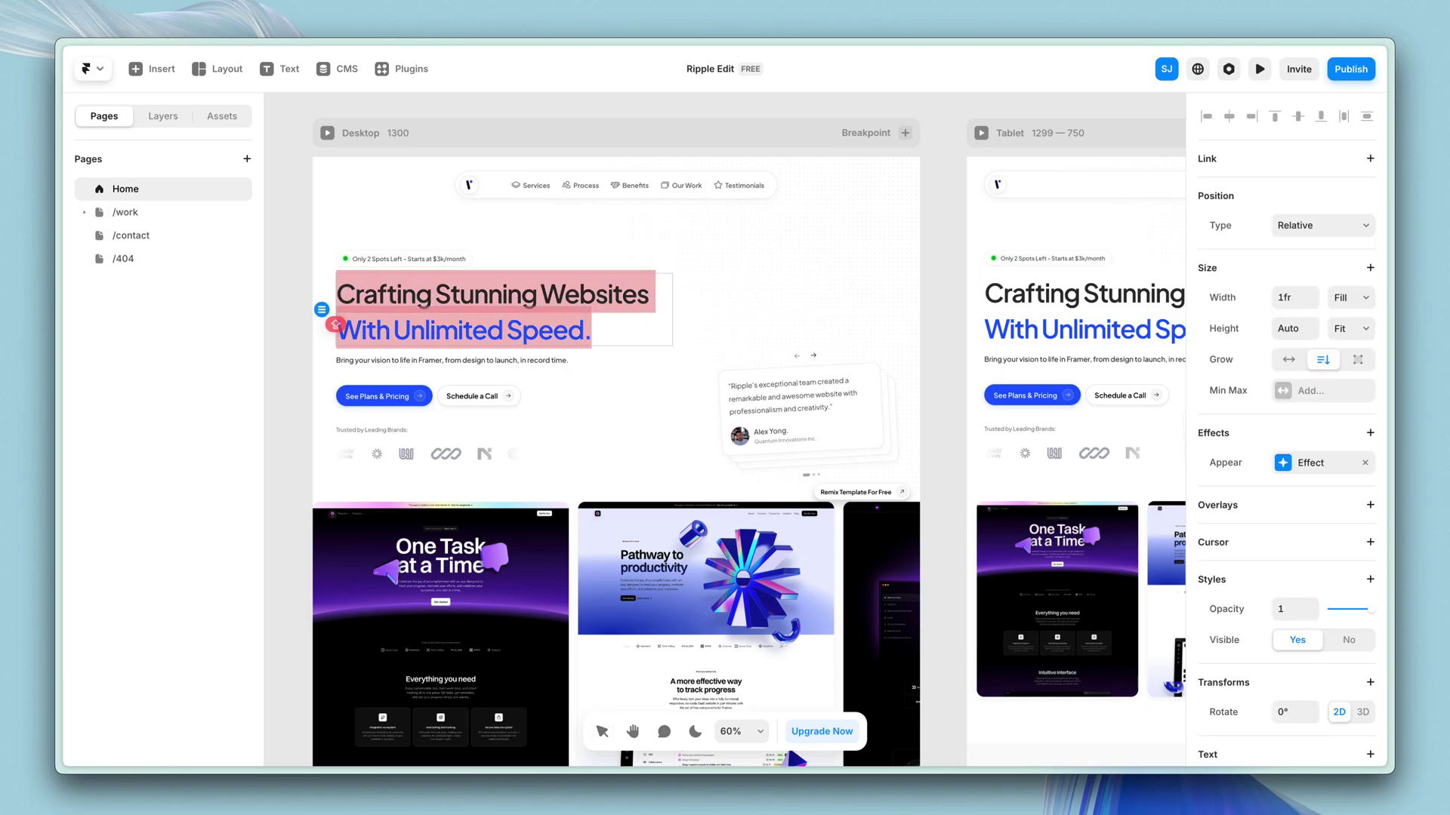
{"action": "type", "text": "And yh"}
{"action": "key", "text": "BackSpace"}
{"action": "key", "text": "BackSpace"}
{"action": "type", "text": "then you"}
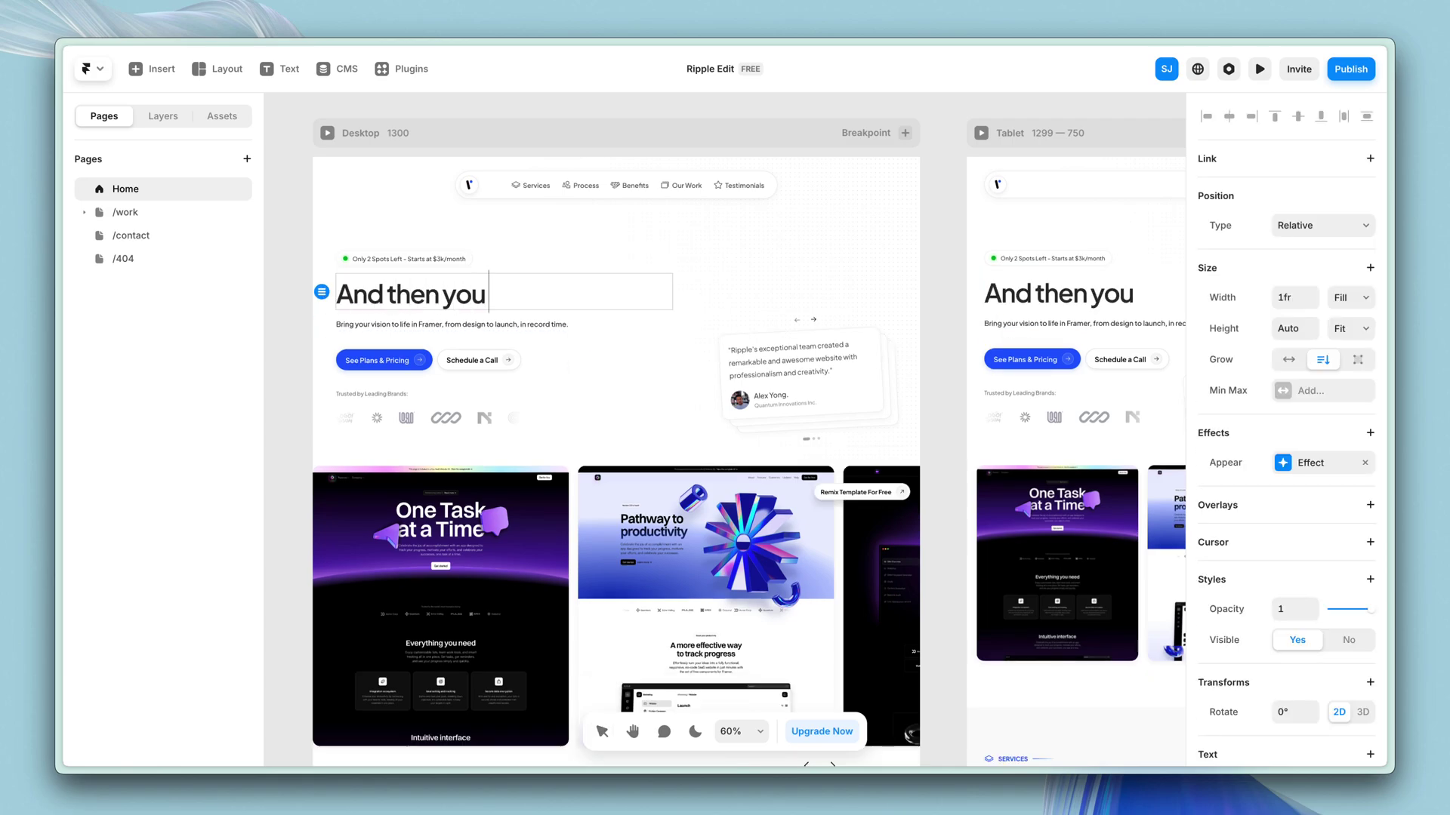
{"action": "type", "text": " can easily ed"}
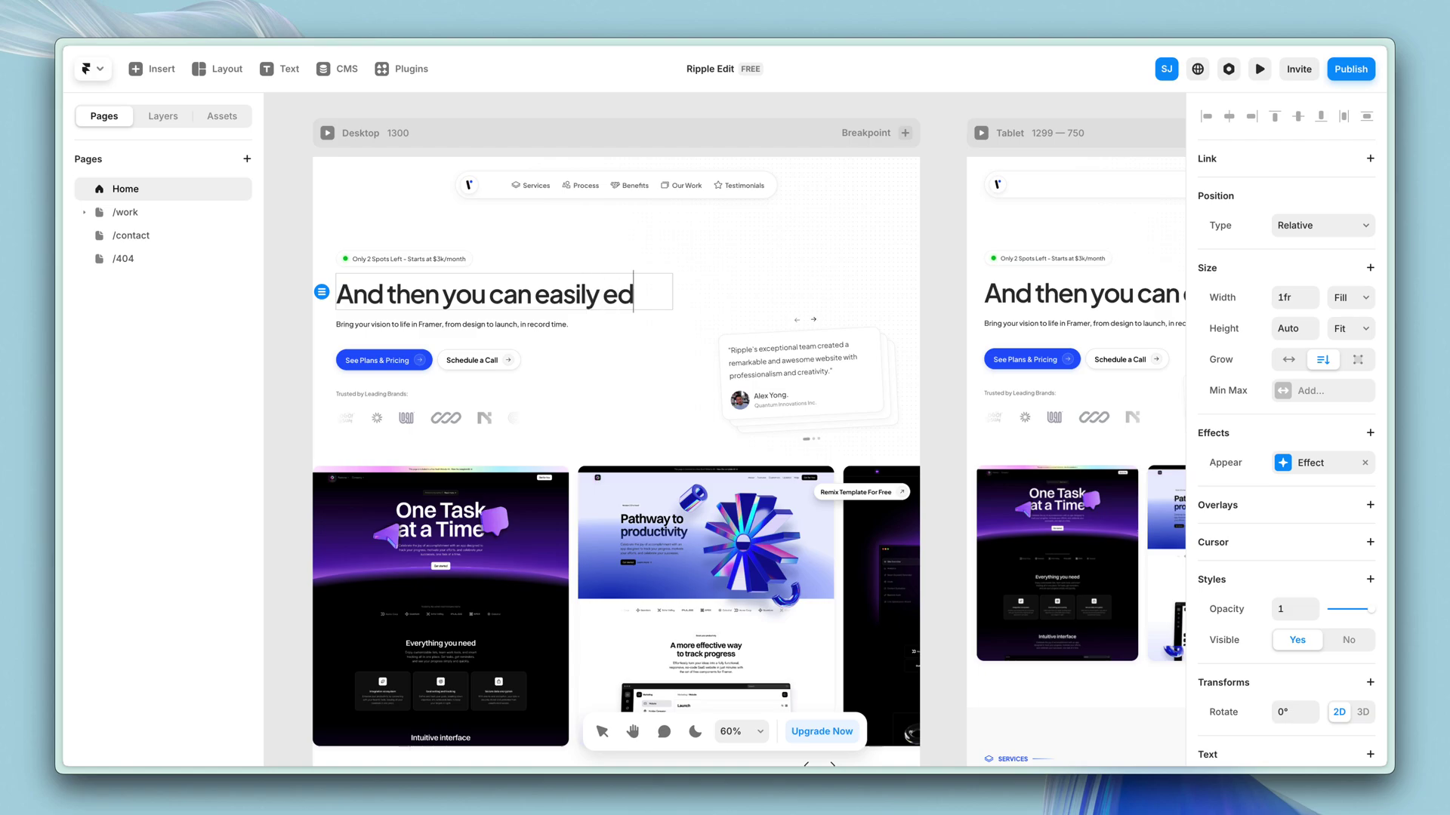
{"action": "type", "text": "it it, like this!"}
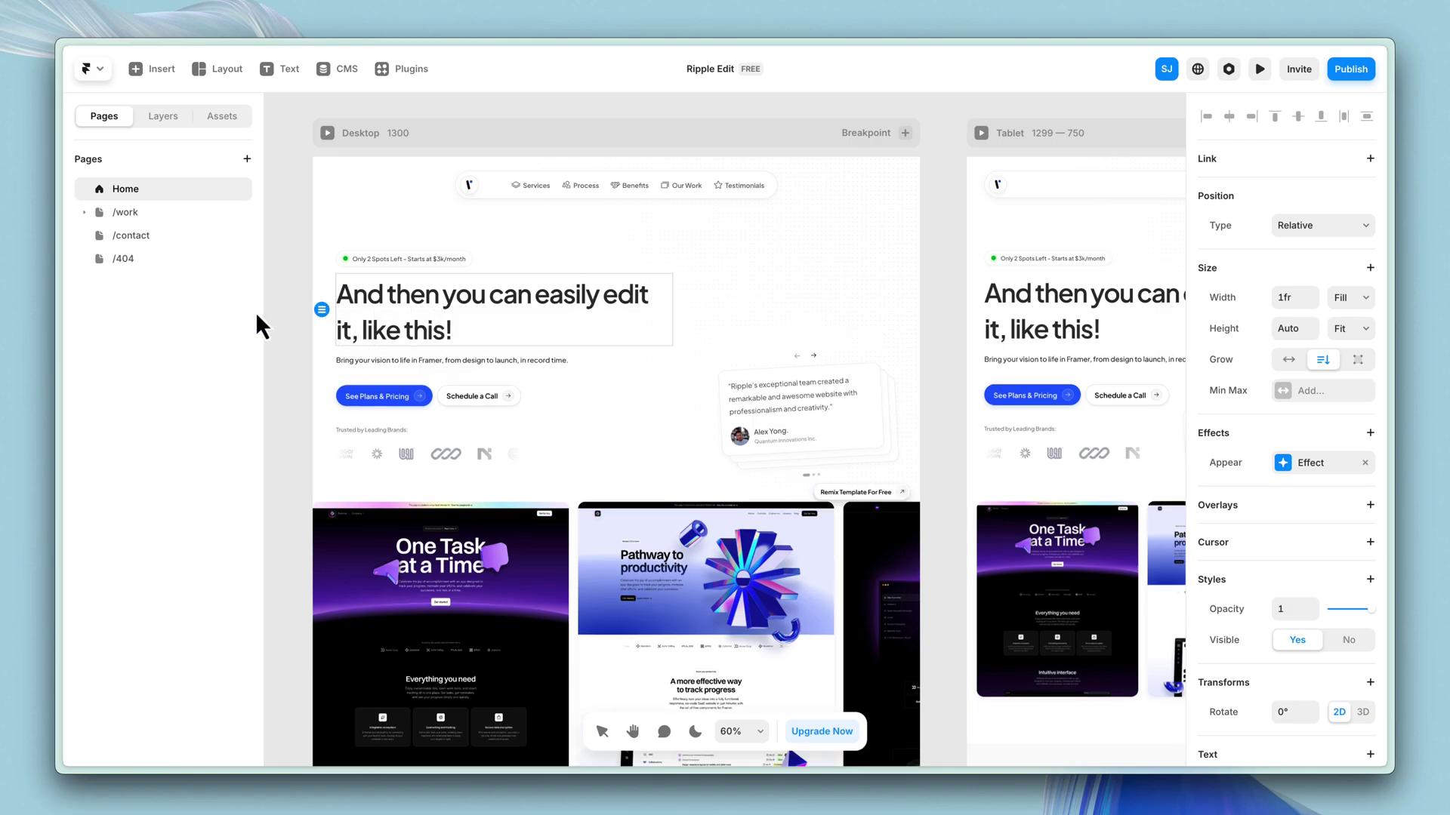
Apply the Blue Accent Color style to the words "like this!" in the hero headline.
{"action": "left_click", "coordinate": [364, 333]}
{"action": "left_click_drag", "start_coordinate": [362, 330], "coordinate": [481, 332]}
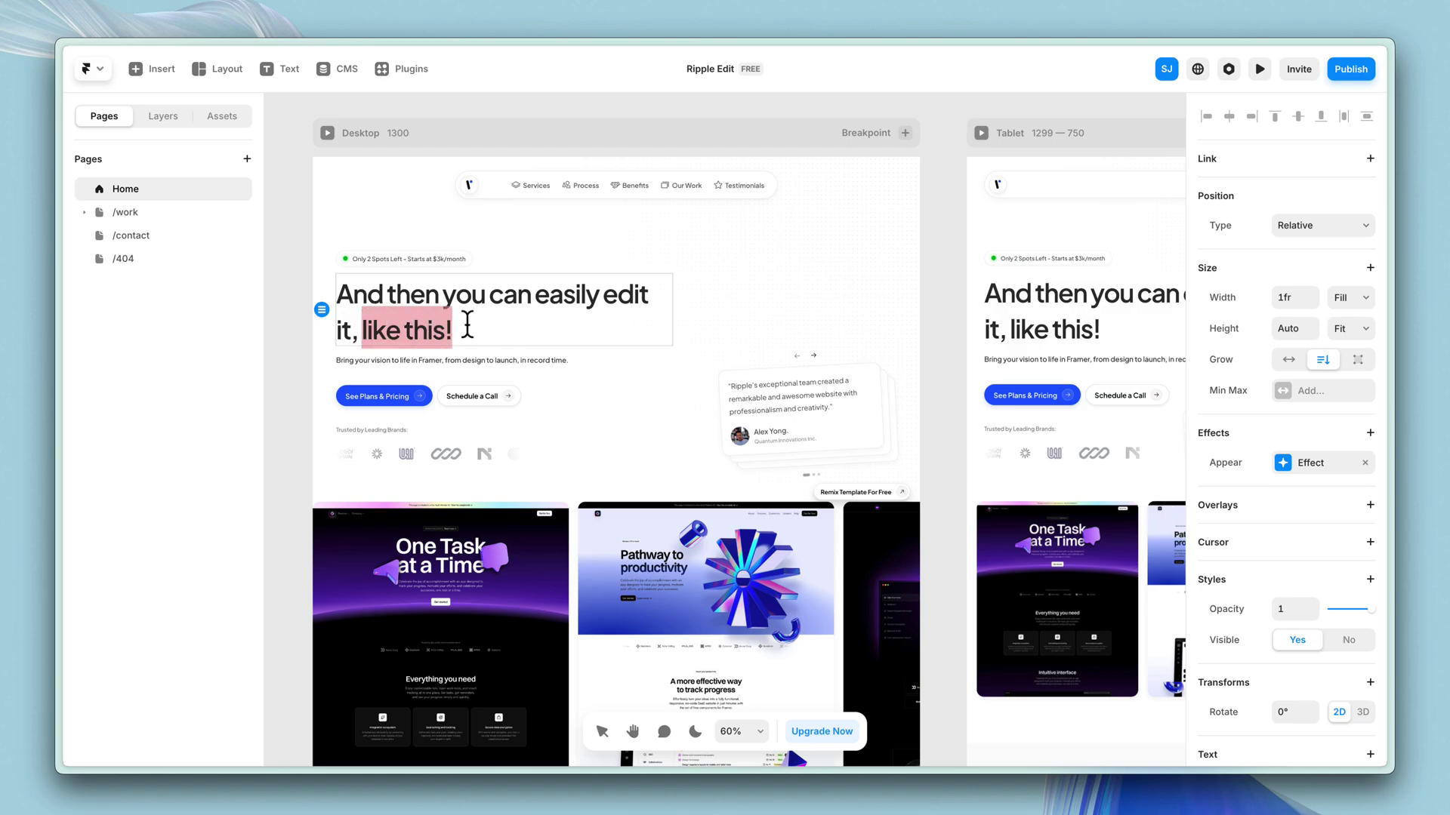
{"action": "scroll", "coordinate": [1315, 423], "scroll_direction": "down", "scroll_amount": 3}
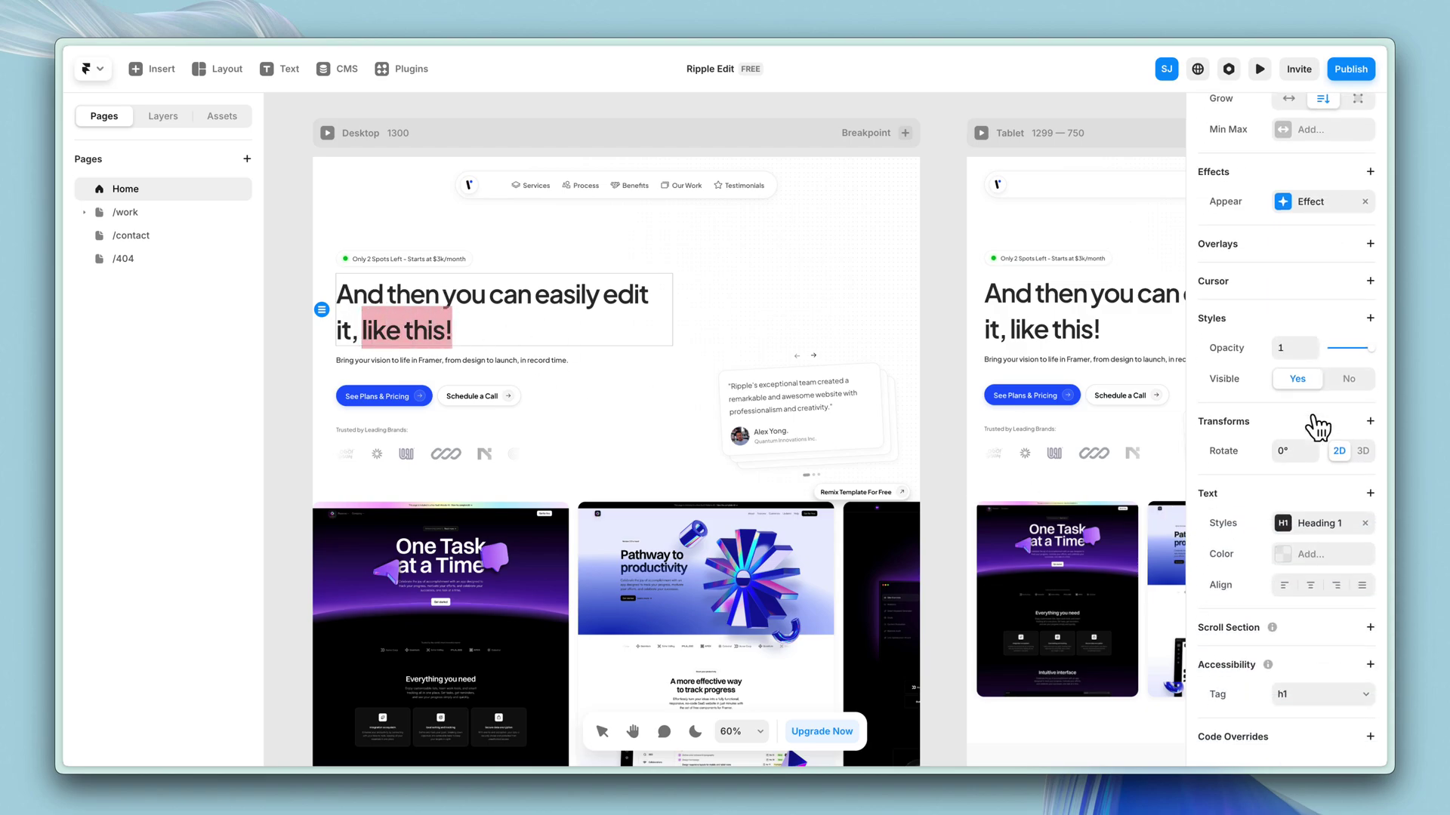
{"action": "left_click", "coordinate": [1314, 557]}
{"action": "left_click", "coordinate": [1067, 628]}
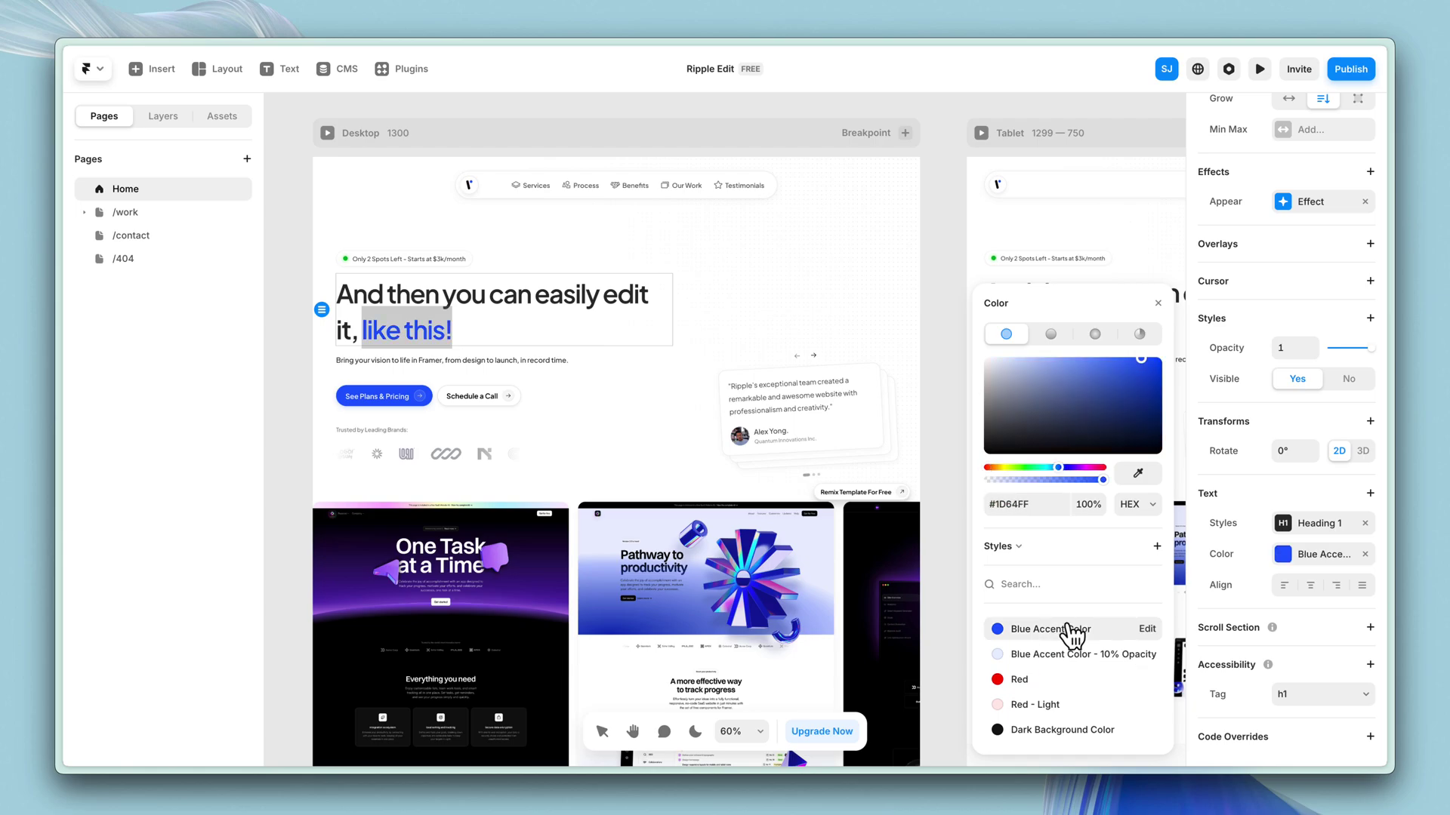
{"action": "left_click", "coordinate": [293, 359]}
{"action": "left_click", "coordinate": [293, 358]}
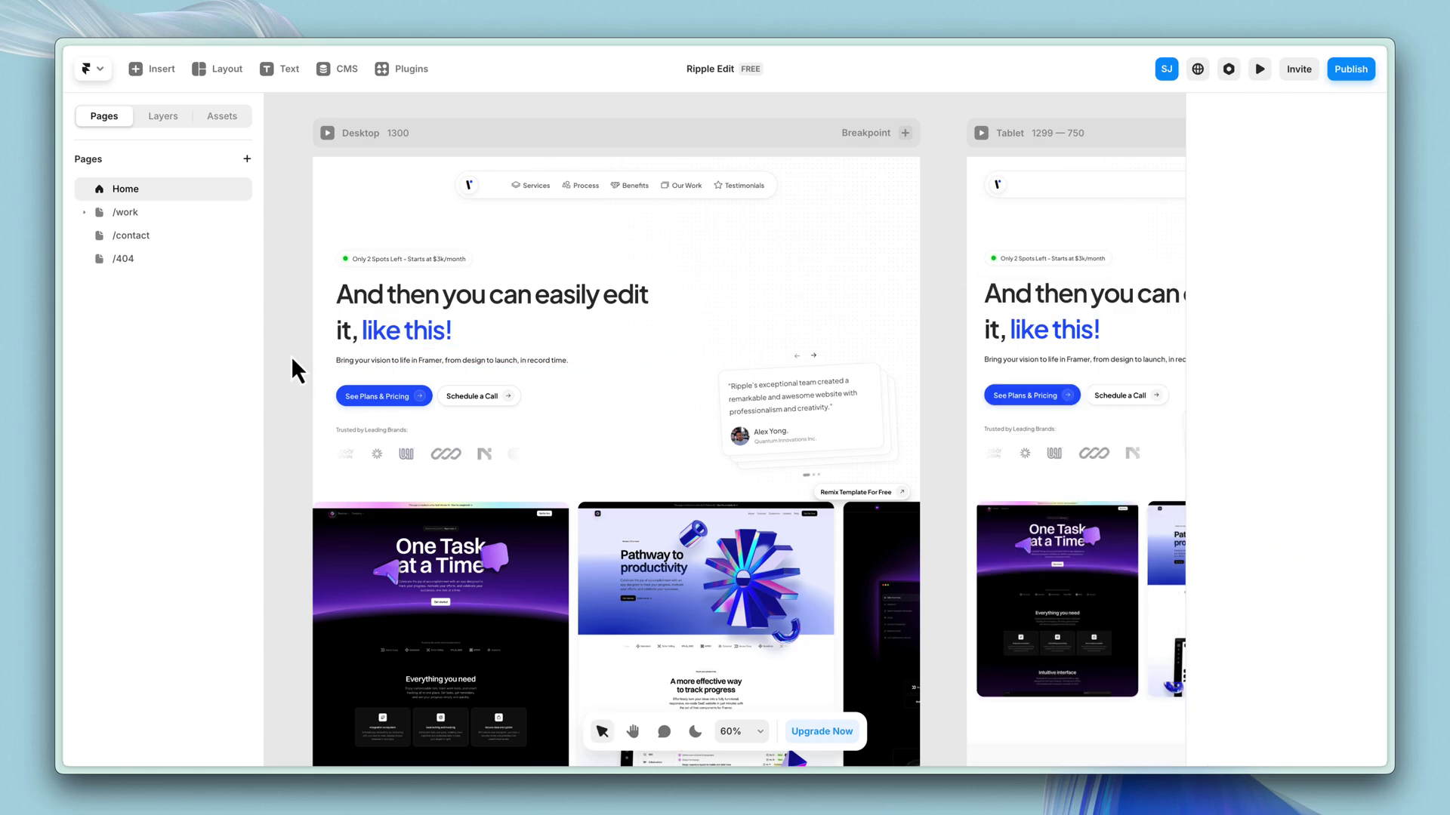
Undo the color and text changes to the hero headline.
{"action": "key", "text": "ctrl+z"}
{"action": "key", "text": "ctrl+z"}
{"action": "key", "text": "ctrl+z"}
{"action": "left_click", "coordinate": [292, 356]}
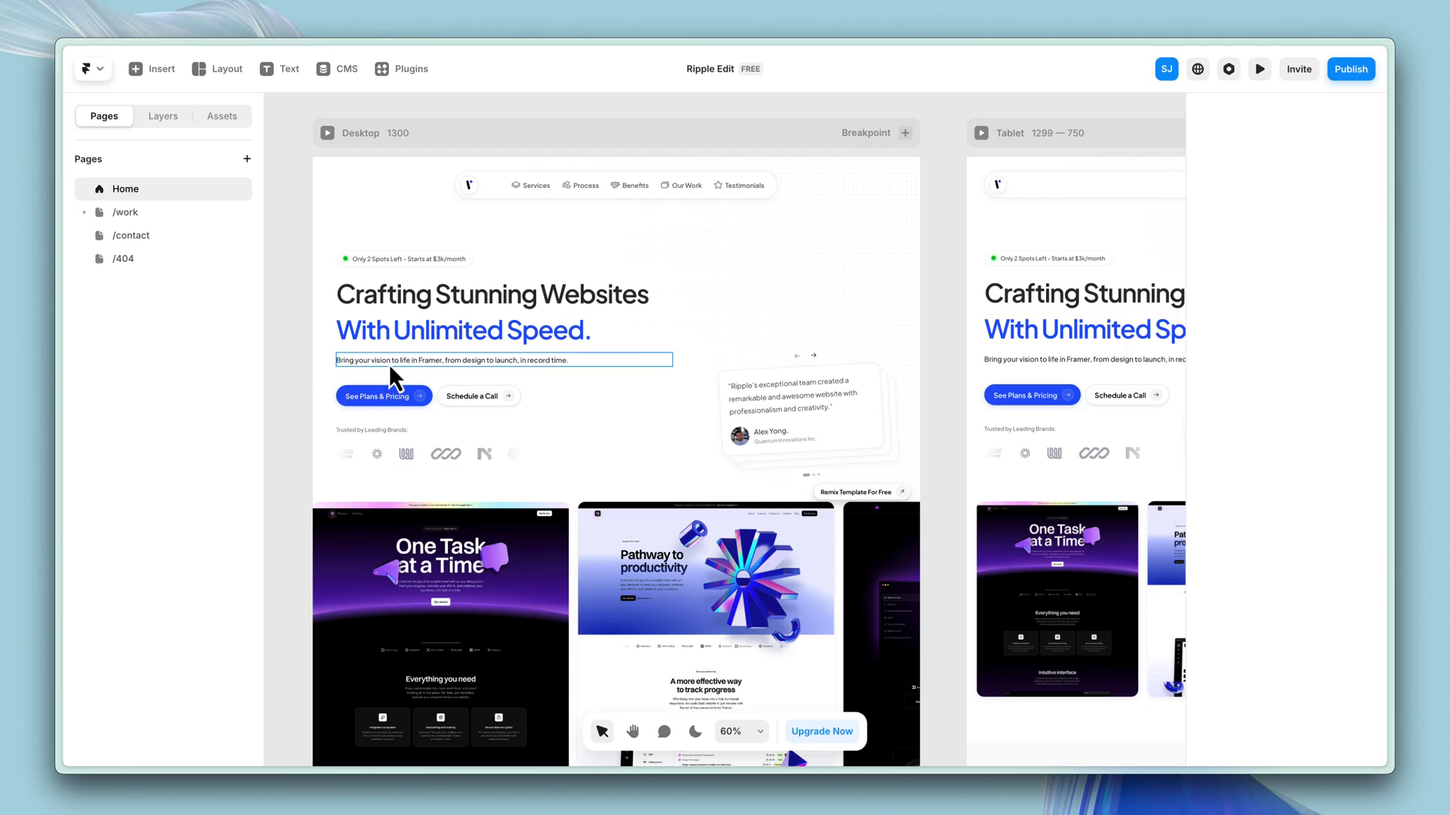
Replace the paragraph beneath the desktop hero headline with "You can easily change them".
{"action": "scroll", "coordinate": [352, 356], "scroll_direction": "up", "scroll_amount": 5}
{"action": "scroll", "coordinate": [352, 357], "scroll_direction": "up", "scroll_amount": 1}
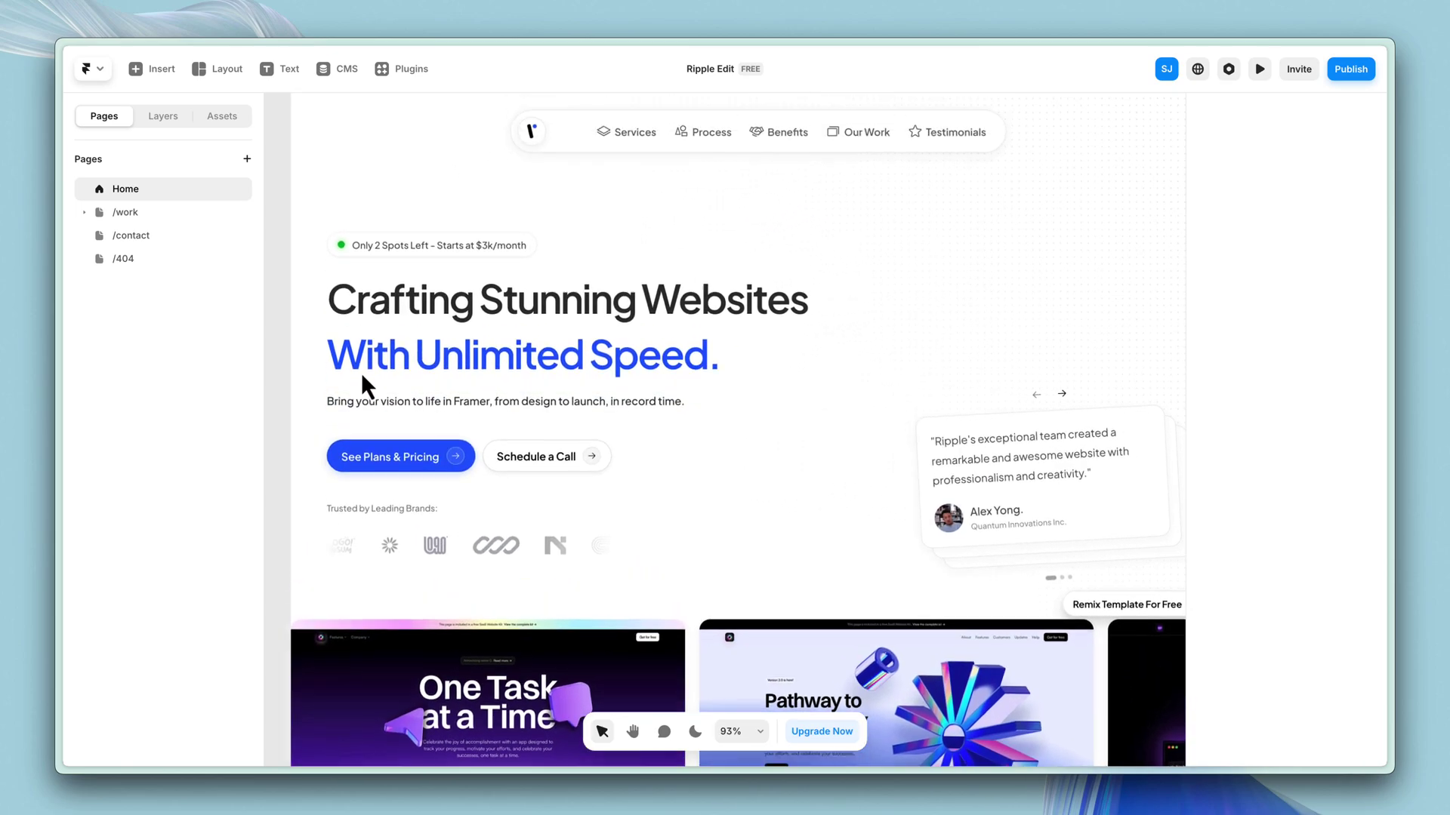
{"action": "left_click", "coordinate": [370, 405]}
{"action": "double_click", "coordinate": [370, 405]}
{"action": "double_click", "coordinate": [460, 402]}
{"action": "key", "text": "ctrl+a"}
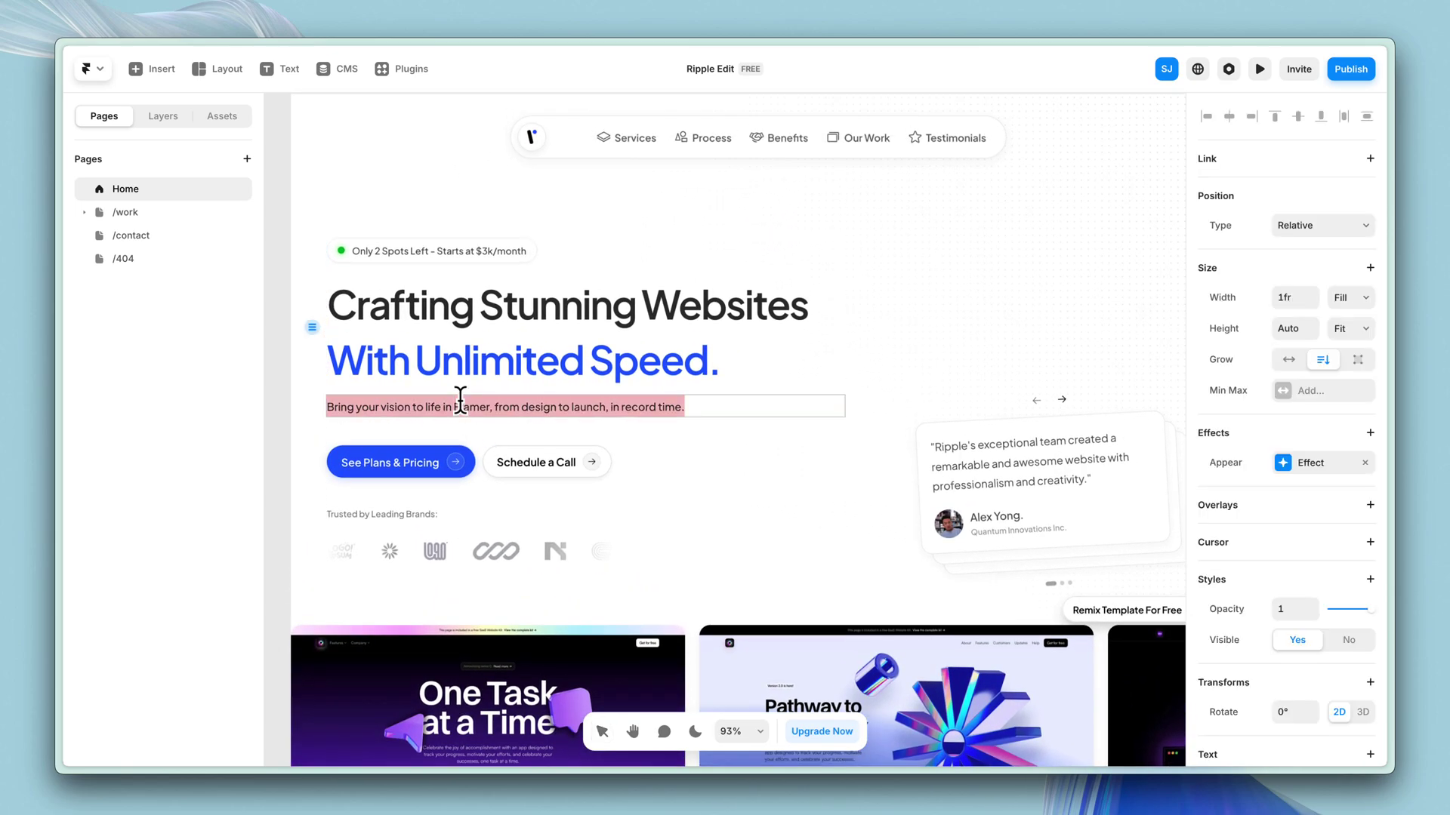
{"action": "type", "text": "You can easily change them"}
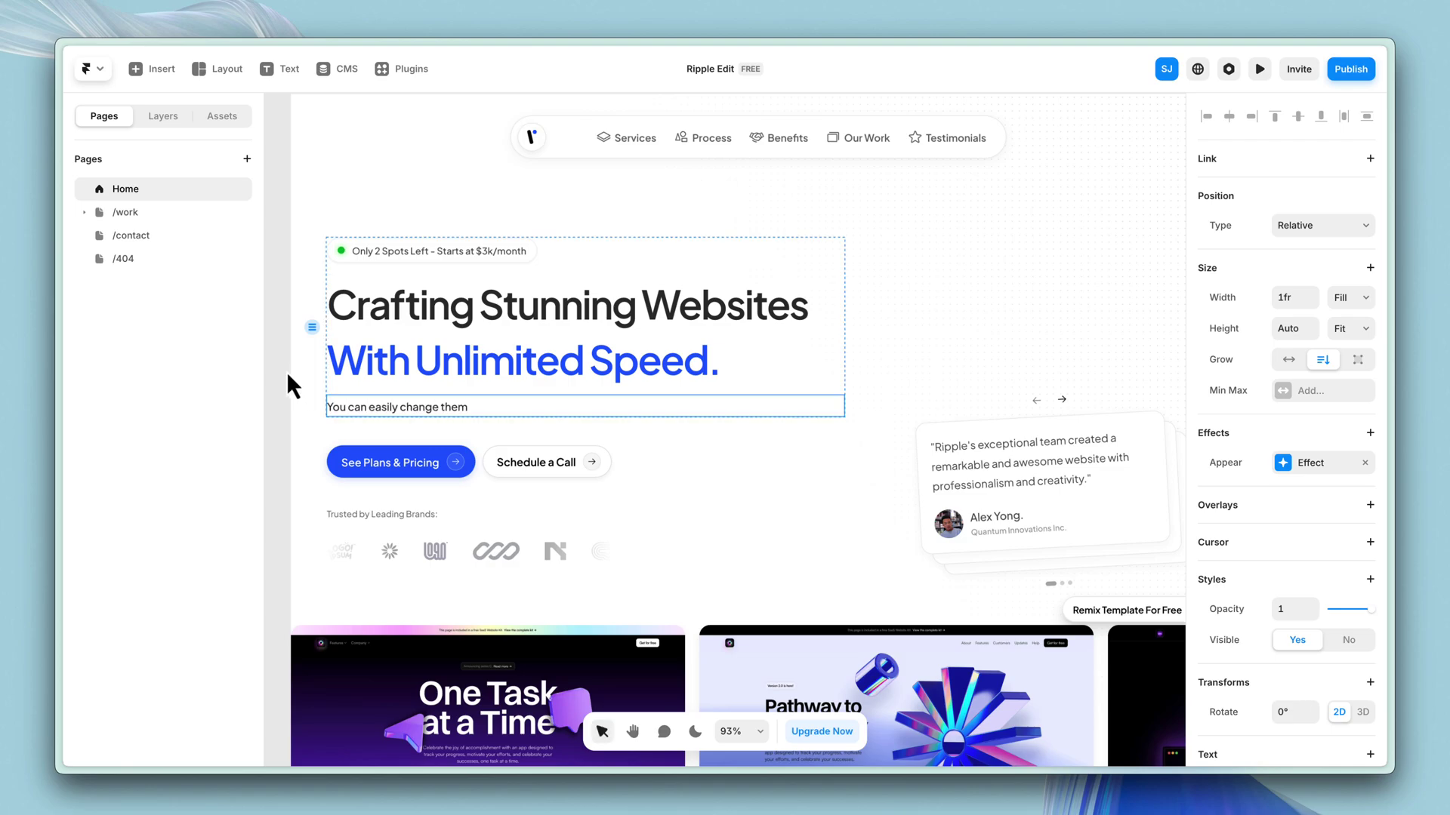
Undo the text change to the hero paragraph and deselect it.
{"action": "key", "text": "ctrl+z"}
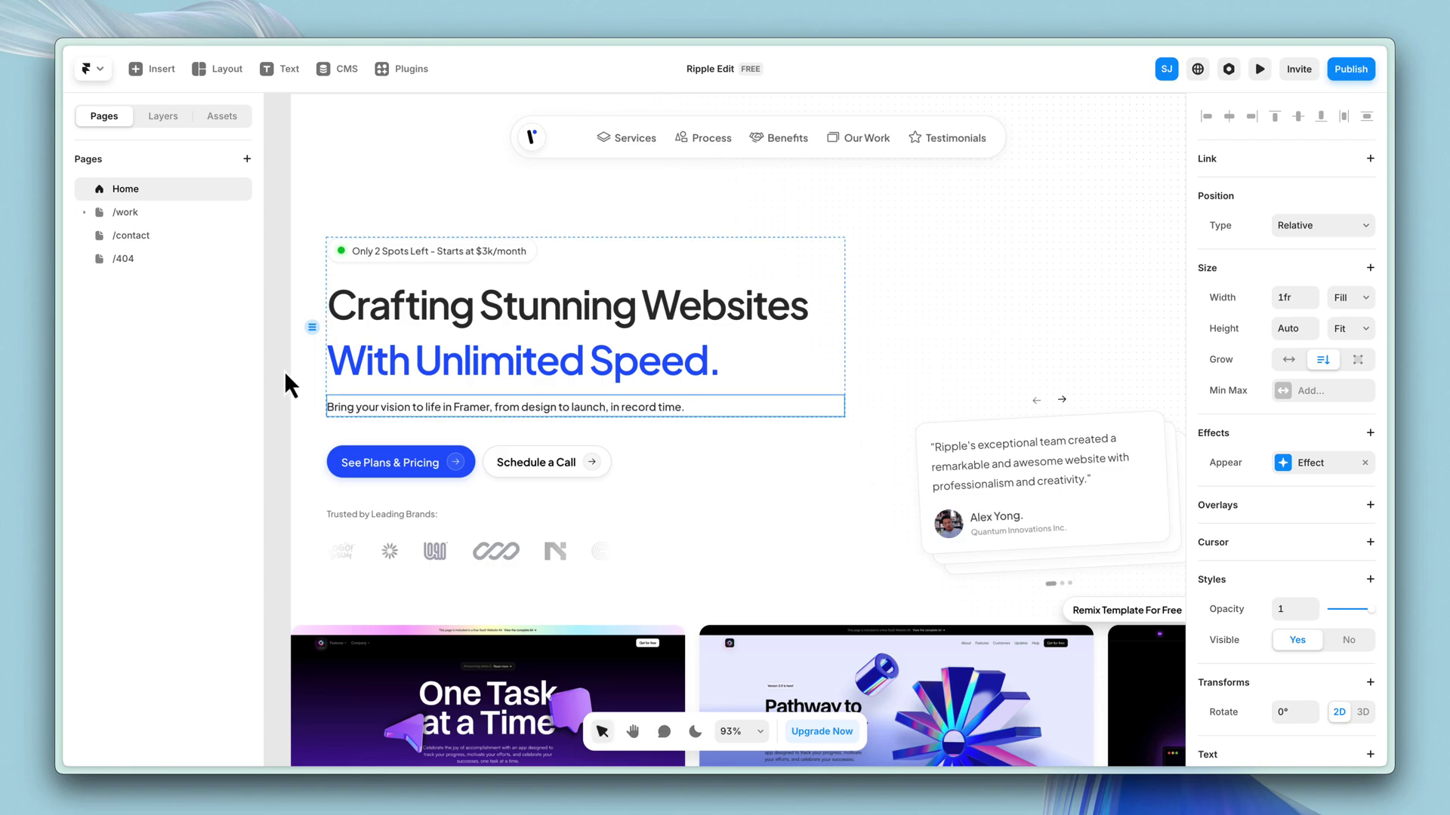
{"action": "left_click", "coordinate": [283, 370]}
{"action": "scroll", "coordinate": [283, 370], "scroll_direction": "down", "scroll_amount": 3}
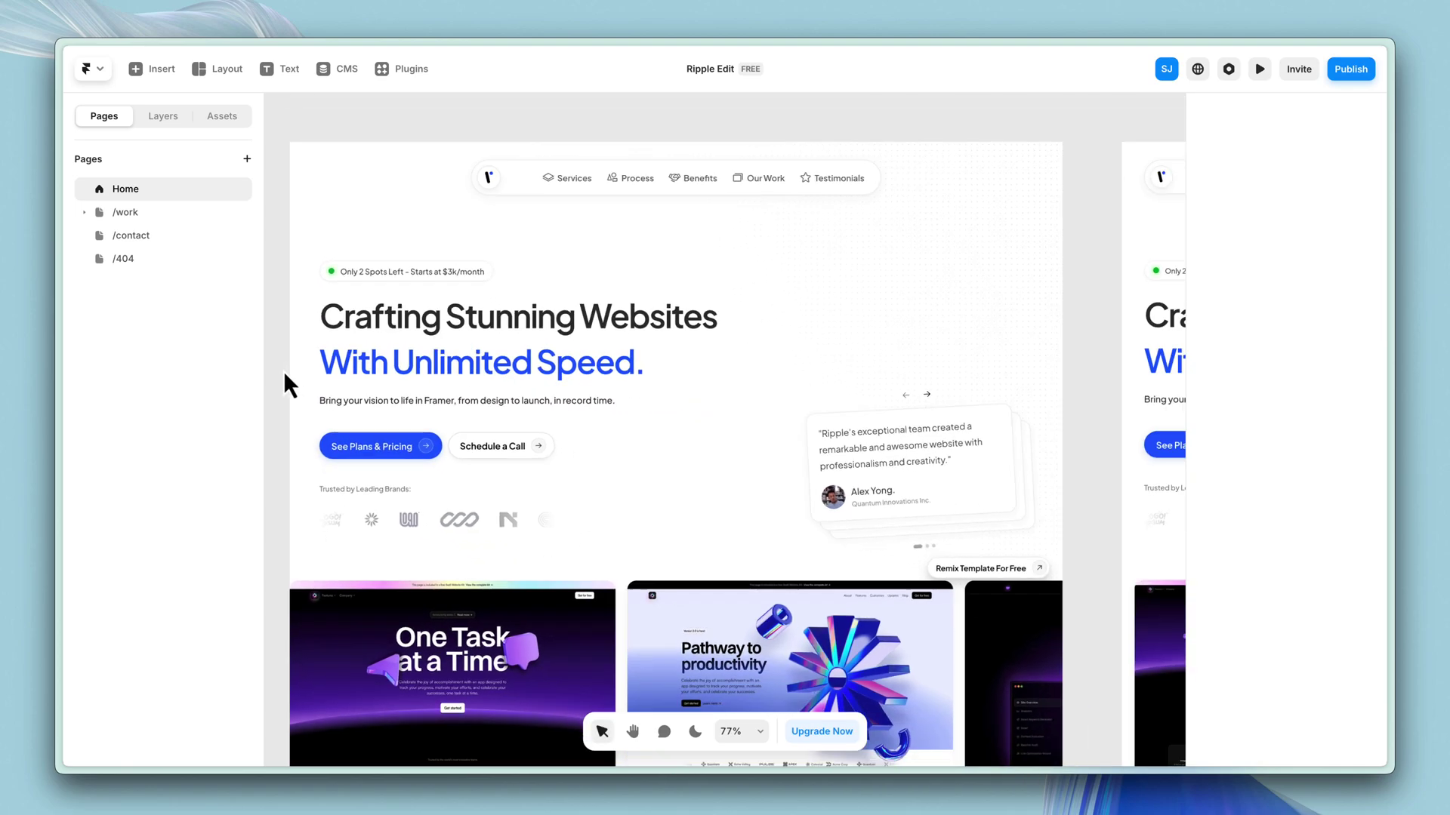
Inspect the Content text property of the hero headline and of the paragraph beneath it.
{"action": "left_click", "coordinate": [391, 365]}
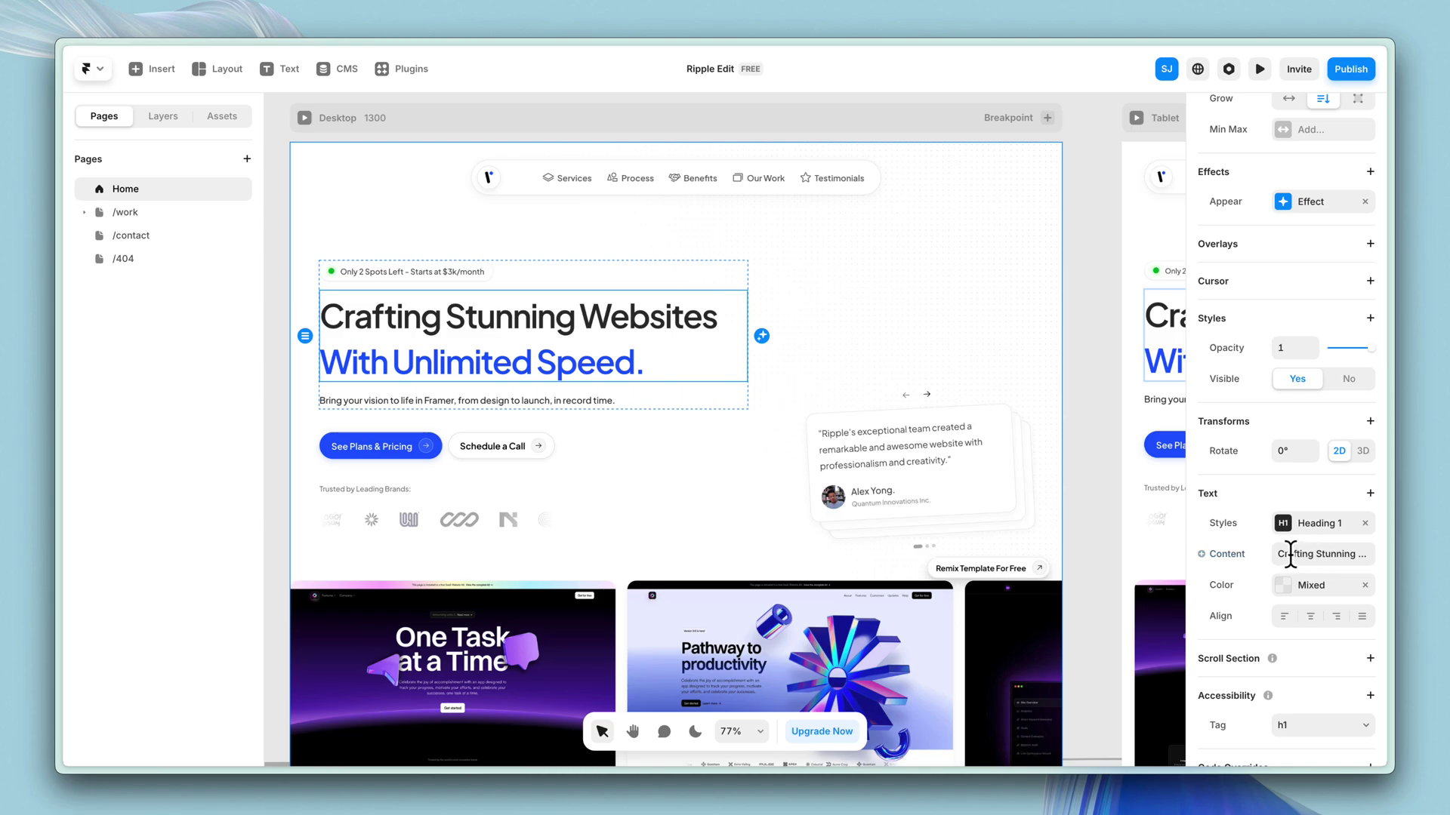
{"action": "left_click_drag", "start_coordinate": [1290, 555], "coordinate": [1374, 553]}
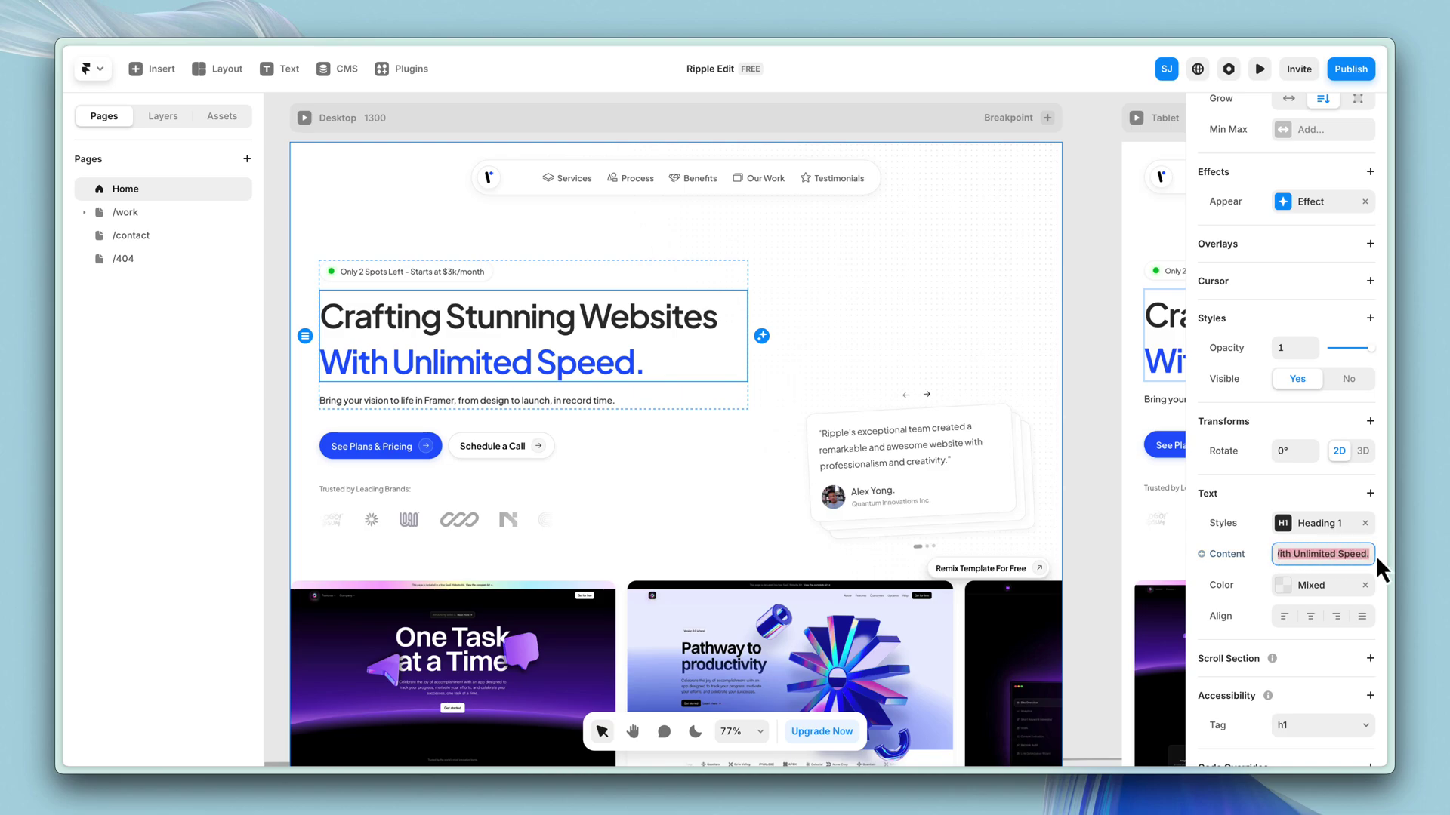
{"action": "left_click", "coordinate": [1379, 564]}
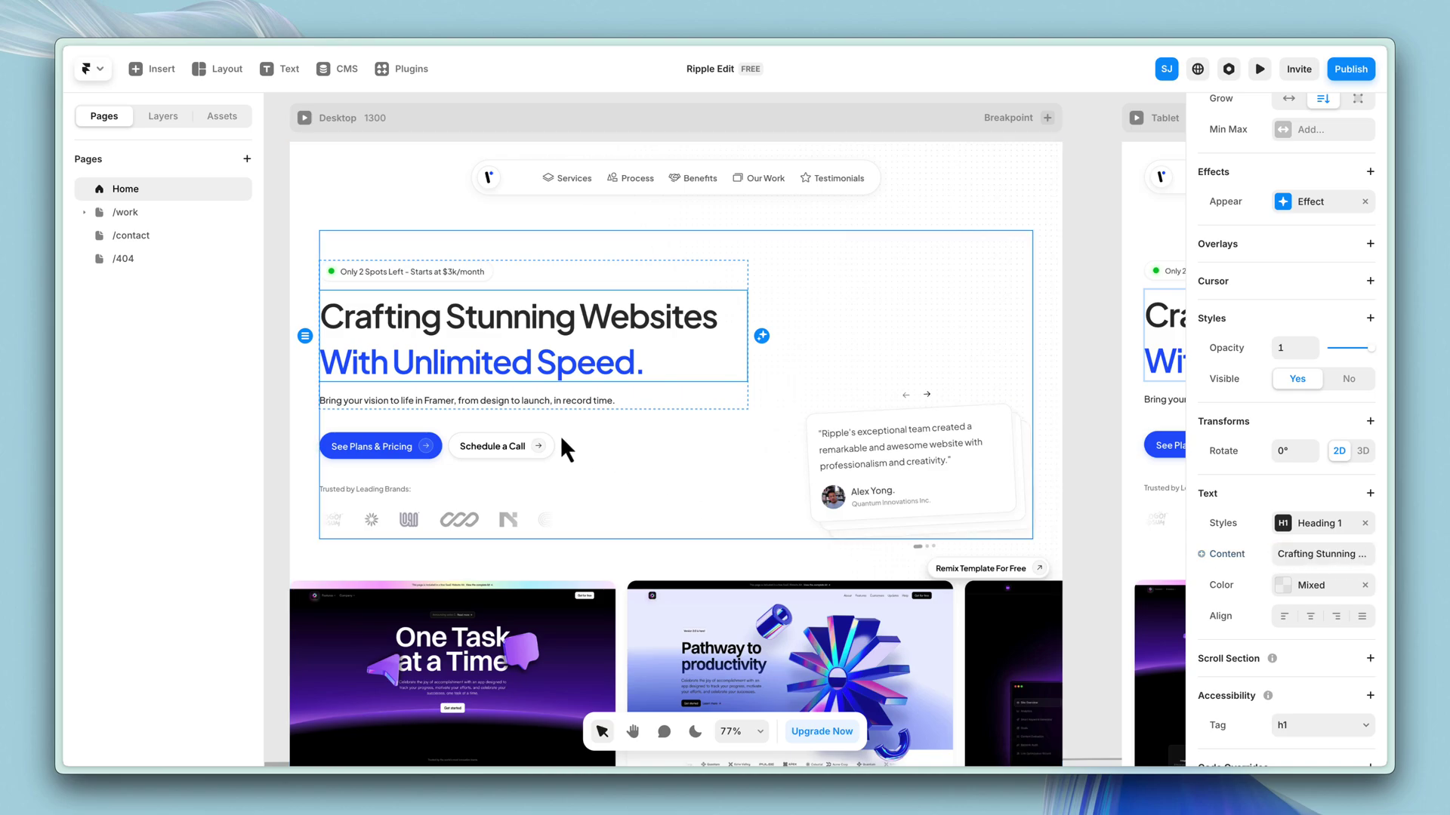
{"action": "left_click", "coordinate": [560, 403]}
{"action": "scroll", "coordinate": [1298, 517], "scroll_direction": "down", "scroll_amount": 4}
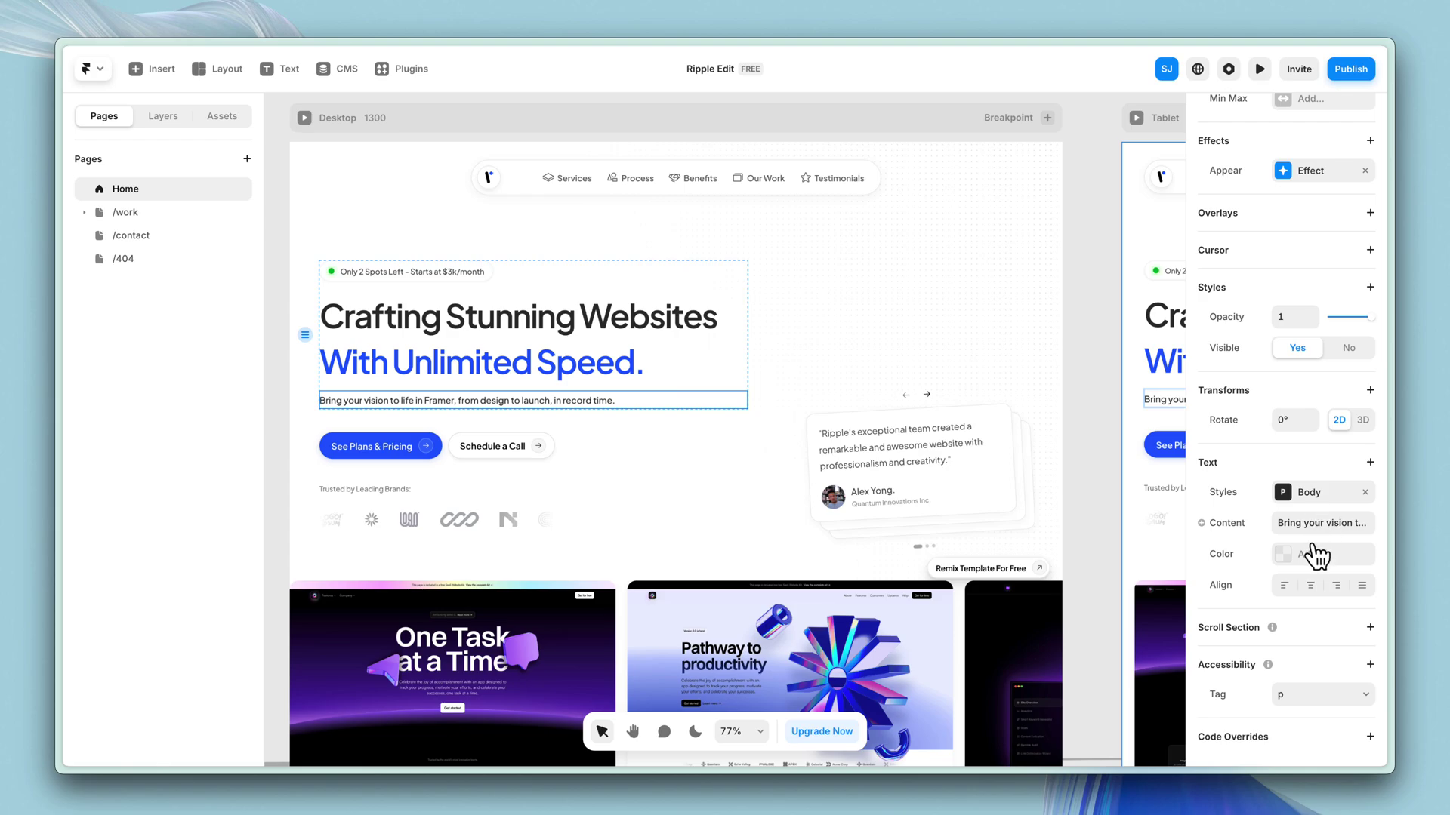
{"action": "left_click", "coordinate": [275, 387]}
Set the title of the first card in the desktop Process section to "Very easily".
{"action": "key", "text": "shift+1"}
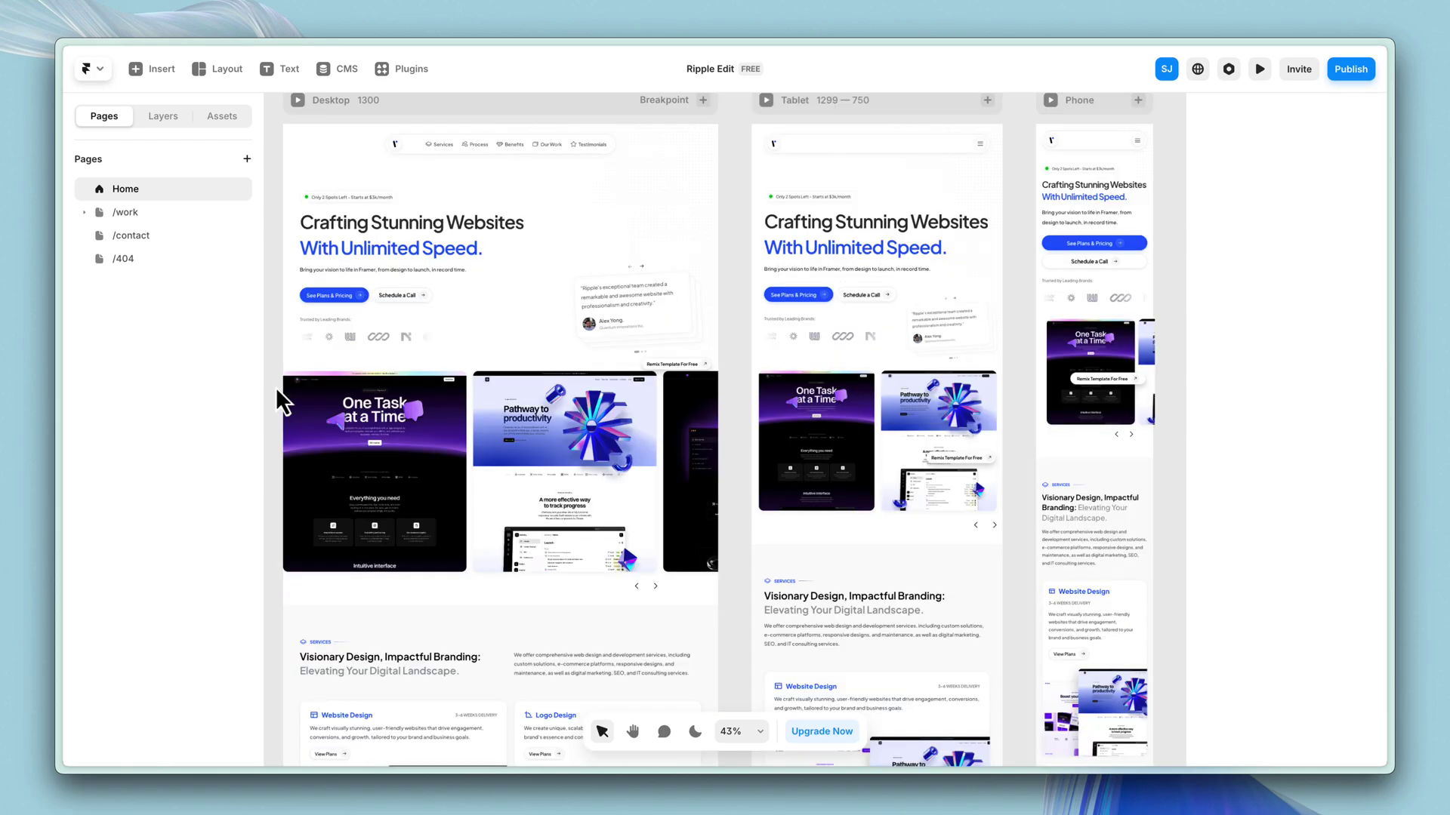
{"action": "scroll", "coordinate": [275, 386], "scroll_direction": "down", "scroll_amount": 10}
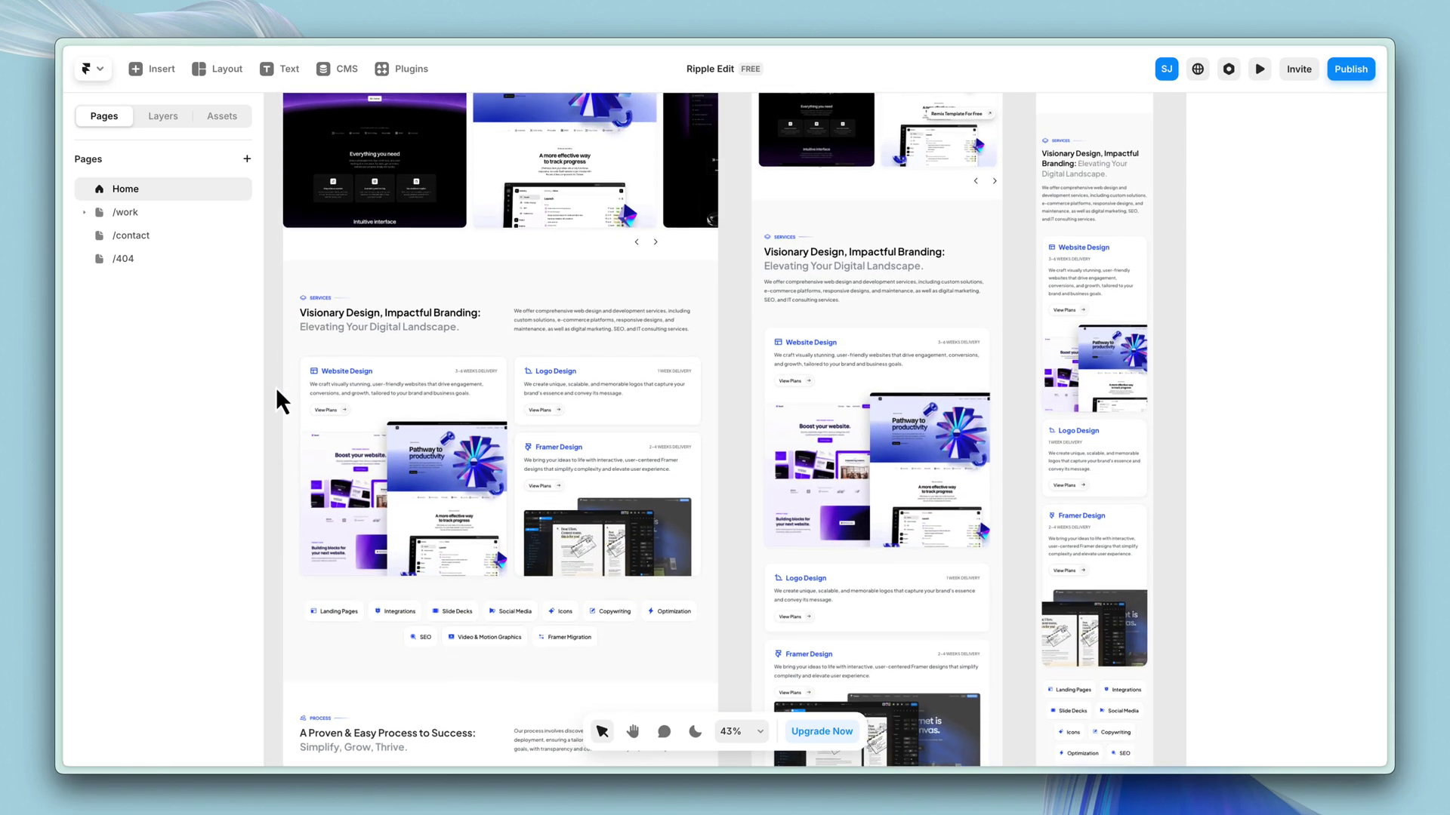
{"action": "scroll", "coordinate": [276, 387], "scroll_direction": "down", "scroll_amount": 2}
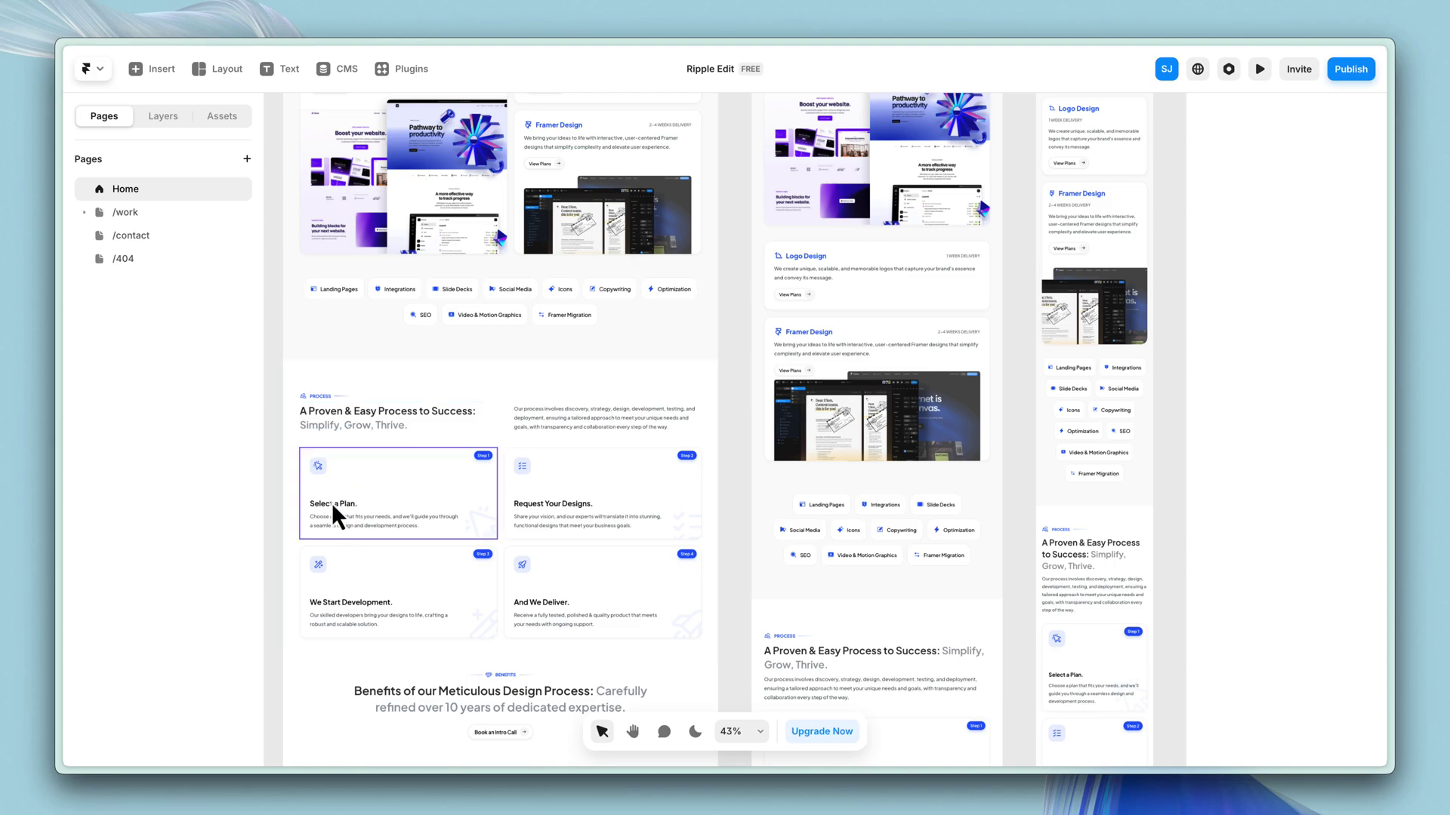
{"action": "scroll", "coordinate": [283, 511], "scroll_direction": "up", "scroll_amount": 4}
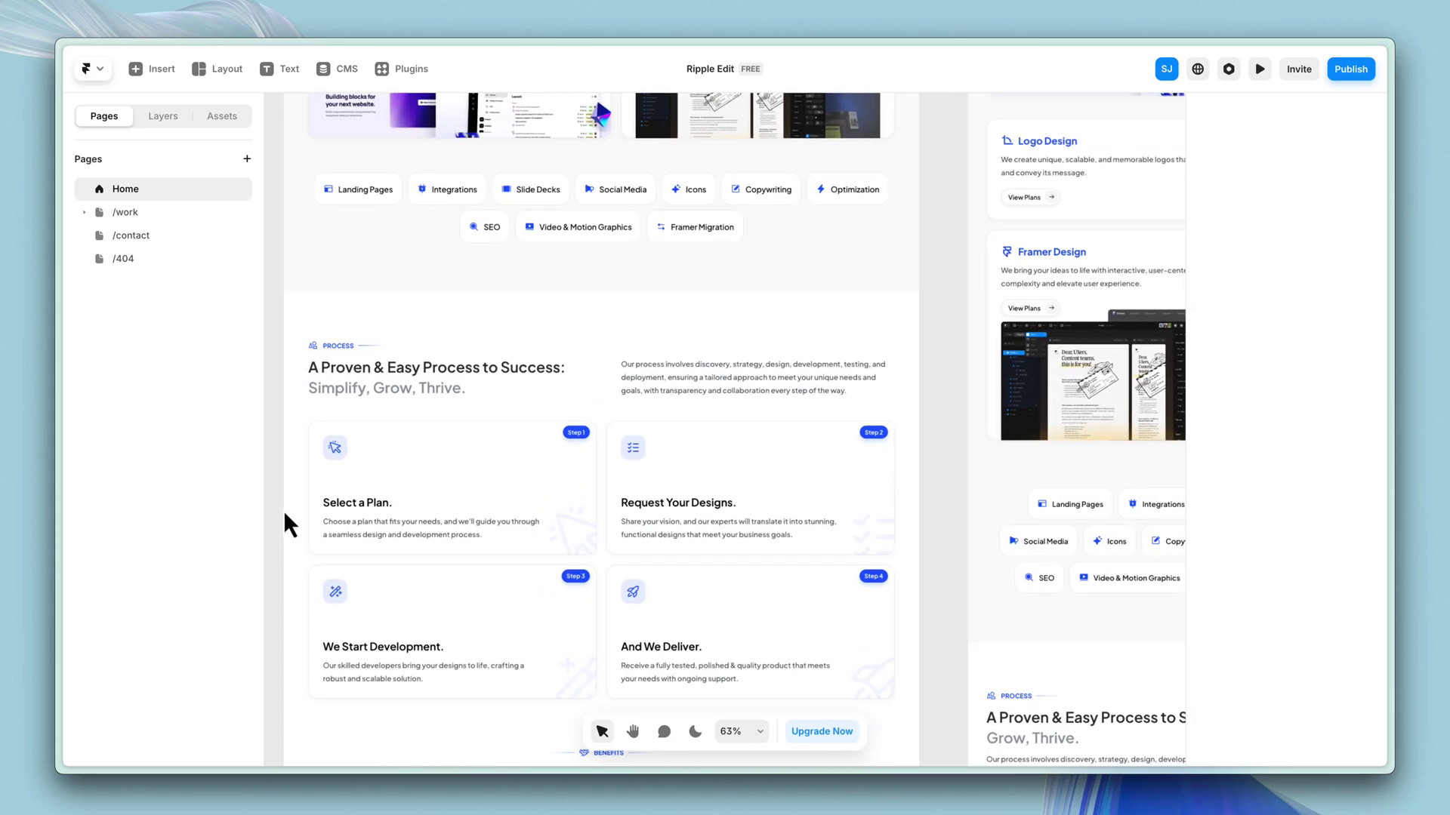
{"action": "scroll", "coordinate": [283, 510], "scroll_direction": "up", "scroll_amount": 2}
{"action": "scroll", "coordinate": [287, 506], "scroll_direction": "down", "scroll_amount": 1}
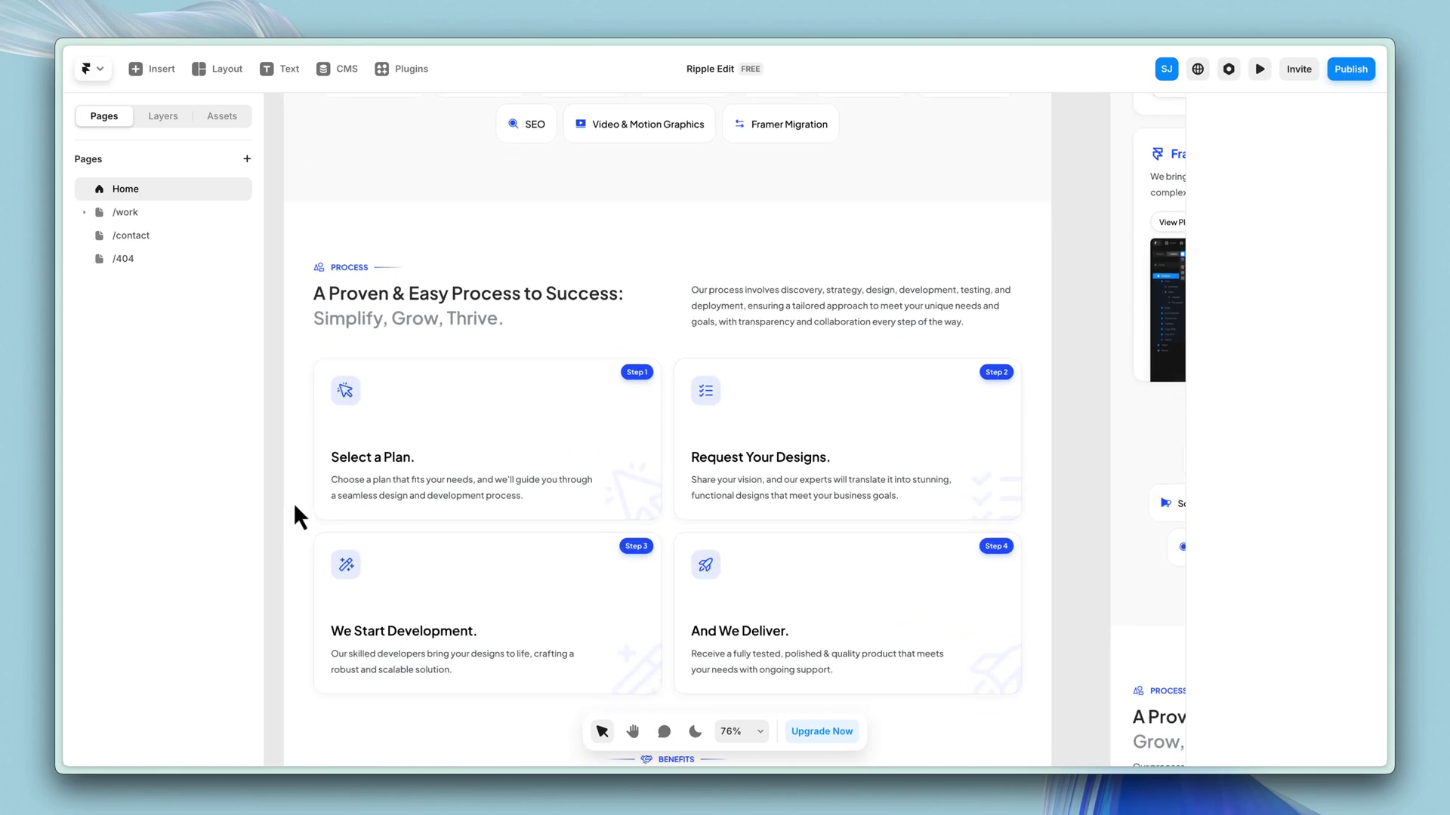
{"action": "left_click", "coordinate": [396, 466]}
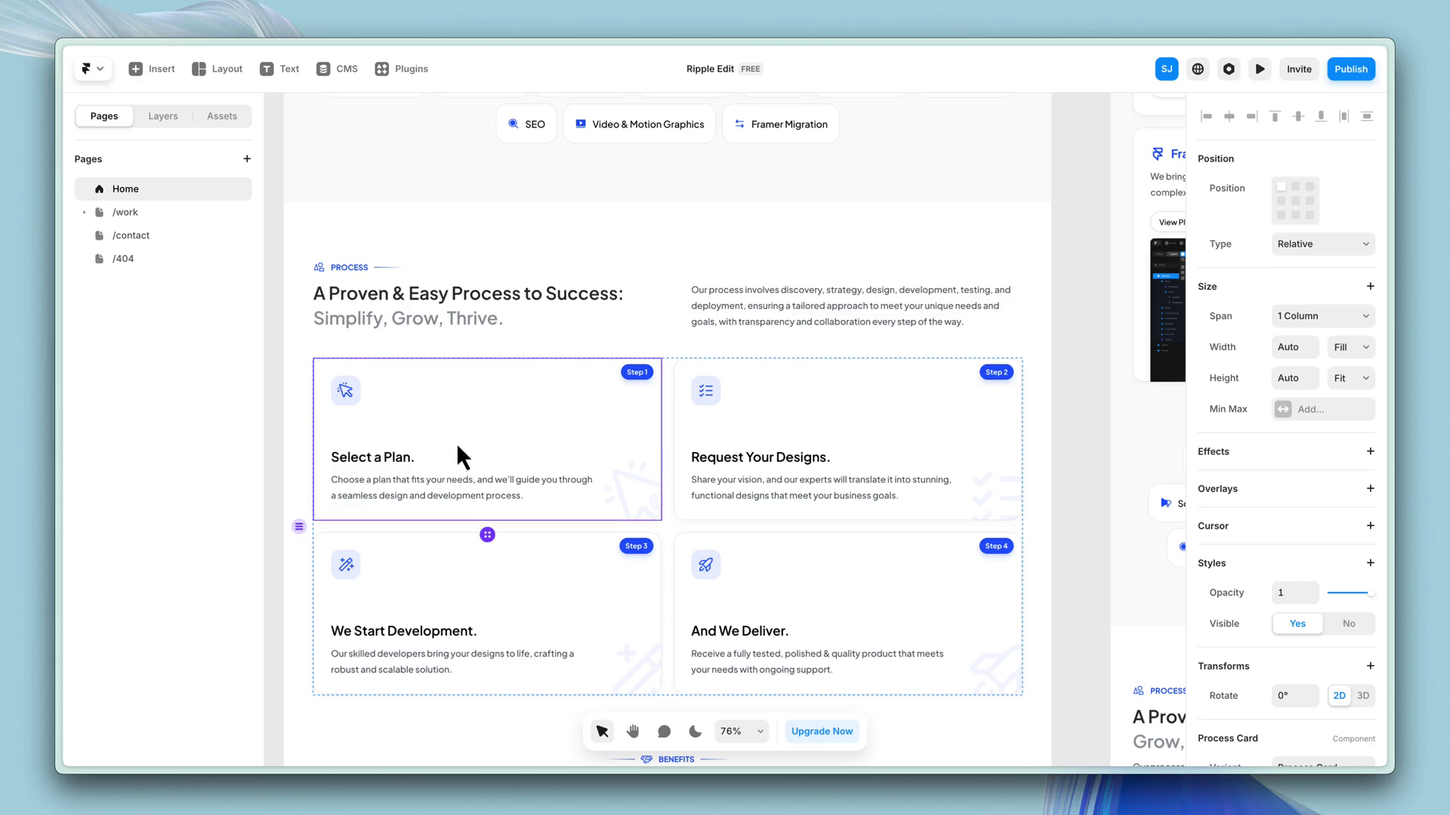
{"action": "scroll", "coordinate": [1268, 547], "scroll_direction": "down", "scroll_amount": 3}
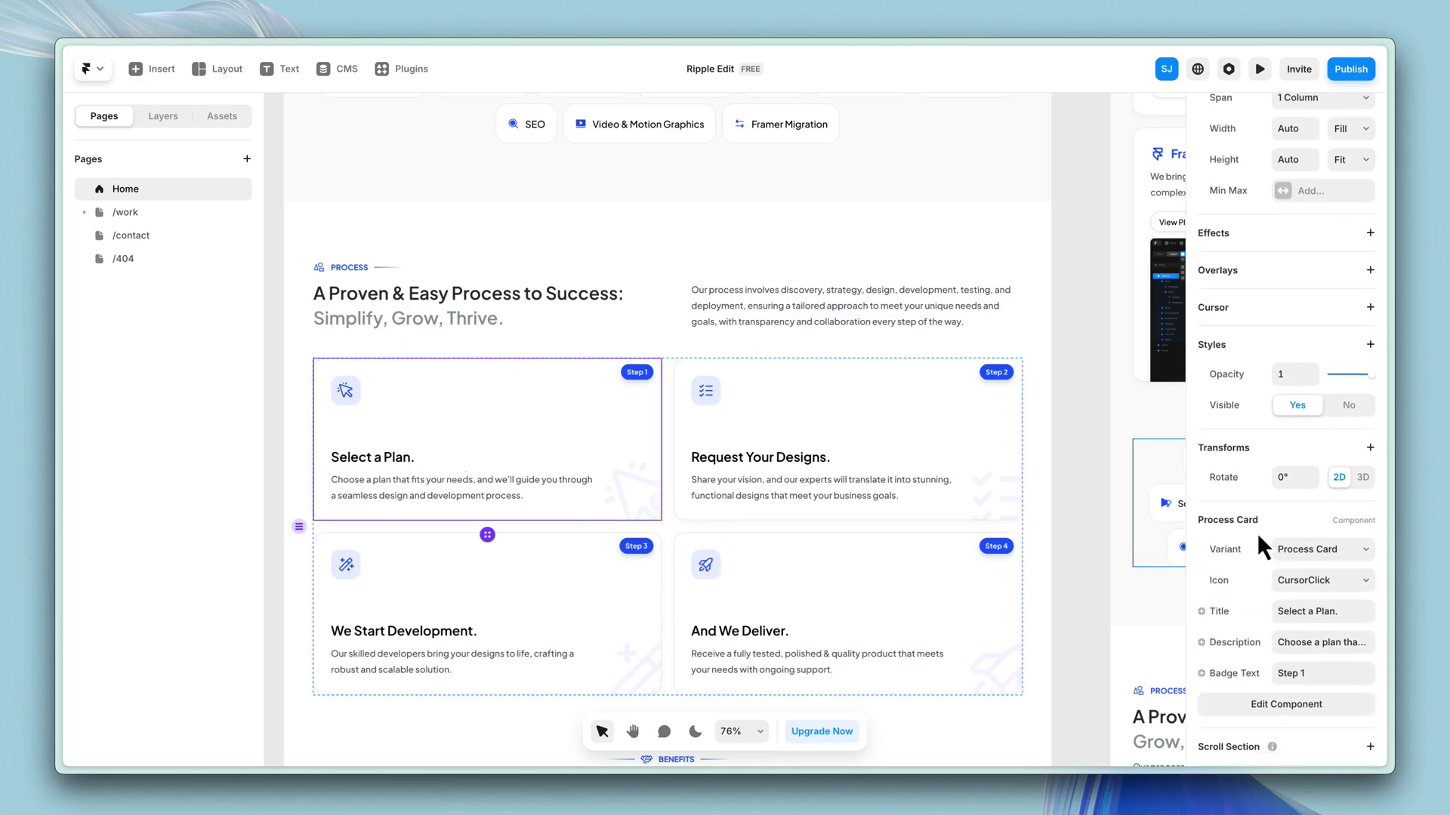
{"action": "scroll", "coordinate": [1258, 533], "scroll_direction": "down", "scroll_amount": 1}
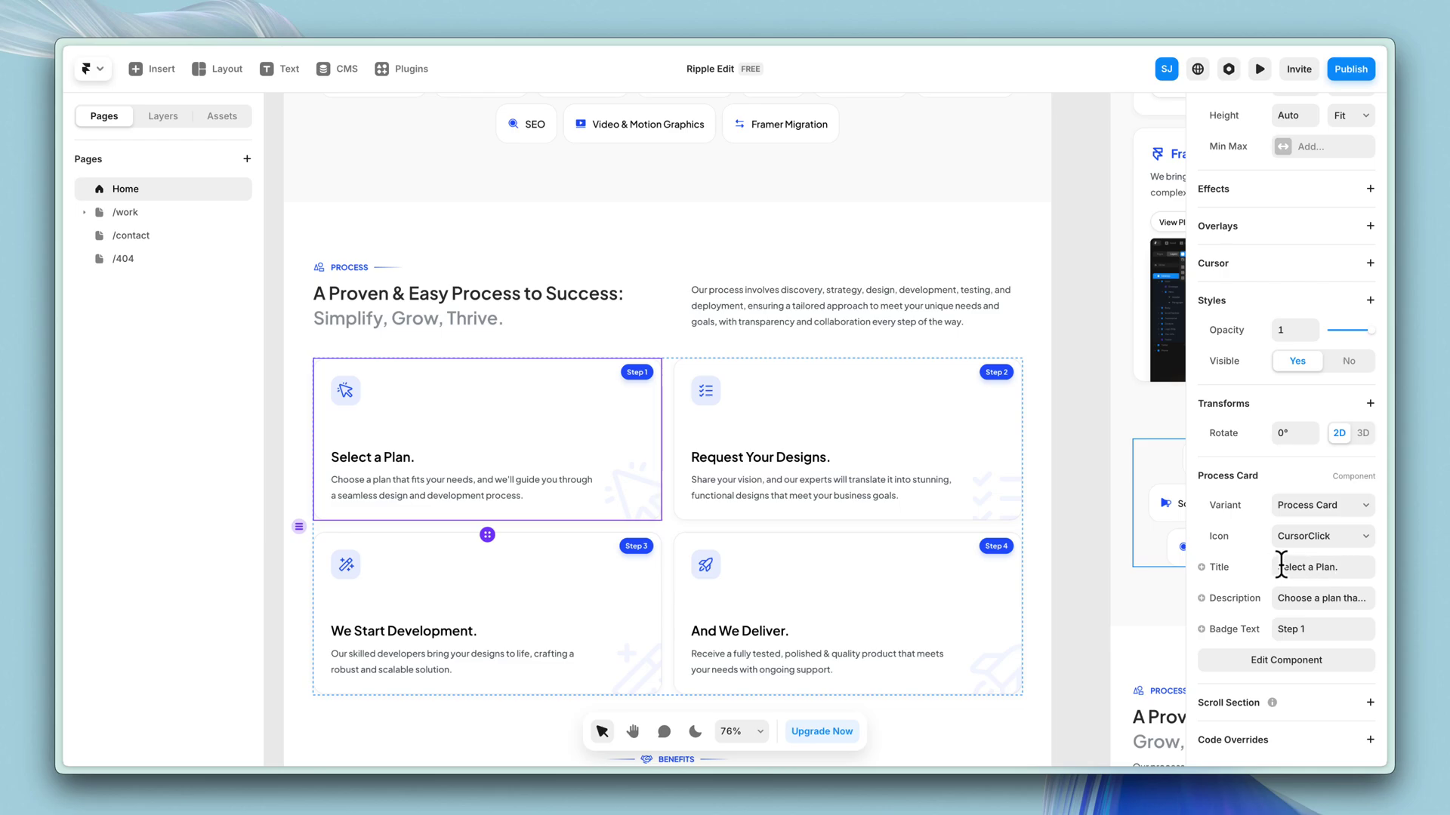
{"action": "left_click_drag", "start_coordinate": [1276, 565], "coordinate": [1330, 566]}
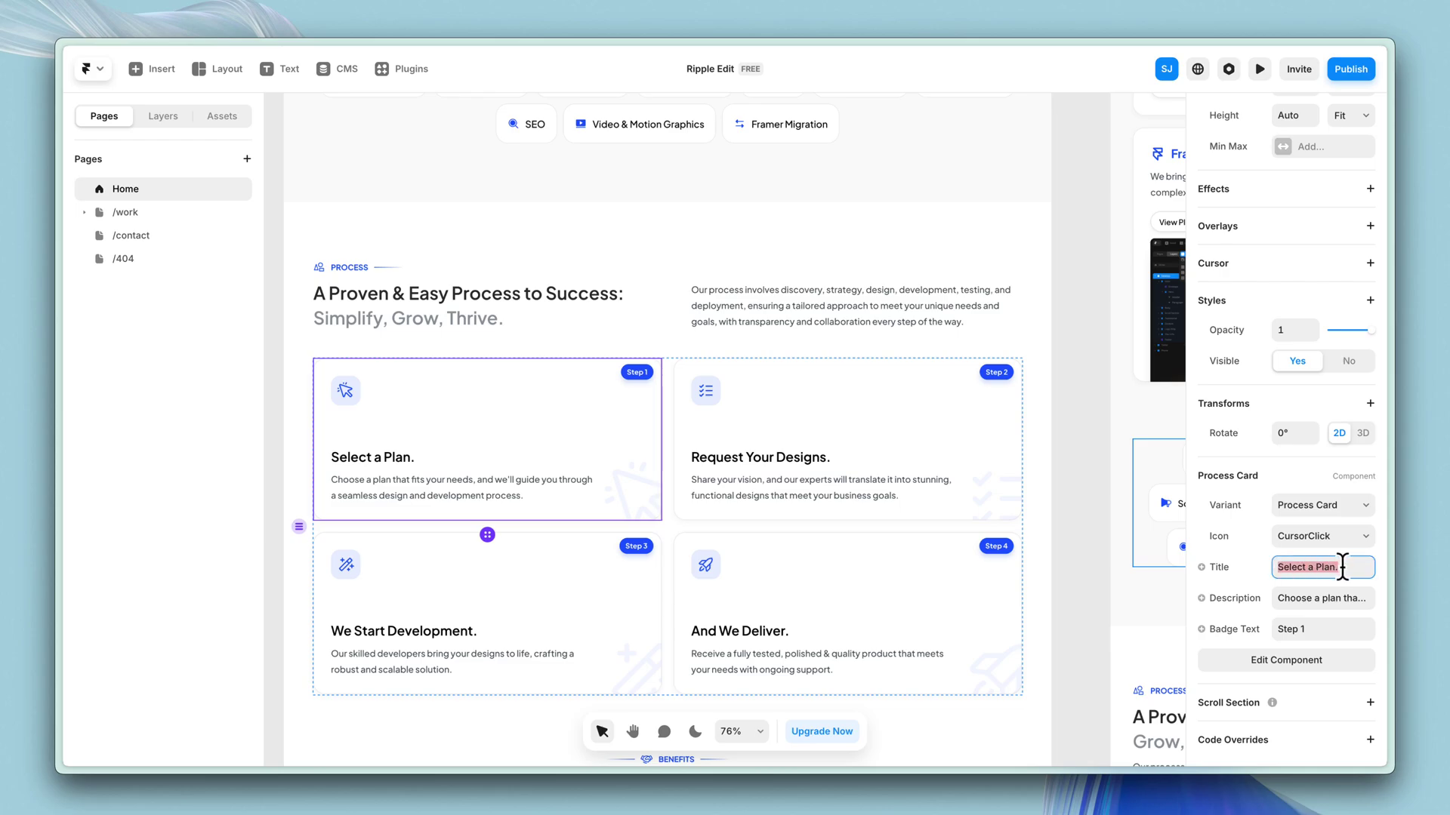
{"action": "type", "text": "Very easily"}
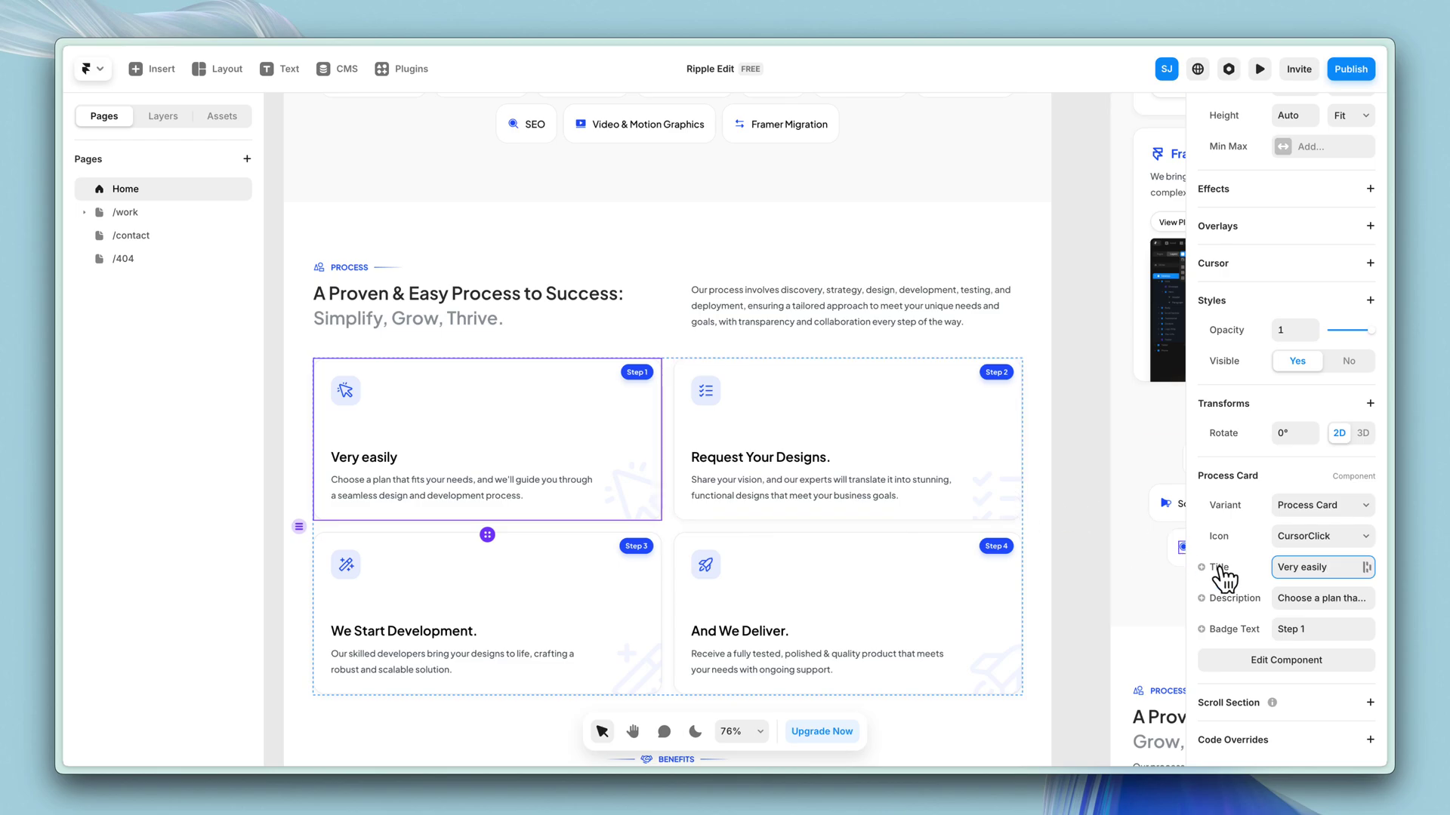
{"action": "key", "text": "Return"}
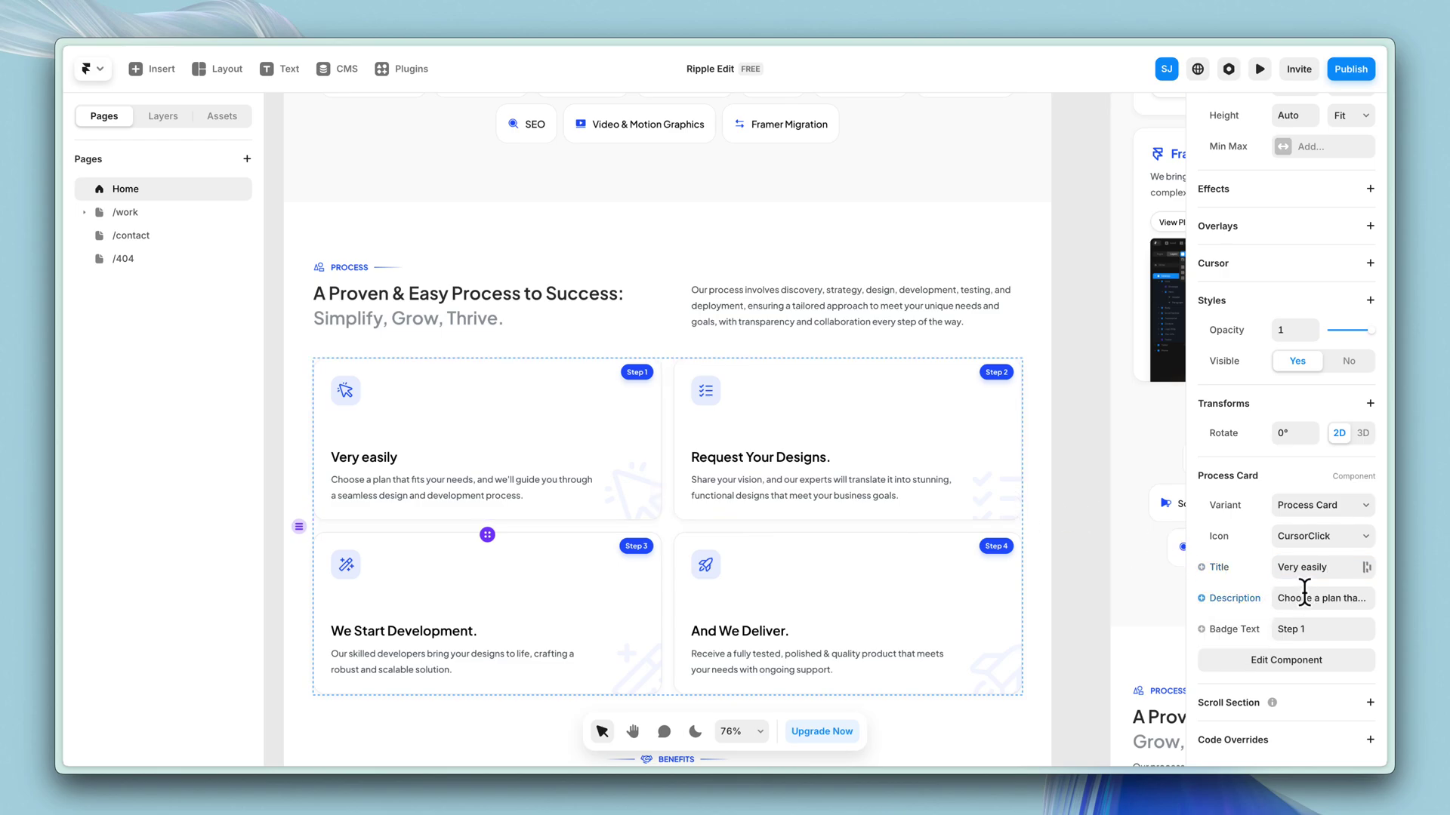
Set the badge text of the first process card to "Change it".
{"action": "left_click", "coordinate": [1303, 596]}
{"action": "left_click", "coordinate": [1339, 629]}
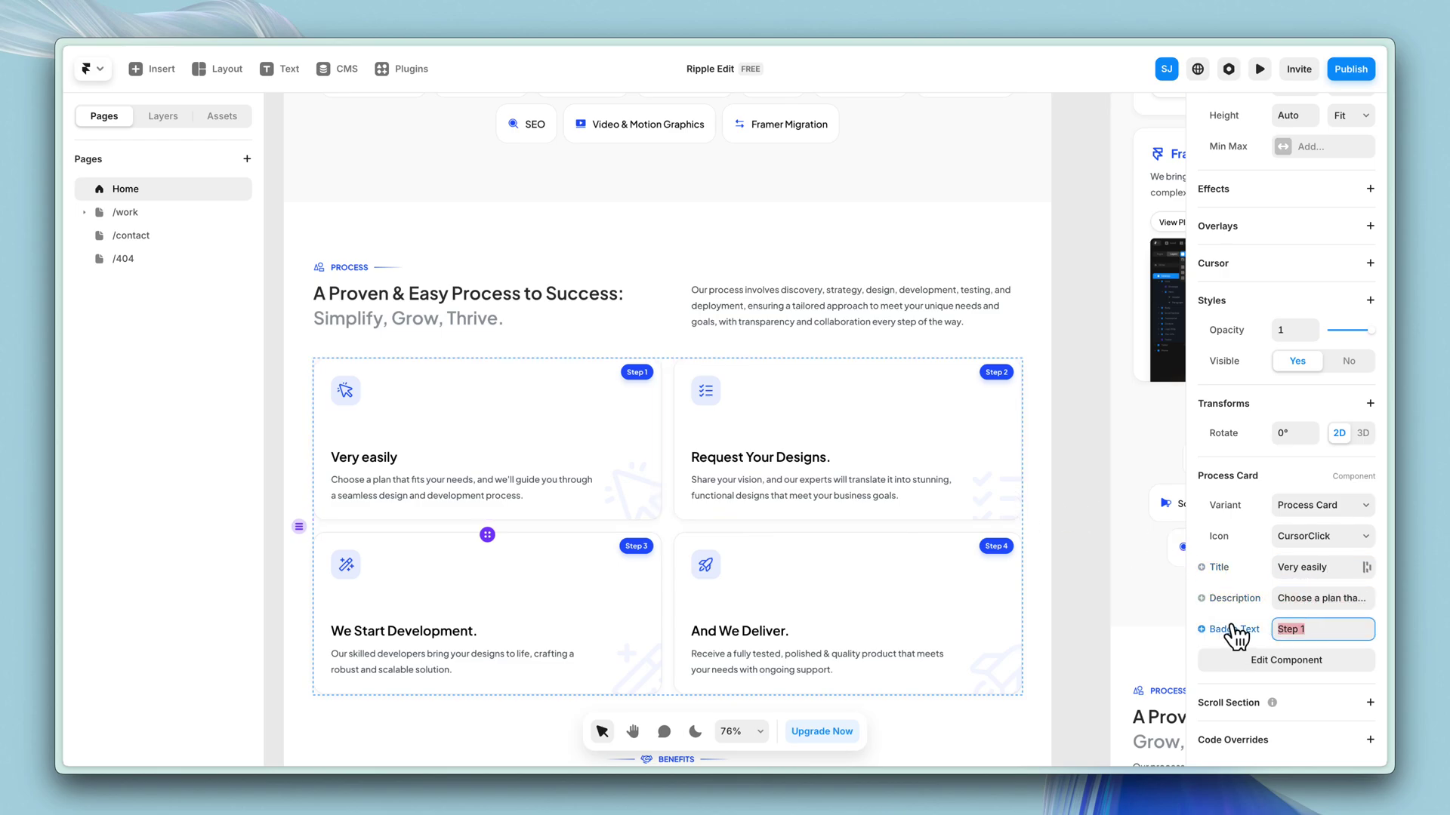
{"action": "scroll", "coordinate": [607, 366], "scroll_direction": "up", "scroll_amount": 5}
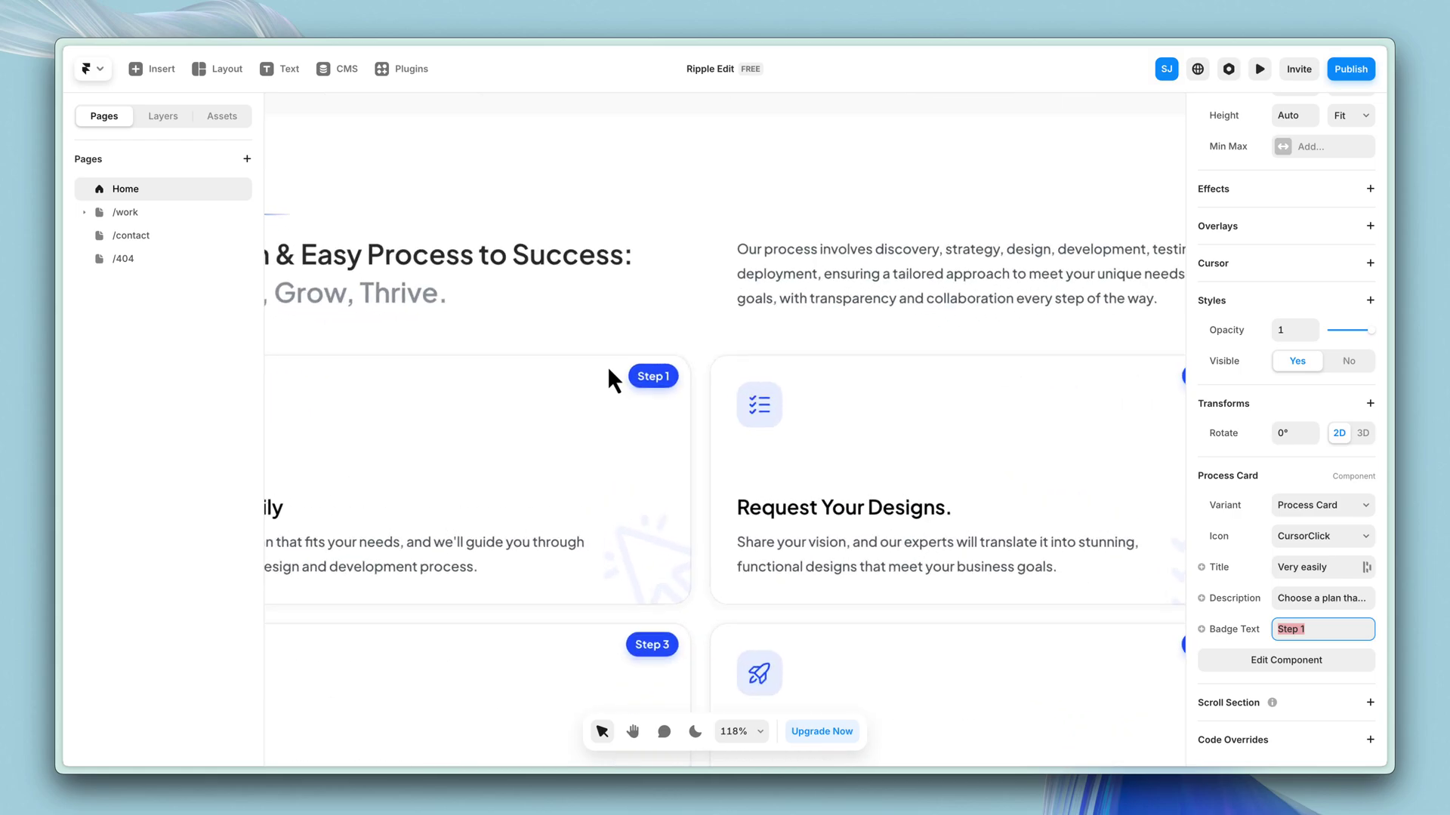
{"action": "scroll", "coordinate": [607, 365], "scroll_direction": "up", "scroll_amount": 3}
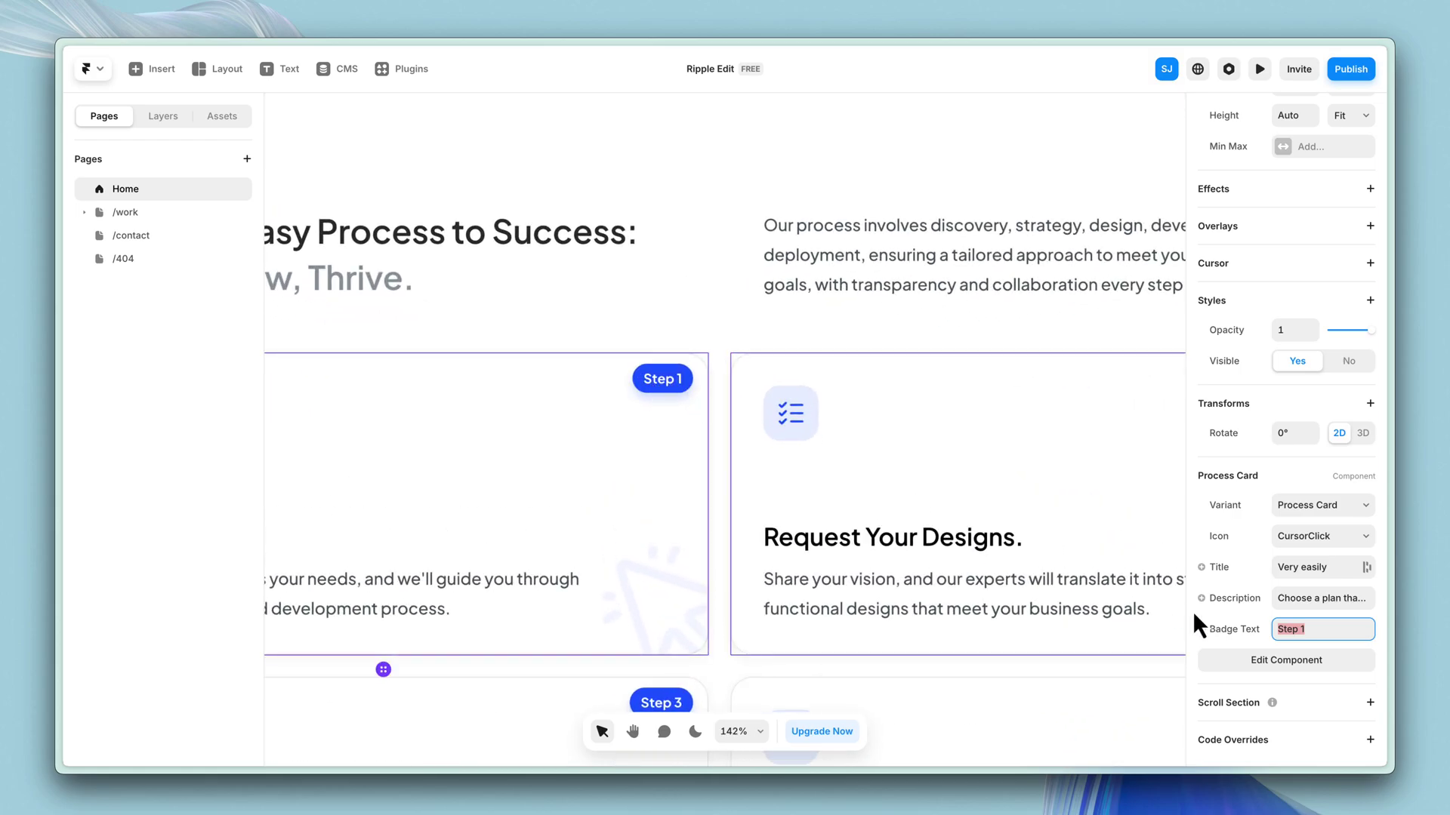
{"action": "key", "text": "shift"}
{"action": "type", "text": "Change it"}
{"action": "key", "text": "Return"}
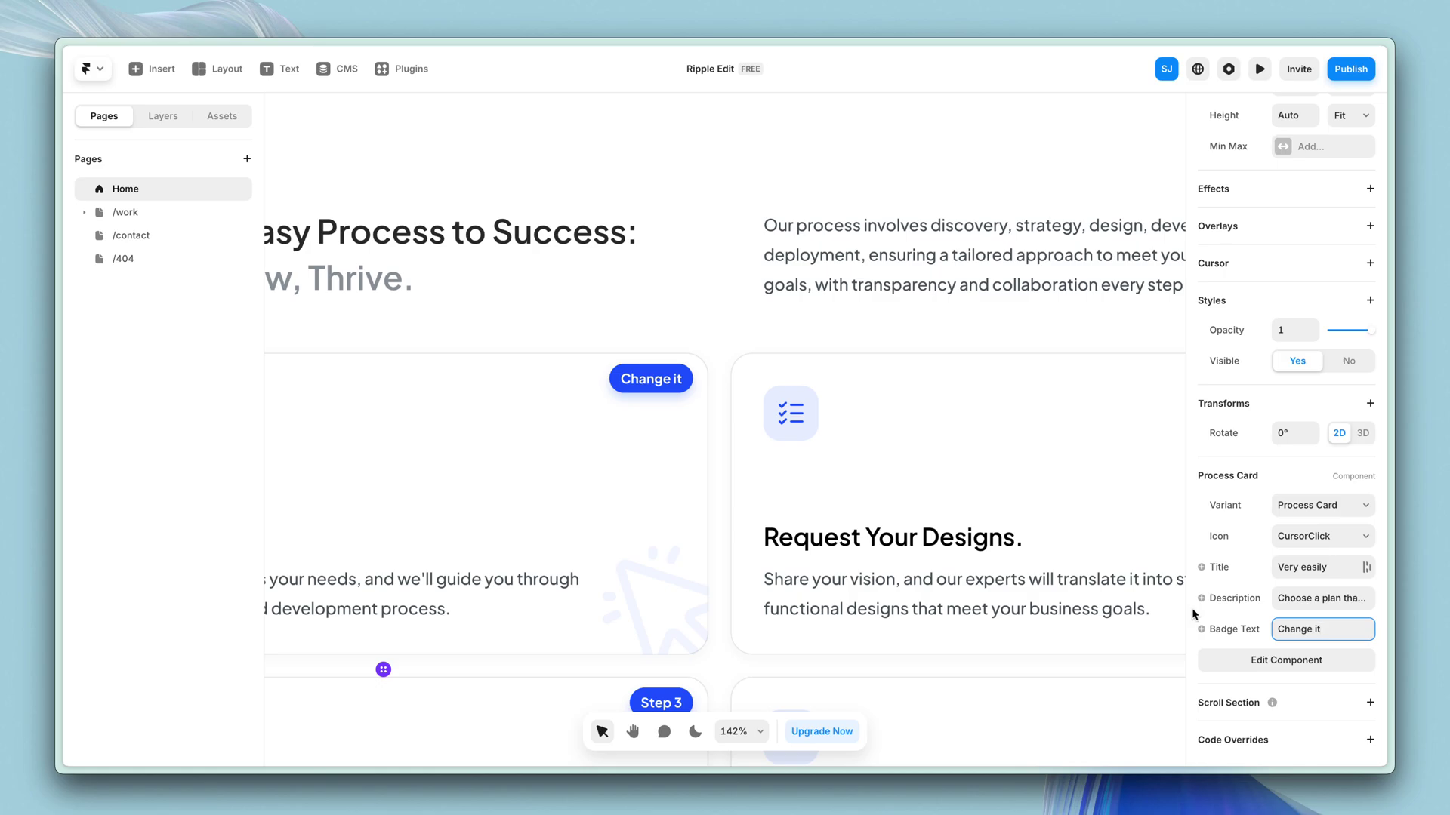
Open the testimonials component from the desktop Testimonials section of the home page for editing.
{"action": "scroll", "coordinate": [281, 302], "scroll_direction": "down", "scroll_amount": 5}
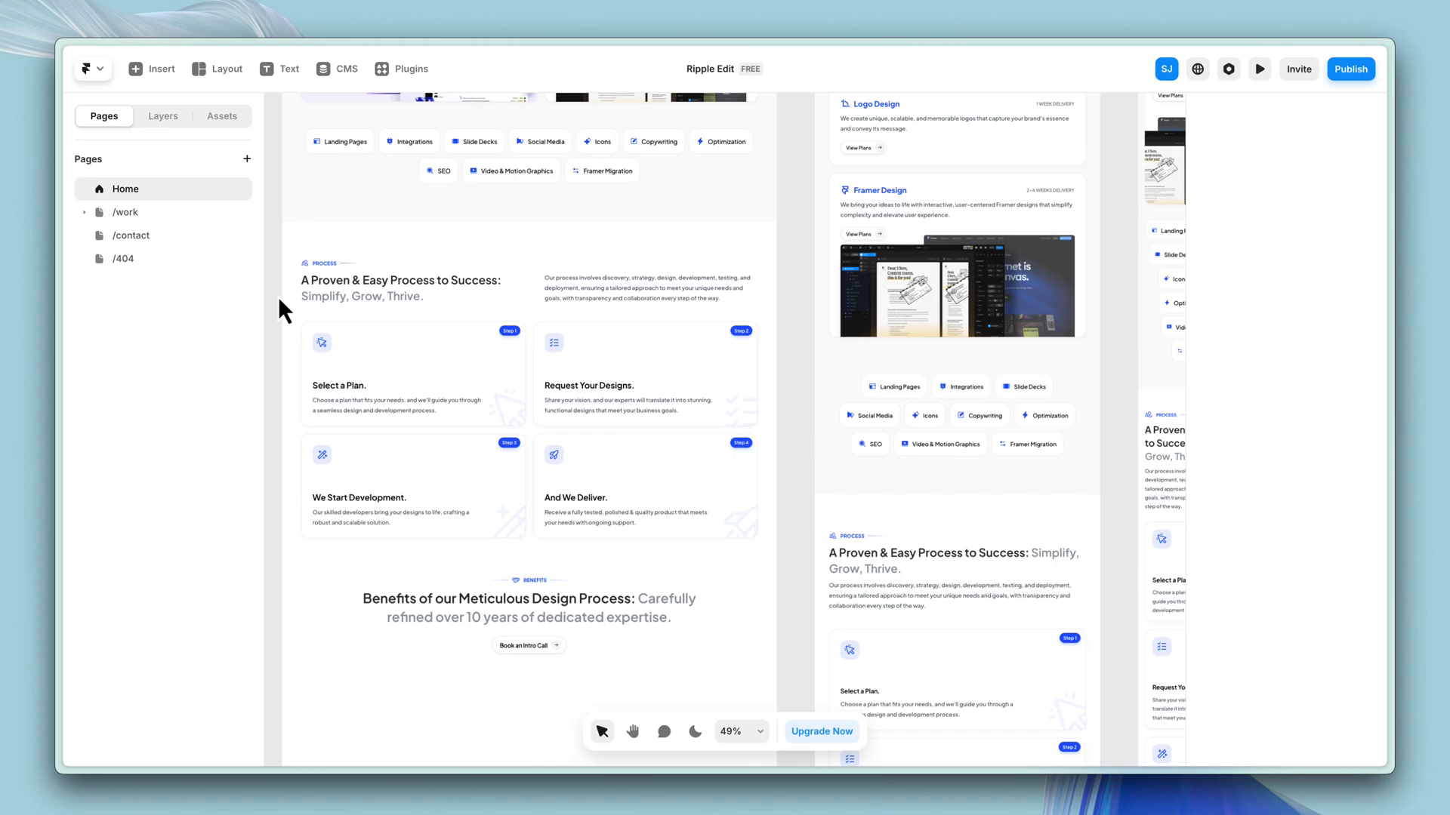
{"action": "scroll", "coordinate": [280, 301], "scroll_direction": "down", "scroll_amount": 10}
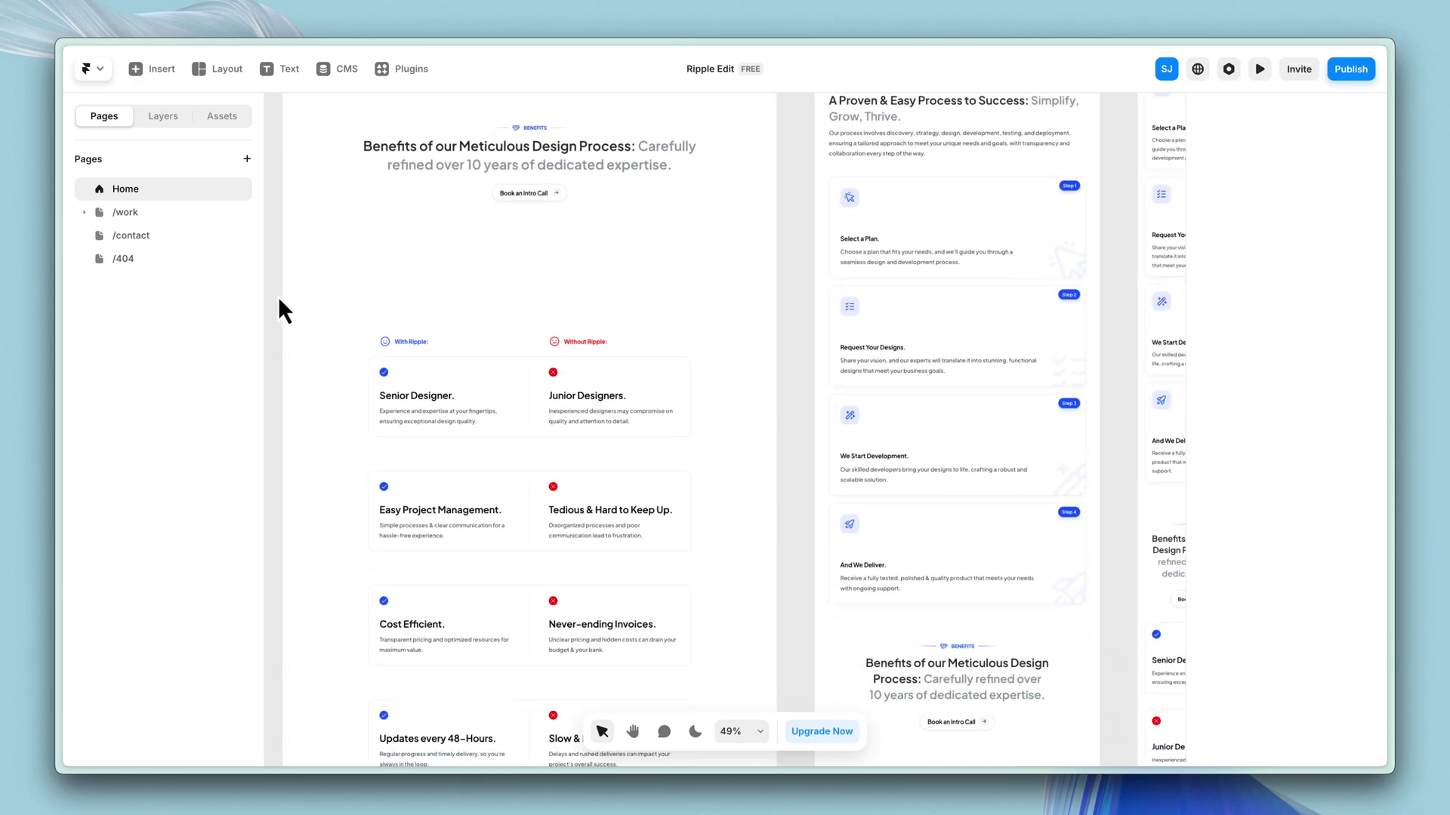
{"action": "scroll", "coordinate": [610, 243], "scroll_direction": "down", "scroll_amount": 5}
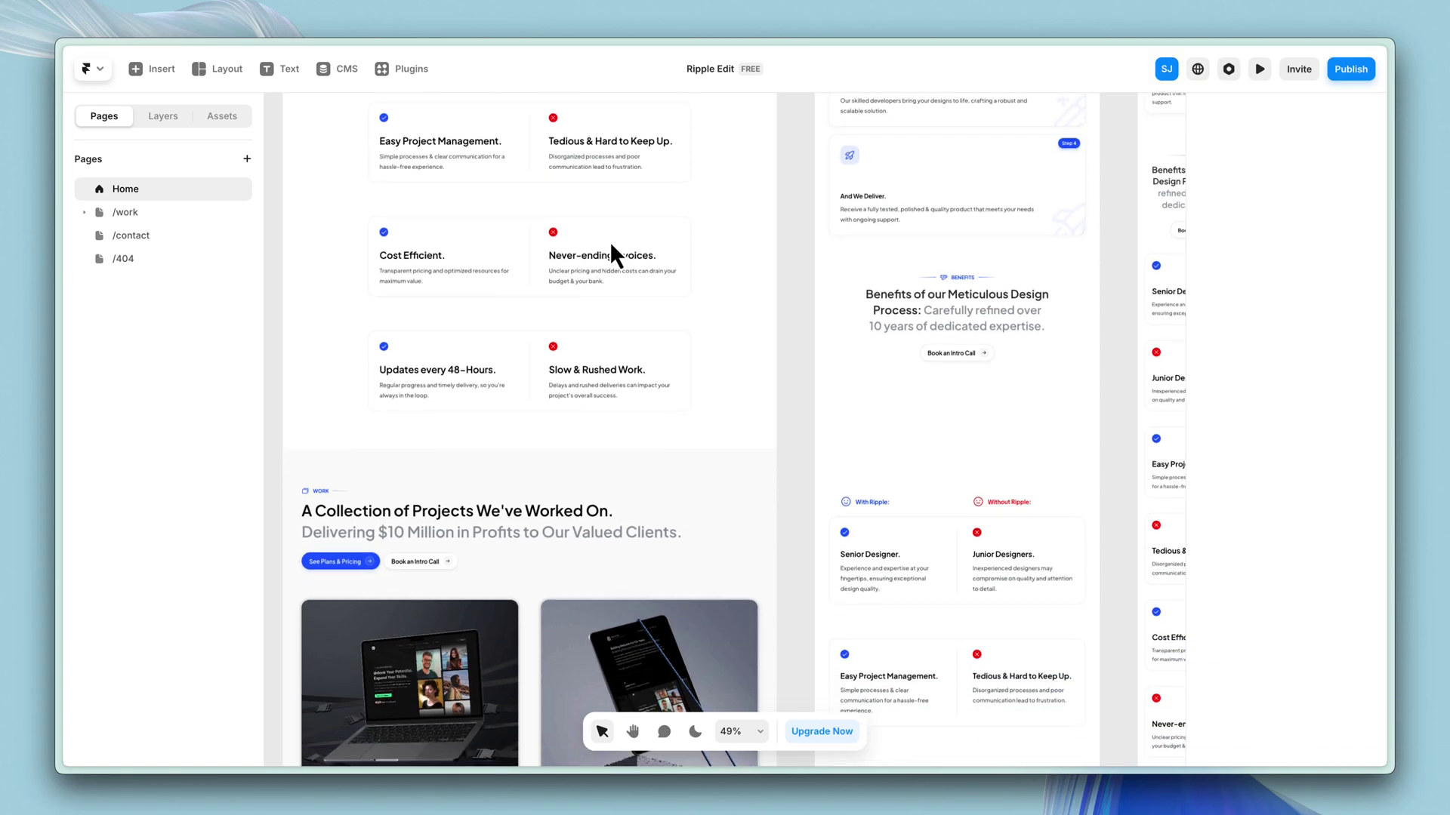
{"action": "scroll", "coordinate": [610, 244], "scroll_direction": "down", "scroll_amount": 6}
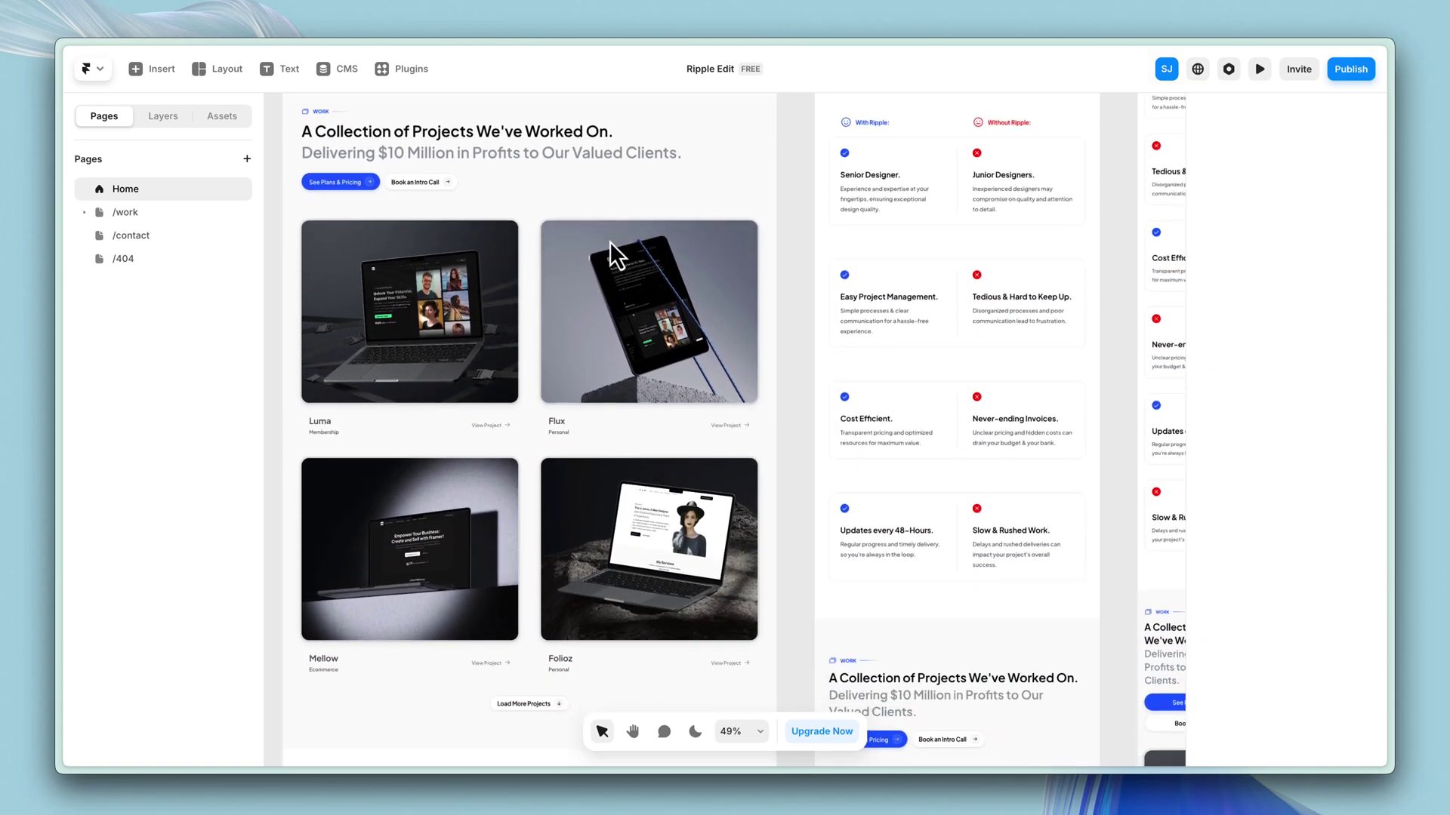
{"action": "scroll", "coordinate": [610, 243], "scroll_direction": "down", "scroll_amount": 4}
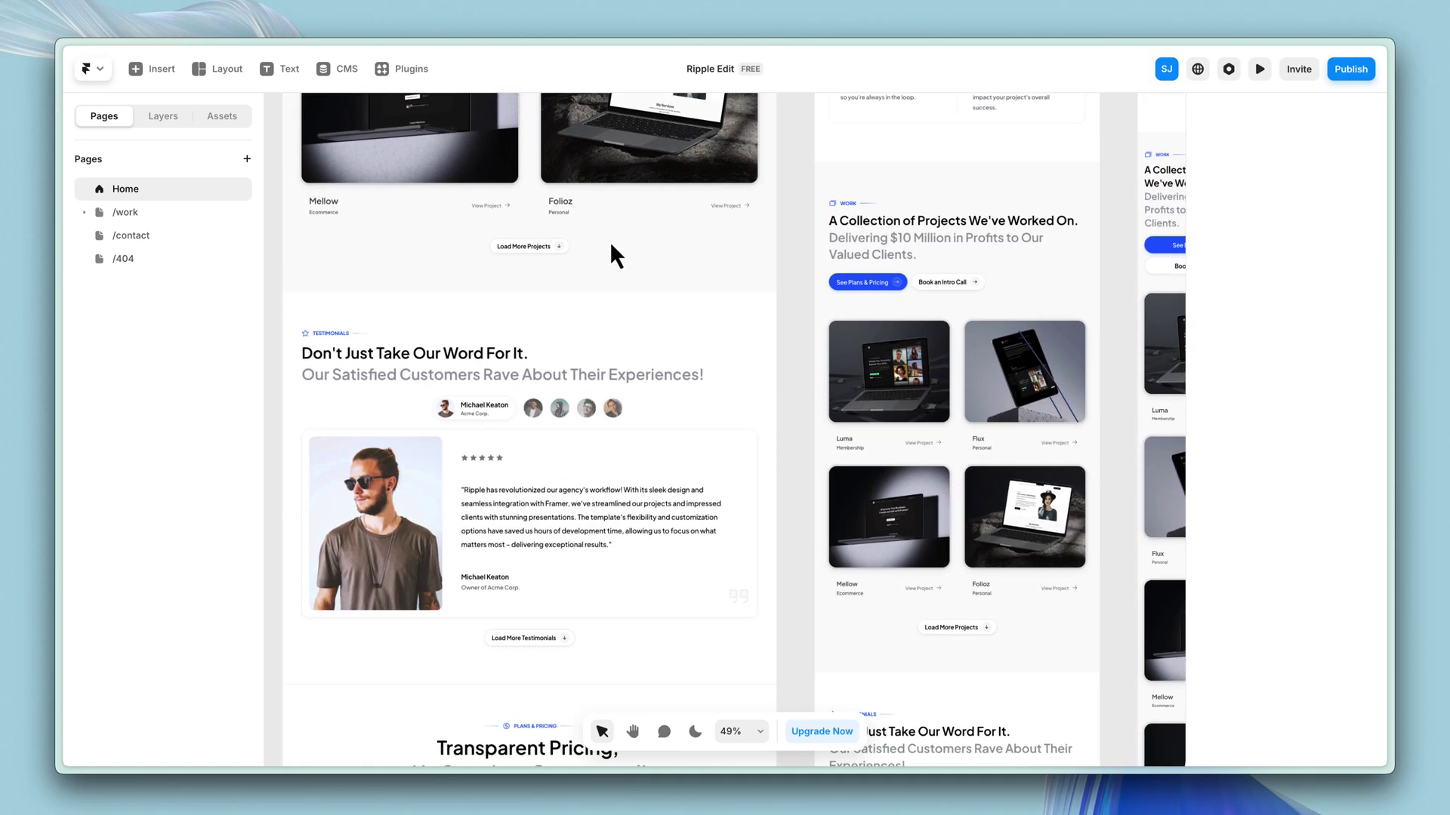
{"action": "scroll", "coordinate": [609, 241], "scroll_direction": "down", "scroll_amount": 1}
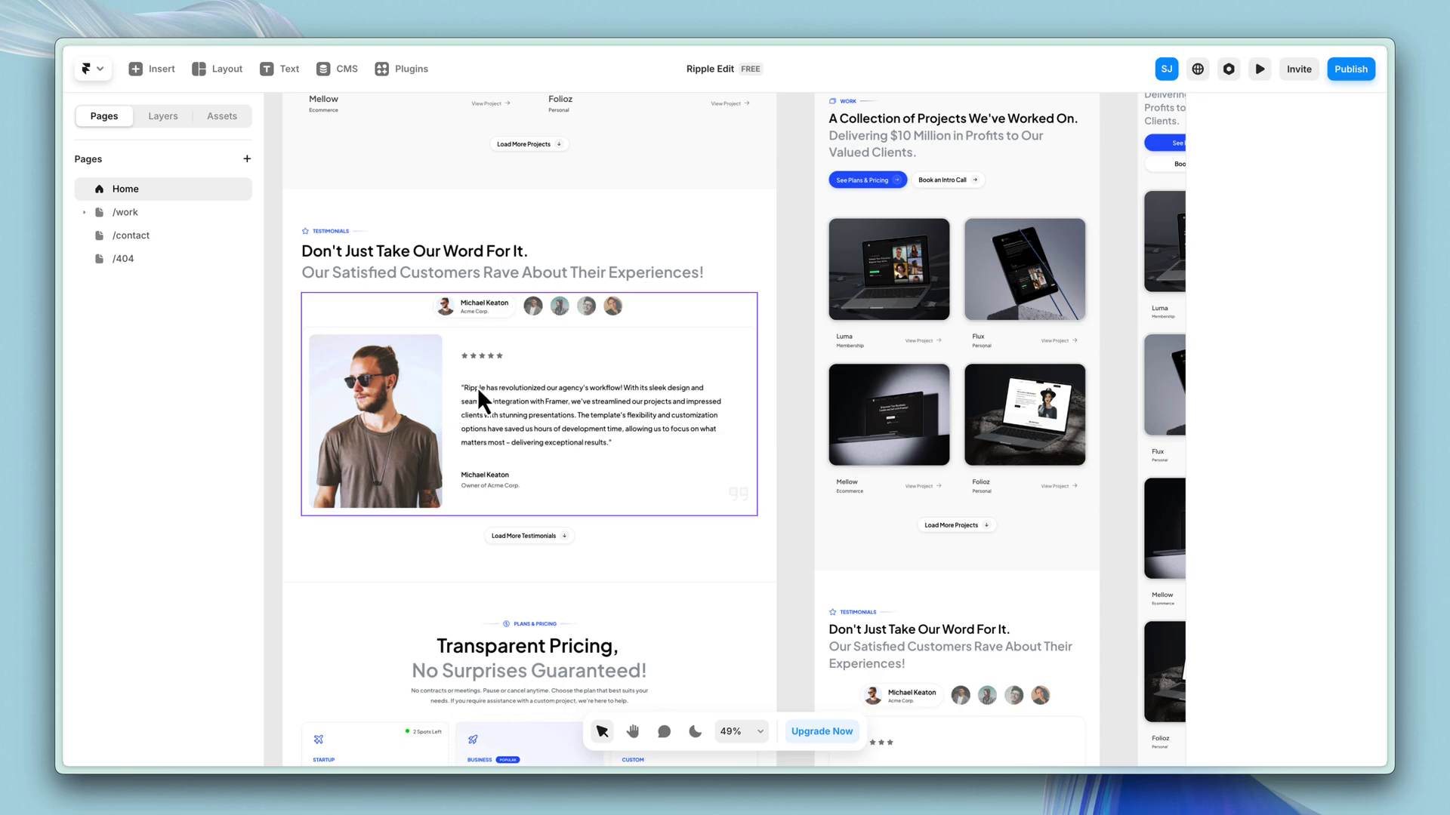
{"action": "double_click", "coordinate": [527, 373]}
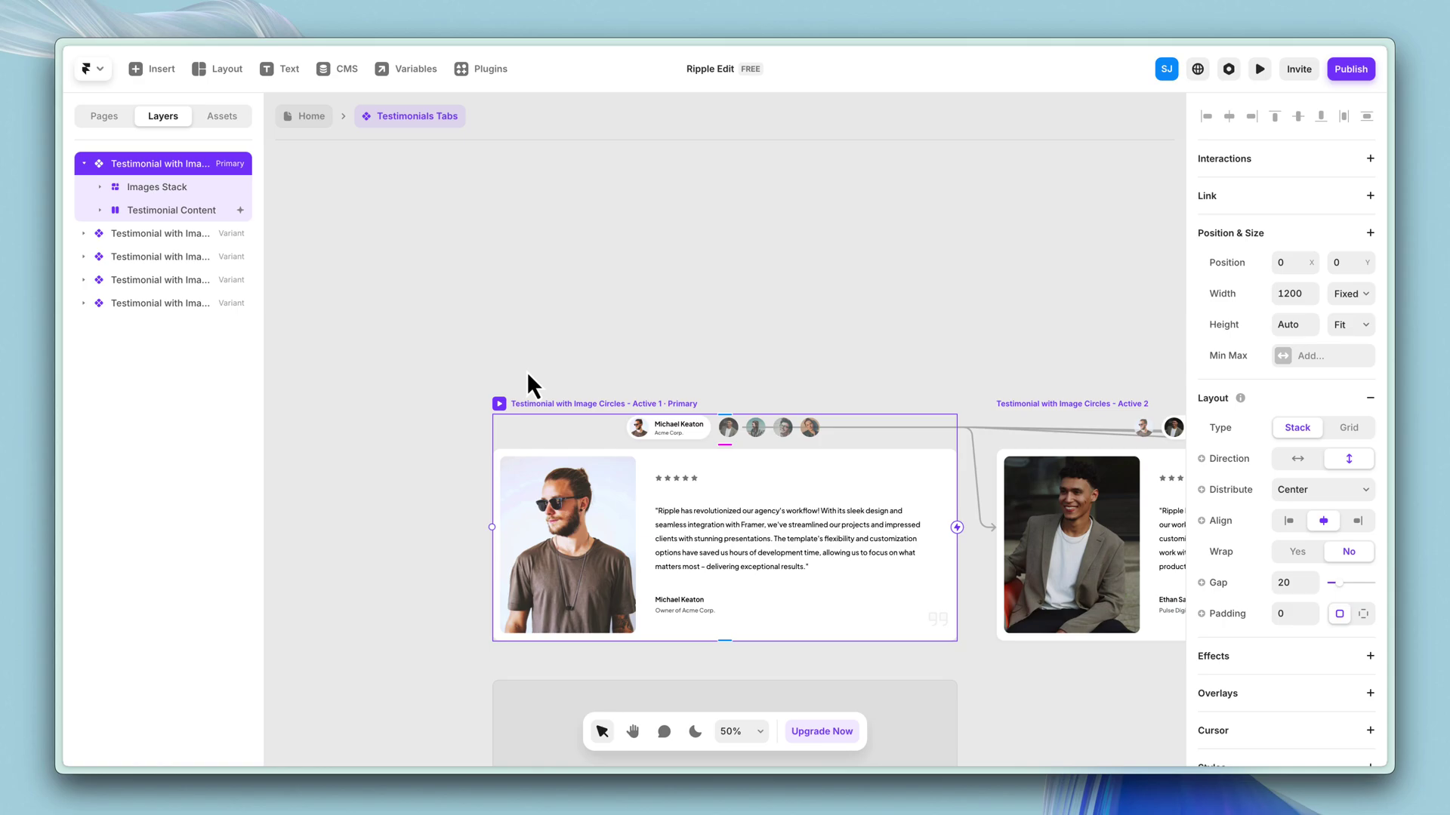
Open the image fill settings of the first round avatar in the primary testimonial variant.
{"action": "scroll", "coordinate": [526, 371], "scroll_direction": "down", "scroll_amount": 1}
{"action": "scroll", "coordinate": [515, 370], "scroll_direction": "right", "scroll_amount": 2}
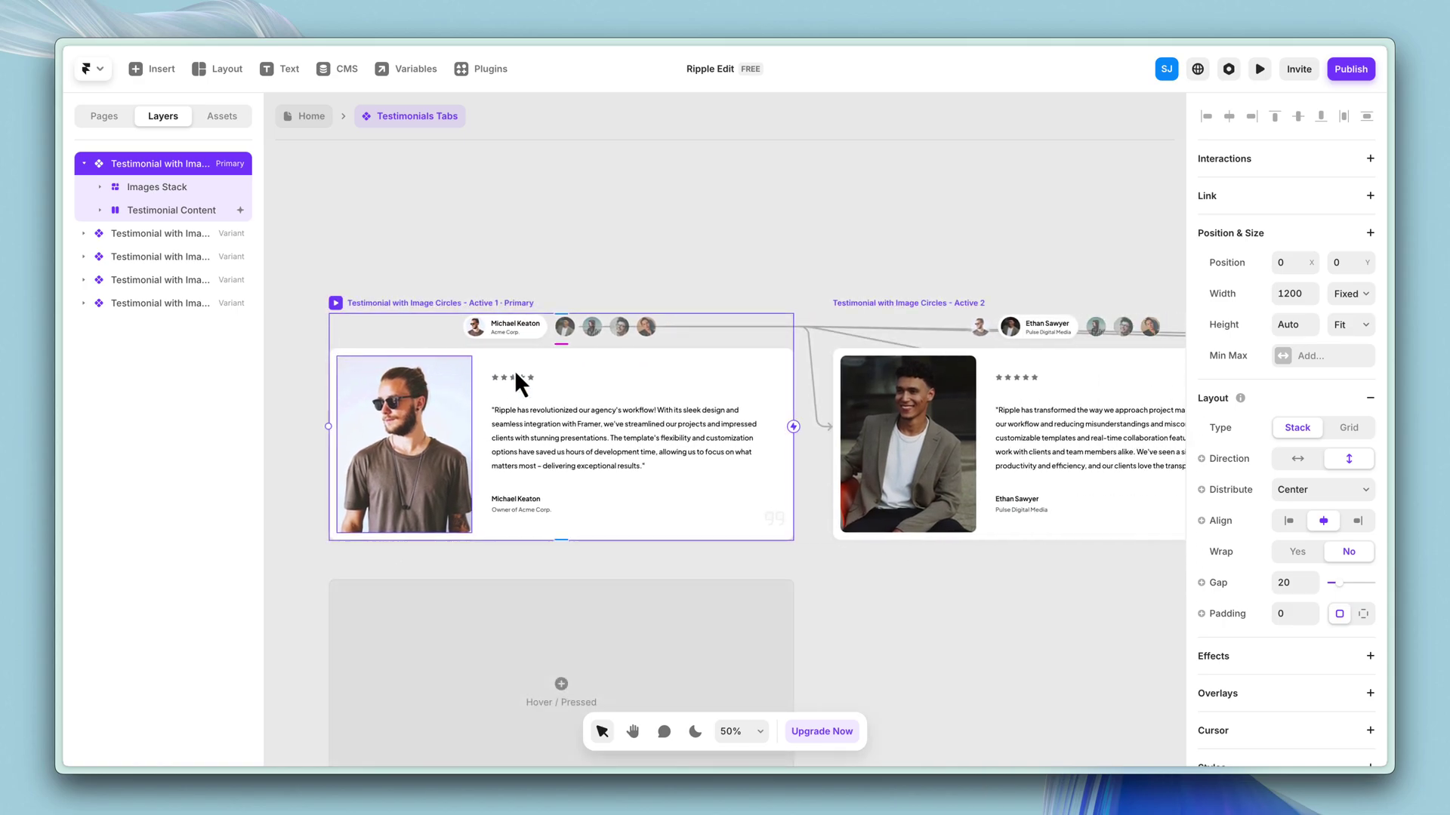
{"action": "scroll", "coordinate": [484, 318], "scroll_direction": "up", "scroll_amount": 5}
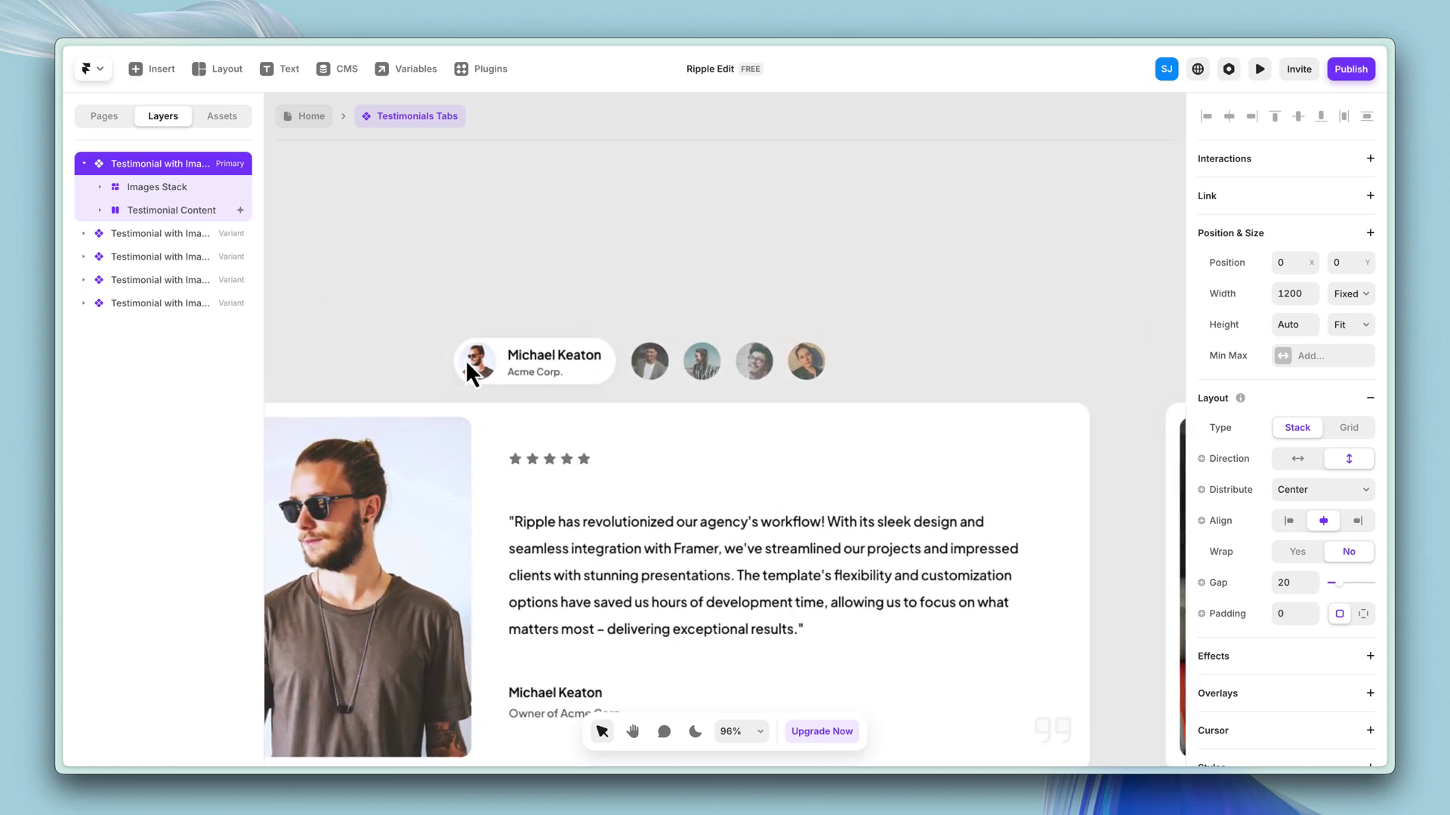
{"action": "scroll", "coordinate": [467, 364], "scroll_direction": "up", "scroll_amount": 2}
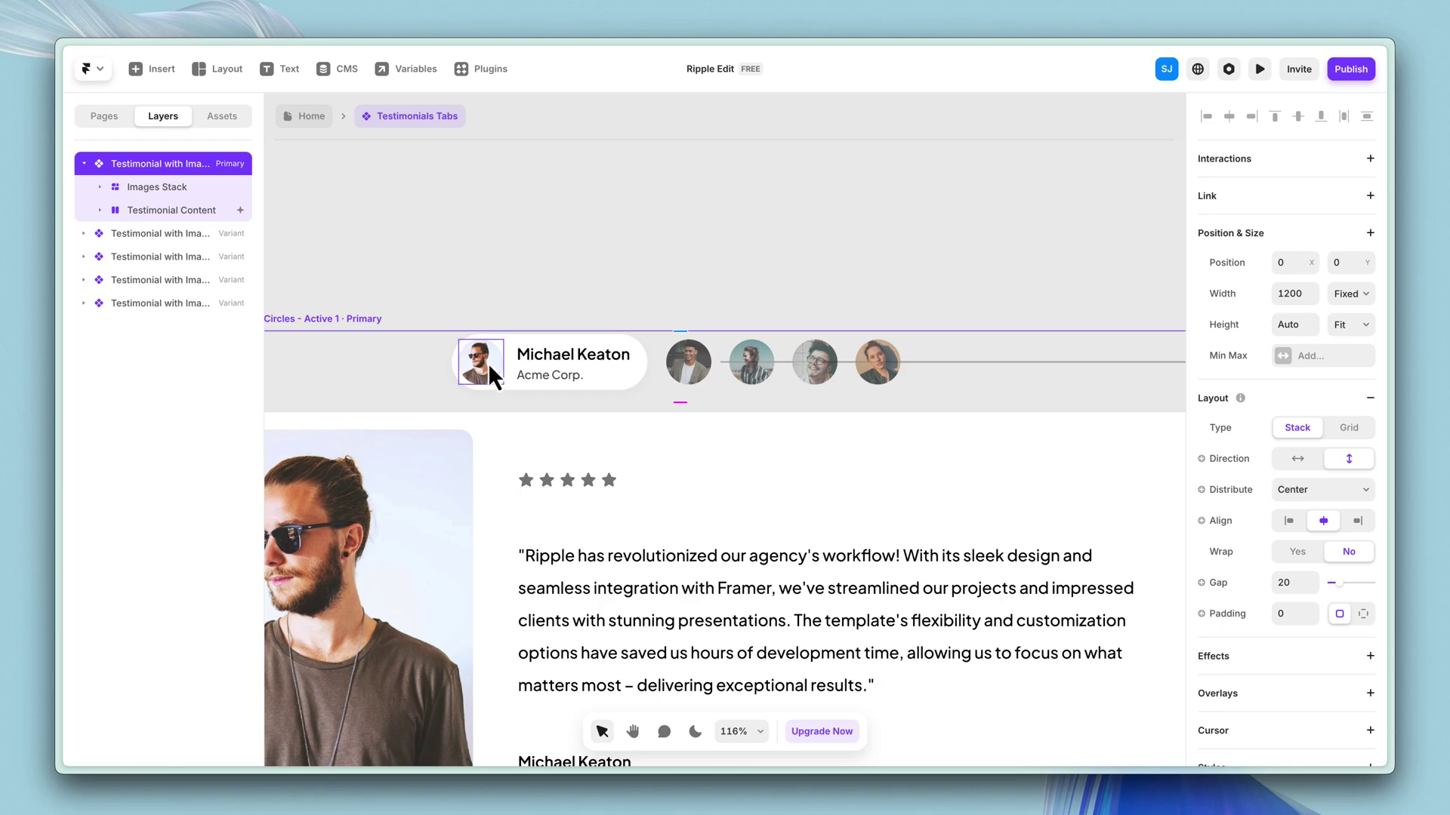
{"action": "left_click", "coordinate": [487, 363]}
{"action": "scroll", "coordinate": [1291, 592], "scroll_direction": "down", "scroll_amount": 3}
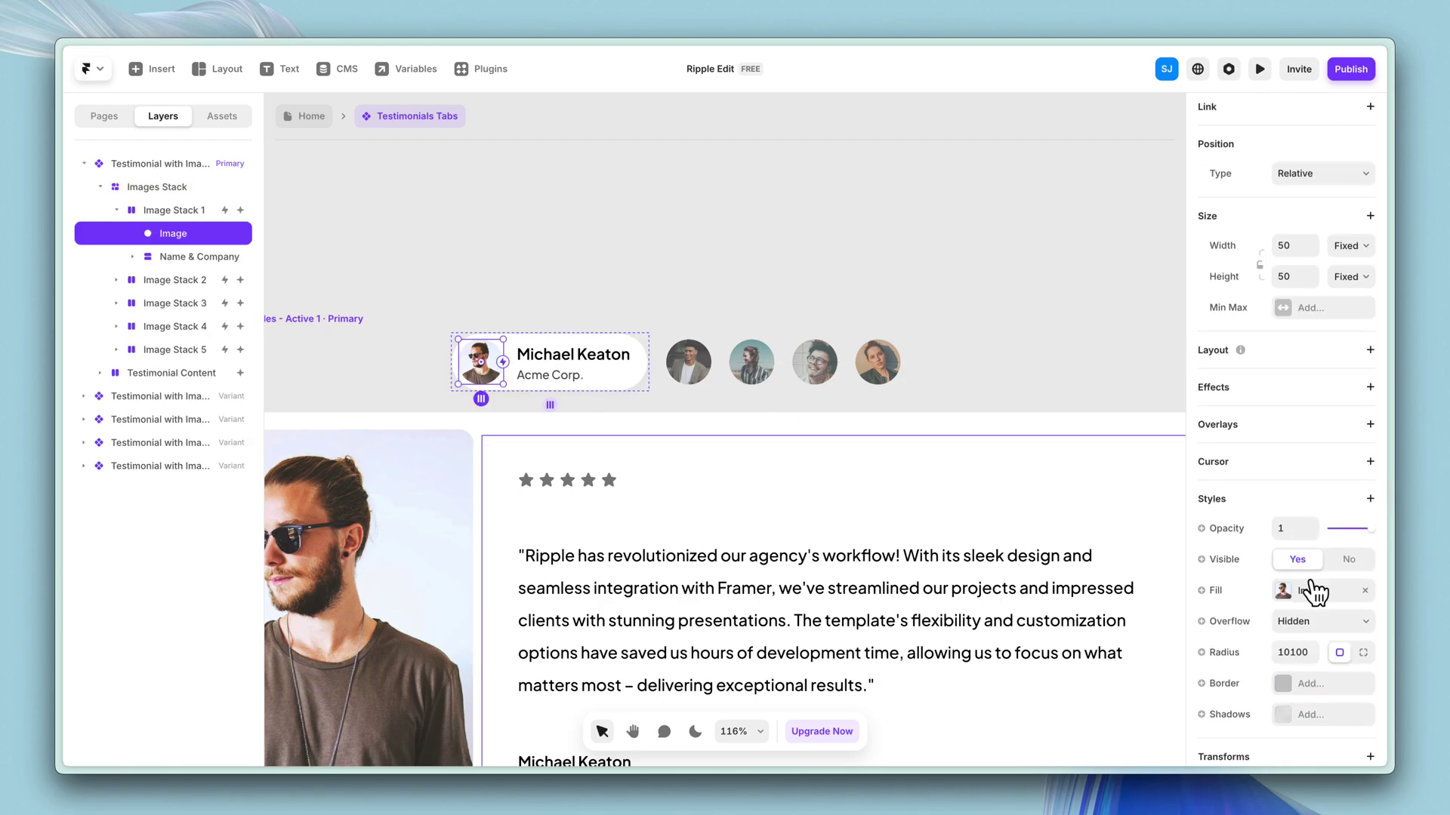
{"action": "left_click", "coordinate": [1292, 577]}
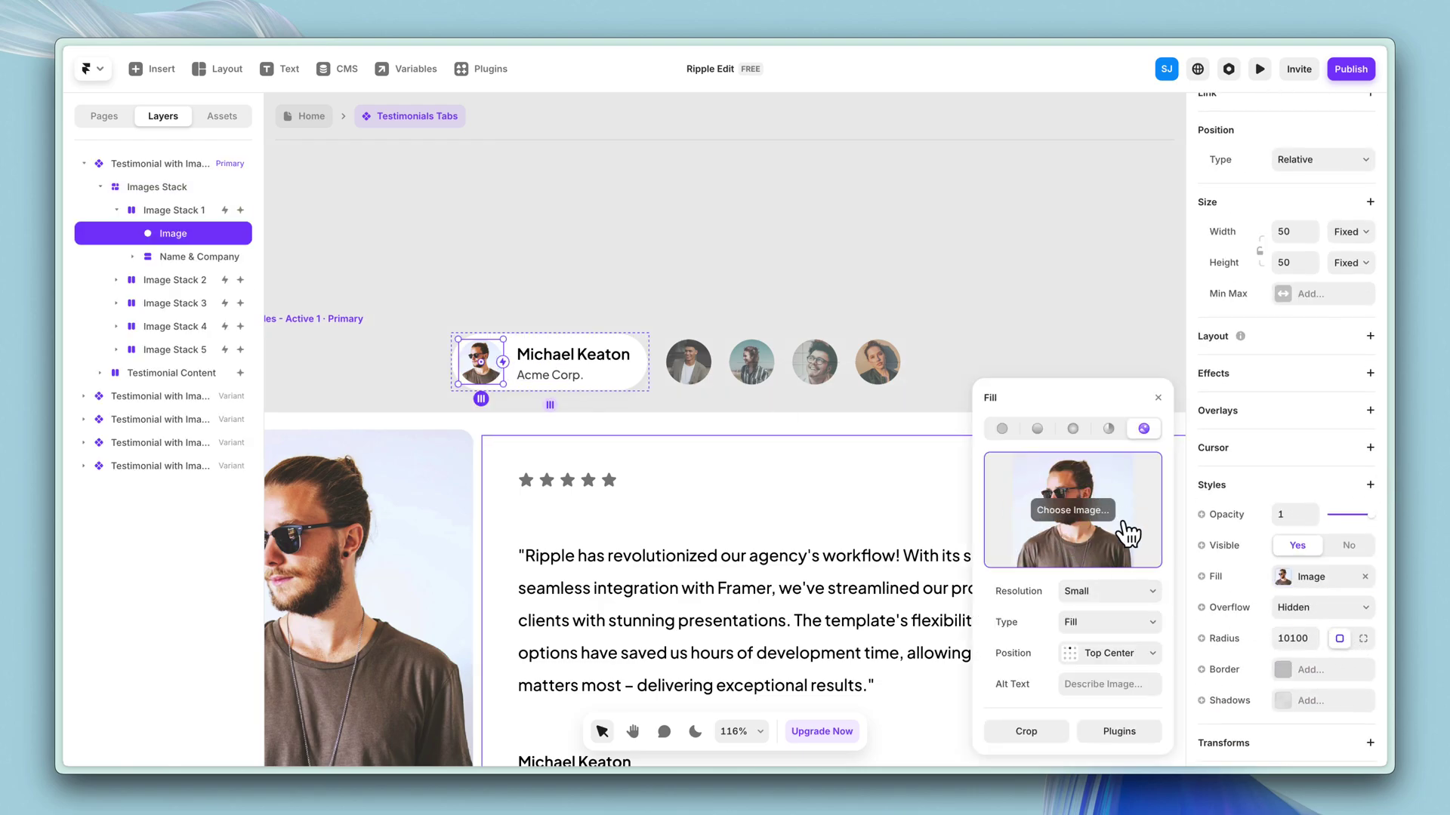
Check the image fill settings of the second and third avatars in the primary testimonial variant, closing them without changes.
{"action": "left_click", "coordinate": [687, 374]}
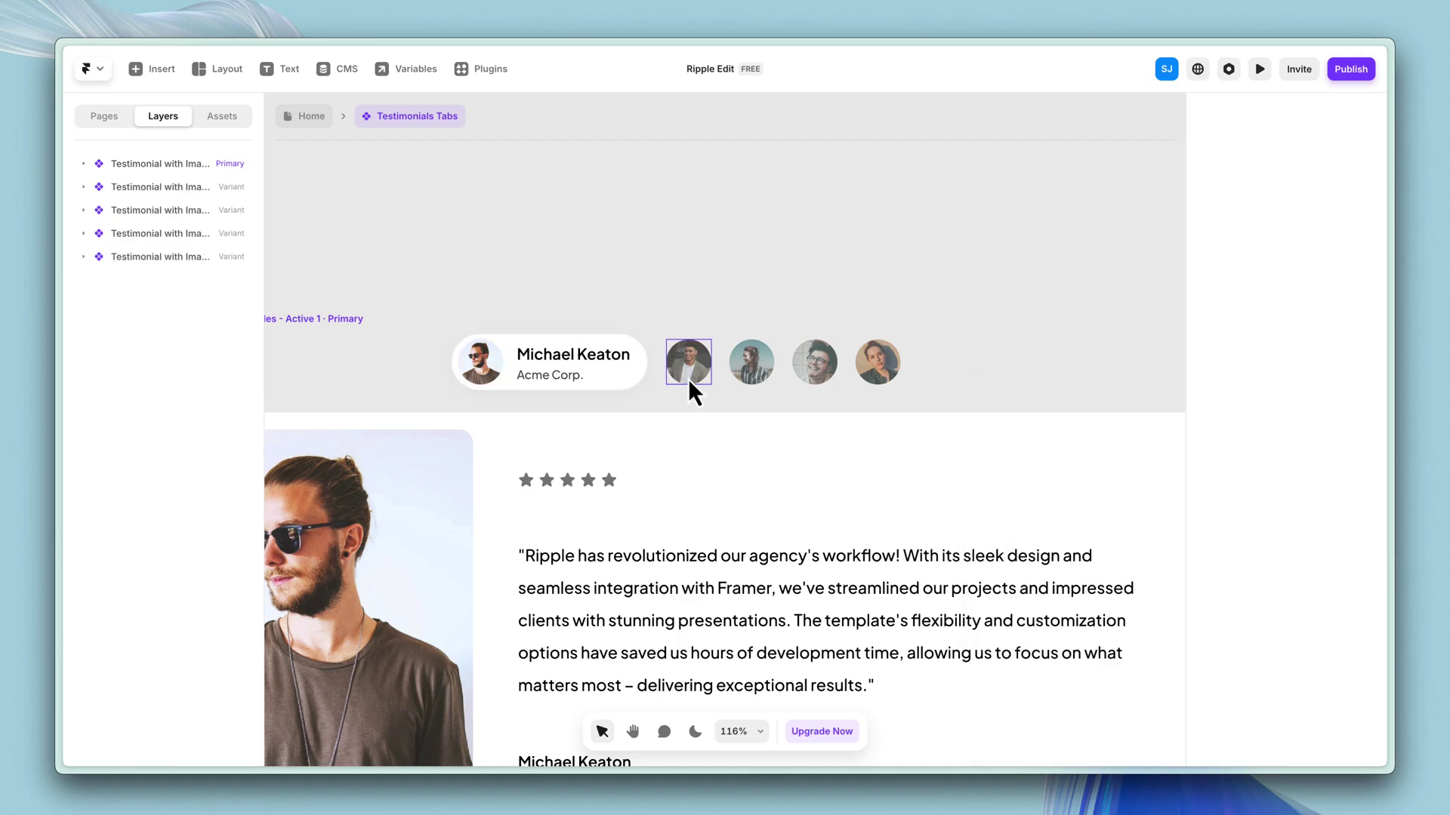
{"action": "scroll", "coordinate": [1311, 528], "scroll_direction": "down", "scroll_amount": 3}
{"action": "left_click", "coordinate": [1311, 579]}
{"action": "left_click", "coordinate": [935, 311]}
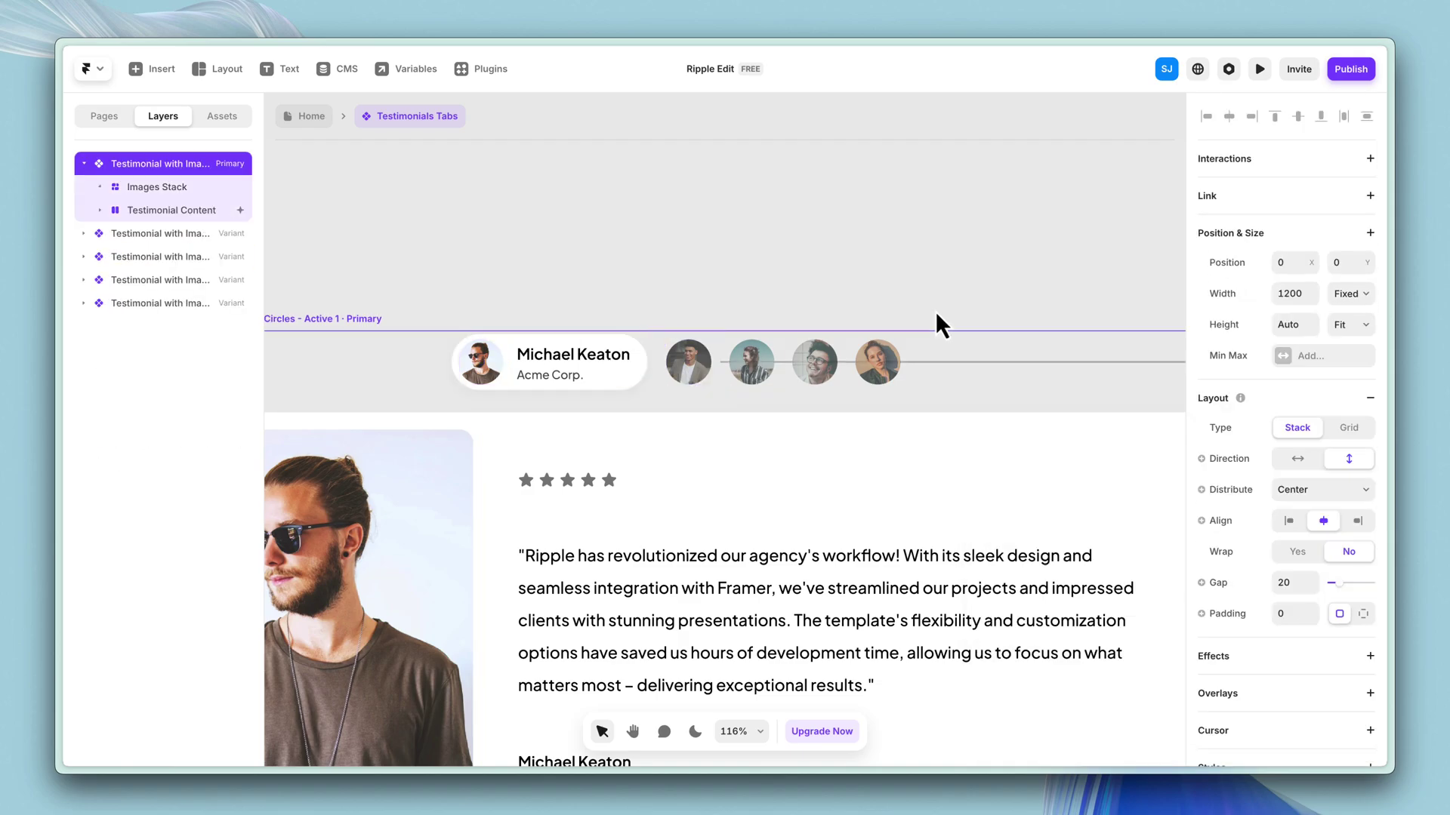
{"action": "left_click", "coordinate": [764, 369]}
{"action": "scroll", "coordinate": [1291, 506], "scroll_direction": "down", "scroll_amount": 3}
{"action": "left_click", "coordinate": [1307, 499]}
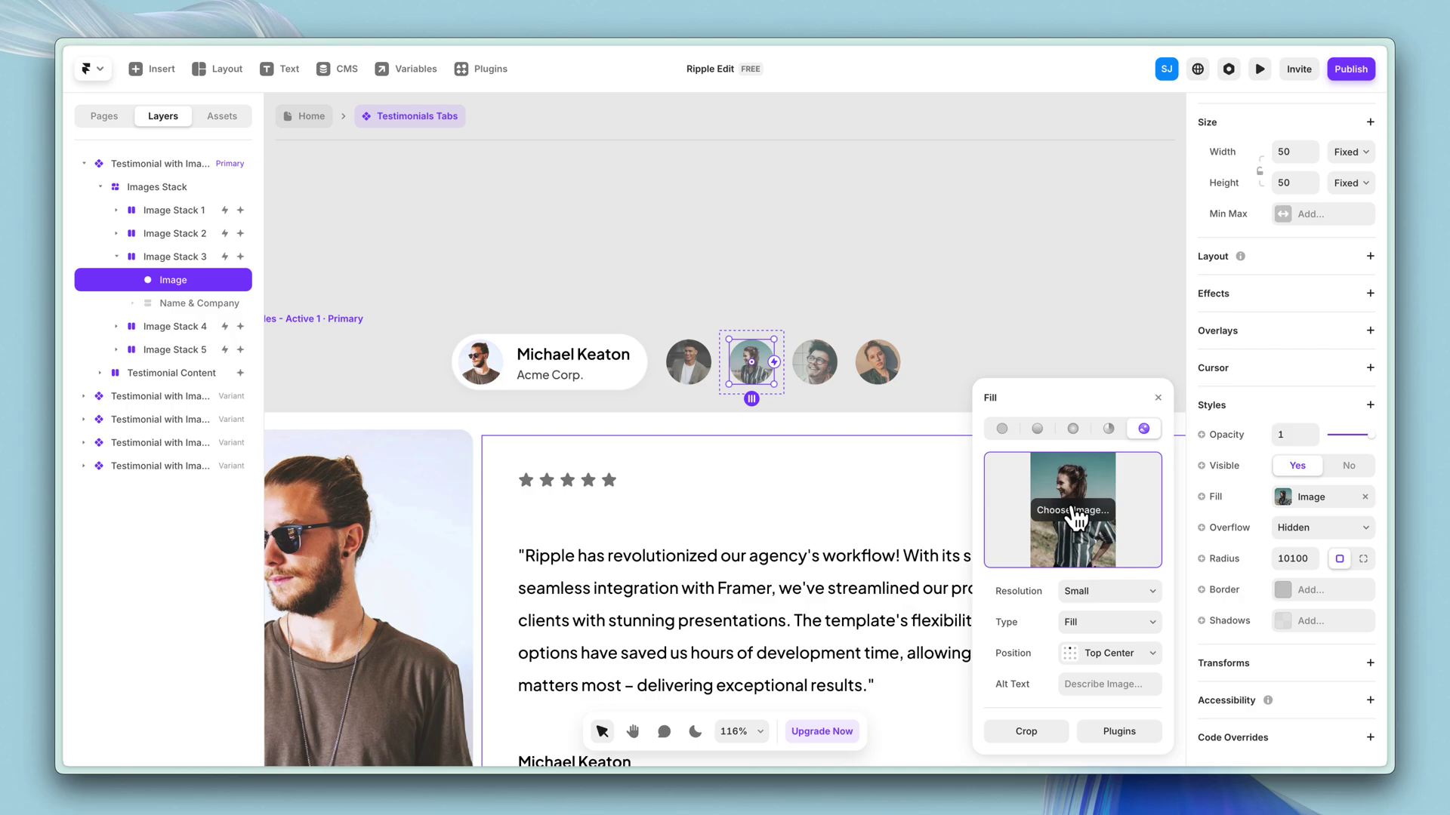
{"action": "left_click", "coordinate": [935, 261]}
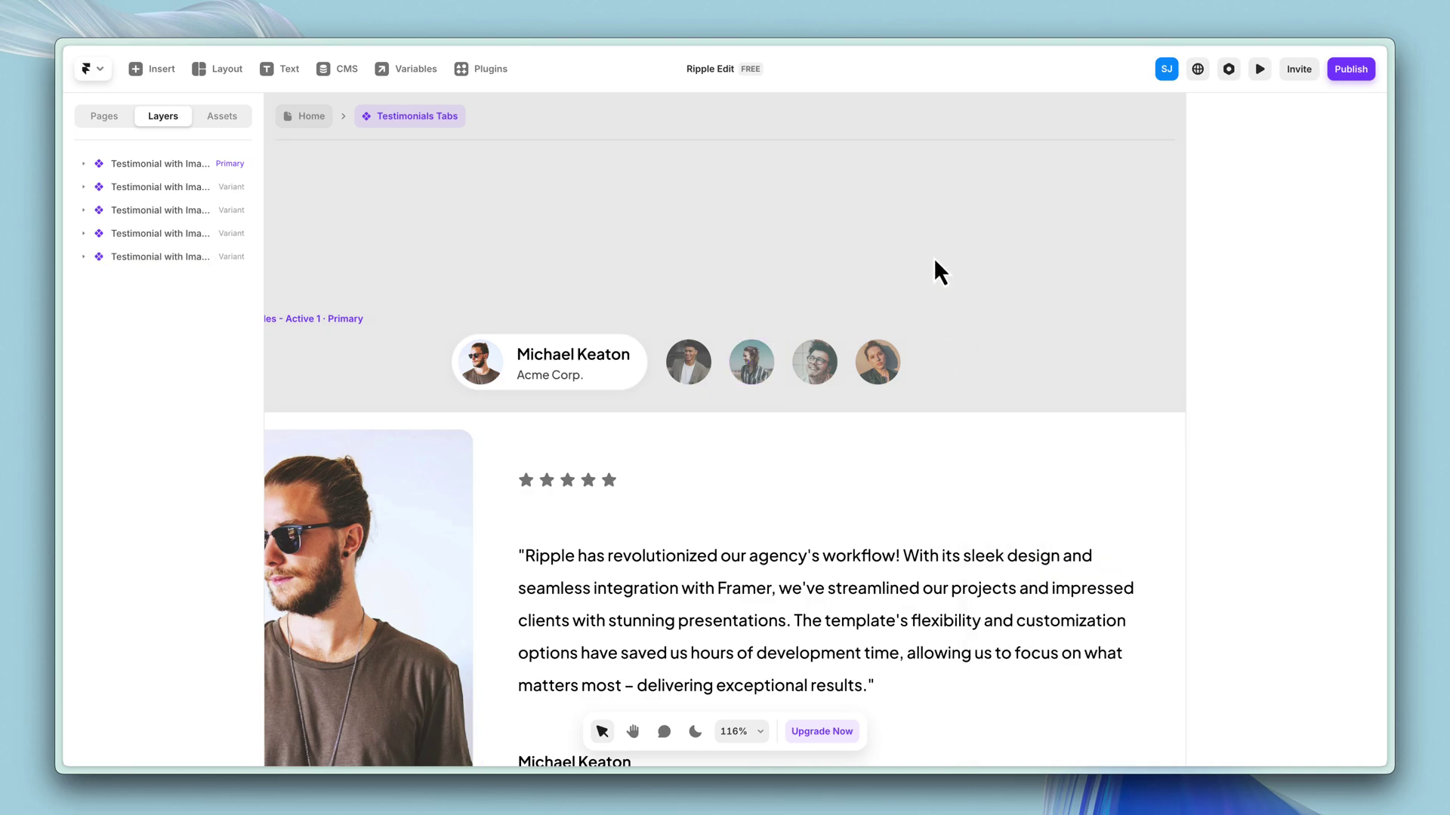
Open the image fill settings of the large portrait in the primary testimonial card.
{"action": "scroll", "coordinate": [933, 257], "scroll_direction": "down", "scroll_amount": 5}
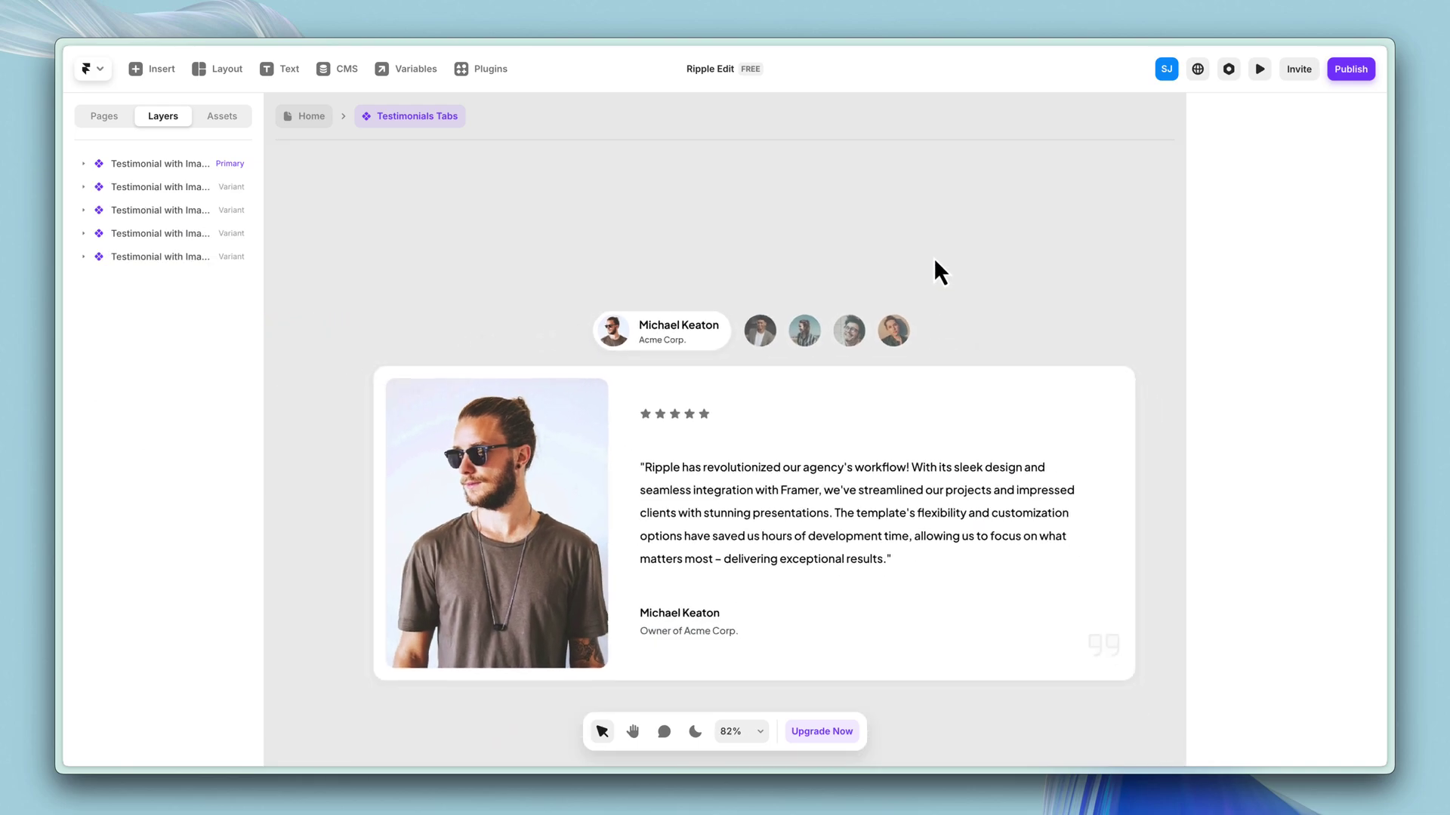
{"action": "left_click", "coordinate": [533, 511]}
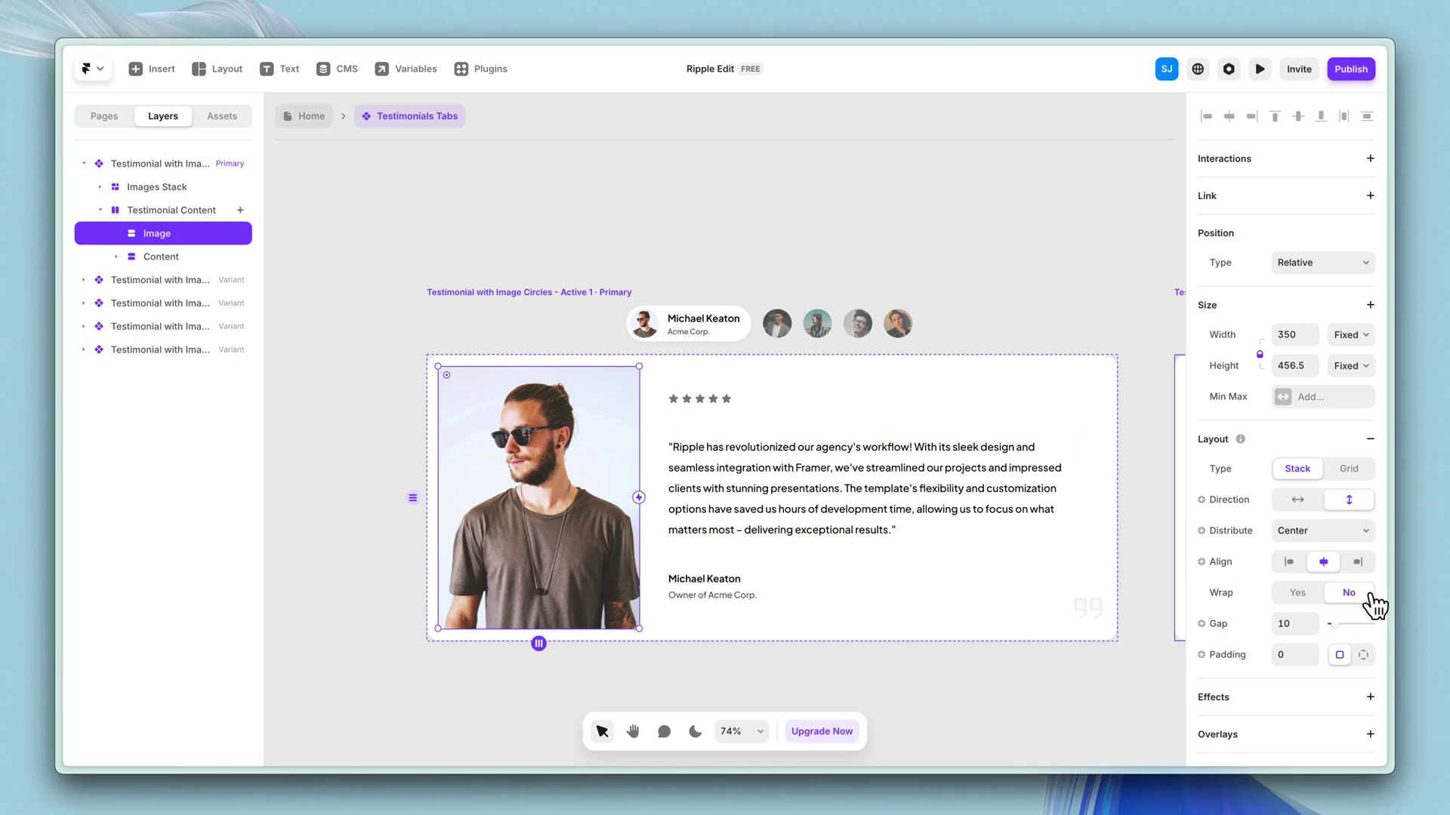
{"action": "scroll", "coordinate": [1371, 602], "scroll_direction": "down", "scroll_amount": 5}
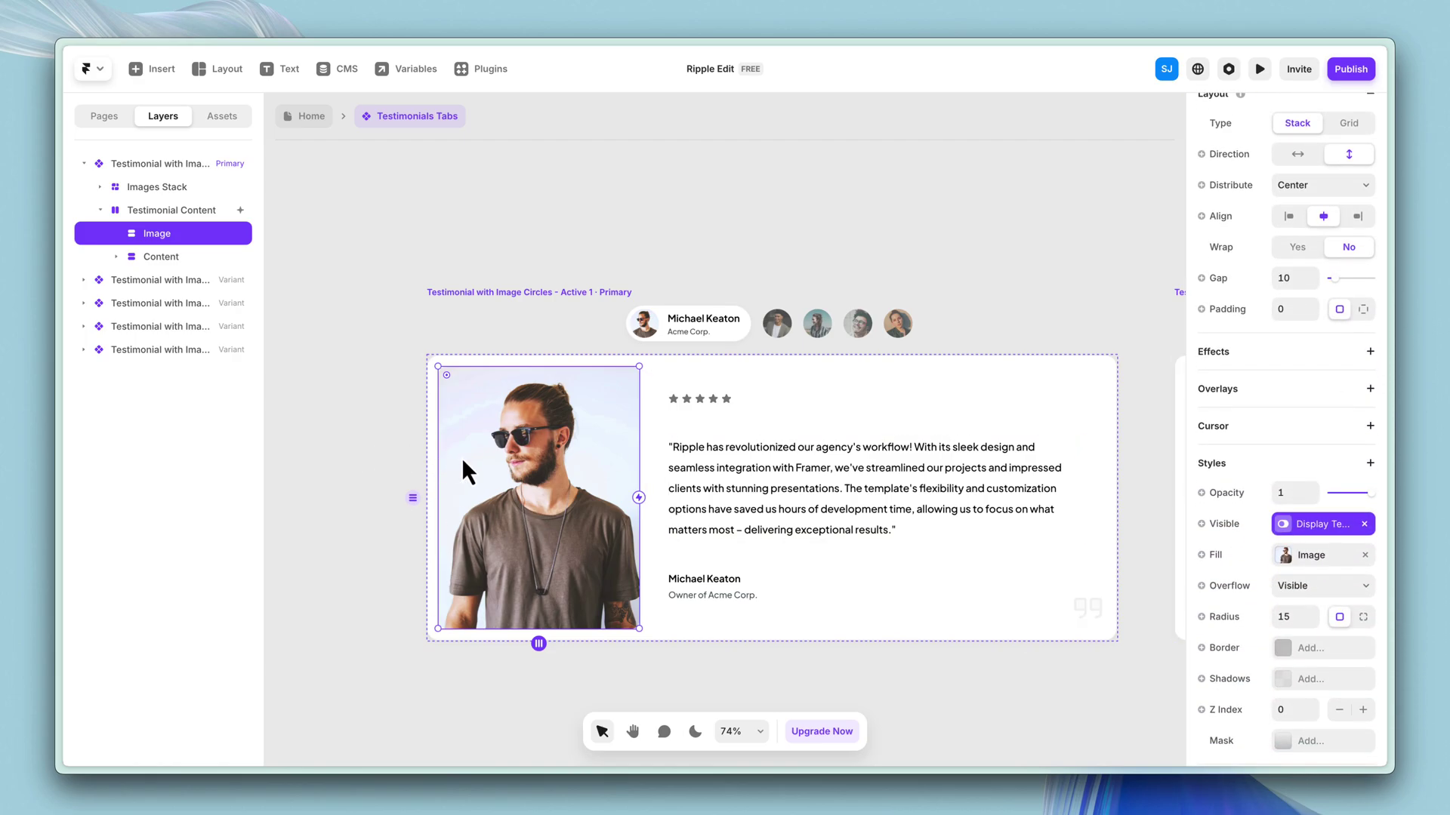
{"action": "left_click", "coordinate": [1312, 564]}
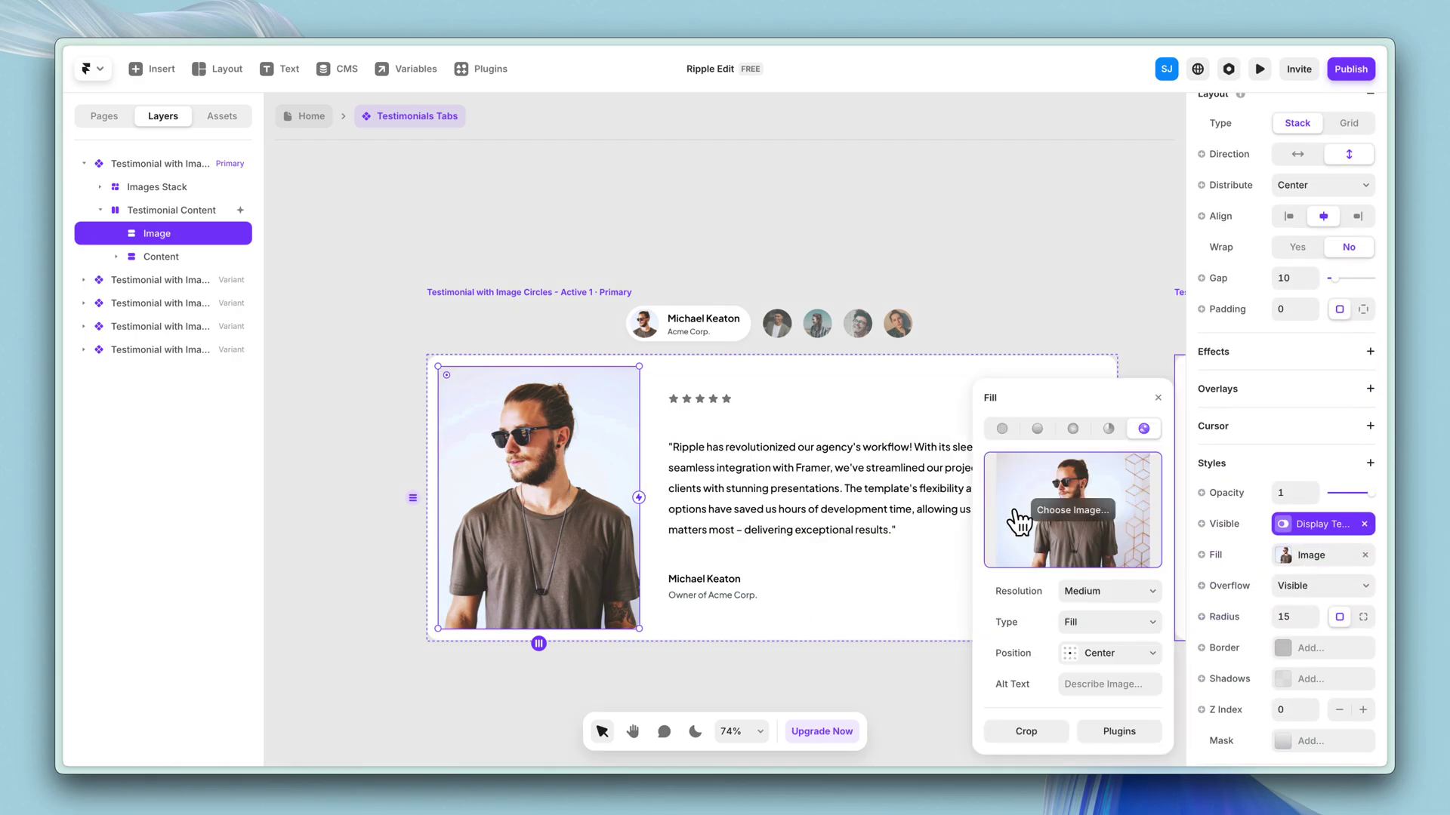
Open the quote text in the primary testimonial card for editing, then leave the text editor.
{"action": "left_click", "coordinate": [647, 230]}
{"action": "scroll", "coordinate": [696, 425], "scroll_direction": "right", "scroll_amount": 4}
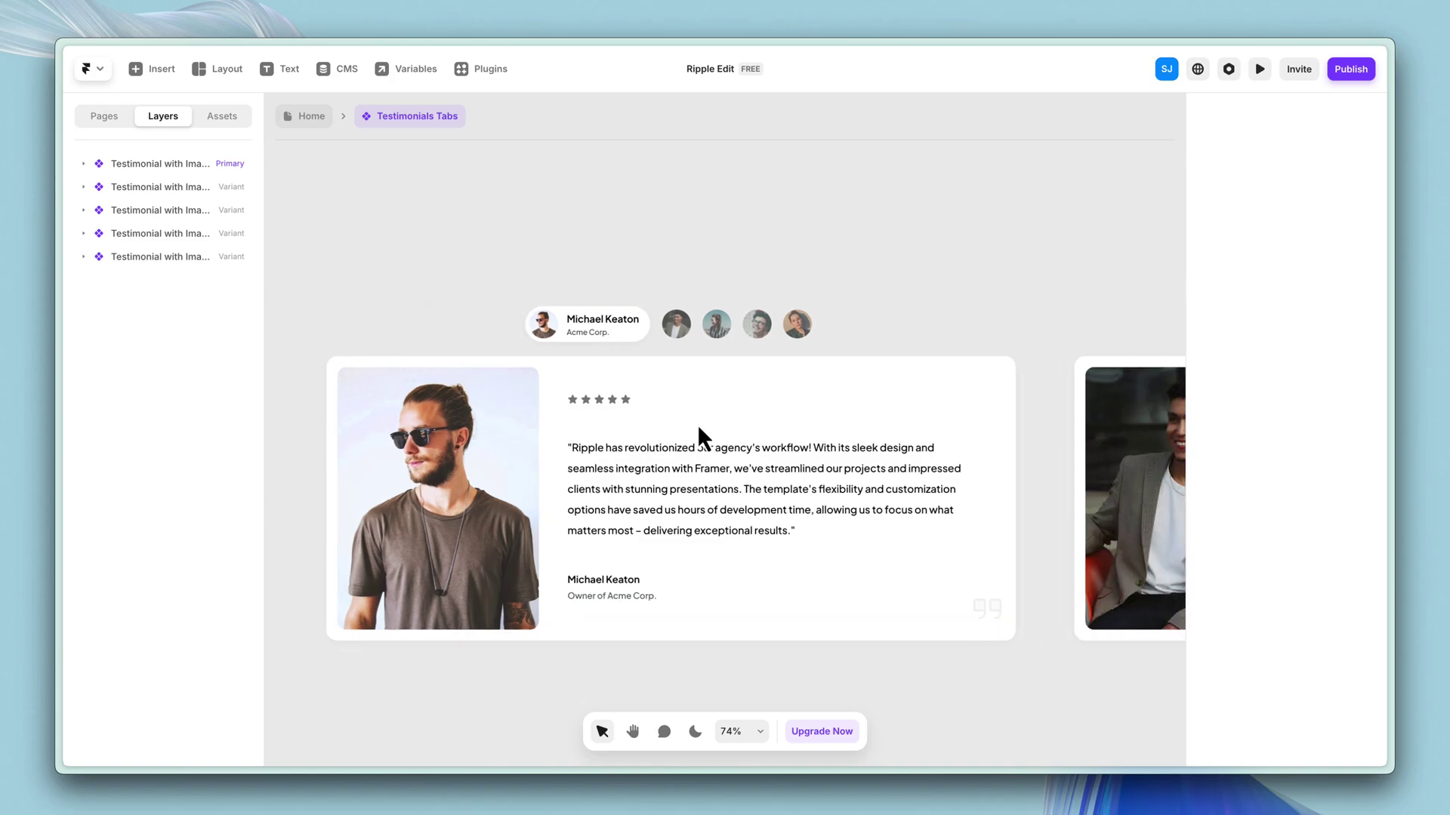
{"action": "left_click", "coordinate": [615, 487]}
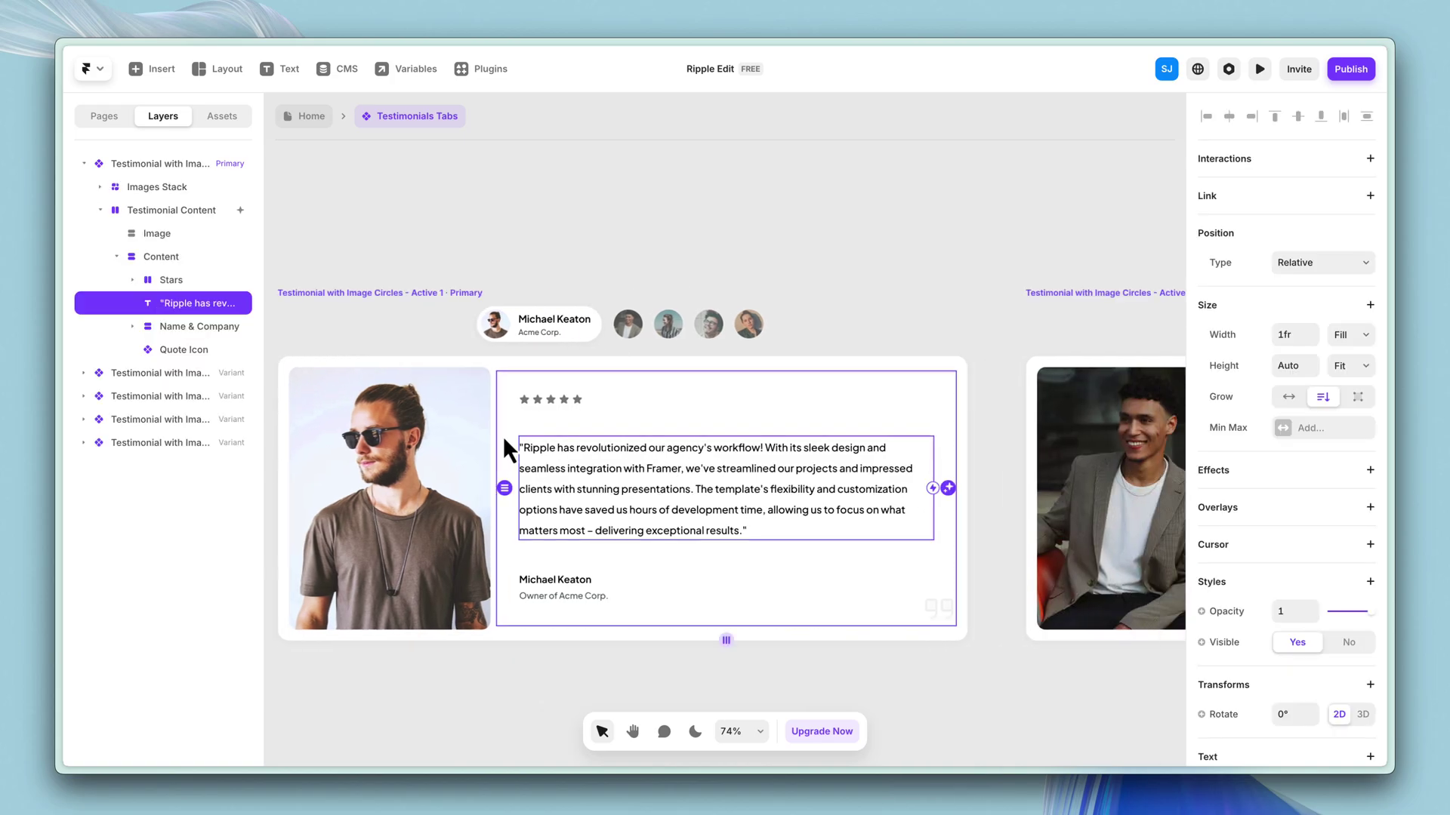
{"action": "double_click", "coordinate": [672, 465]}
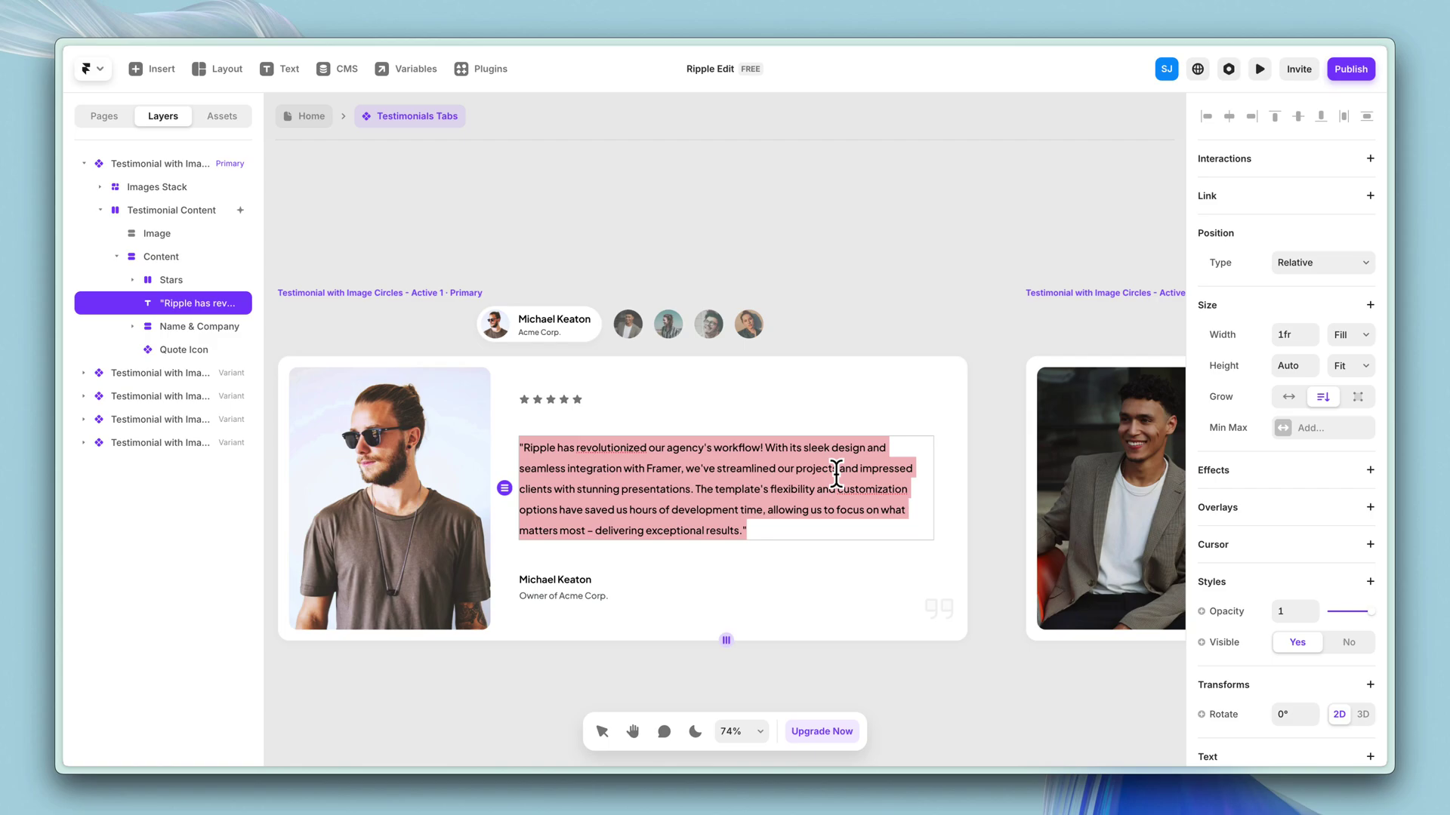
{"action": "key", "text": "Escape"}
Open the quote text in the second testimonial variant's card for editing, then leave the text editor.
{"action": "scroll", "coordinate": [791, 238], "scroll_direction": "down", "scroll_amount": 4}
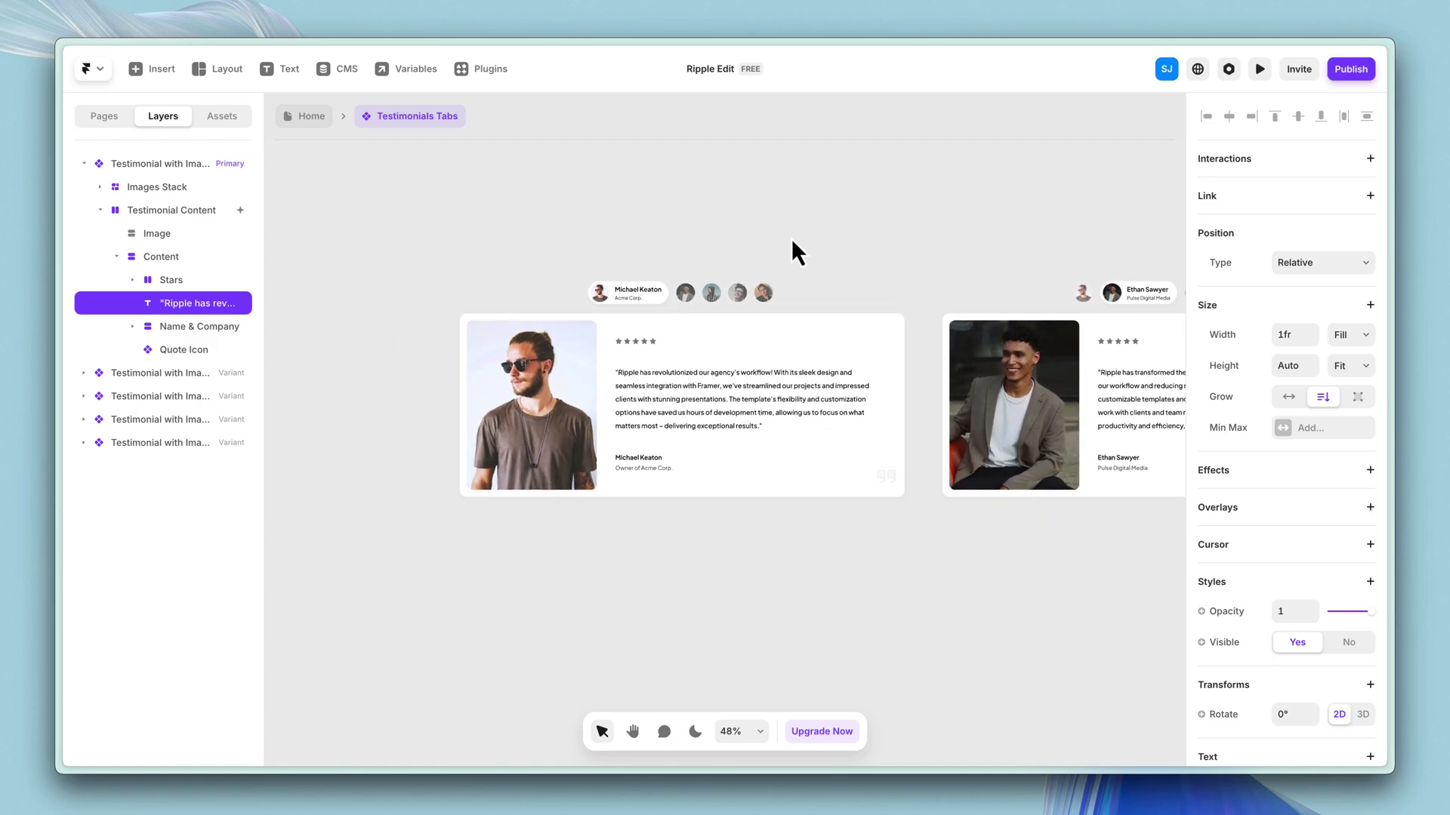
{"action": "scroll", "coordinate": [785, 240], "scroll_direction": "right", "scroll_amount": 3}
{"action": "scroll", "coordinate": [755, 257], "scroll_direction": "right", "scroll_amount": 3}
{"action": "scroll", "coordinate": [966, 298], "scroll_direction": "right", "scroll_amount": 3}
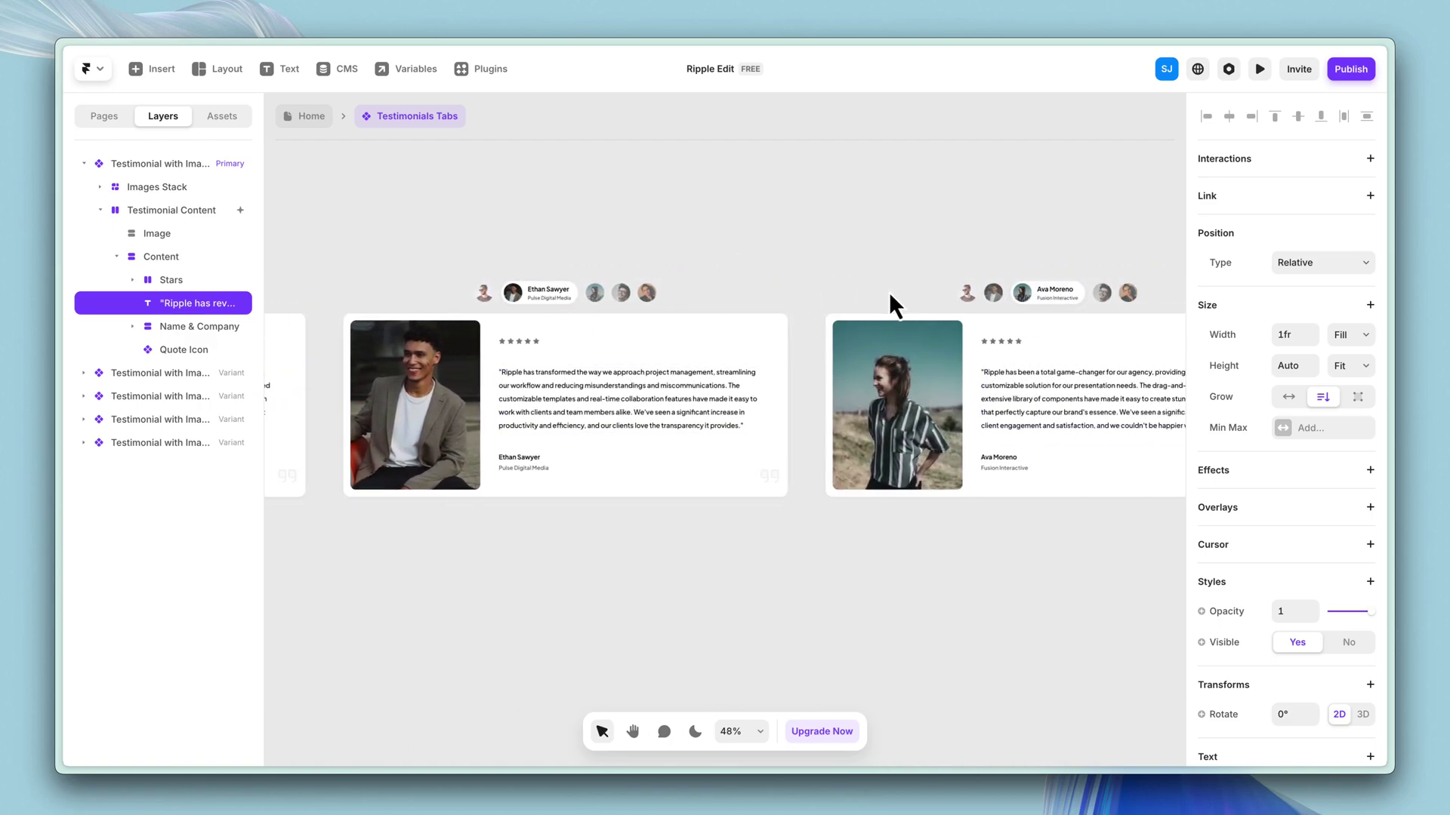
{"action": "scroll", "coordinate": [491, 279], "scroll_direction": "up", "scroll_amount": 4}
{"action": "scroll", "coordinate": [521, 317], "scroll_direction": "down", "scroll_amount": 4}
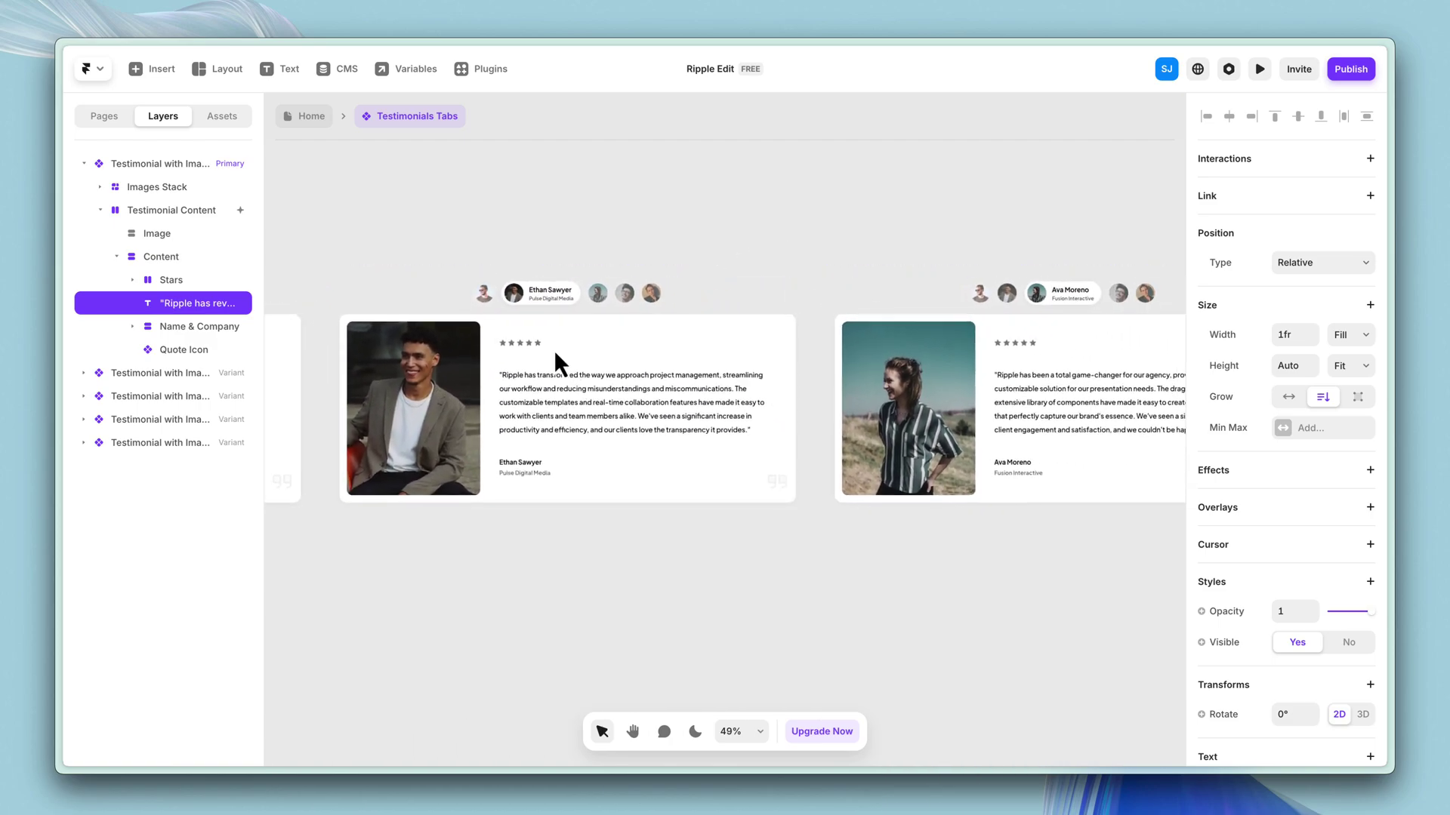
{"action": "left_click", "coordinate": [574, 382]}
{"action": "double_click", "coordinate": [574, 382]}
{"action": "key", "text": "Escape"}
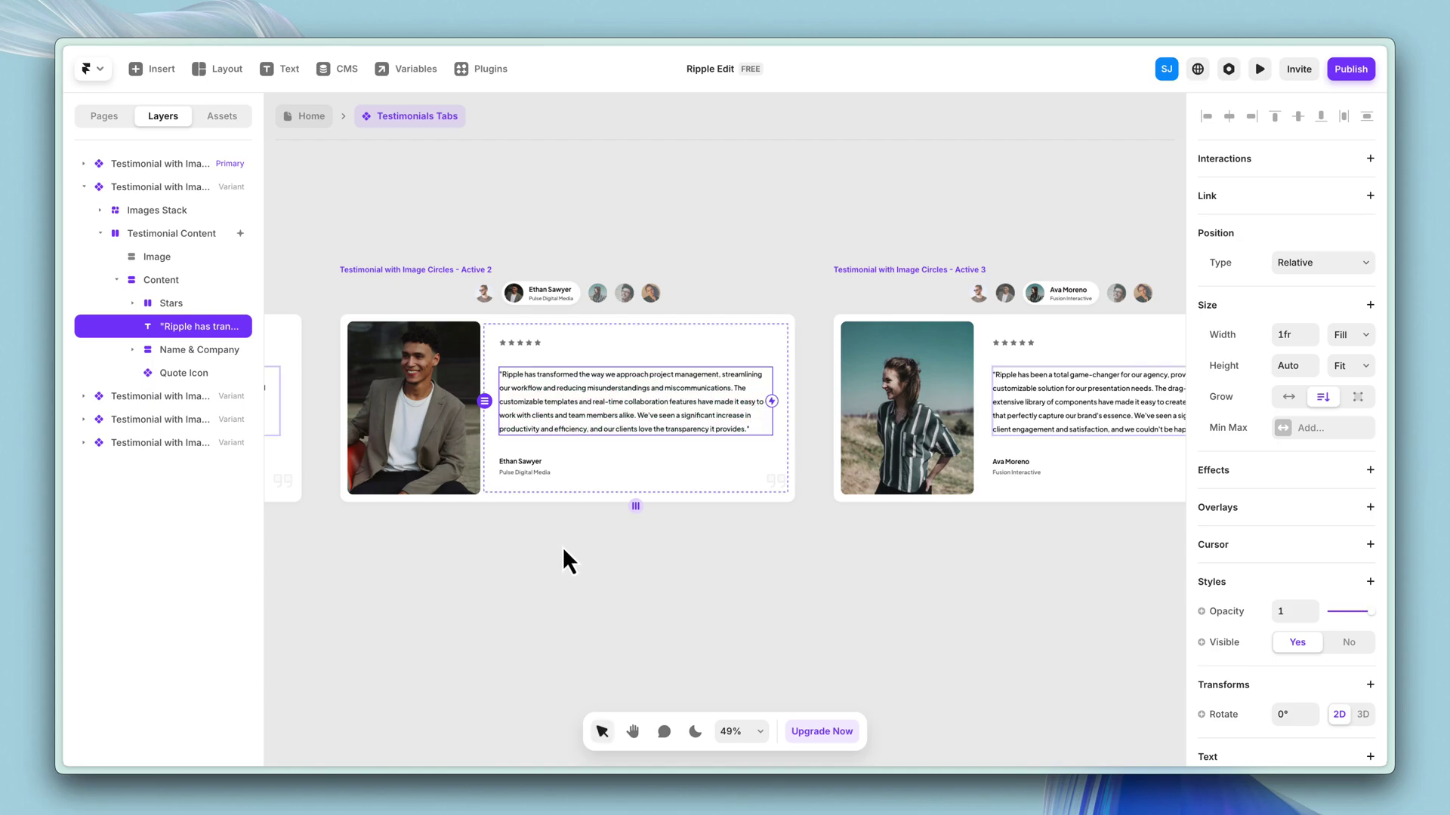
Select the client name beside the active avatar in the second variant and look over the remaining testimonial variants.
{"action": "scroll", "coordinate": [521, 284], "scroll_direction": "up", "scroll_amount": 5}
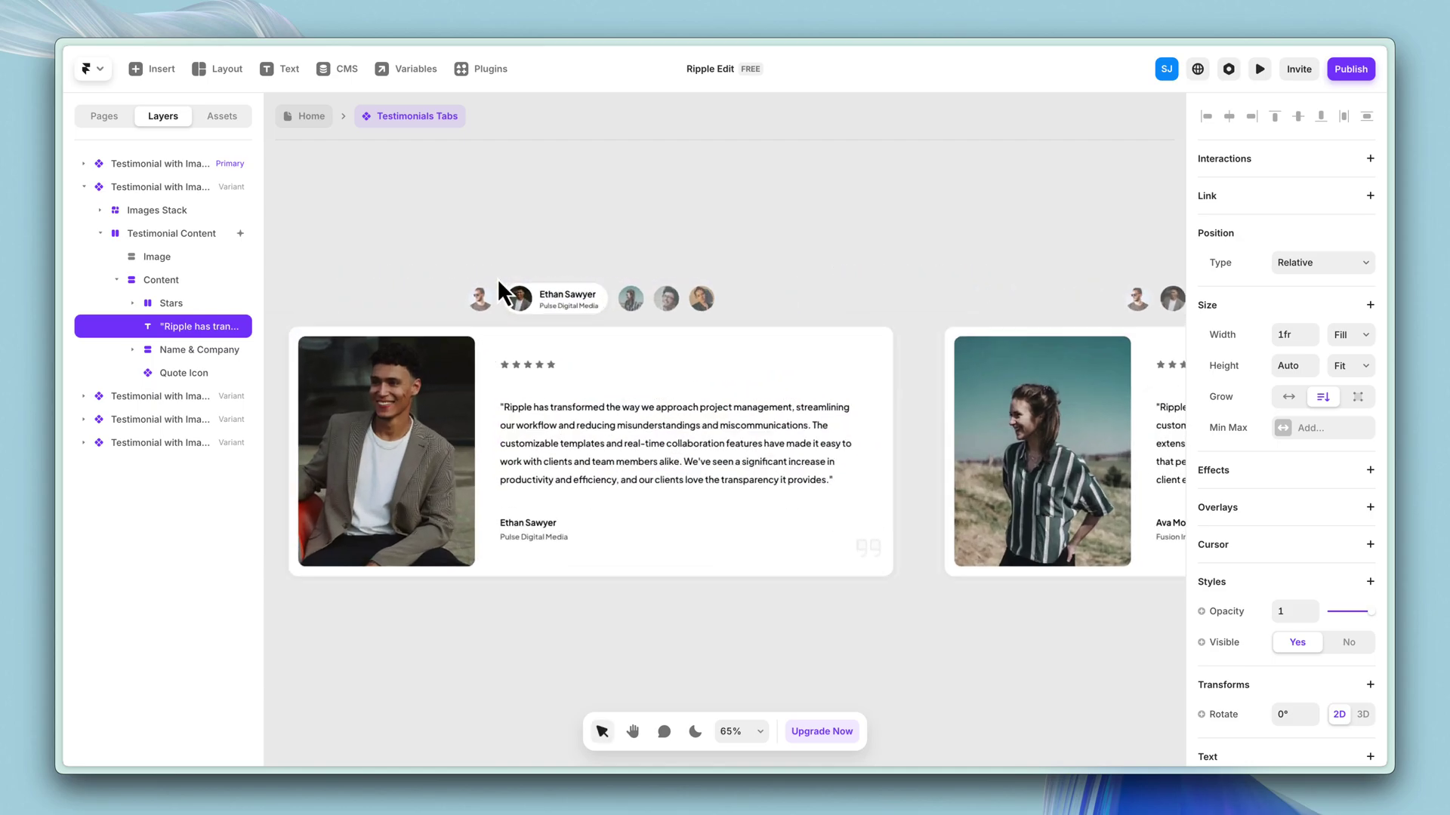
{"action": "left_click", "coordinate": [615, 314]}
{"action": "scroll", "coordinate": [615, 314], "scroll_direction": "down", "scroll_amount": 2}
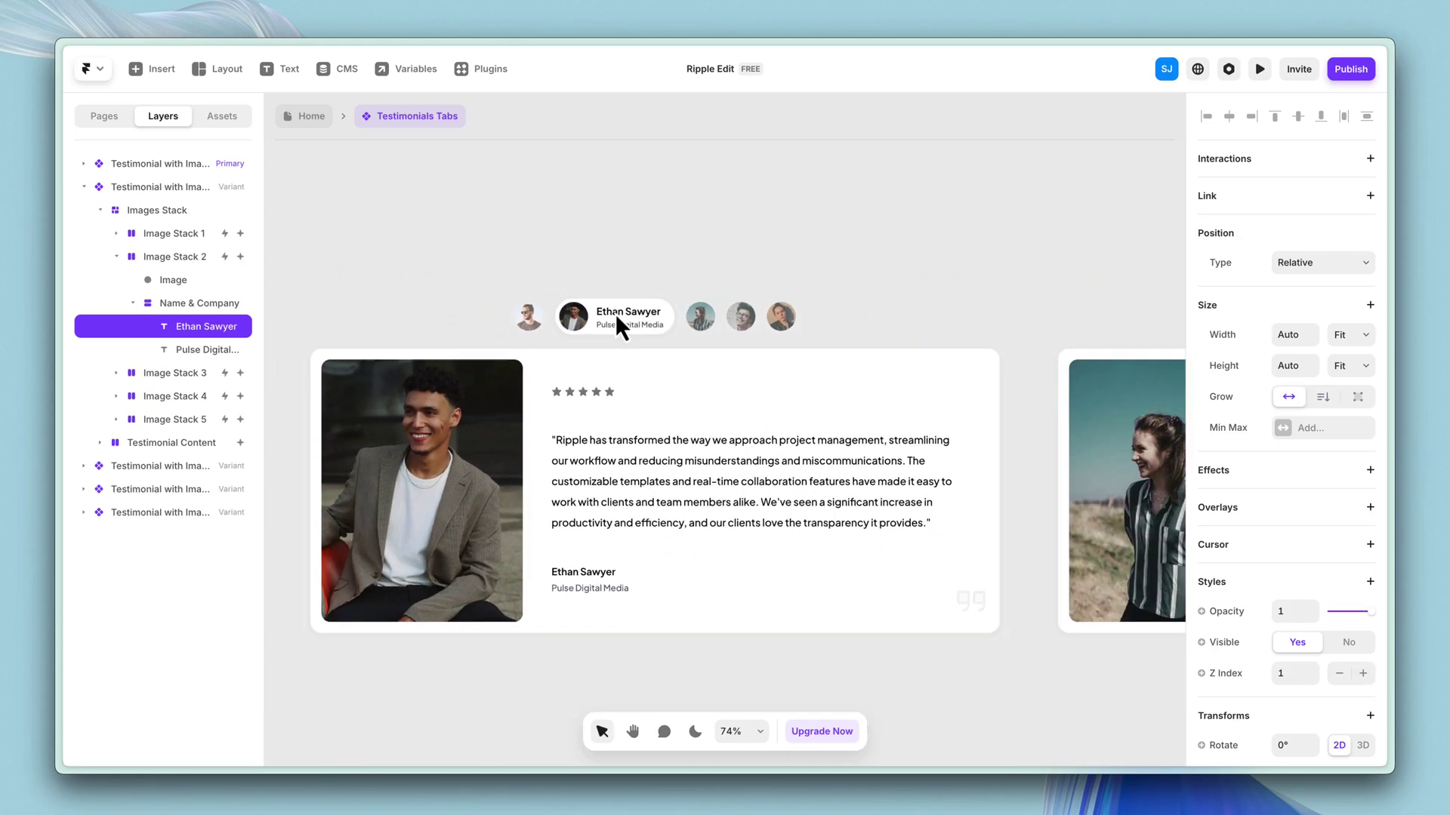
{"action": "scroll", "coordinate": [613, 314], "scroll_direction": "down", "scroll_amount": 3}
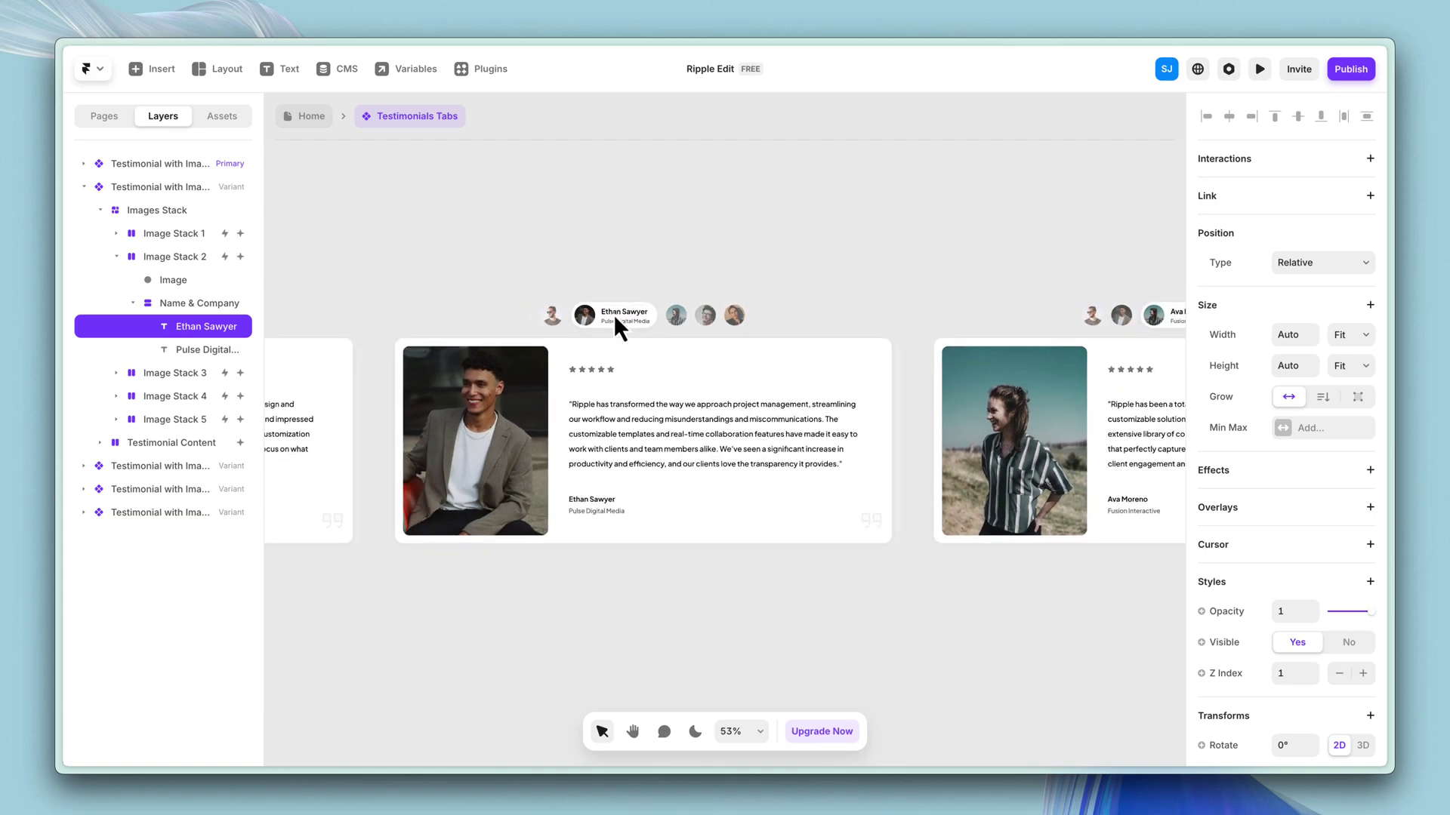
{"action": "scroll", "coordinate": [613, 314], "scroll_direction": "right", "scroll_amount": 10}
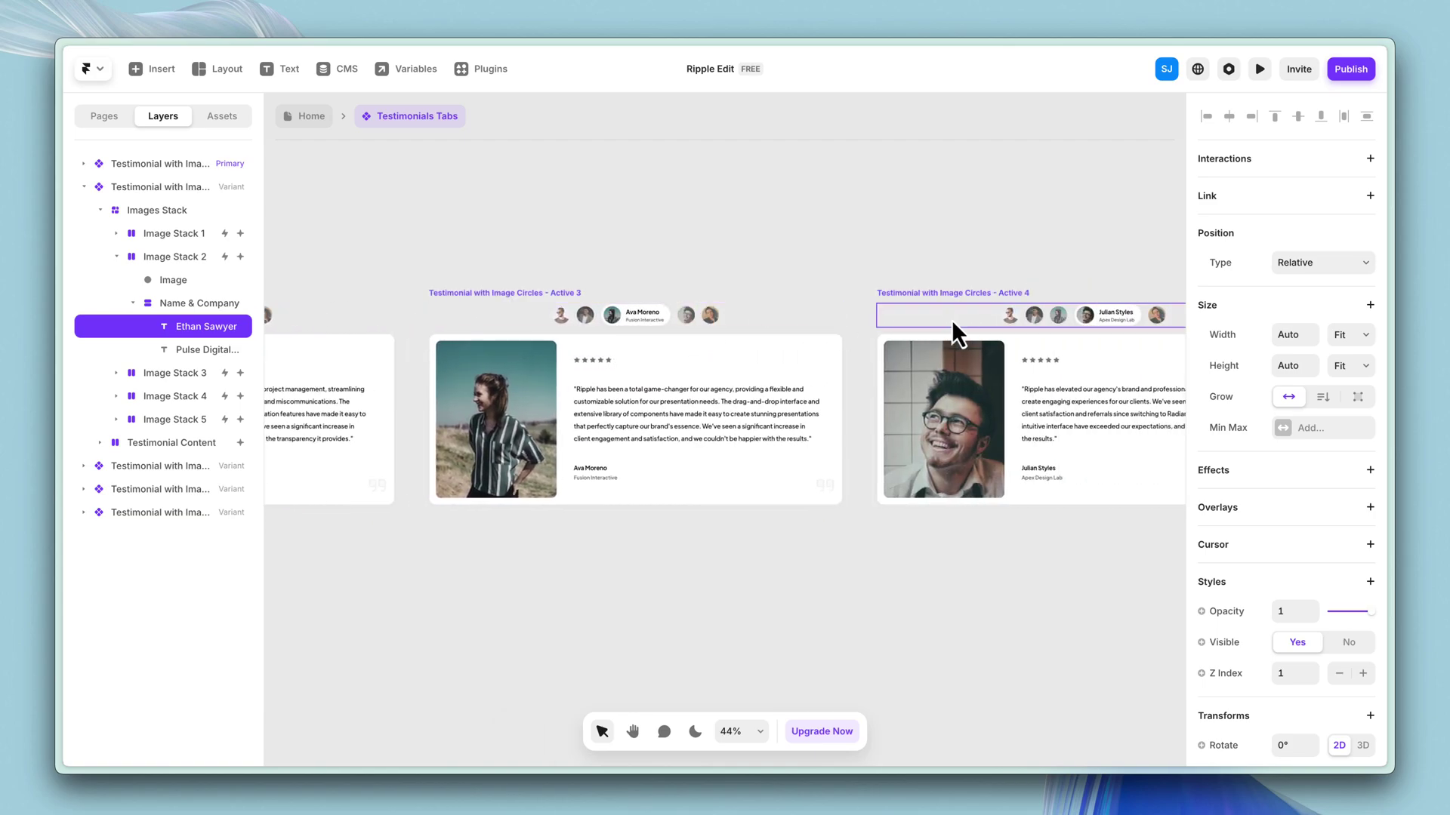
{"action": "scroll", "coordinate": [950, 320], "scroll_direction": "right", "scroll_amount": 5}
{"action": "scroll", "coordinate": [944, 321], "scroll_direction": "right", "scroll_amount": 10}
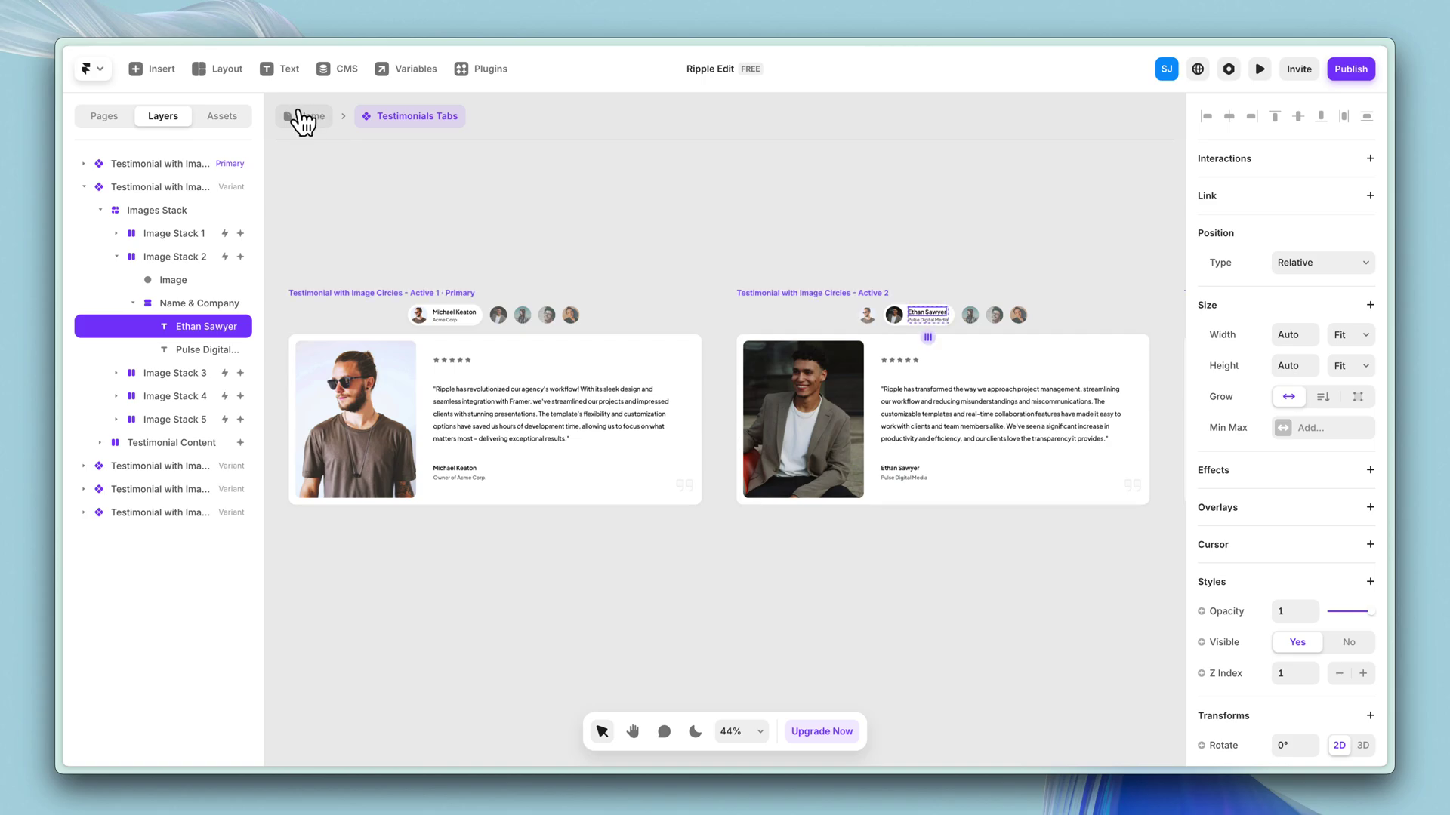
Return to the home page and open the desktop pricing section's component for editing.
{"action": "left_click", "coordinate": [306, 119]}
{"action": "scroll", "coordinate": [701, 293], "scroll_direction": "up", "scroll_amount": 2}
{"action": "scroll", "coordinate": [701, 293], "scroll_direction": "down", "scroll_amount": 5}
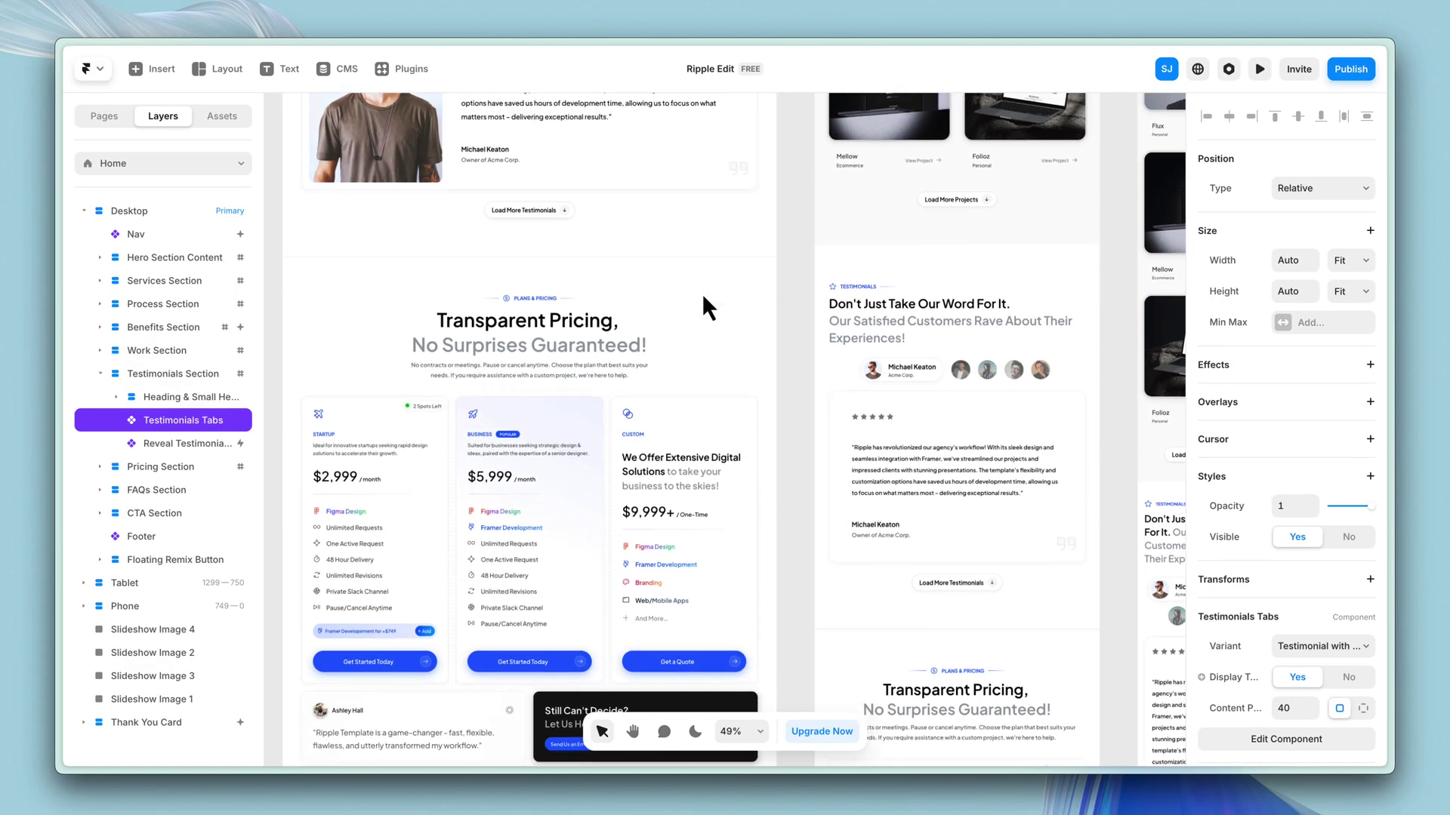
{"action": "scroll", "coordinate": [700, 292], "scroll_direction": "left", "scroll_amount": 3}
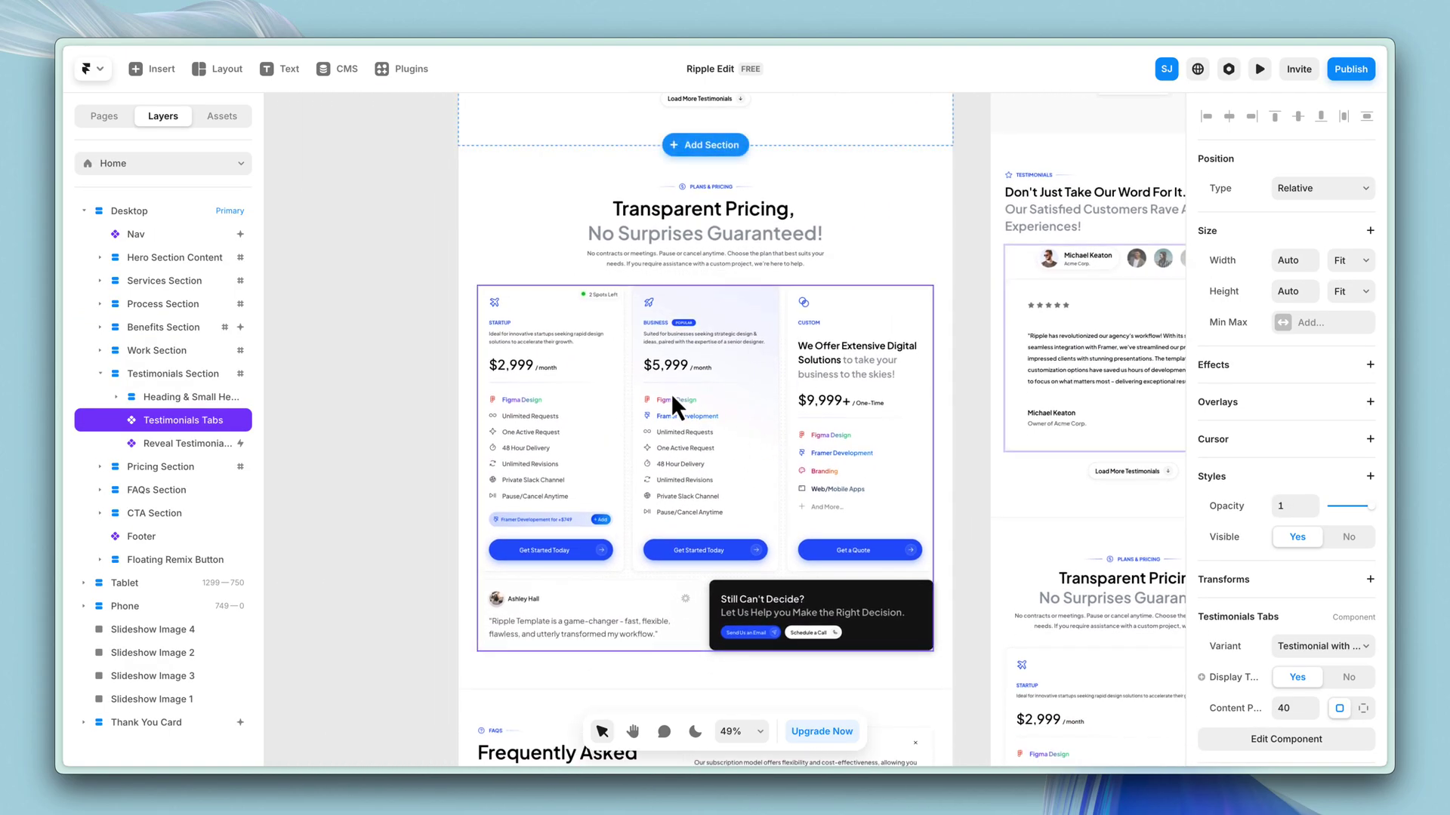
{"action": "double_click", "coordinate": [674, 383]}
{"action": "scroll", "coordinate": [676, 379], "scroll_direction": "down", "scroll_amount": 3}
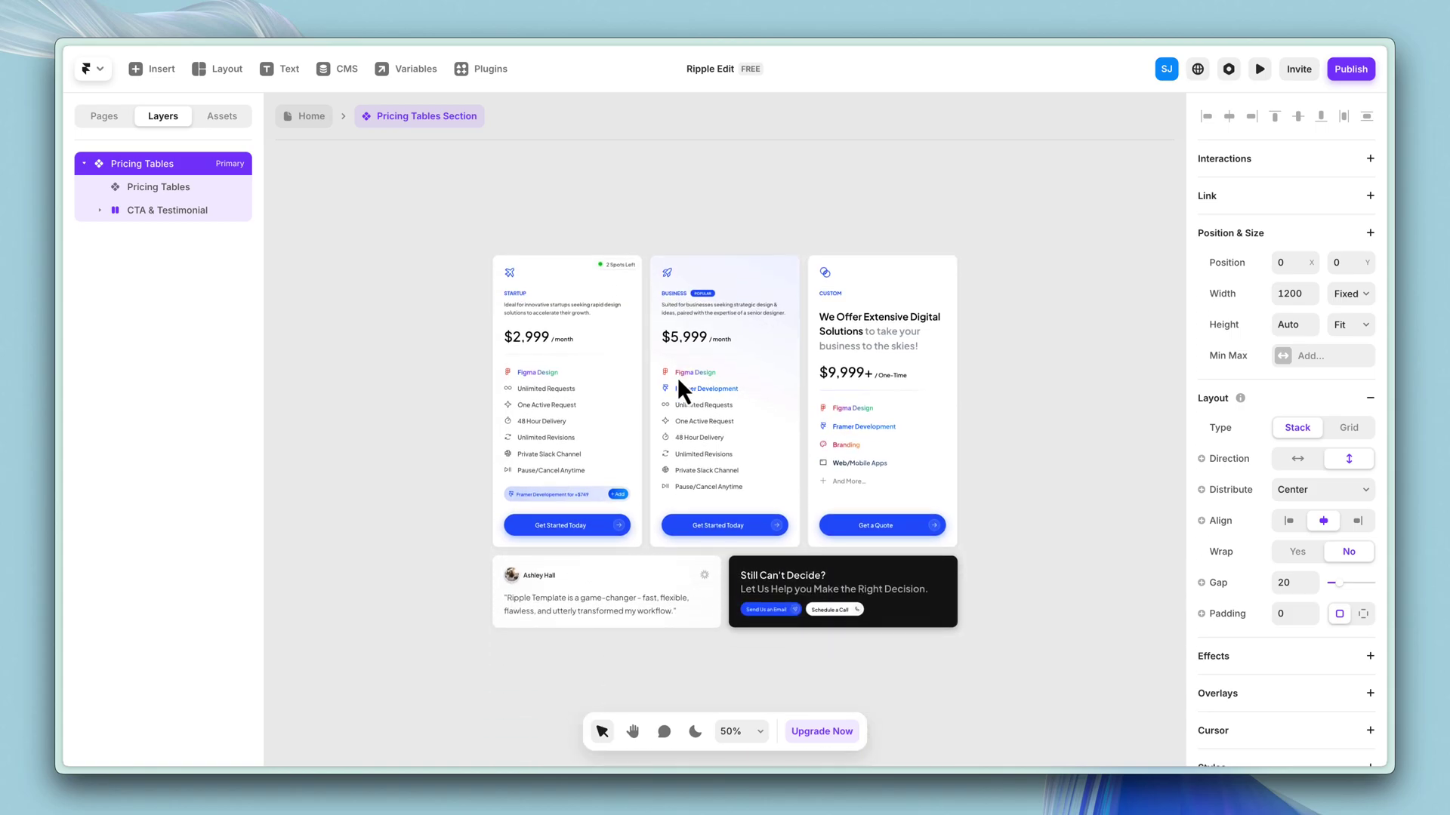
Try replacing the testimonial quote below the pricing cards with "to change its content".
{"action": "scroll", "coordinate": [632, 492], "scroll_direction": "down", "scroll_amount": 2}
{"action": "left_click", "coordinate": [557, 504]}
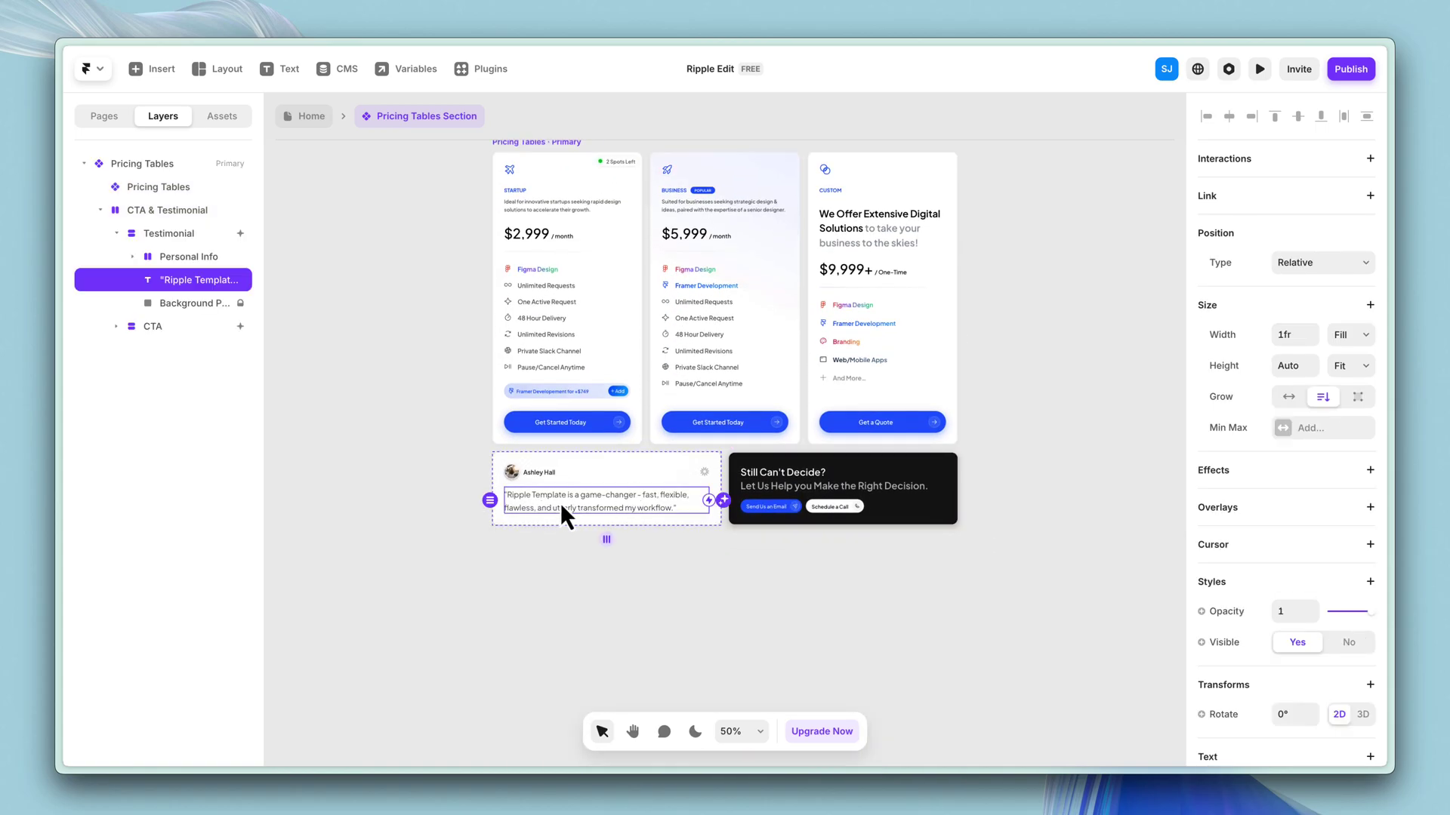
{"action": "double_click", "coordinate": [538, 495]}
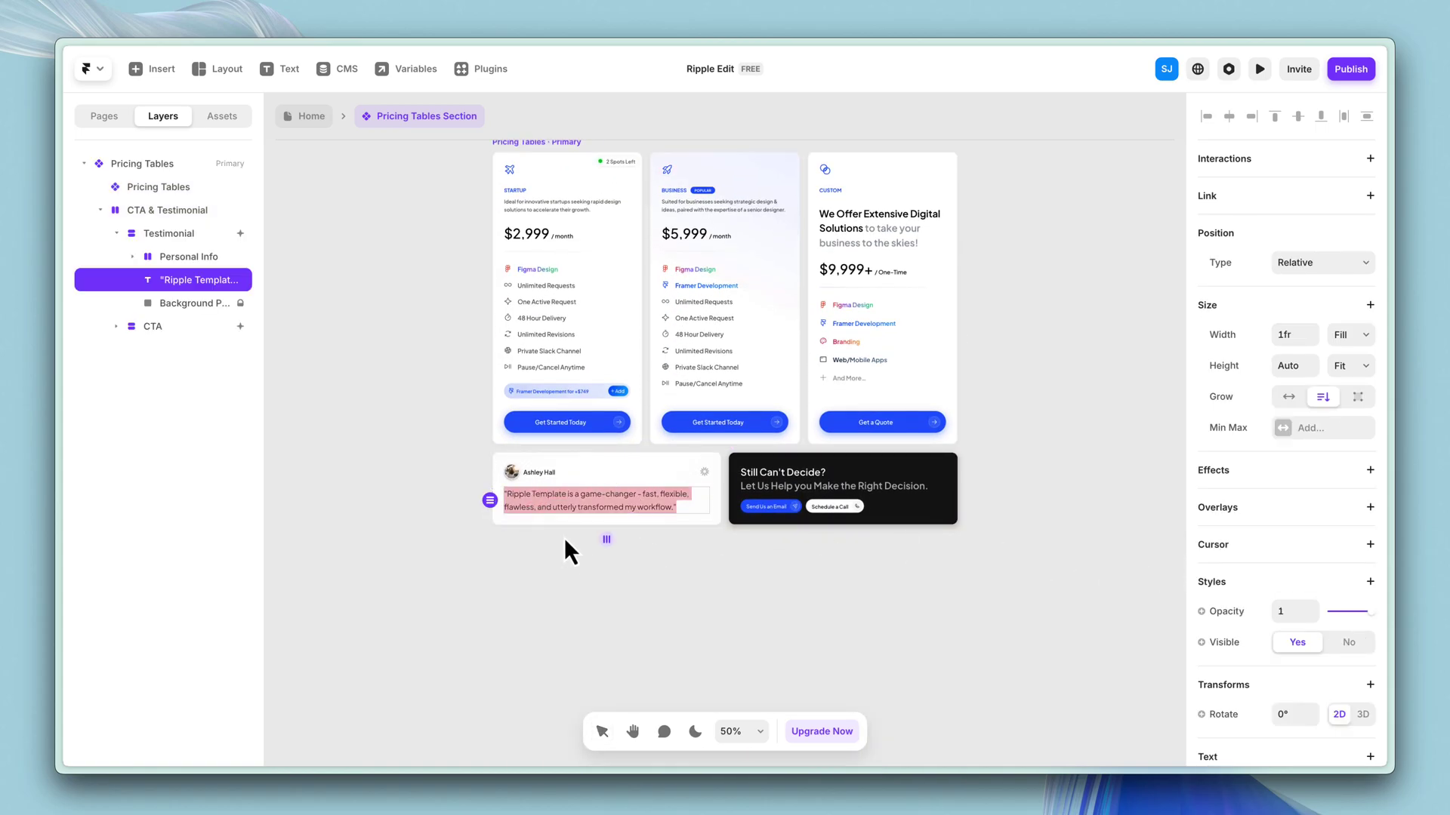
{"action": "scroll", "coordinate": [561, 529], "scroll_direction": "up", "scroll_amount": 3}
{"action": "scroll", "coordinate": [559, 521], "scroll_direction": "up", "scroll_amount": 1}
{"action": "type", "text": "to change its content"}
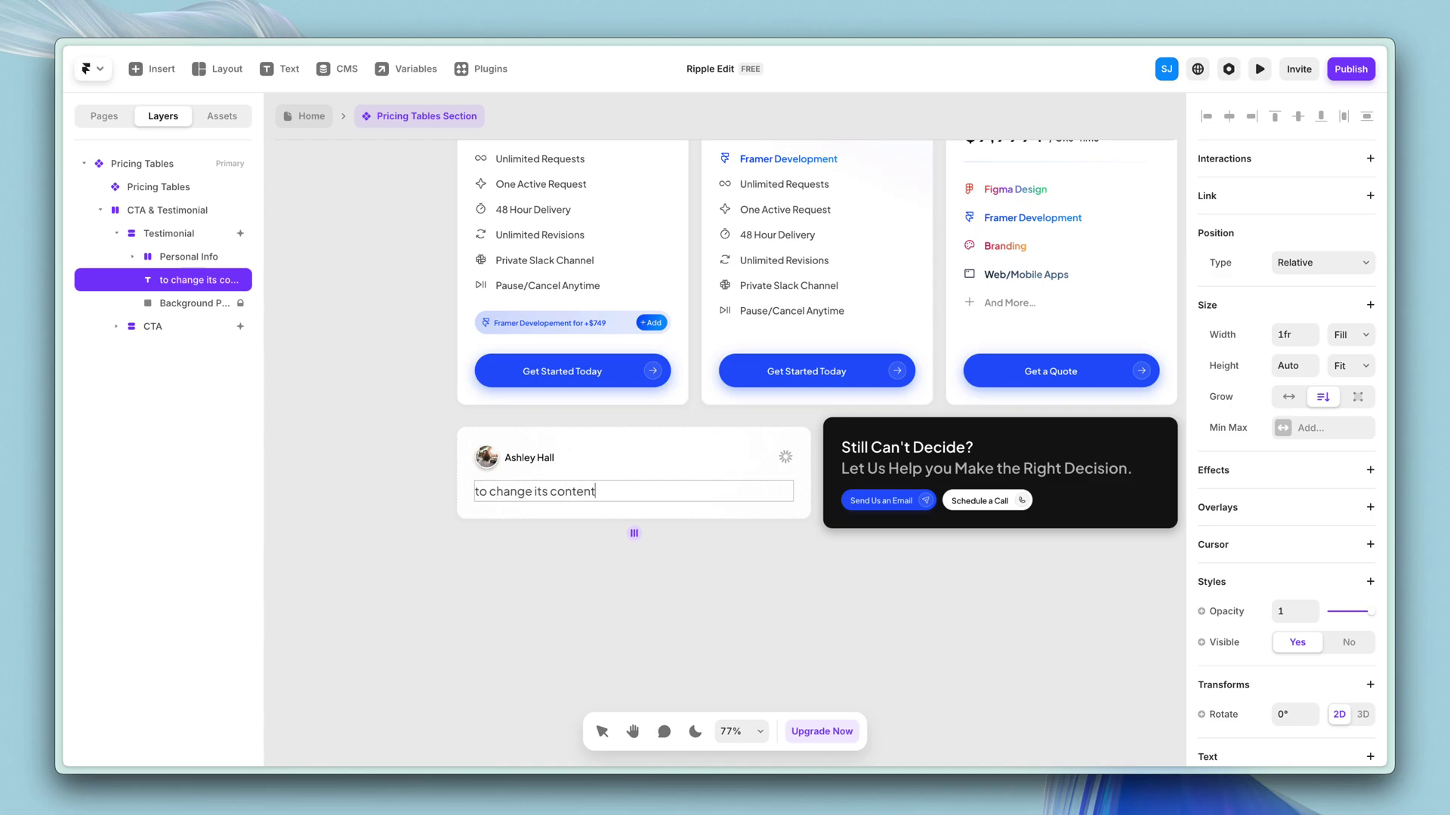
{"action": "key", "text": "Escape"}
{"action": "left_click", "coordinate": [378, 460]}
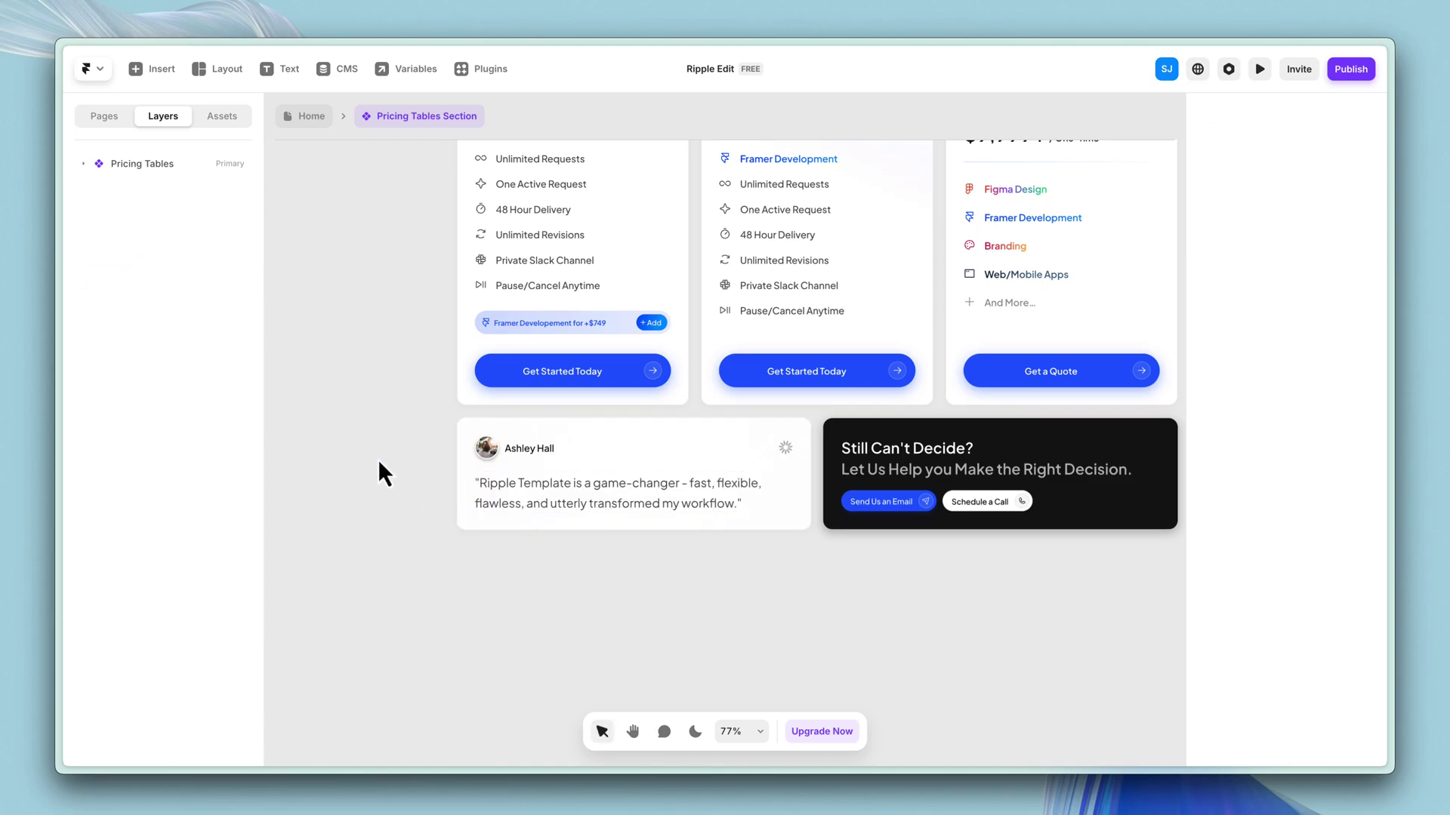
Open the nested Pricing Tables component containing the Startup, Business and Custom plan cards.
{"action": "scroll", "coordinate": [378, 460], "scroll_direction": "up", "scroll_amount": 5}
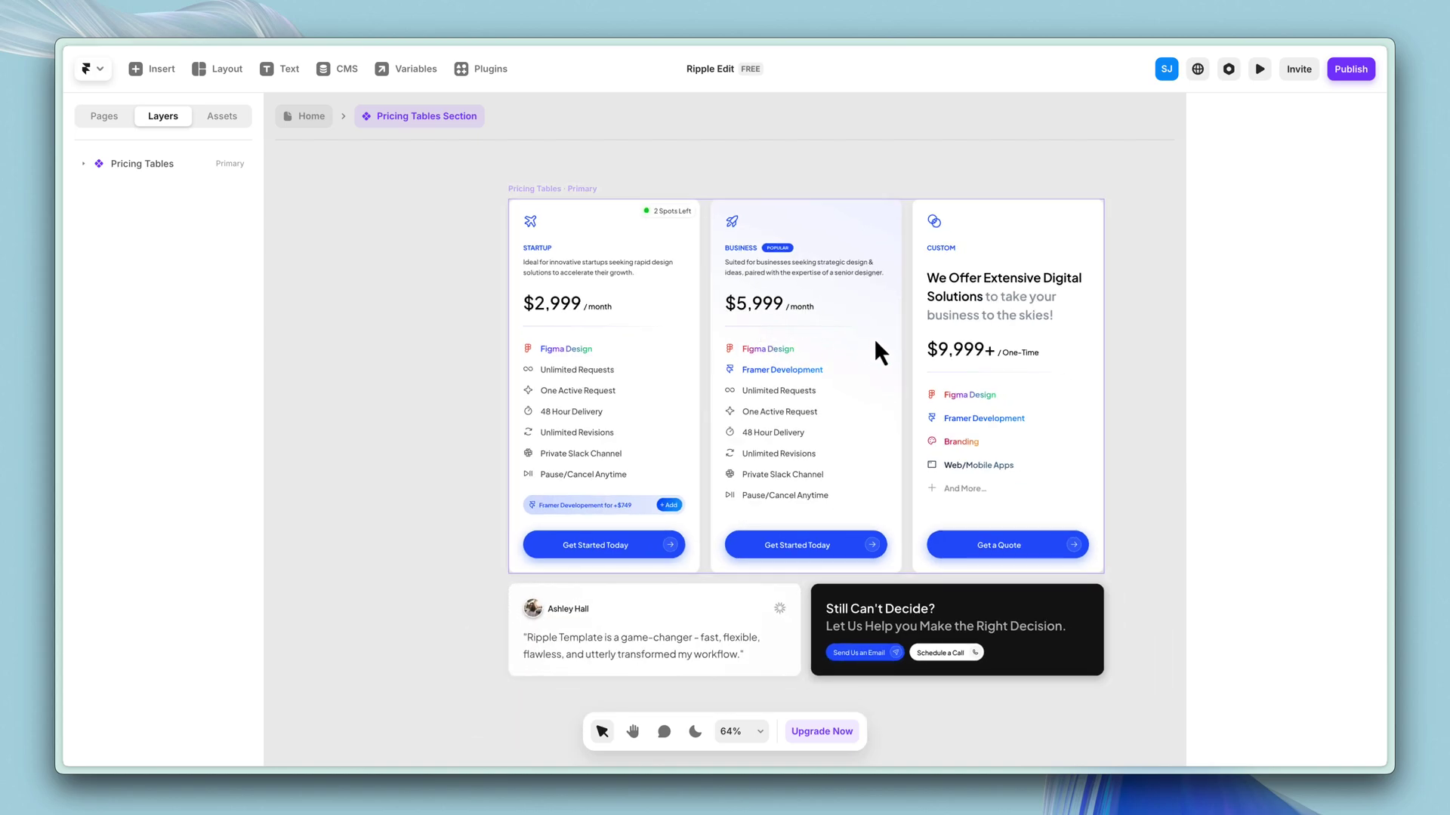
{"action": "double_click", "coordinate": [846, 326]}
{"action": "scroll", "coordinate": [838, 325], "scroll_direction": "down", "scroll_amount": 3}
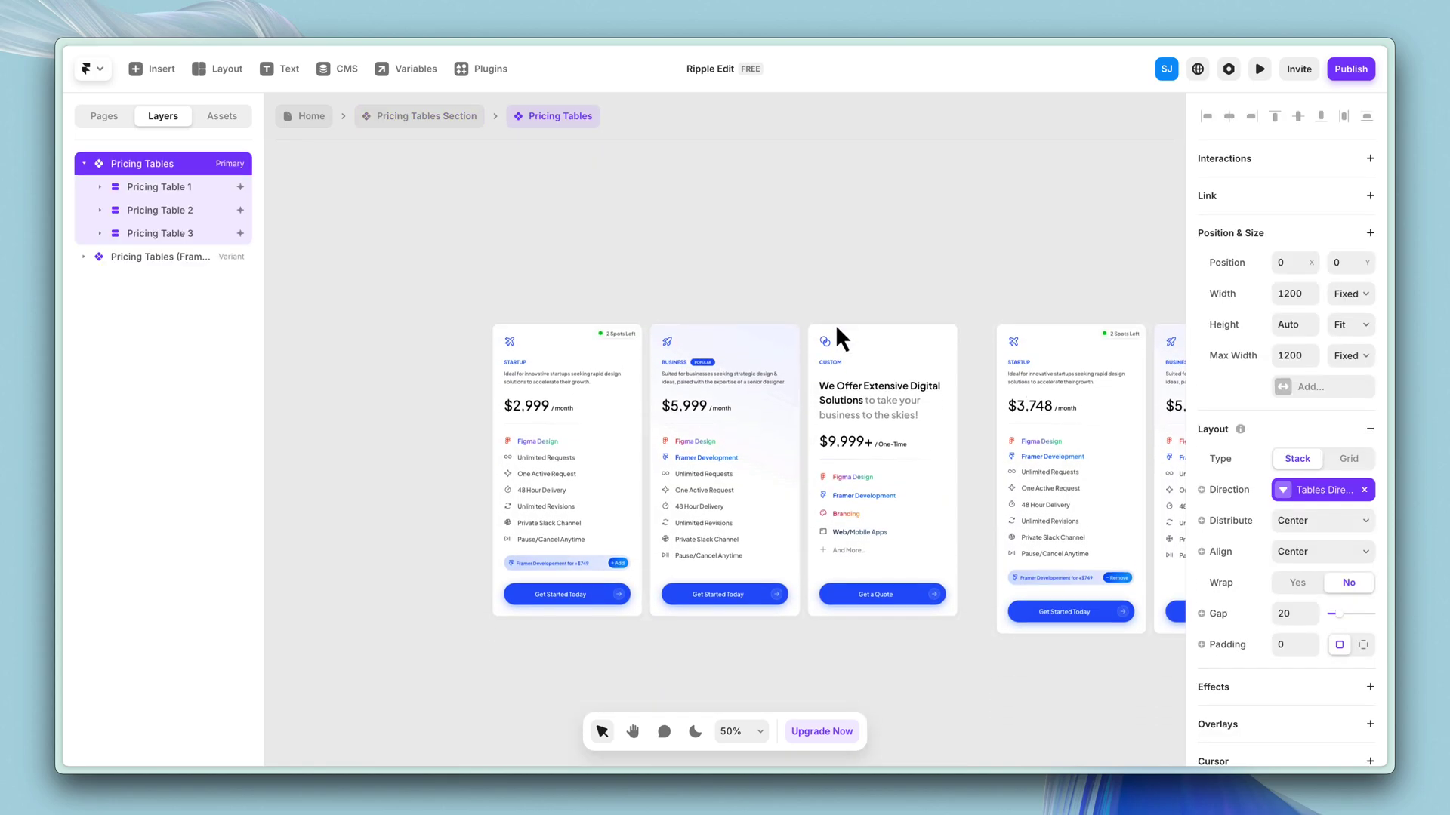
{"action": "scroll", "coordinate": [493, 323], "scroll_direction": "up", "scroll_amount": 5}
{"action": "scroll", "coordinate": [495, 323], "scroll_direction": "up", "scroll_amount": 1}
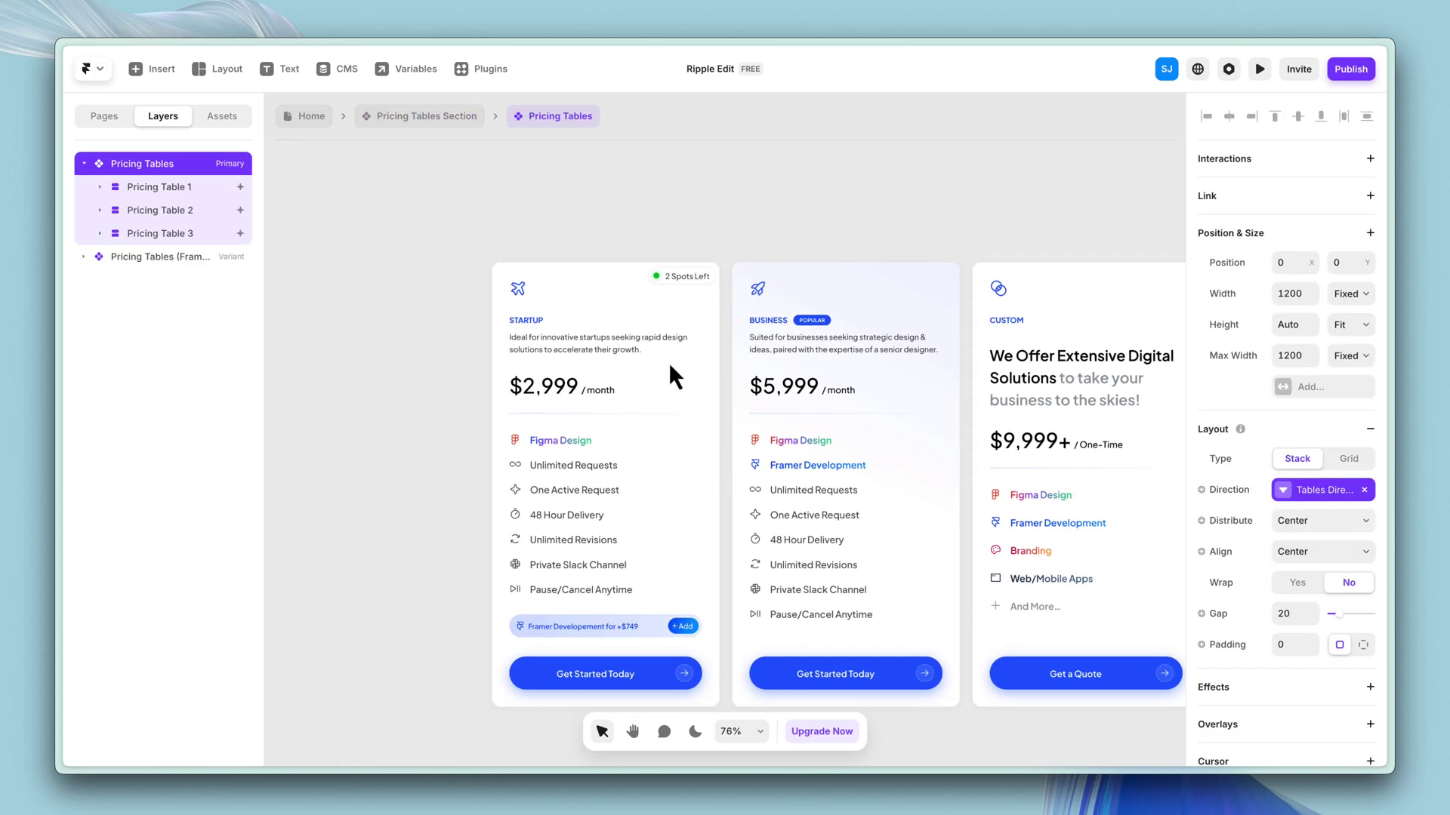
Compare the two pricing variants and inspect the interaction on the Startup card's Add button in the primary variant.
{"action": "left_click", "coordinate": [398, 336]}
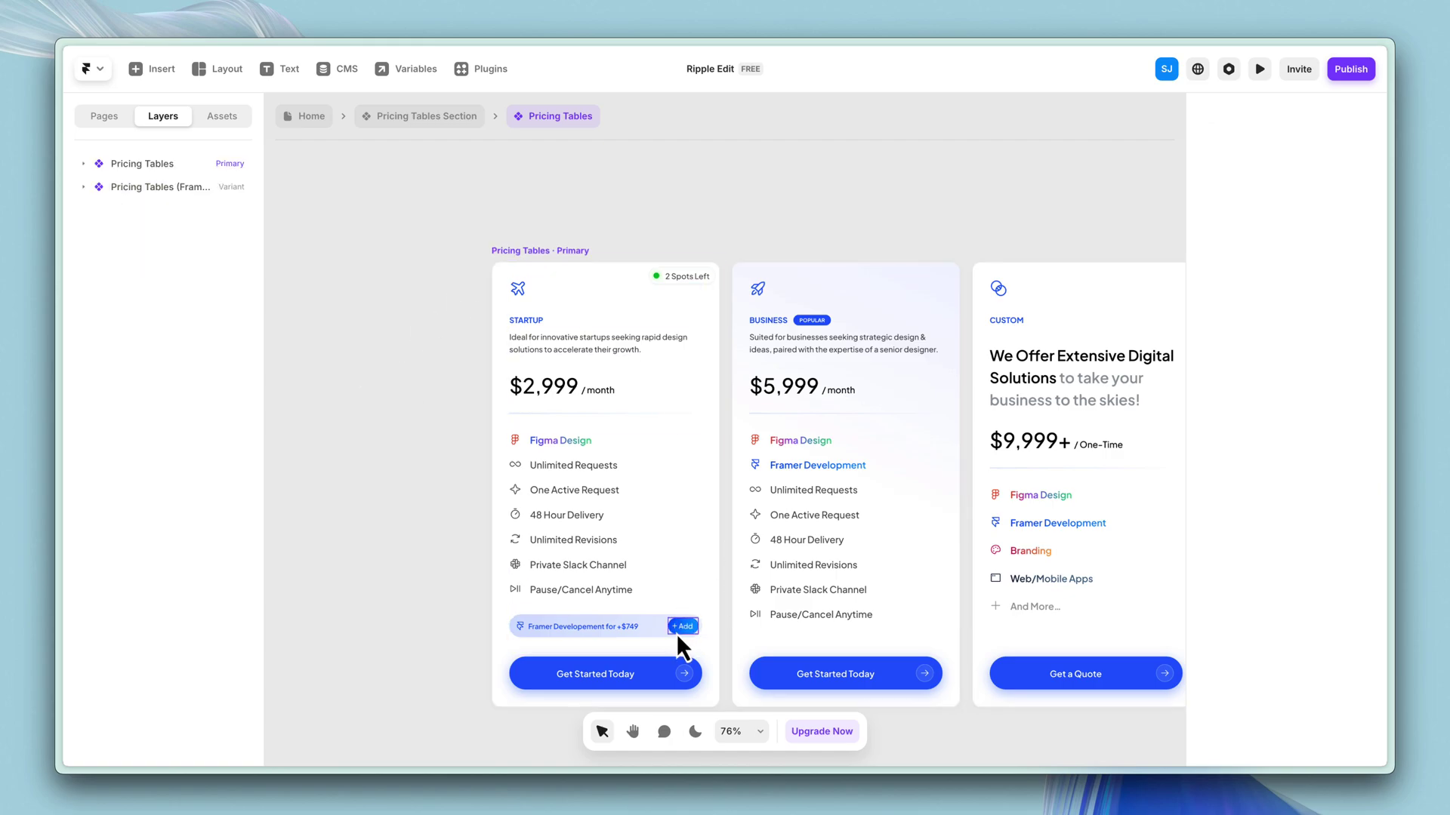
{"action": "scroll", "coordinate": [677, 633], "scroll_direction": "down", "scroll_amount": 5}
{"action": "scroll", "coordinate": [672, 616], "scroll_direction": "down", "scroll_amount": 1}
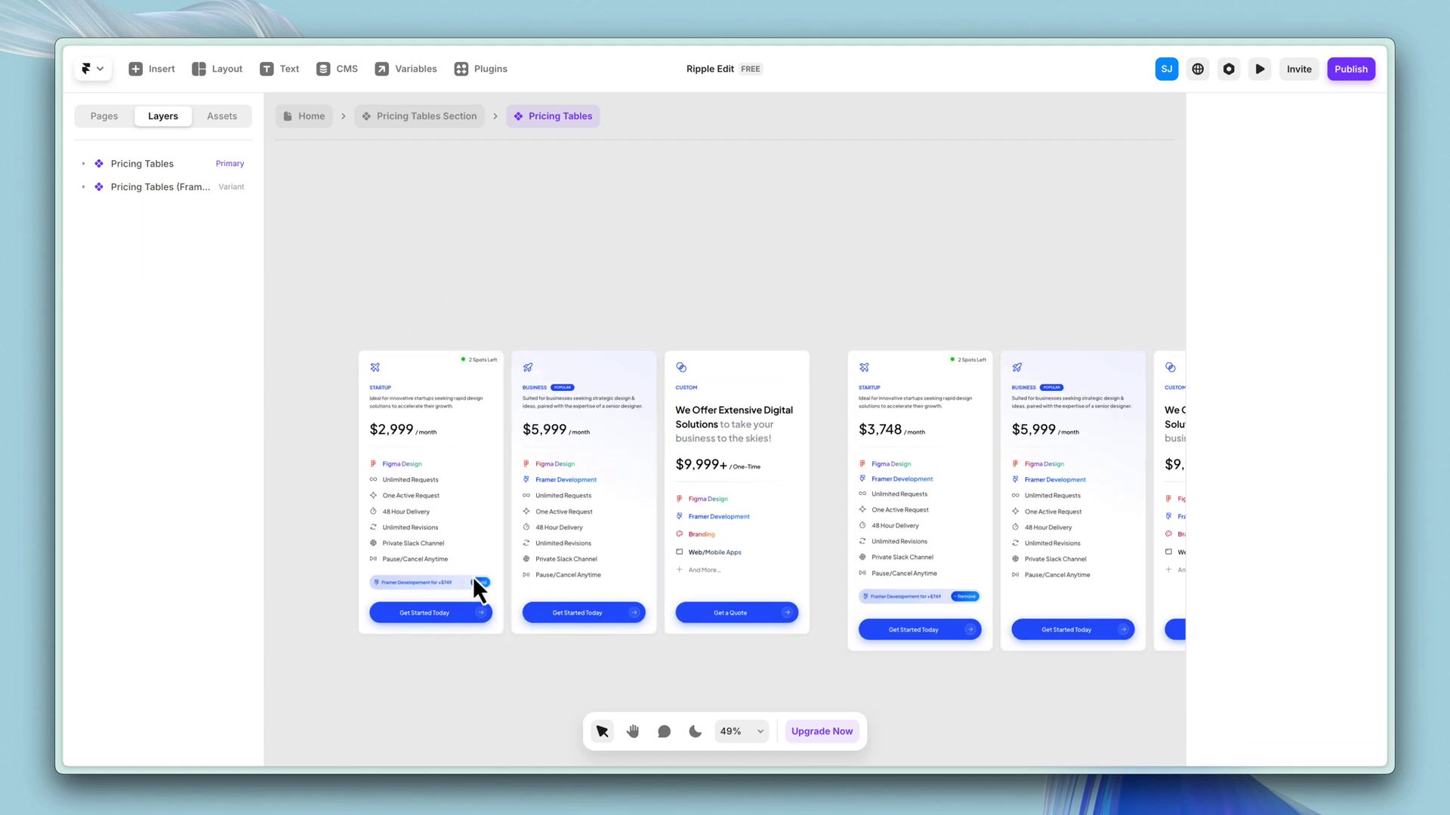
{"action": "left_click", "coordinate": [864, 363]}
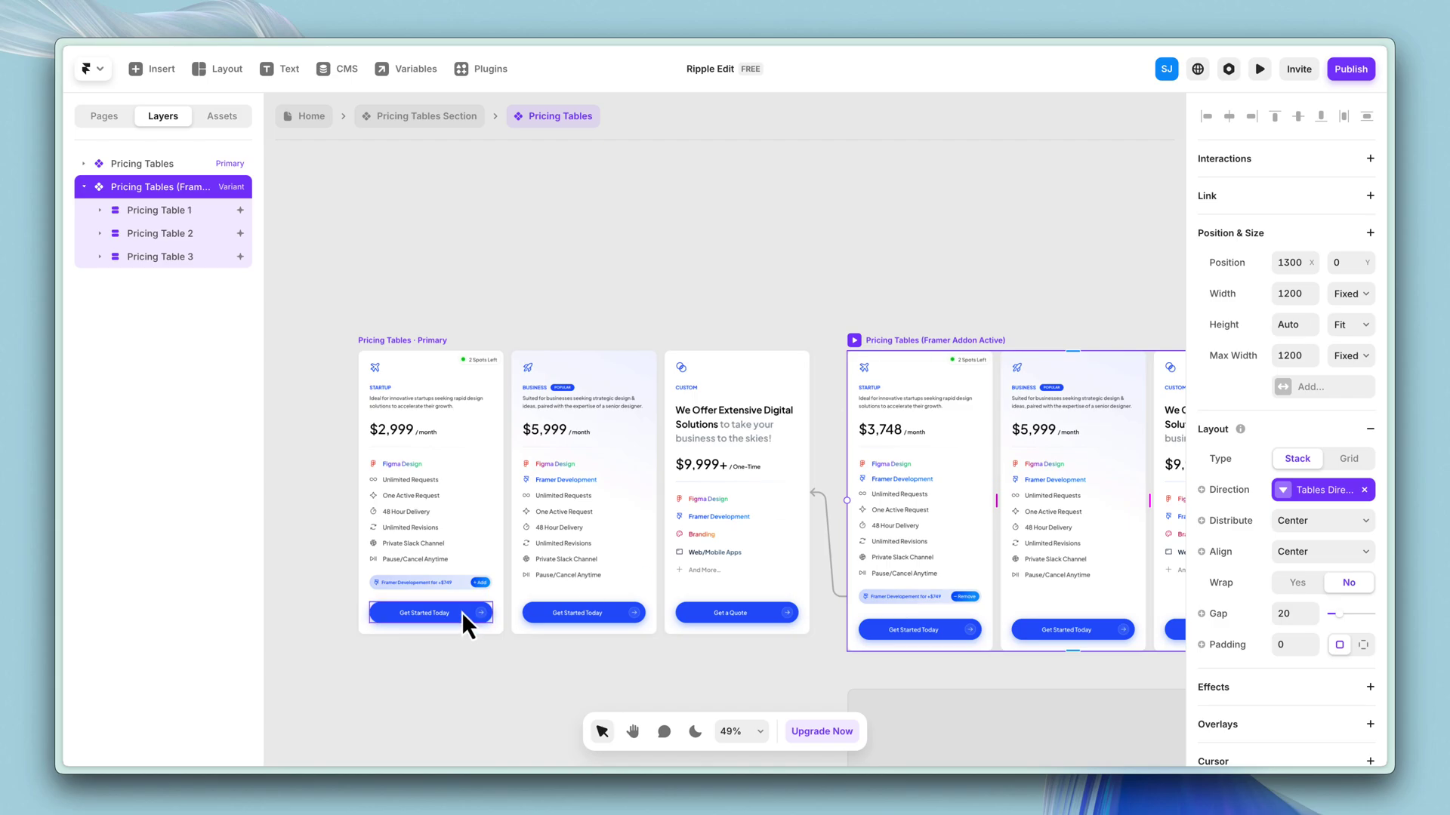
{"action": "scroll", "coordinate": [460, 611], "scroll_direction": "up", "scroll_amount": 2}
{"action": "left_click", "coordinate": [482, 586]}
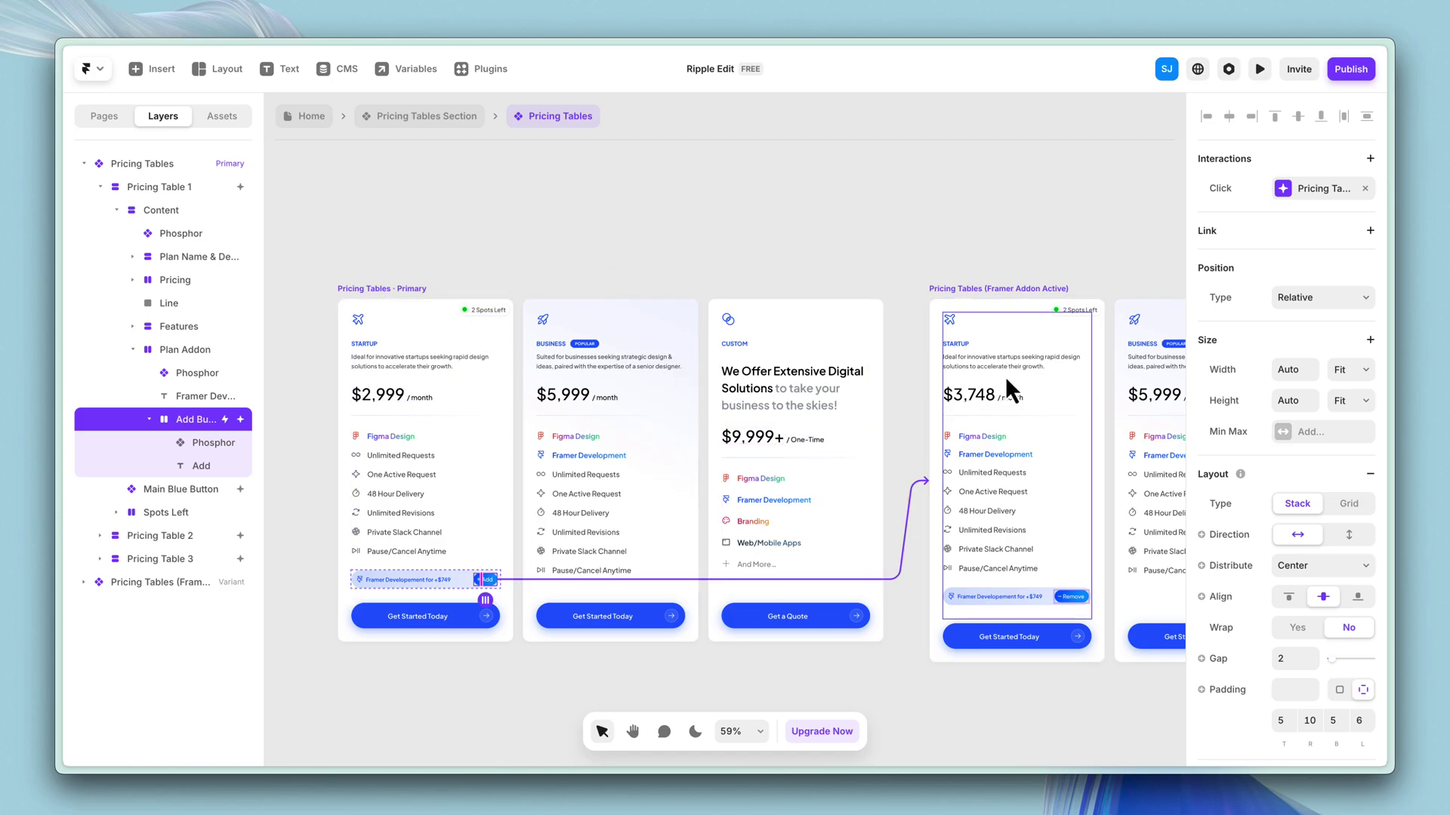
Inspect the $2,999 and hidden $3,748 price layers of the primary Startup card, including the $3,748 layer's position type options.
{"action": "left_click", "coordinate": [370, 392]}
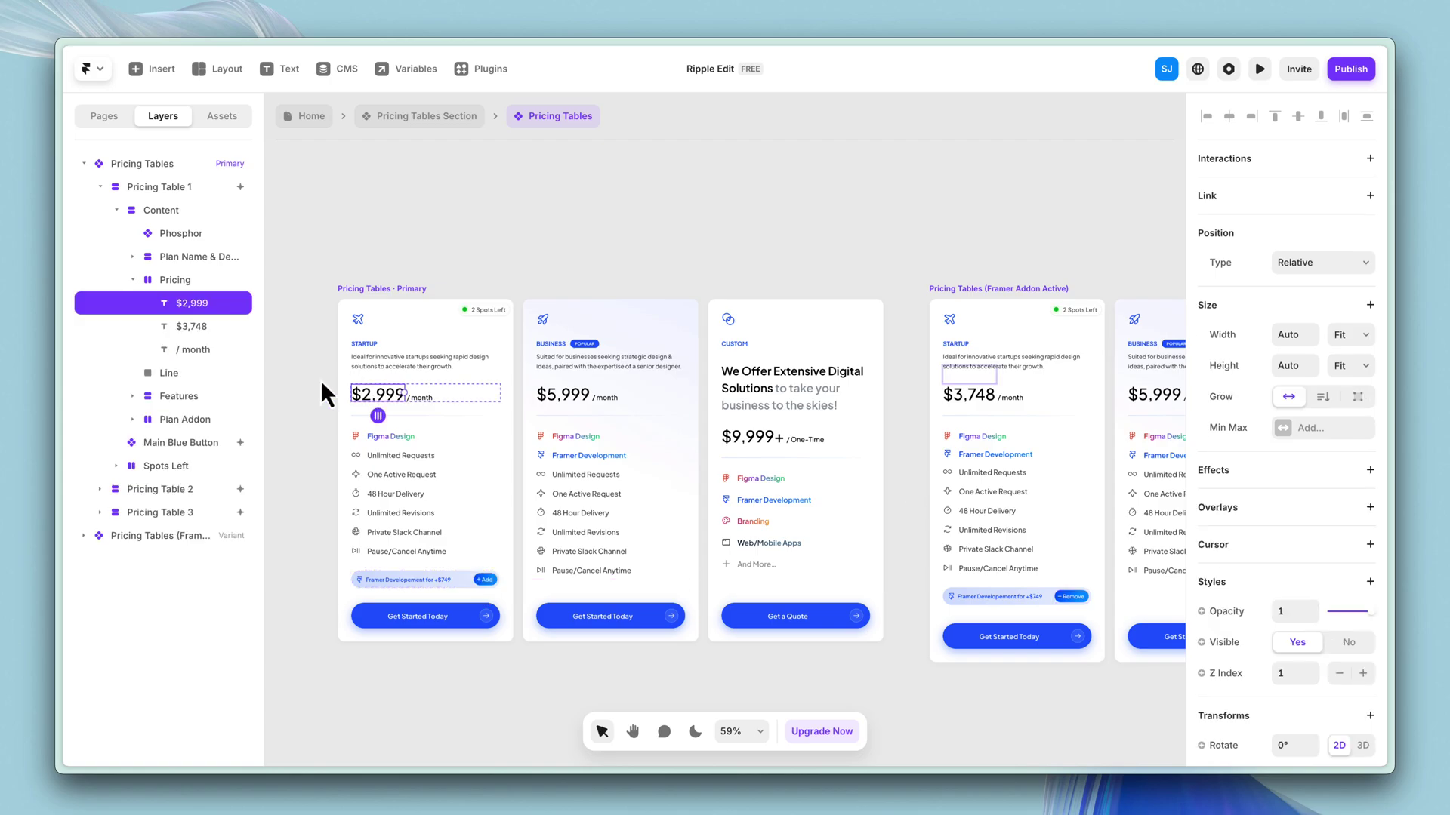
{"action": "scroll", "coordinate": [320, 379], "scroll_direction": "up", "scroll_amount": 5}
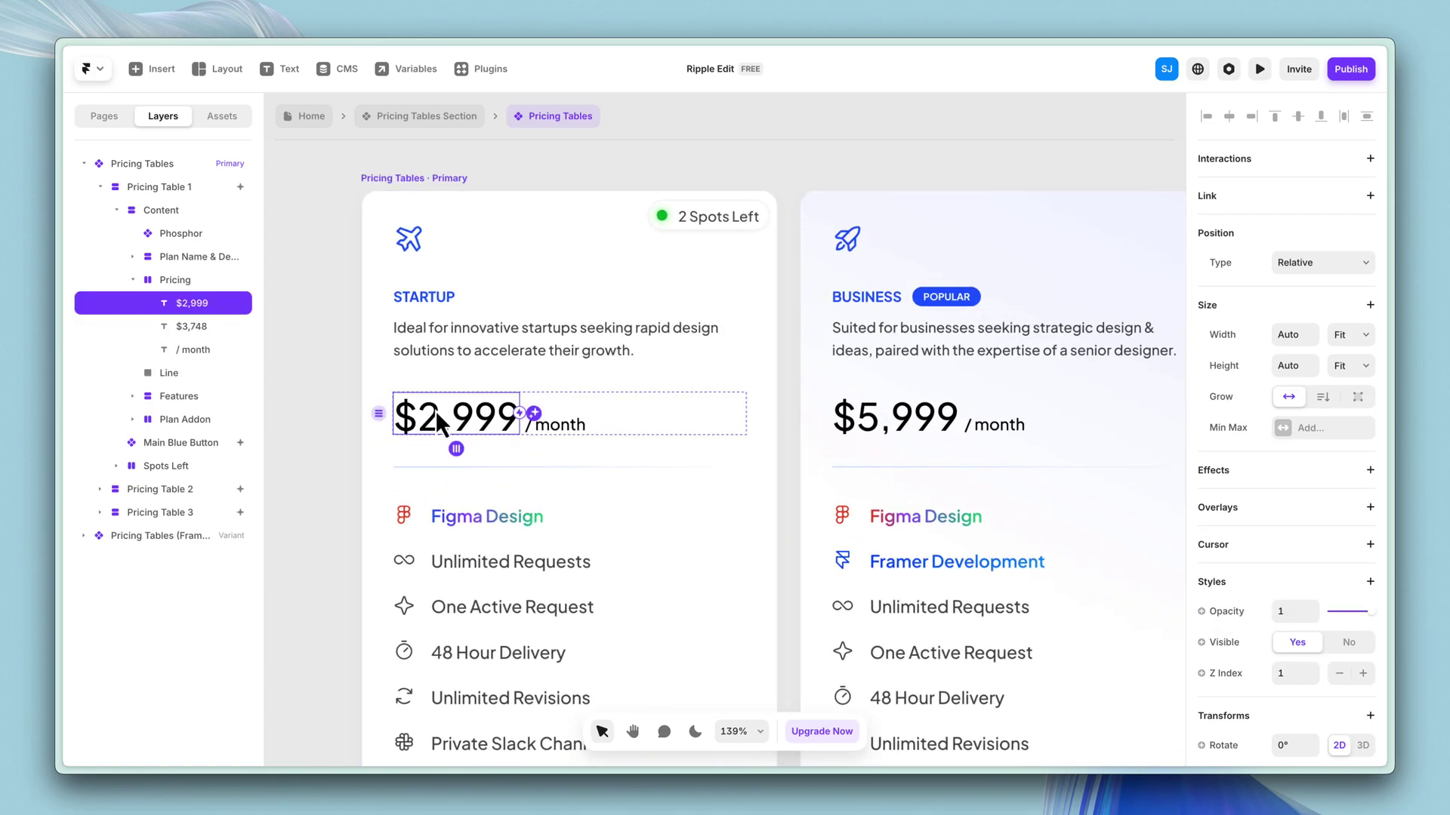
{"action": "left_click", "coordinate": [203, 327]}
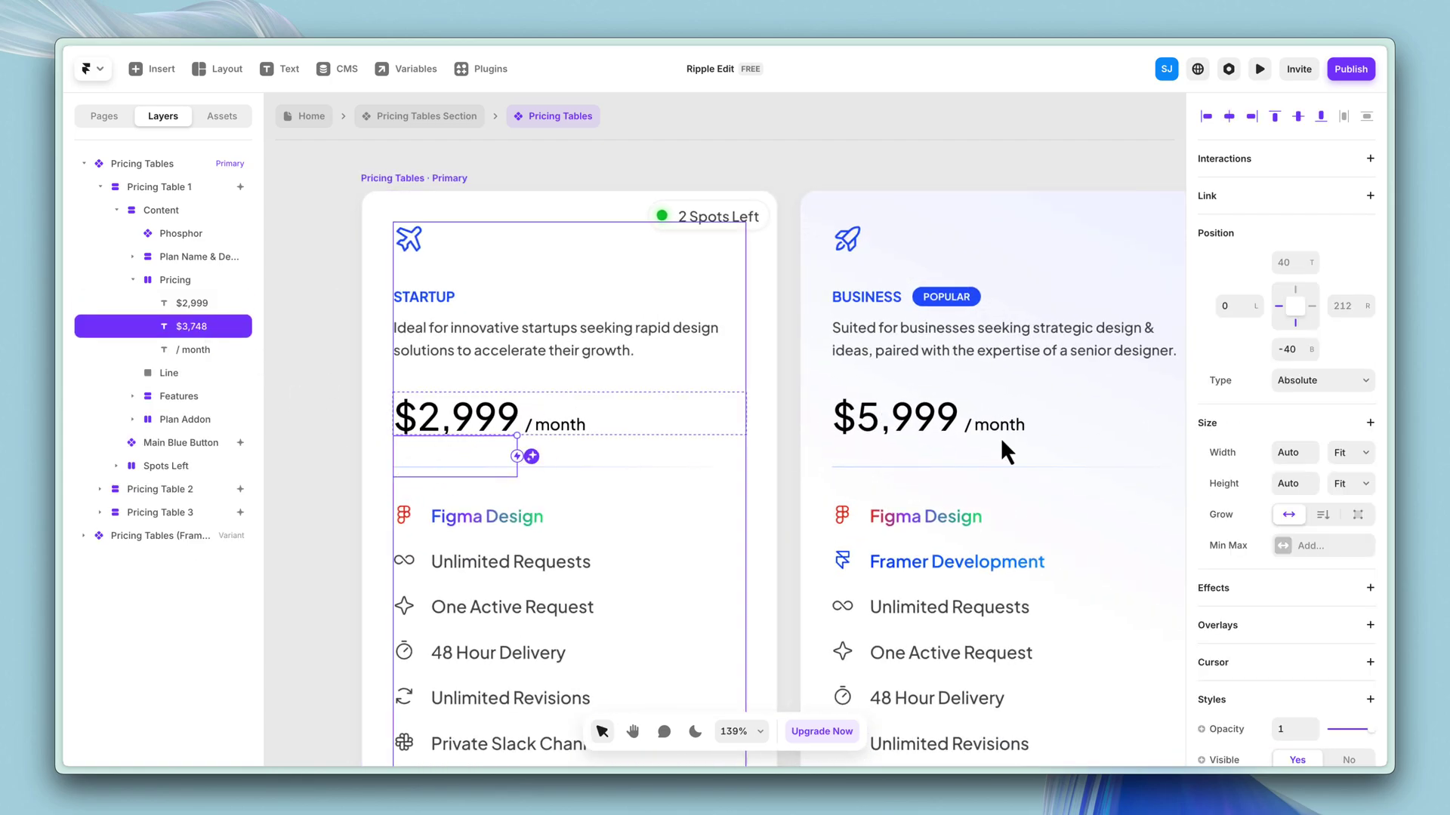
{"action": "left_click", "coordinate": [1327, 382]}
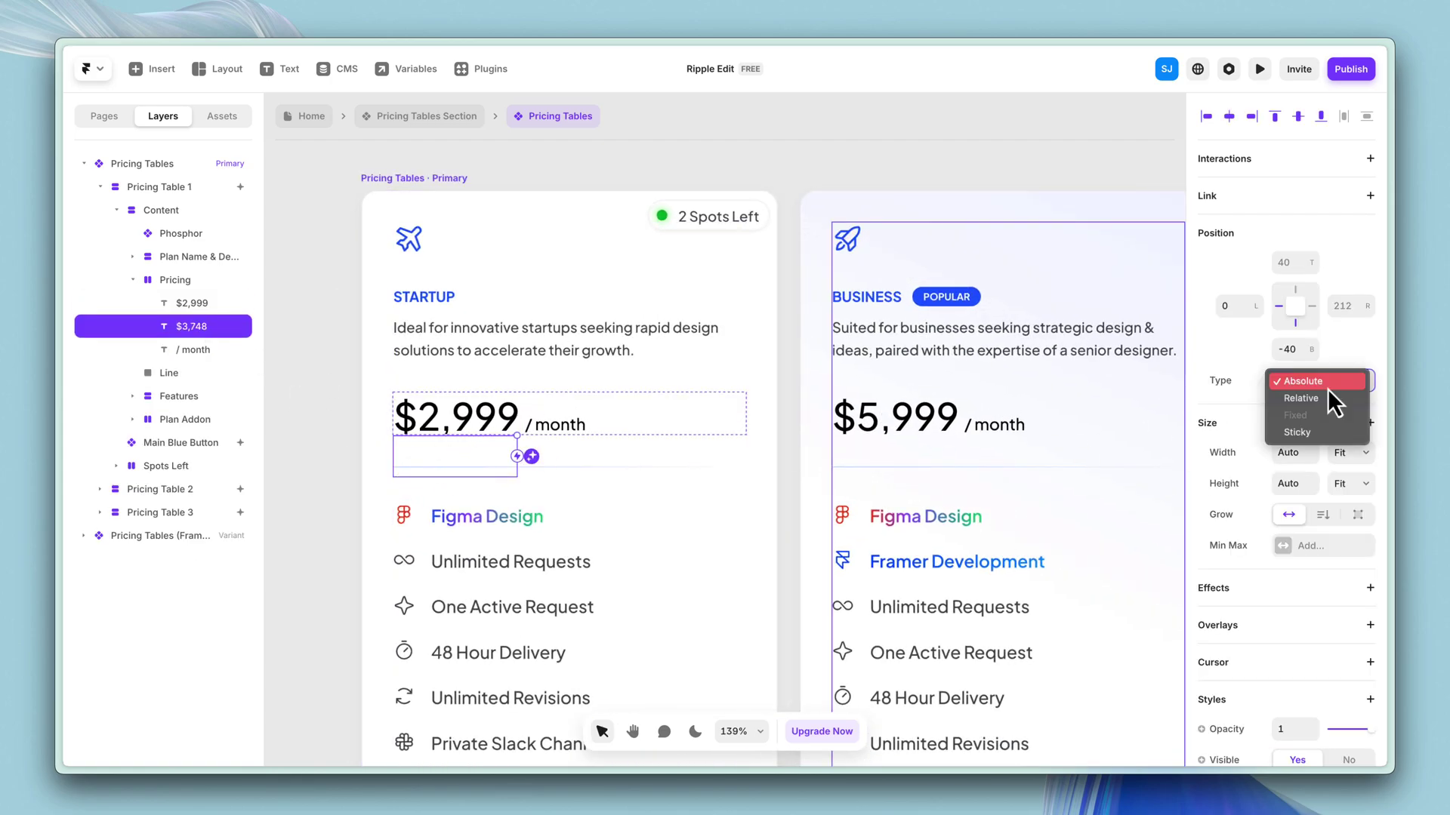
{"action": "left_click", "coordinate": [255, 326]}
Check the position types of the $3,748 and $2,999 price layers on the Startup card in the Framer Addon Active variant.
{"action": "scroll", "coordinate": [799, 377], "scroll_direction": "down", "scroll_amount": 5}
{"action": "scroll", "coordinate": [776, 377], "scroll_direction": "right", "scroll_amount": 5}
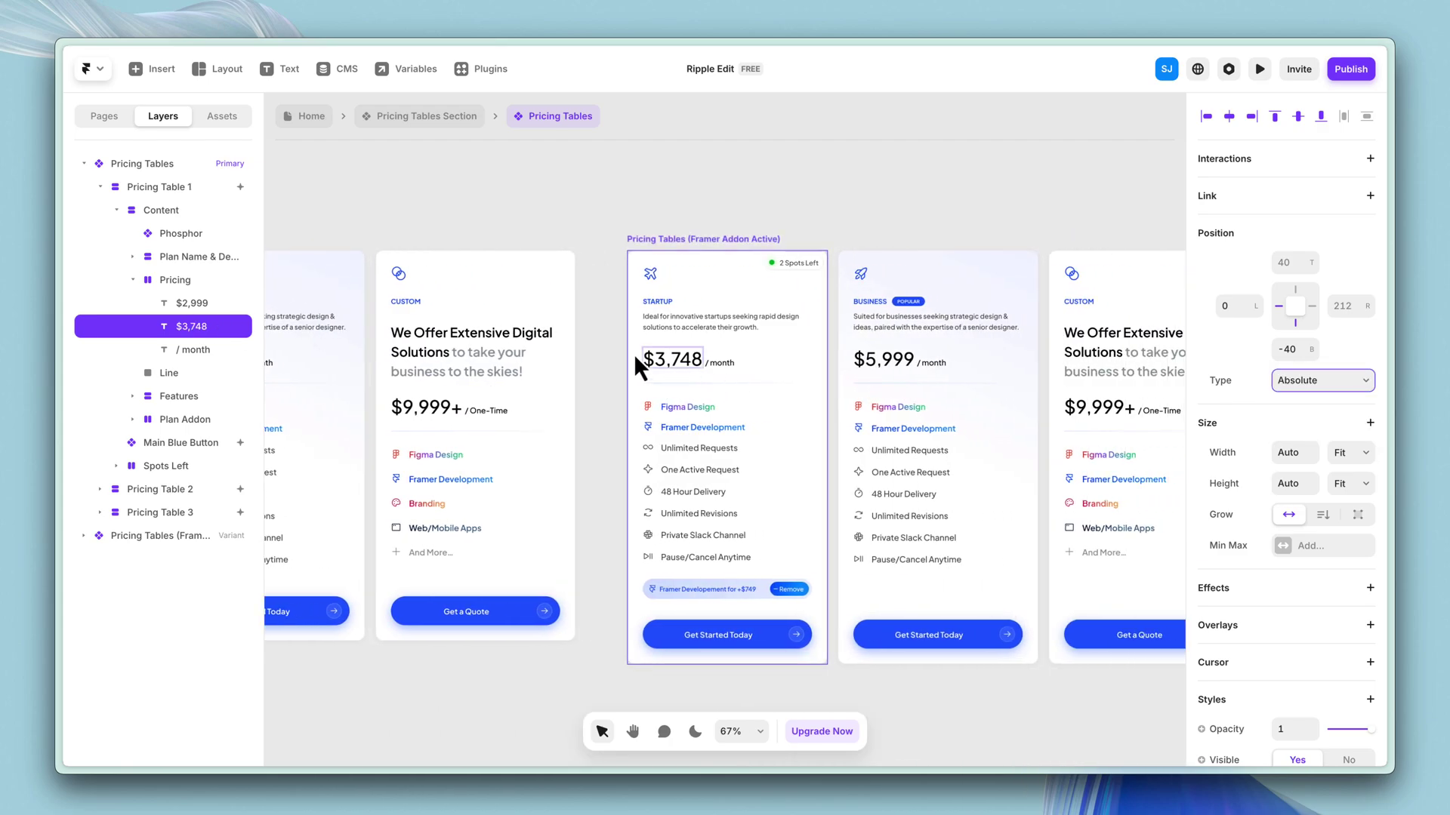
{"action": "left_click", "coordinate": [642, 355]}
{"action": "scroll", "coordinate": [689, 355], "scroll_direction": "up", "scroll_amount": 5}
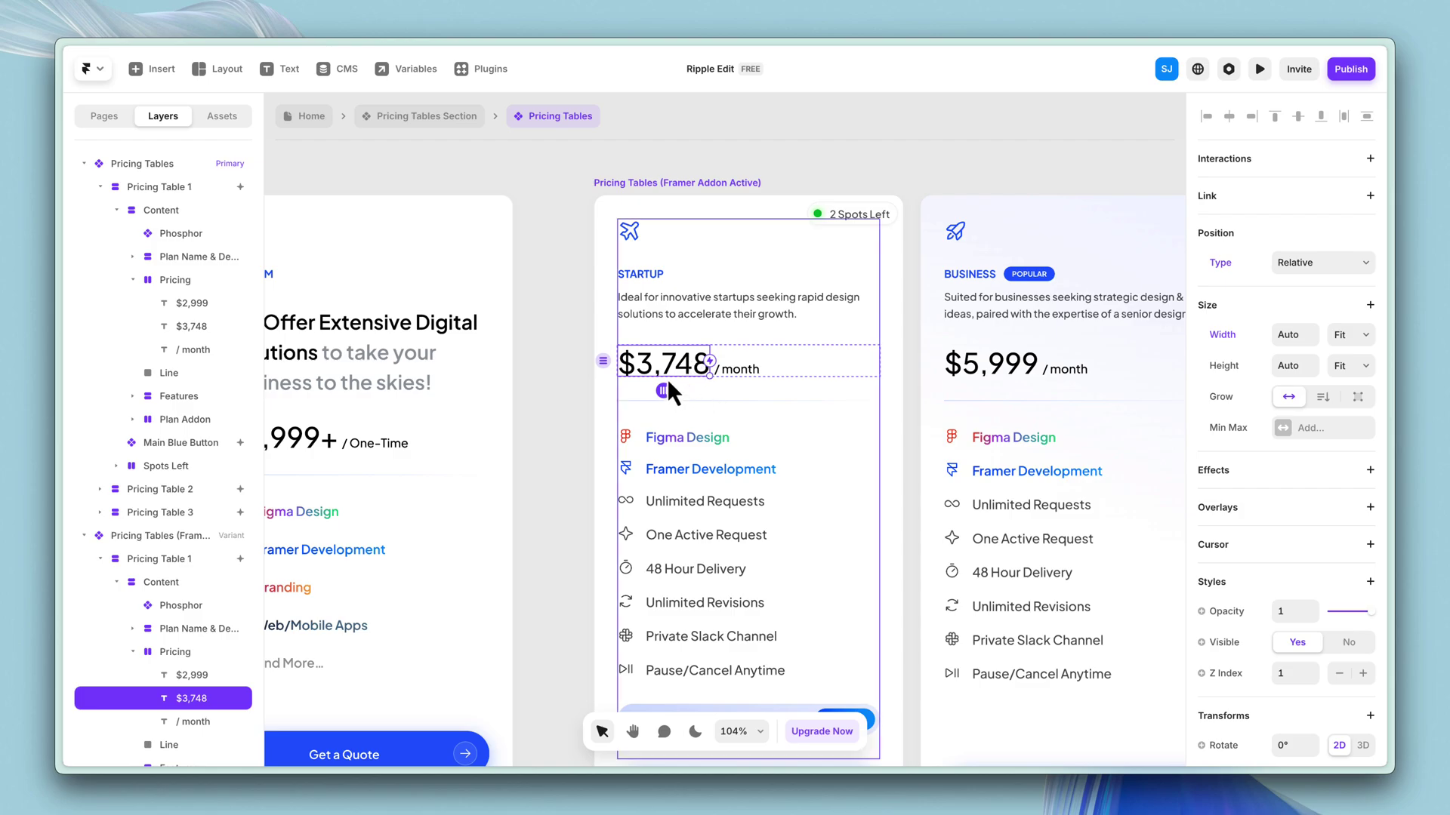
{"action": "left_click", "coordinate": [1295, 266]}
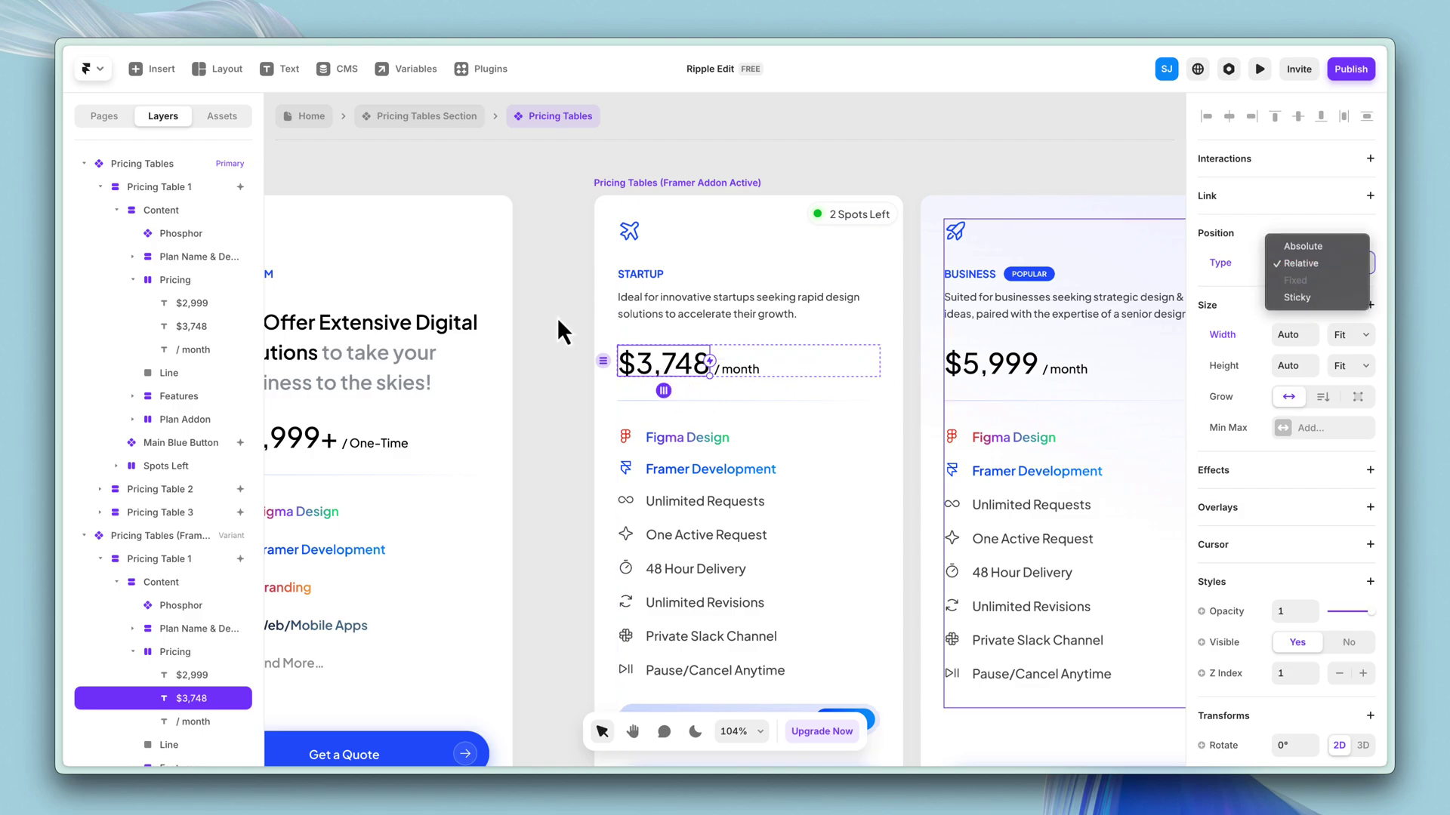
{"action": "left_click", "coordinate": [197, 695]}
{"action": "left_click", "coordinate": [192, 675]}
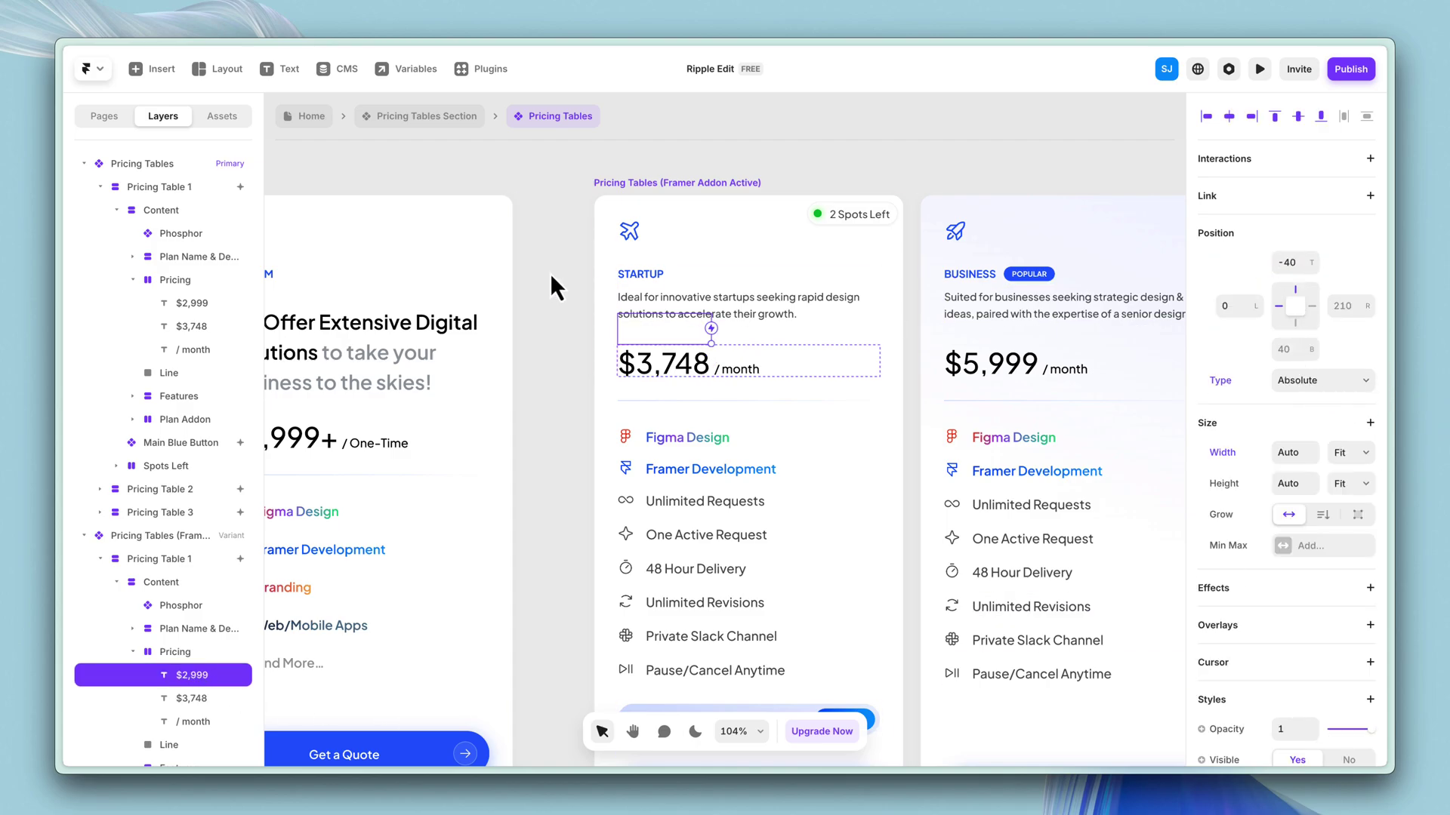
{"action": "scroll", "coordinate": [554, 271], "scroll_direction": "down", "scroll_amount": 10}
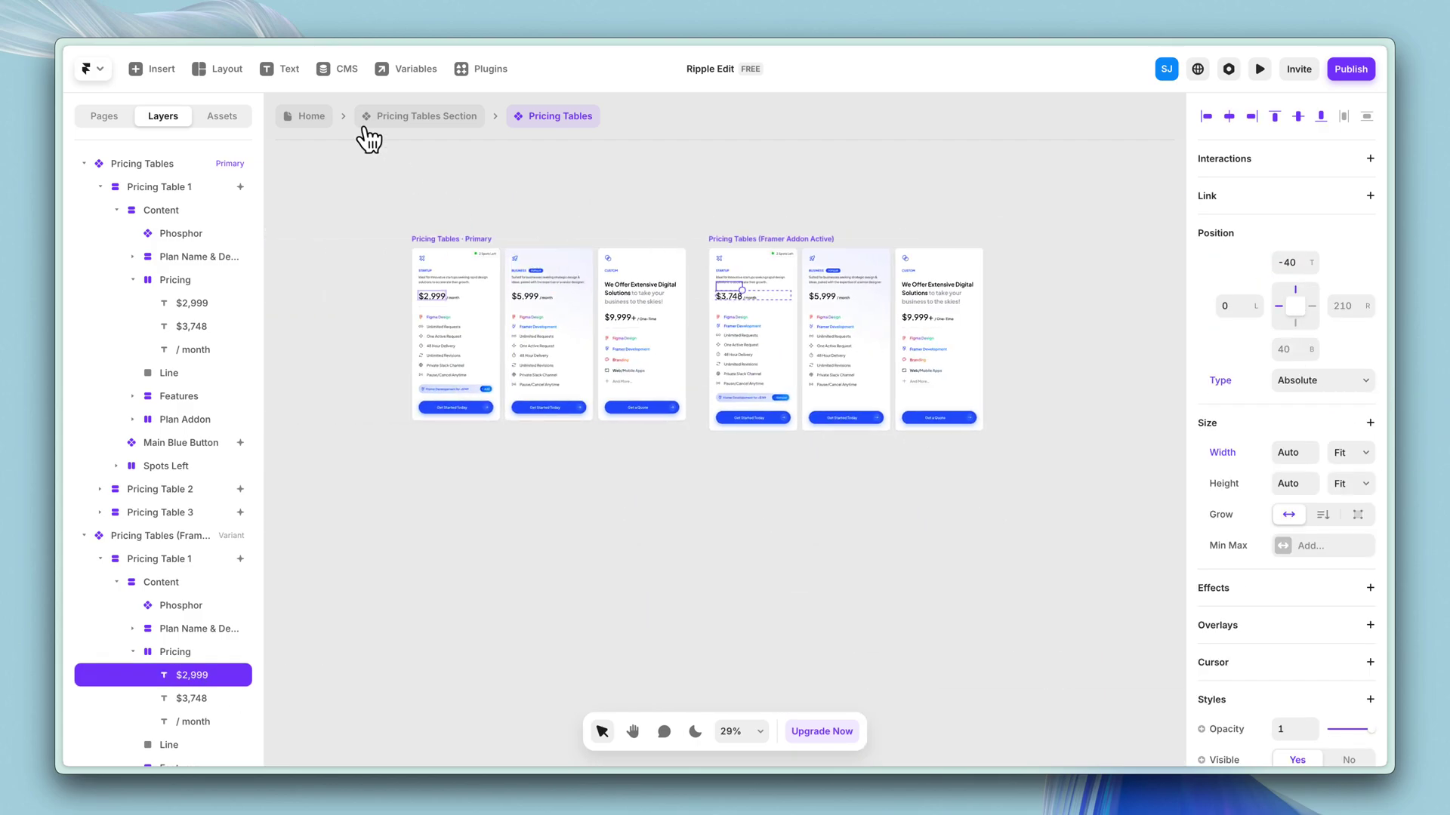
Examine the editable feature texts on the primary Startup card, from Unlimited Requests to 48 Hour Delivery.
{"action": "scroll", "coordinate": [449, 246], "scroll_direction": "up", "scroll_amount": 5}
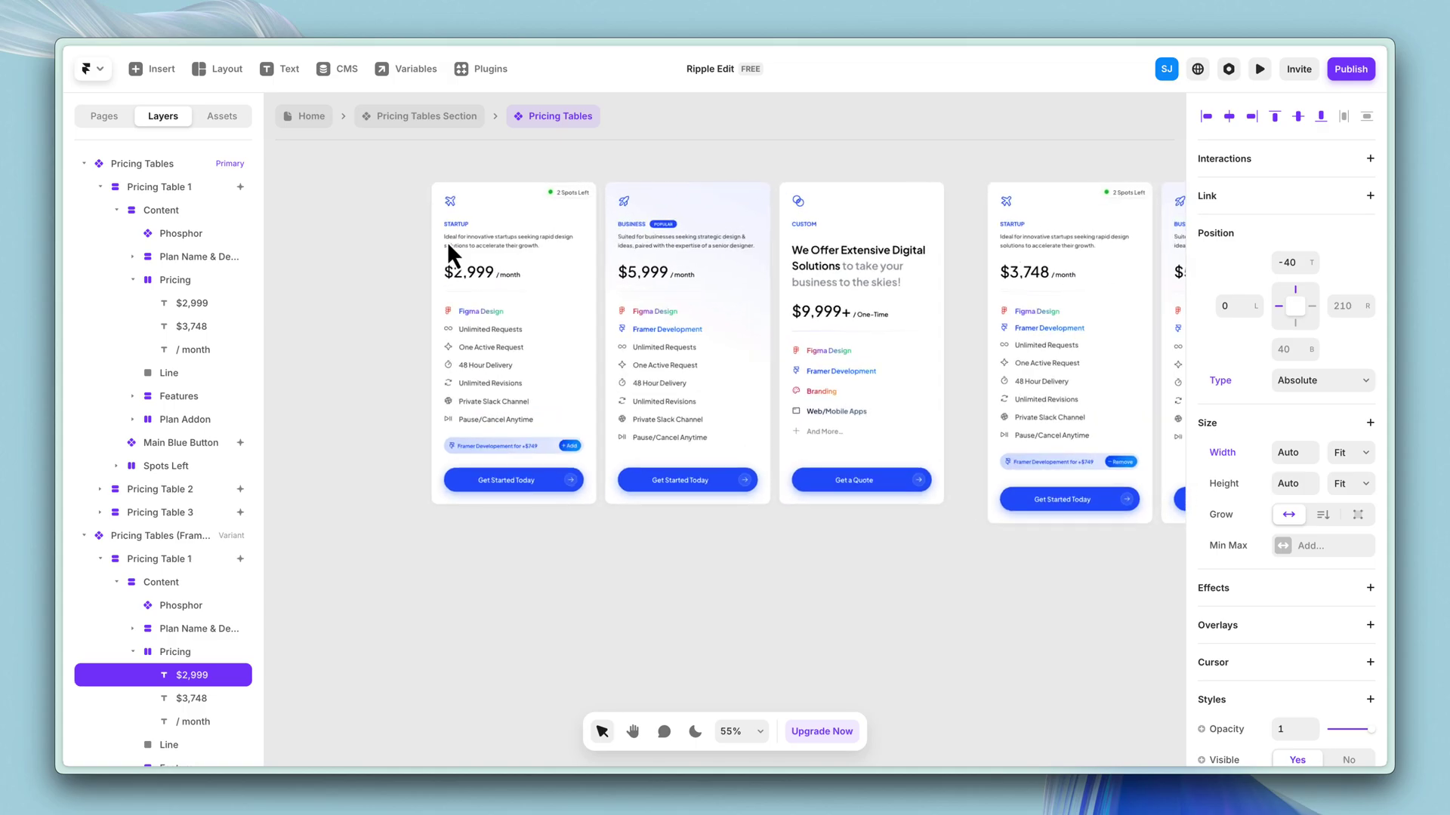
{"action": "scroll", "coordinate": [442, 249], "scroll_direction": "up", "scroll_amount": 2}
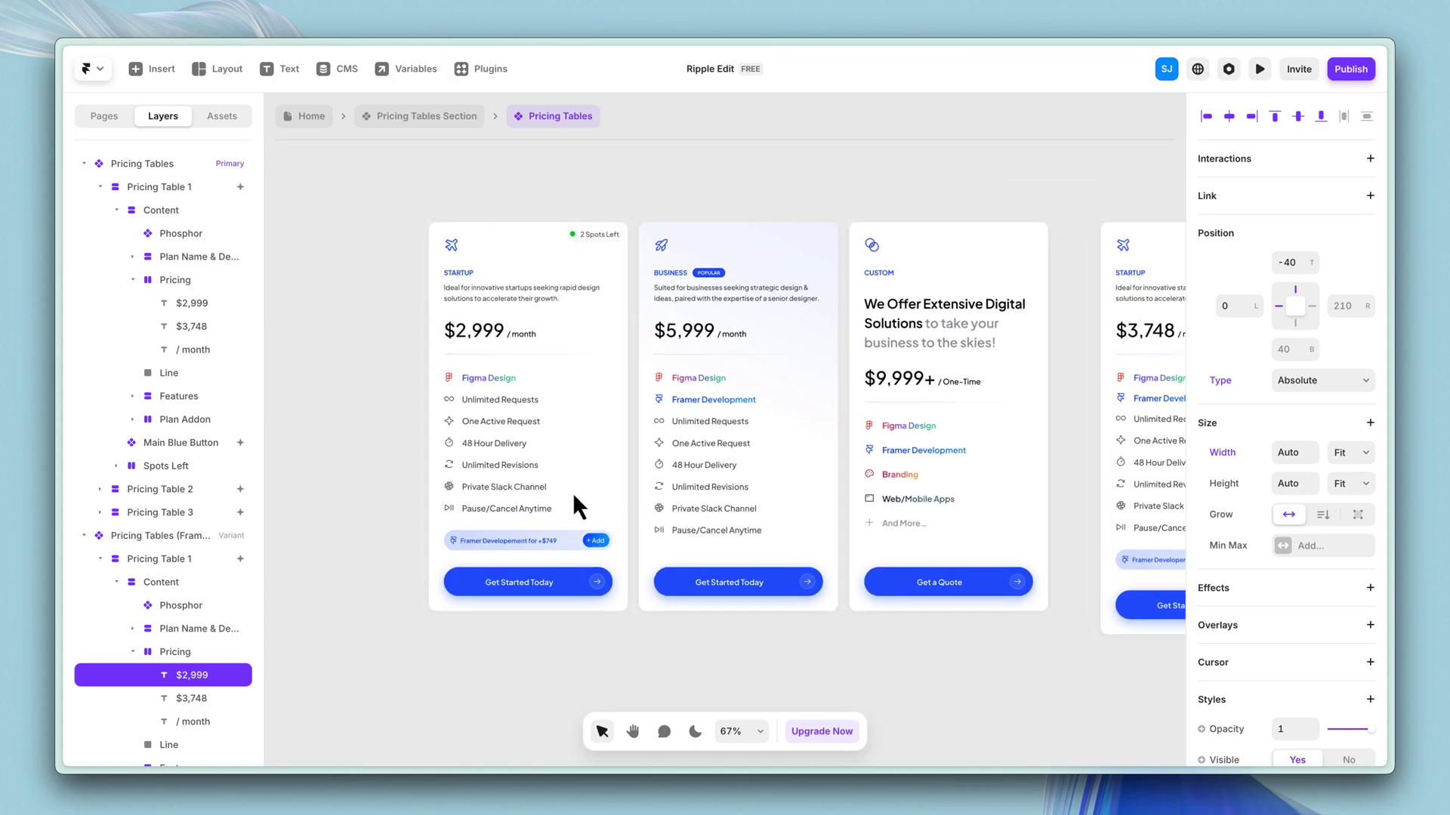
{"action": "left_click", "coordinate": [487, 399]}
{"action": "double_click", "coordinate": [487, 397]}
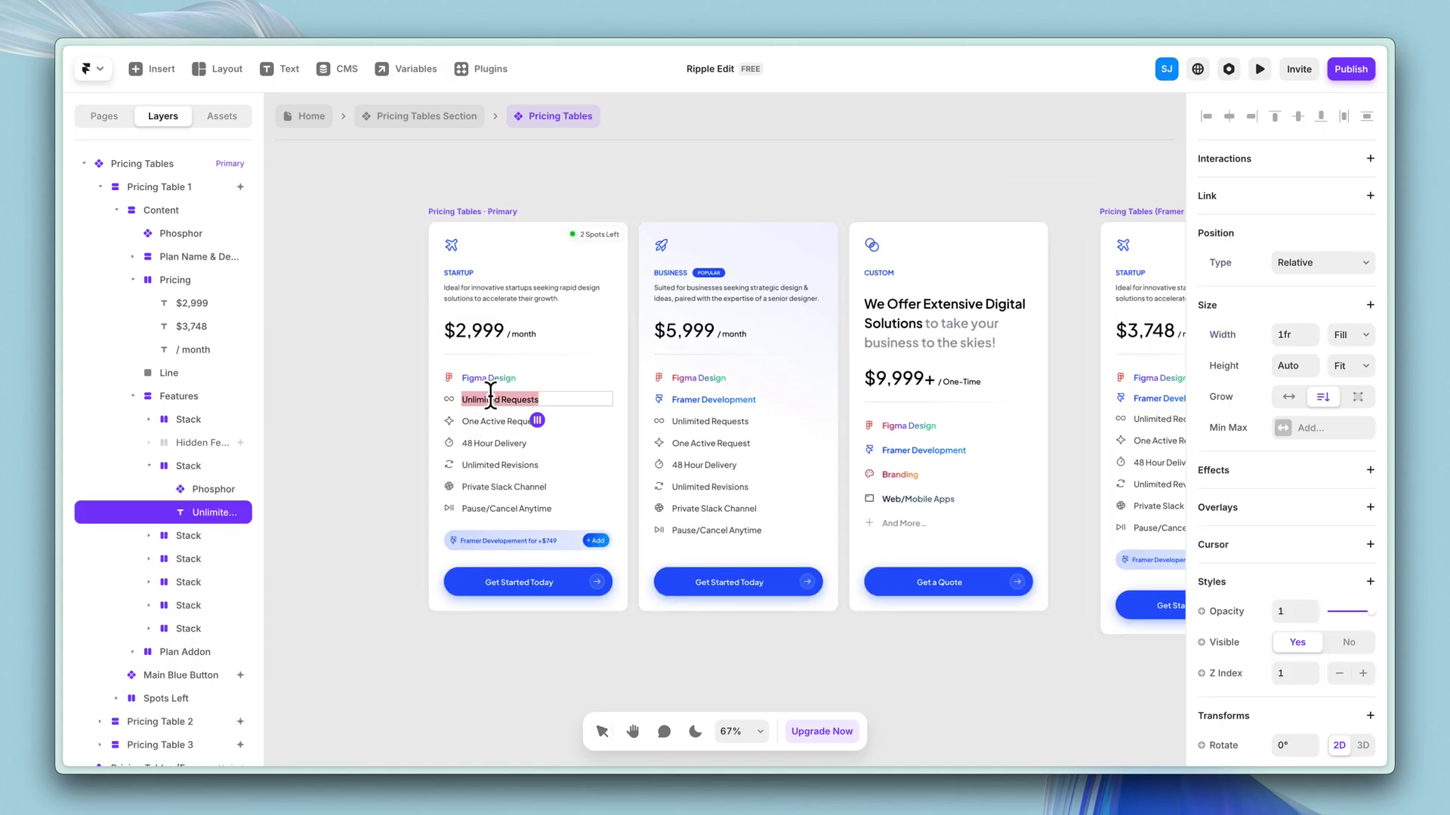
{"action": "key", "text": "Escape"}
{"action": "left_click", "coordinate": [497, 417]}
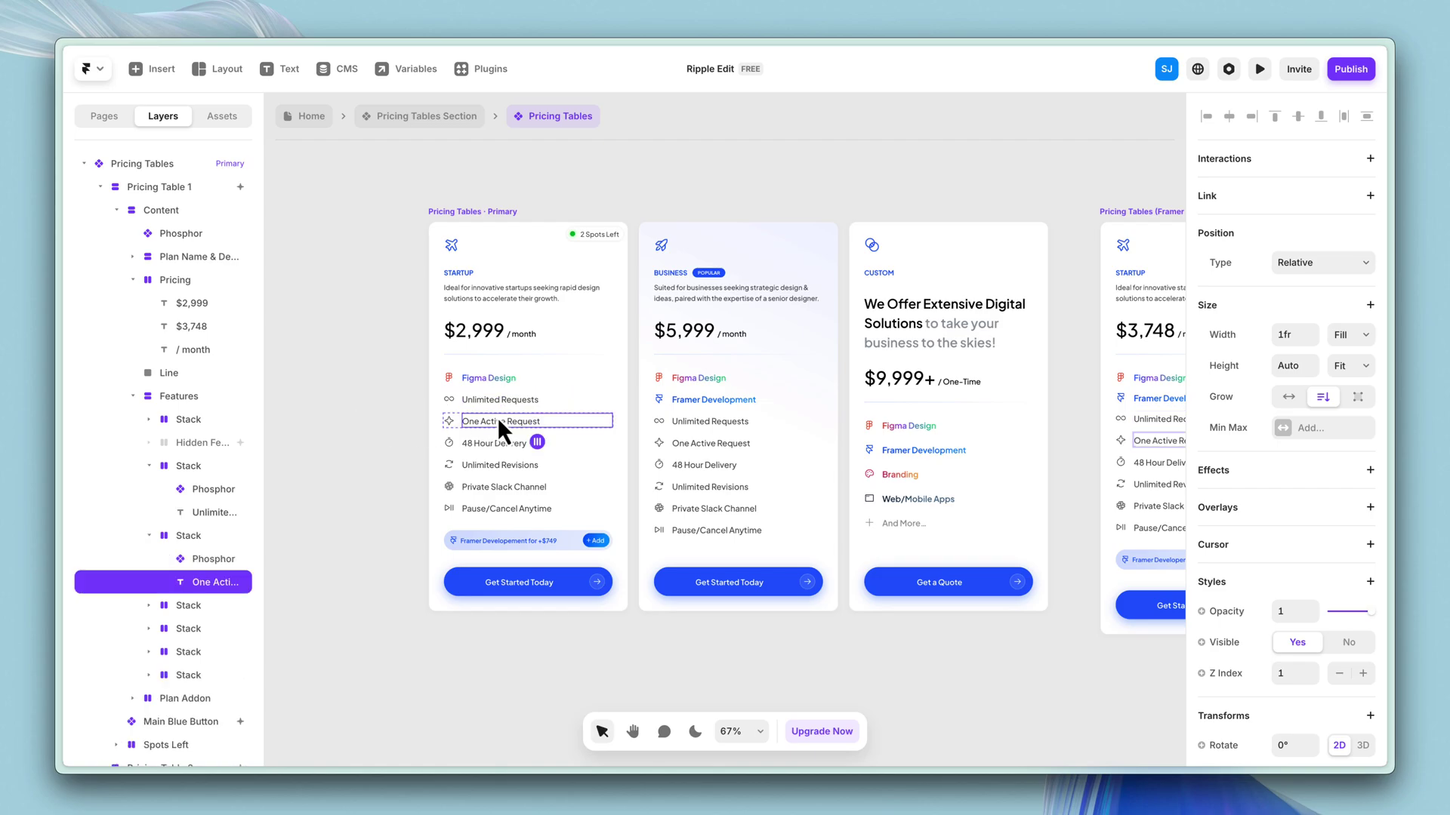
{"action": "left_click", "coordinate": [467, 441]}
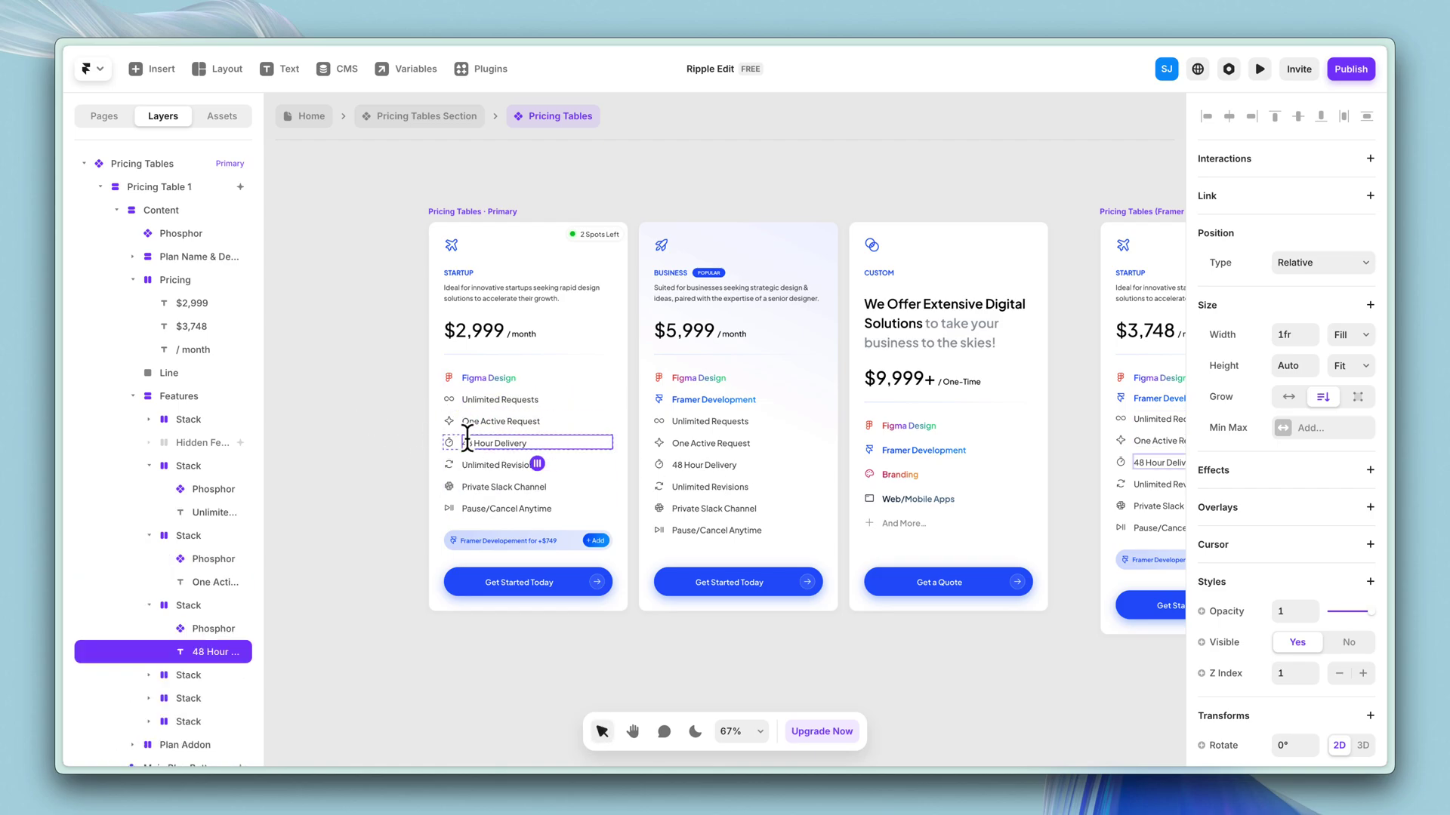
{"action": "double_click", "coordinate": [466, 442]}
{"action": "key", "text": "Escape"}
Inspect the Phosphor icon settings of the Startup card's Unlimited Requests feature and browse the available icon names.
{"action": "scroll", "coordinate": [423, 400], "scroll_direction": "up", "scroll_amount": 5}
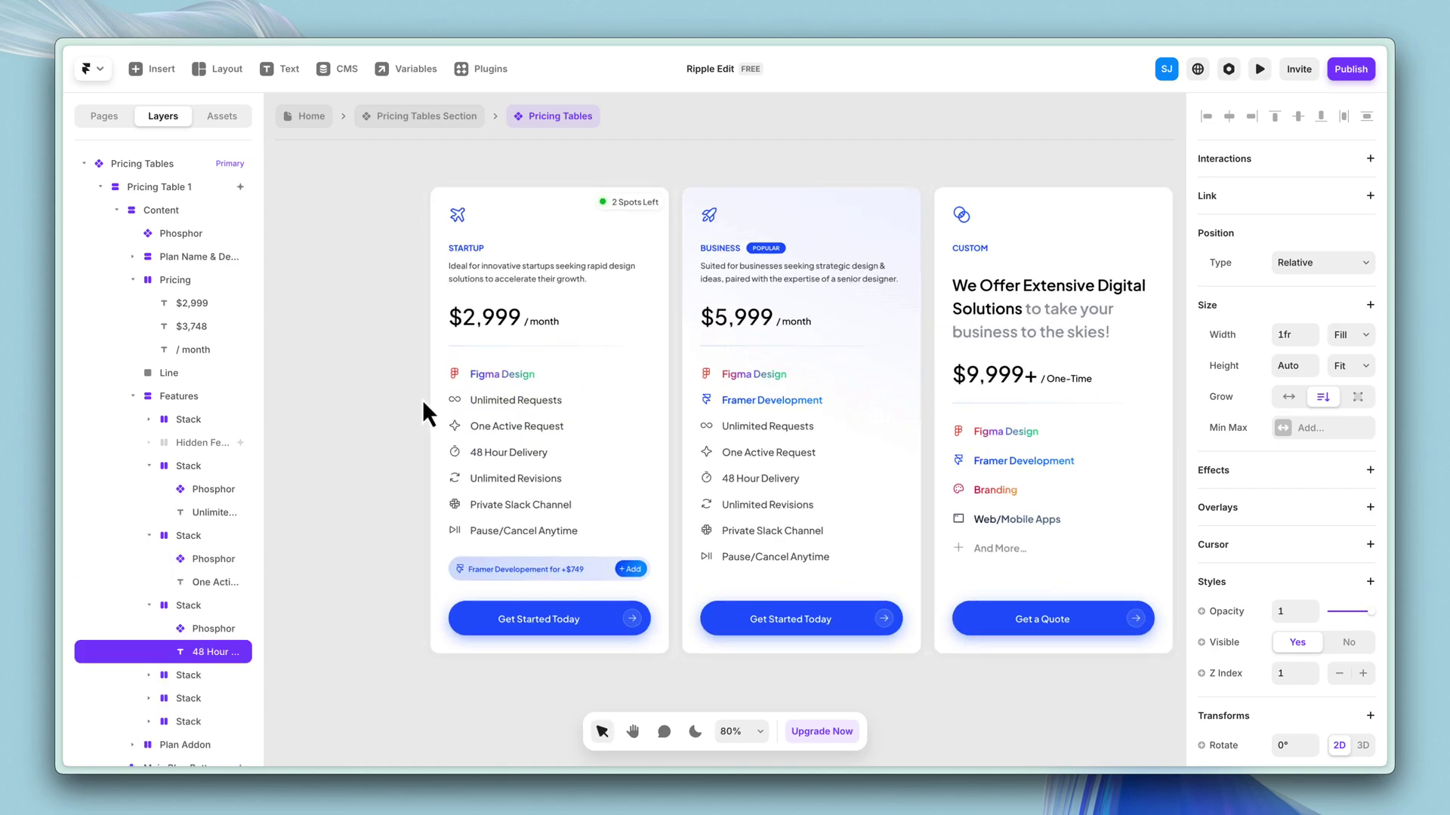
{"action": "left_click", "coordinate": [463, 397]}
{"action": "scroll", "coordinate": [1246, 556], "scroll_direction": "down", "scroll_amount": 5}
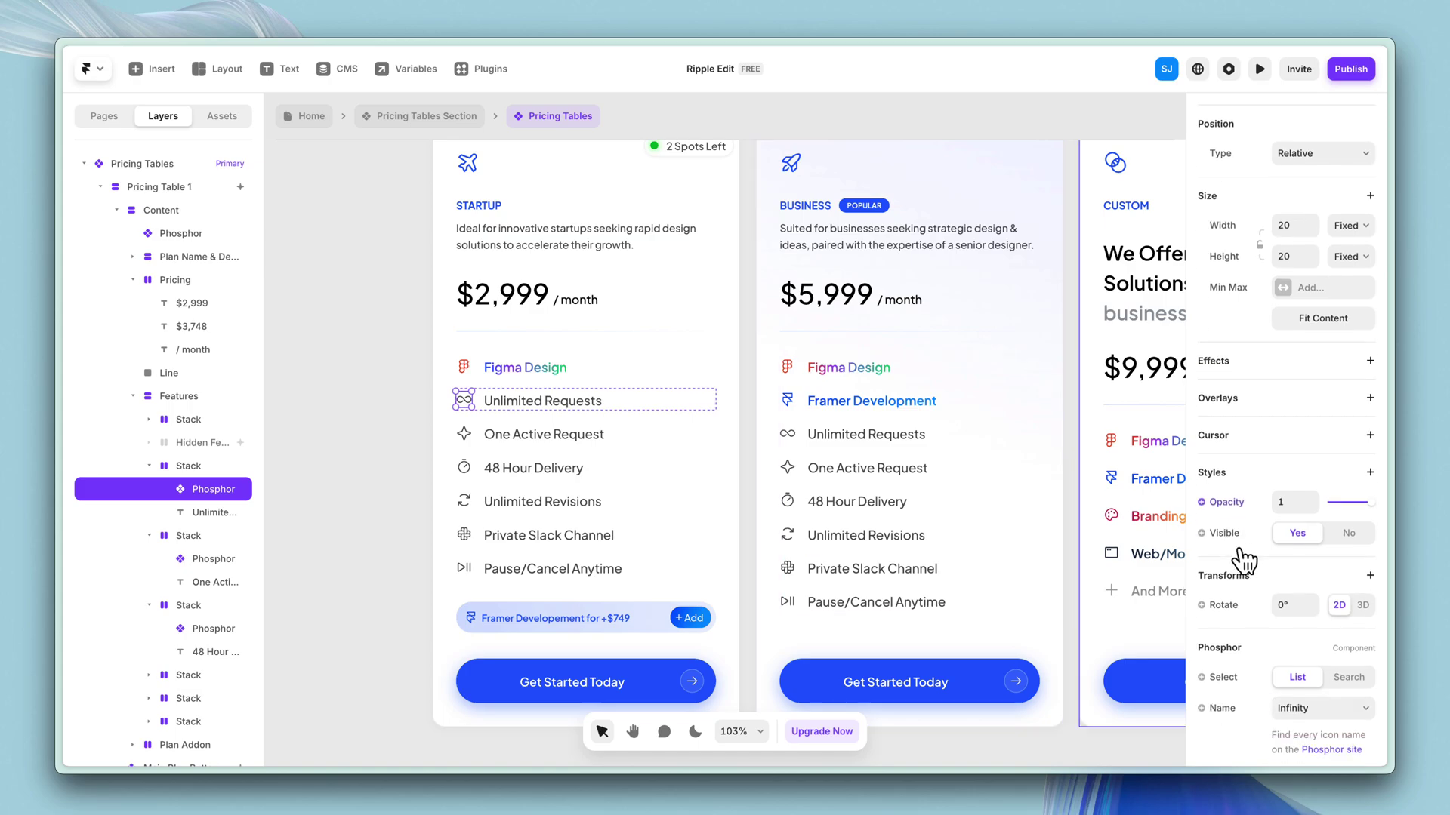
{"action": "scroll", "coordinate": [1321, 559], "scroll_direction": "down", "scroll_amount": 2}
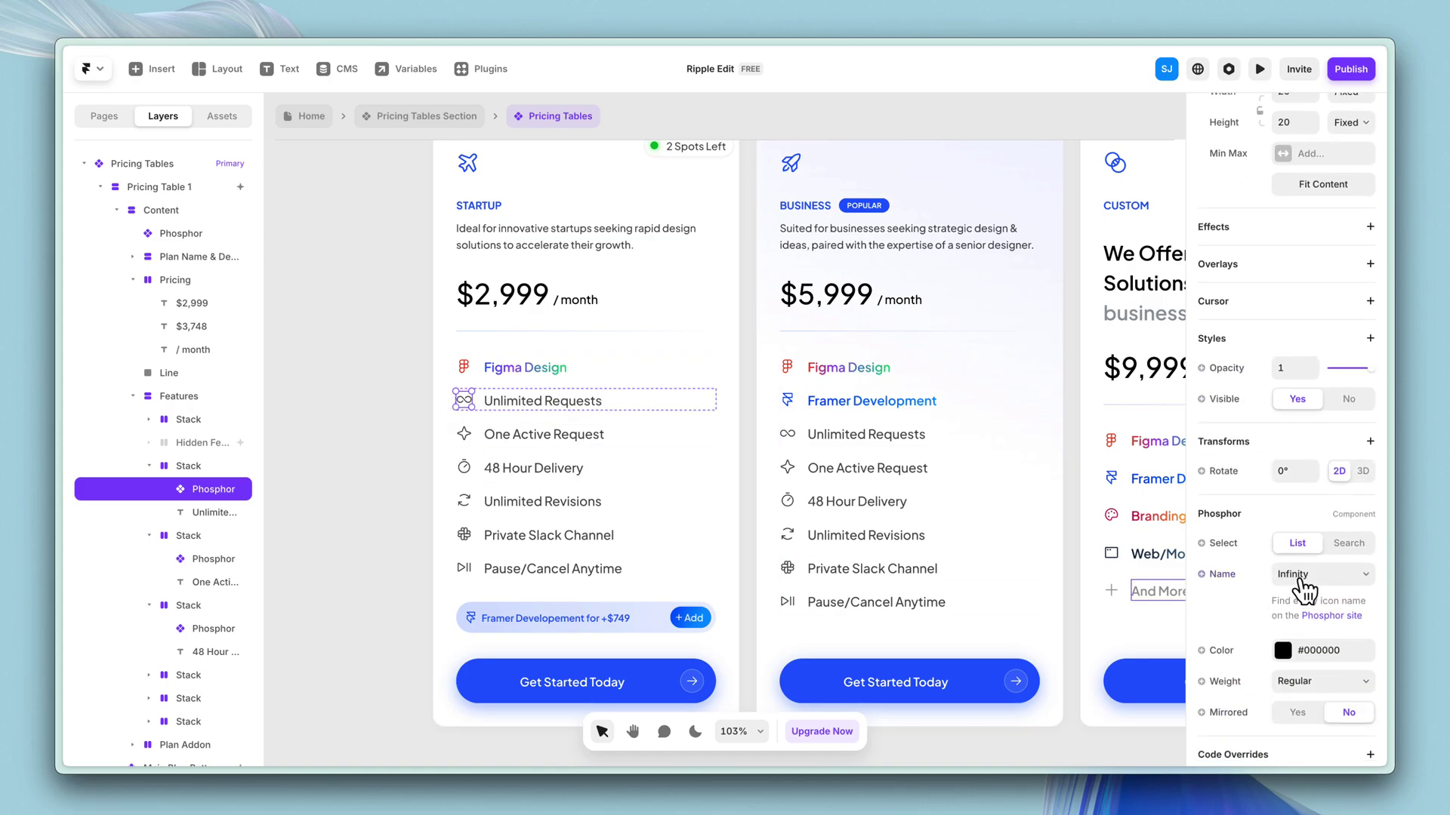
{"action": "left_click", "coordinate": [1323, 575]}
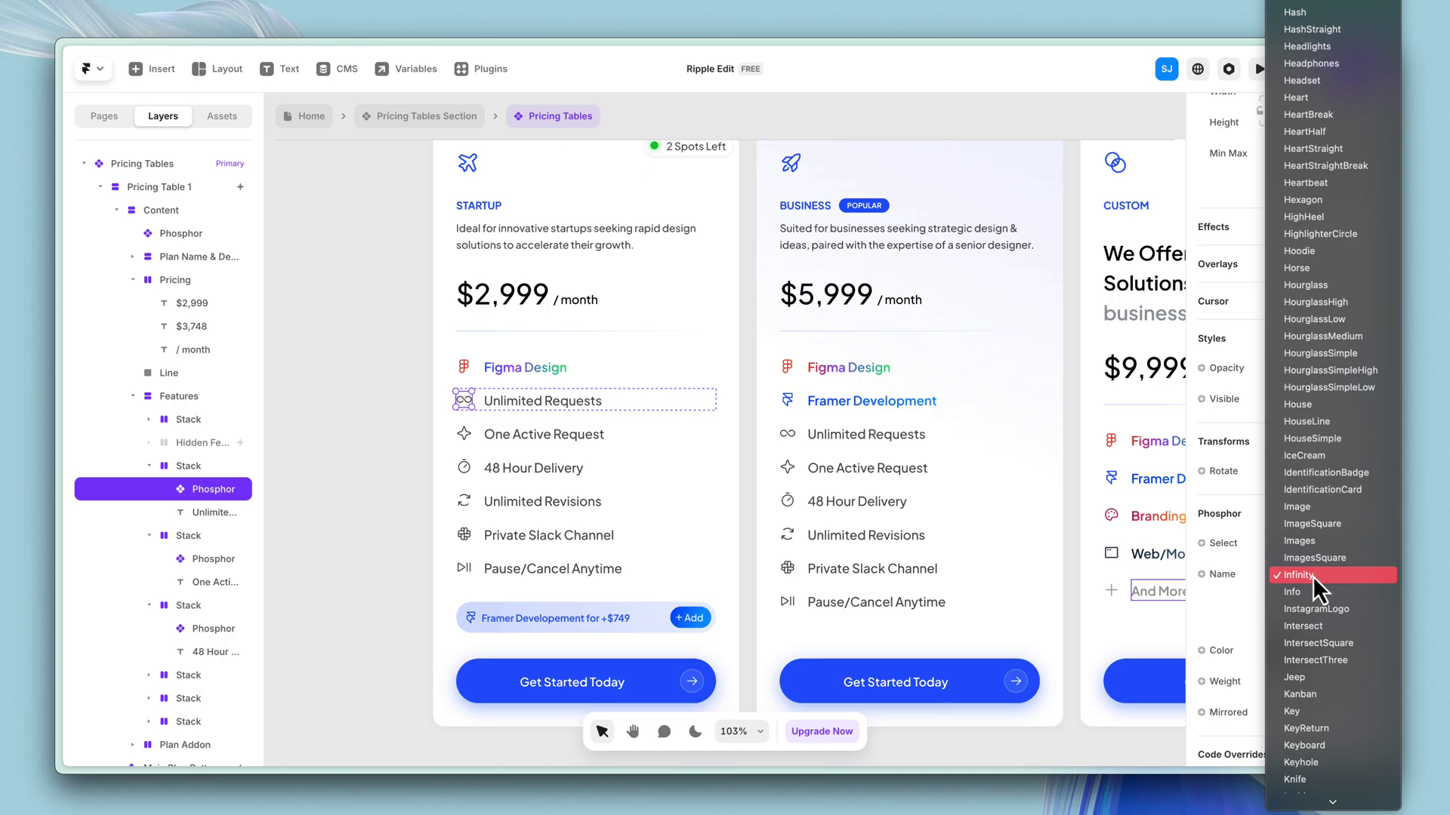
{"action": "scroll", "coordinate": [1313, 575], "scroll_direction": "up", "scroll_amount": 20}
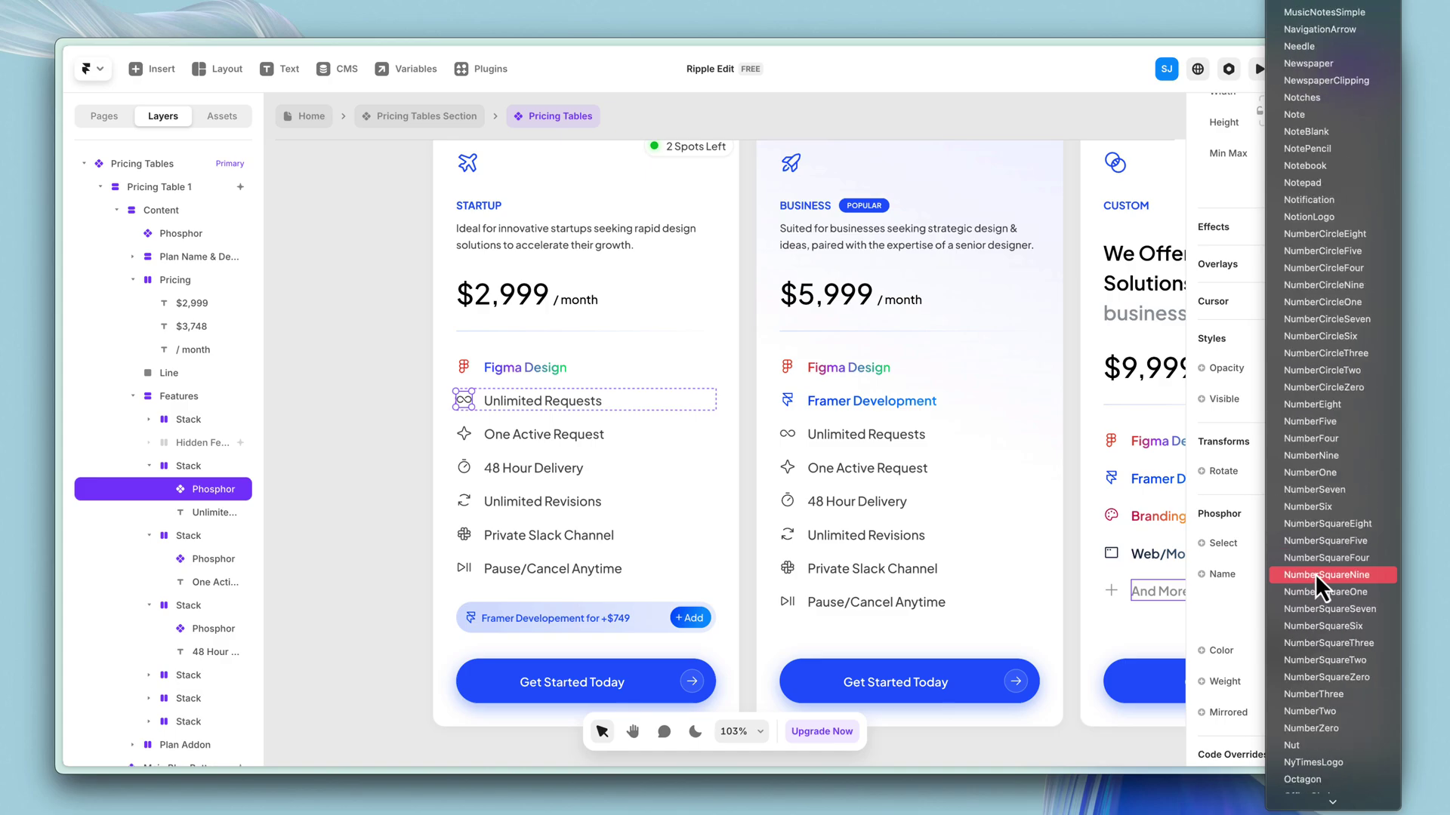
{"action": "left_click", "coordinate": [1243, 607]}
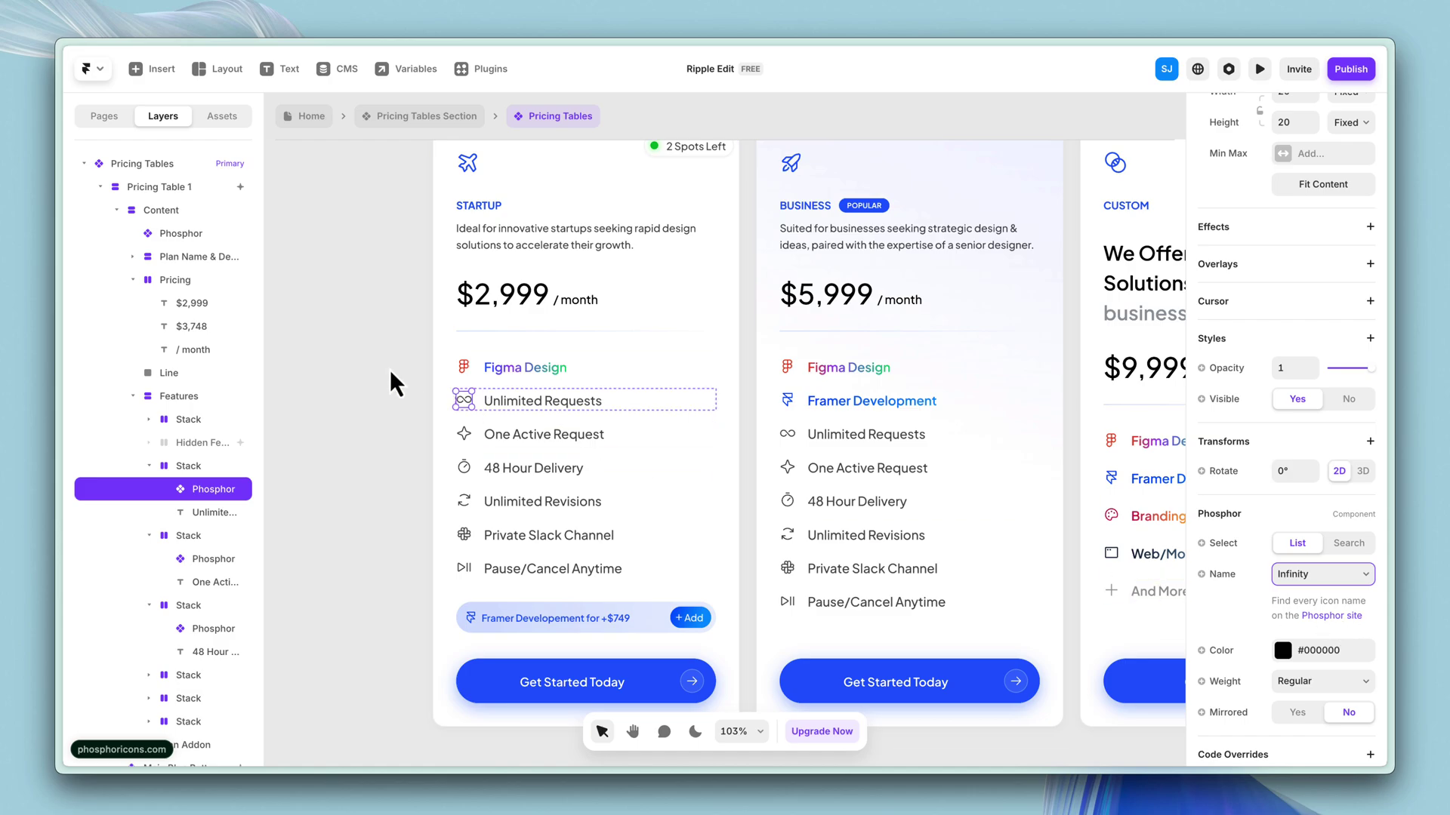
Find the Phosphor icon browser through quick search, look up "link" icons in it, and close it.
{"action": "left_click", "coordinate": [358, 370]}
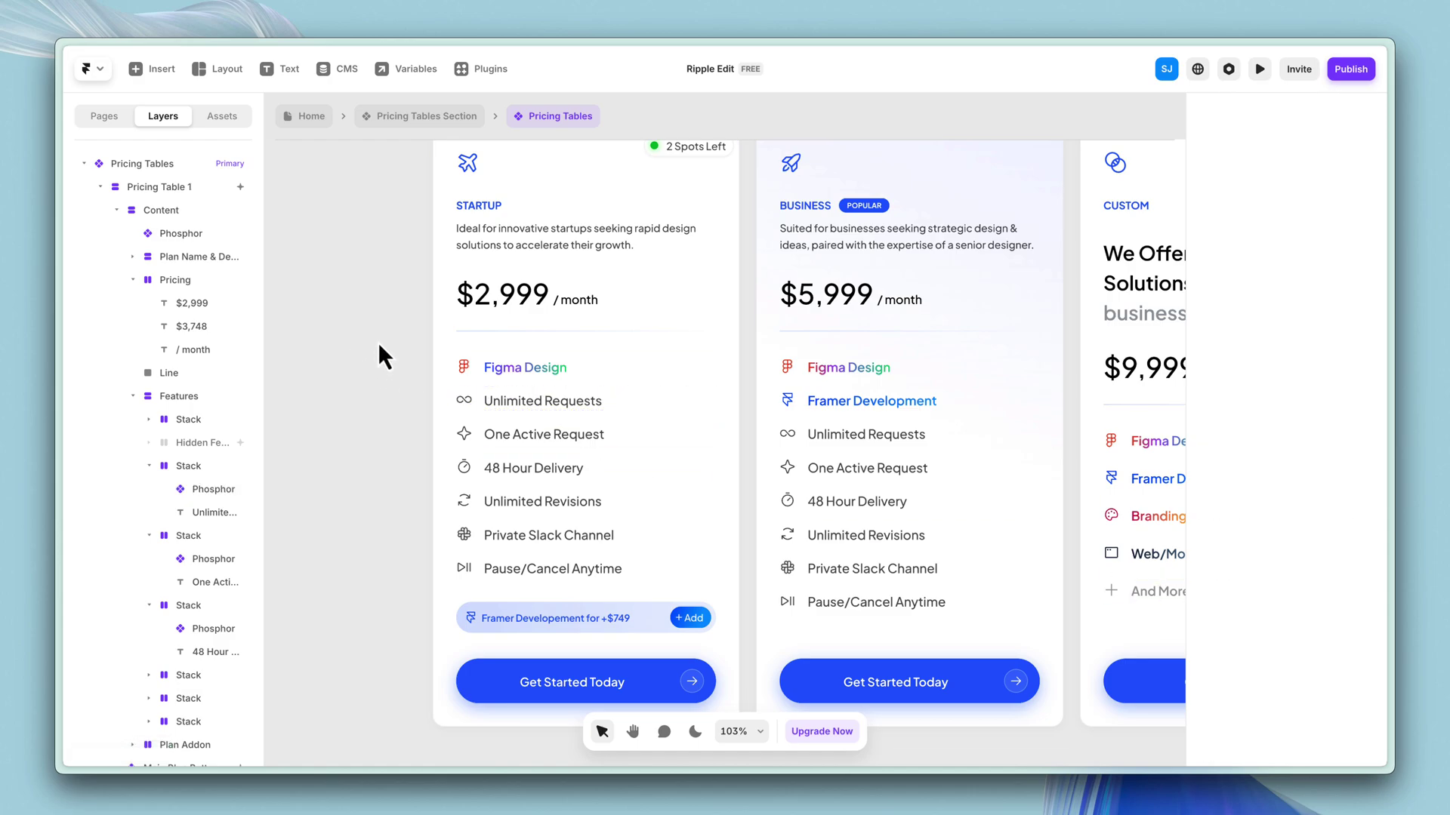
{"action": "key", "text": "ctrl+k"}
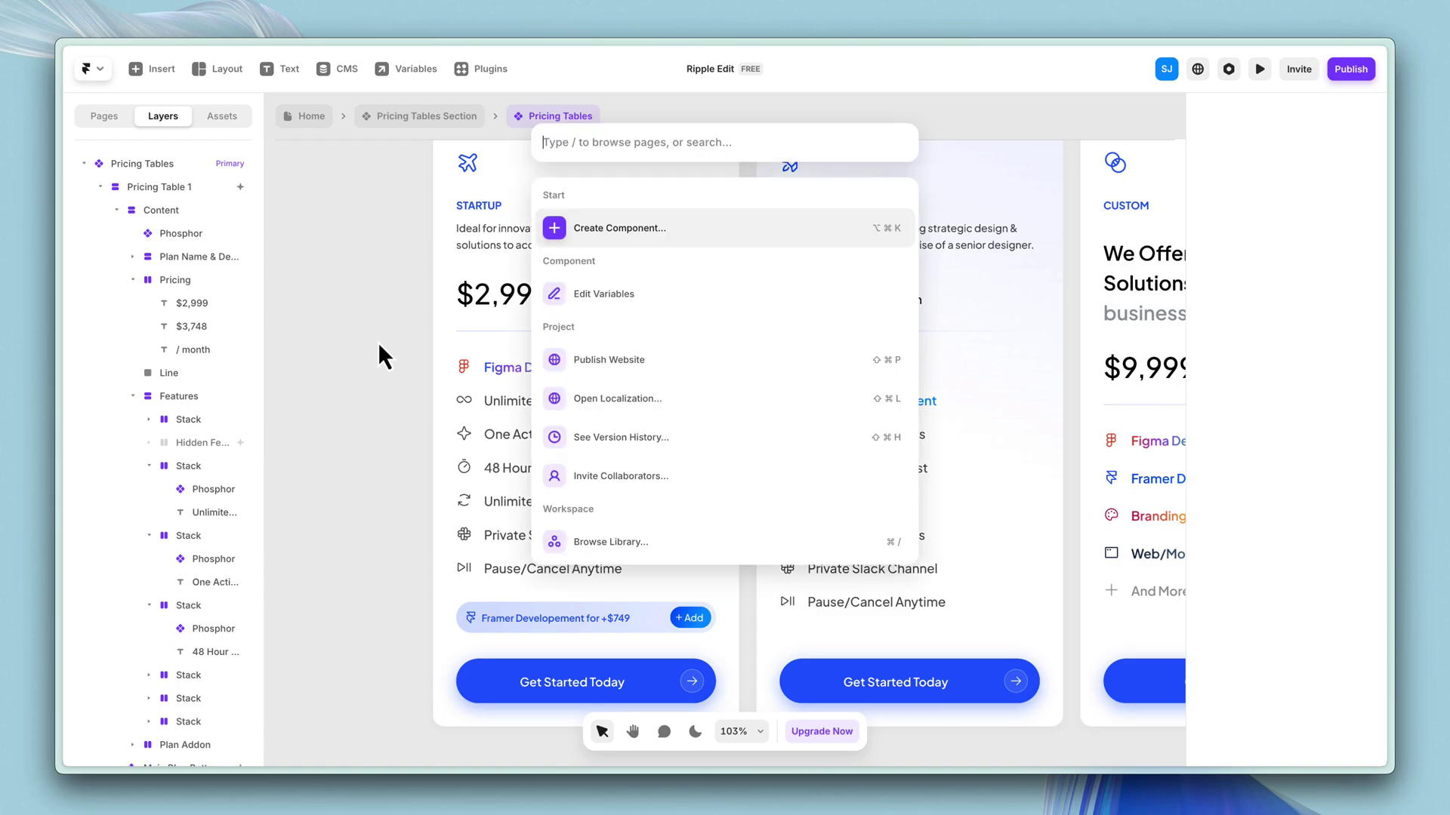
{"action": "type", "text": "pho"}
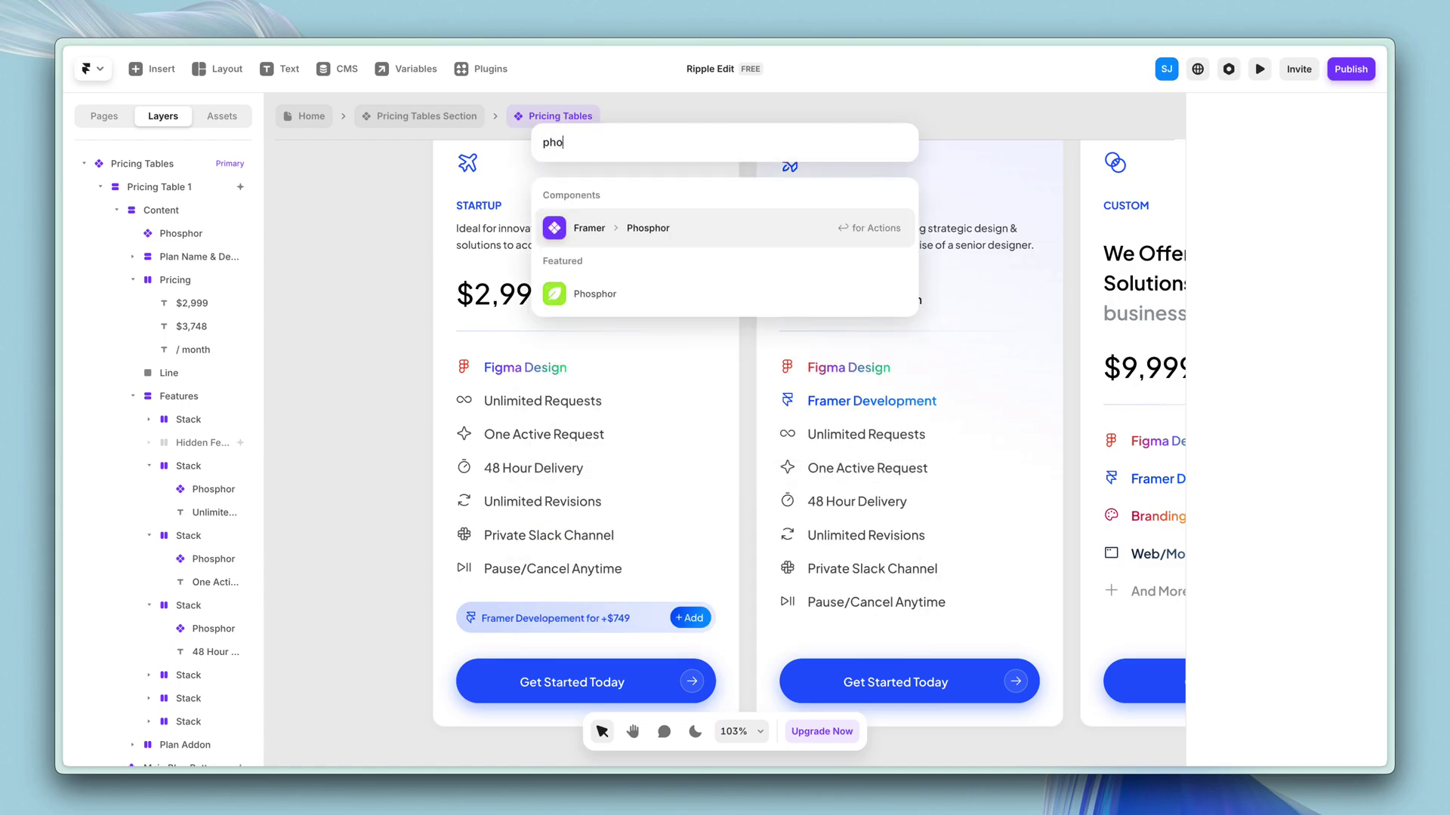
{"action": "left_click", "coordinate": [589, 294]}
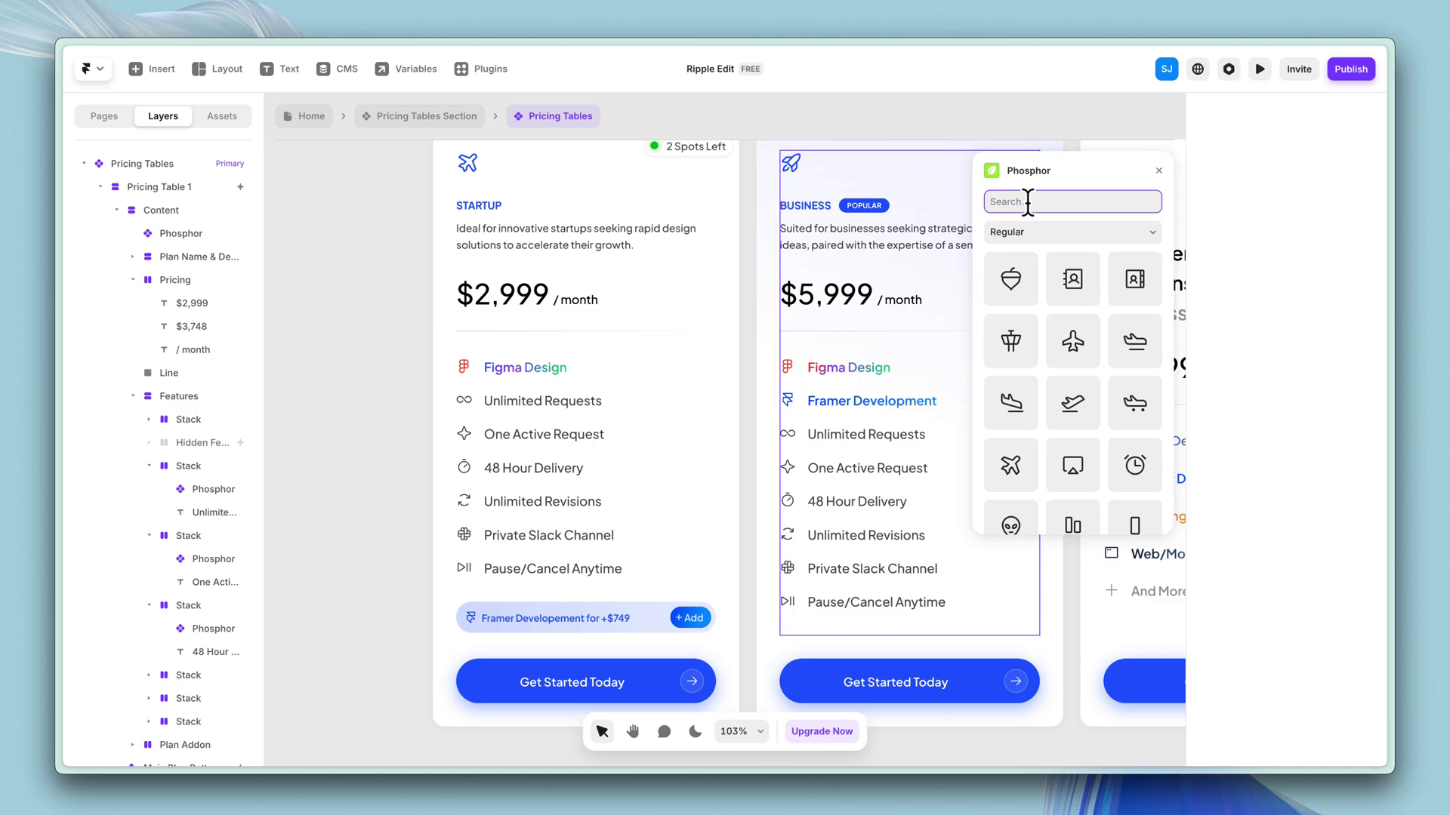
{"action": "type", "text": "link"}
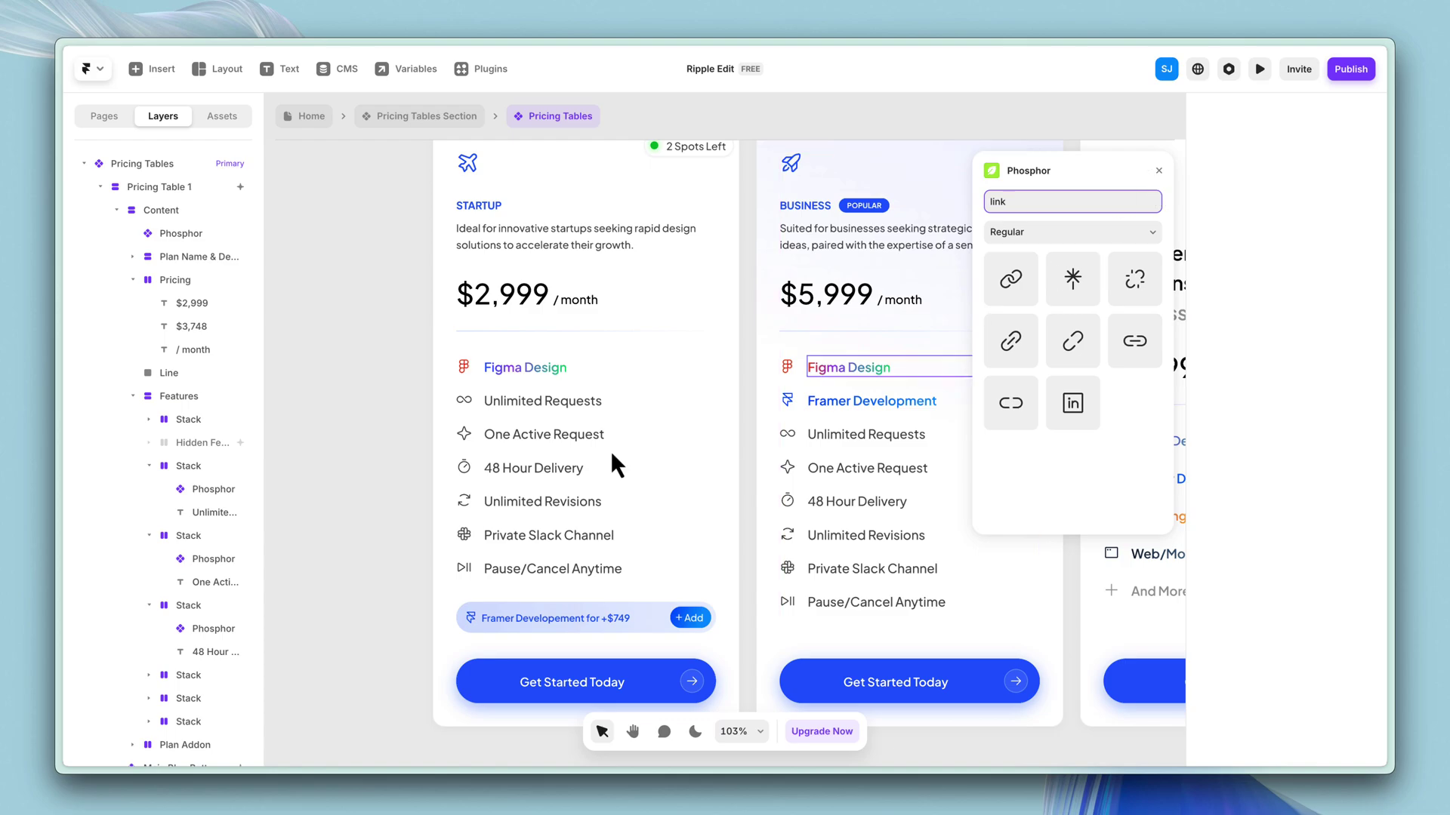
{"action": "left_click", "coordinate": [1159, 170]}
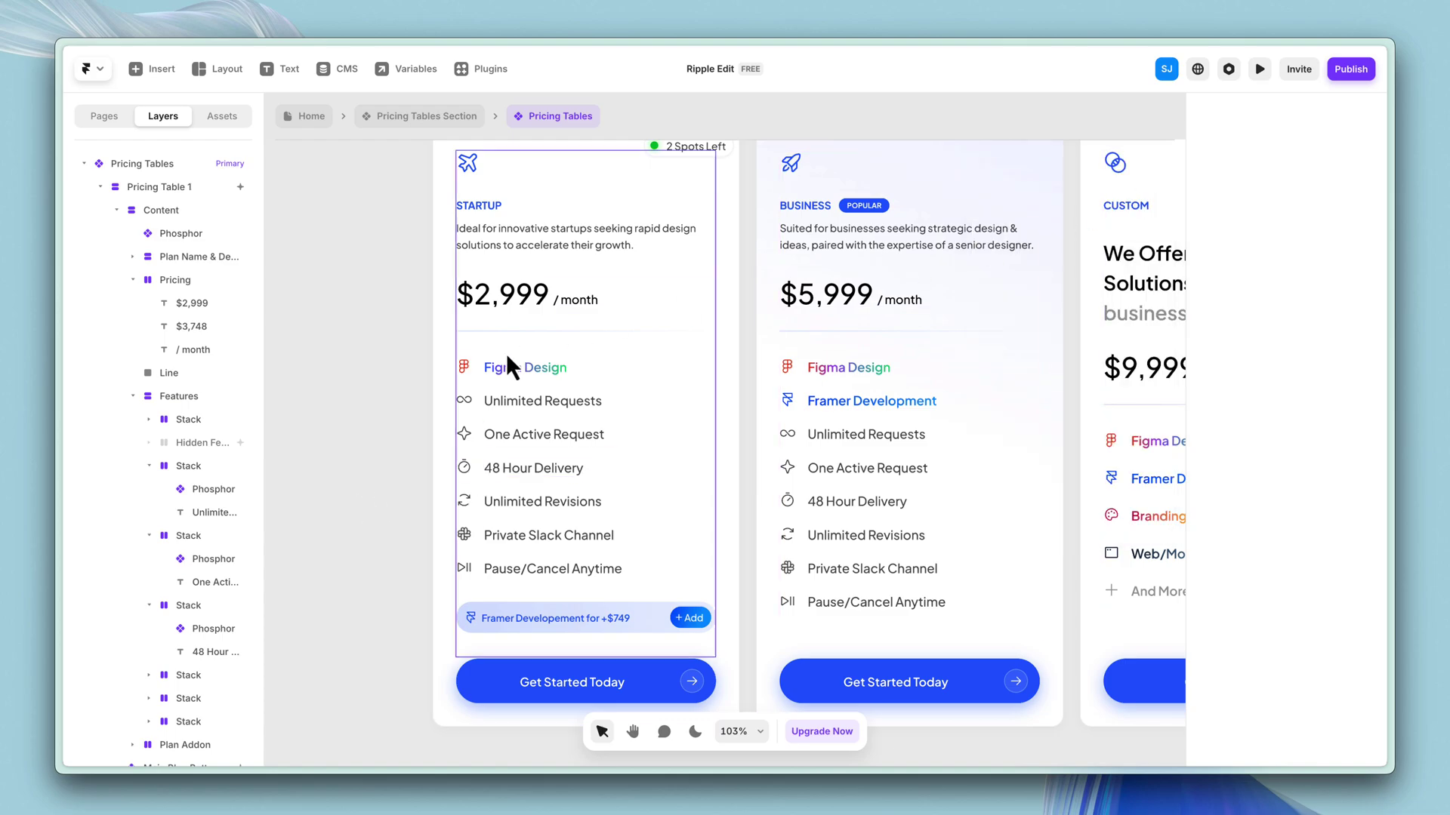
Check the icon name setting of the Startup card's One Active Request feature.
{"action": "left_click", "coordinate": [463, 433]}
{"action": "scroll", "coordinate": [1323, 669], "scroll_direction": "down", "scroll_amount": 3}
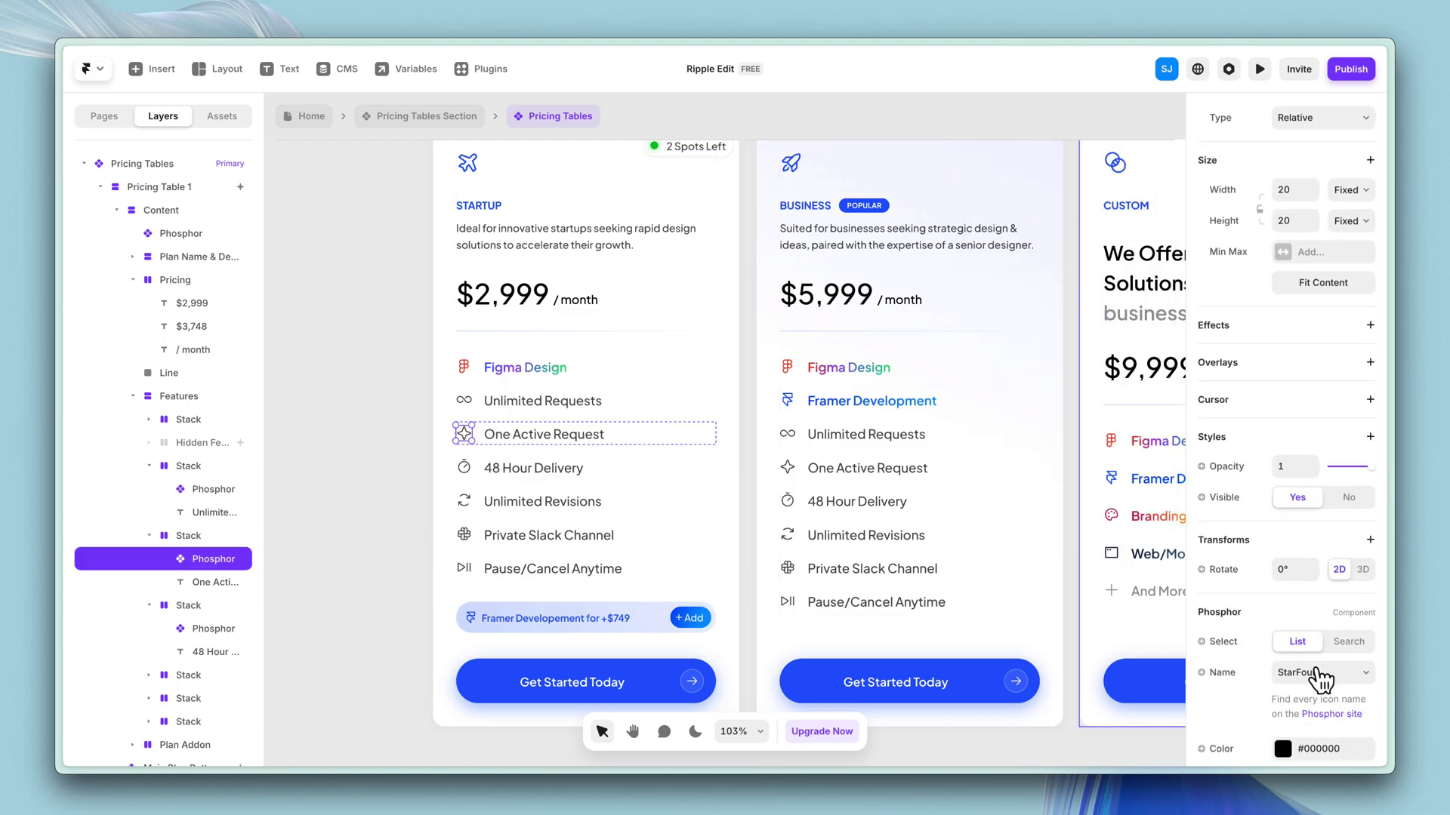
{"action": "left_click", "coordinate": [1298, 622]}
{"action": "key", "text": "Escape"}
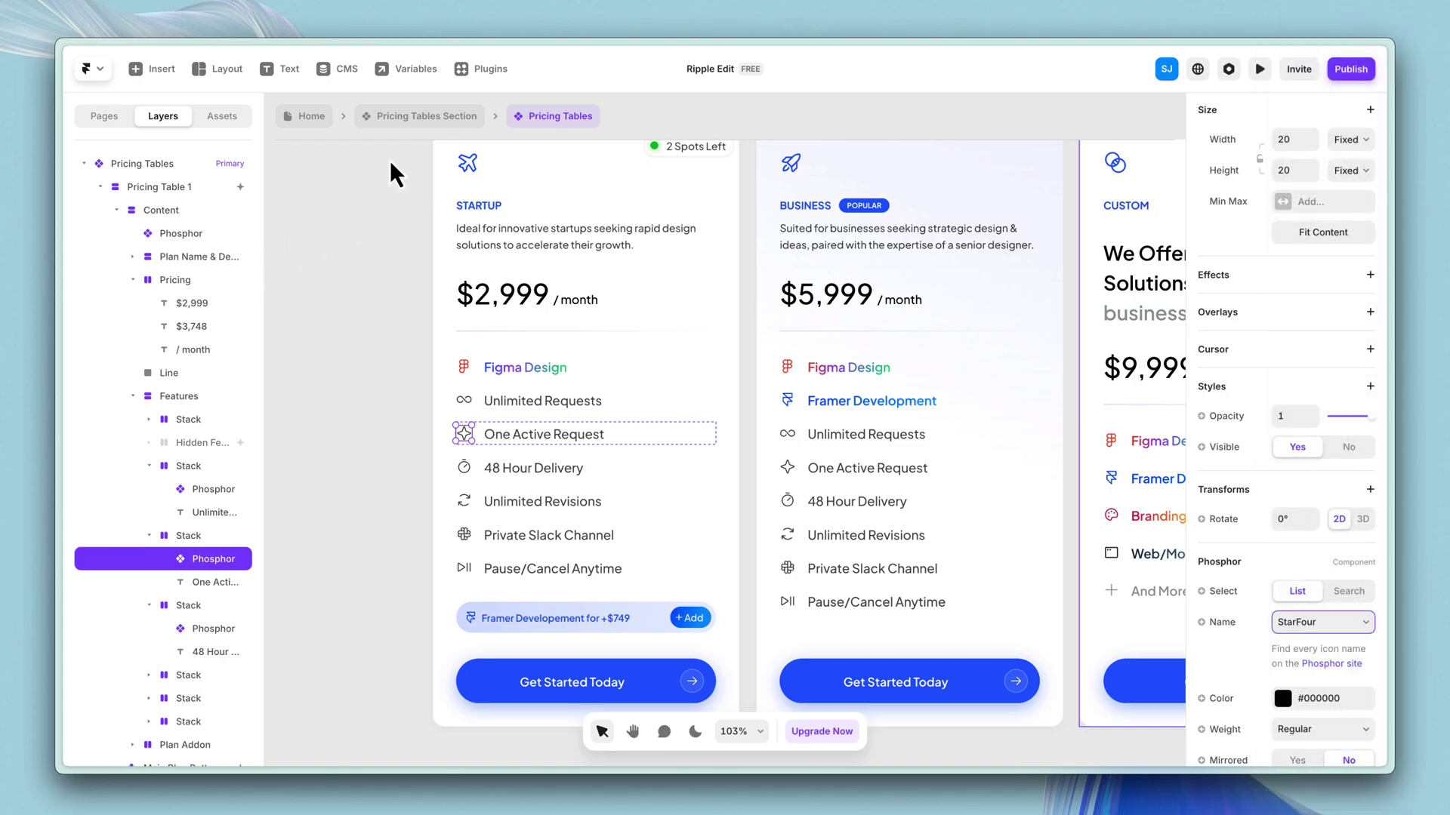
Return to the Home page and open the All FAQs component nested in the FAQs component.
{"action": "left_click", "coordinate": [306, 116]}
{"action": "left_click", "coordinate": [342, 302]}
{"action": "scroll", "coordinate": [342, 302], "scroll_direction": "down", "scroll_amount": 5, "text": "ctrl"}
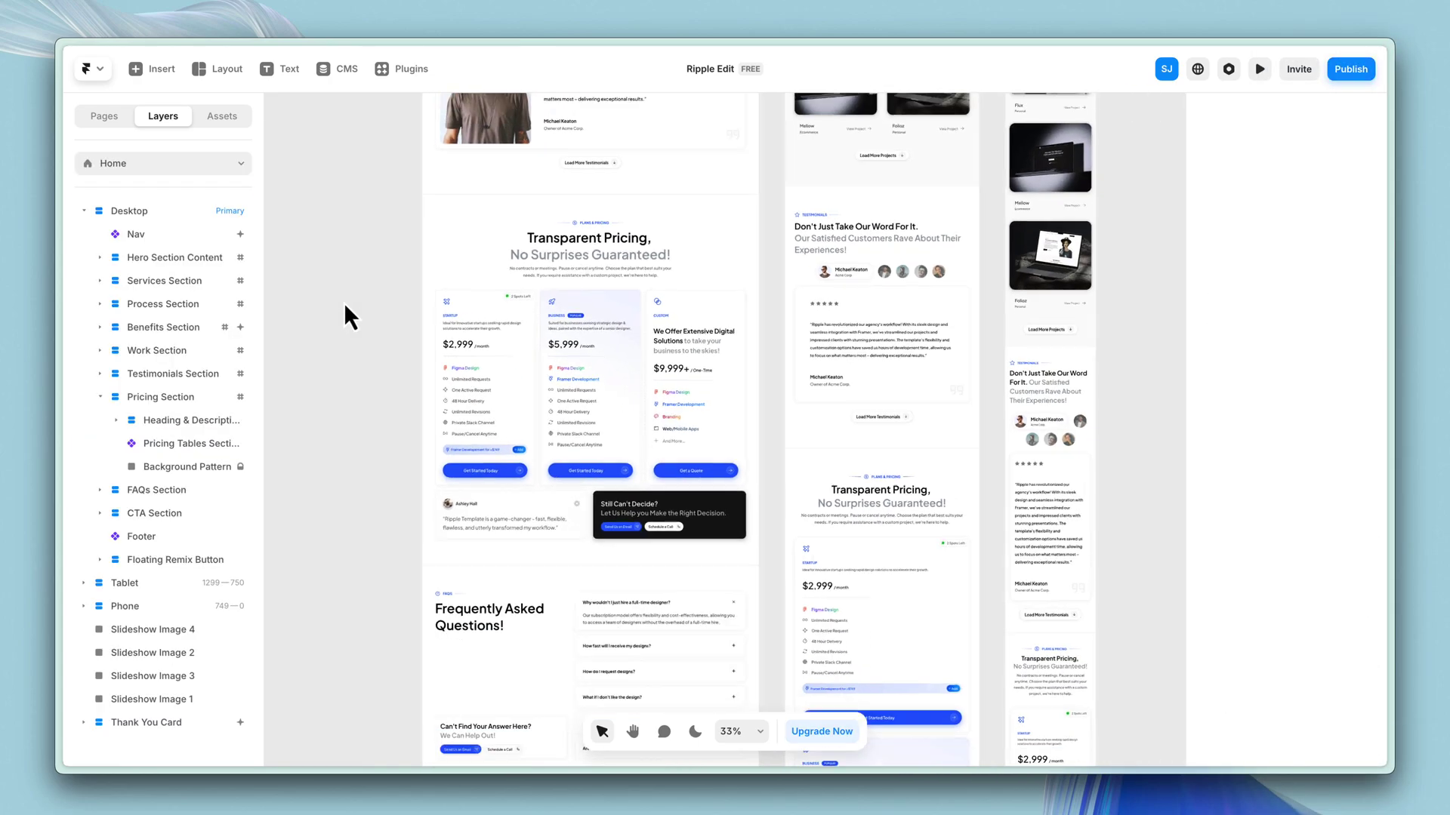
{"action": "scroll", "coordinate": [342, 302], "scroll_direction": "down", "scroll_amount": 2}
{"action": "scroll", "coordinate": [382, 358], "scroll_direction": "down", "scroll_amount": 1}
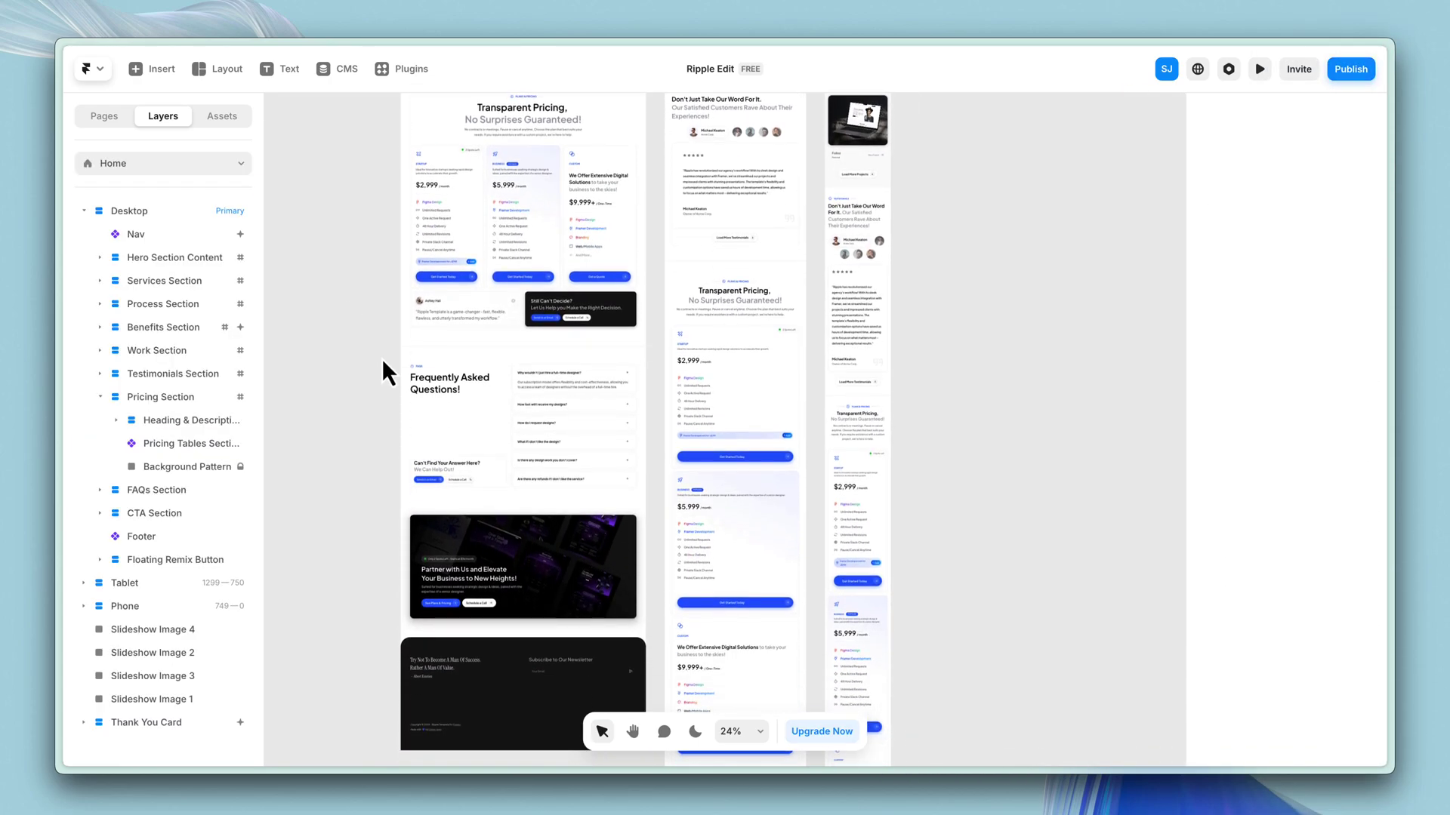
{"action": "scroll", "coordinate": [382, 358], "scroll_direction": "up", "scroll_amount": 3}
{"action": "left_click", "coordinate": [683, 460]}
{"action": "double_click", "coordinate": [683, 461]}
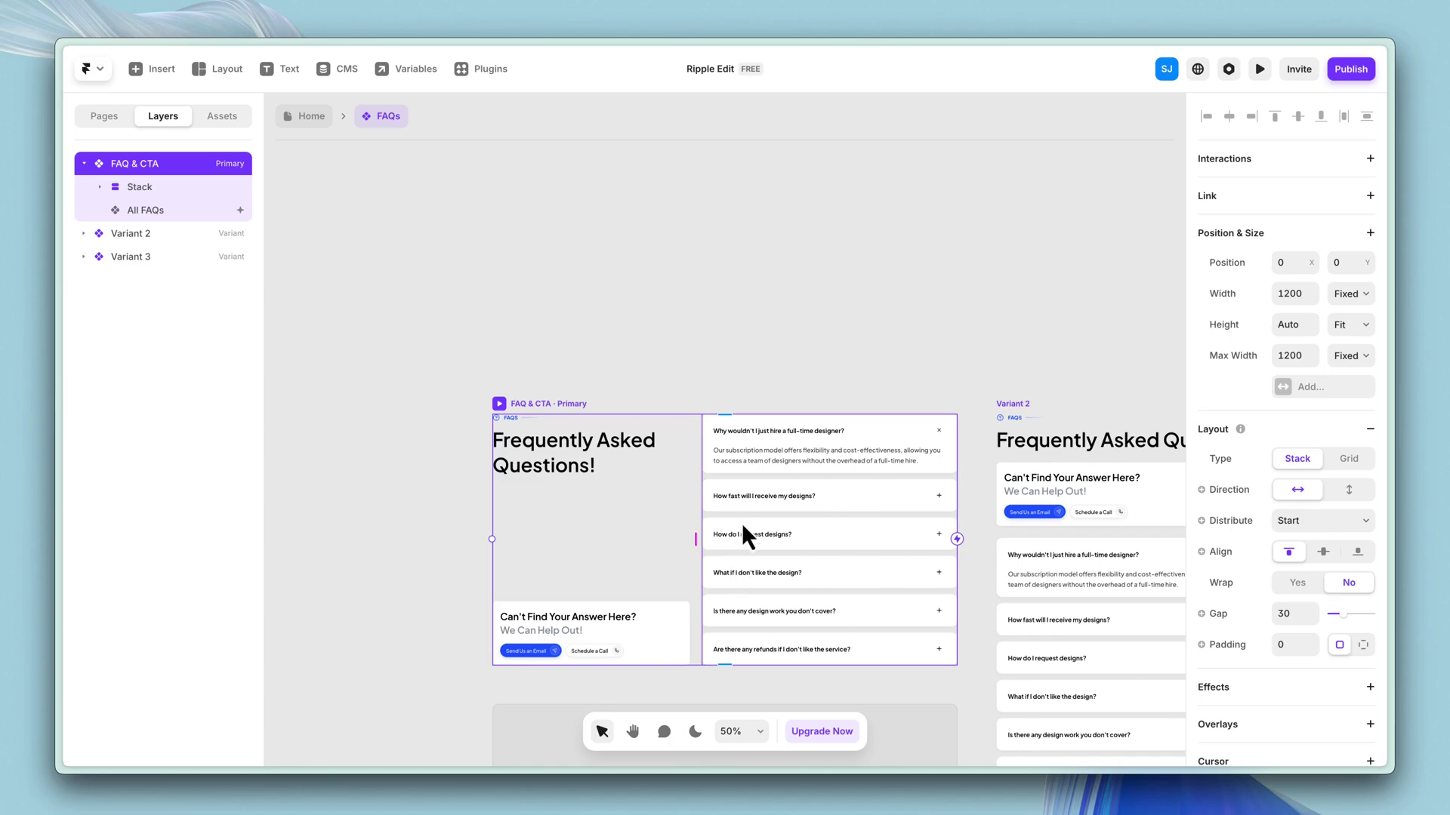
{"action": "scroll", "coordinate": [743, 527], "scroll_direction": "down", "scroll_amount": 1}
{"action": "double_click", "coordinate": [796, 437]}
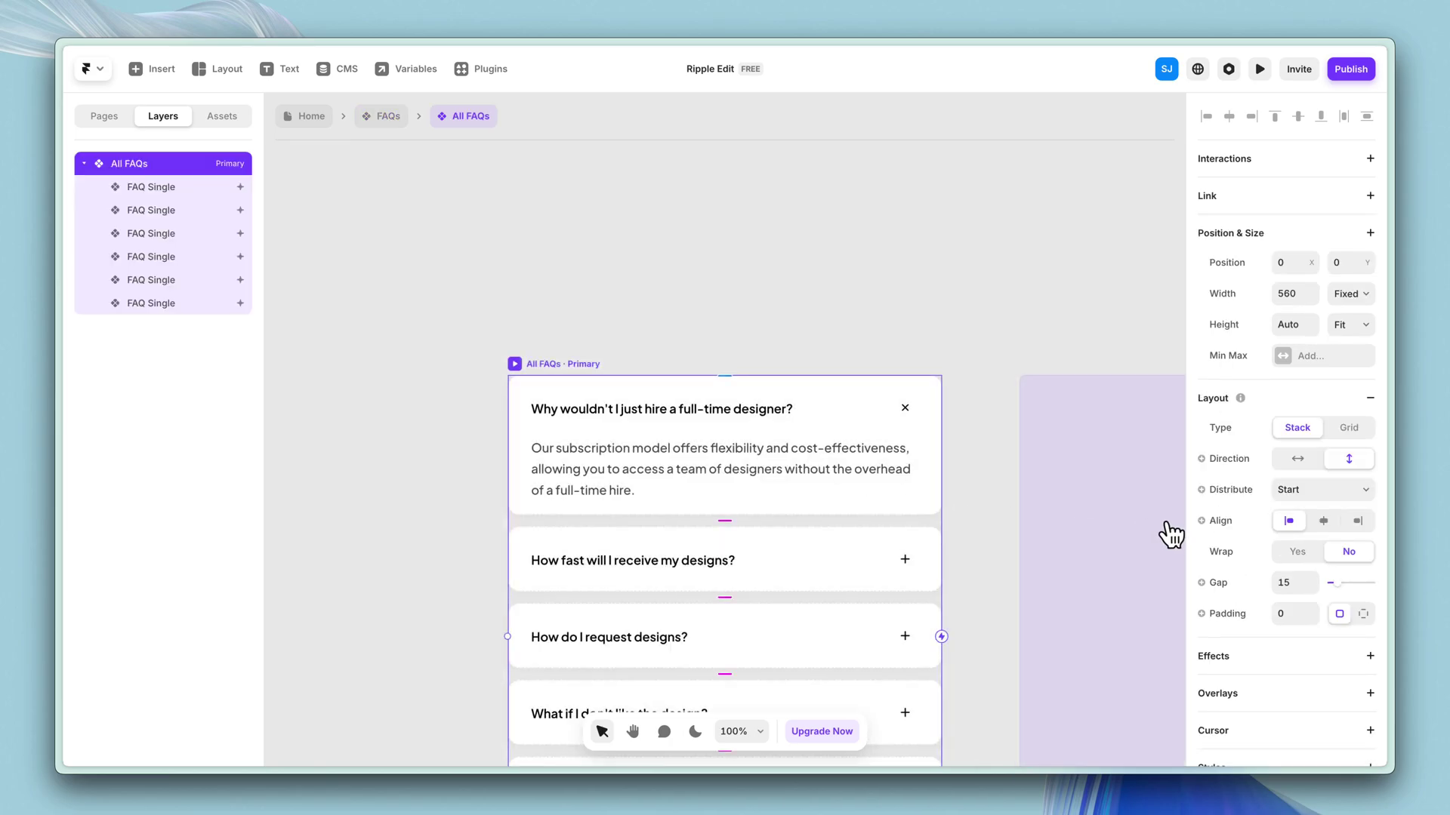
Inspect the variant, Question and Answer properties of the first FAQ, "Why wouldn't I just hire a full-time designer?".
{"action": "scroll", "coordinate": [691, 396], "scroll_direction": "down", "scroll_amount": 3}
{"action": "left_click", "coordinate": [606, 314]}
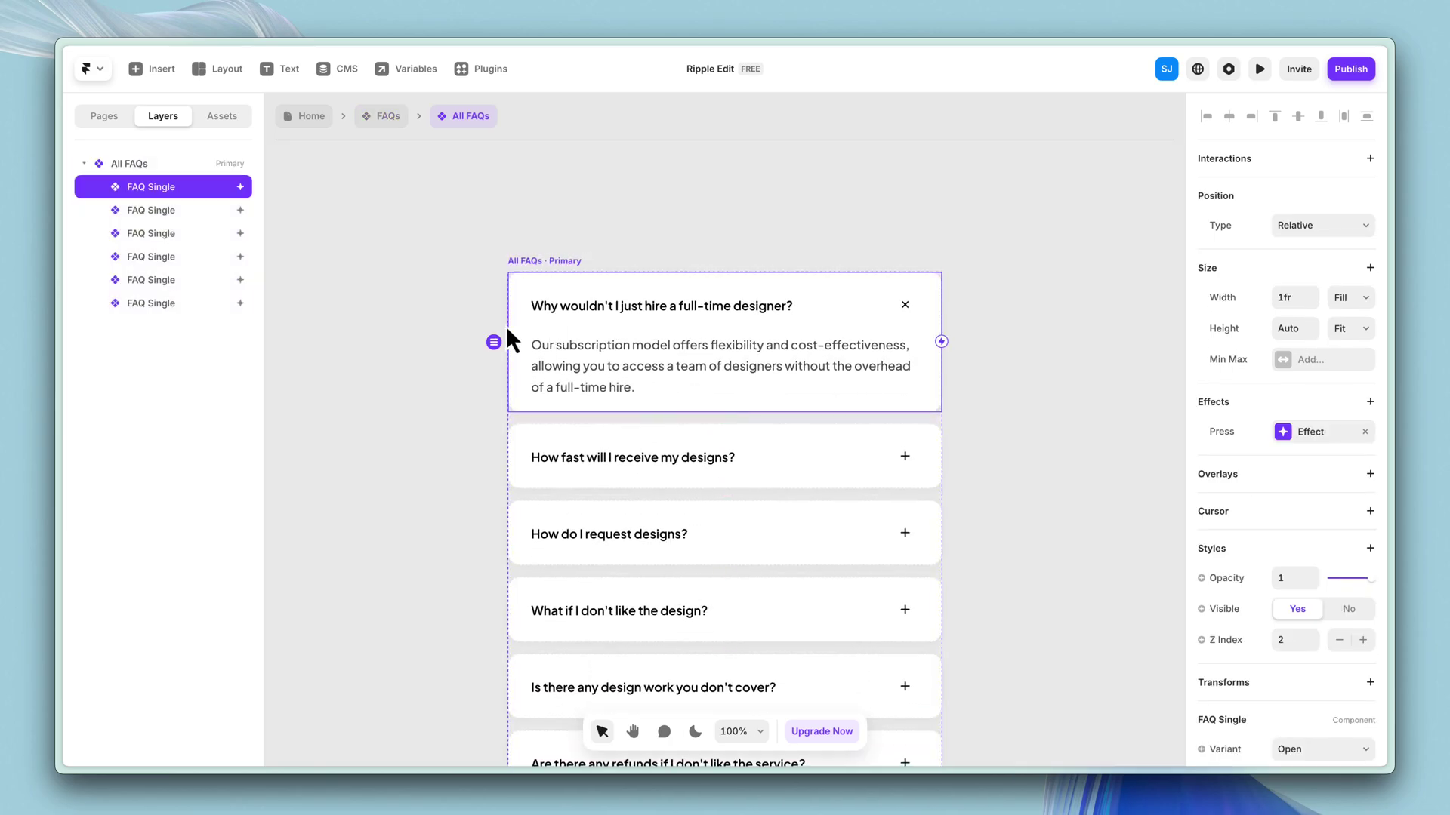
{"action": "scroll", "coordinate": [368, 305], "scroll_direction": "down", "scroll_amount": 3}
{"action": "scroll", "coordinate": [381, 304], "scroll_direction": "down", "scroll_amount": 2}
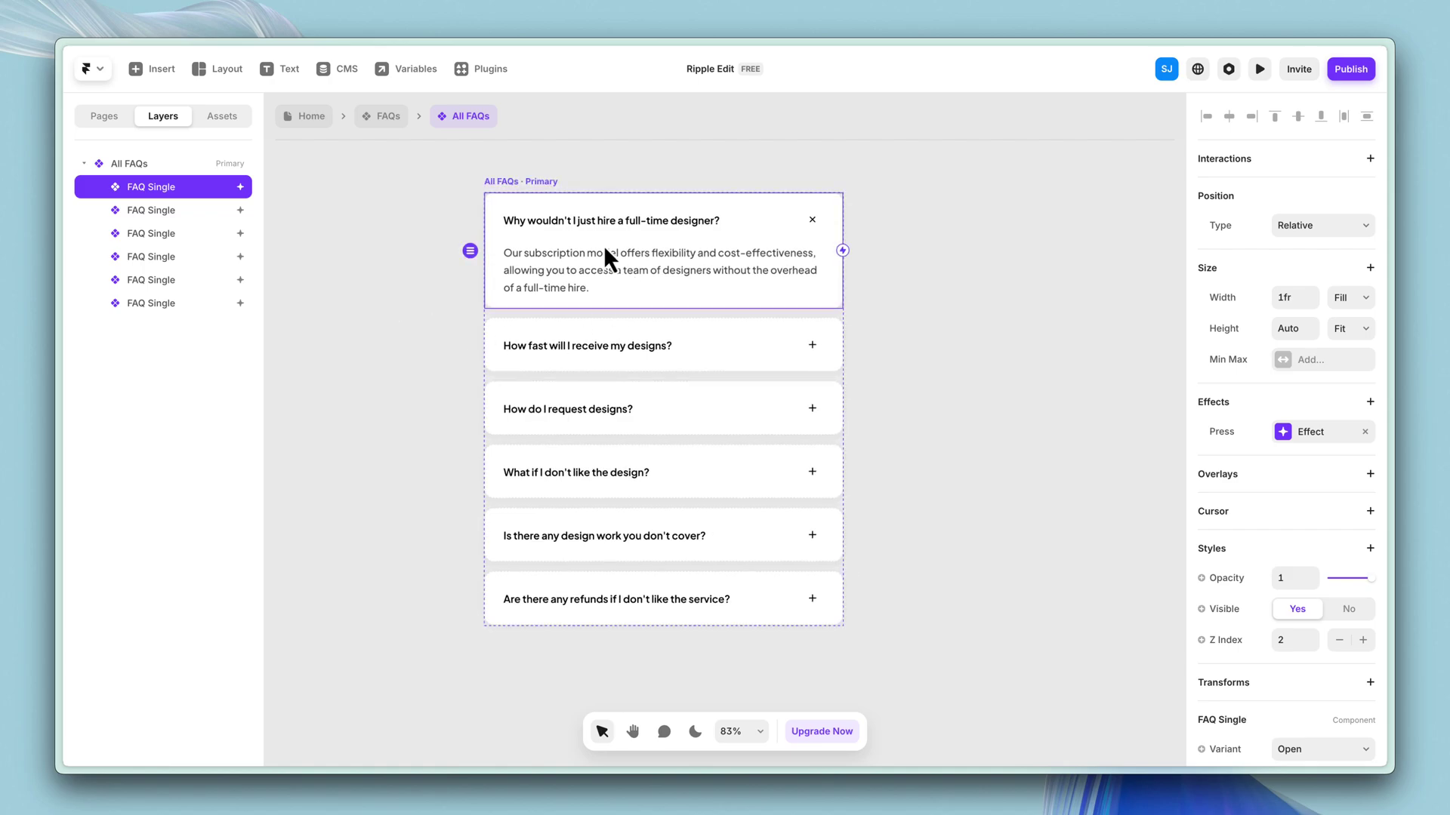
{"action": "scroll", "coordinate": [514, 252], "scroll_direction": "up", "scroll_amount": 1}
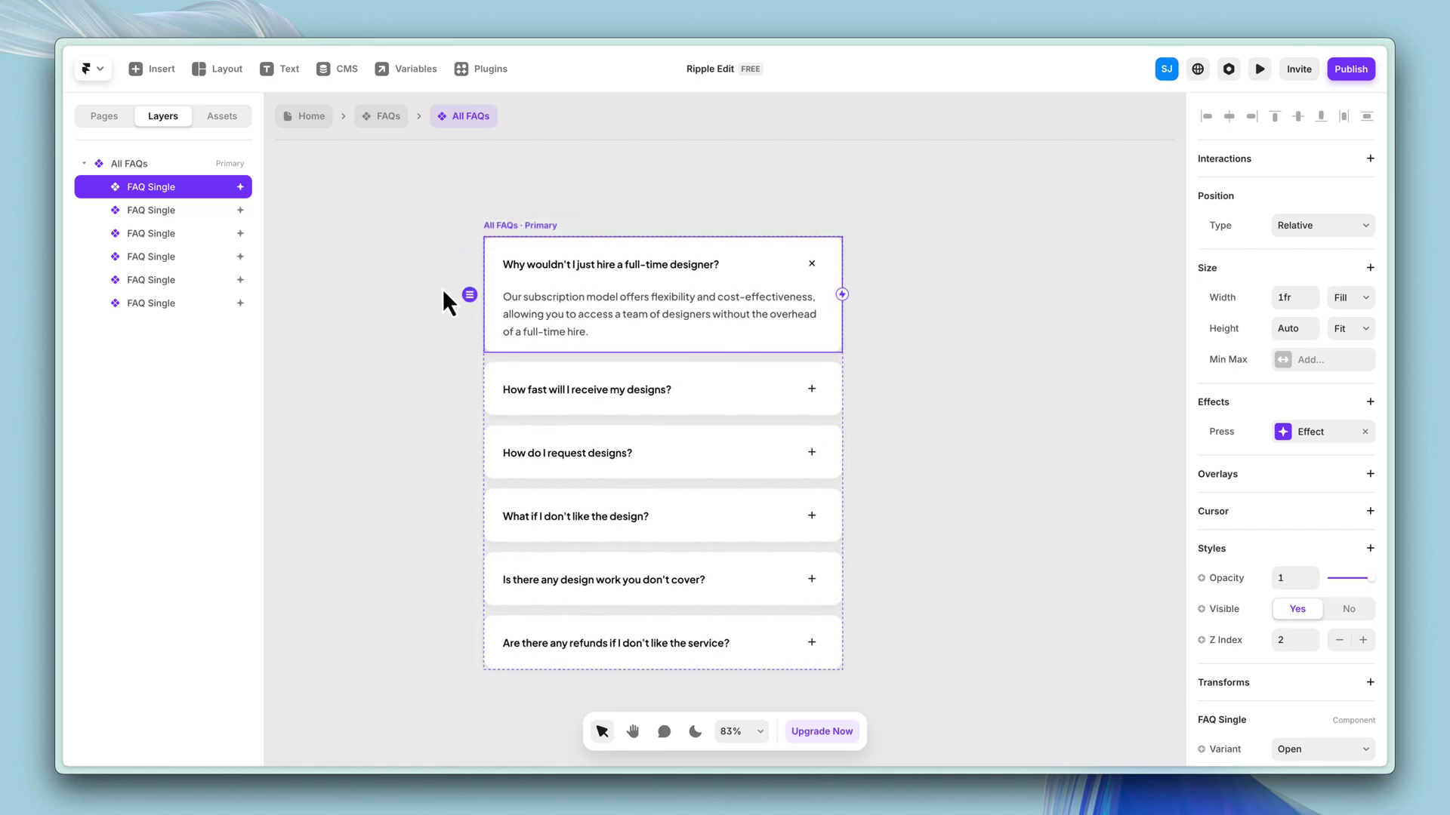
{"action": "scroll", "coordinate": [1317, 592], "scroll_direction": "down", "scroll_amount": 5}
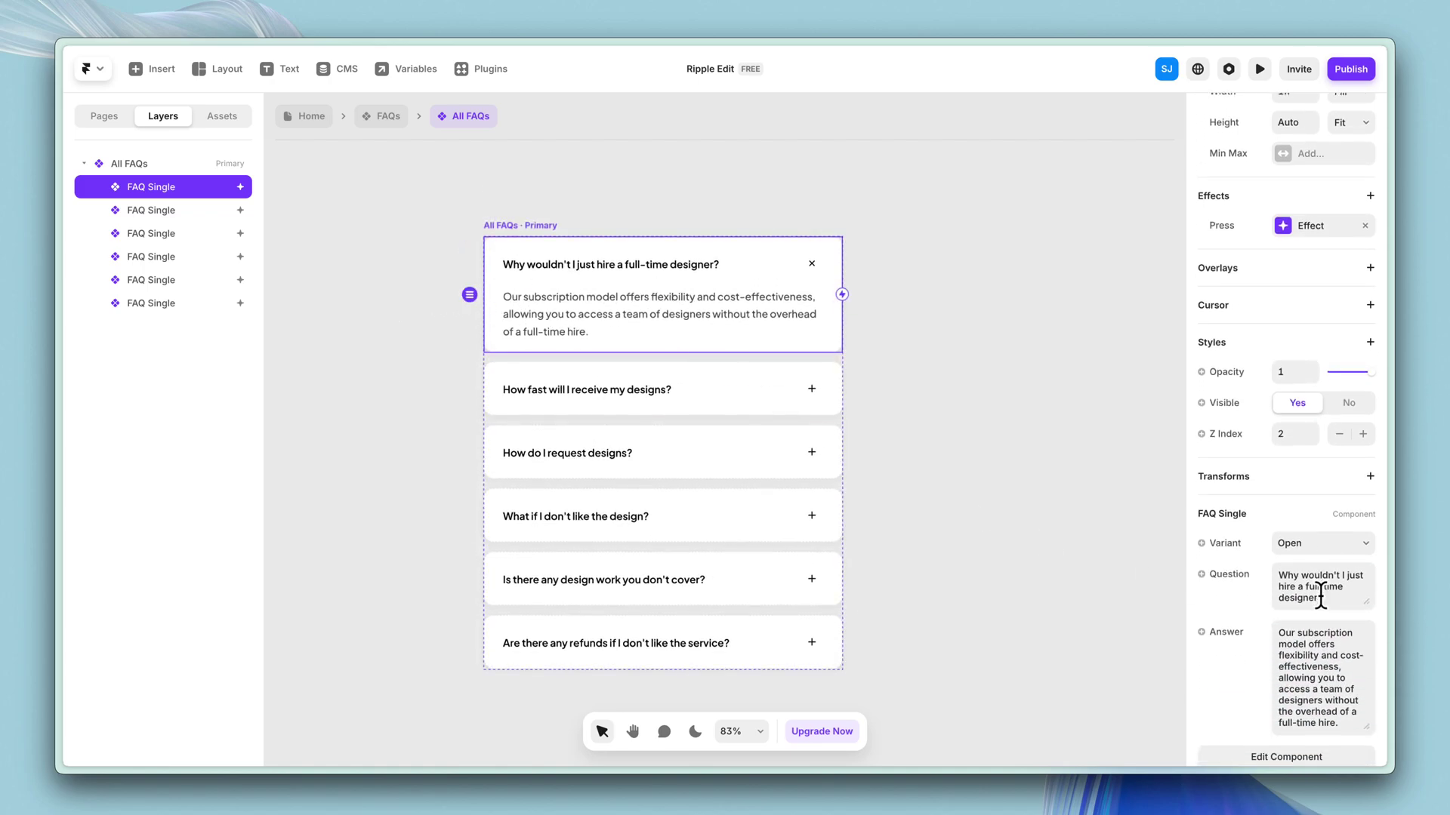
{"action": "triple_click", "coordinate": [1316, 593]}
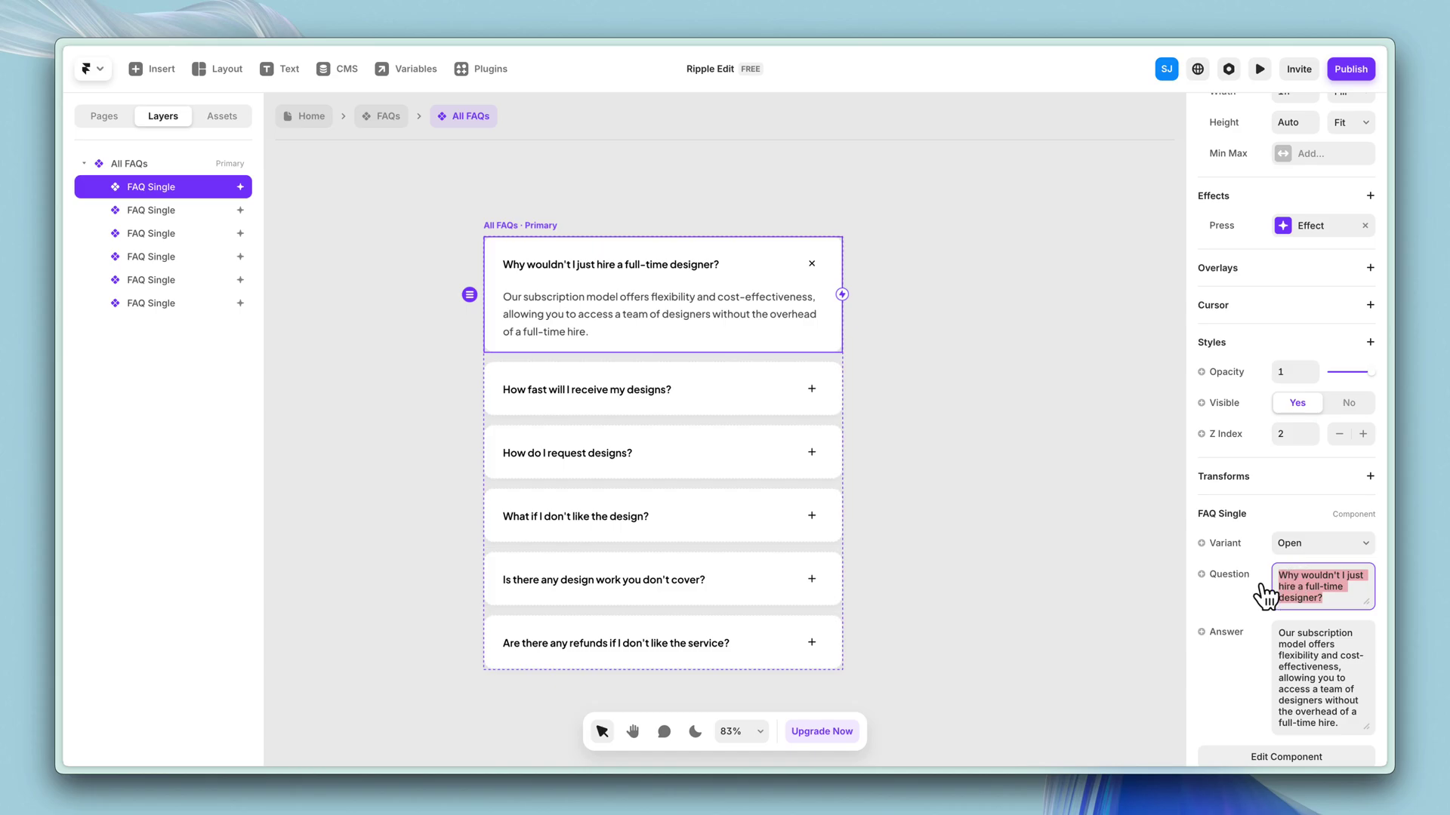
{"action": "scroll", "coordinate": [1283, 604], "scroll_direction": "down", "scroll_amount": 1}
{"action": "triple_click", "coordinate": [1328, 656]}
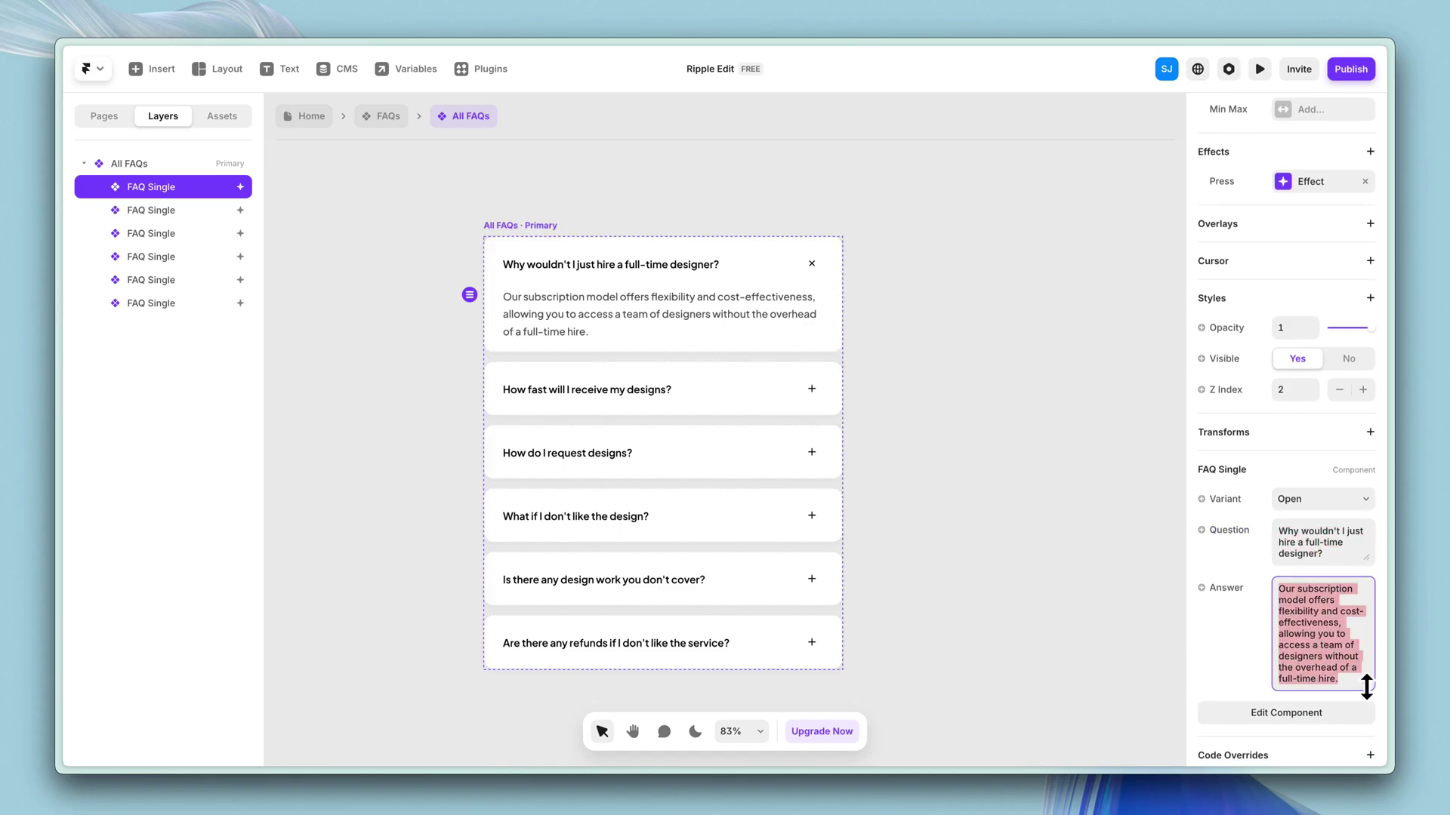
{"action": "left_click", "coordinate": [1096, 576]}
{"action": "left_click", "coordinate": [627, 302]}
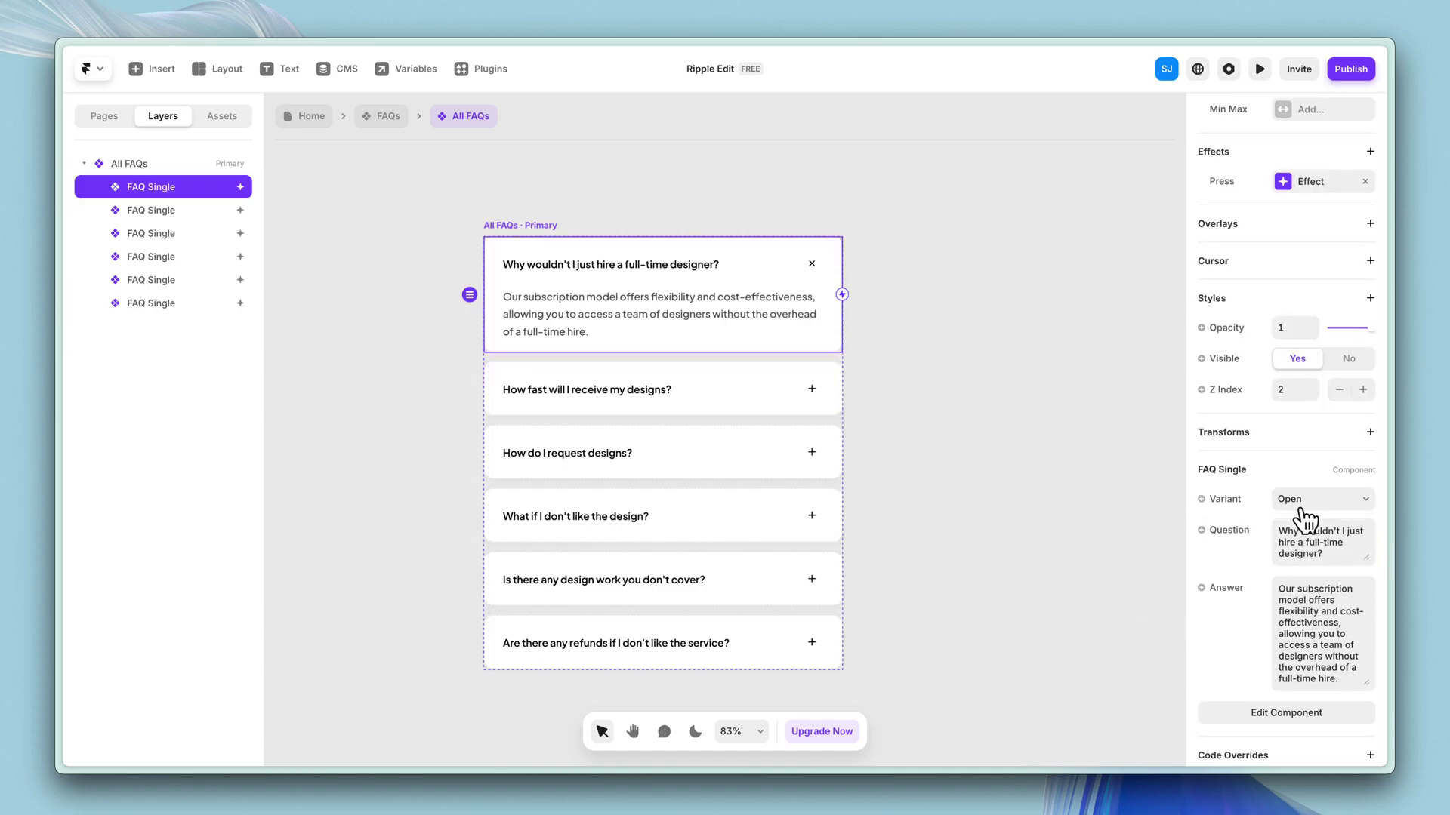
Try the Open variant on the "How fast will I receive my designs?" FAQ and undo the change.
{"action": "left_click", "coordinate": [722, 385]}
{"action": "scroll", "coordinate": [1239, 499], "scroll_direction": "down", "scroll_amount": 3}
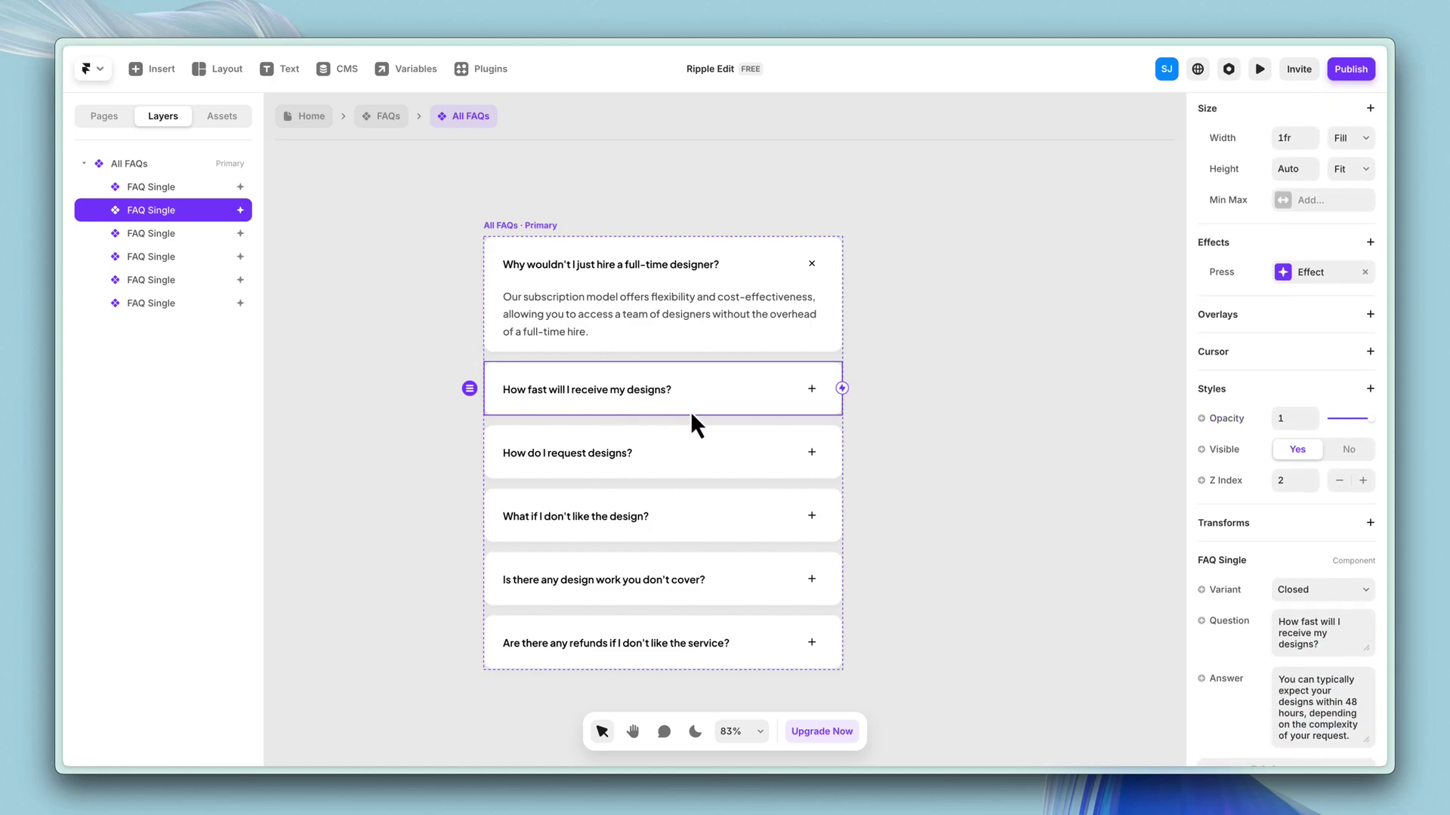
{"action": "left_click", "coordinate": [1327, 597]}
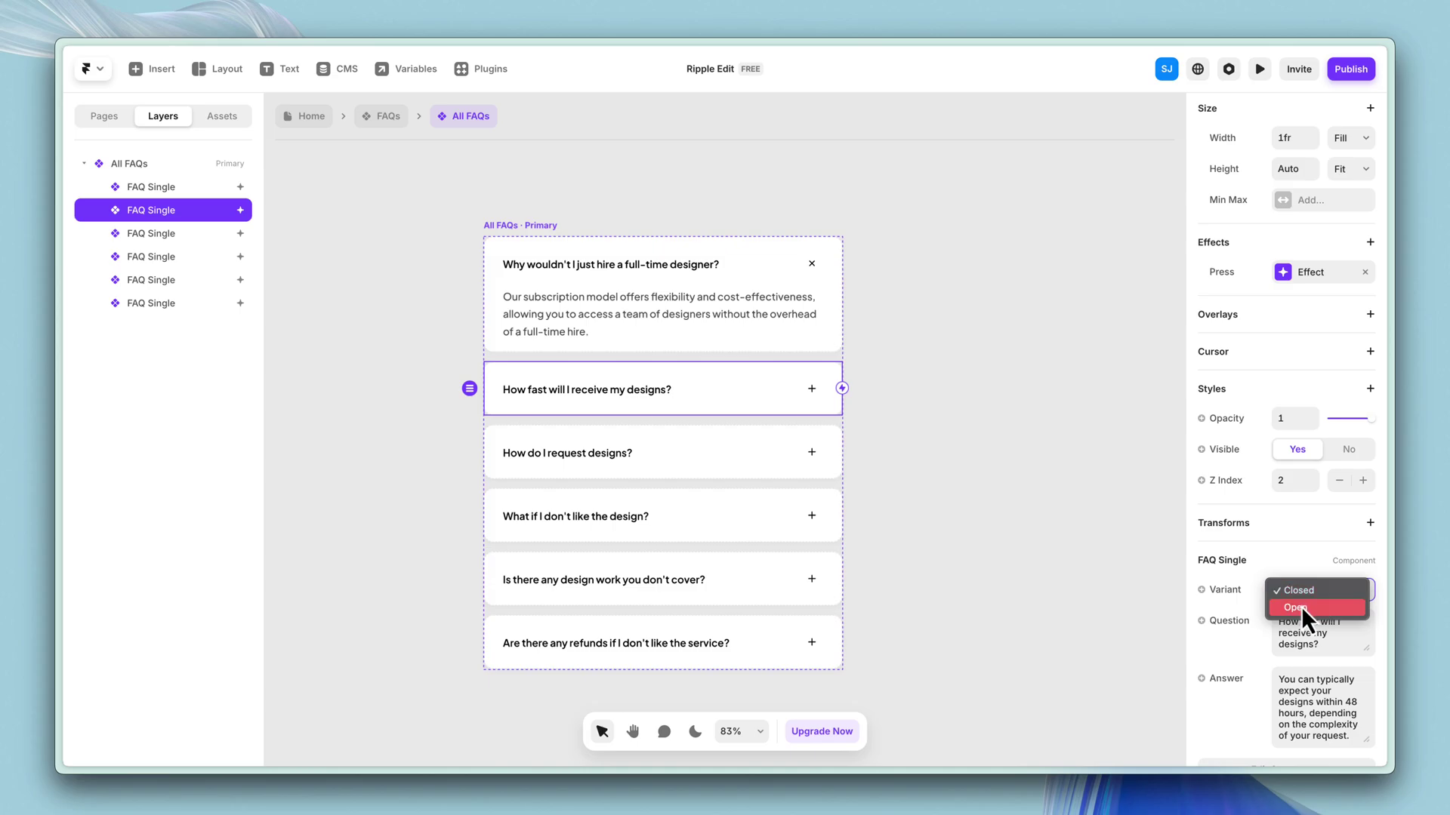
{"action": "left_click", "coordinate": [1301, 606]}
{"action": "left_click", "coordinate": [928, 477]}
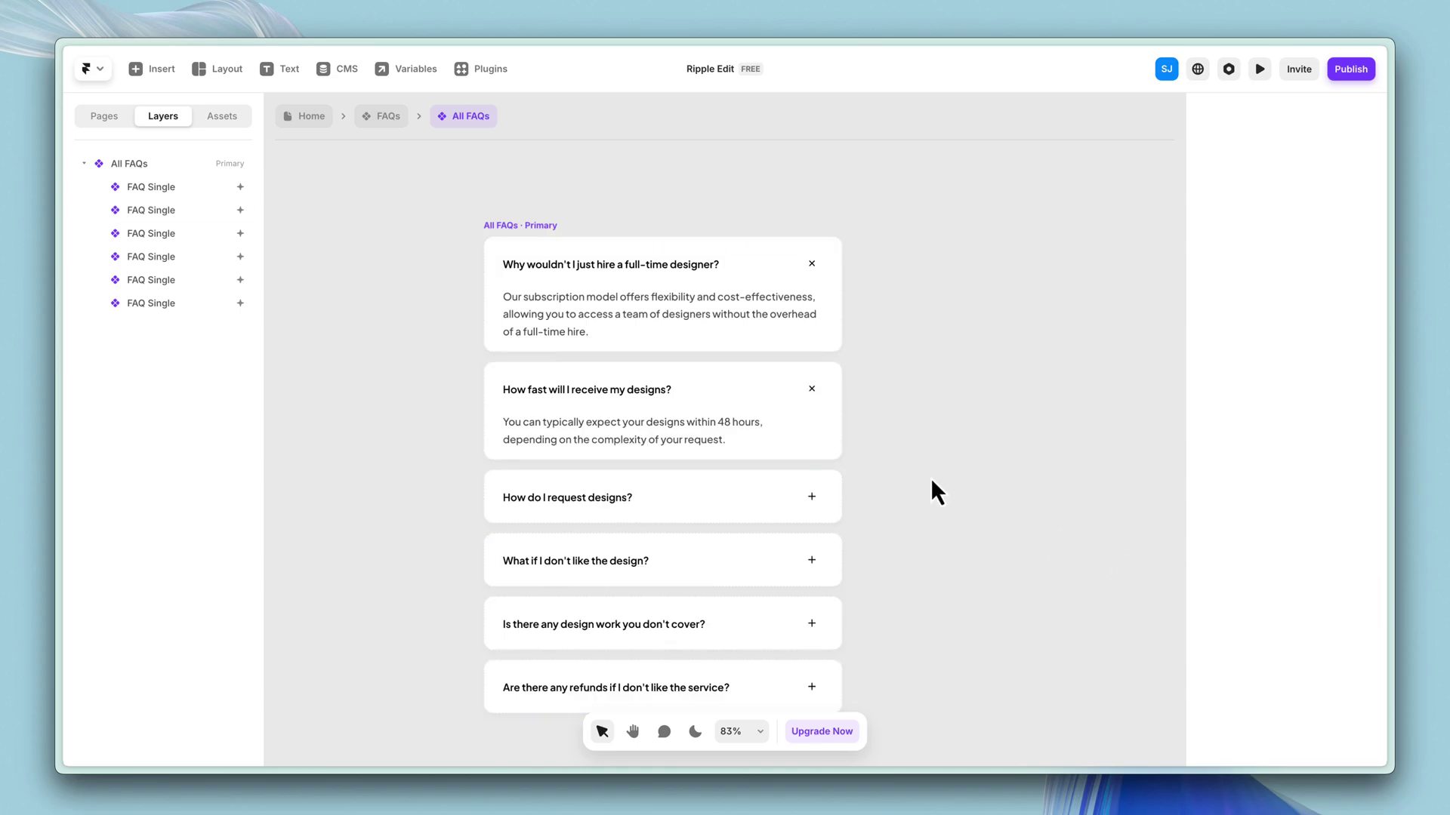
{"action": "key", "text": "ctrl+z"}
Open the FAQ Single component from the first FAQ to view its Closed and Open variants.
{"action": "left_click", "coordinate": [899, 389]}
{"action": "double_click", "coordinate": [634, 307]}
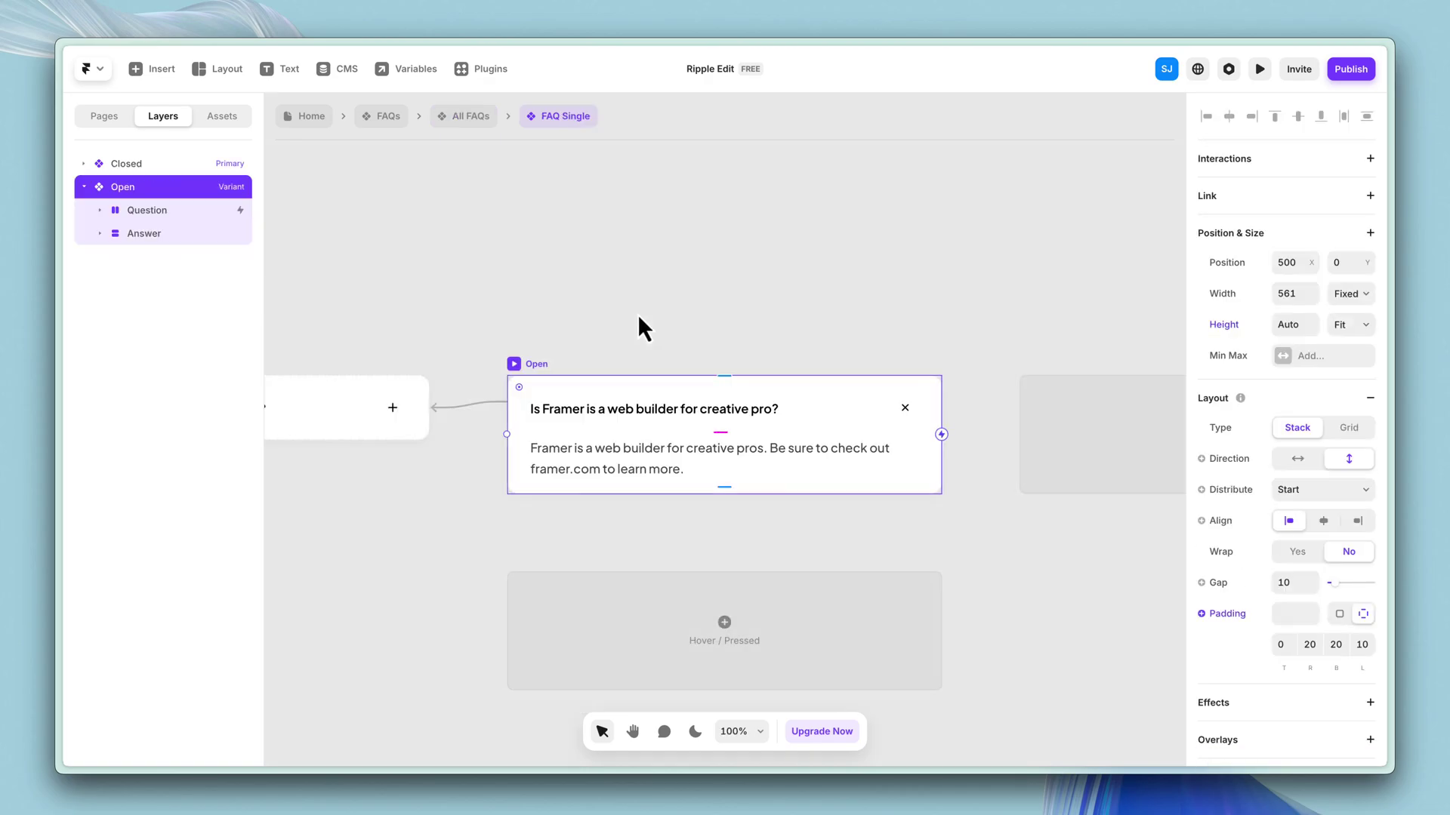
{"action": "scroll", "coordinate": [637, 315], "scroll_direction": "down", "scroll_amount": 4}
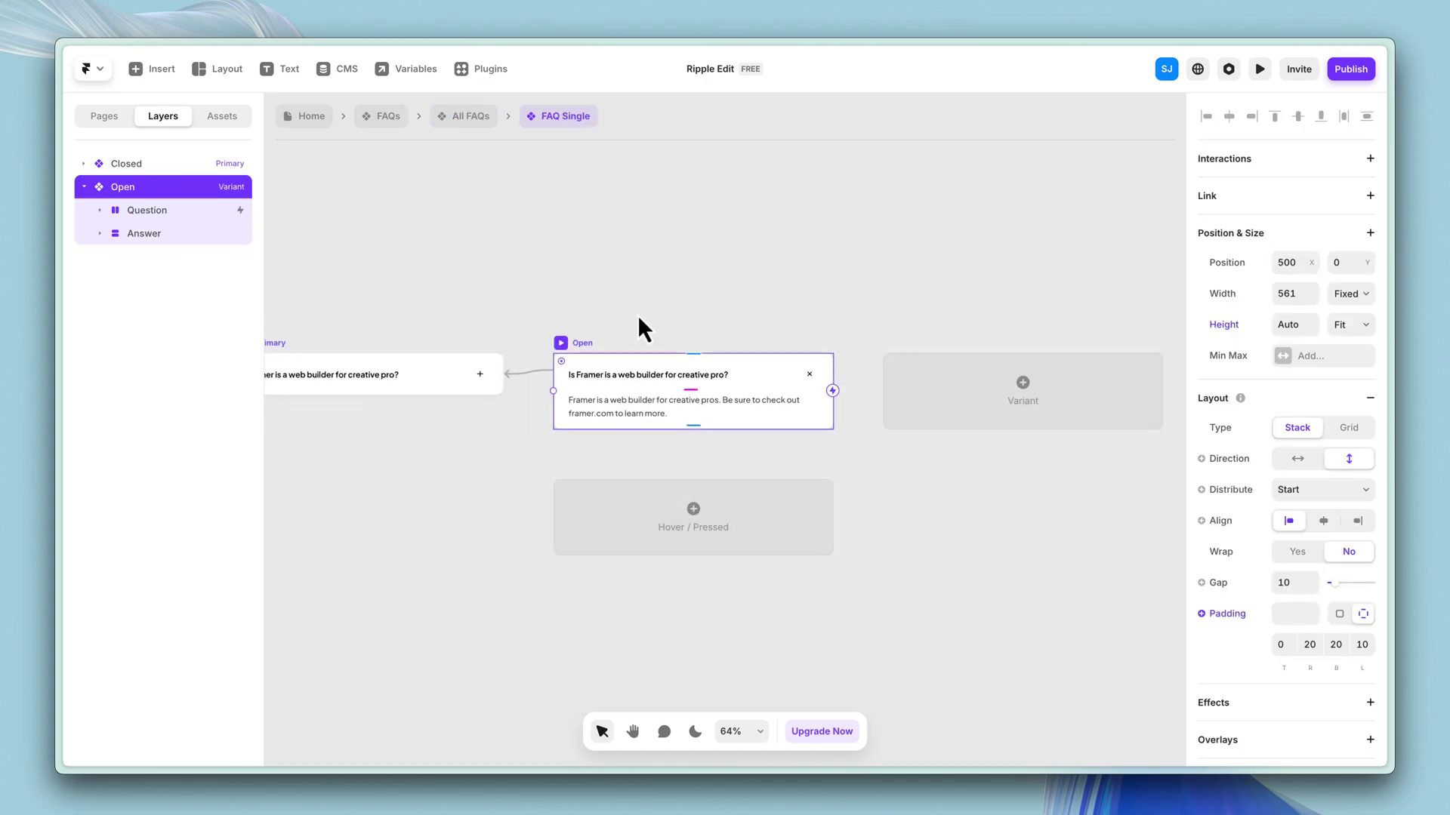
Compare the Closed and Open variants of the FAQ Single component side by side.
{"action": "scroll", "coordinate": [637, 315], "scroll_direction": "left", "scroll_amount": 3}
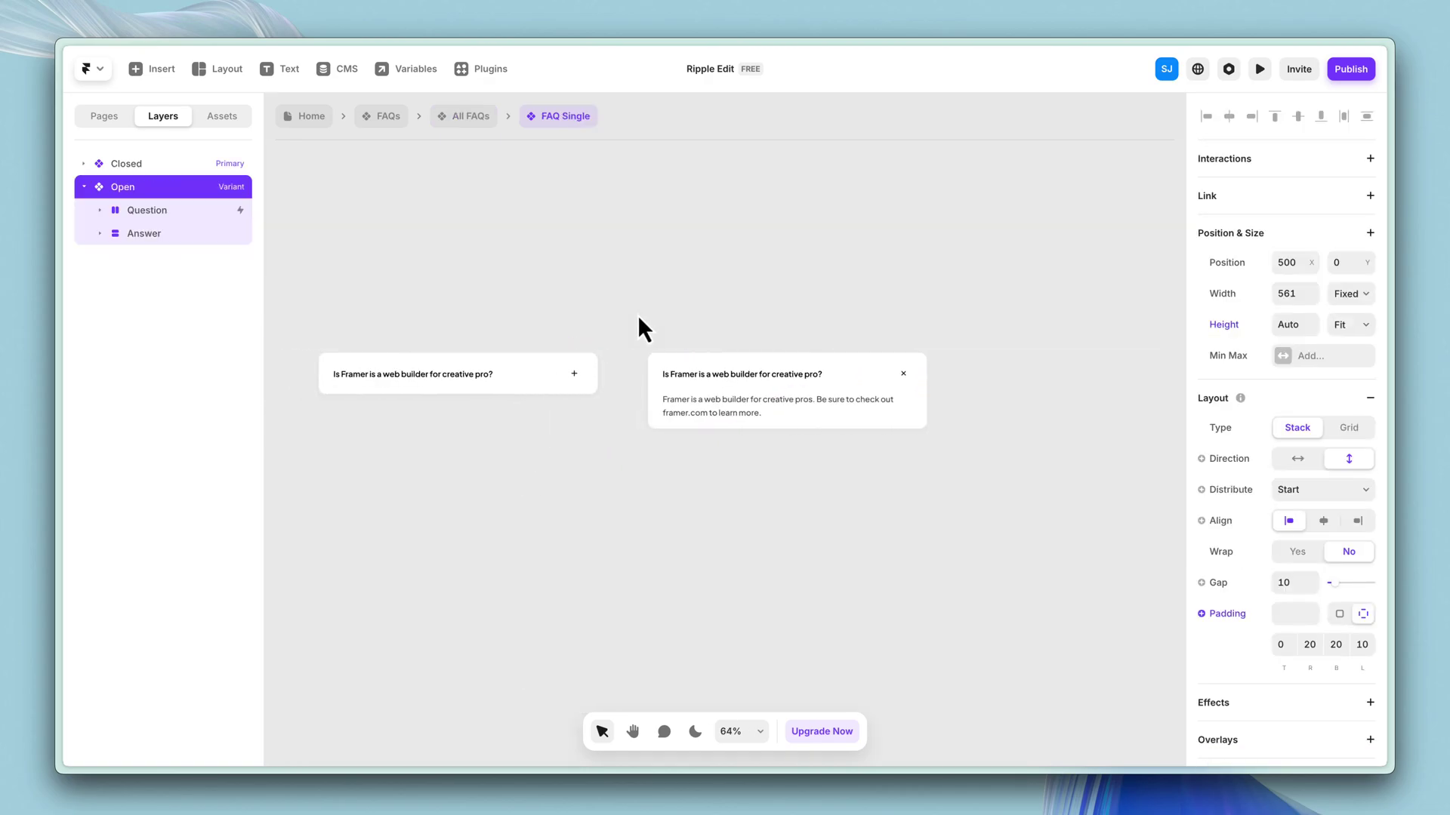
{"action": "left_click", "coordinate": [470, 116]}
{"action": "double_click", "coordinate": [702, 313]}
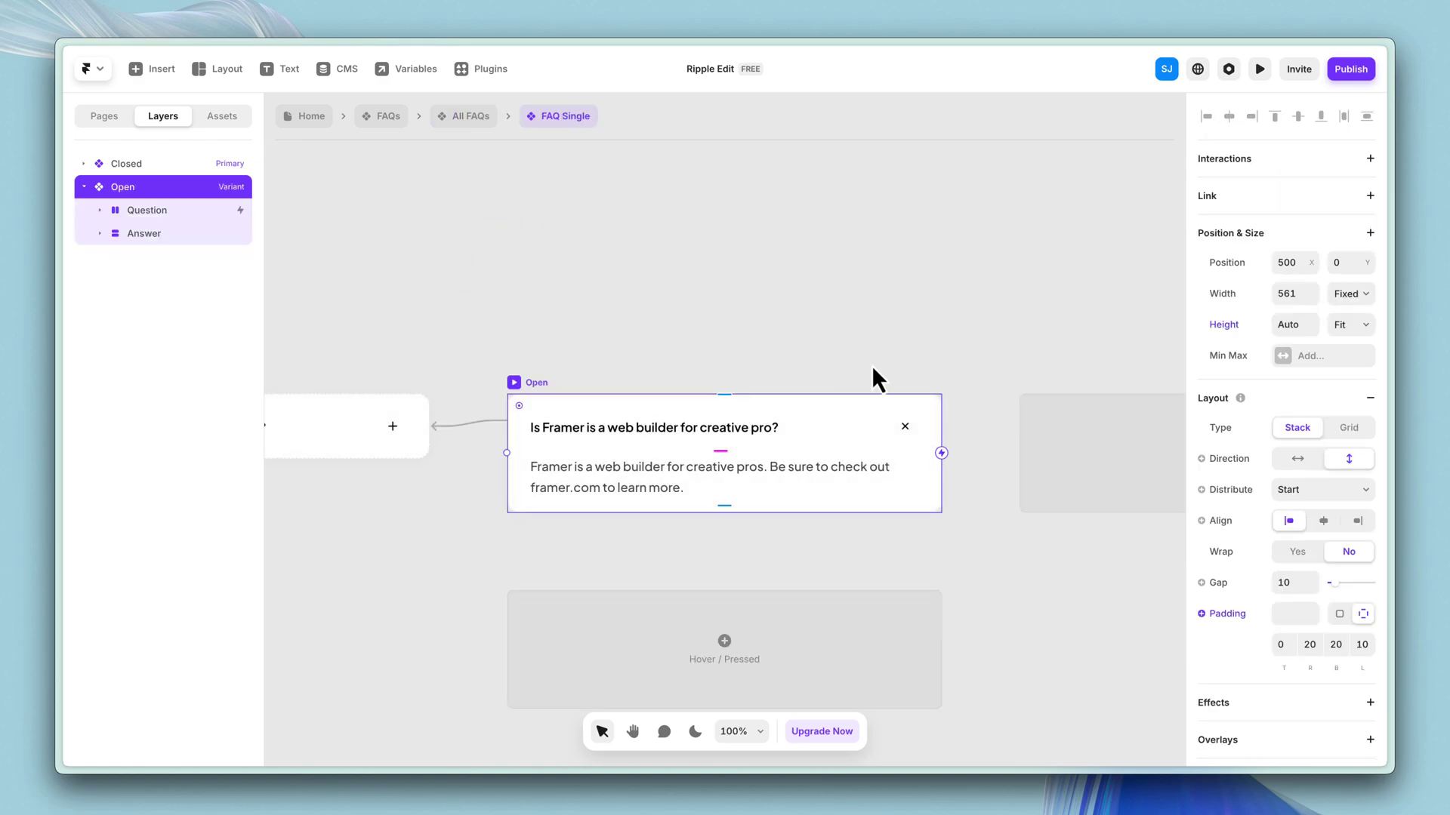
{"action": "scroll", "coordinate": [871, 365], "scroll_direction": "left", "scroll_amount": 5}
{"action": "scroll", "coordinate": [485, 388], "scroll_direction": "left", "scroll_amount": 2}
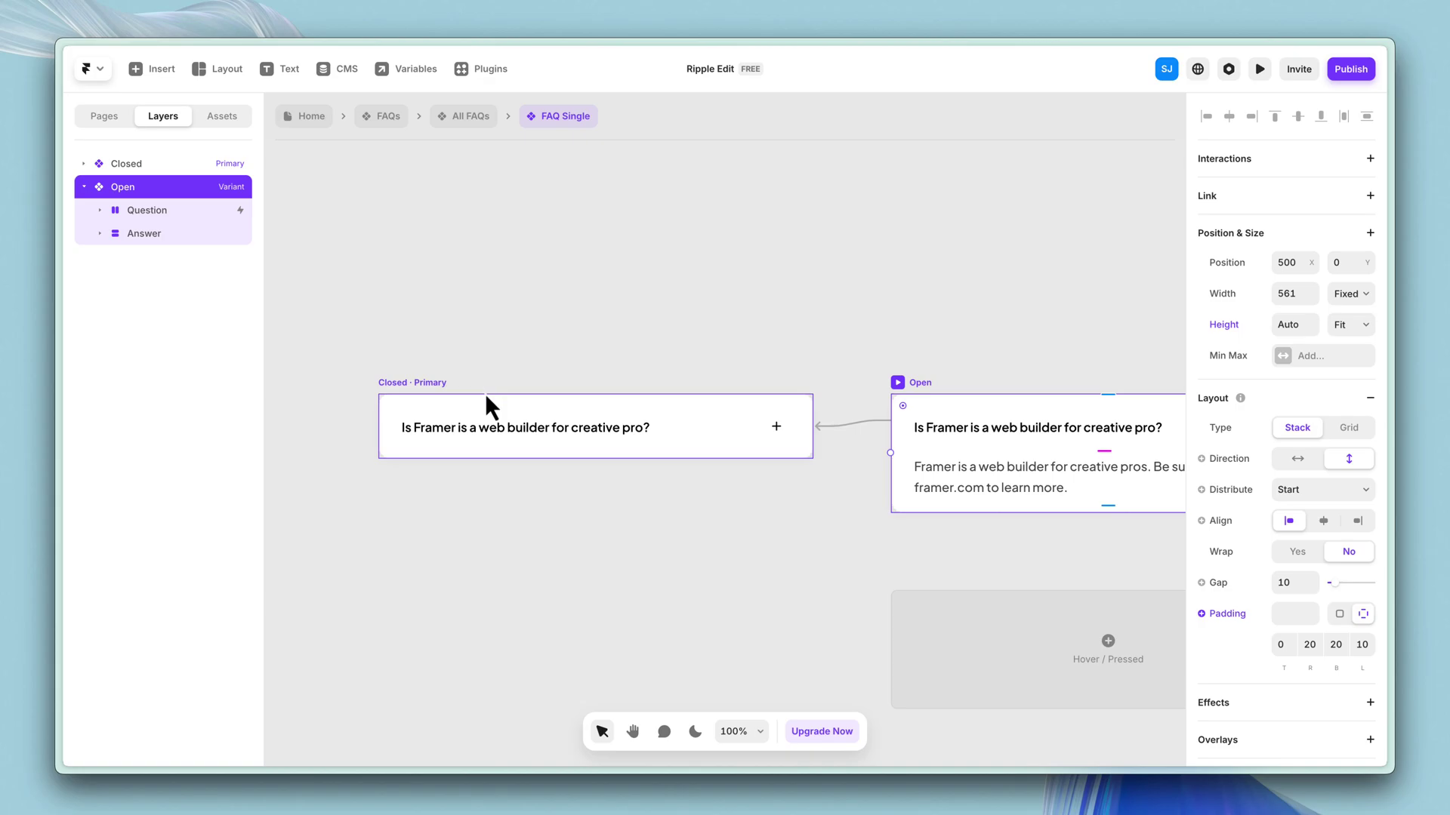
Return to the Home page and select the CTA card below the FAQs in the Desktop layout.
{"action": "left_click", "coordinate": [469, 120]}
{"action": "left_click", "coordinate": [386, 115]}
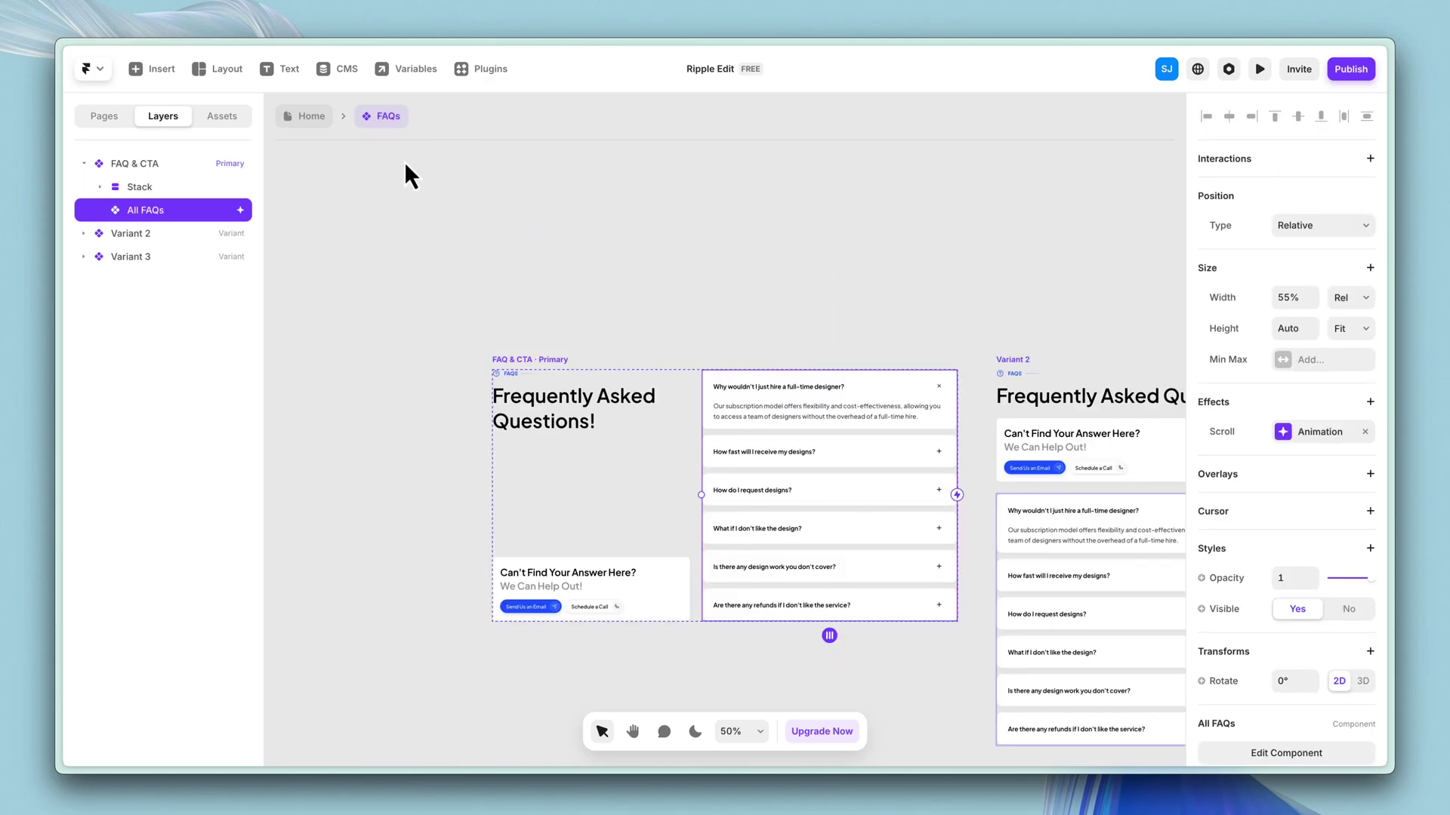
{"action": "left_click", "coordinate": [309, 117]}
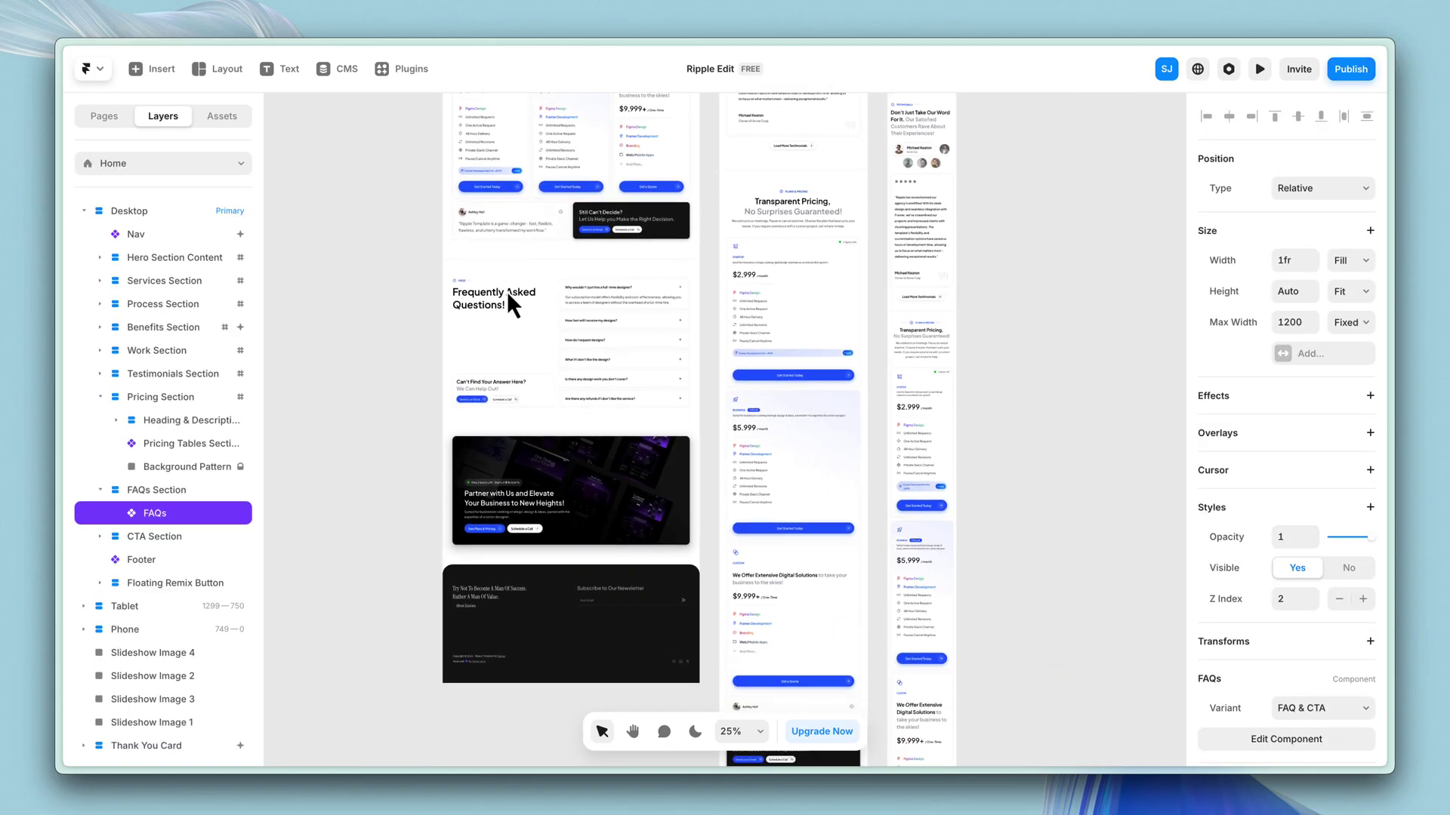
{"action": "scroll", "coordinate": [506, 291], "scroll_direction": "down", "scroll_amount": 2}
{"action": "scroll", "coordinate": [499, 286], "scroll_direction": "up", "scroll_amount": 5, "text": "ctrl"}
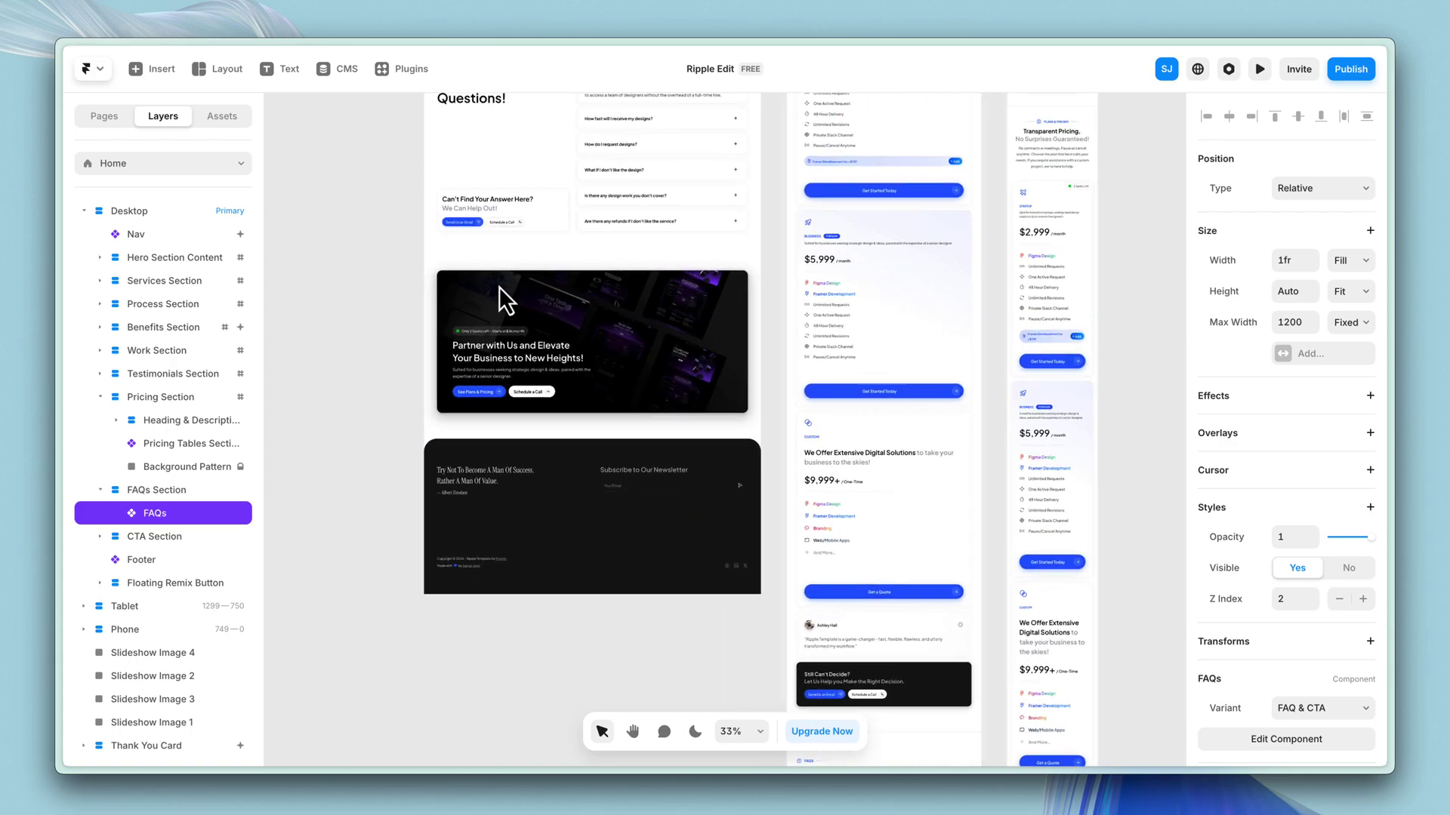
{"action": "left_click", "coordinate": [703, 315]}
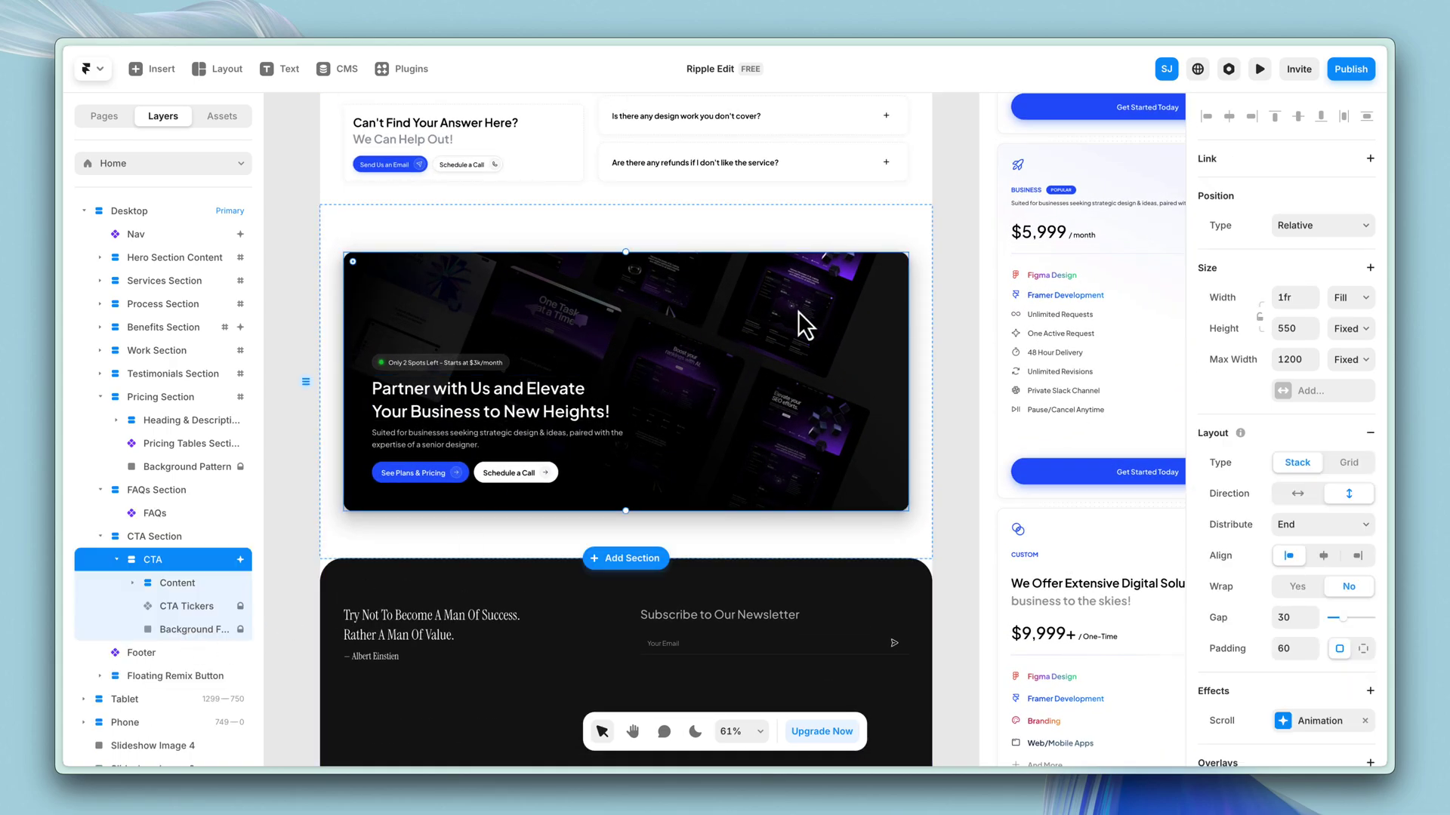
Preview the site at a width of 1616, view the animated CTA card near the page end, and close the preview.
{"action": "key", "text": "ctrl+p"}
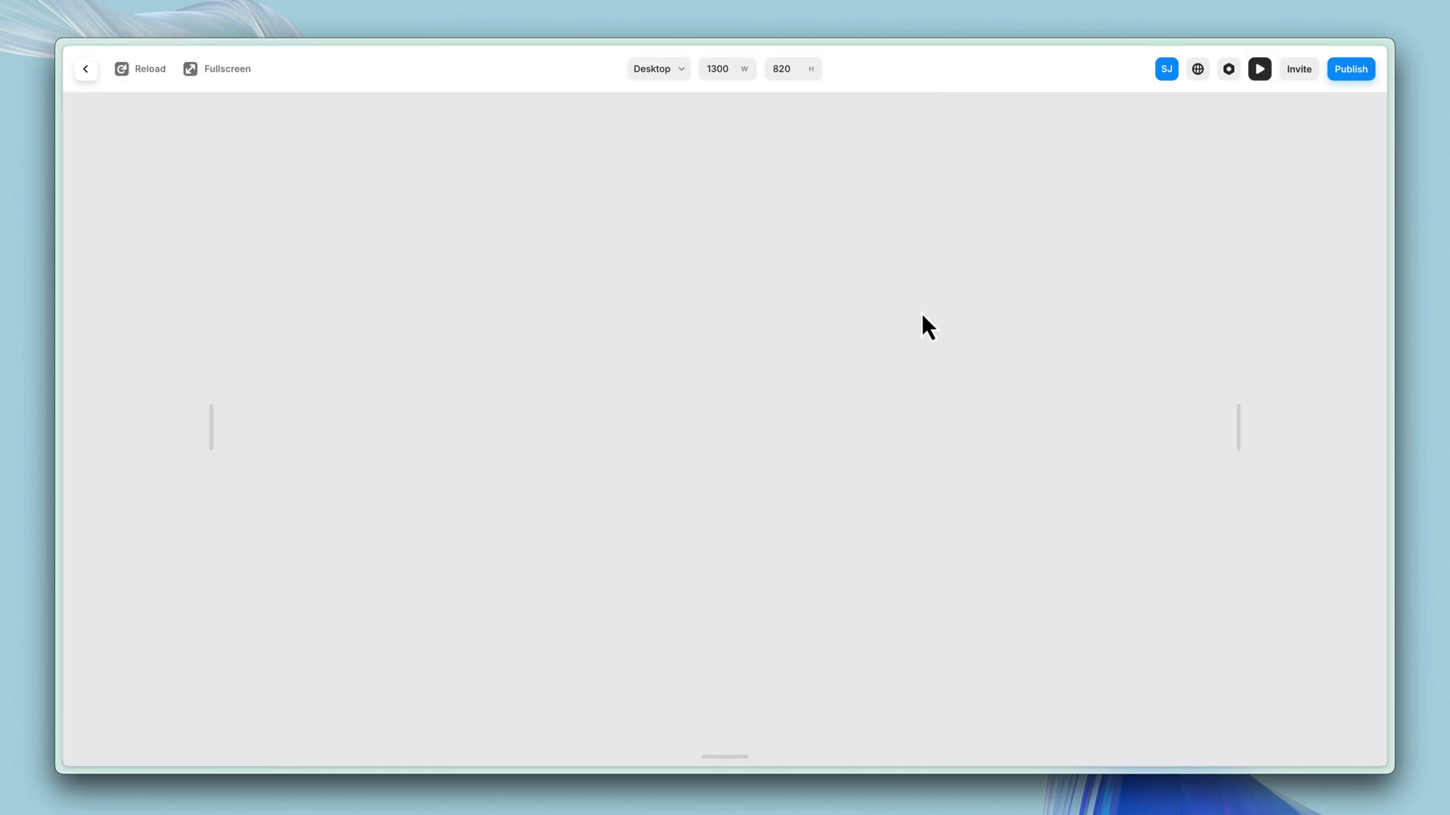
{"action": "left_click_drag", "start_coordinate": [1307, 437], "coordinate": [1359, 437]}
{"action": "scroll", "coordinate": [1178, 415], "scroll_direction": "down", "scroll_amount": 15}
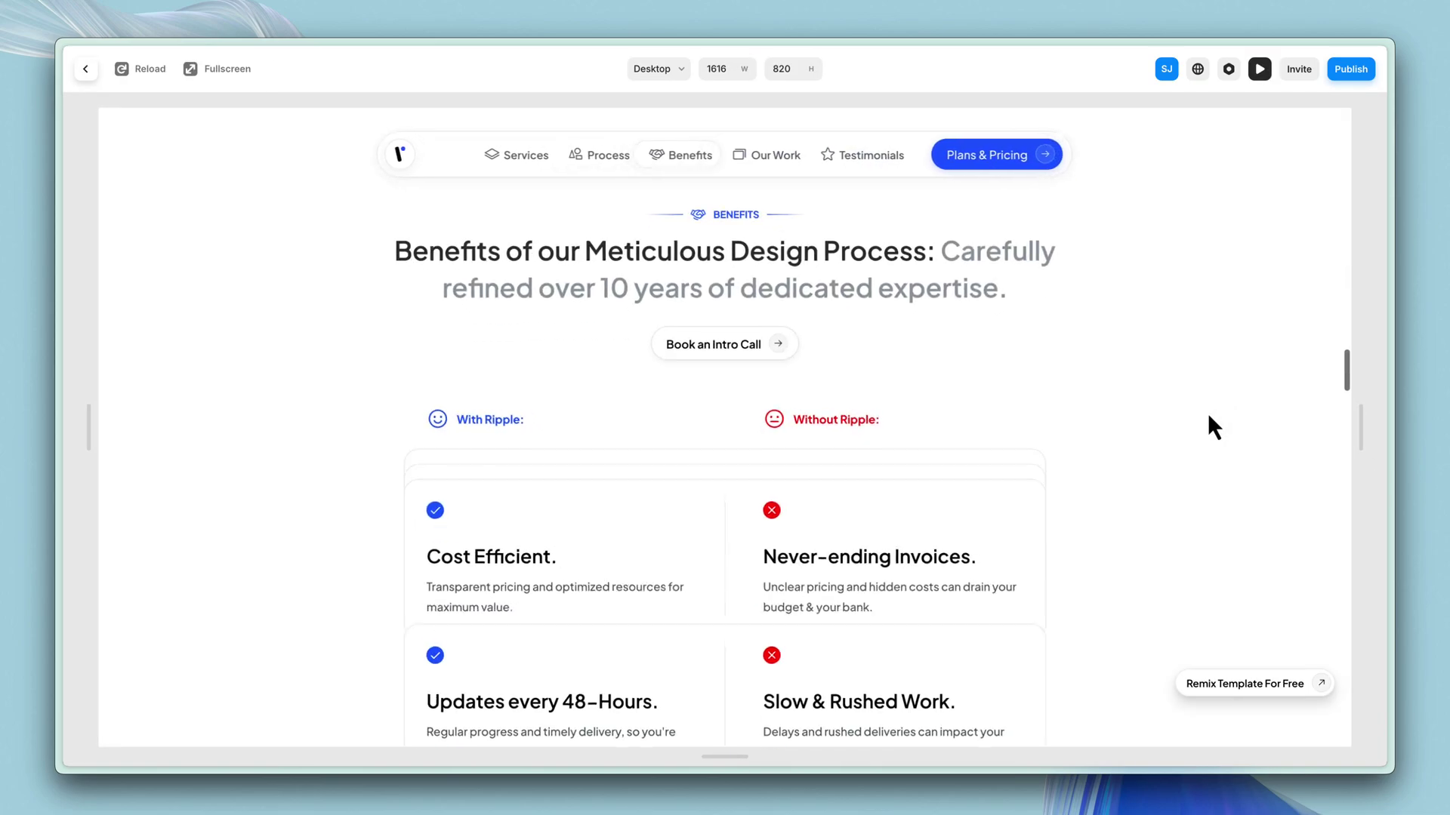
{"action": "scroll", "coordinate": [1019, 426], "scroll_direction": "up", "scroll_amount": 1}
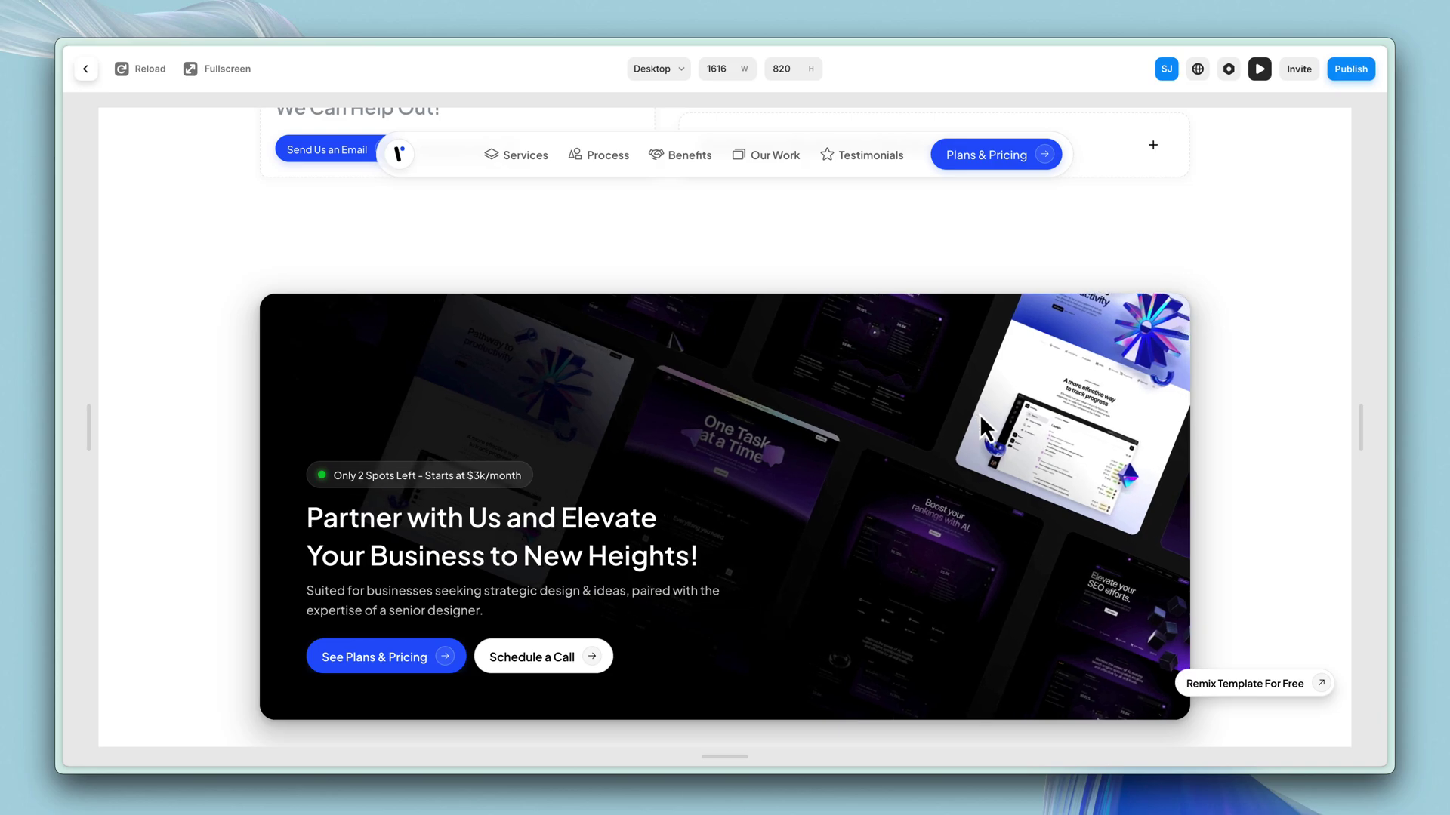
{"action": "key", "text": "Escape"}
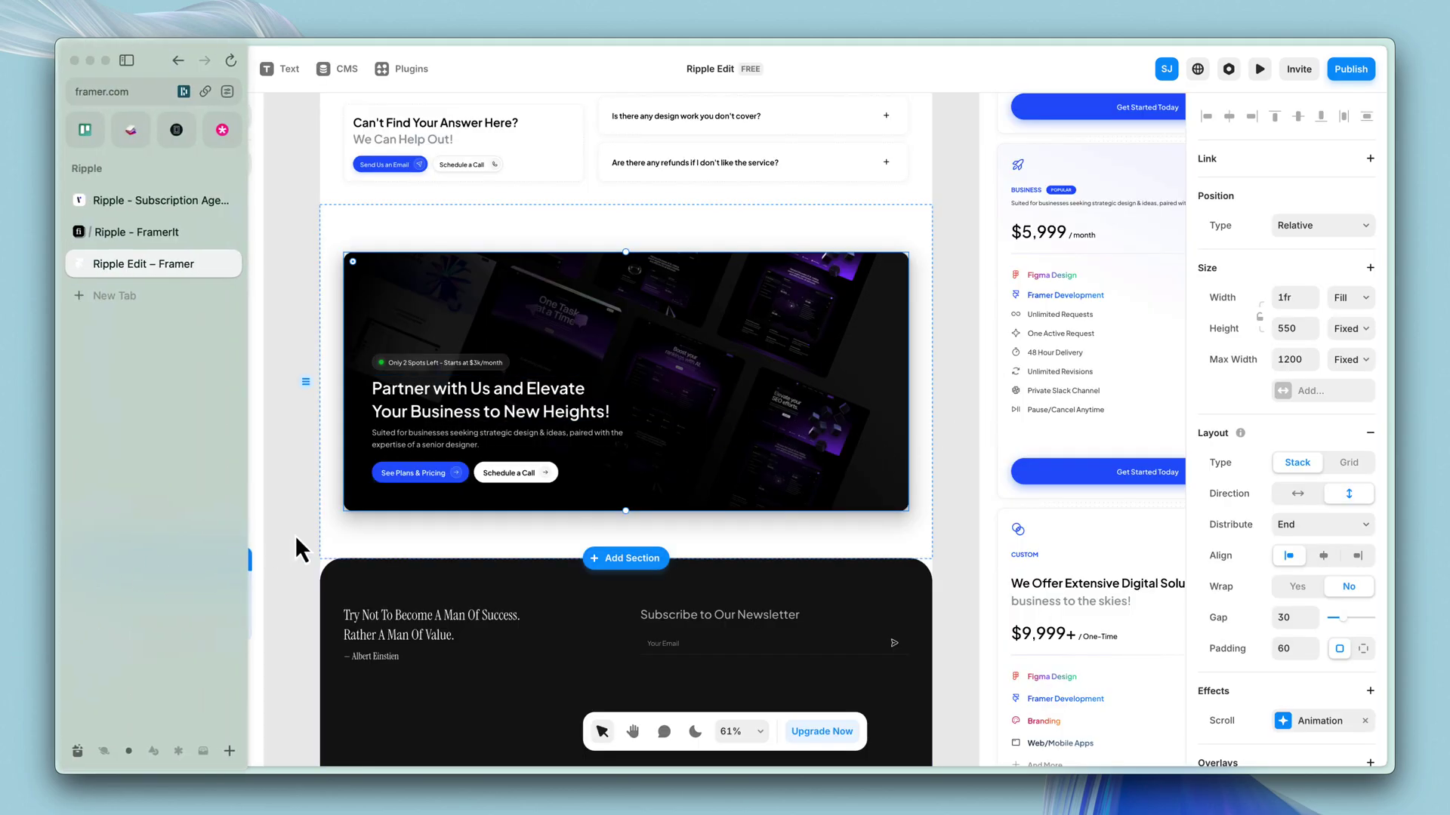
Open the CTA Tickers component nested in the CTA section for editing.
{"action": "left_click", "coordinate": [302, 536]}
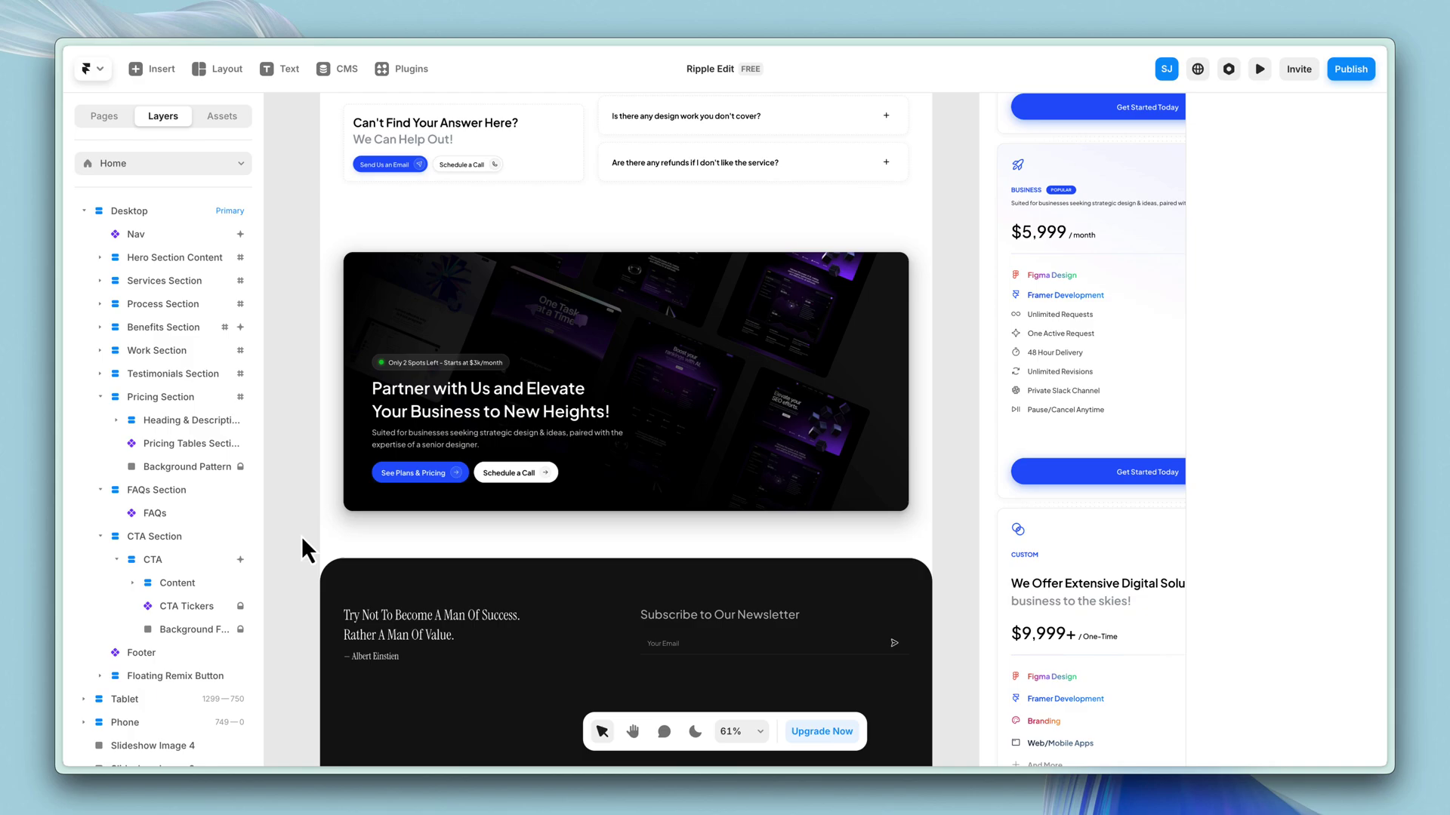
{"action": "left_click", "coordinate": [168, 607]}
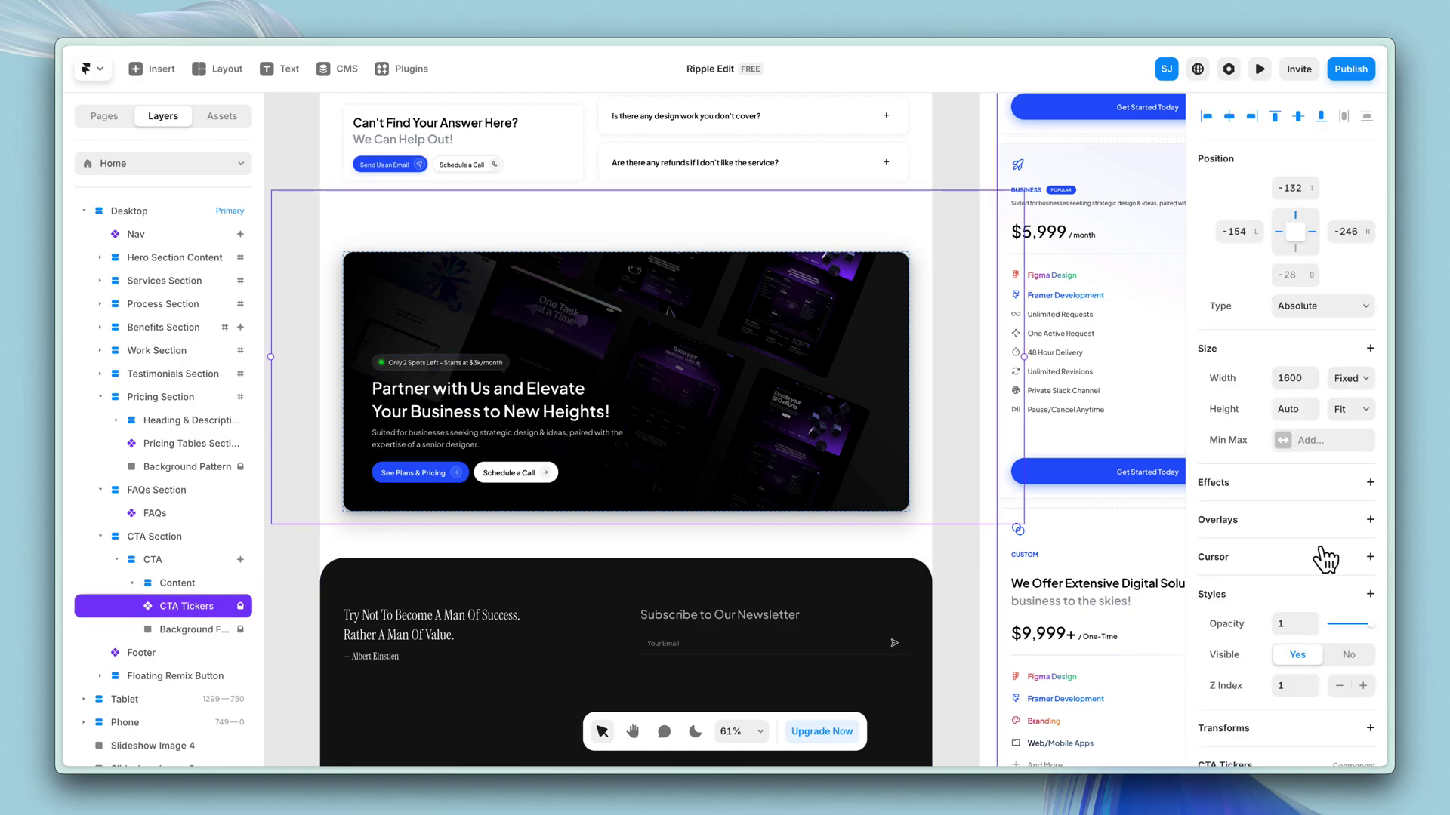
{"action": "scroll", "coordinate": [1323, 551], "scroll_direction": "down", "scroll_amount": 2}
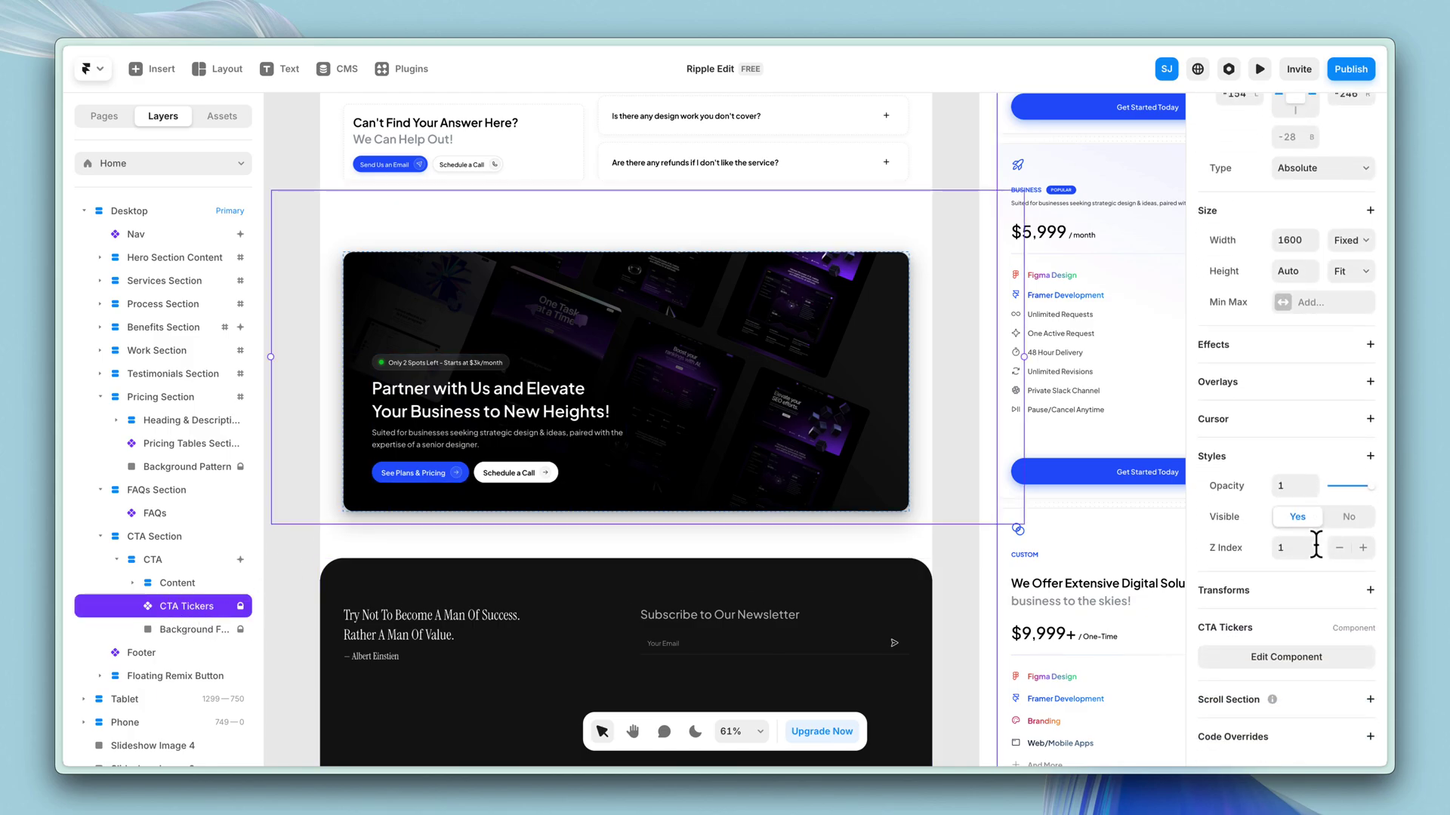
{"action": "left_click", "coordinate": [1285, 664]}
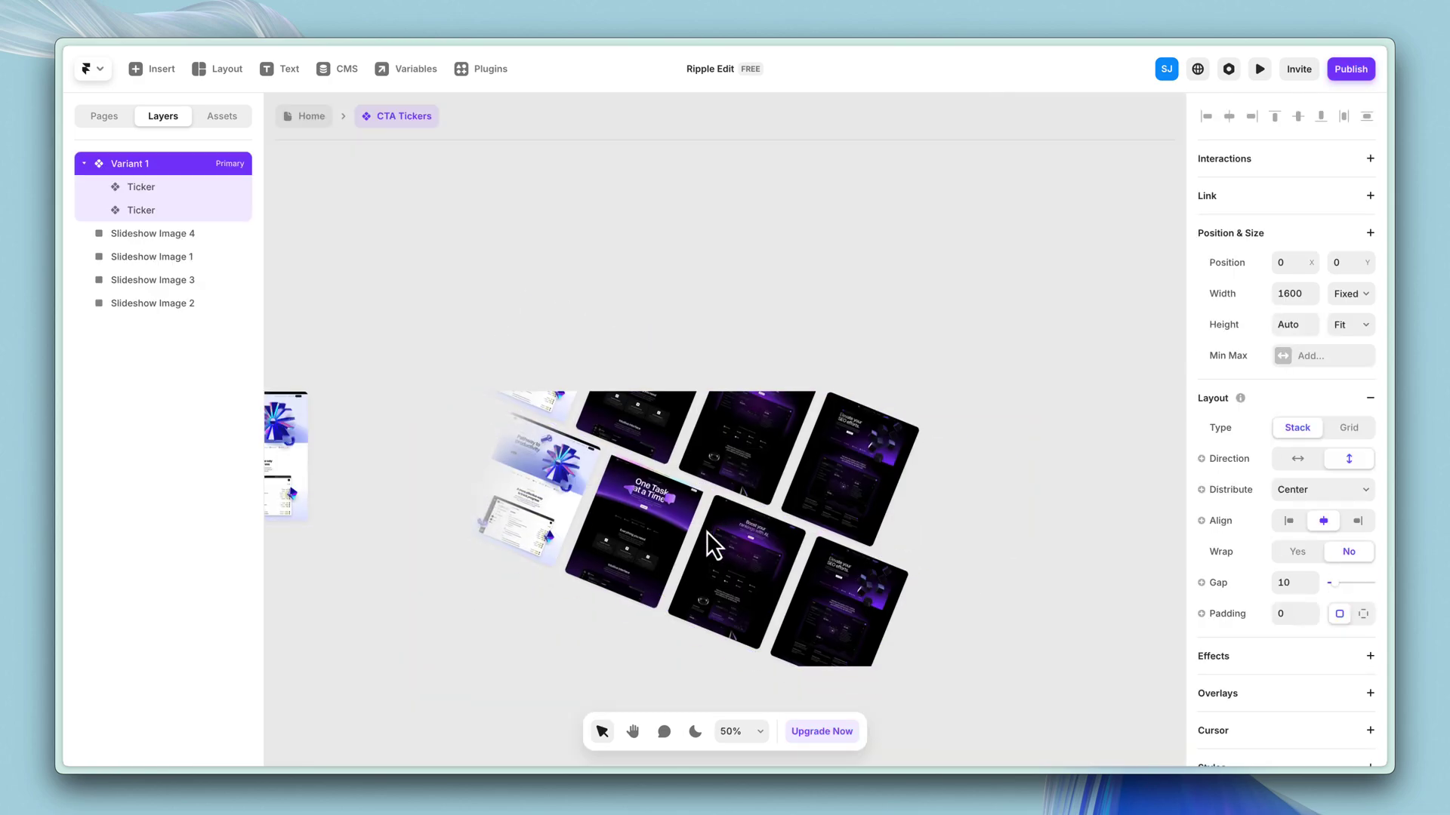
Inspect the two Ticker components and the Slideshow Image frames connected to them.
{"action": "left_click", "coordinate": [772, 383]}
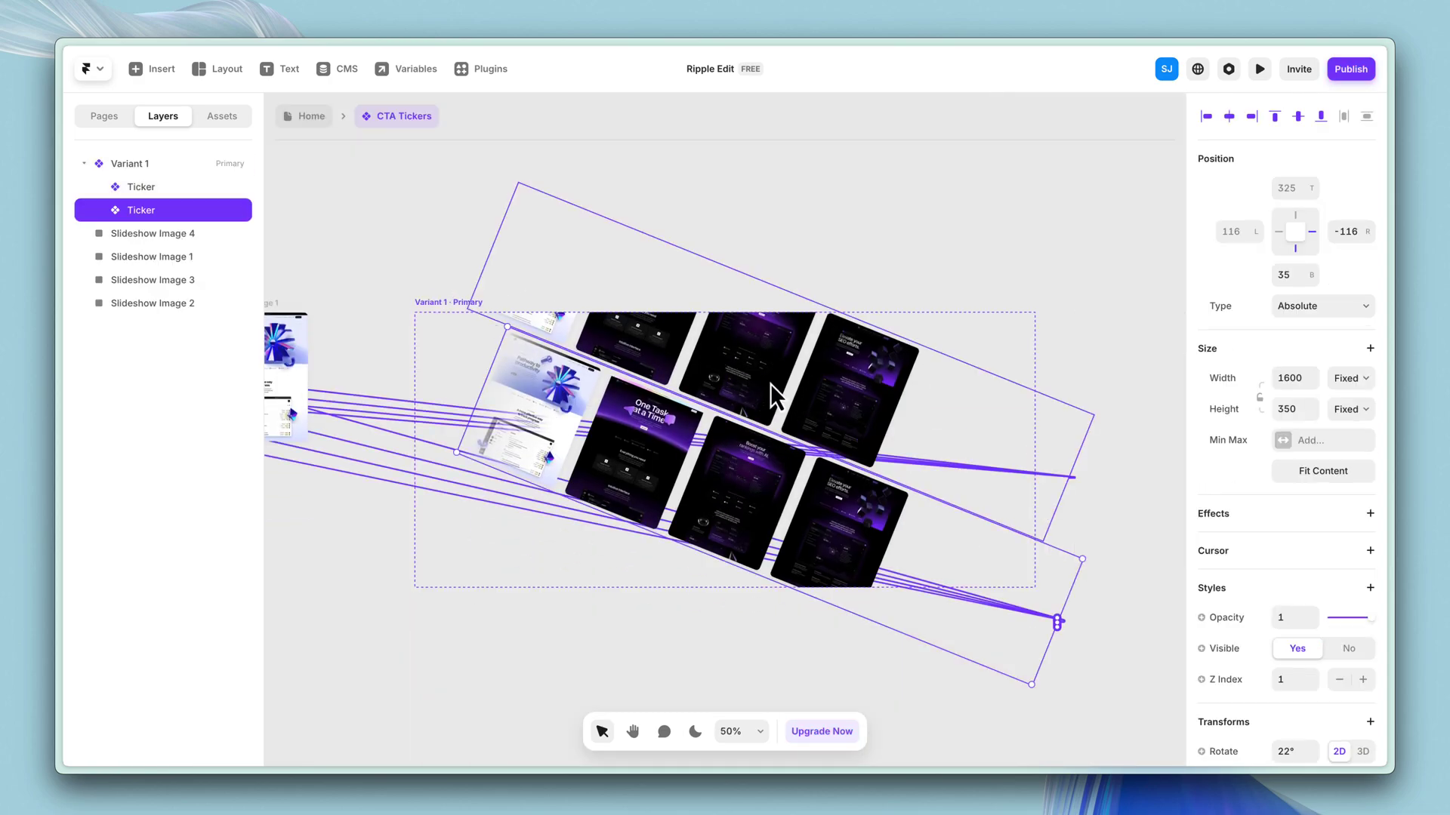
{"action": "left_click", "coordinate": [728, 487]}
{"action": "scroll", "coordinate": [728, 486], "scroll_direction": "left", "scroll_amount": 5}
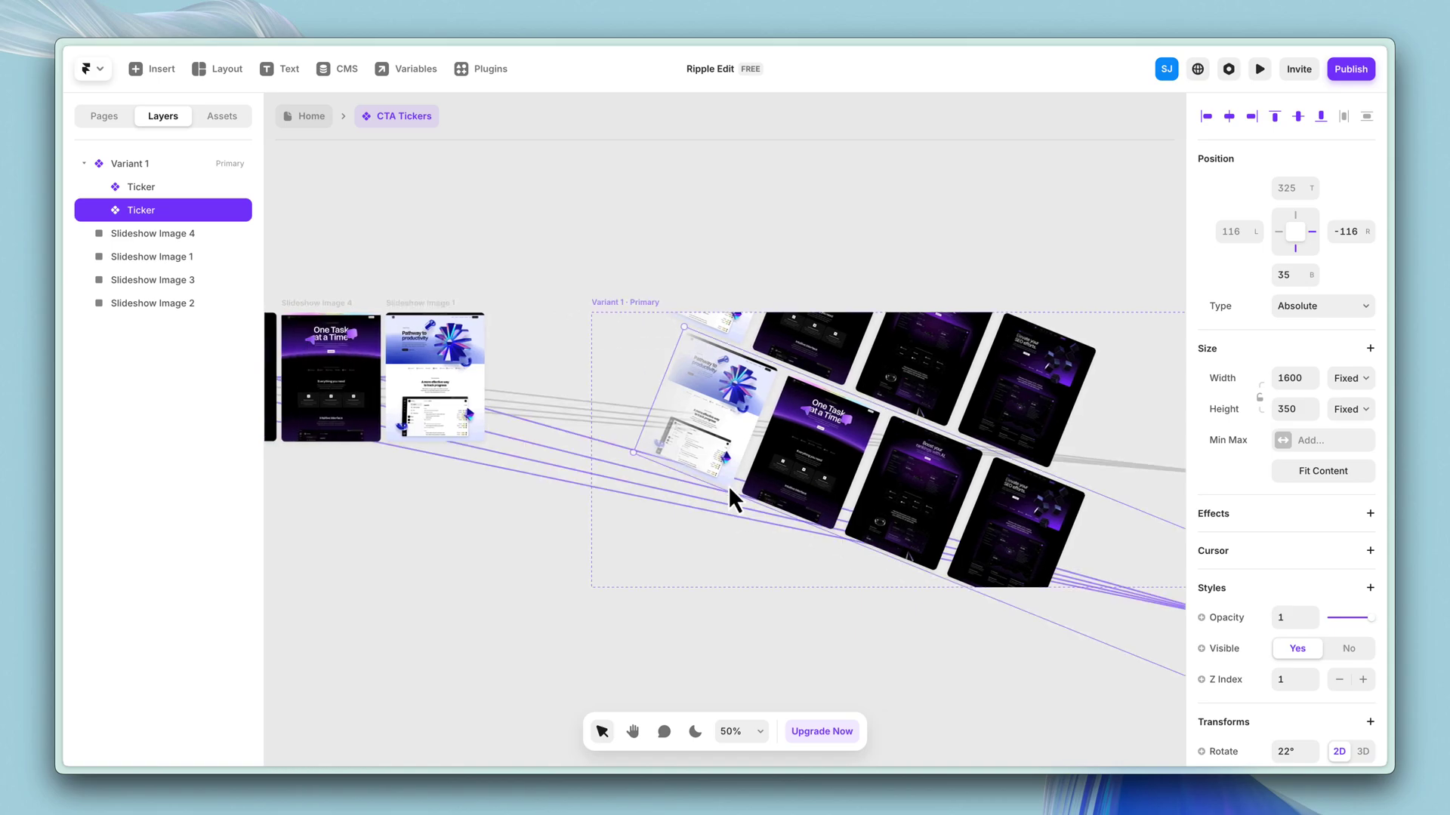
{"action": "scroll", "coordinate": [728, 486], "scroll_direction": "left", "scroll_amount": 8}
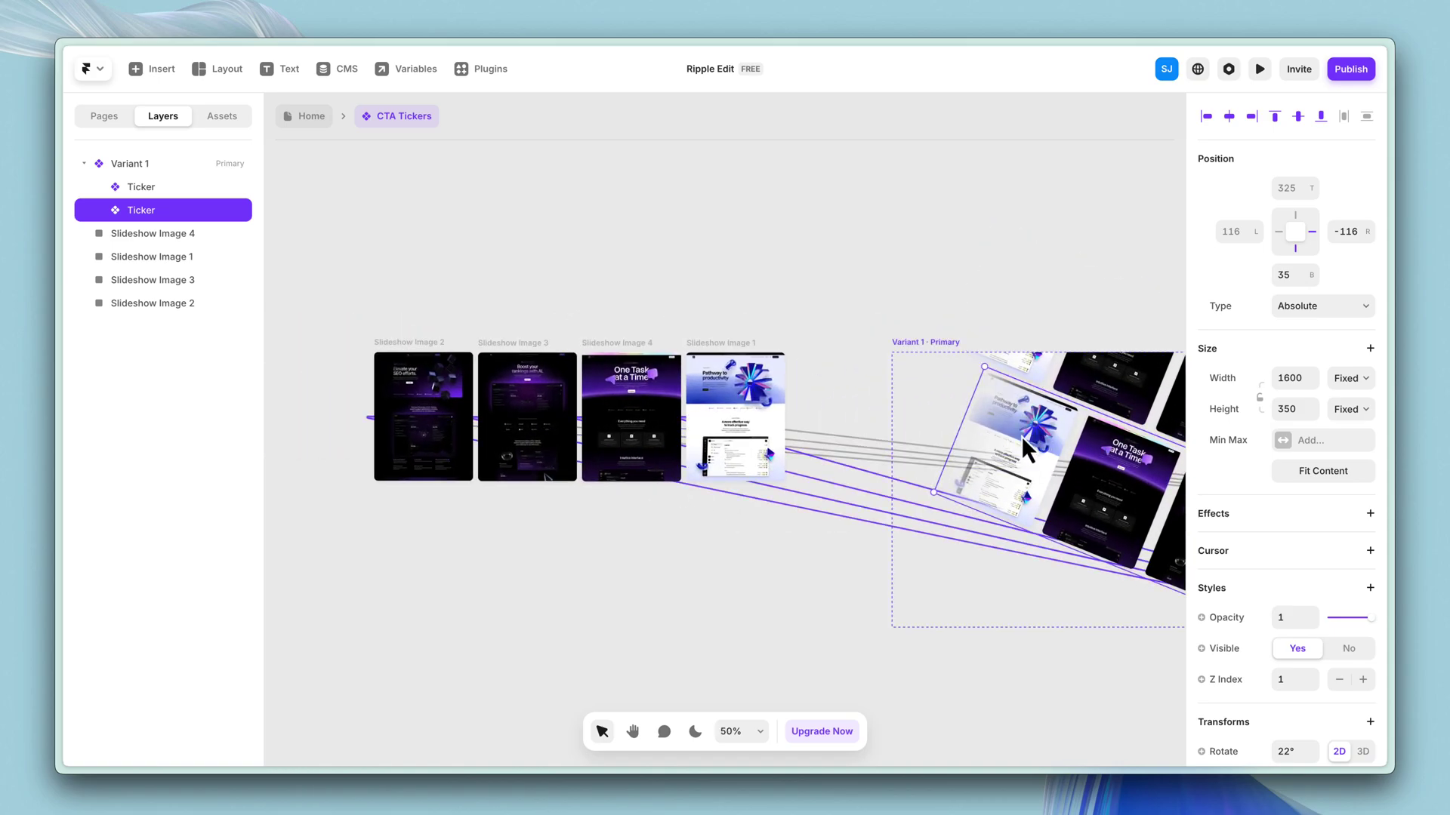
{"action": "left_click", "coordinate": [628, 423]}
{"action": "left_click", "coordinate": [528, 418]}
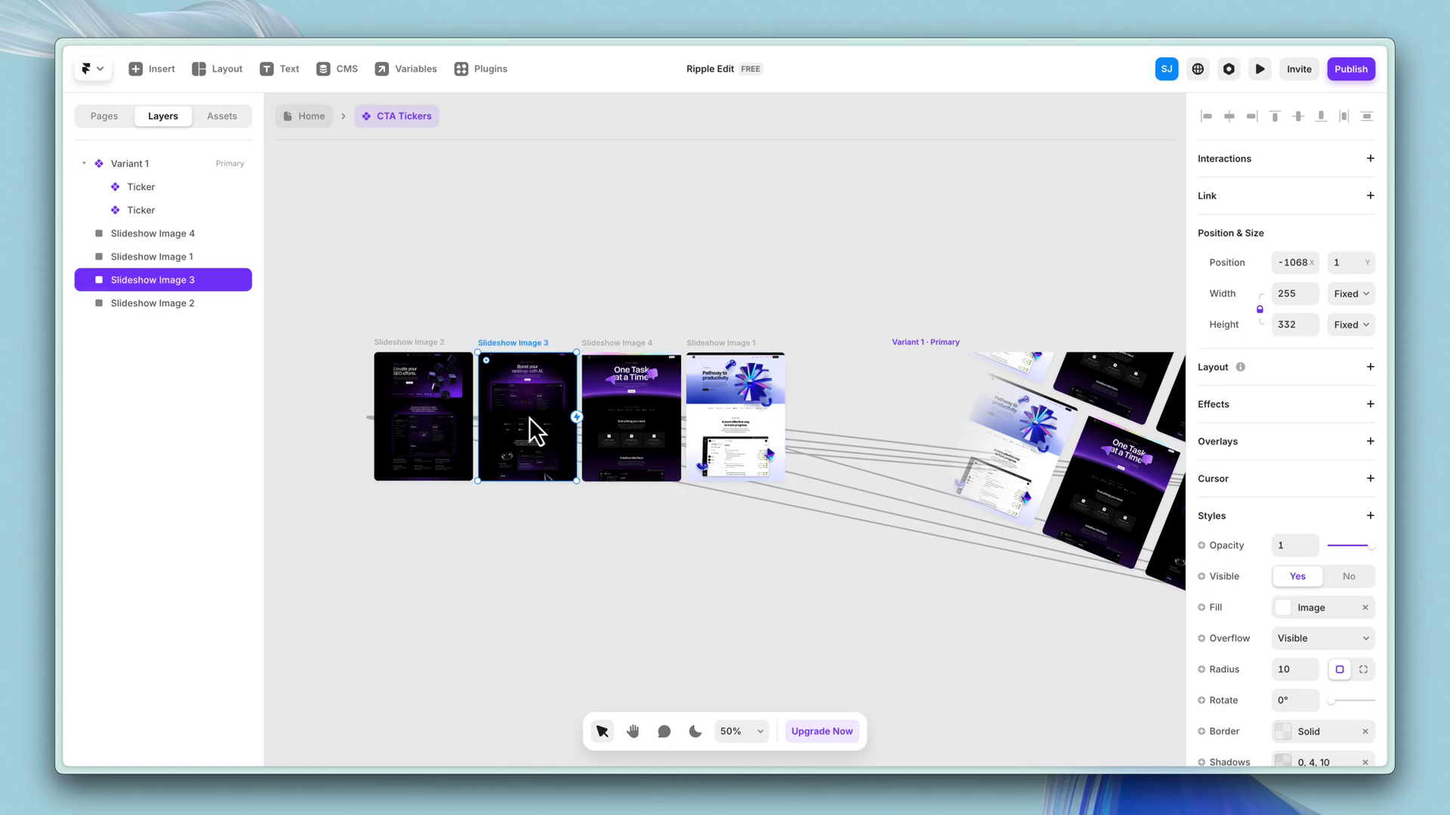
{"action": "left_click", "coordinate": [469, 421]}
{"action": "left_click", "coordinate": [754, 448]}
{"action": "left_click", "coordinate": [1105, 441]}
{"action": "left_click", "coordinate": [1088, 465]}
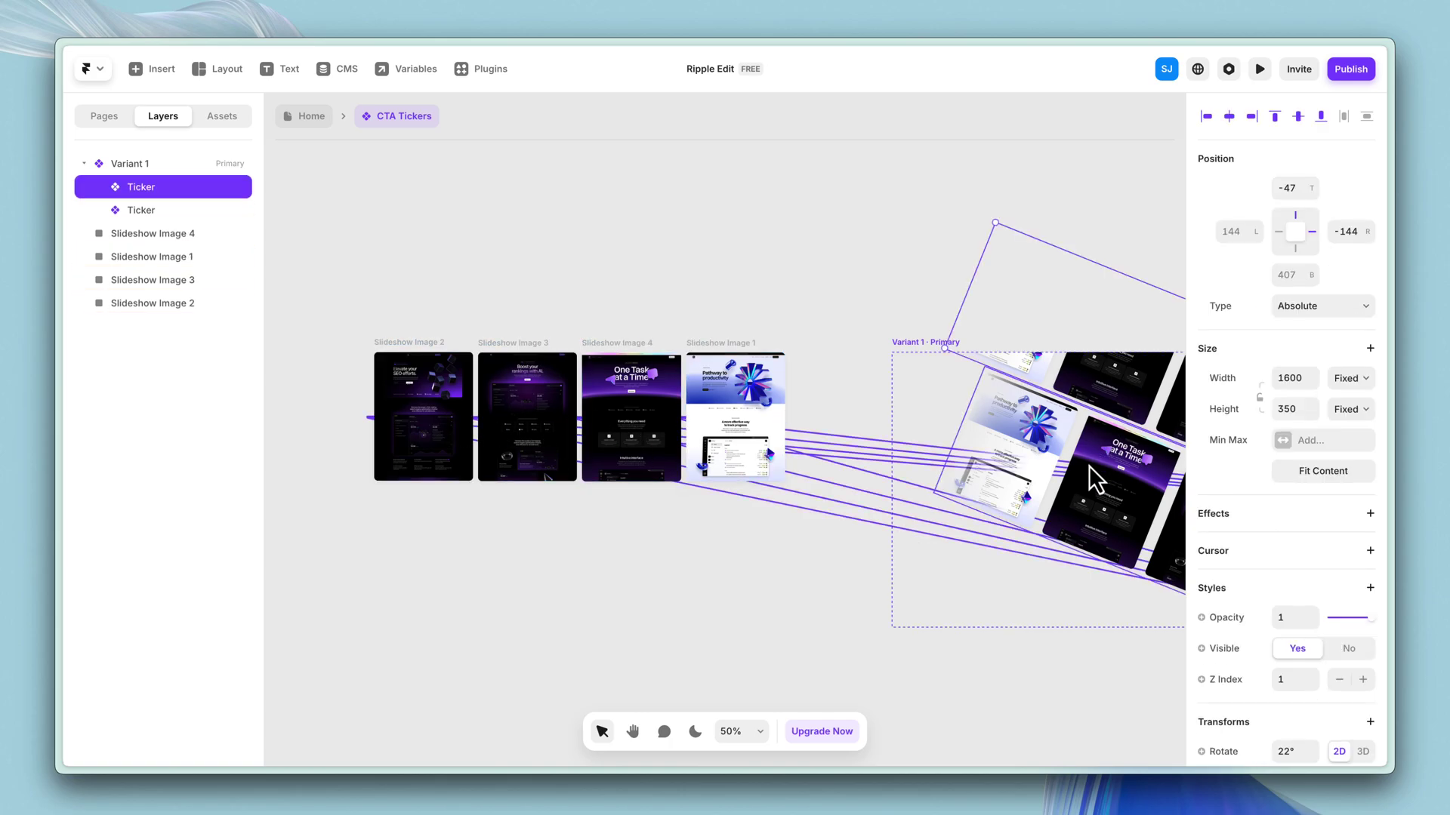
{"action": "left_click", "coordinate": [1087, 464]}
Show the image fill settings of Slideshow Image 1 and close them.
{"action": "left_click", "coordinate": [719, 437]}
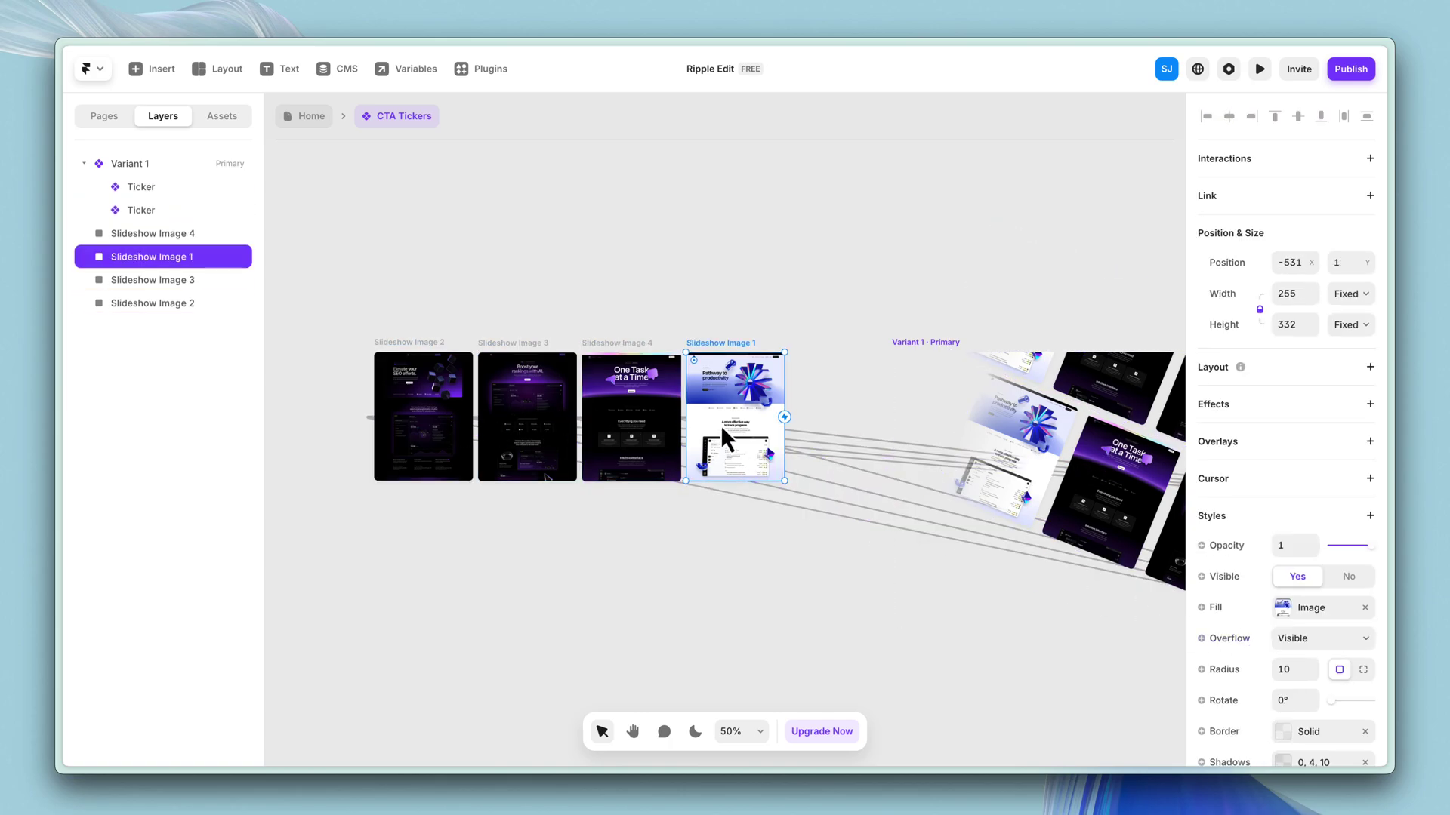
{"action": "left_click", "coordinate": [1306, 608]}
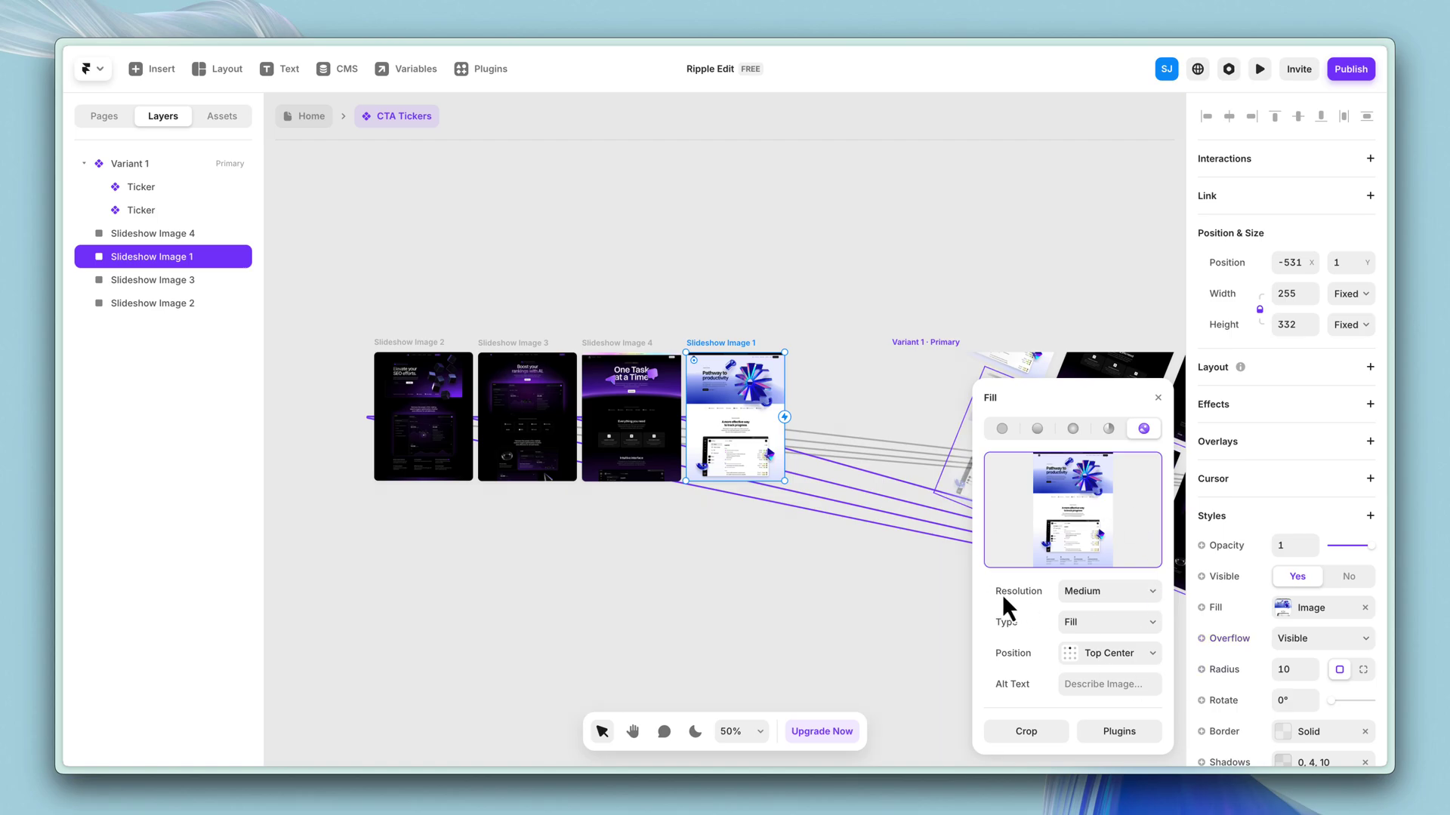
{"action": "left_click", "coordinate": [398, 194]}
Return to the Home page and open the Footer component from the Desktop layout.
{"action": "left_click", "coordinate": [294, 119]}
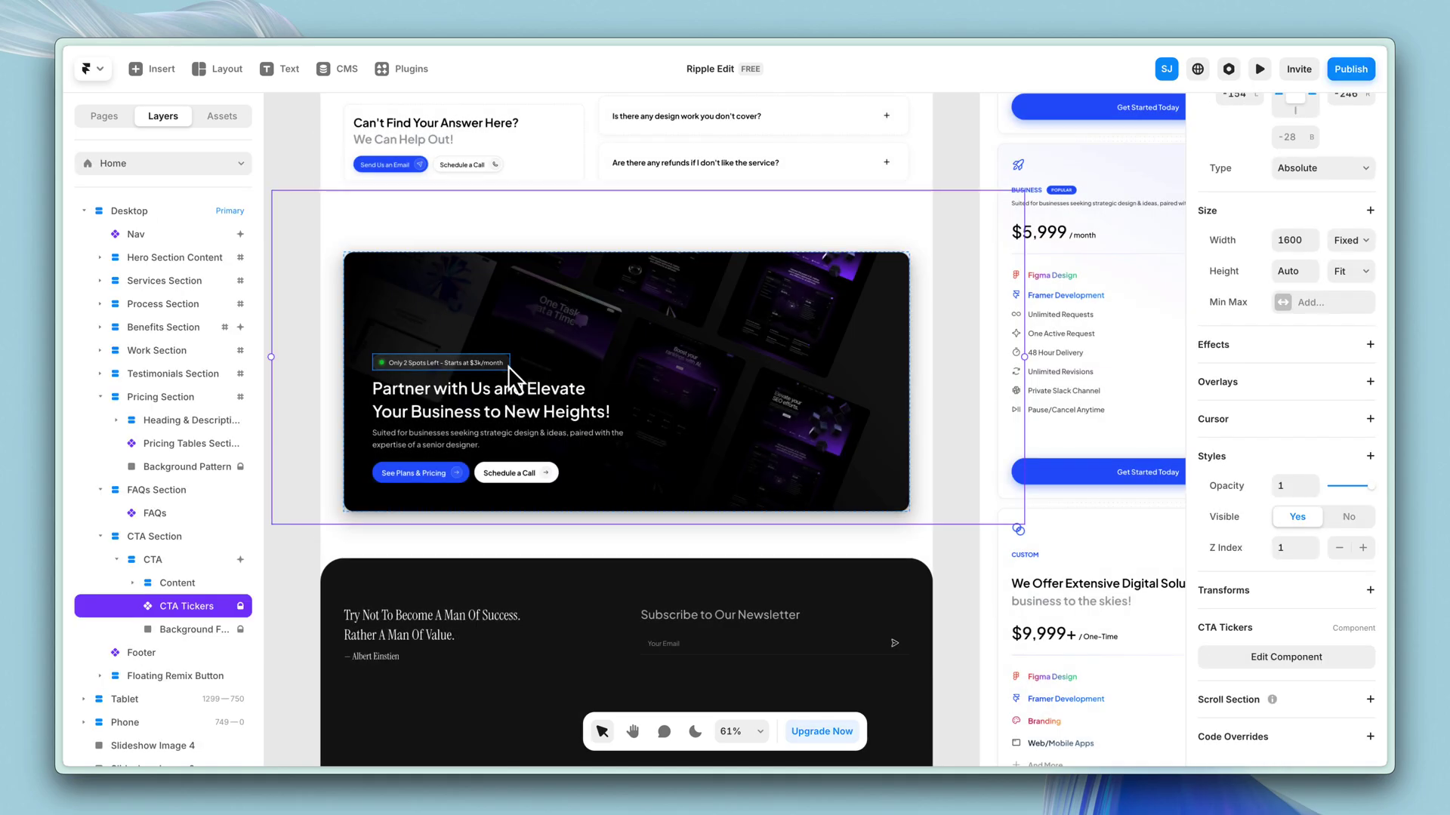
{"action": "left_click", "coordinate": [315, 527]}
{"action": "scroll", "coordinate": [392, 520], "scroll_direction": "down", "scroll_amount": 2}
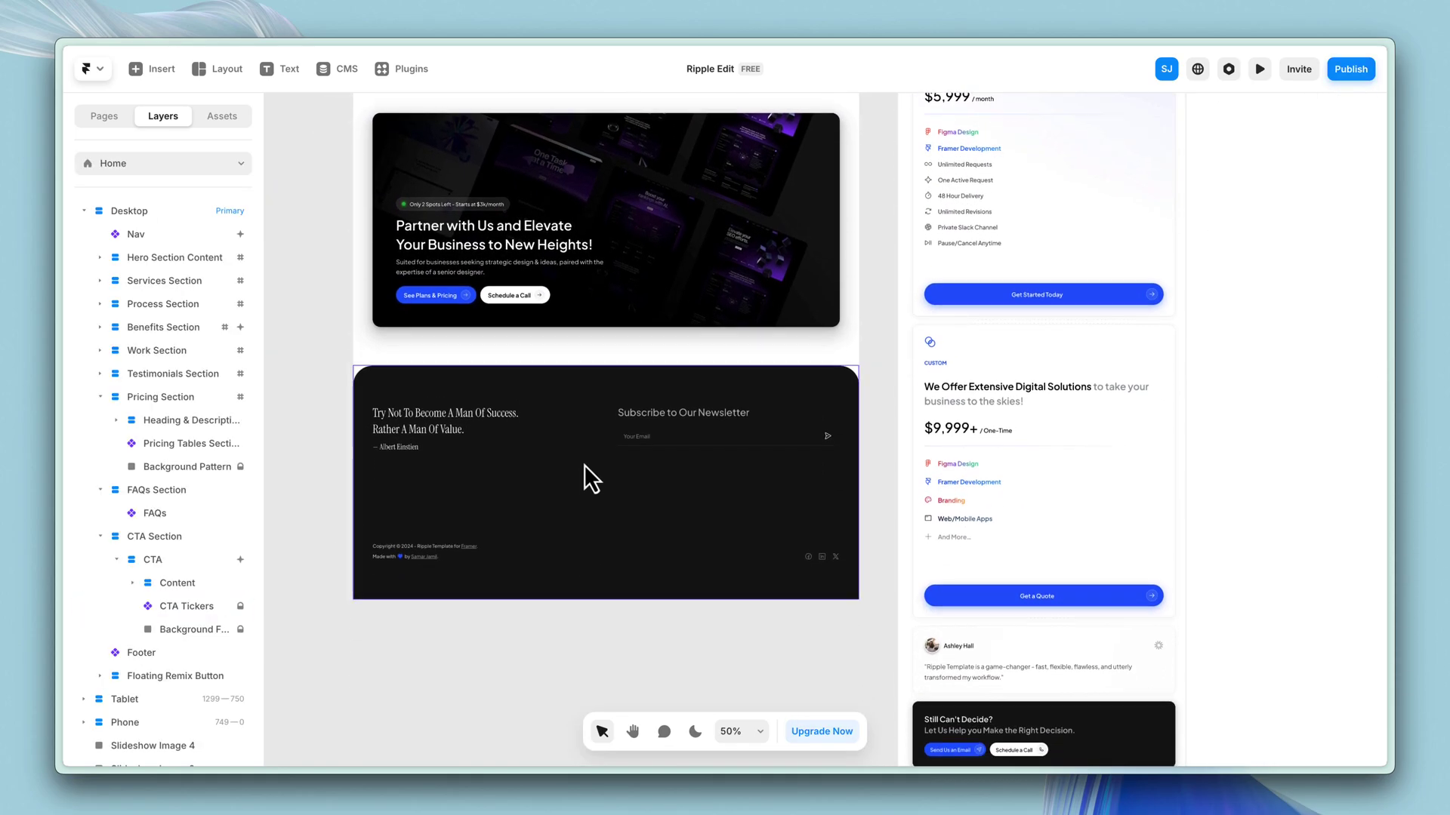
{"action": "double_click", "coordinate": [584, 468]}
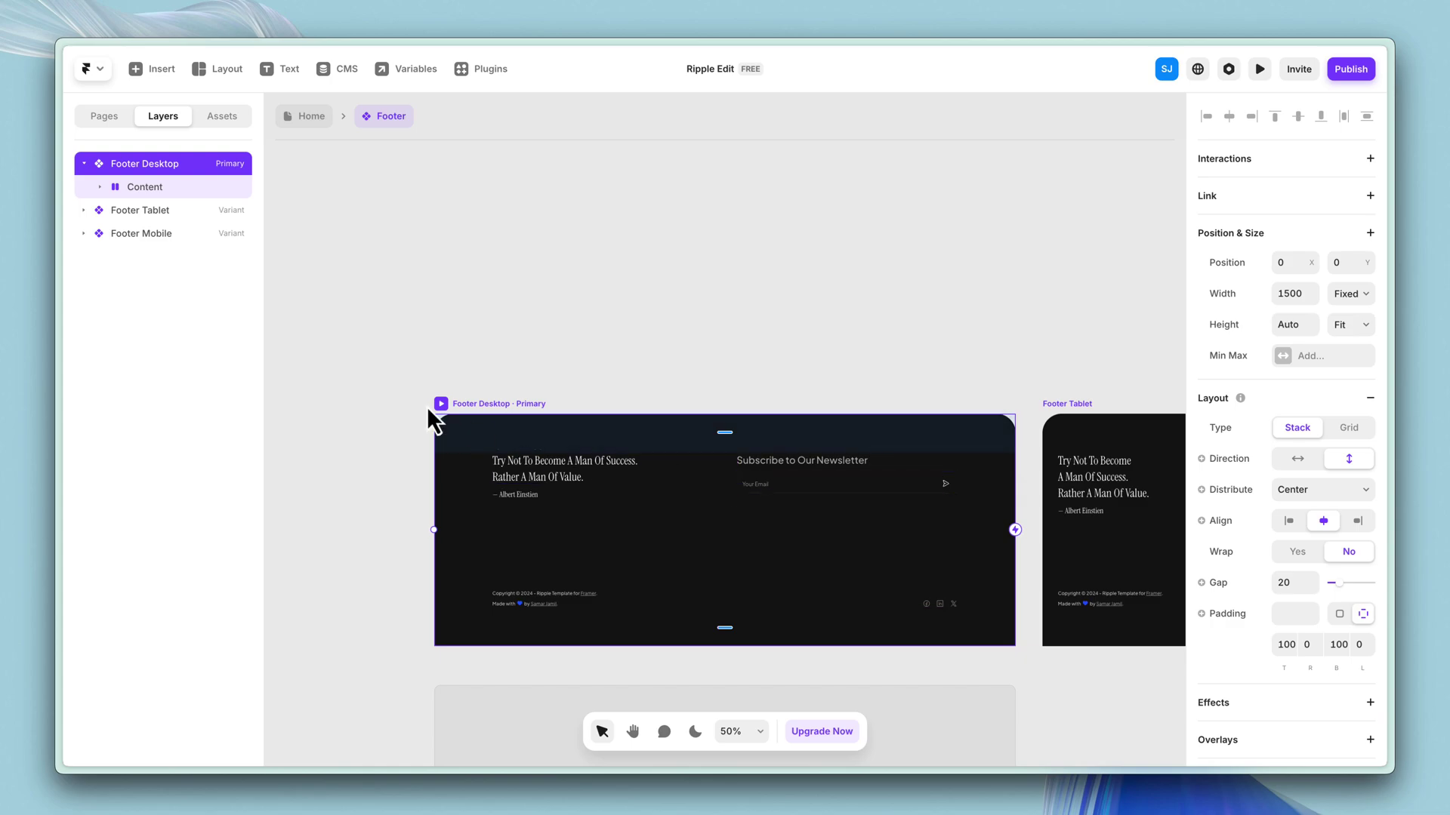
Examine the Footer Desktop, Footer Tablet and Footer Mobile variants, including the newsletter form and social icons.
{"action": "scroll", "coordinate": [454, 291], "scroll_direction": "down", "scroll_amount": 3}
{"action": "scroll", "coordinate": [456, 296], "scroll_direction": "right", "scroll_amount": 1}
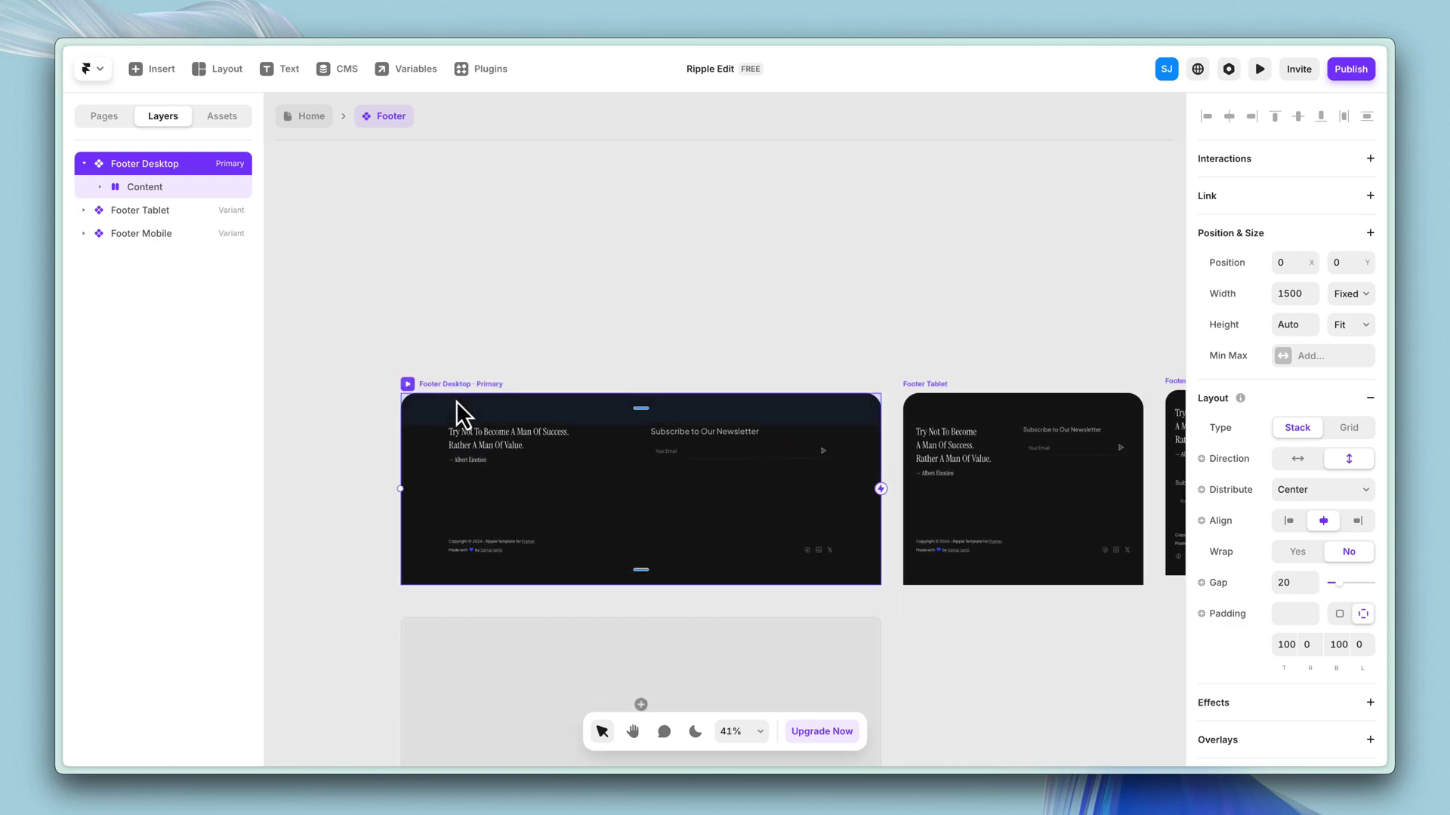
{"action": "scroll", "coordinate": [746, 412], "scroll_direction": "right", "scroll_amount": 4}
{"action": "left_click", "coordinate": [796, 393]}
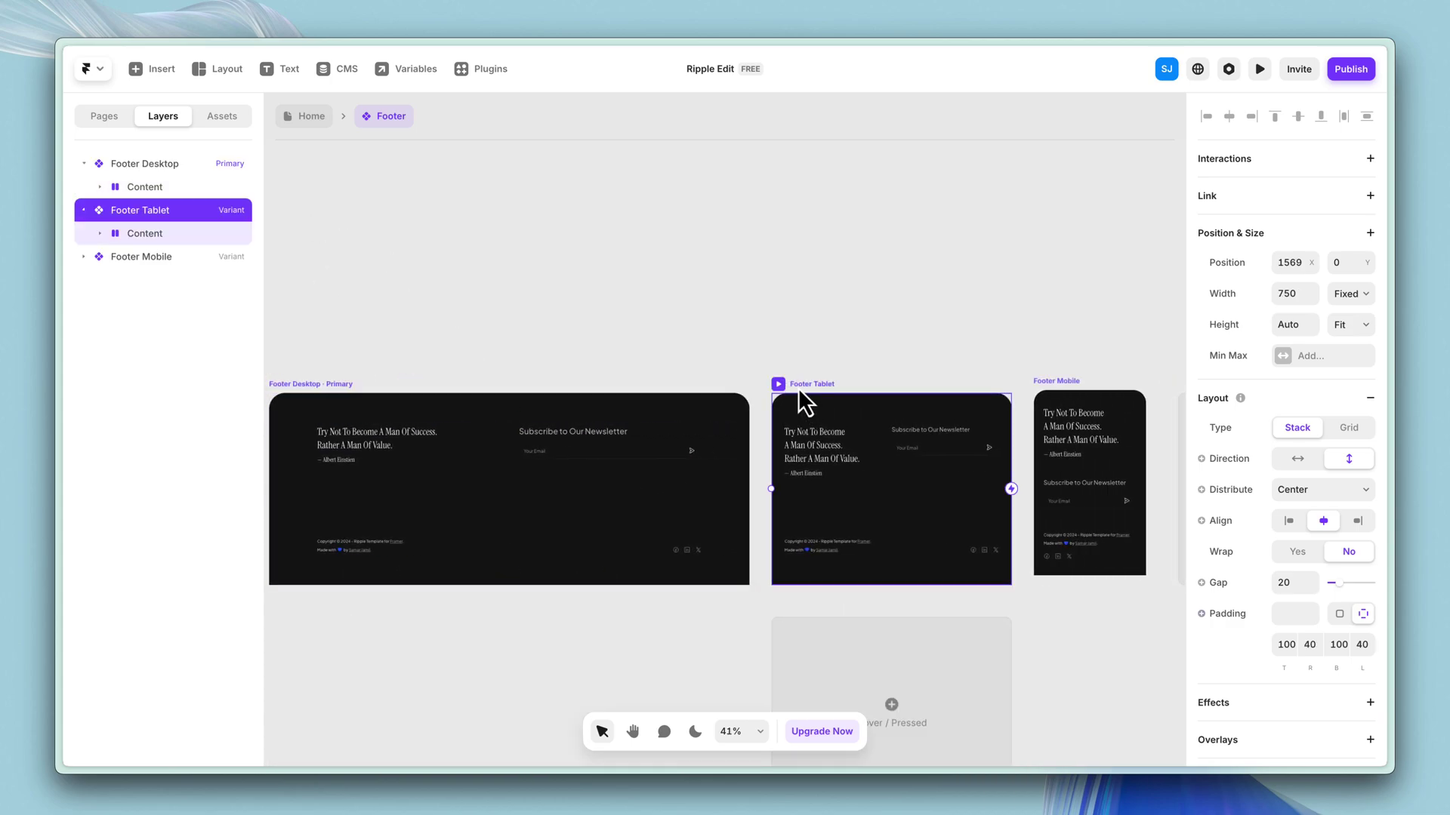
{"action": "scroll", "coordinate": [795, 388], "scroll_direction": "right", "scroll_amount": 3}
{"action": "left_click", "coordinate": [929, 384]}
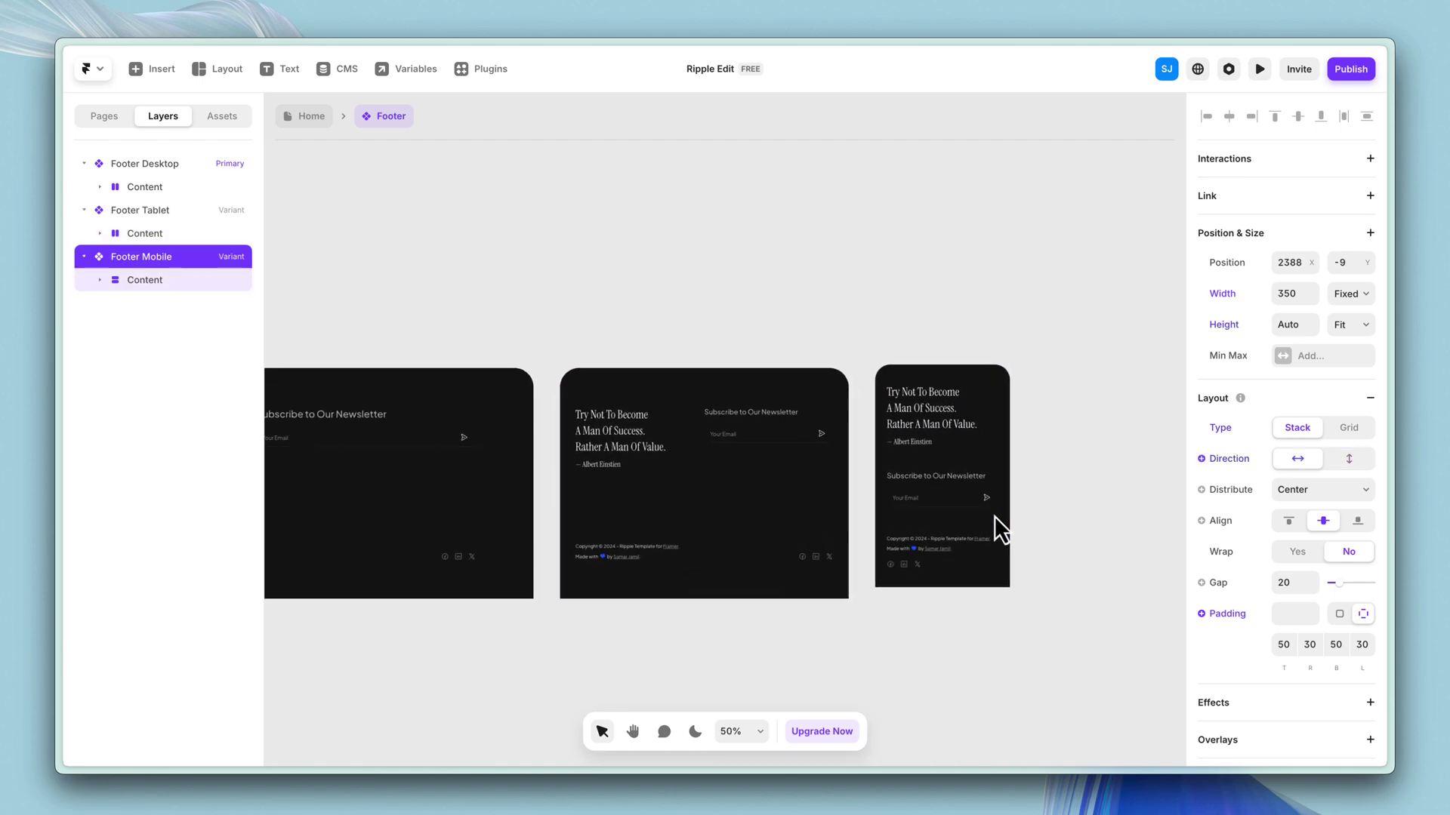
{"action": "scroll", "coordinate": [994, 515], "scroll_direction": "up", "scroll_amount": 6}
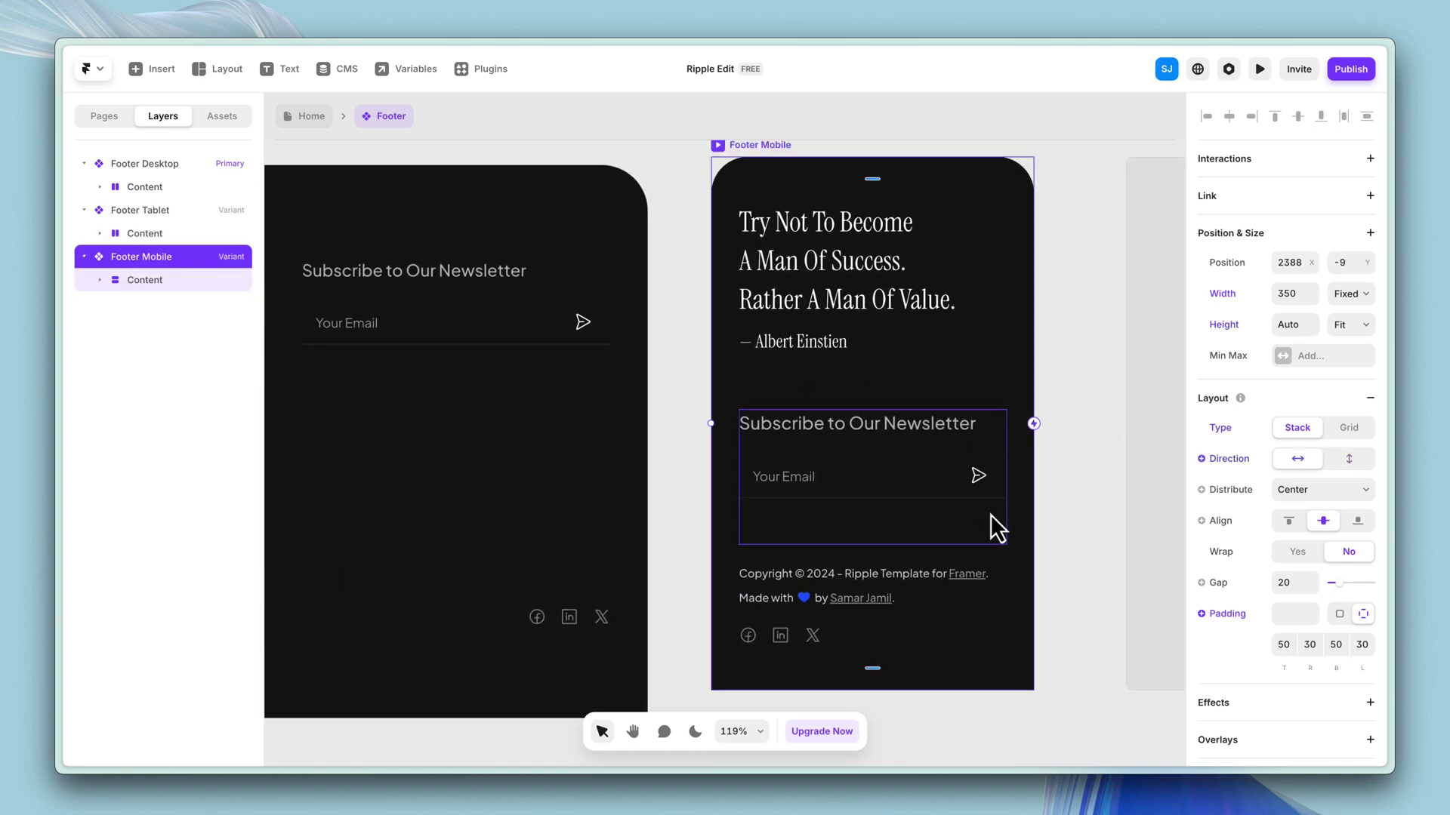
{"action": "left_click", "coordinate": [1107, 486]}
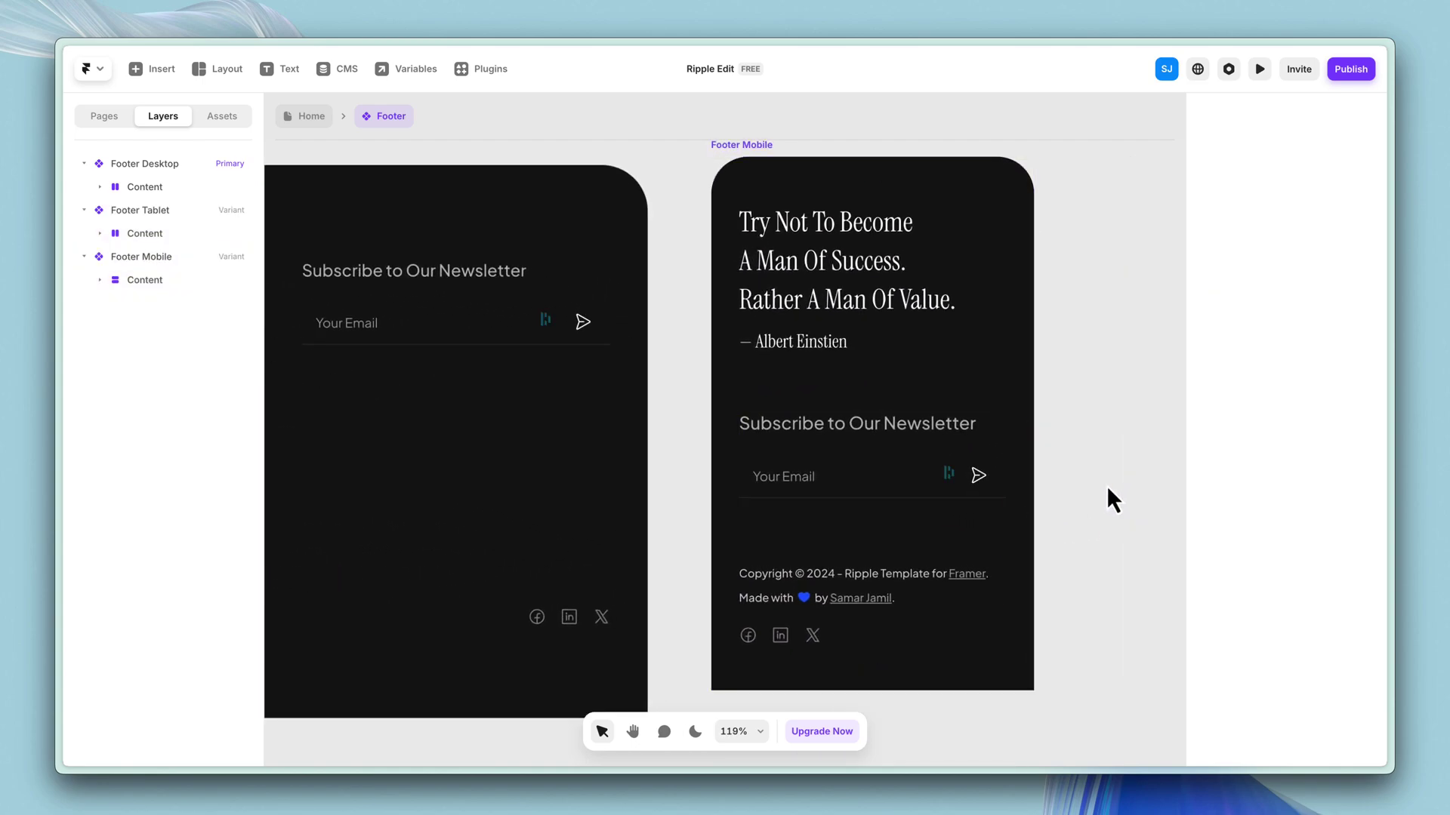
Return to the Home page and view the hero section with its navigation in the Desktop layout.
{"action": "left_click", "coordinate": [310, 118]}
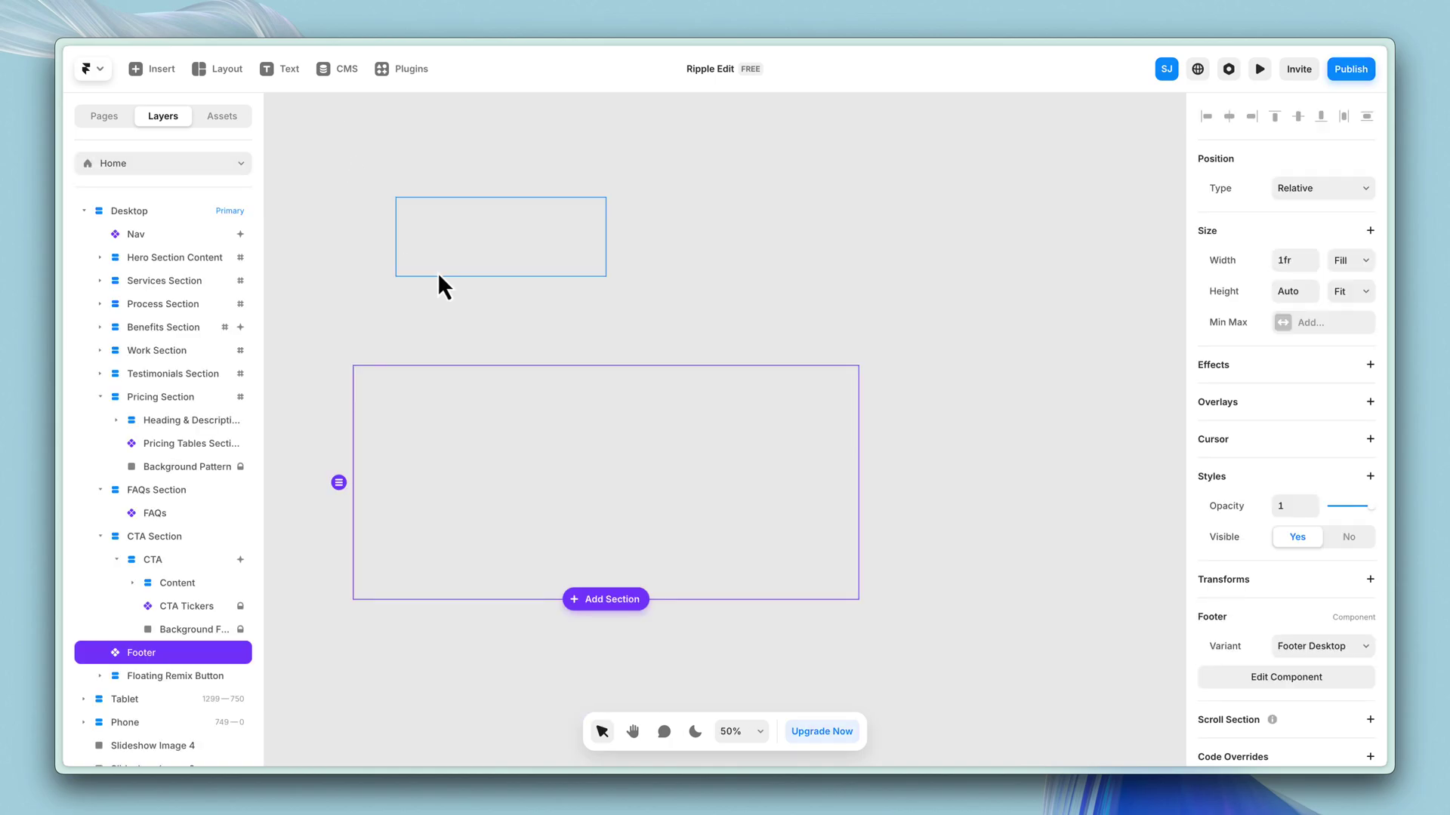
{"action": "scroll", "coordinate": [438, 273], "scroll_direction": "down", "scroll_amount": 4}
{"action": "scroll", "coordinate": [411, 309], "scroll_direction": "up", "scroll_amount": 5}
{"action": "scroll", "coordinate": [401, 322], "scroll_direction": "down", "scroll_amount": 3}
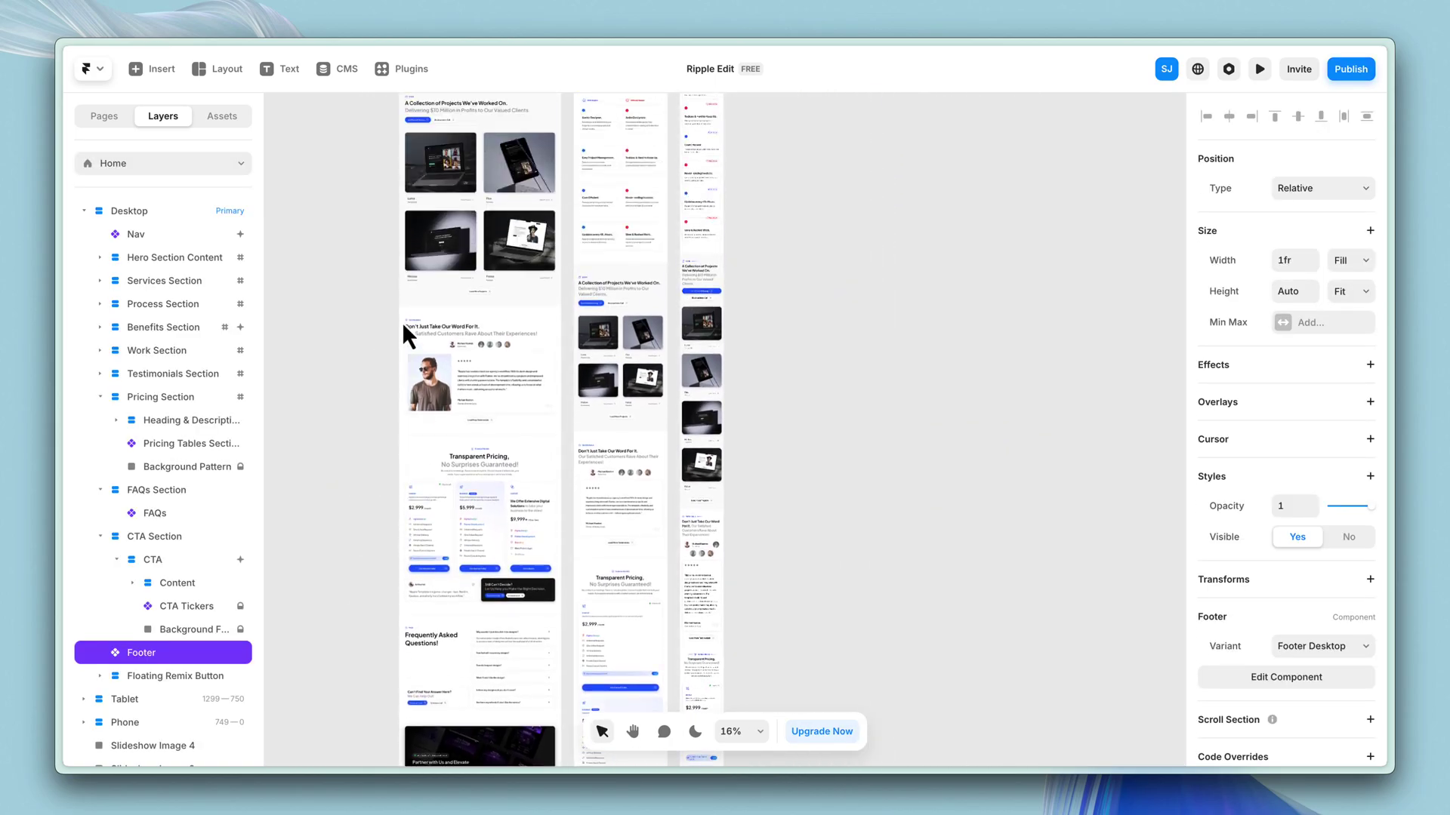
{"action": "scroll", "coordinate": [402, 322], "scroll_direction": "up", "scroll_amount": 5}
{"action": "scroll", "coordinate": [402, 321], "scroll_direction": "up", "scroll_amount": 5}
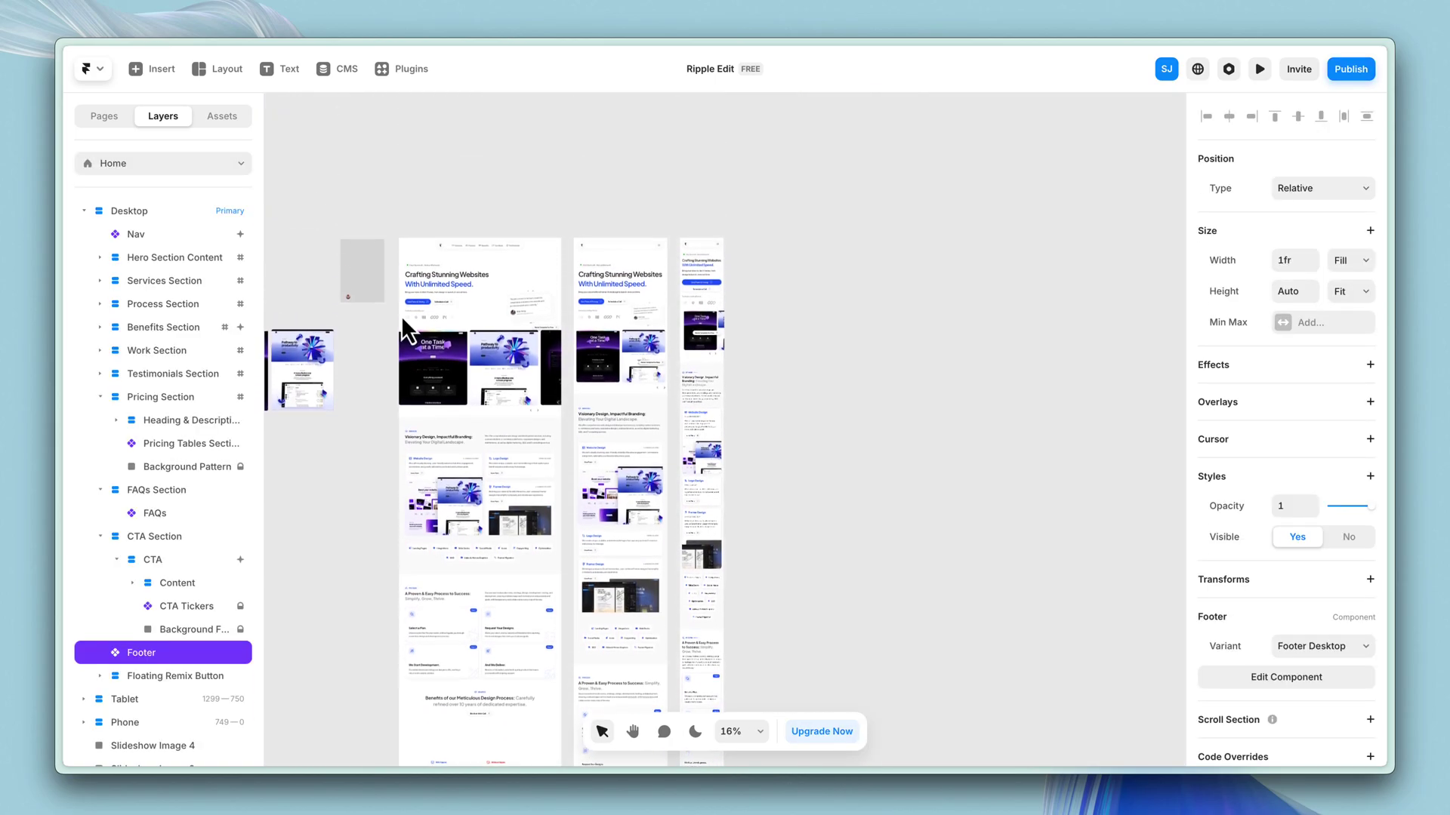
{"action": "scroll", "coordinate": [399, 211], "scroll_direction": "up", "scroll_amount": 3}
{"action": "scroll", "coordinate": [351, 223], "scroll_direction": "up", "scroll_amount": 5}
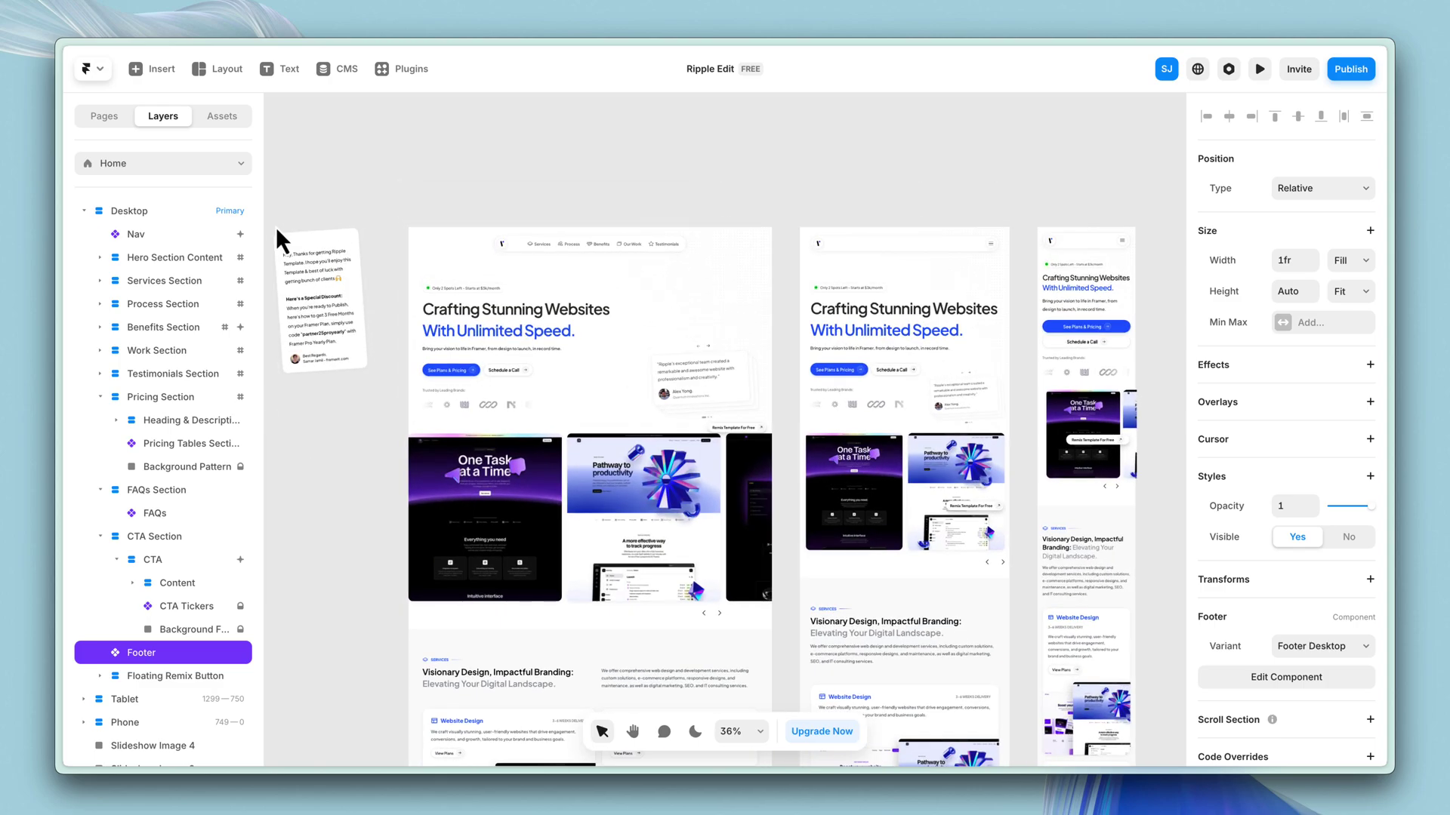
{"action": "scroll", "coordinate": [536, 216], "scroll_direction": "up", "scroll_amount": 2}
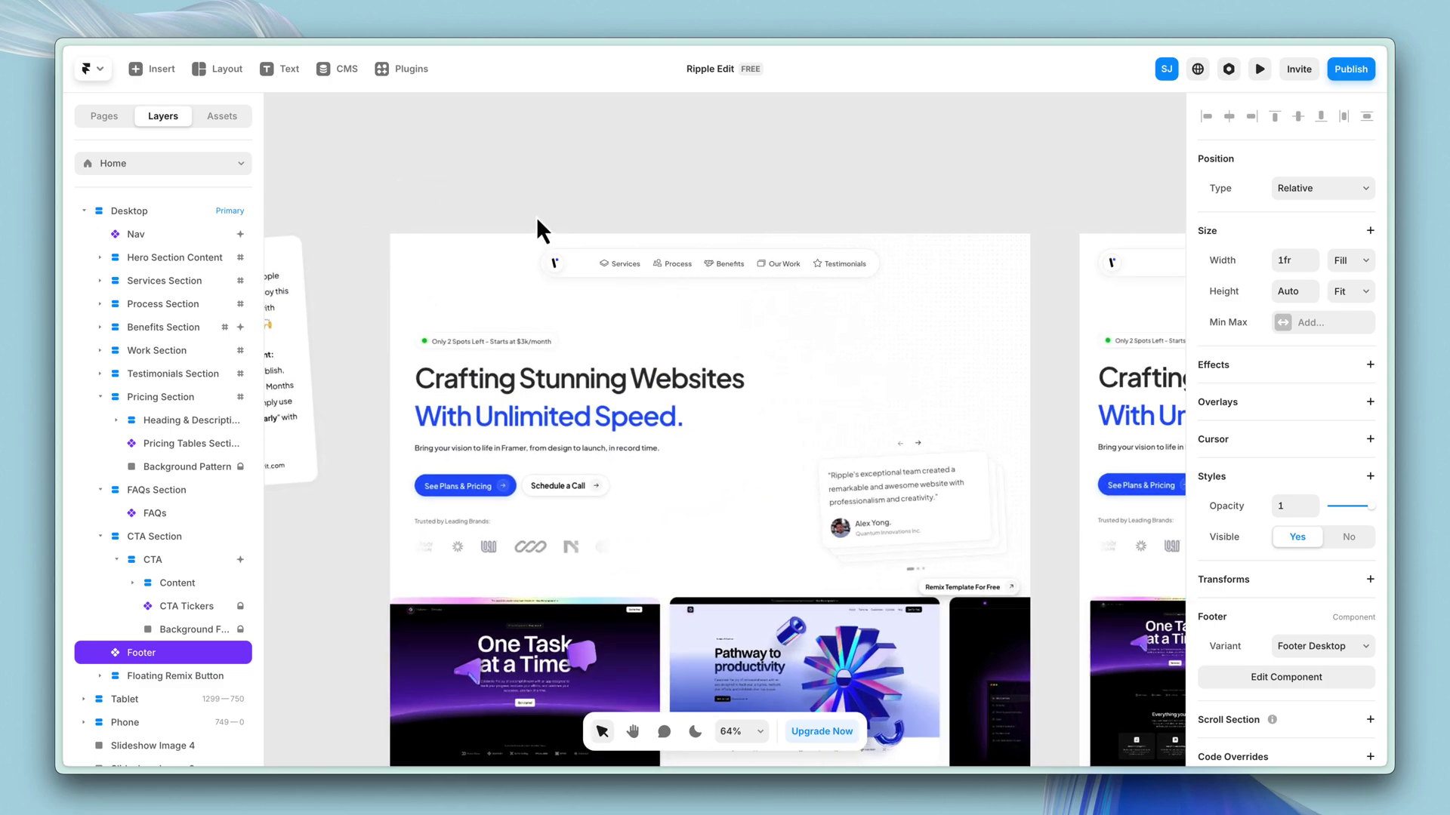
Show the project's assets, collapse the Project components and Text styles groups, and clear the canvas selection.
{"action": "left_click", "coordinate": [227, 115]}
{"action": "scroll", "coordinate": [191, 257], "scroll_direction": "down", "scroll_amount": 10}
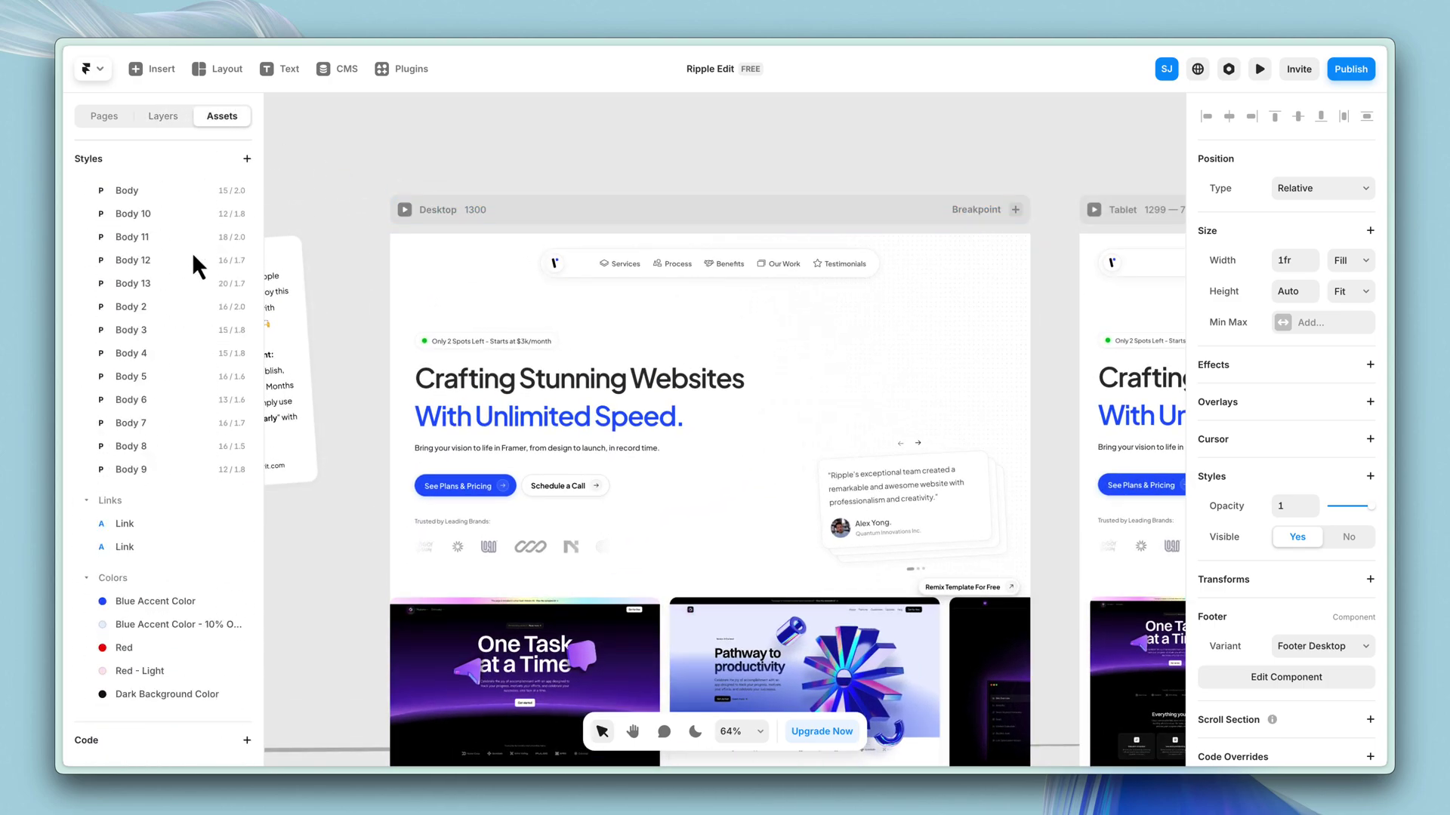
{"action": "scroll", "coordinate": [192, 257], "scroll_direction": "up", "scroll_amount": 10}
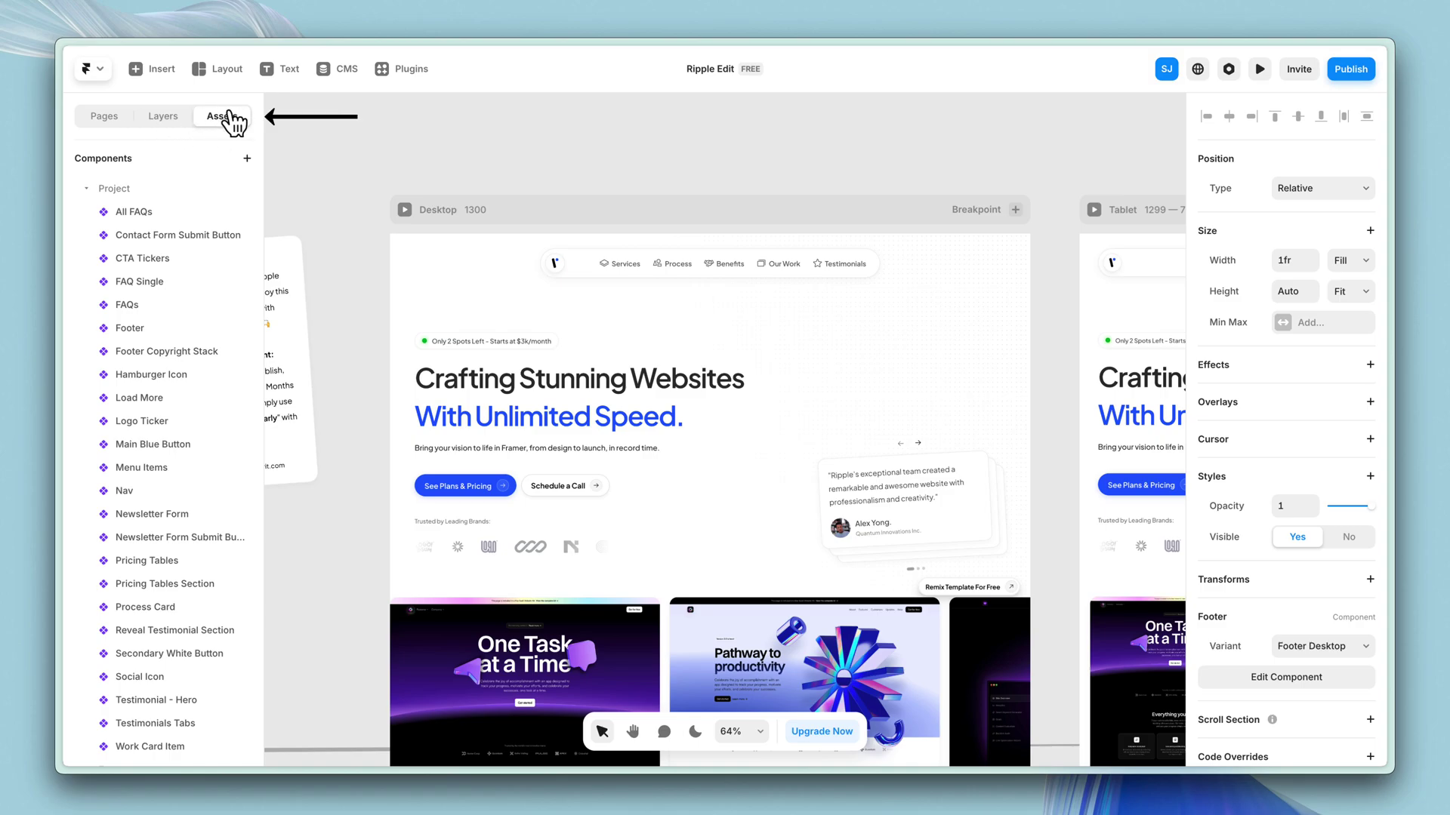
{"action": "left_click", "coordinate": [132, 191]}
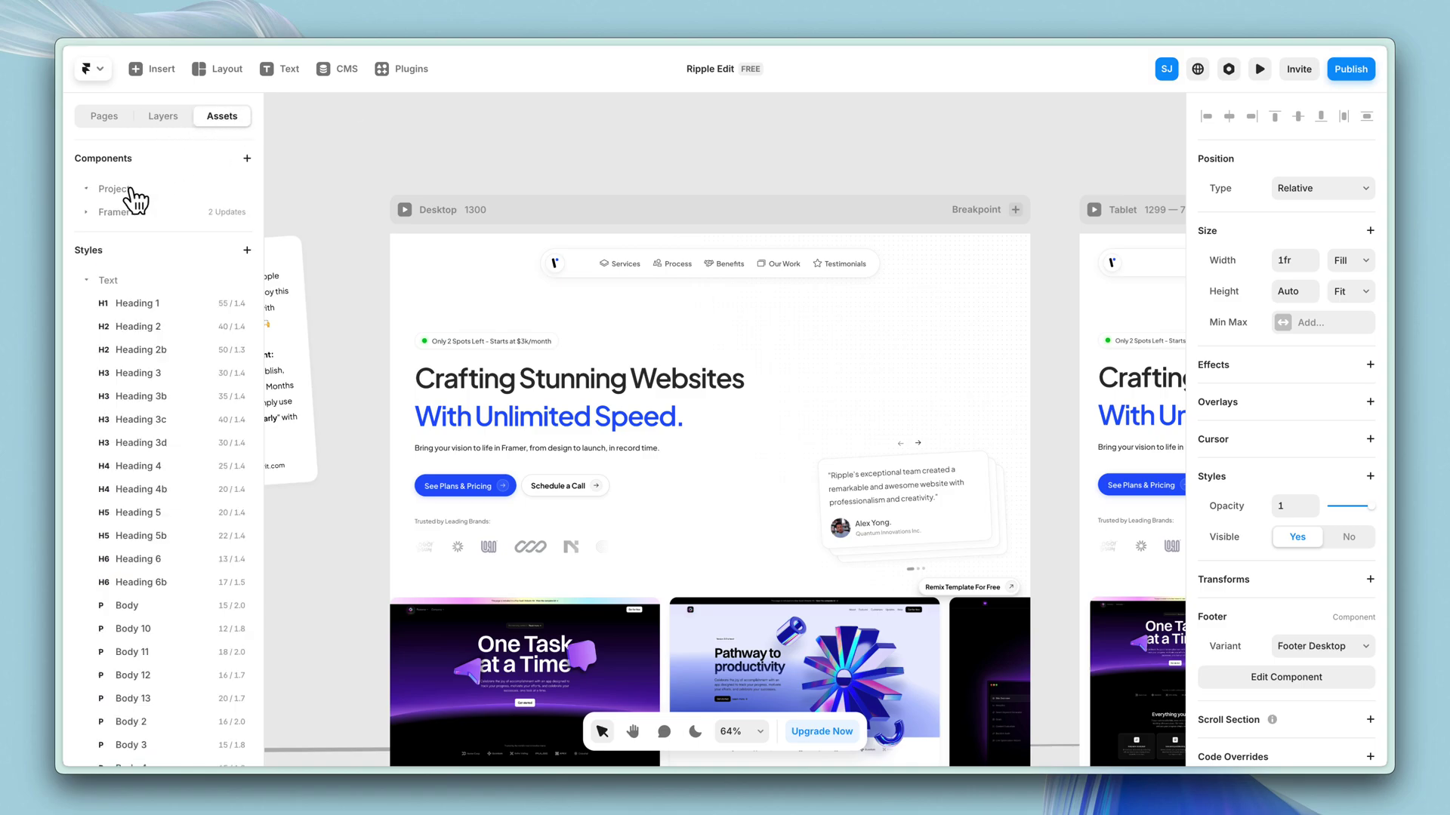
{"action": "left_click", "coordinate": [106, 280]}
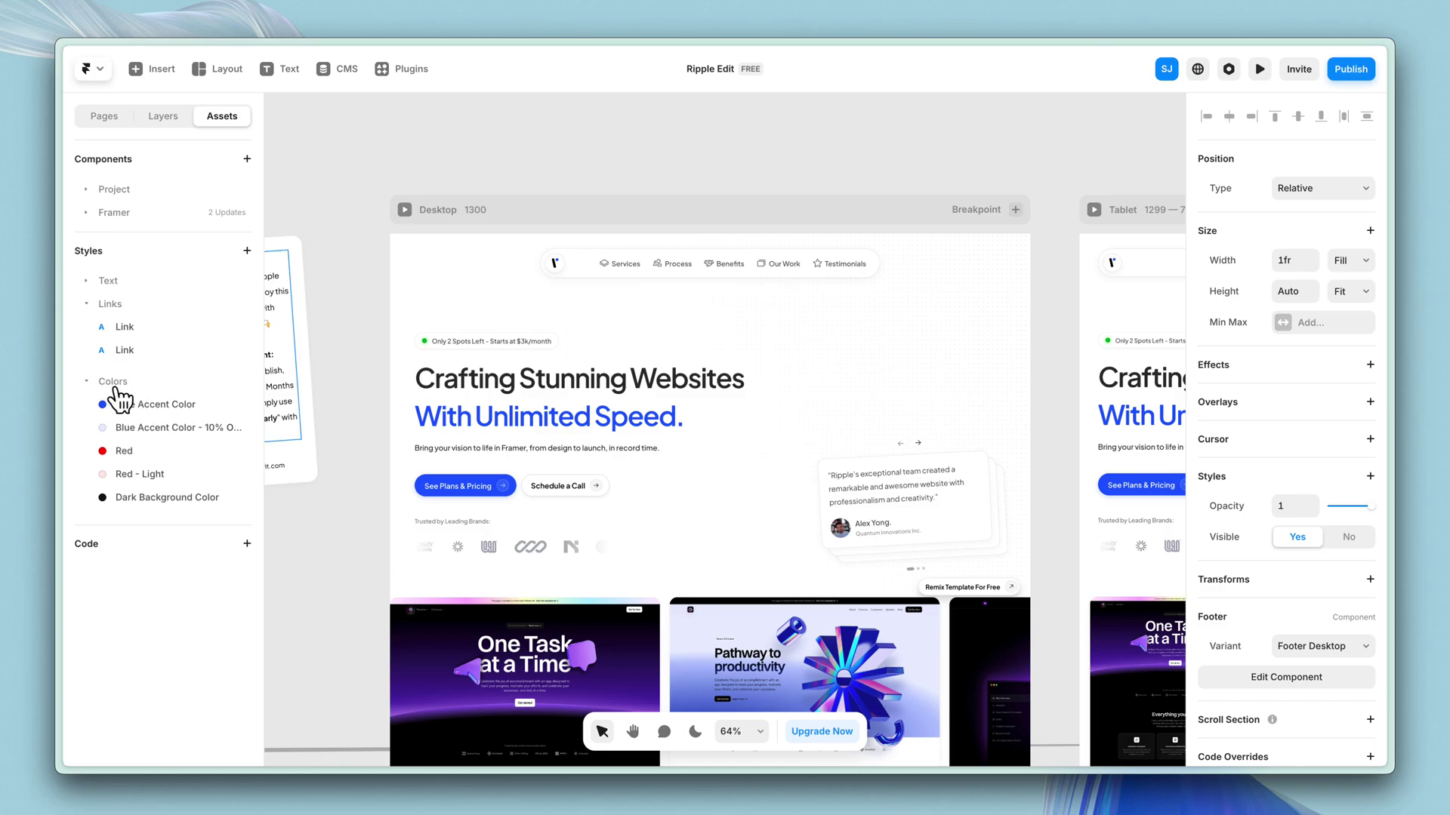
{"action": "left_click", "coordinate": [351, 397]}
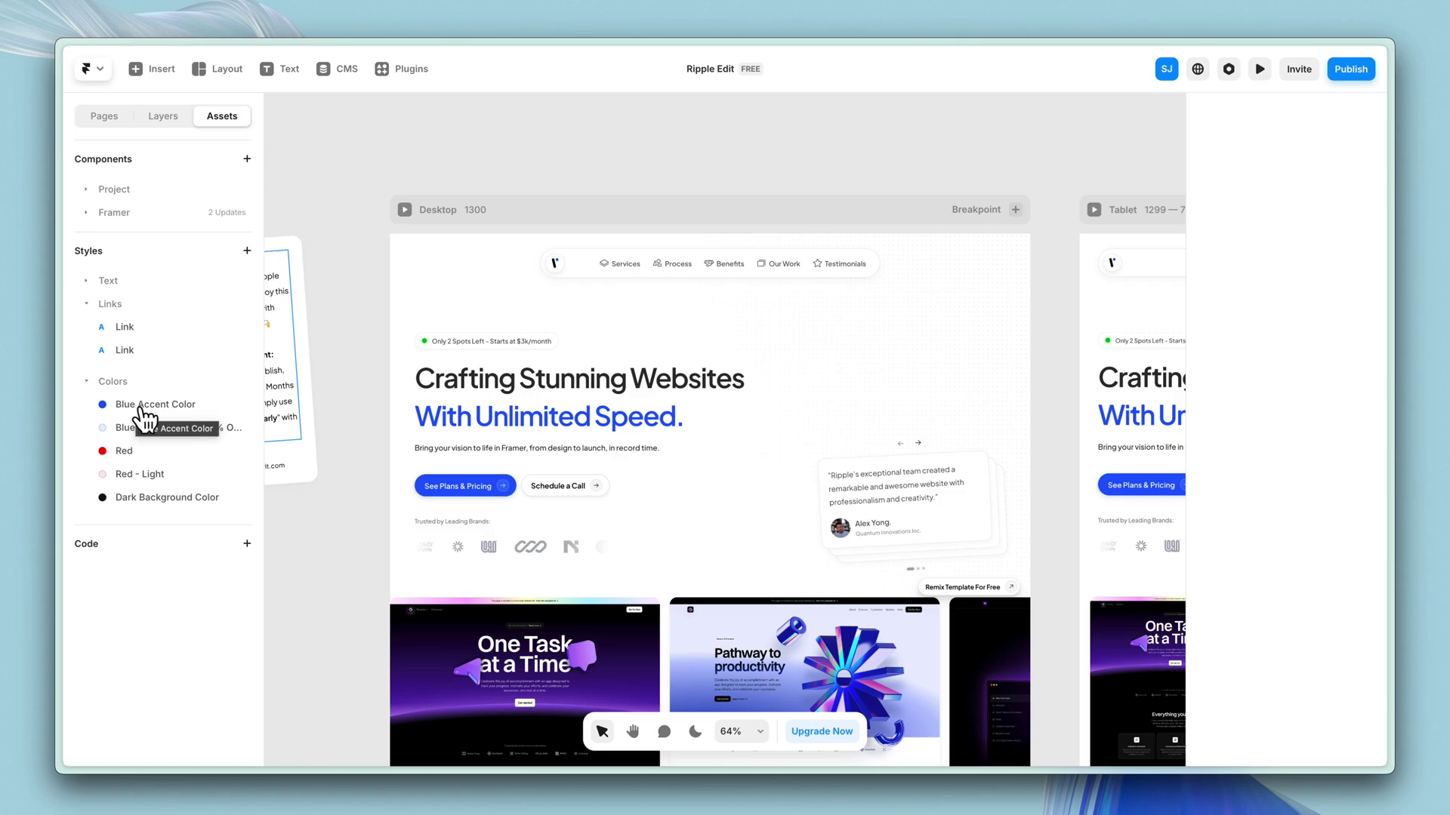
Change the Blue Accent Color style to cyan #1CF7FF and close its color editor.
{"action": "left_click", "coordinate": [140, 408]}
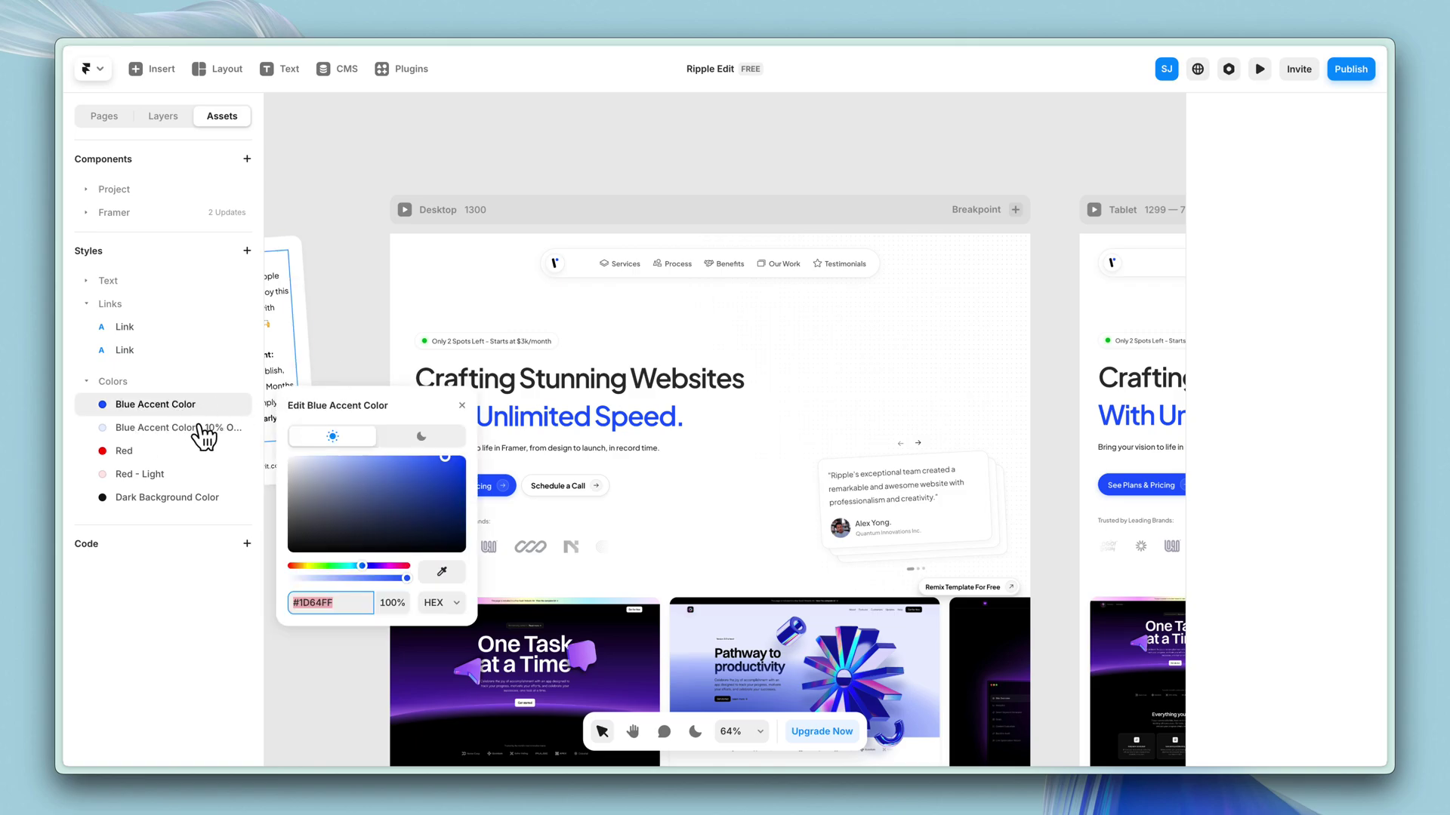
{"action": "scroll", "coordinate": [378, 308], "scroll_direction": "down", "scroll_amount": 3}
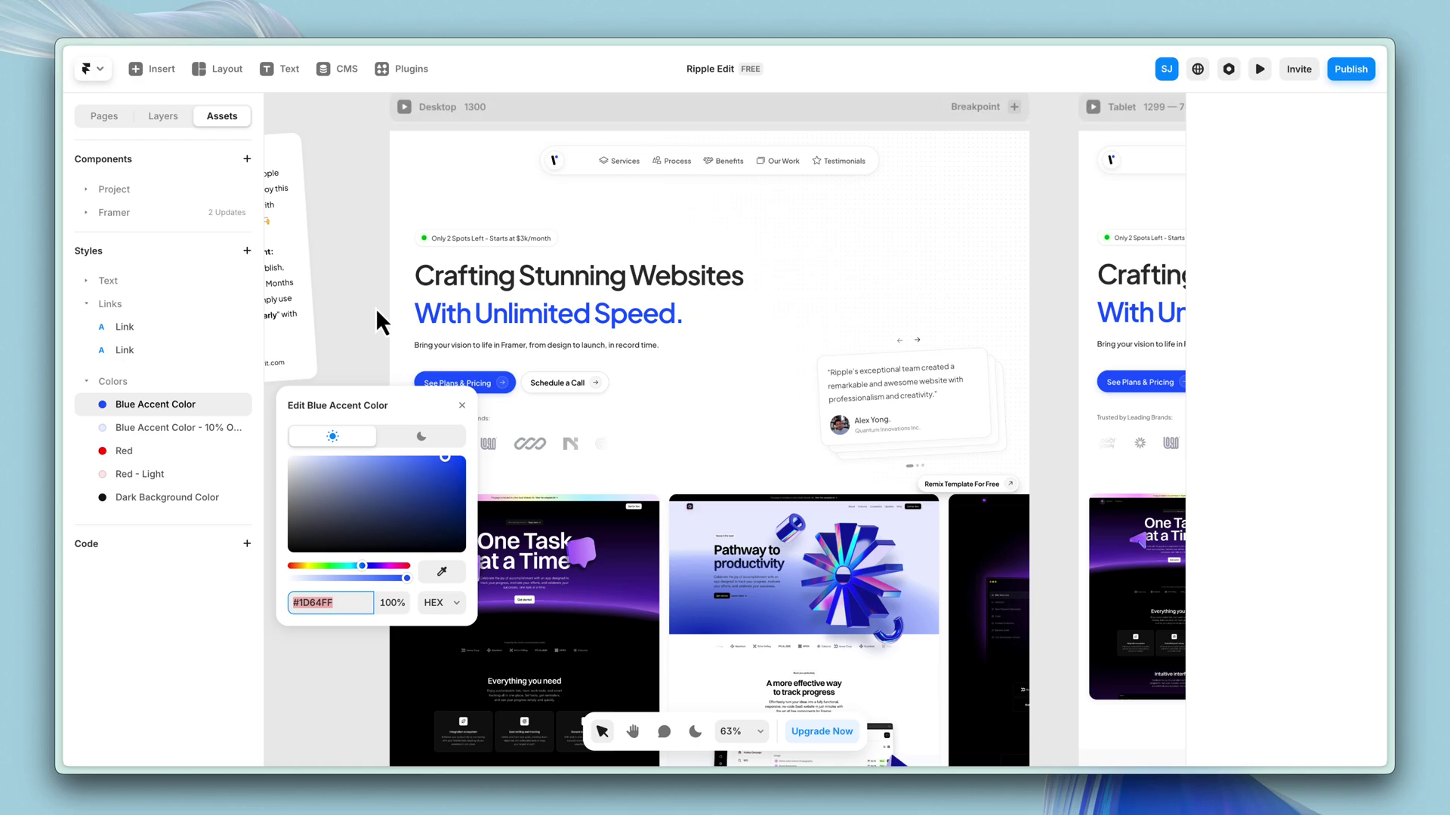
{"action": "left_click", "coordinate": [161, 413]}
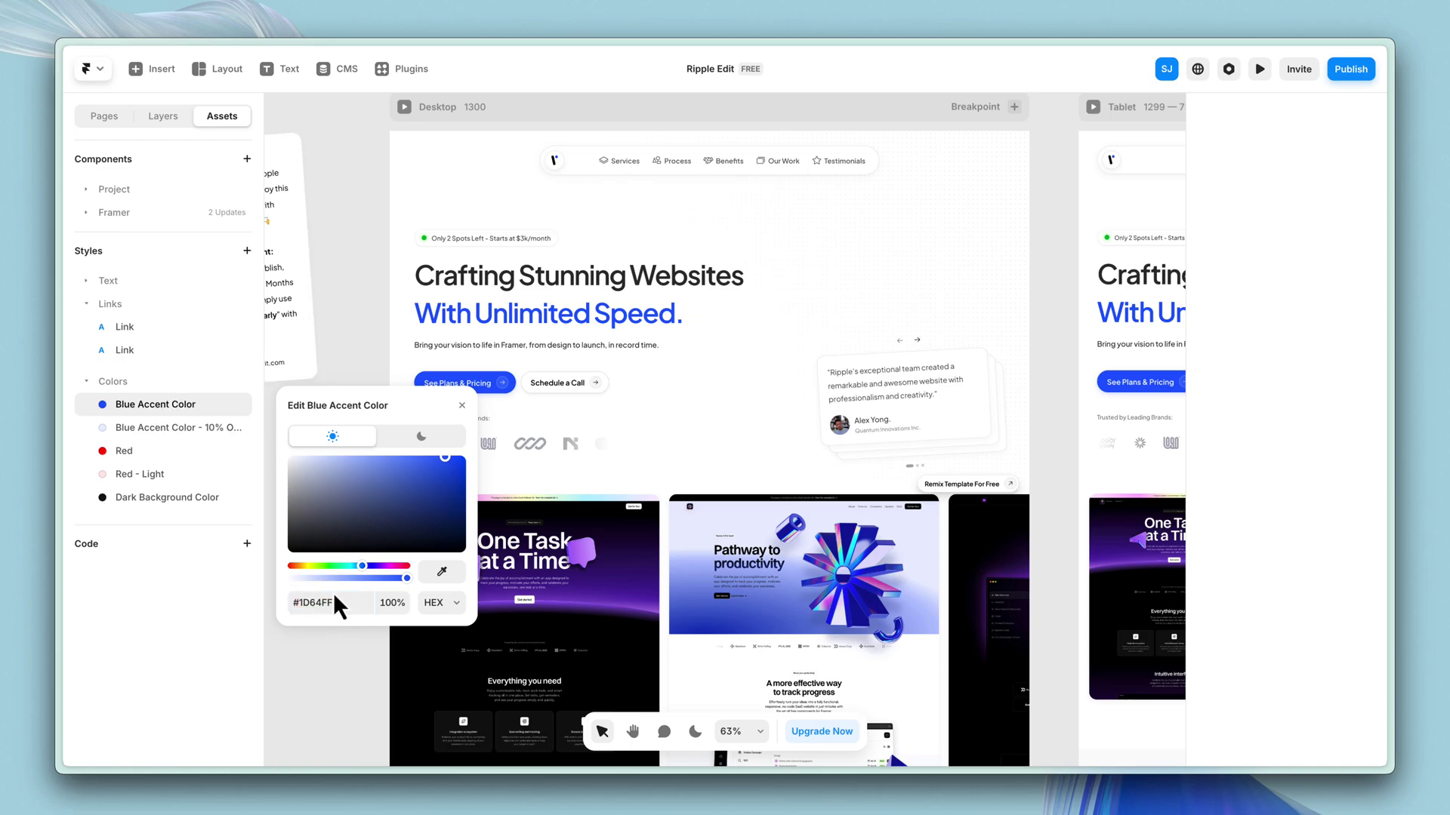
{"action": "left_click_drag", "start_coordinate": [364, 568], "coordinate": [351, 568]}
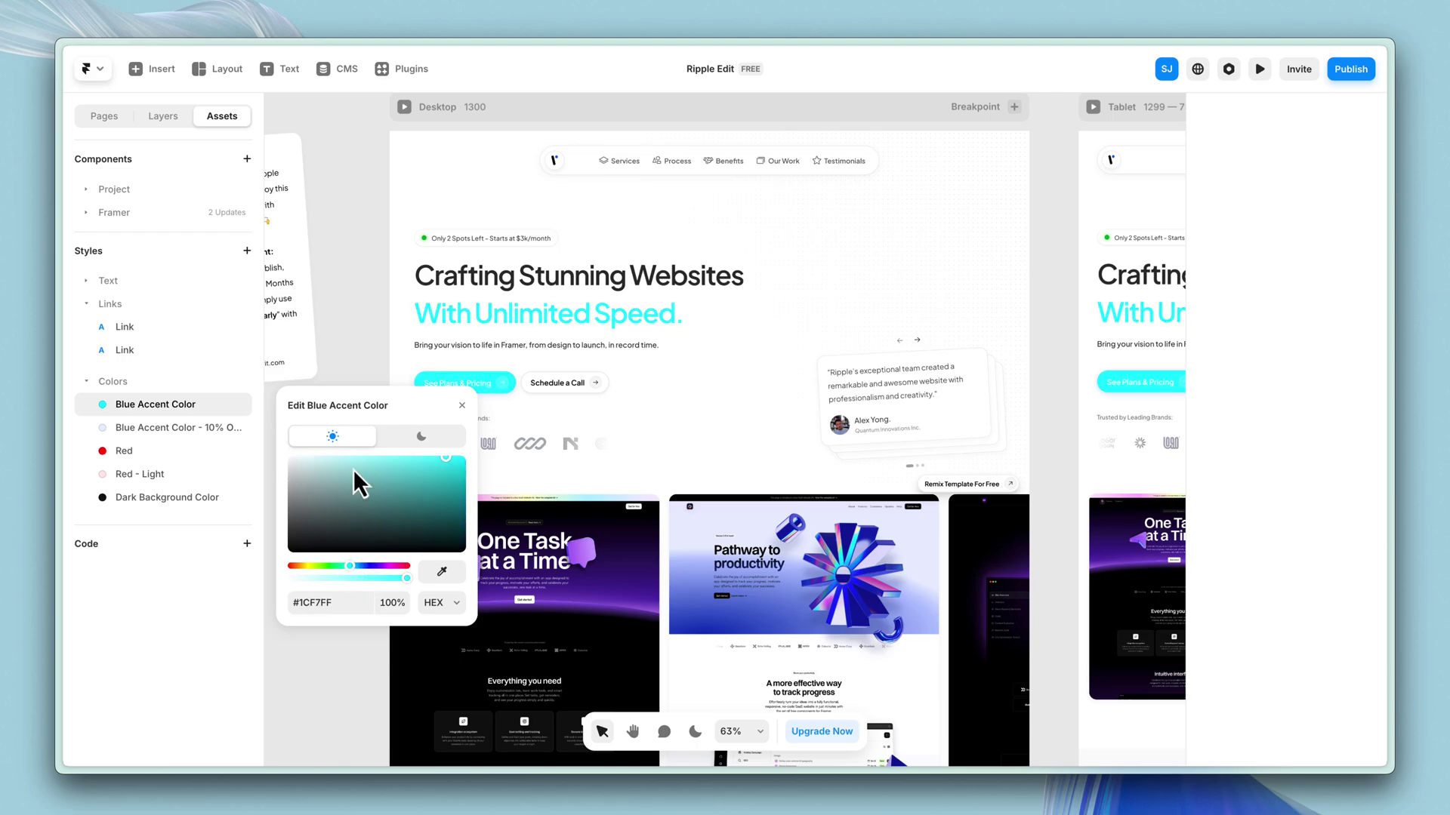
{"action": "scroll", "coordinate": [418, 316], "scroll_direction": "left", "scroll_amount": 3}
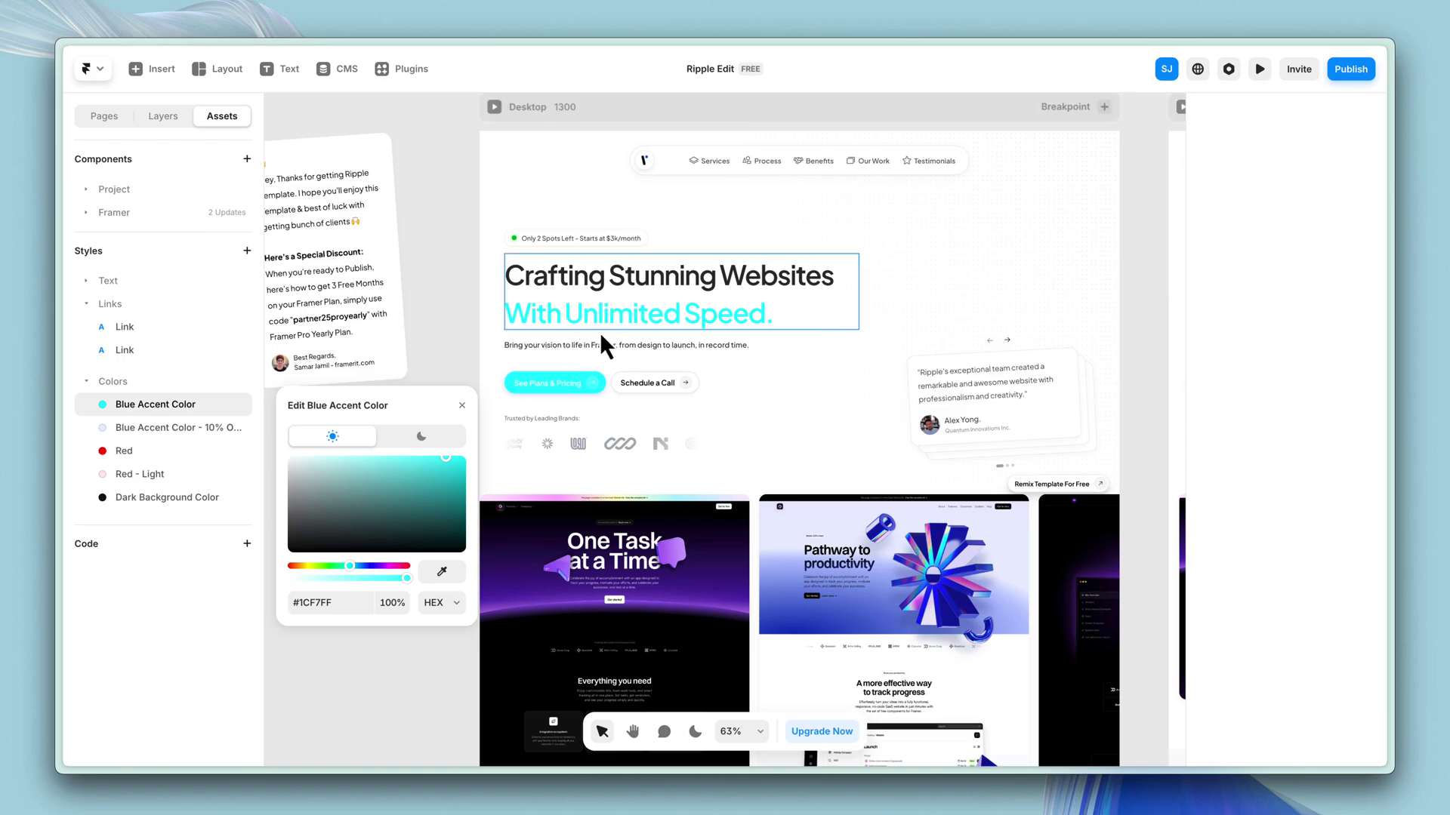
{"action": "scroll", "coordinate": [499, 321], "scroll_direction": "down", "scroll_amount": 4}
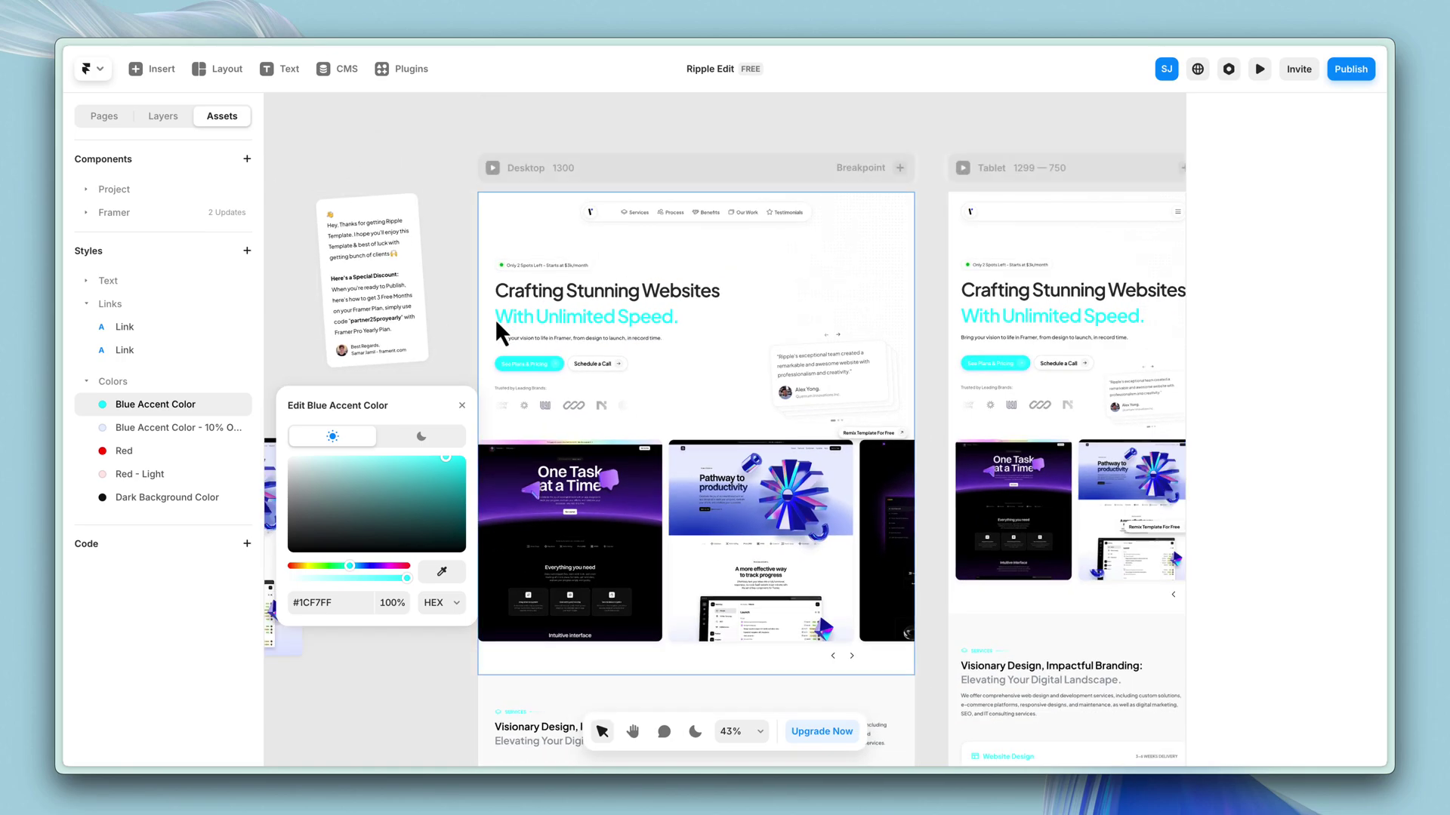
{"action": "left_click", "coordinate": [442, 361]}
Set the Blue Accent Color style to green #0DA84B and close its color editor.
{"action": "scroll", "coordinate": [444, 362], "scroll_direction": "down", "scroll_amount": 5}
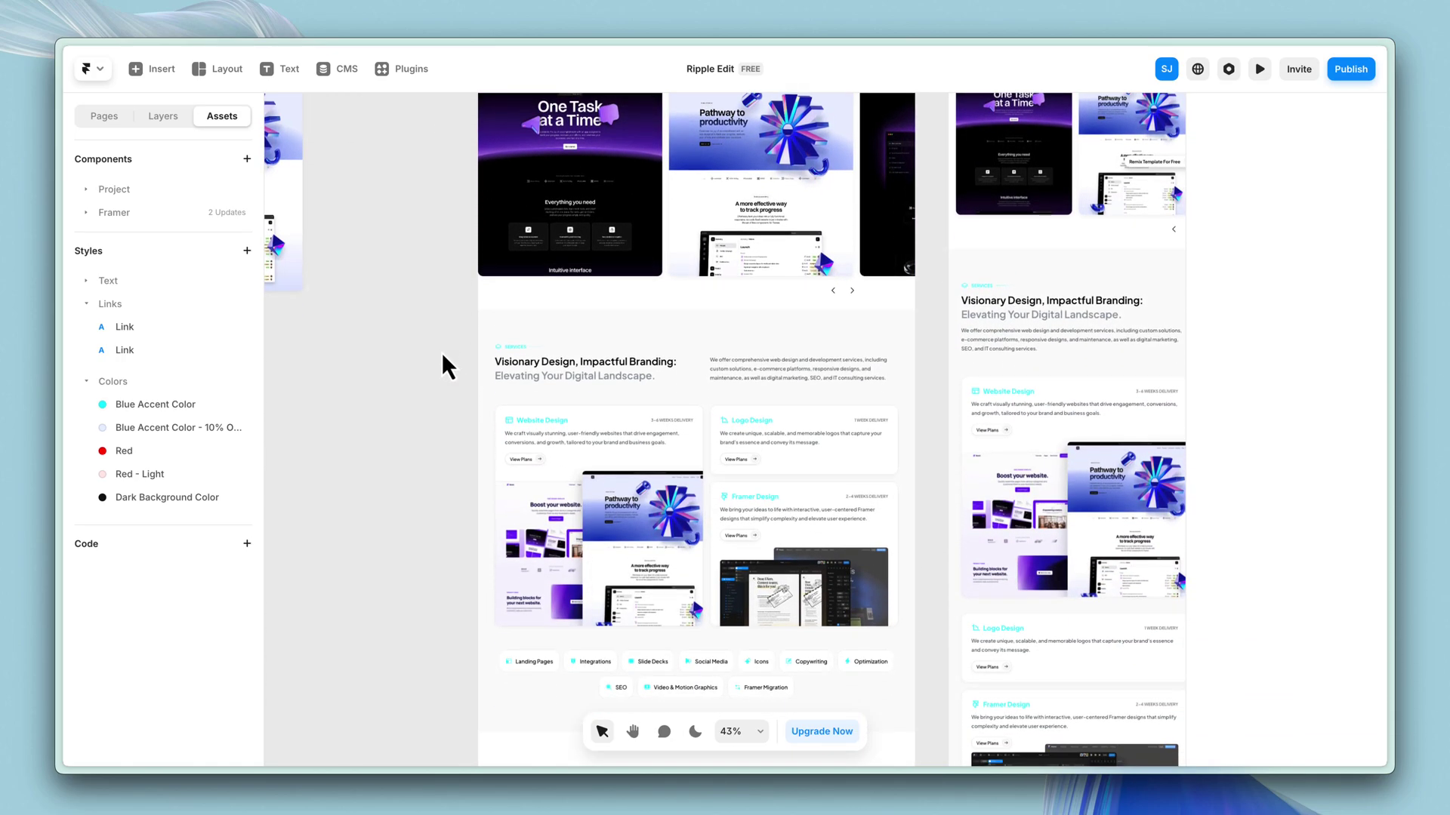
{"action": "scroll", "coordinate": [463, 354], "scroll_direction": "up", "scroll_amount": 5}
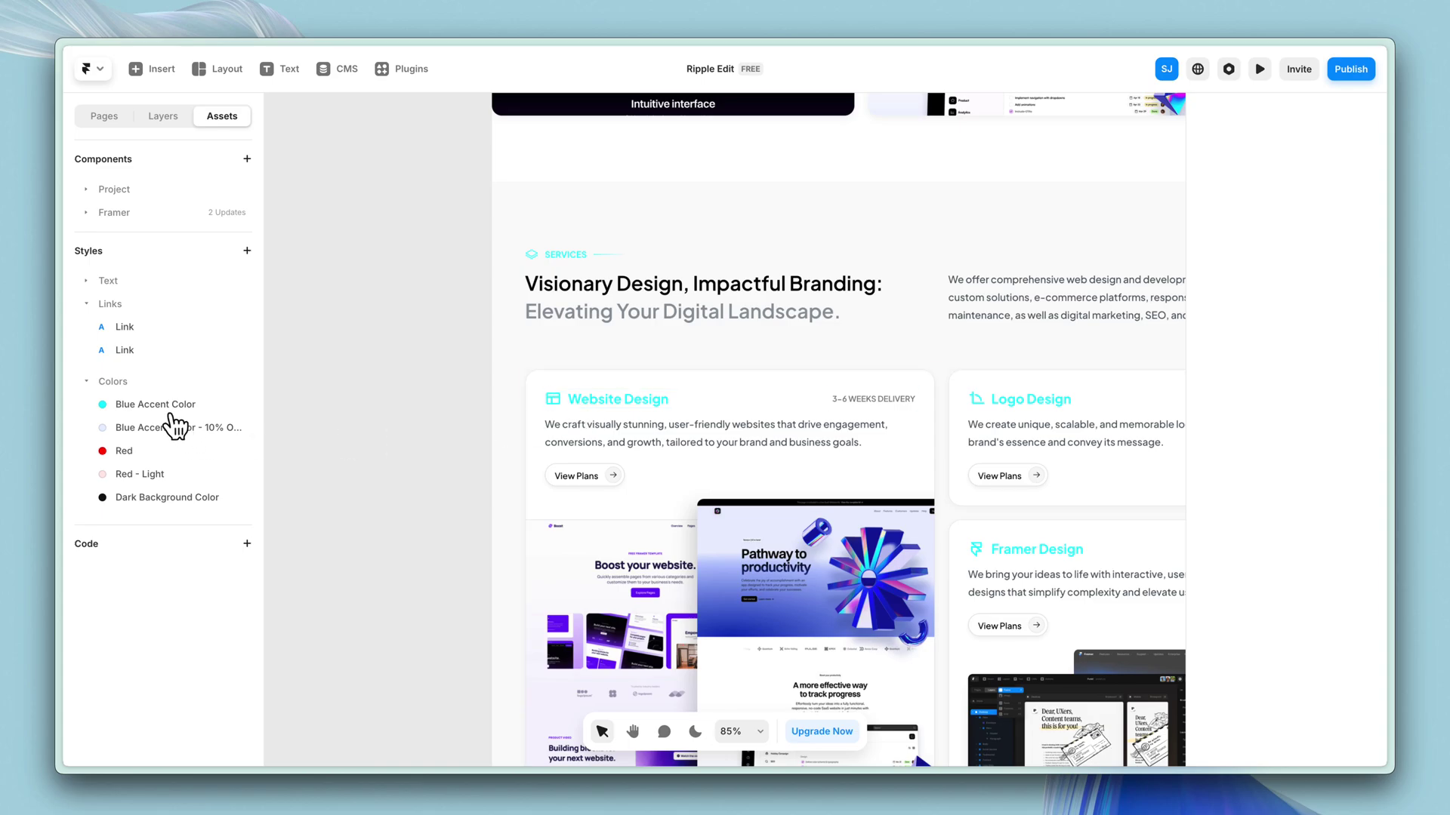
{"action": "left_click", "coordinate": [170, 409]}
{"action": "mouse_move", "coordinate": [443, 483]}
{"action": "left_mouse_down"}
{"action": "mouse_move", "coordinate": [447, 505]}
{"action": "mouse_move", "coordinate": [451, 489]}
{"action": "left_mouse_up"}
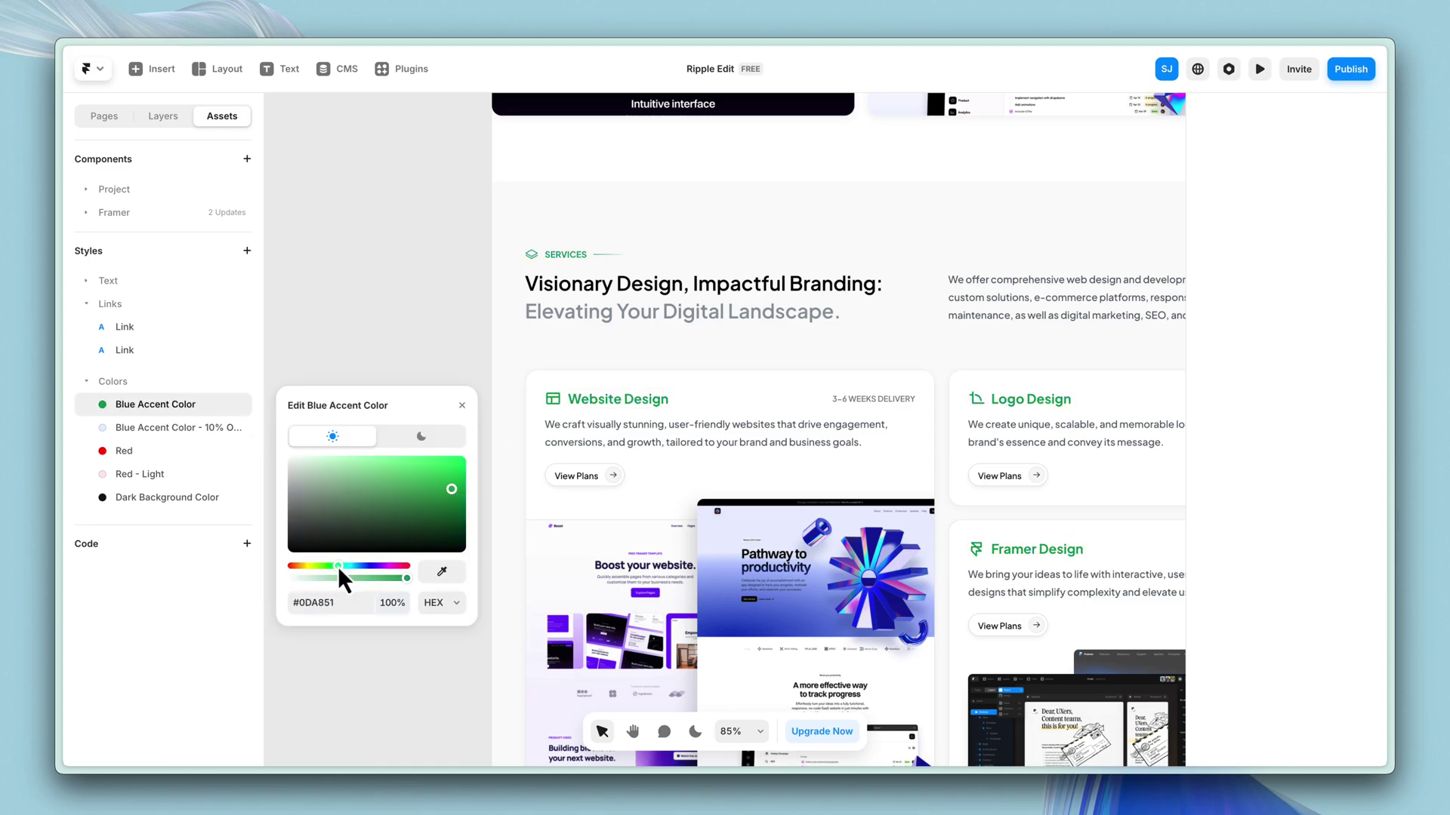
{"action": "left_click_drag", "start_coordinate": [337, 566], "coordinate": [336, 567]}
{"action": "scroll", "coordinate": [390, 335], "scroll_direction": "down", "scroll_amount": 3}
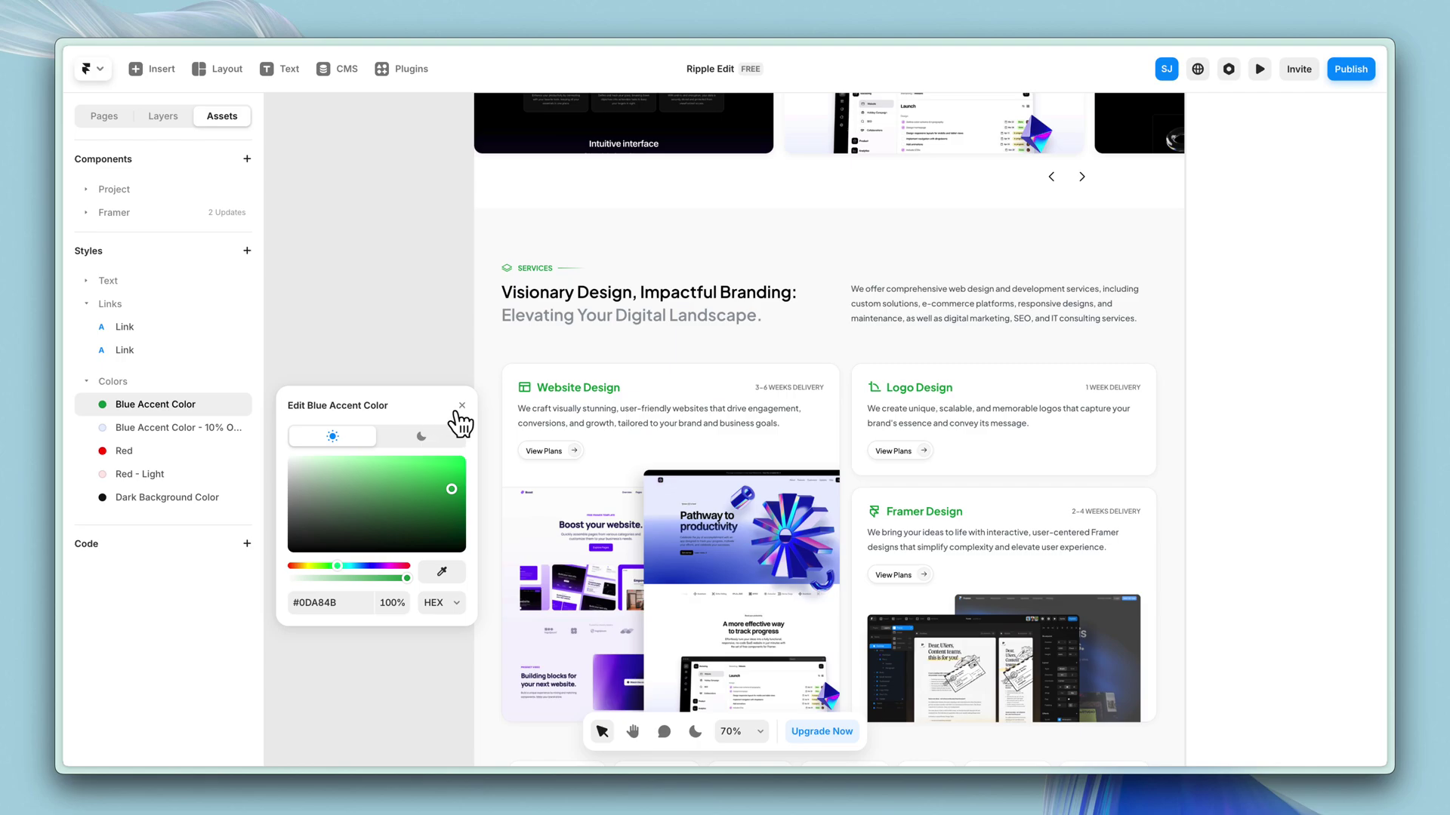
{"action": "left_click", "coordinate": [461, 407]}
Copy the hex value of Blue Accent Color into the 10% opacity accent style, setting it to #0DA84B.
{"action": "scroll", "coordinate": [935, 389], "scroll_direction": "down", "scroll_amount": 5}
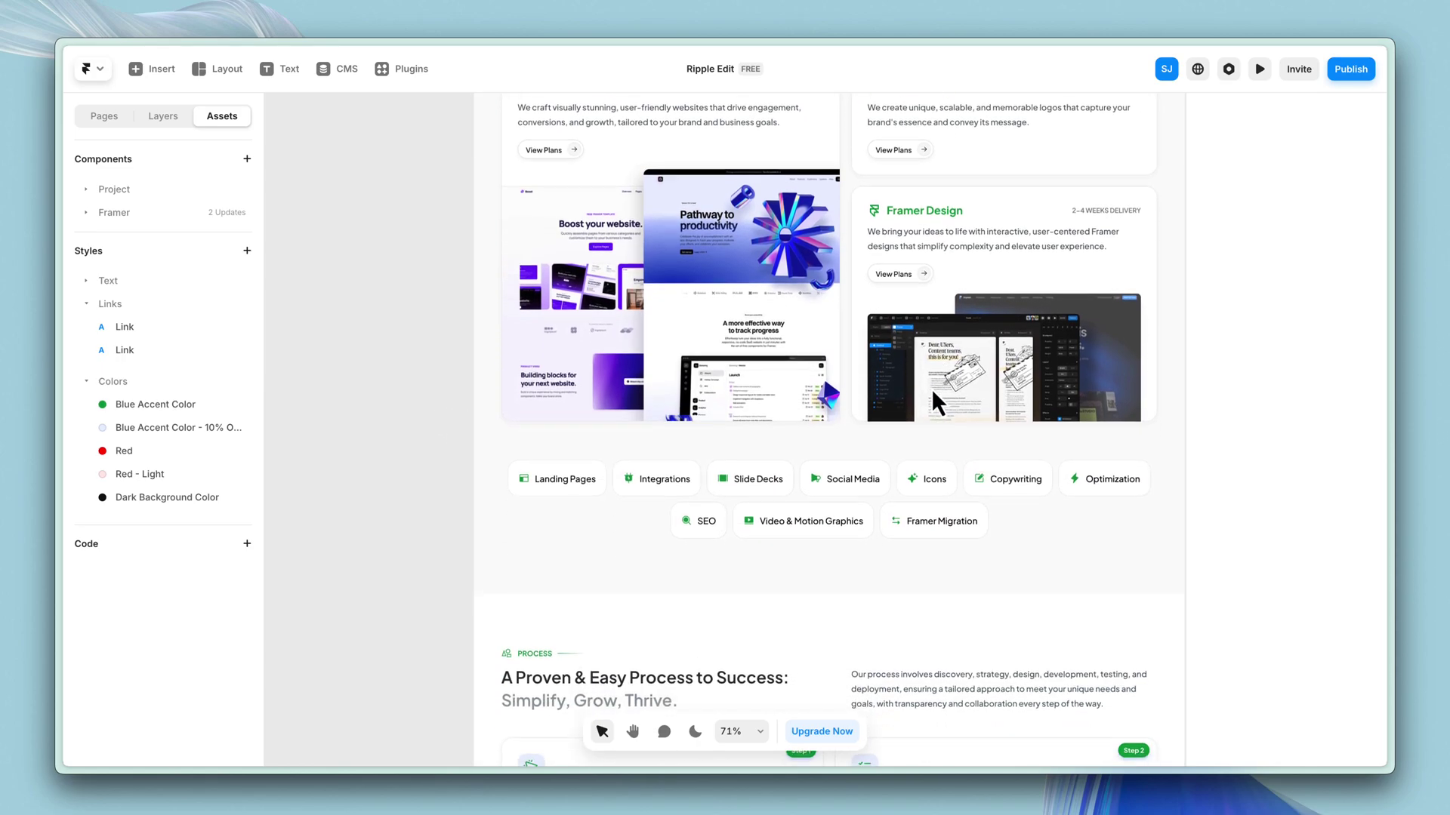
{"action": "scroll", "coordinate": [924, 388], "scroll_direction": "down", "scroll_amount": 2}
{"action": "scroll", "coordinate": [894, 393], "scroll_direction": "down", "scroll_amount": 6}
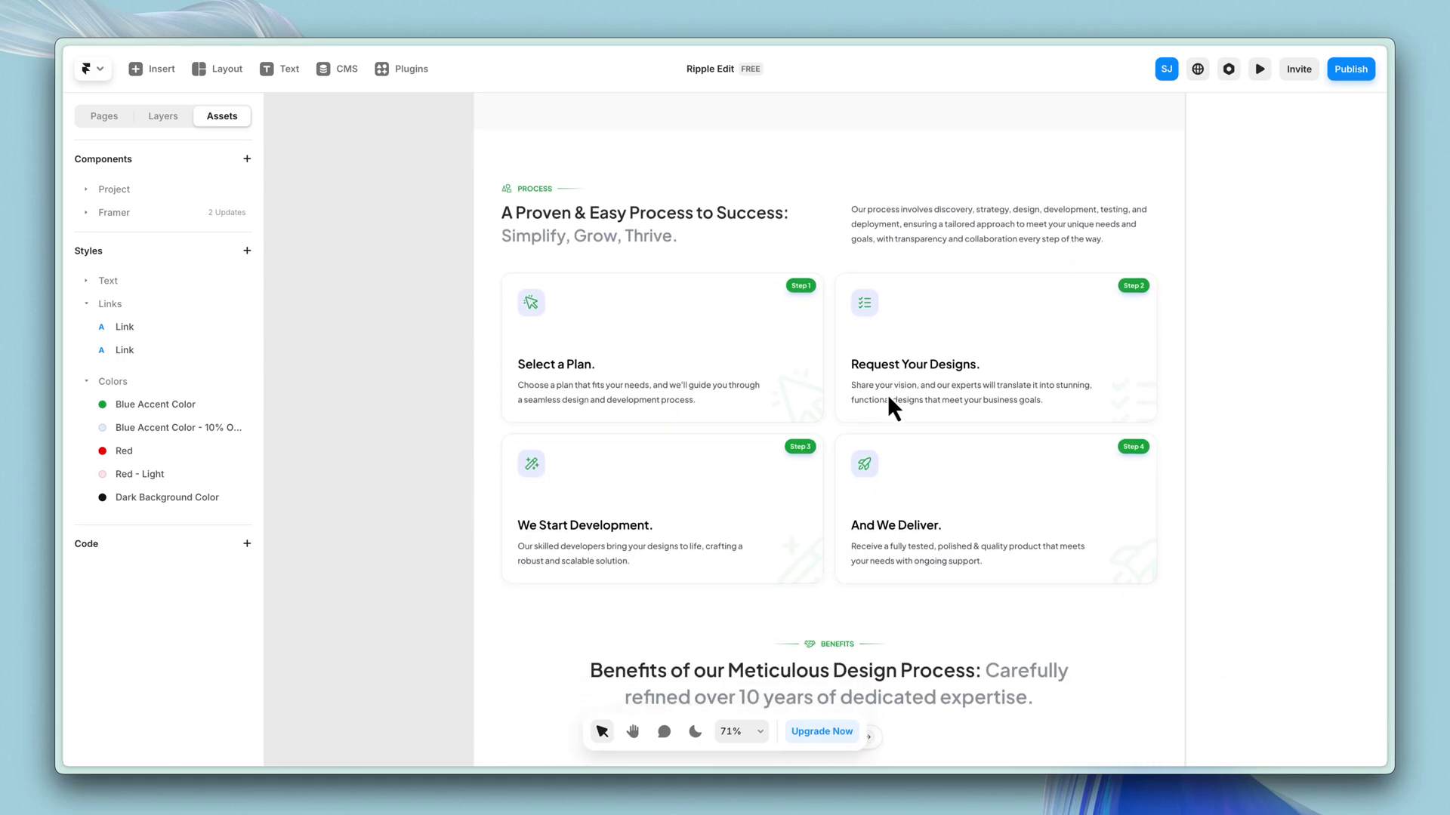
{"action": "scroll", "coordinate": [887, 406], "scroll_direction": "down", "scroll_amount": 3}
{"action": "scroll", "coordinate": [519, 215], "scroll_direction": "up", "scroll_amount": 5}
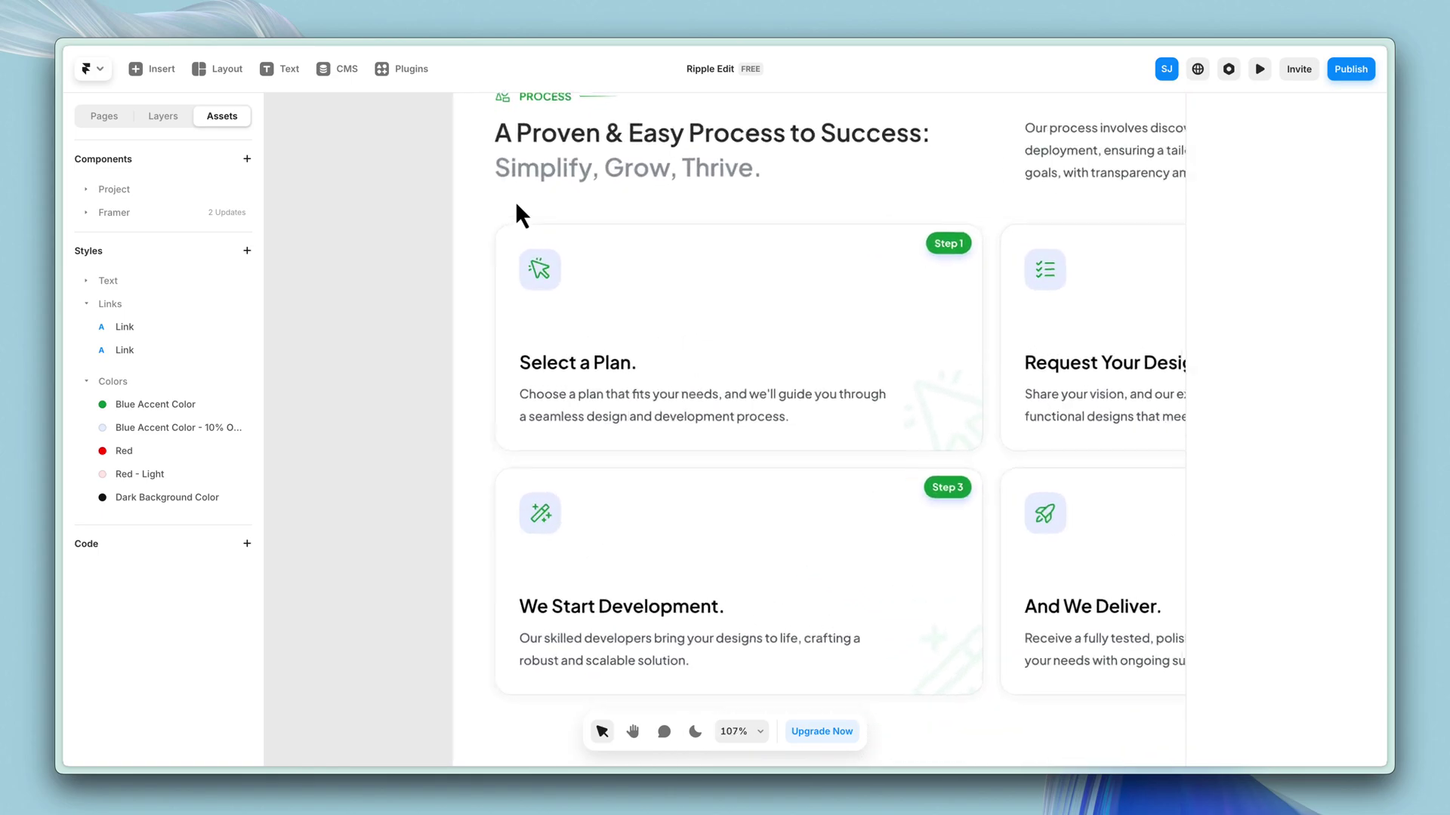
{"action": "scroll", "coordinate": [514, 202], "scroll_direction": "up", "scroll_amount": 1}
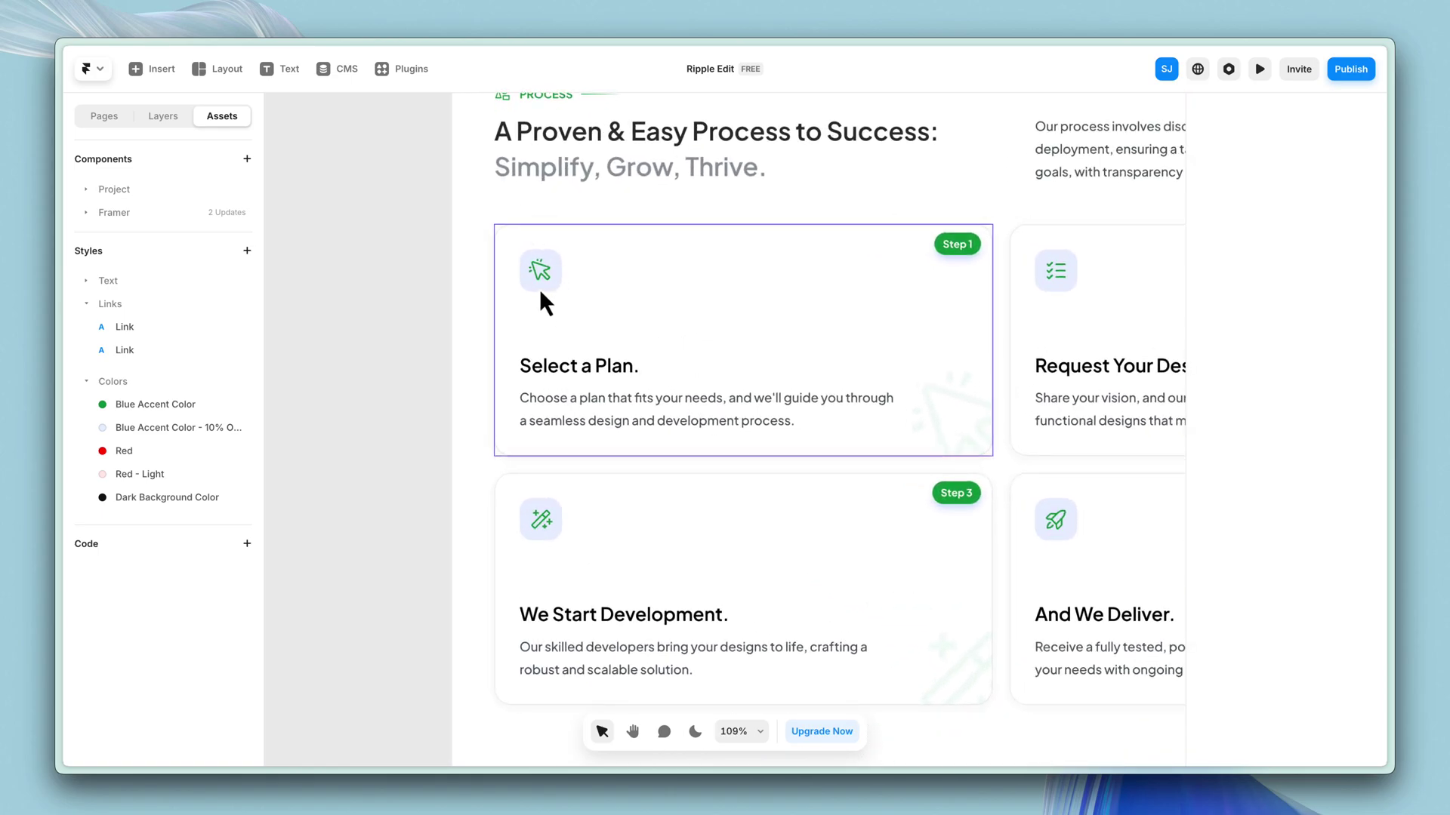
{"action": "left_click", "coordinate": [174, 428]}
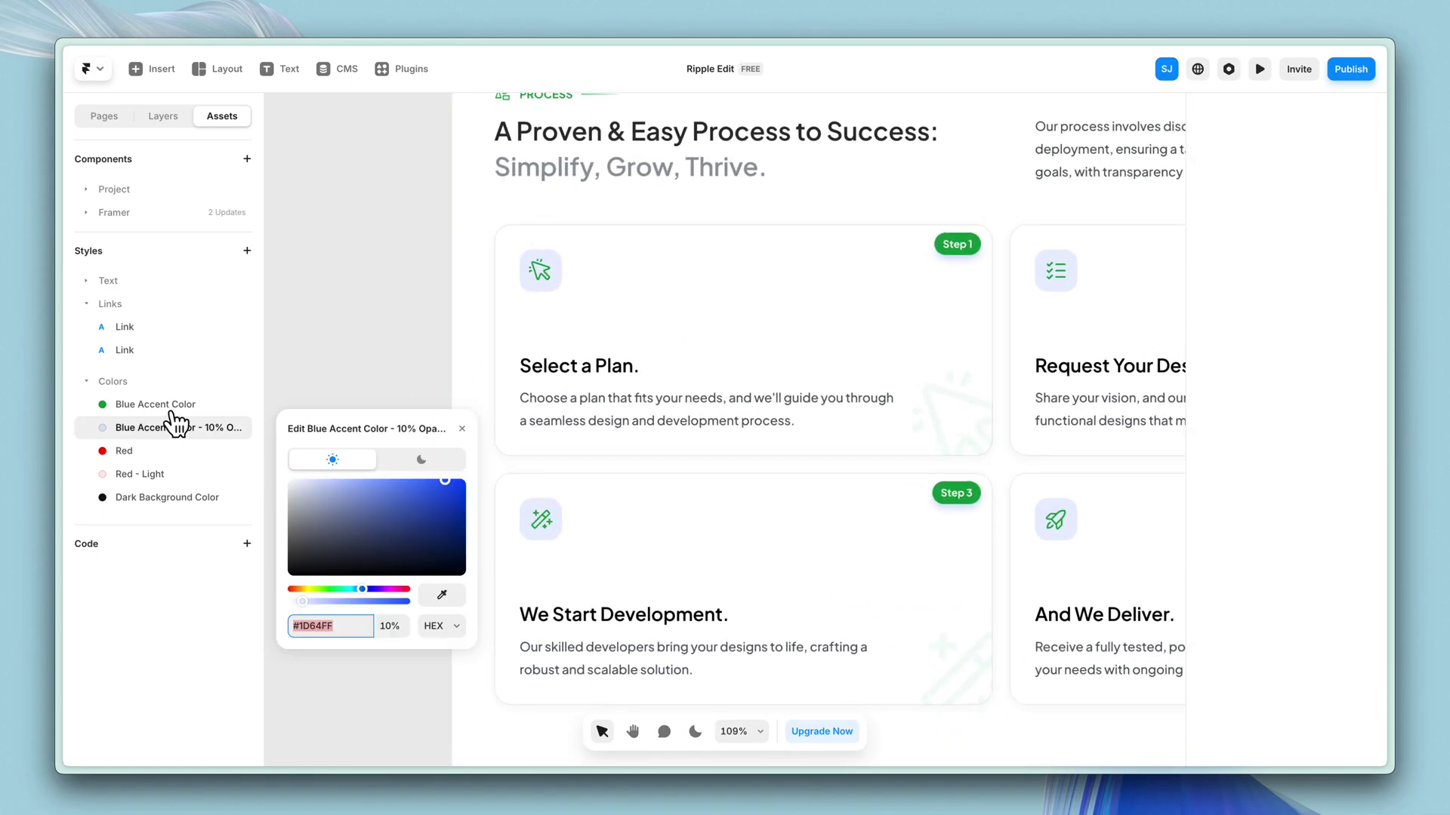
{"action": "left_click", "coordinate": [158, 405]}
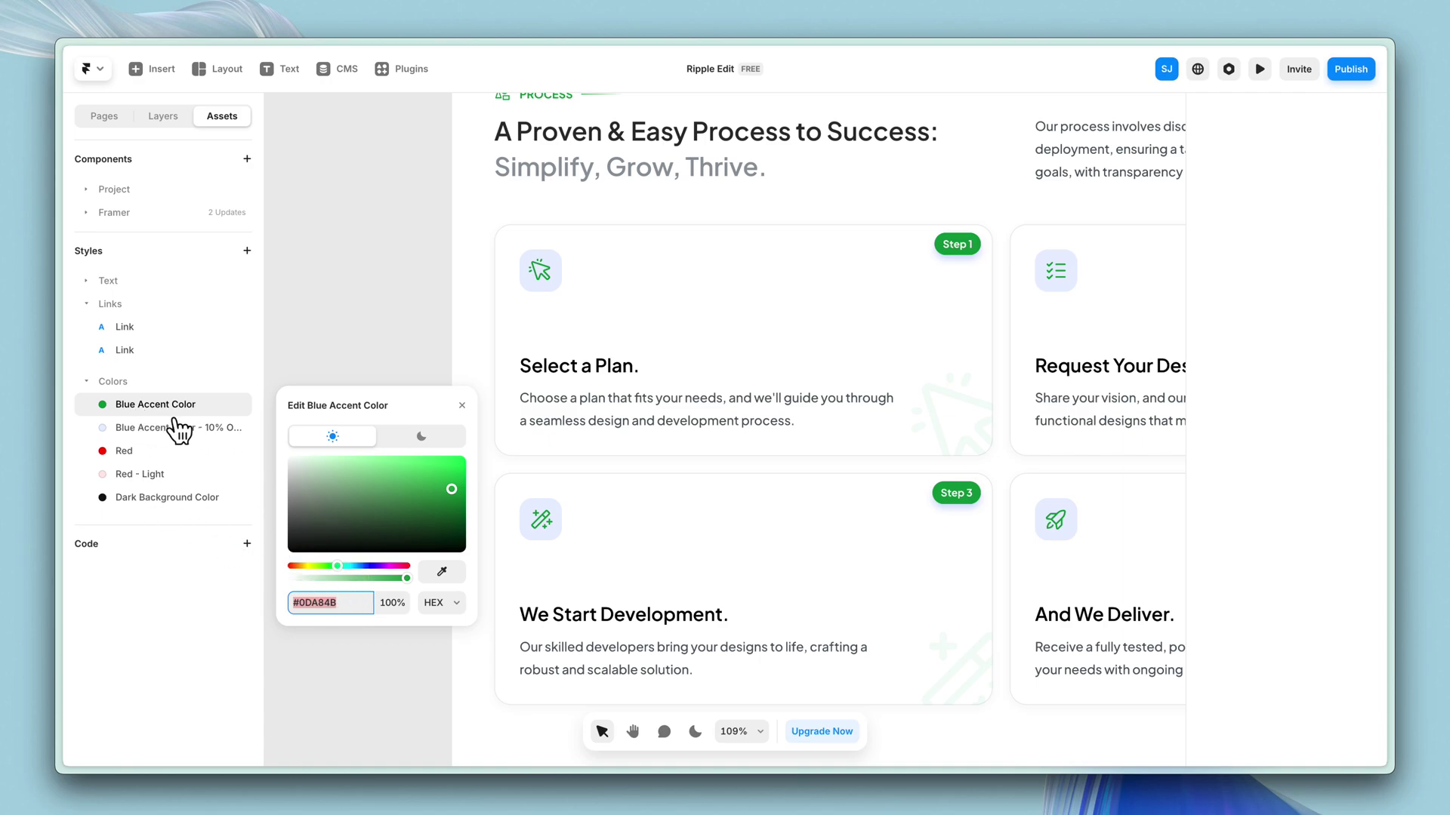
{"action": "left_click", "coordinate": [129, 428]}
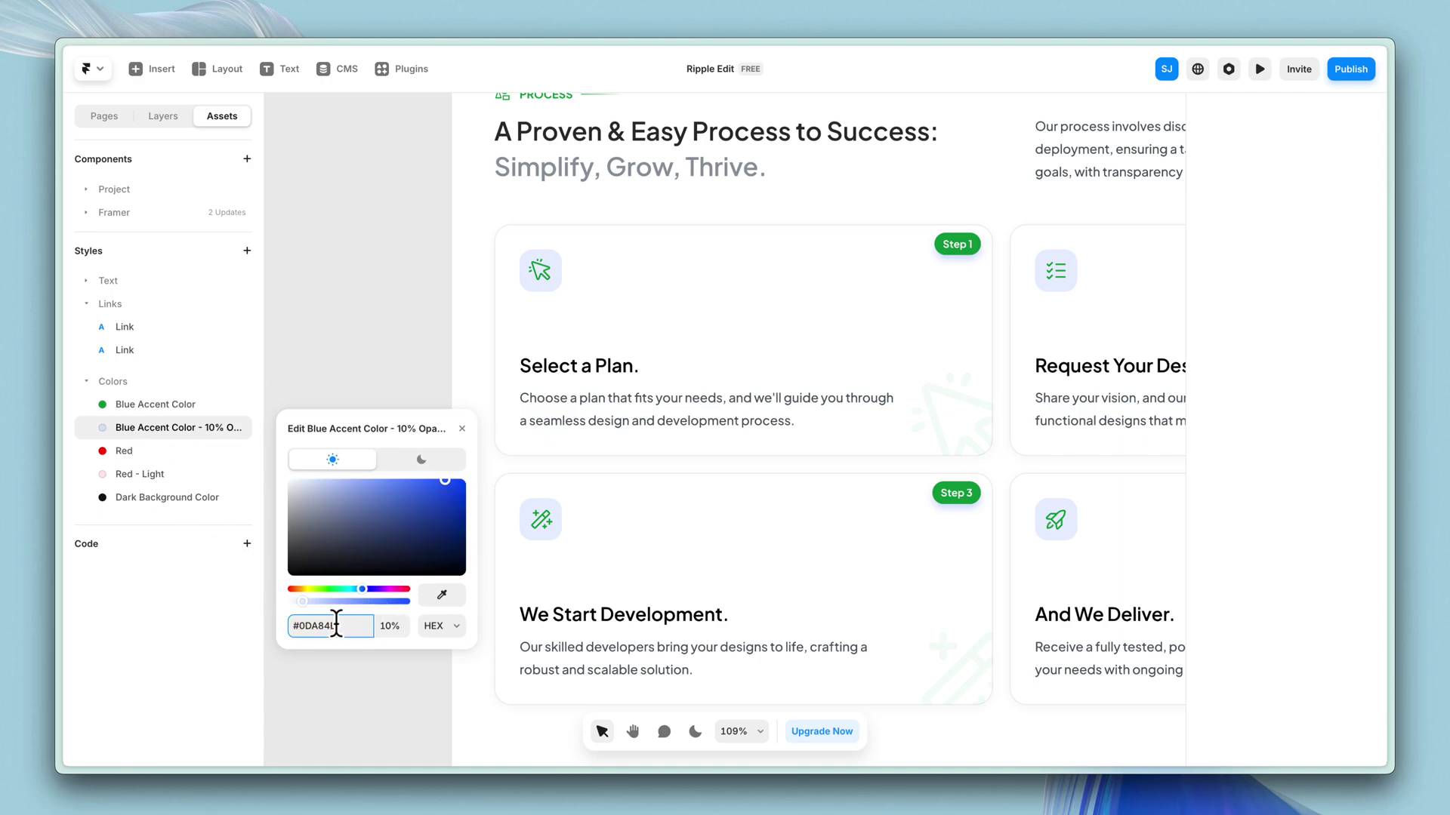
{"action": "key", "text": "Tab"}
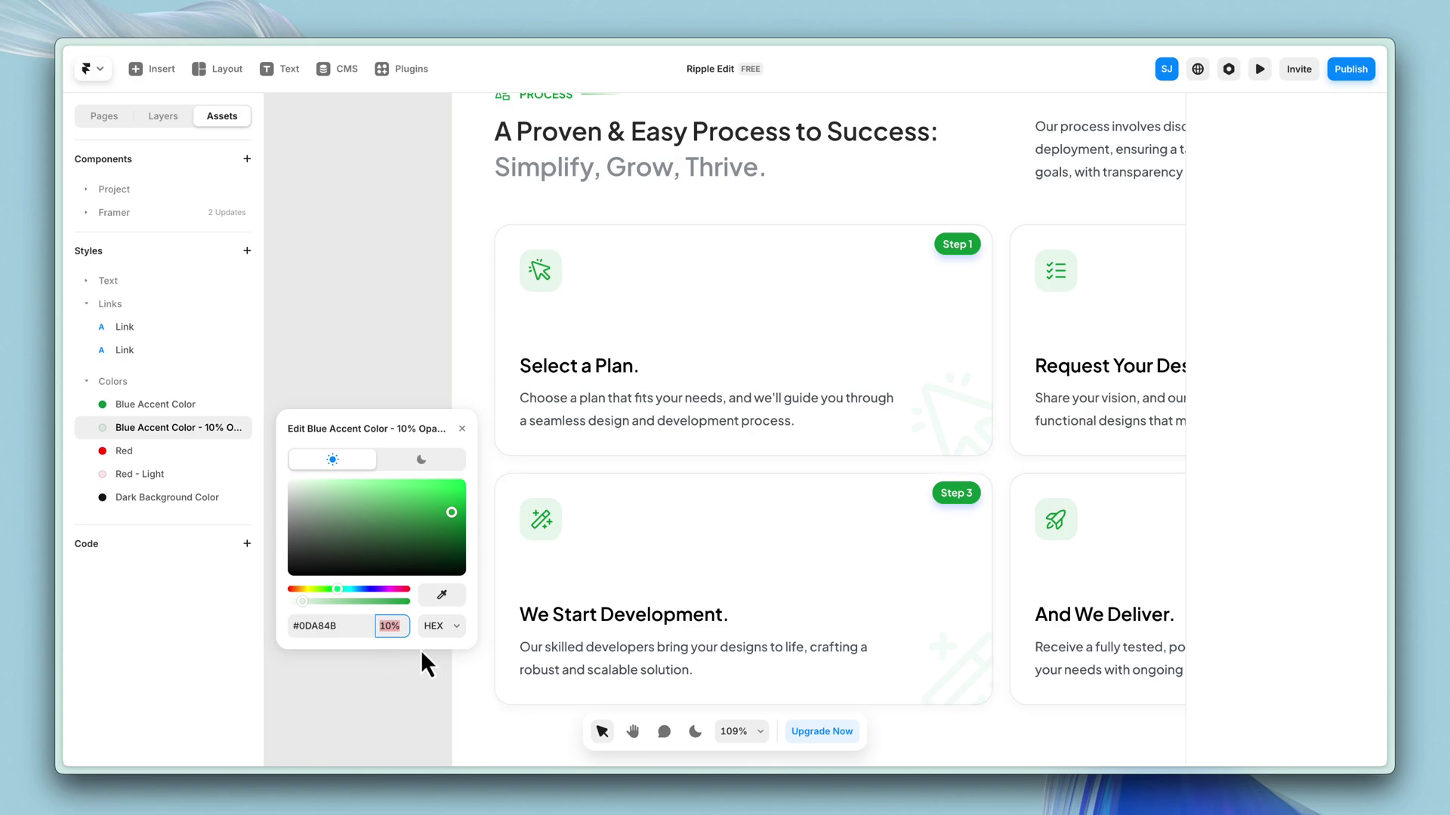
{"action": "left_click", "coordinate": [395, 639]}
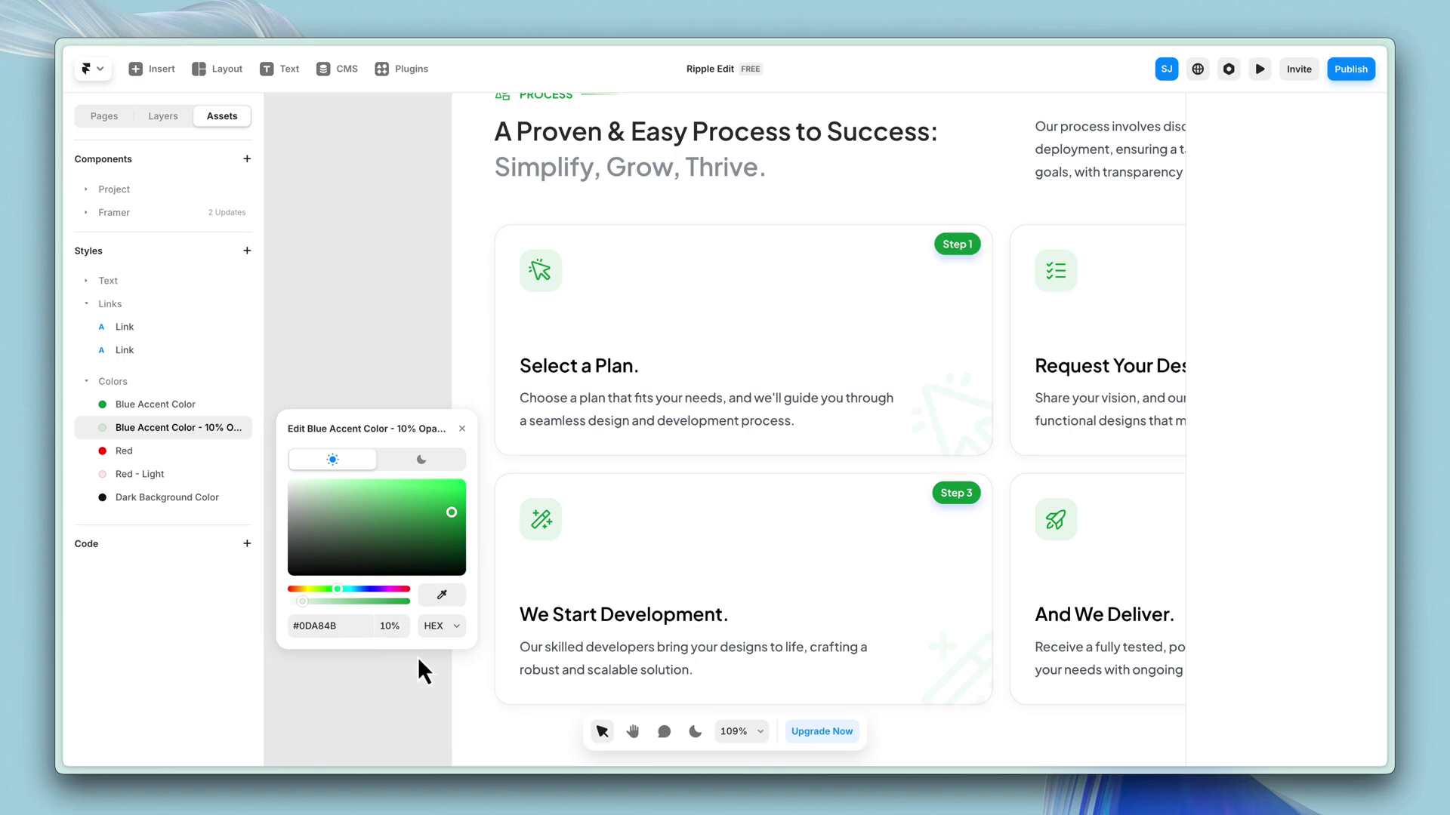
{"action": "left_click", "coordinate": [463, 429]}
Examine the accent color across the Process, Benefits, Work, Testimonials, Pricing, FAQs and CTA sections of the Home page.
{"action": "scroll", "coordinate": [327, 342], "scroll_direction": "down", "scroll_amount": 5}
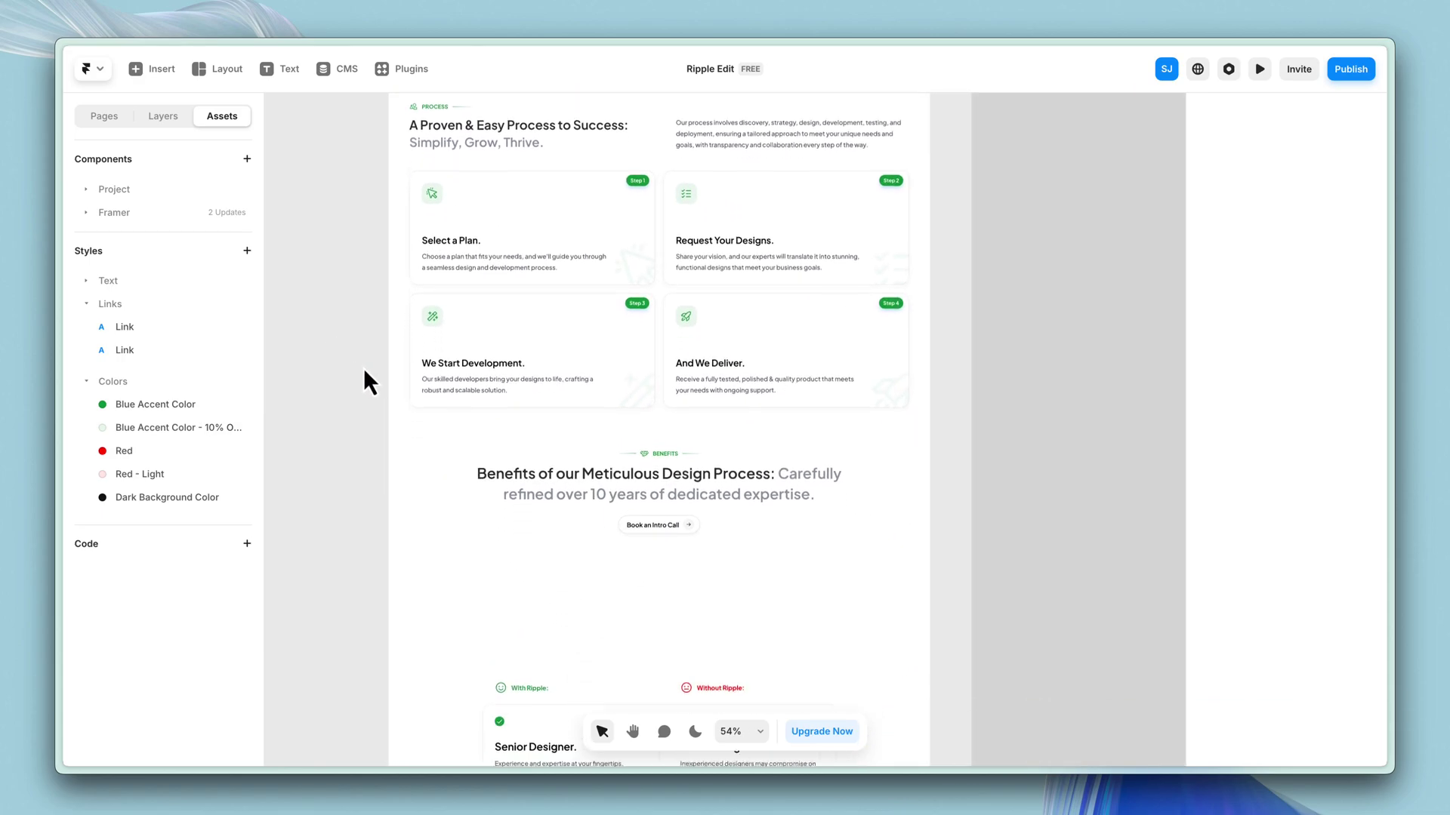
{"action": "scroll", "coordinate": [434, 369], "scroll_direction": "down", "scroll_amount": 12}
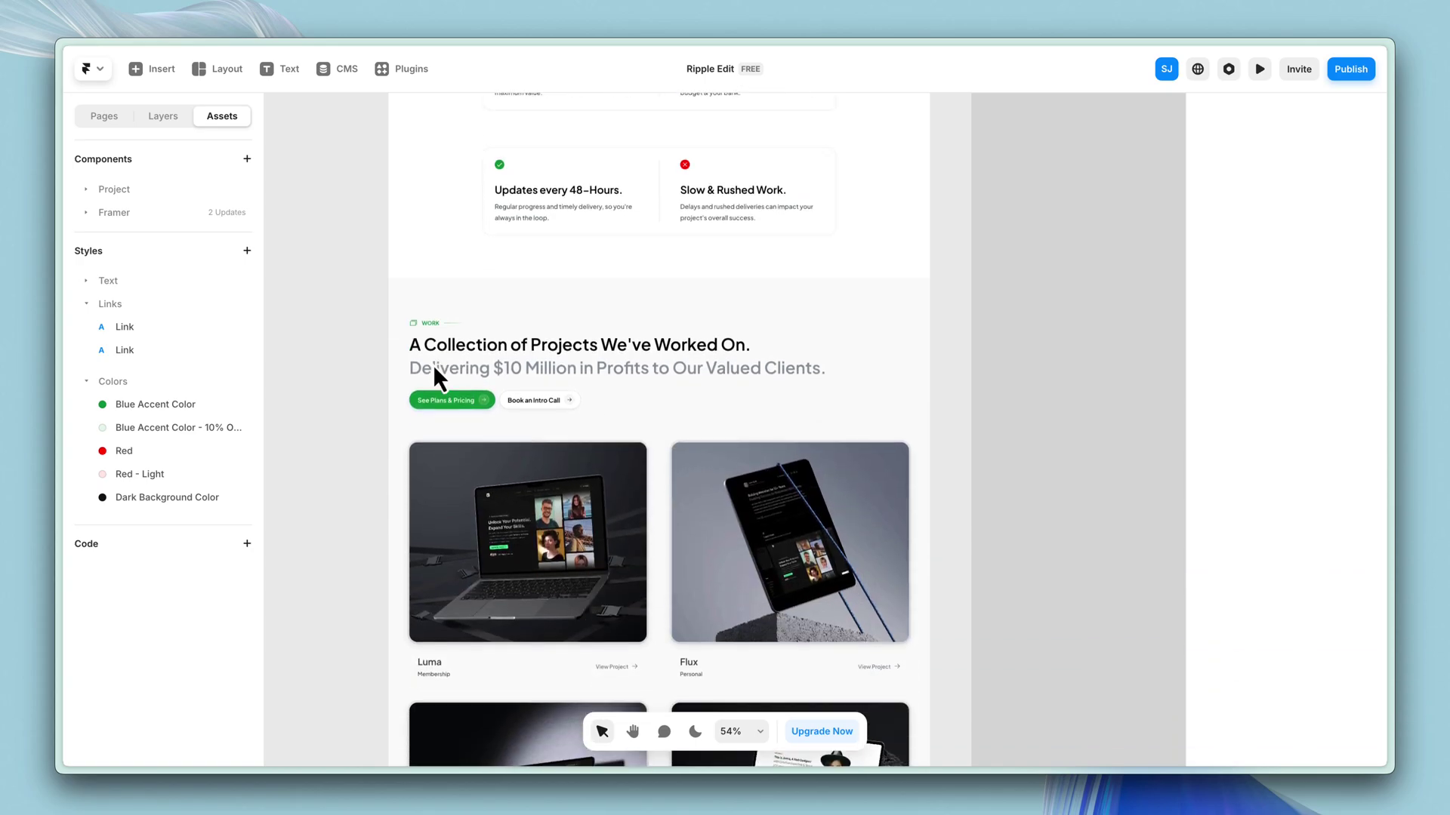
{"action": "scroll", "coordinate": [434, 369], "scroll_direction": "down", "scroll_amount": 10}
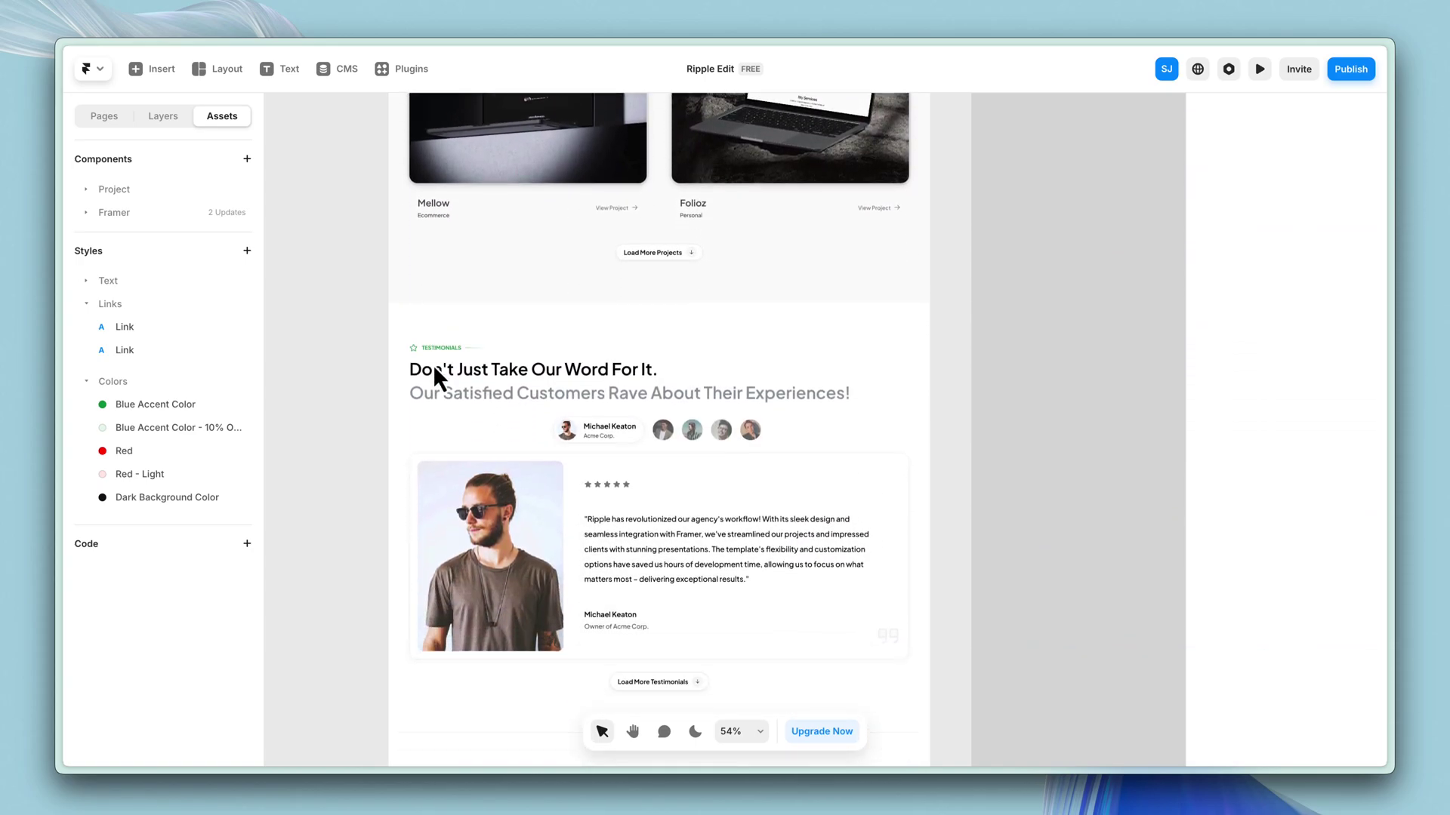
{"action": "scroll", "coordinate": [433, 365], "scroll_direction": "down", "scroll_amount": 10}
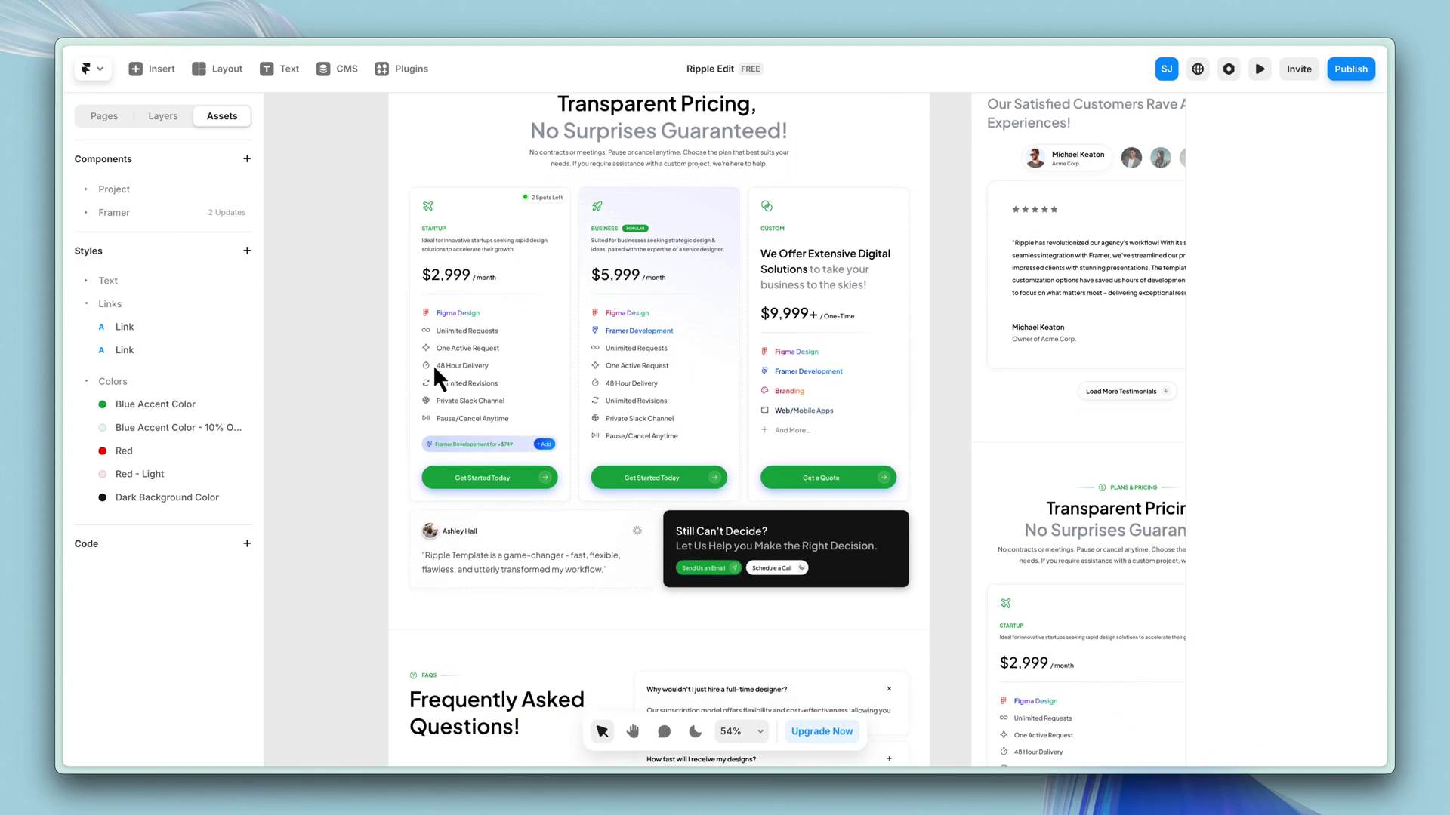
{"action": "scroll", "coordinate": [433, 365], "scroll_direction": "up", "scroll_amount": 3}
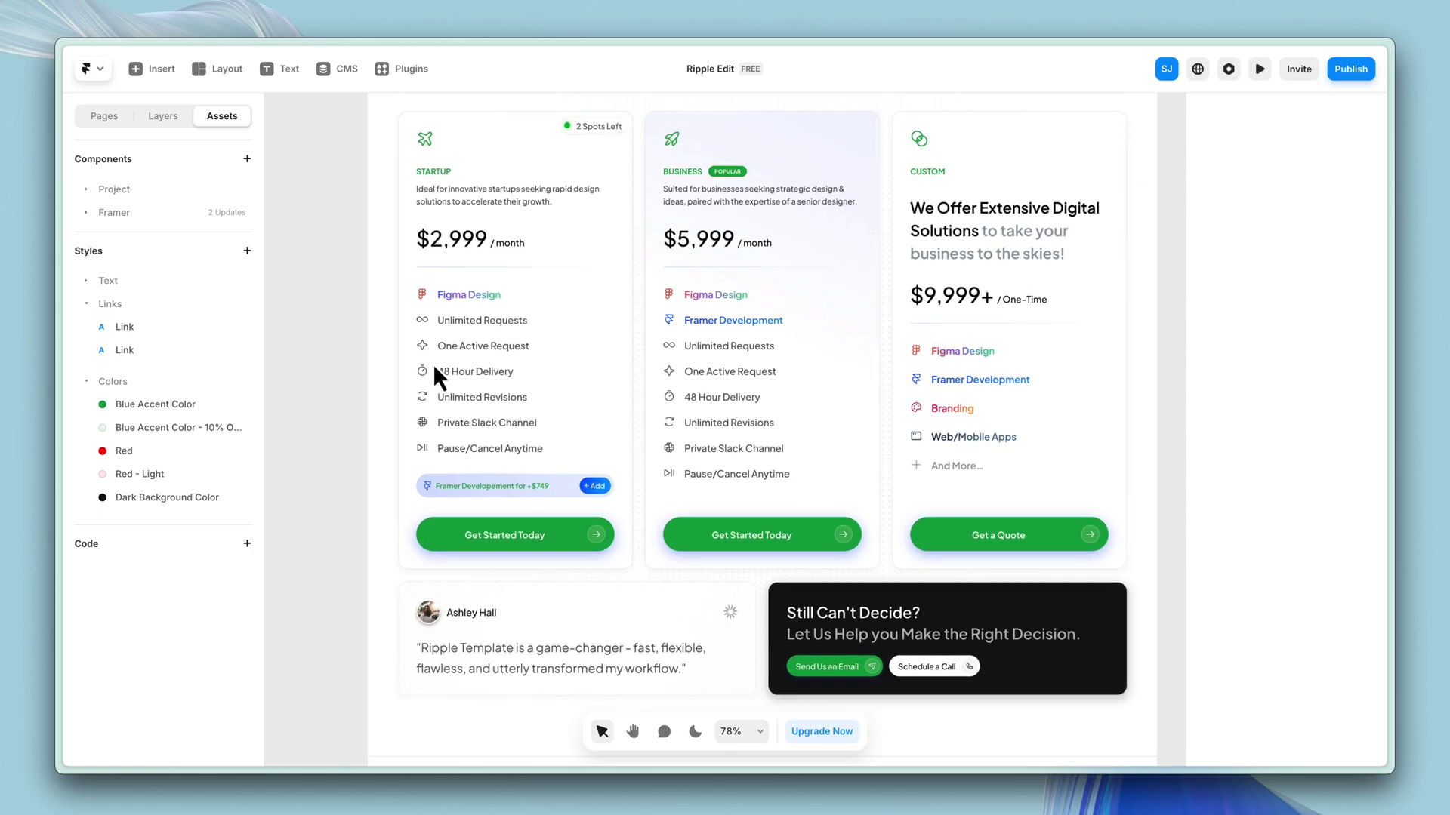
{"action": "scroll", "coordinate": [595, 503], "scroll_direction": "up", "scroll_amount": 4}
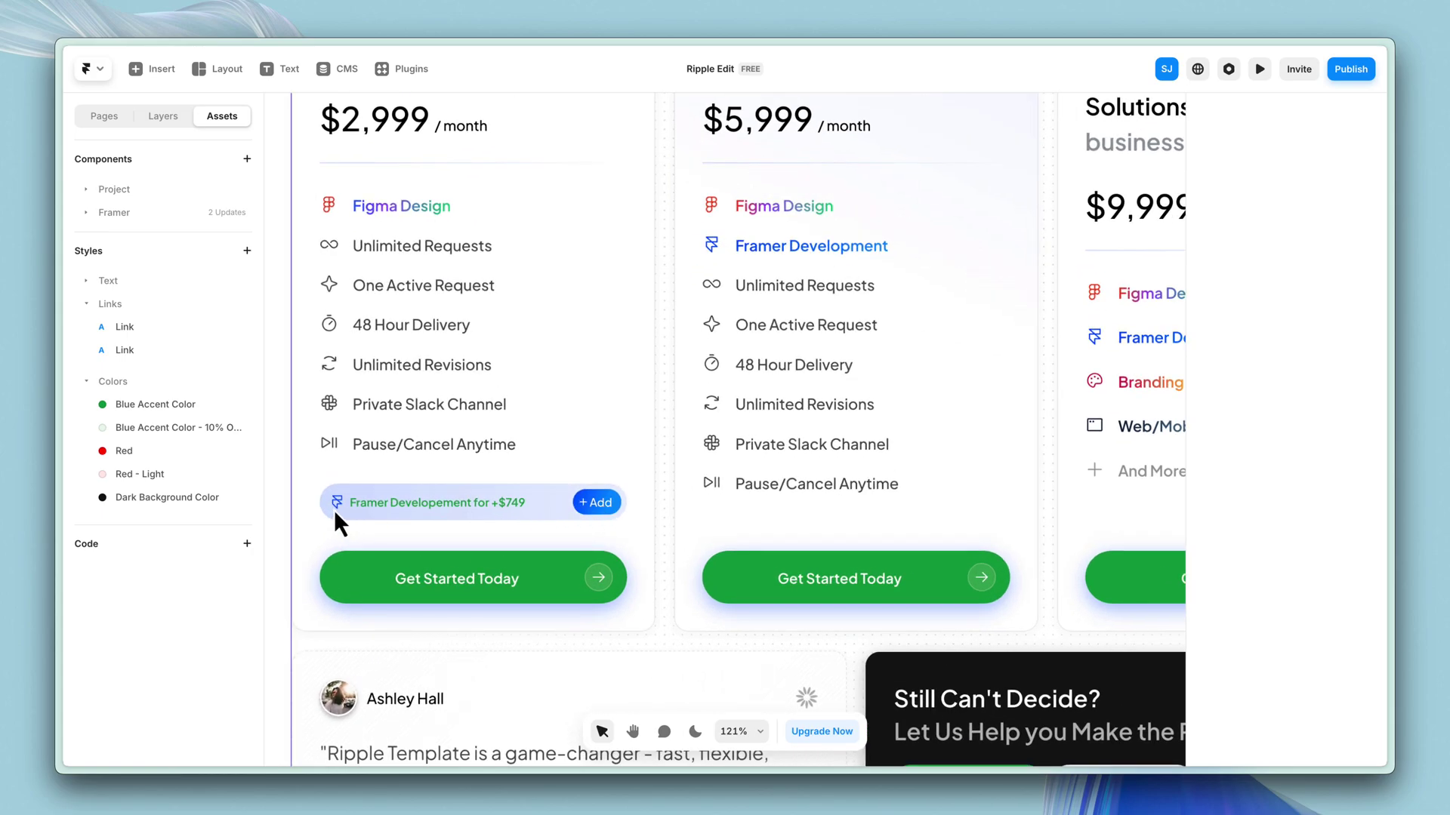
{"action": "scroll", "coordinate": [453, 507], "scroll_direction": "down", "scroll_amount": 6}
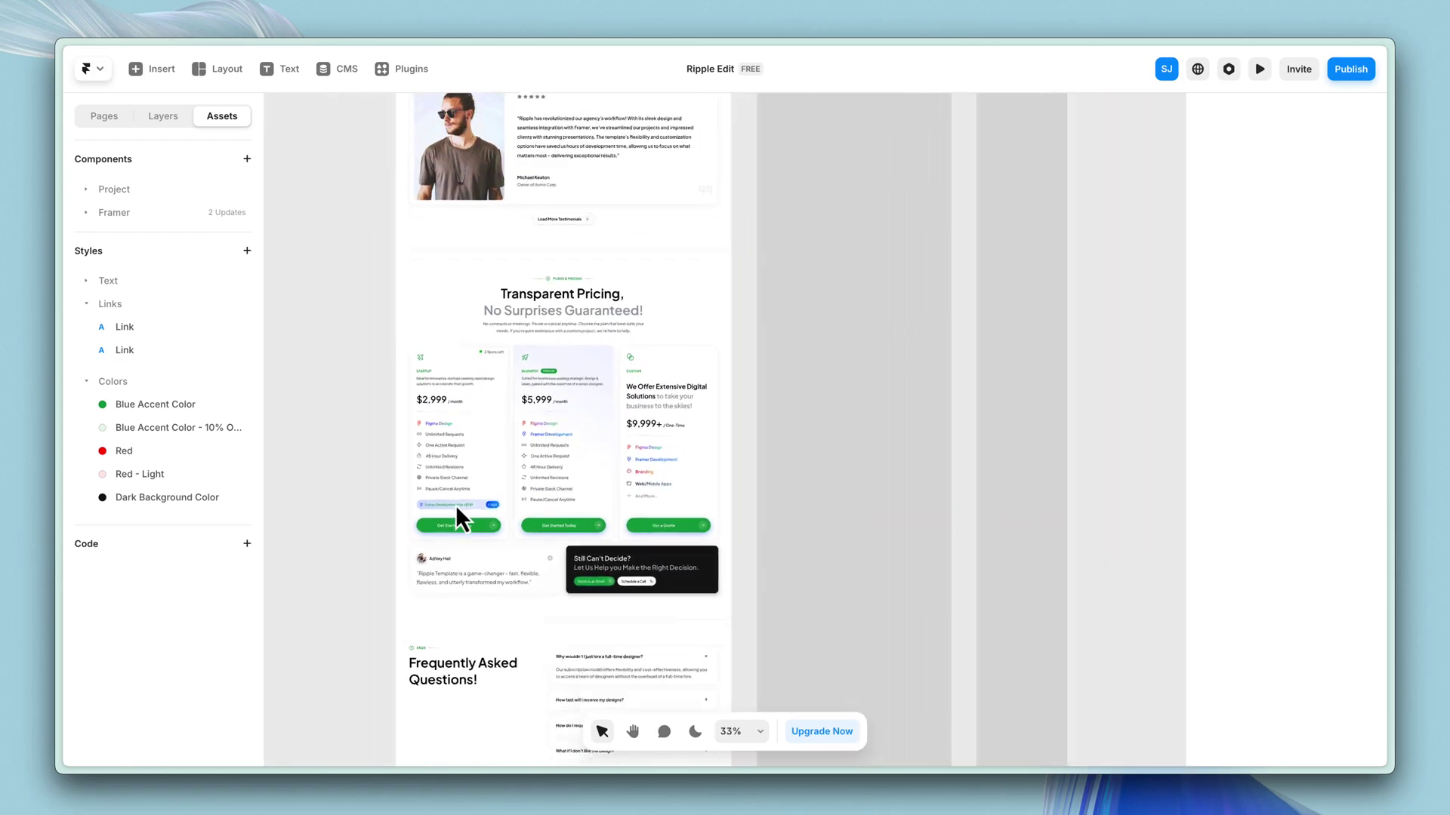
{"action": "scroll", "coordinate": [455, 504], "scroll_direction": "down", "scroll_amount": 5}
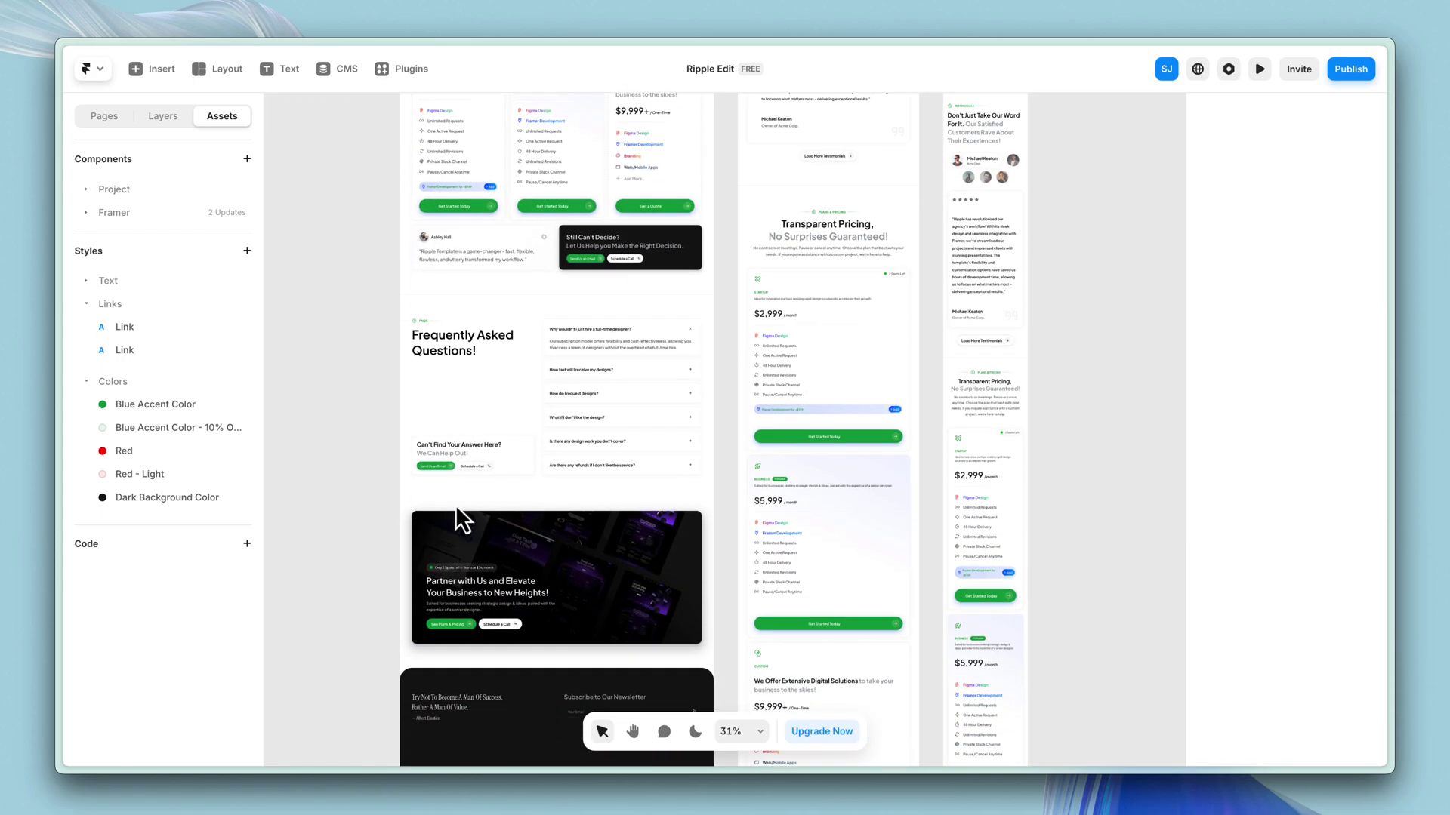
{"action": "scroll", "coordinate": [455, 505], "scroll_direction": "up", "scroll_amount": 10}
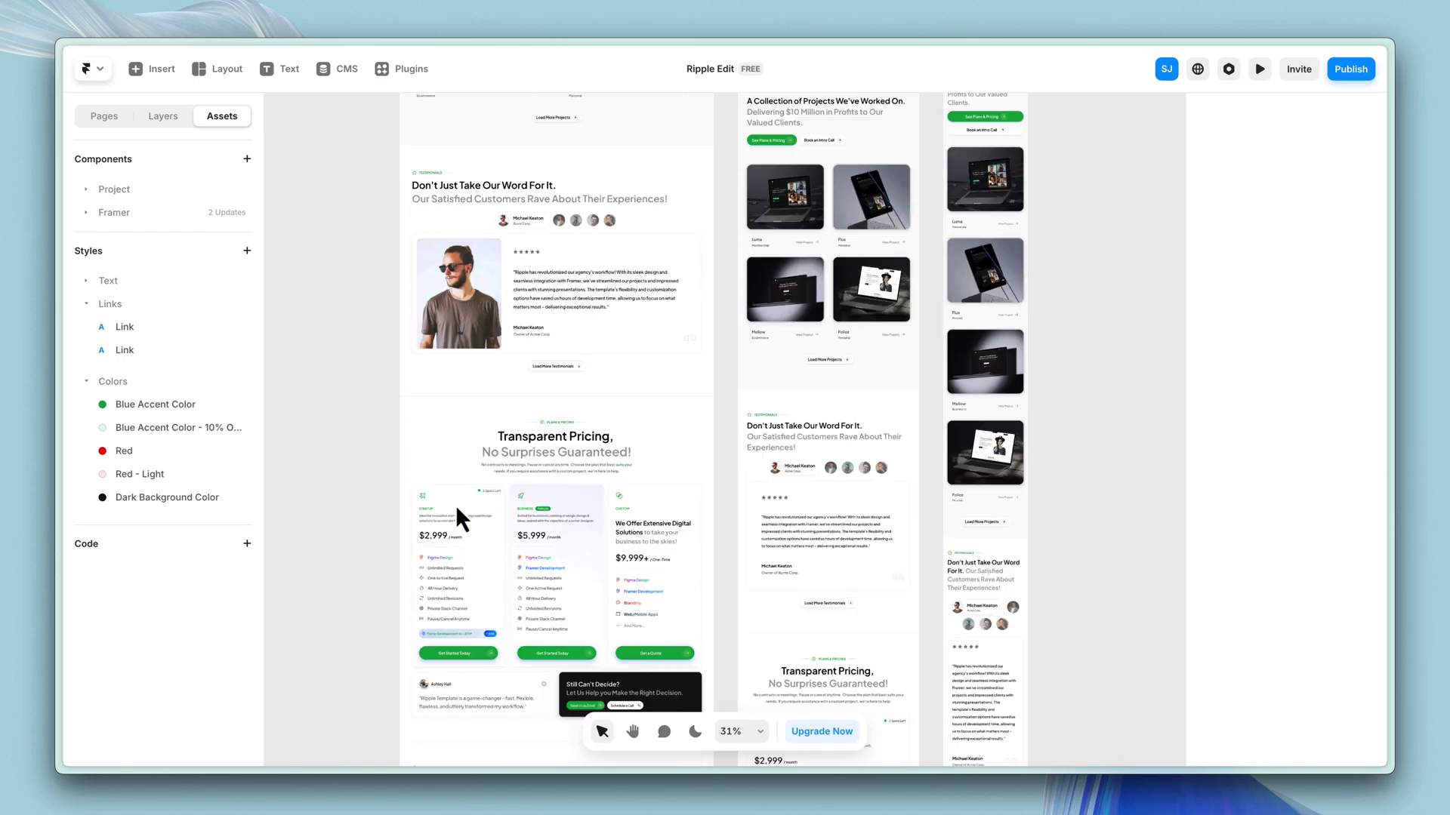
{"action": "scroll", "coordinate": [453, 468], "scroll_direction": "up", "scroll_amount": 10}
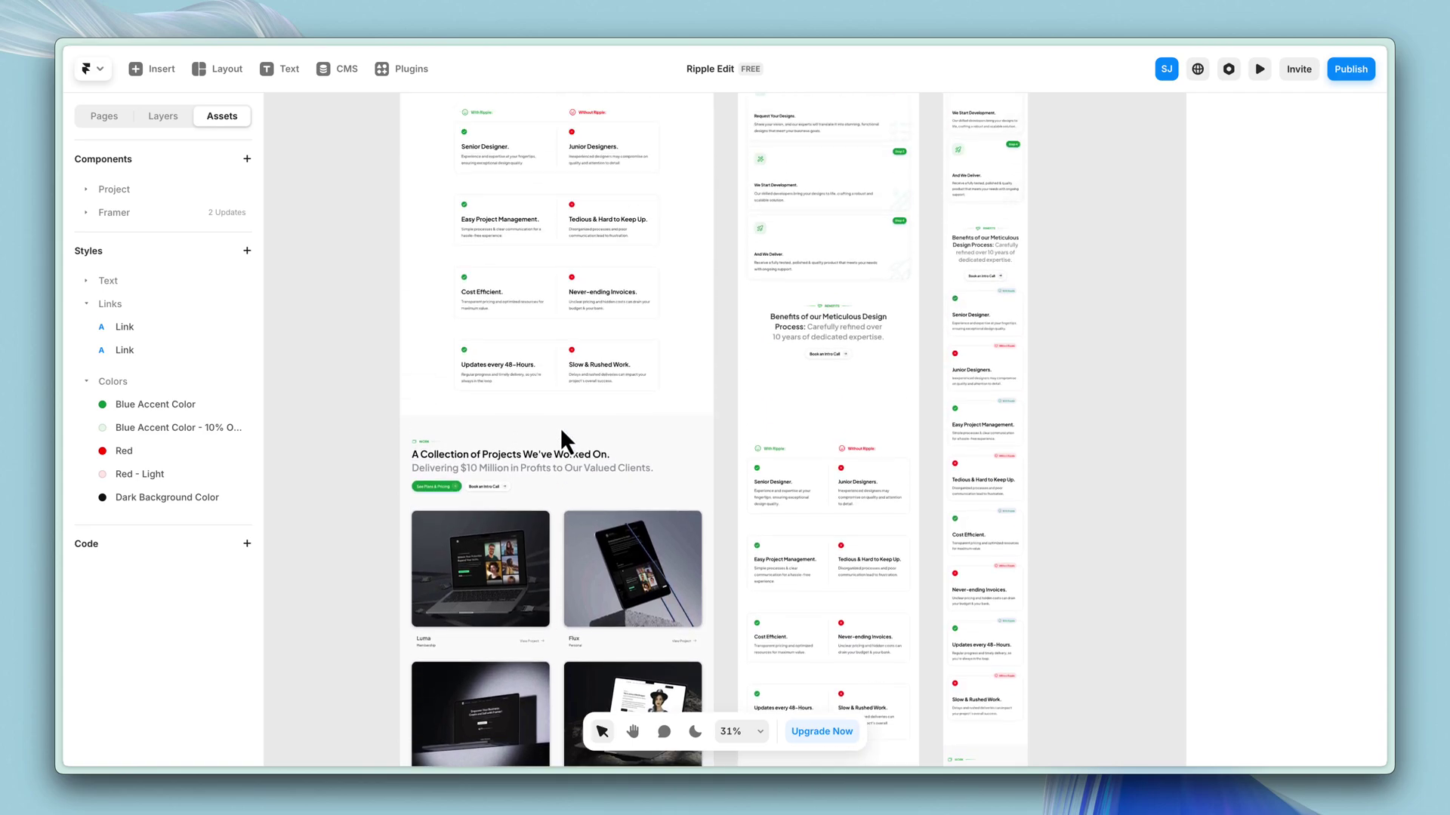
{"action": "scroll", "coordinate": [558, 226], "scroll_direction": "up", "scroll_amount": 5}
{"action": "scroll", "coordinate": [553, 221], "scroll_direction": "down", "scroll_amount": 5}
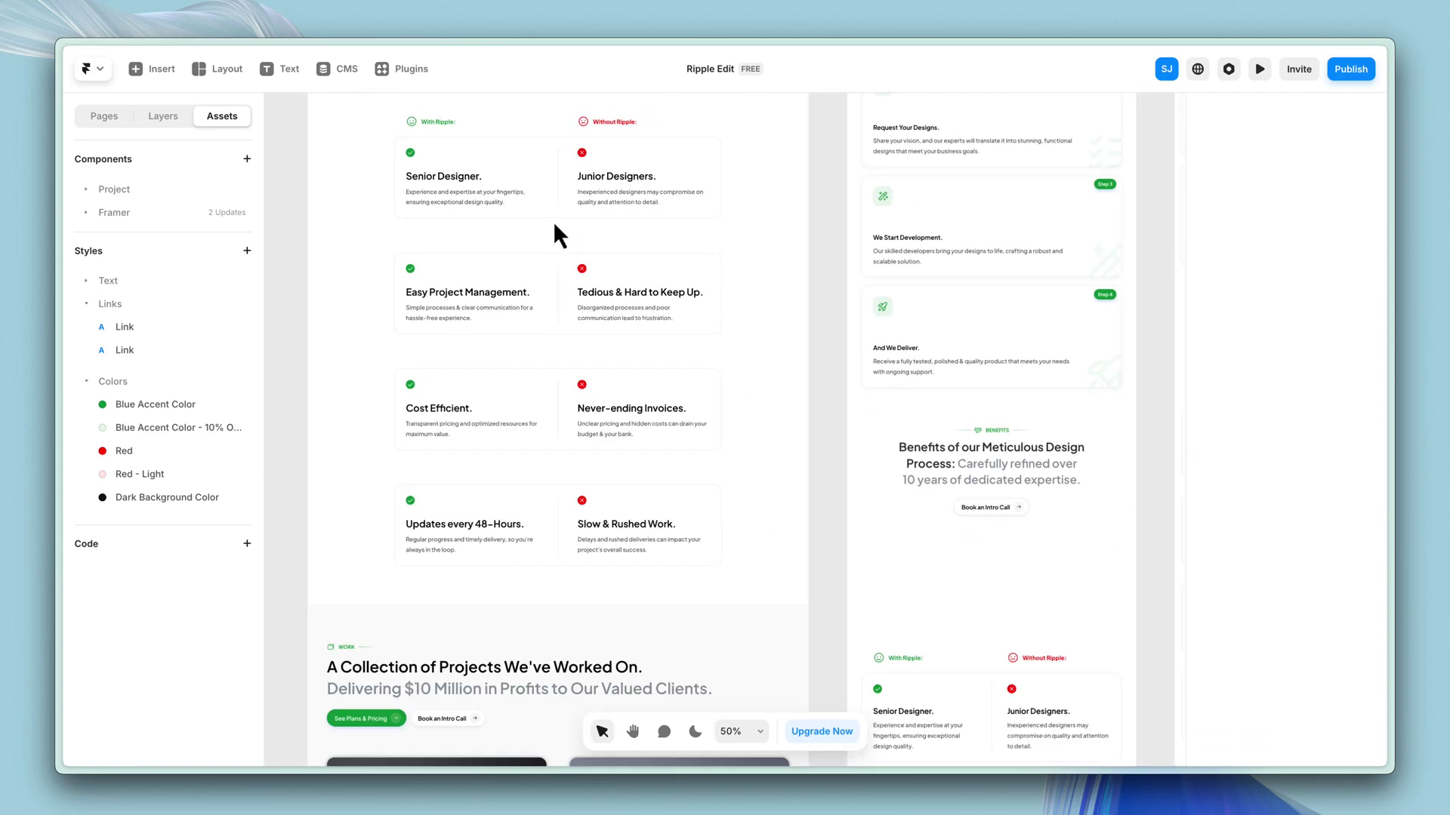
Set the Red color style to blue #0048FF.
{"action": "left_click", "coordinate": [124, 450]}
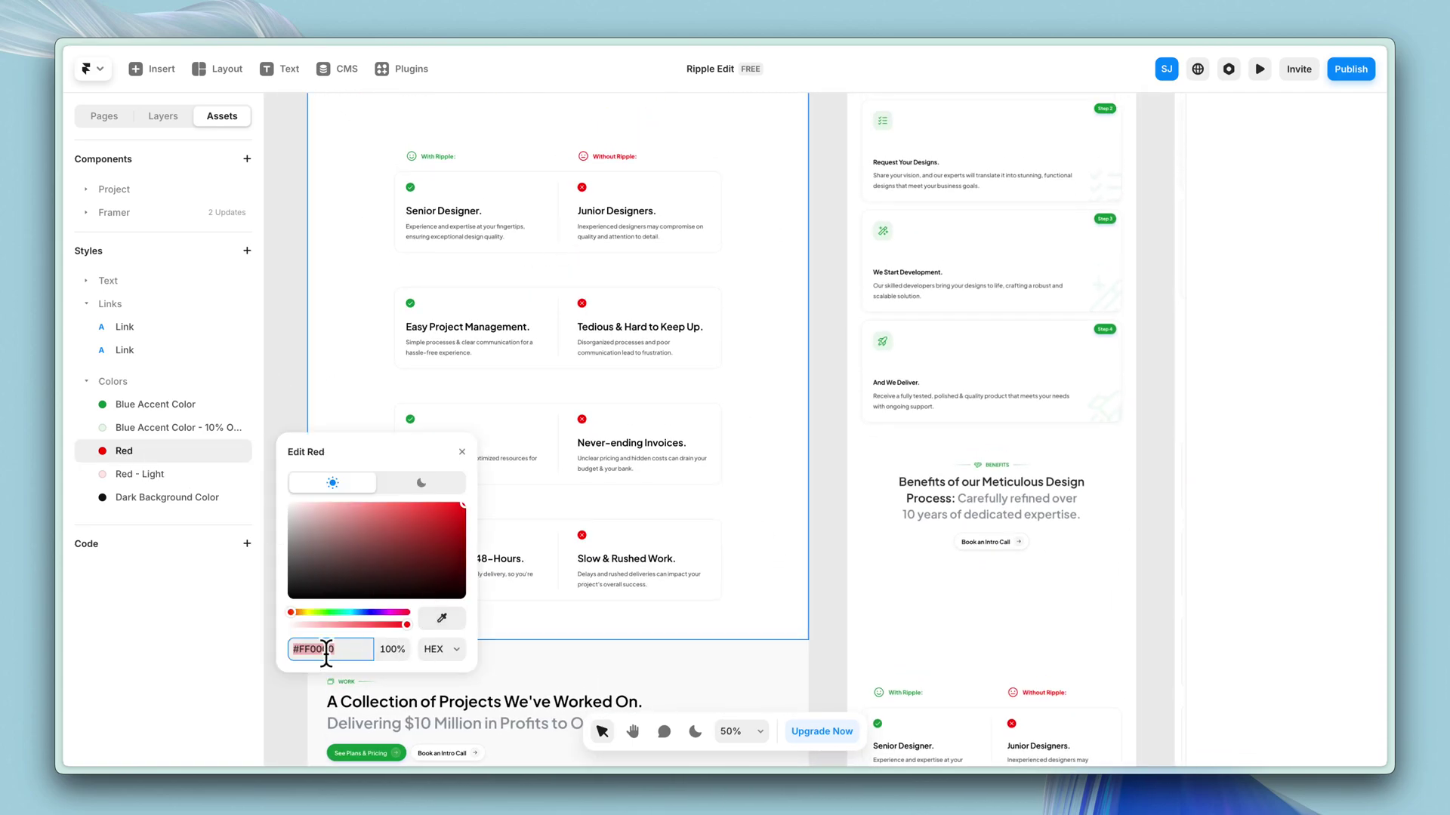
{"action": "left_click_drag", "start_coordinate": [341, 613], "coordinate": [363, 612]}
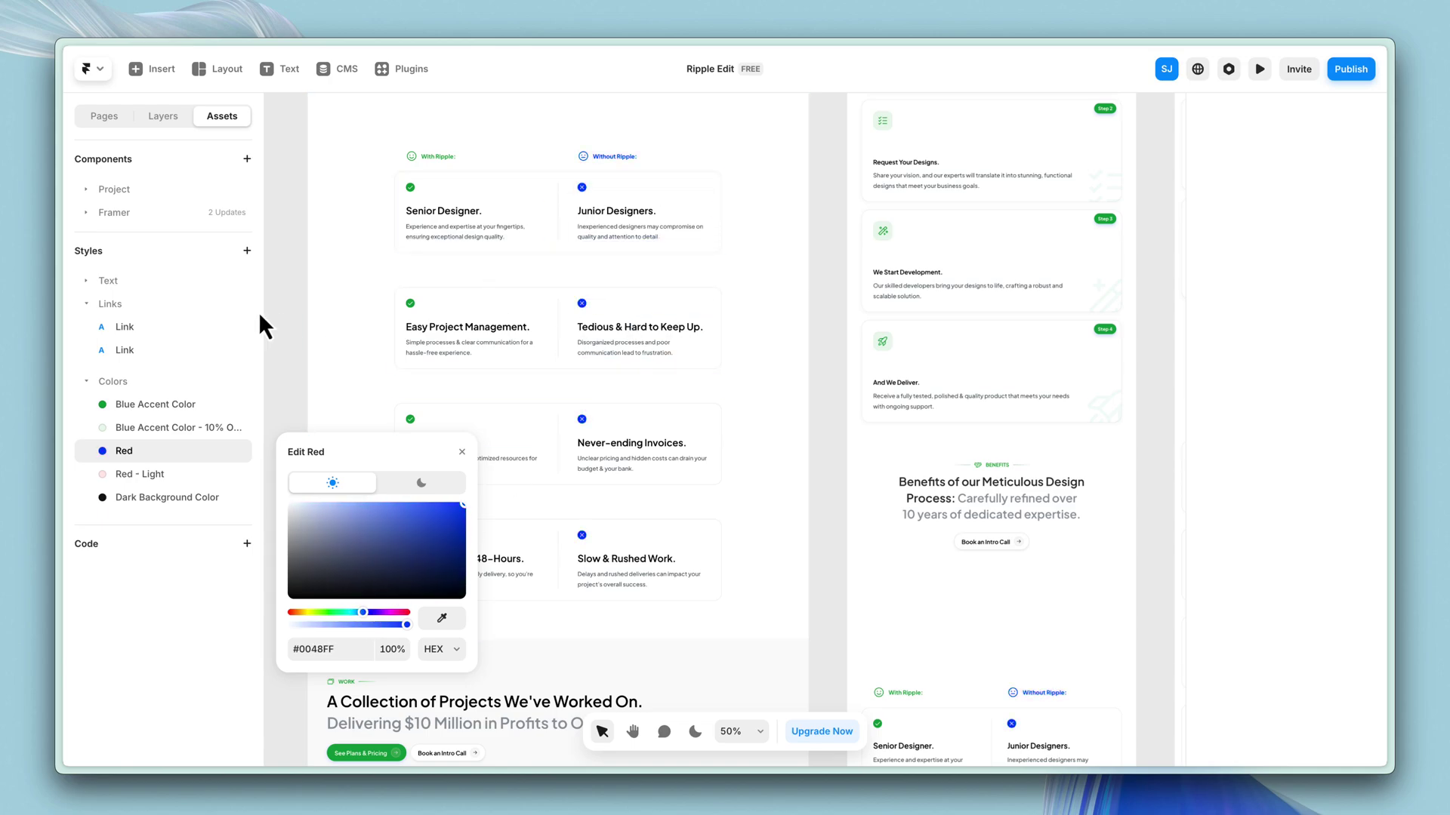
{"action": "left_click", "coordinate": [313, 646]}
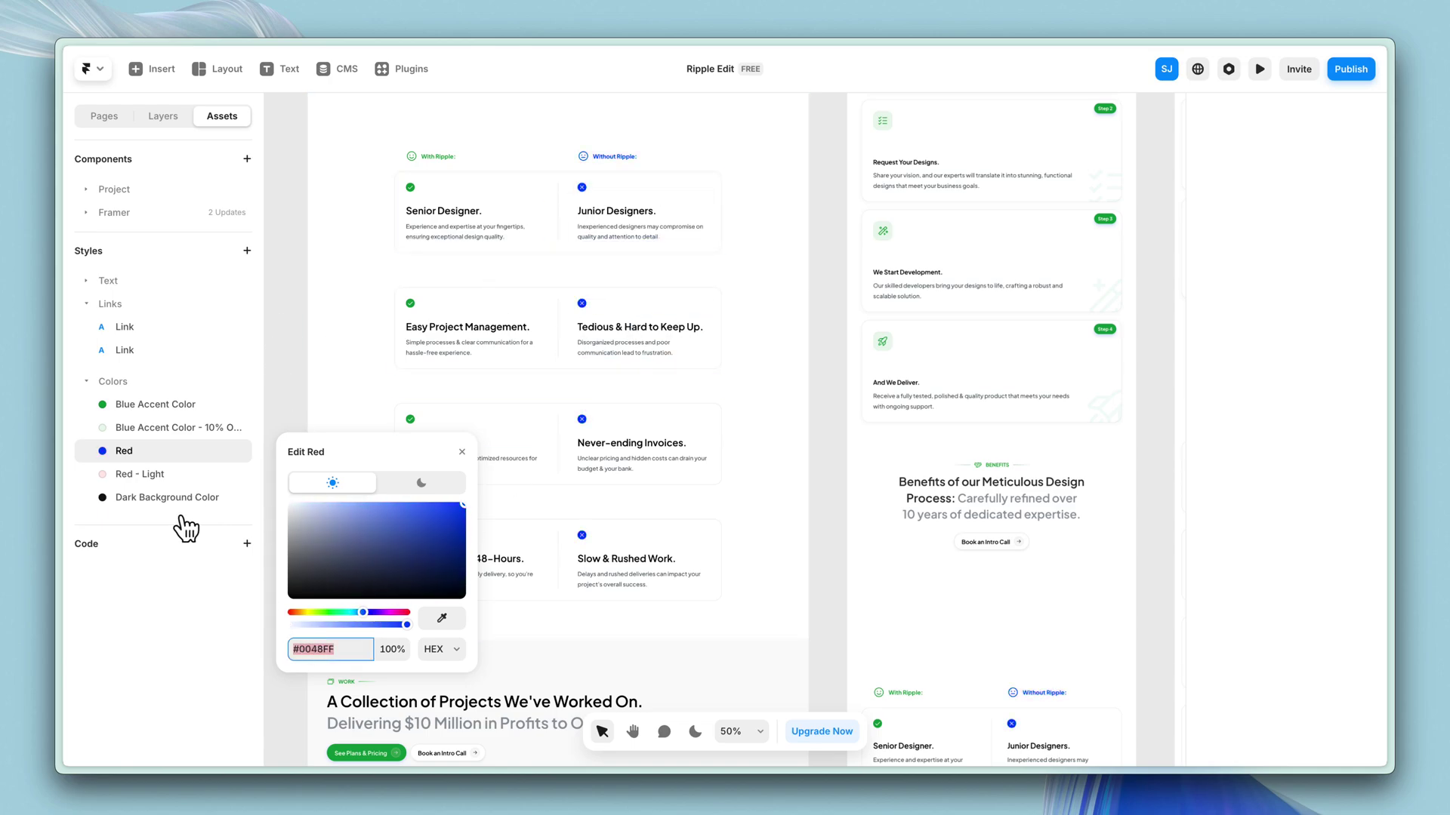
{"action": "key", "text": "Return"}
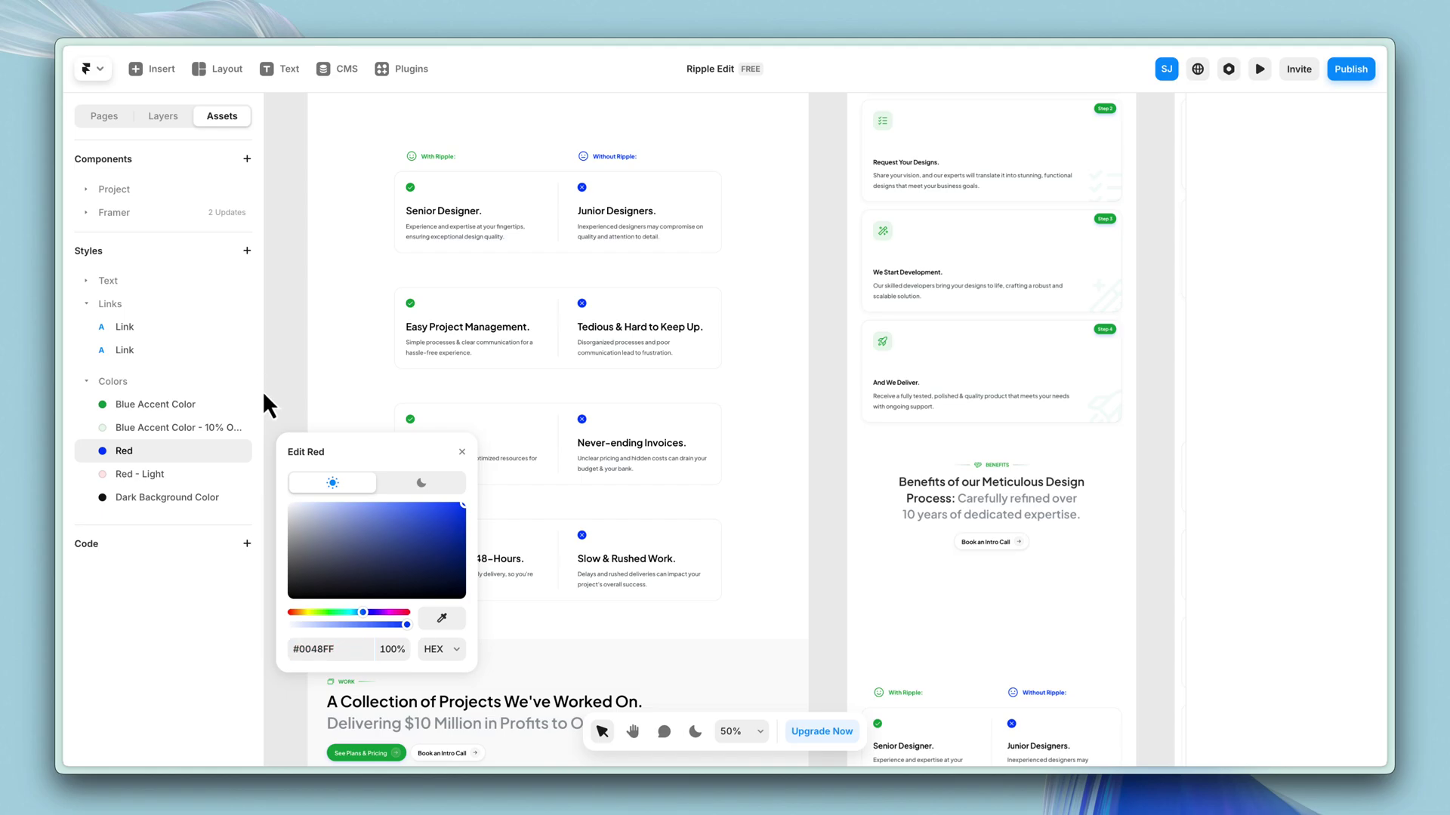
Open the Red - Light color style for editing and return to the Red style.
{"action": "left_click", "coordinate": [147, 474]}
{"action": "left_click", "coordinate": [149, 496]}
{"action": "left_click", "coordinate": [145, 473]}
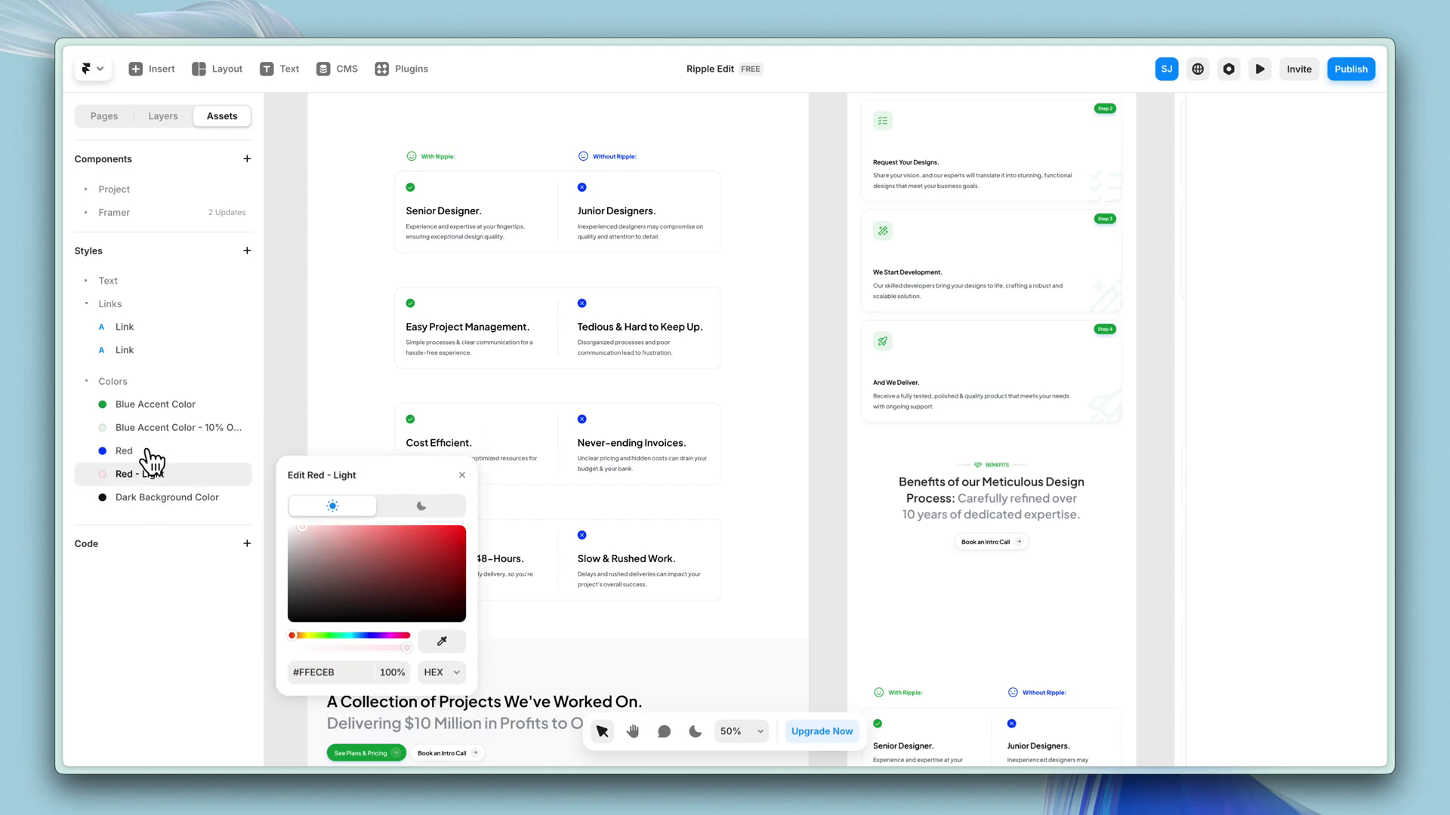
{"action": "left_click", "coordinate": [151, 451]}
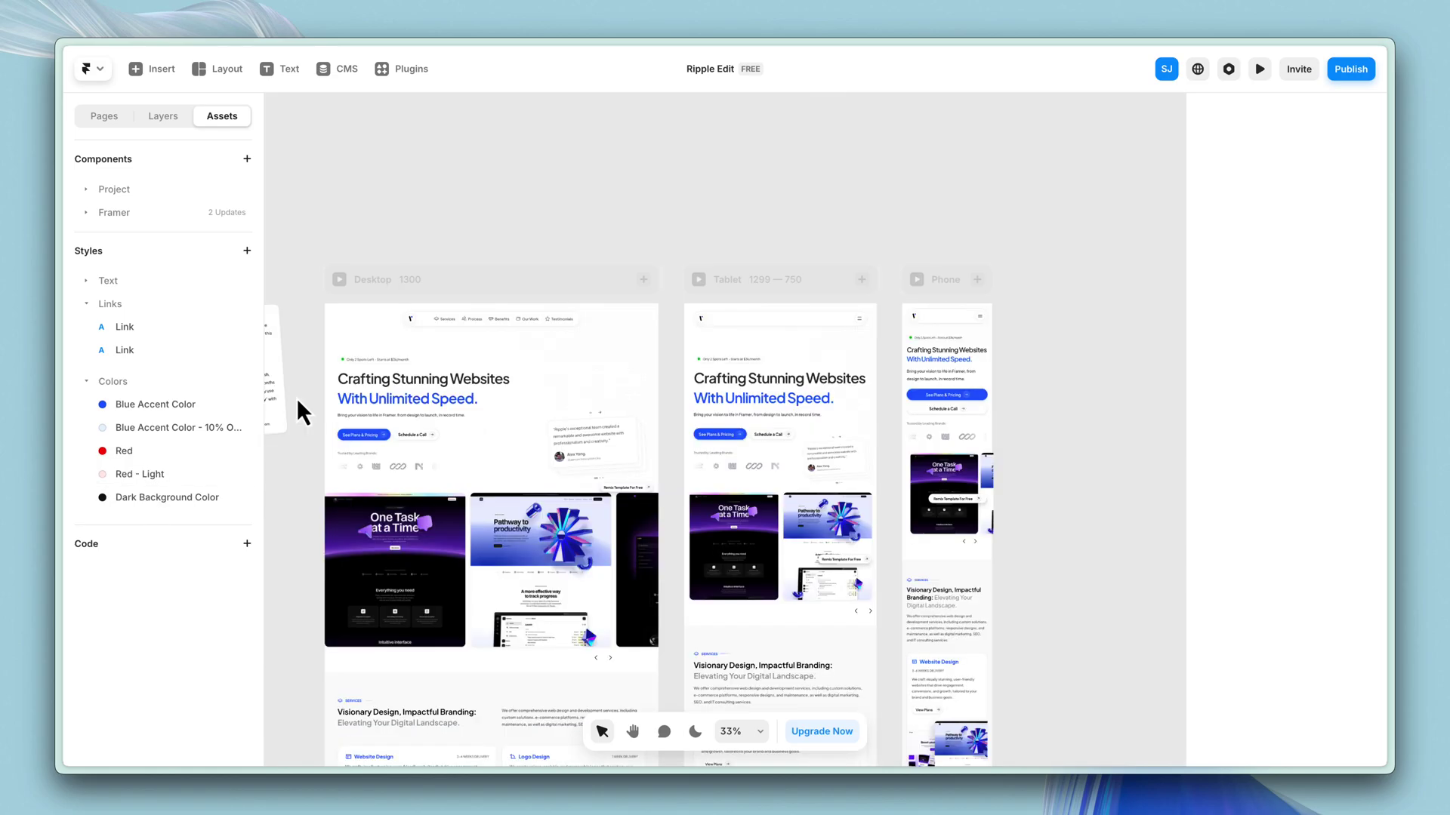
Collapse the link and color styles, expand the text styles, and look through the heading and body entries.
{"action": "scroll", "coordinate": [297, 398], "scroll_direction": "up", "scroll_amount": 1}
{"action": "scroll", "coordinate": [296, 398], "scroll_direction": "down", "scroll_amount": 3}
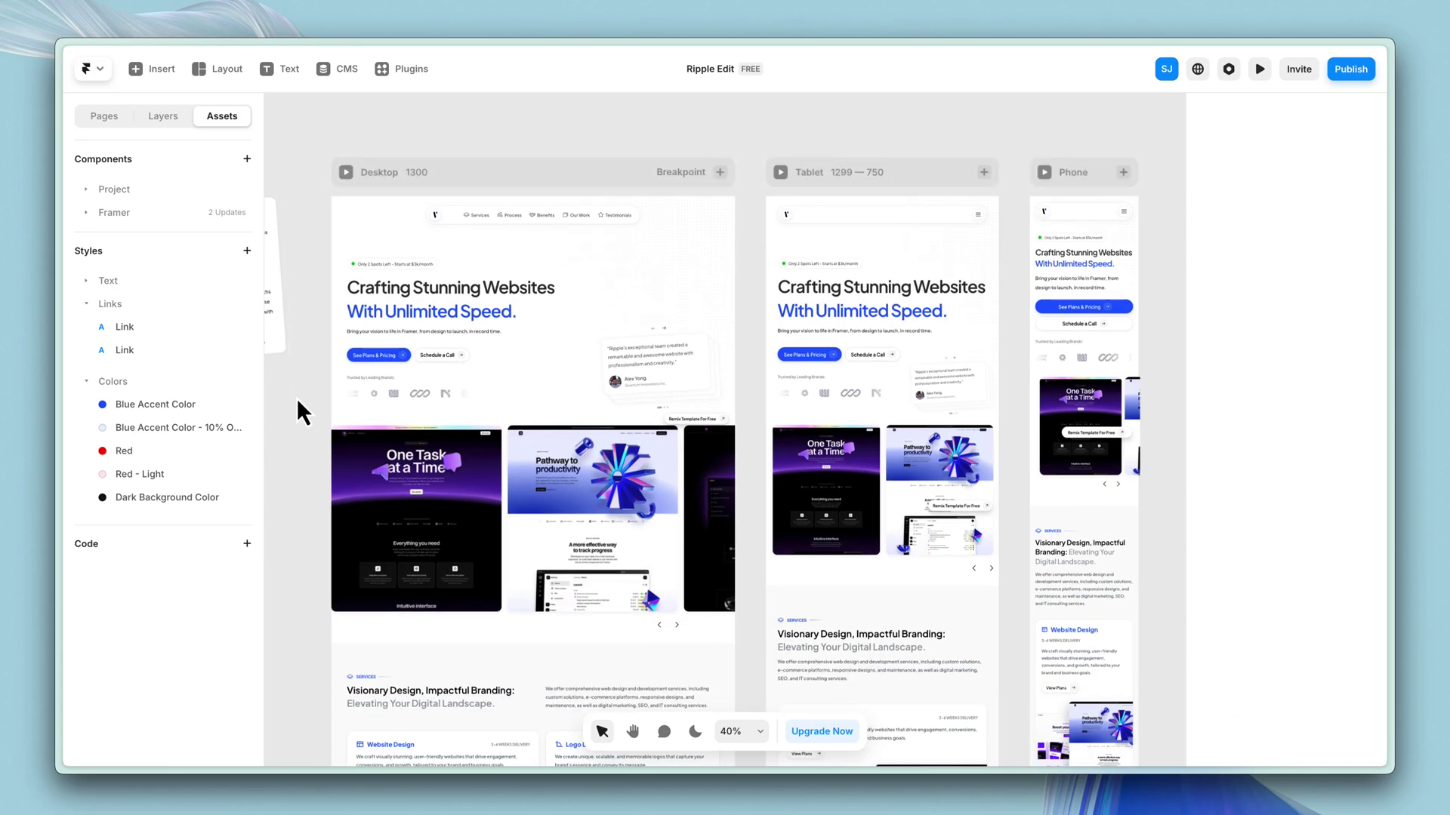
{"action": "left_click", "coordinate": [110, 304]}
{"action": "left_click", "coordinate": [110, 327]}
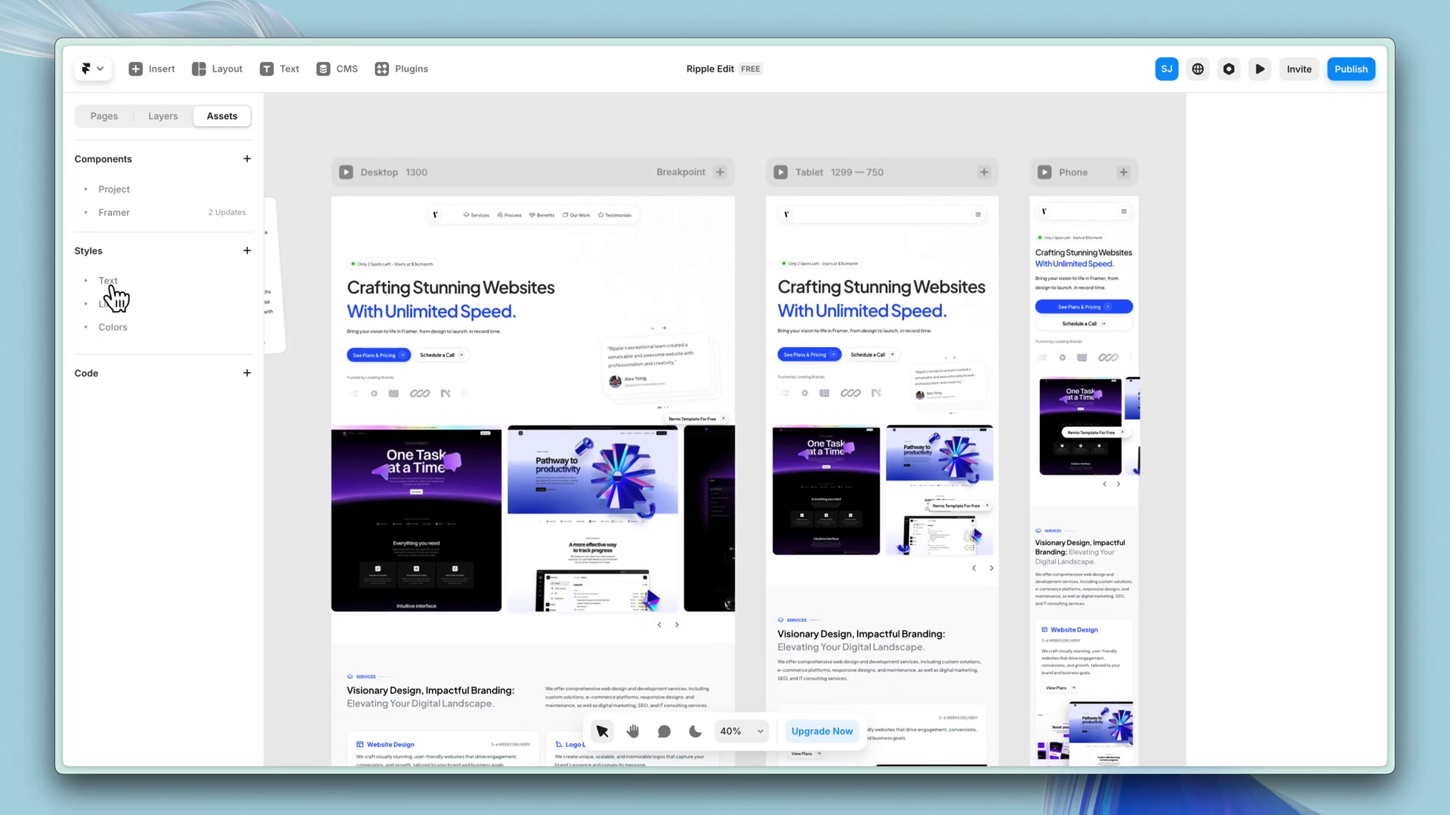
{"action": "left_click", "coordinate": [110, 281]}
{"action": "scroll", "coordinate": [113, 298], "scroll_direction": "down", "scroll_amount": 5}
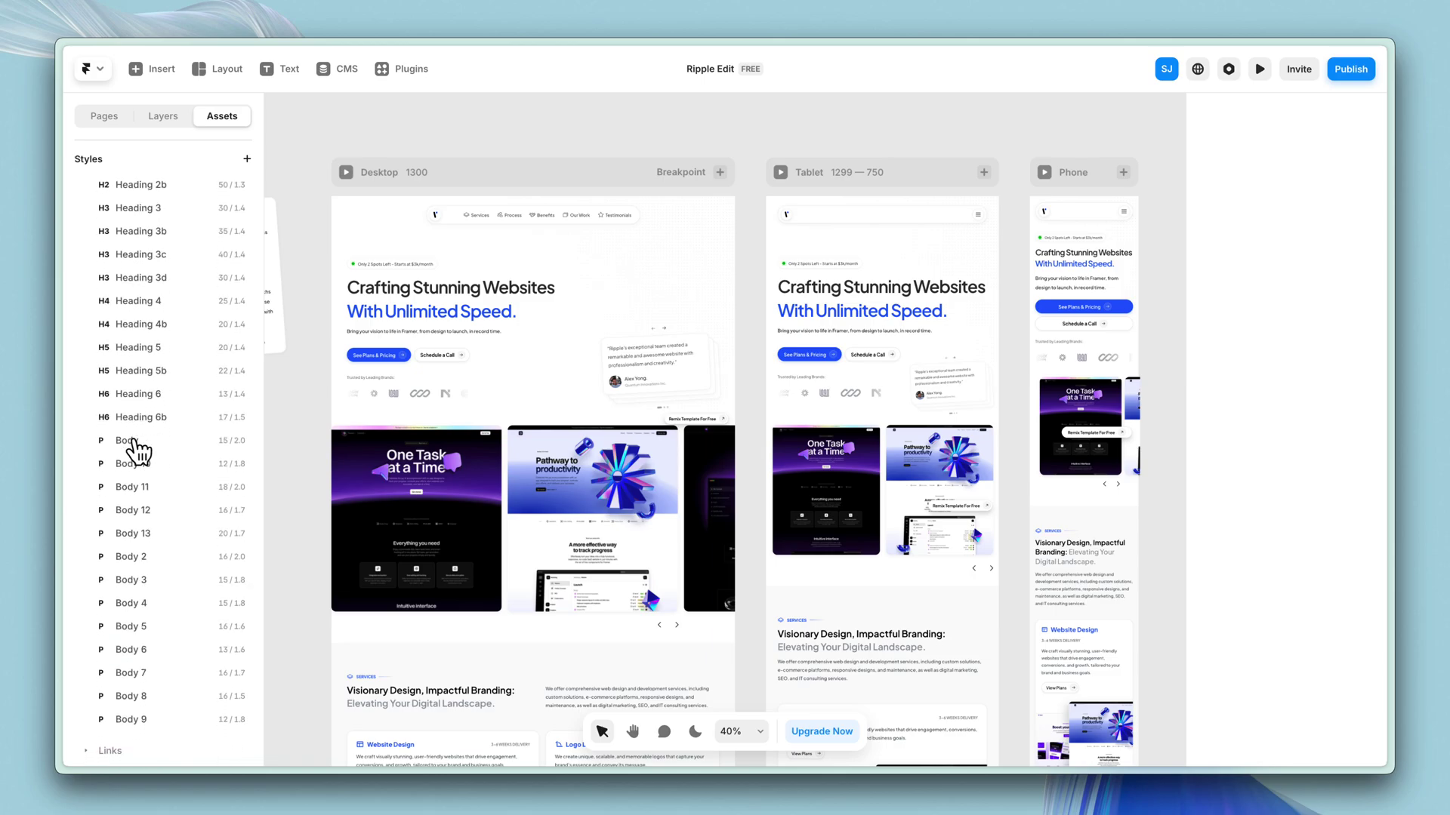
{"action": "scroll", "coordinate": [151, 444], "scroll_direction": "up", "scroll_amount": 5}
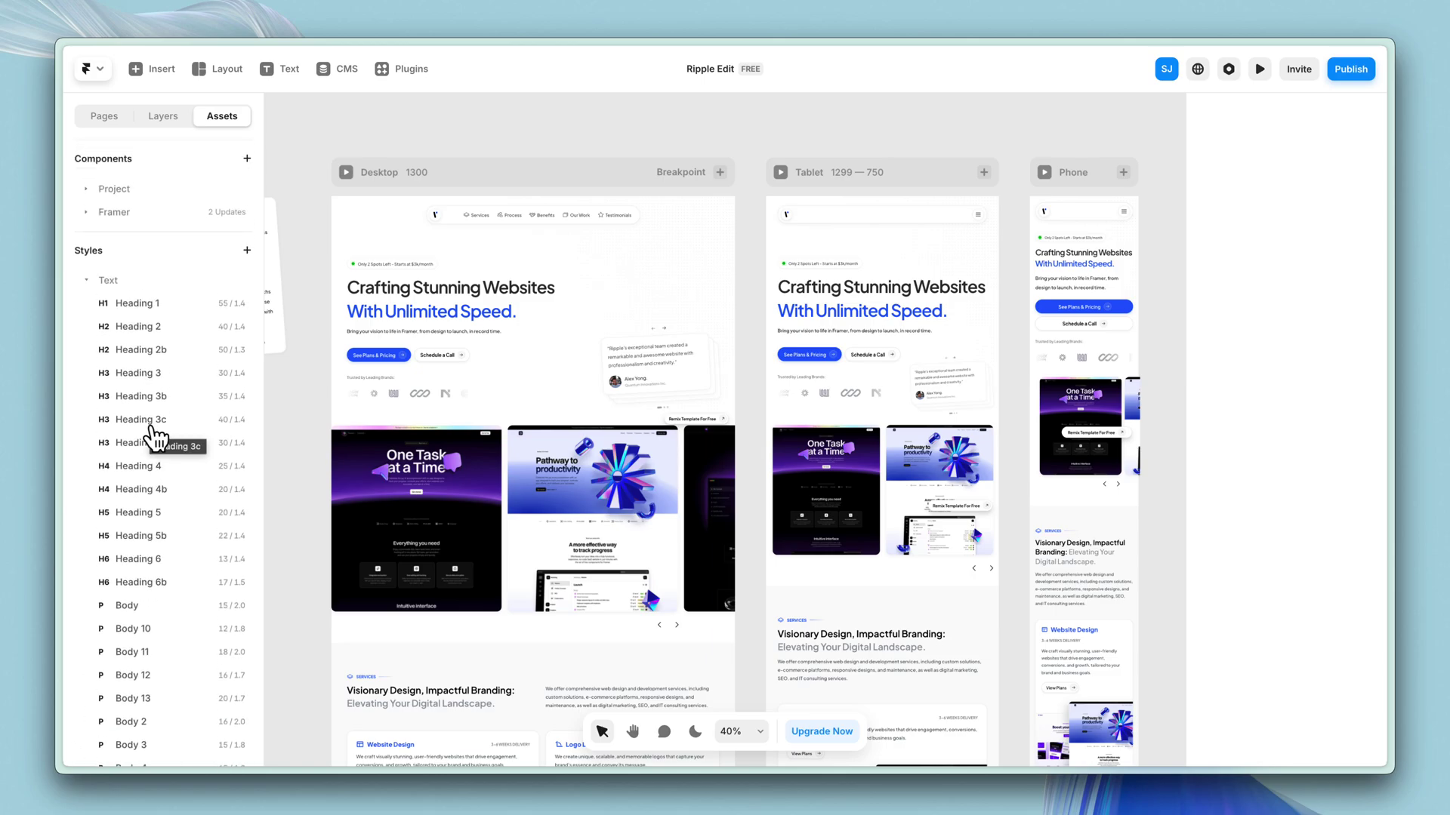
Try a font size of 35 on the Heading 1 text style, undo it, and close the style editor.
{"action": "left_click", "coordinate": [151, 308]}
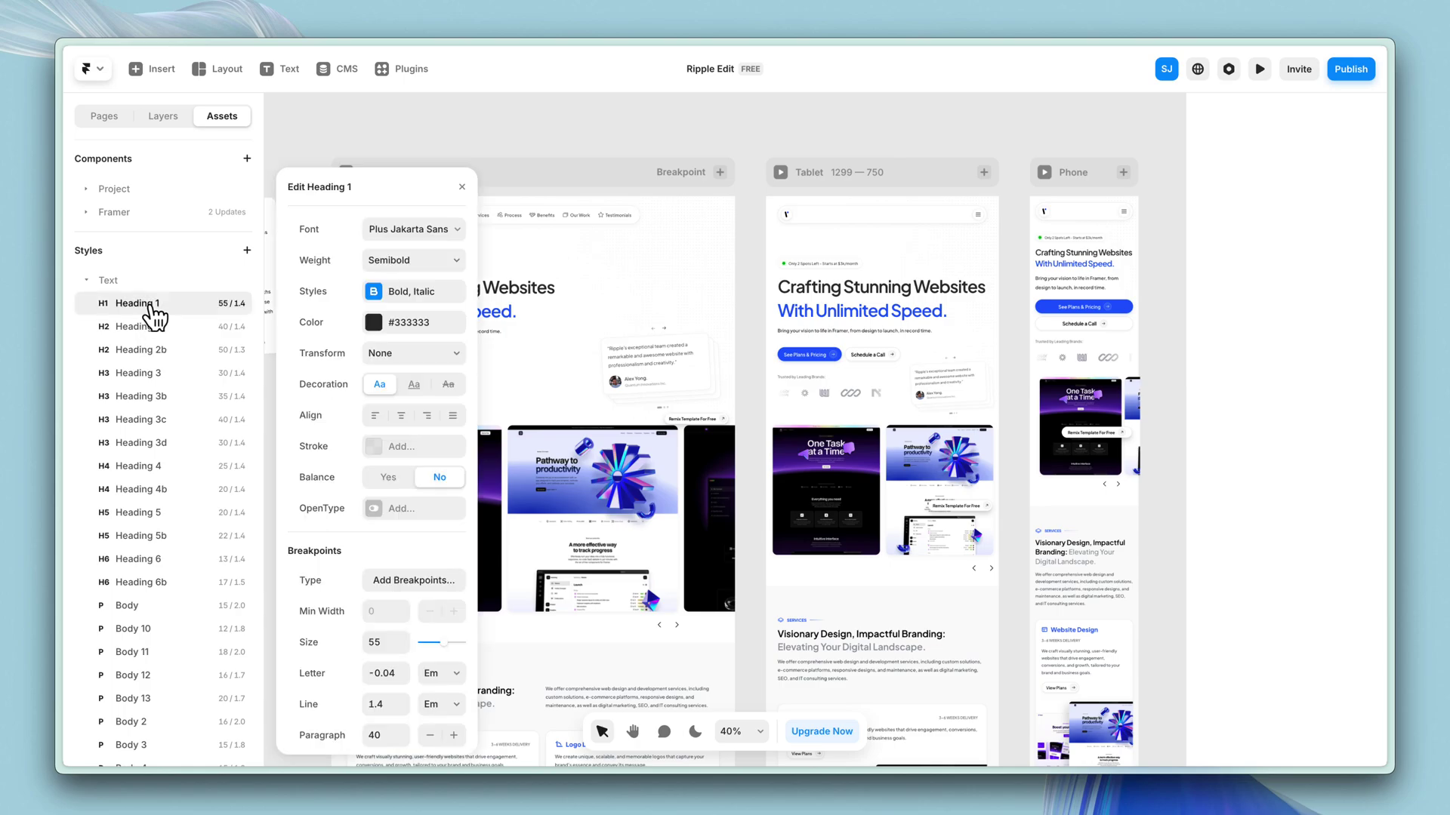
{"action": "scroll", "coordinate": [691, 355], "scroll_direction": "left", "scroll_amount": 4}
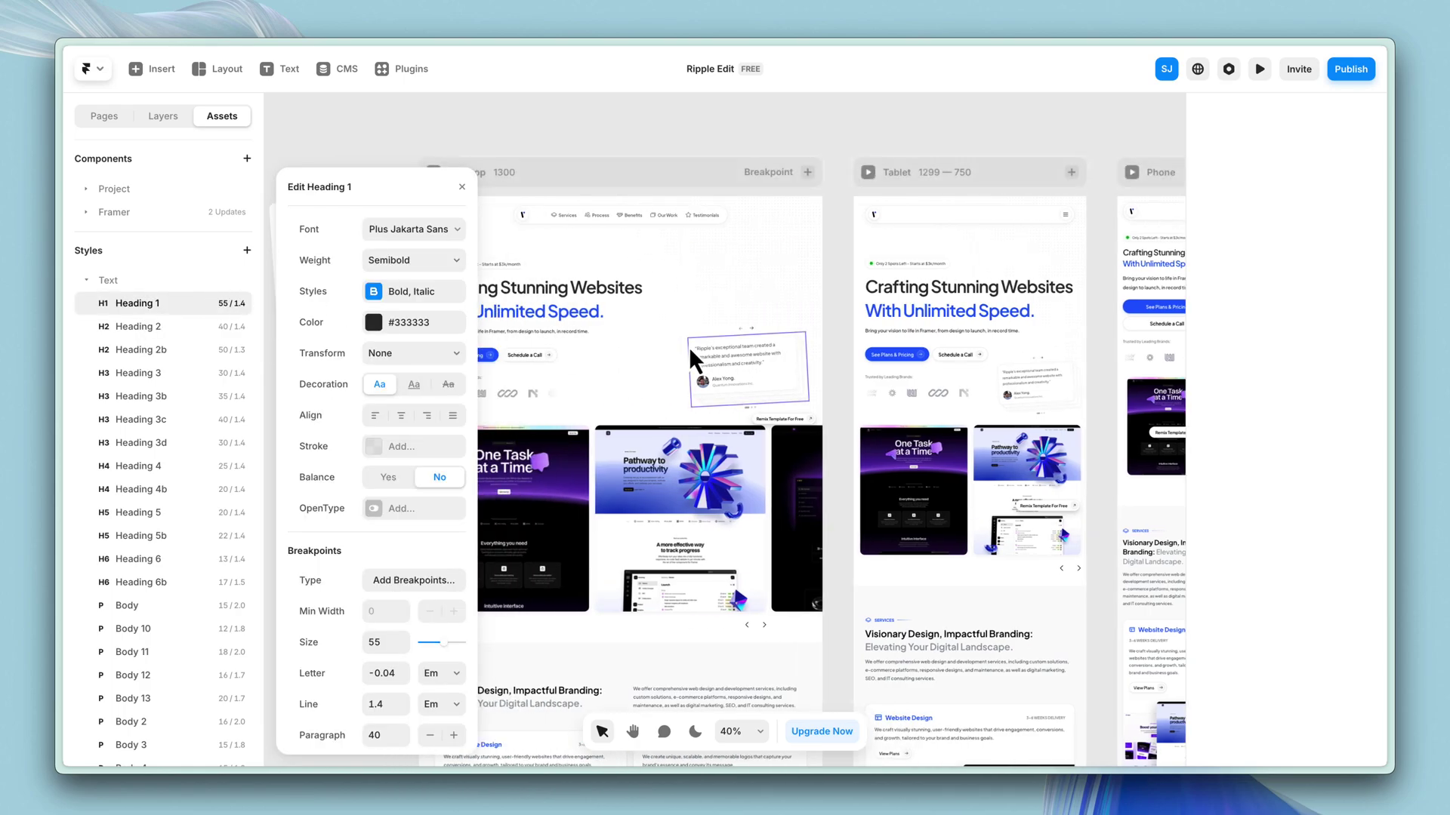
{"action": "scroll", "coordinate": [688, 350], "scroll_direction": "down", "scroll_amount": 3}
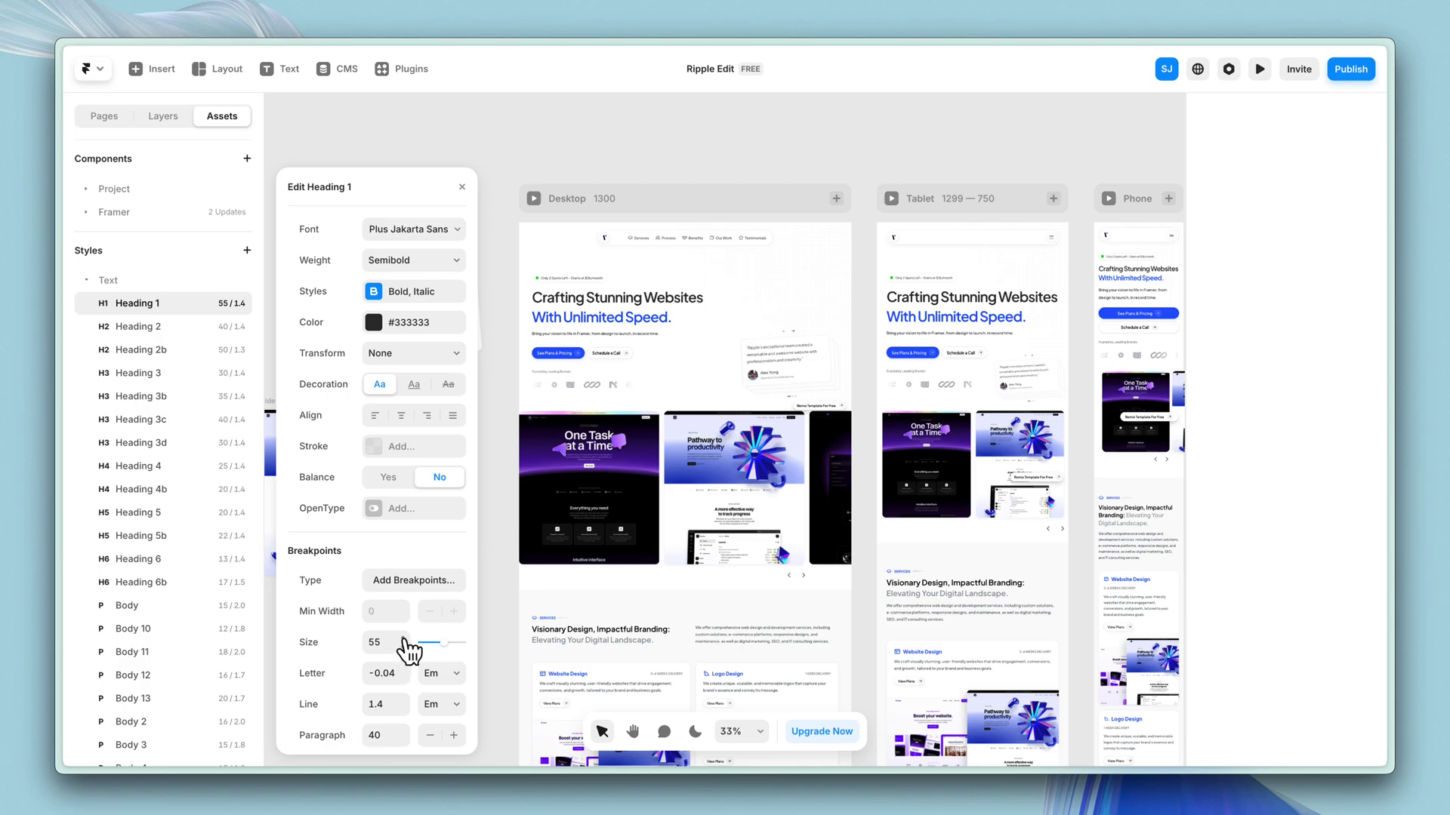
{"action": "left_click_drag", "start_coordinate": [444, 642], "coordinate": [435, 643]}
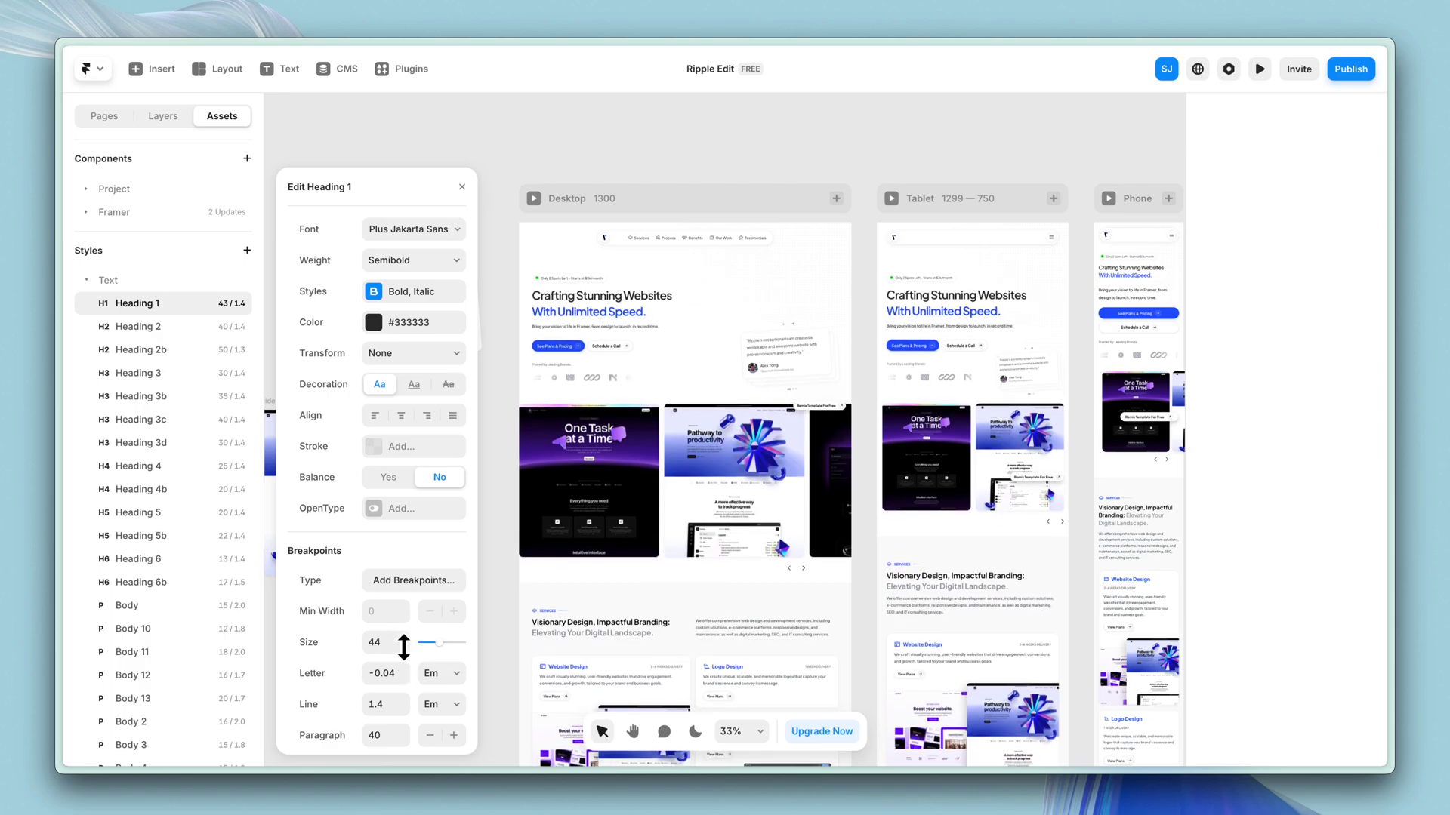
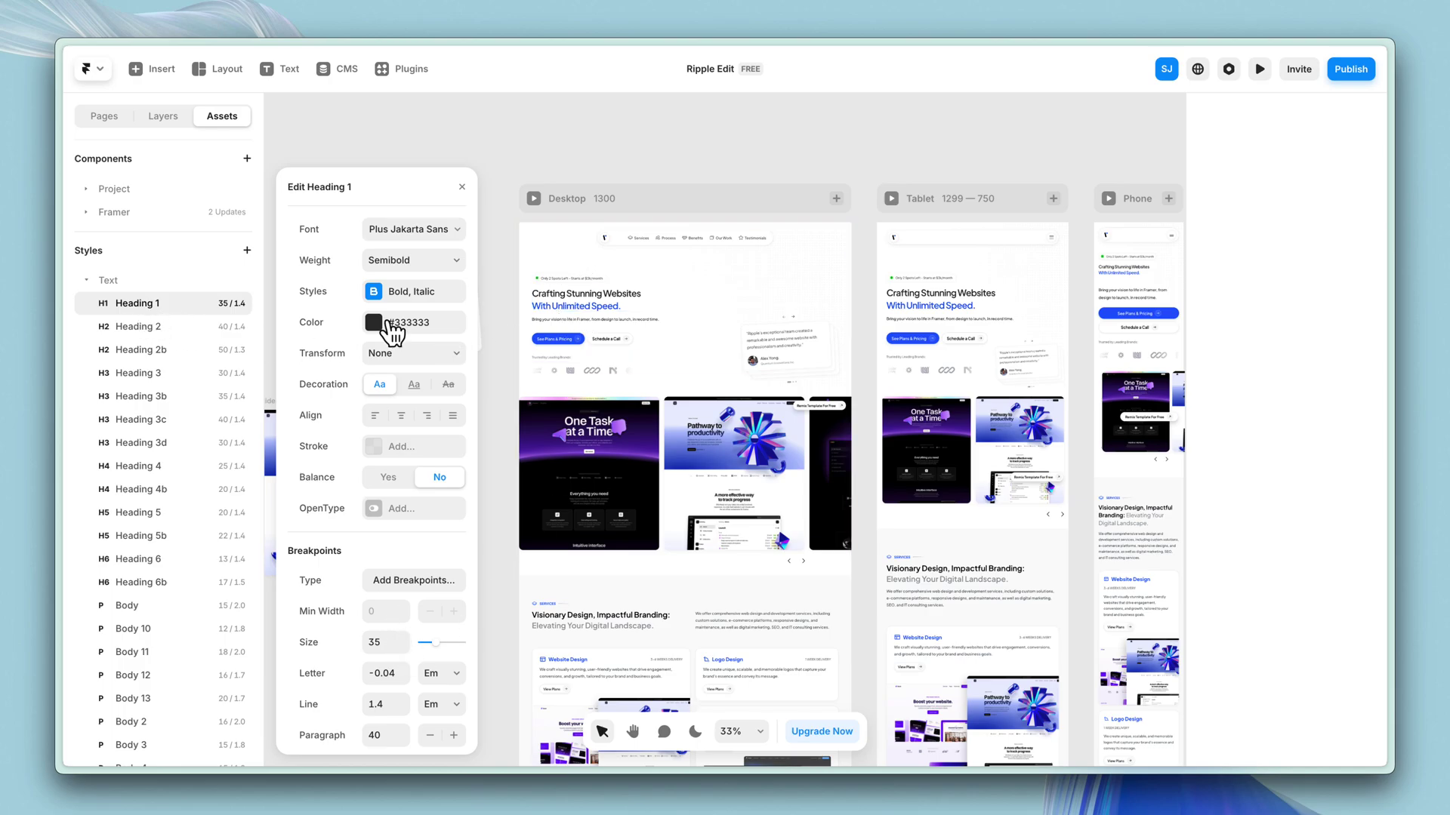
{"action": "key", "text": "ctrl+z"}
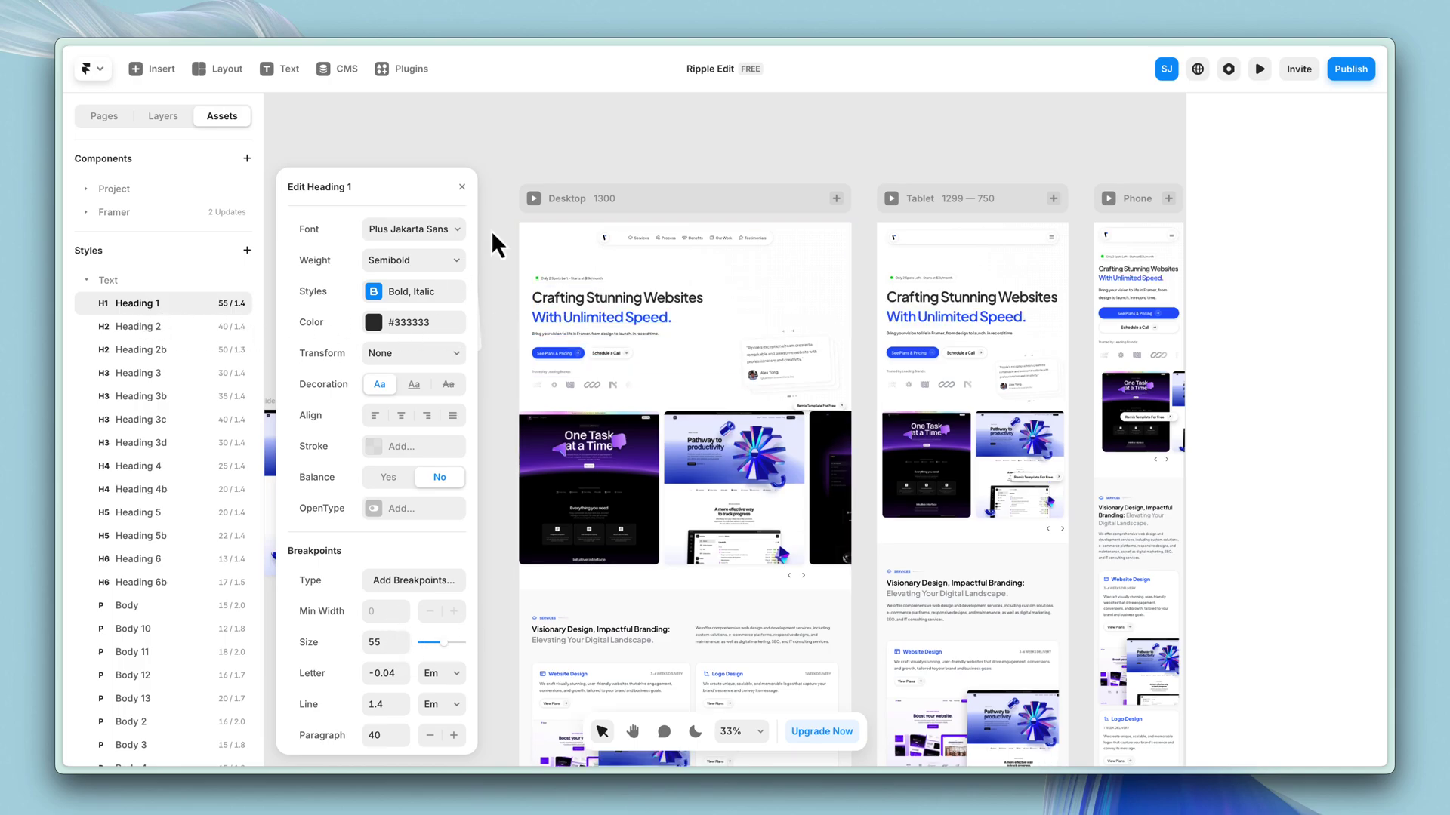
{"action": "left_click", "coordinate": [462, 187]}
Try the Heading 2 and Heading 2b text styles on the desktop hero heading, and switch it back to Heading 1.
{"action": "left_click", "coordinate": [583, 317]}
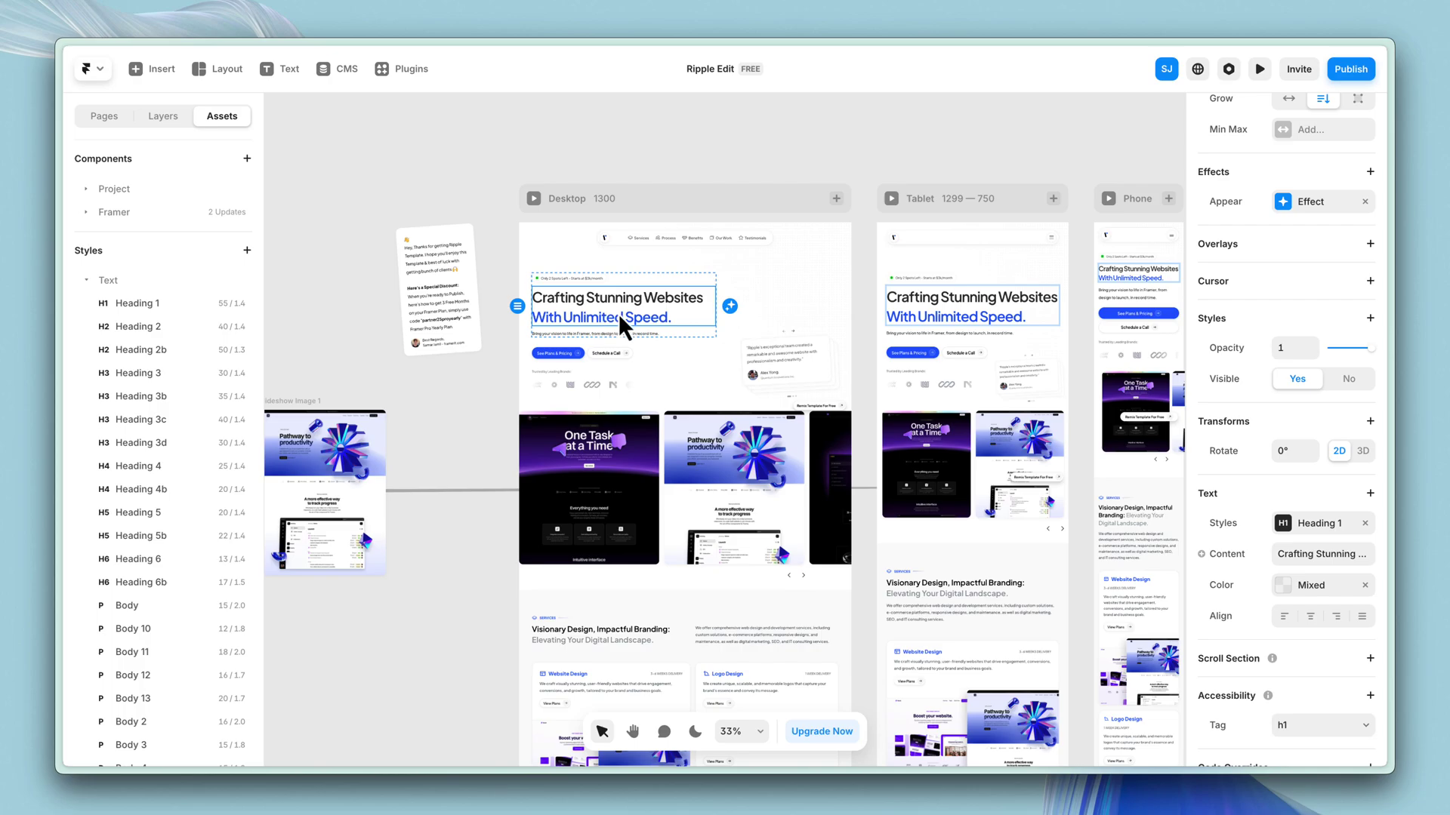
{"action": "scroll", "coordinate": [615, 265], "scroll_direction": "up", "scroll_amount": 5}
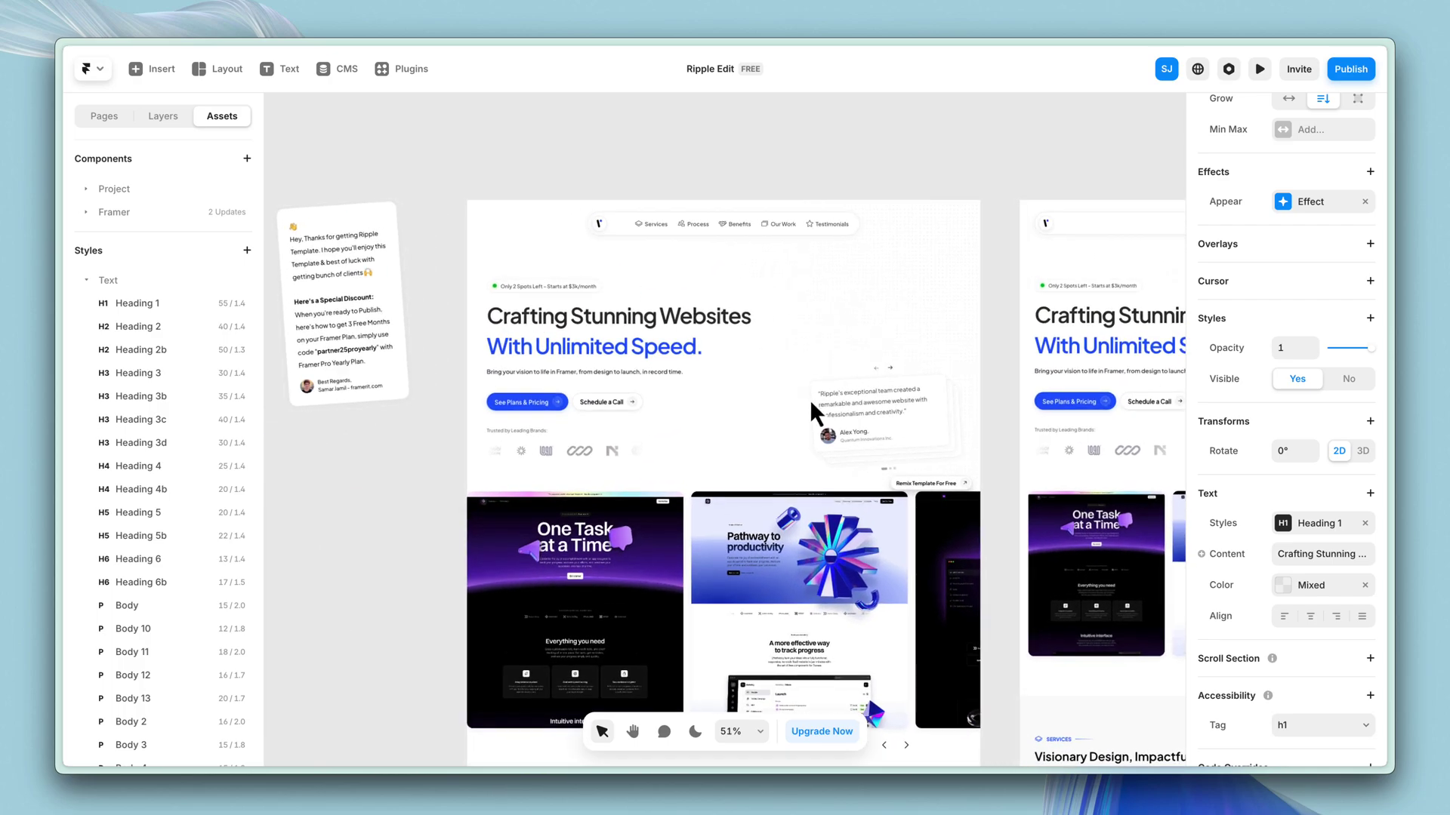
{"action": "left_click", "coordinate": [1304, 528]}
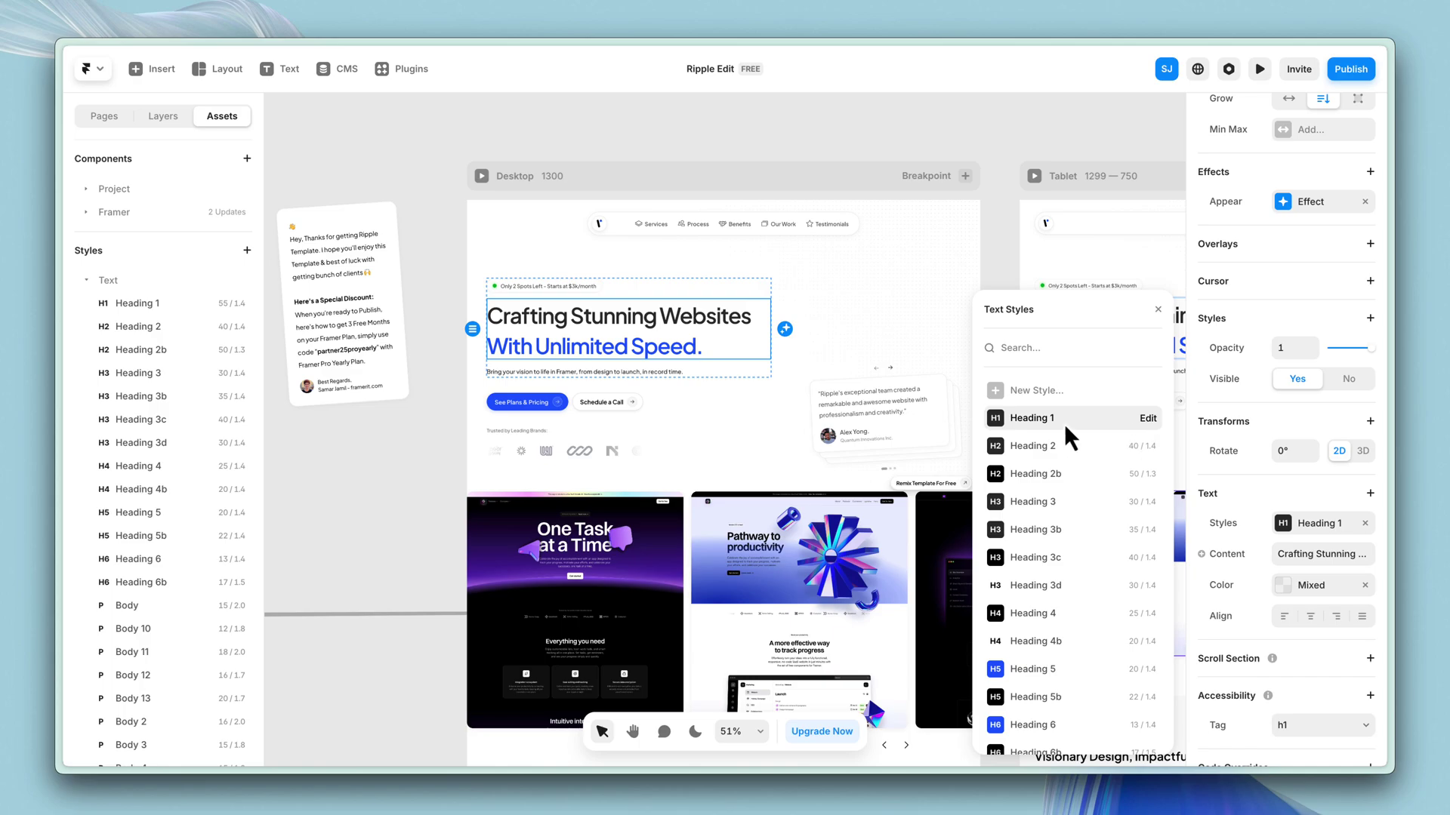
{"action": "left_click", "coordinate": [1056, 451]}
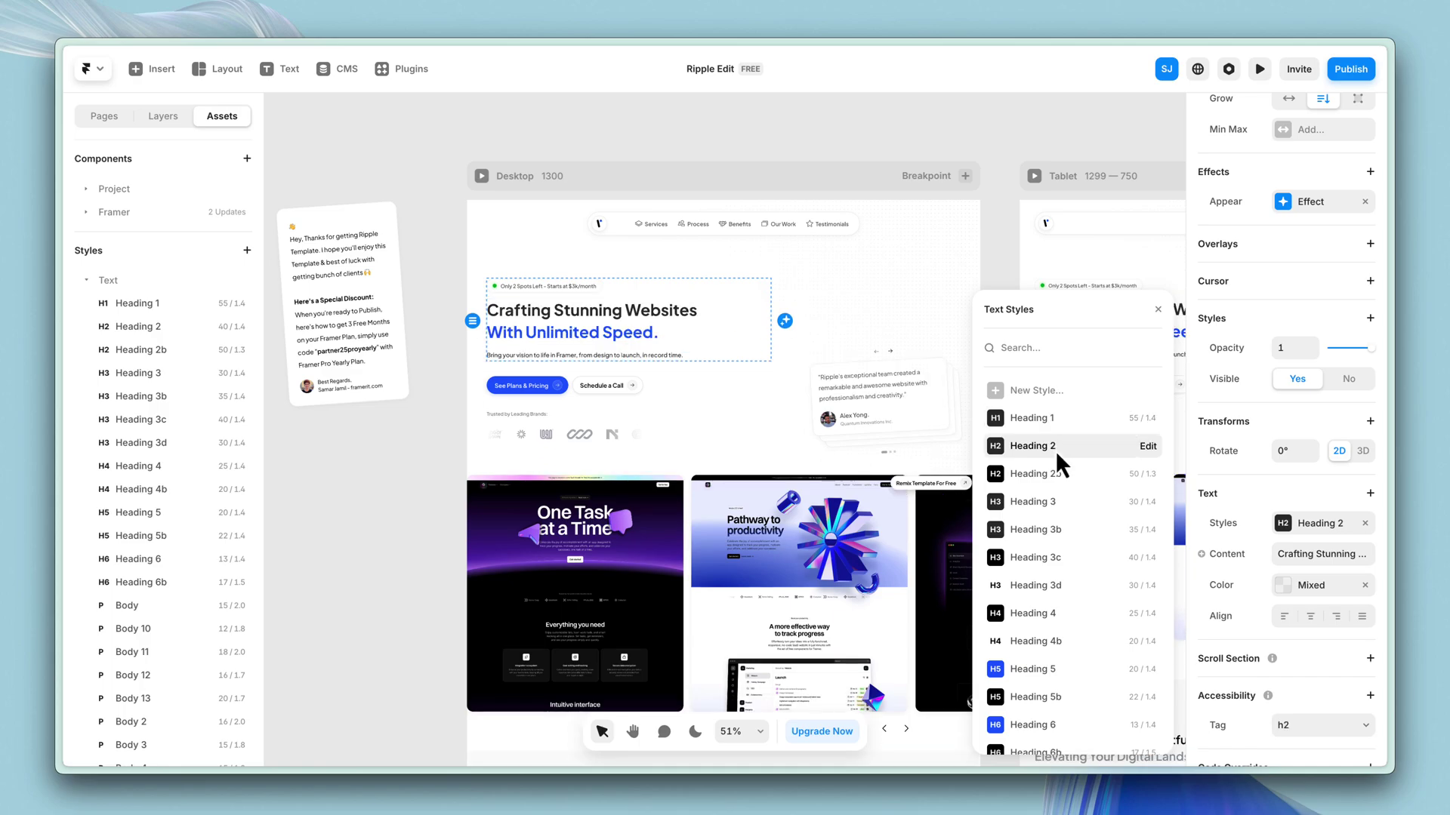
{"action": "left_click", "coordinate": [1057, 471]}
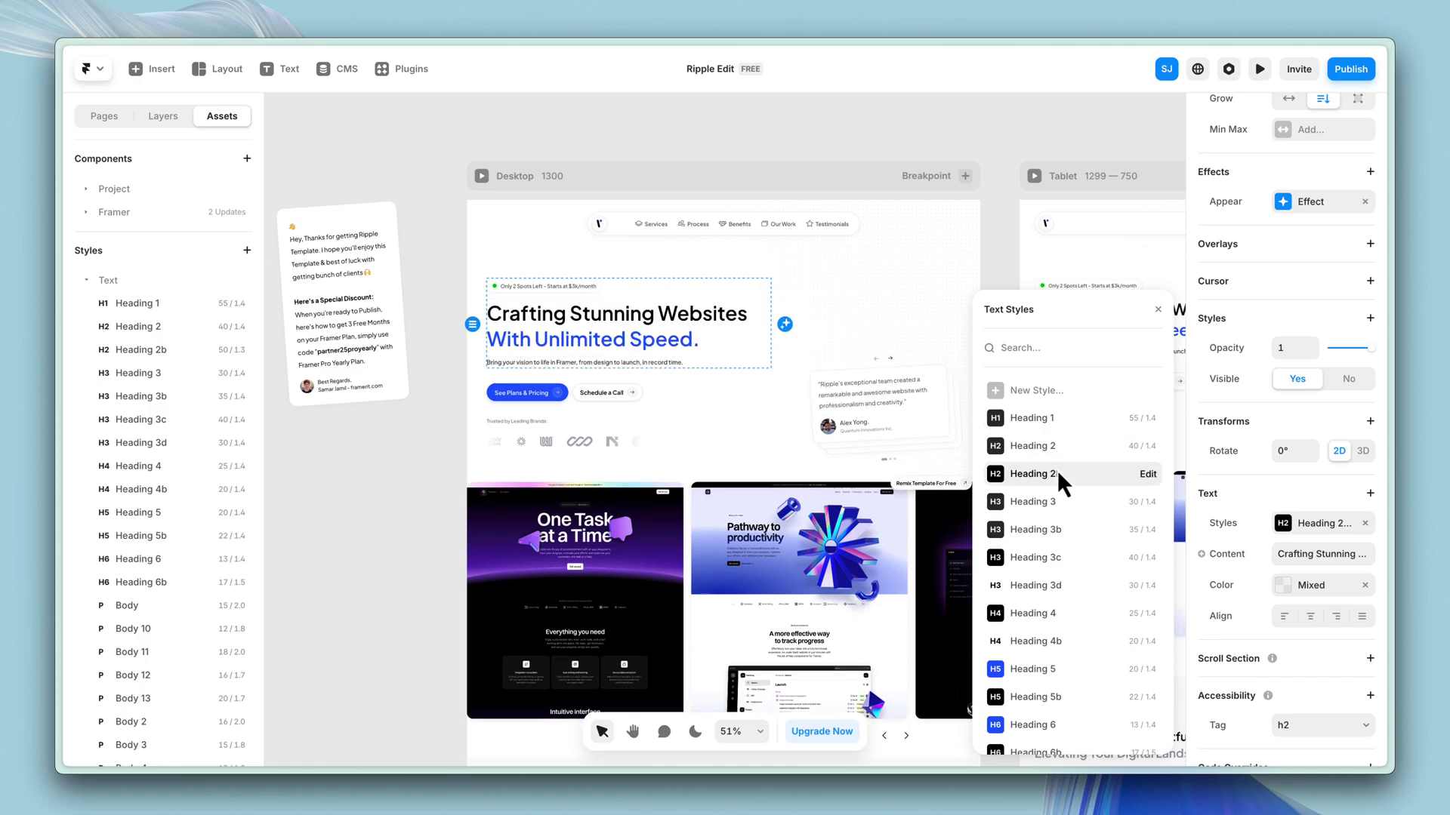
{"action": "left_click", "coordinate": [1061, 419]}
{"action": "left_click", "coordinate": [428, 409]}
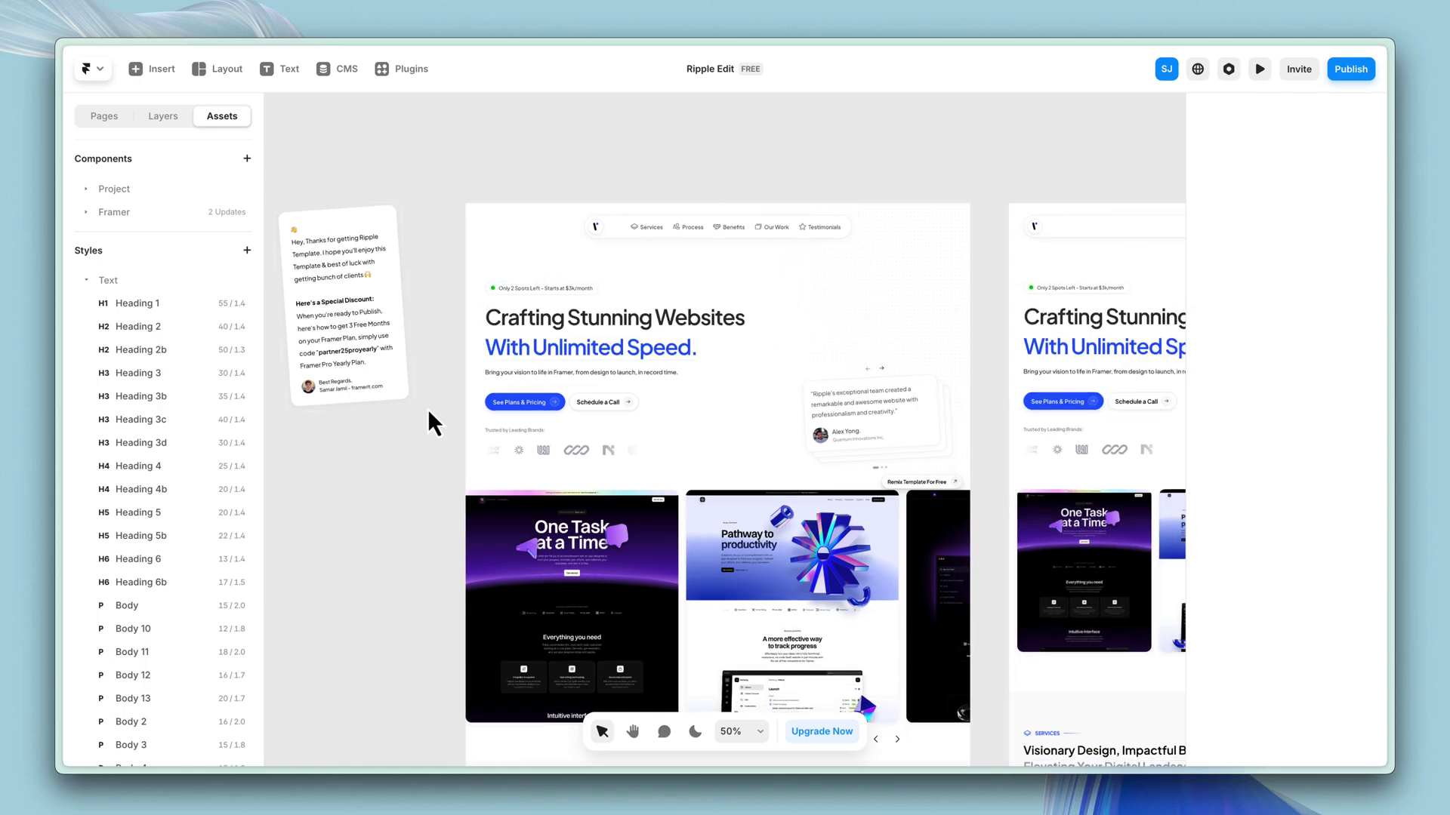
Review the full list of text styles from Heading 1 down to the body styles and collapse the Text group.
{"action": "scroll", "coordinate": [427, 410], "scroll_direction": "down", "scroll_amount": 5}
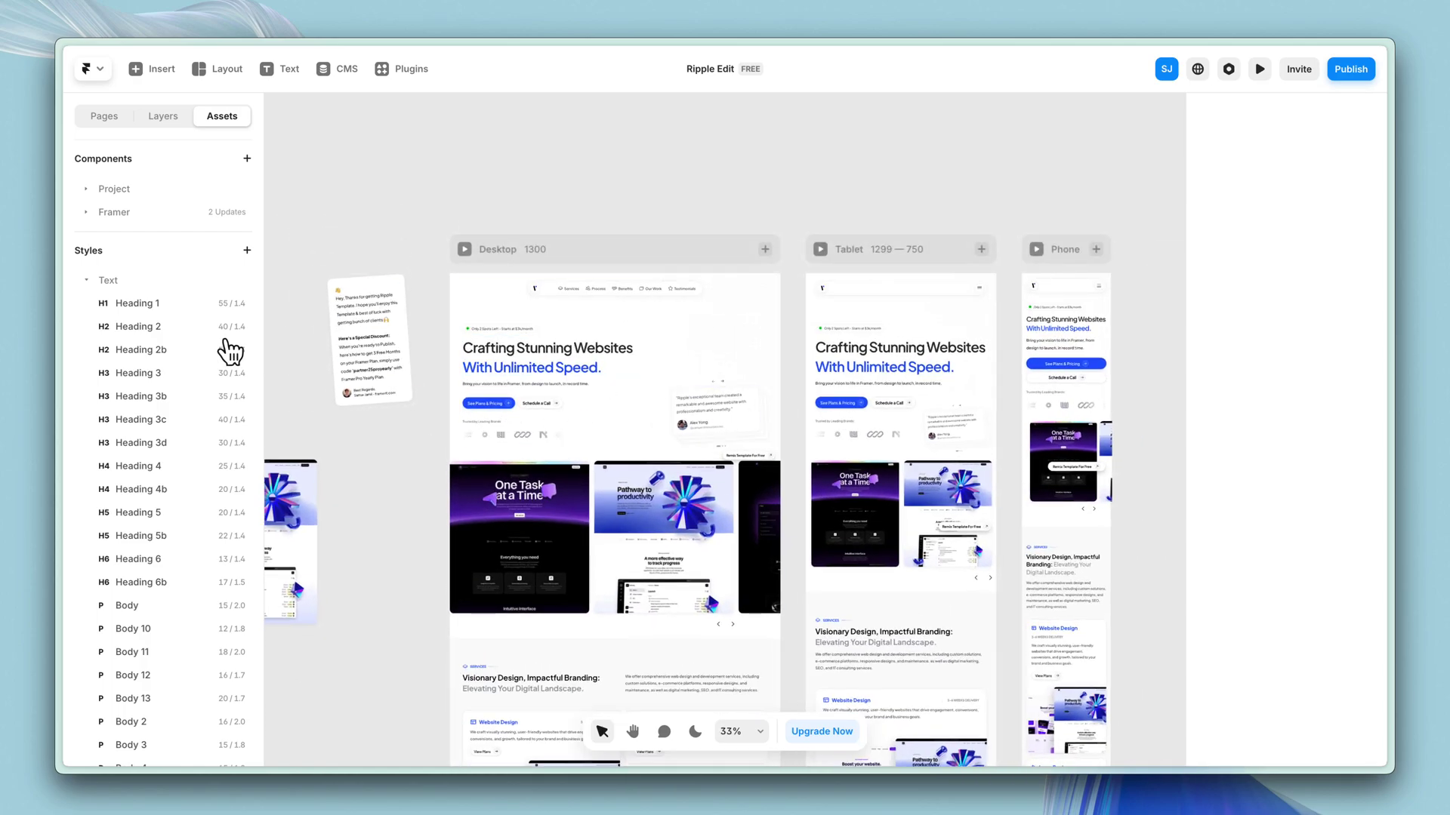
{"action": "scroll", "coordinate": [170, 468], "scroll_direction": "down", "scroll_amount": 2}
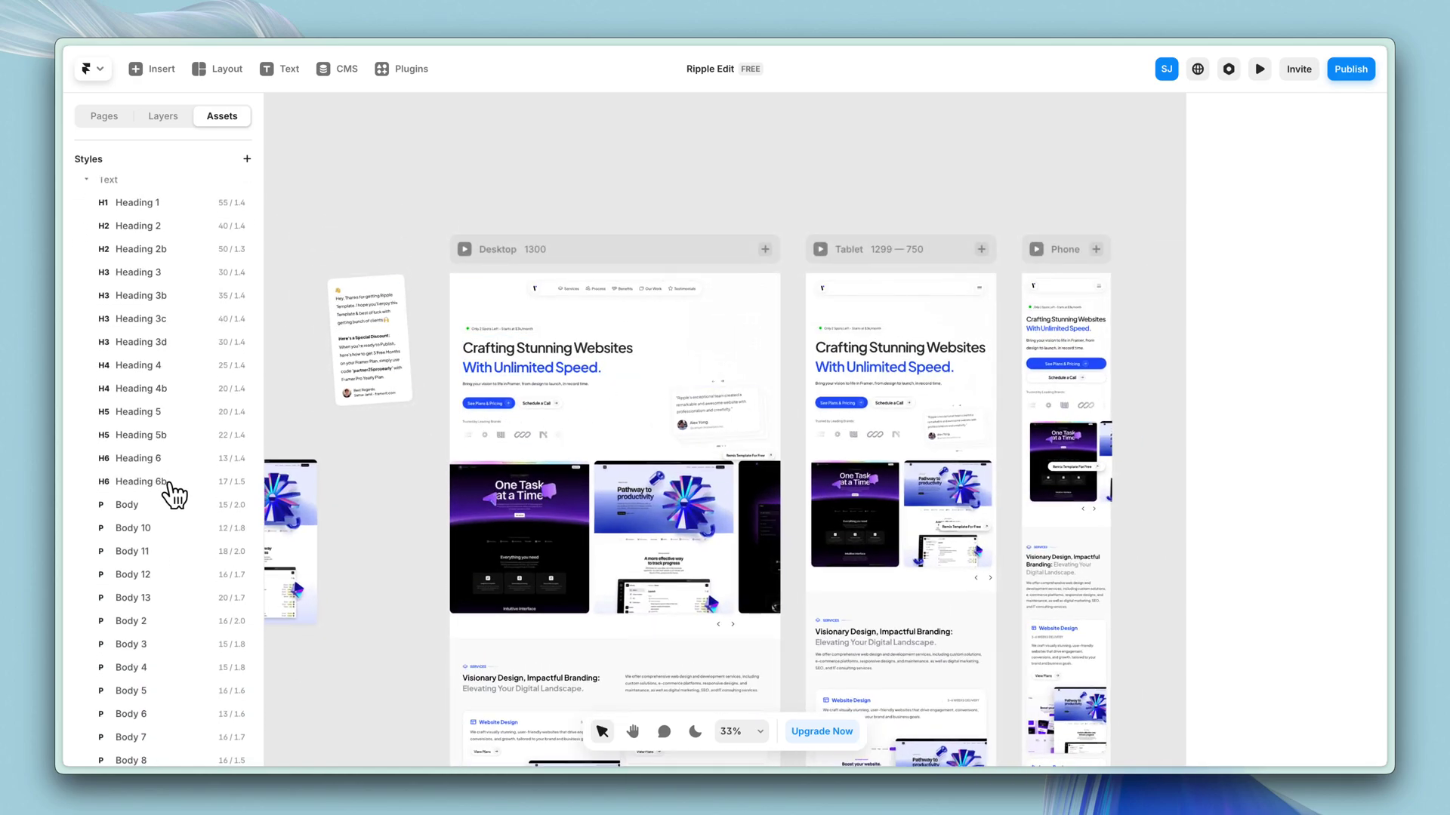
{"action": "scroll", "coordinate": [151, 544], "scroll_direction": "down", "scroll_amount": 2}
{"action": "scroll", "coordinate": [145, 642], "scroll_direction": "up", "scroll_amount": 5}
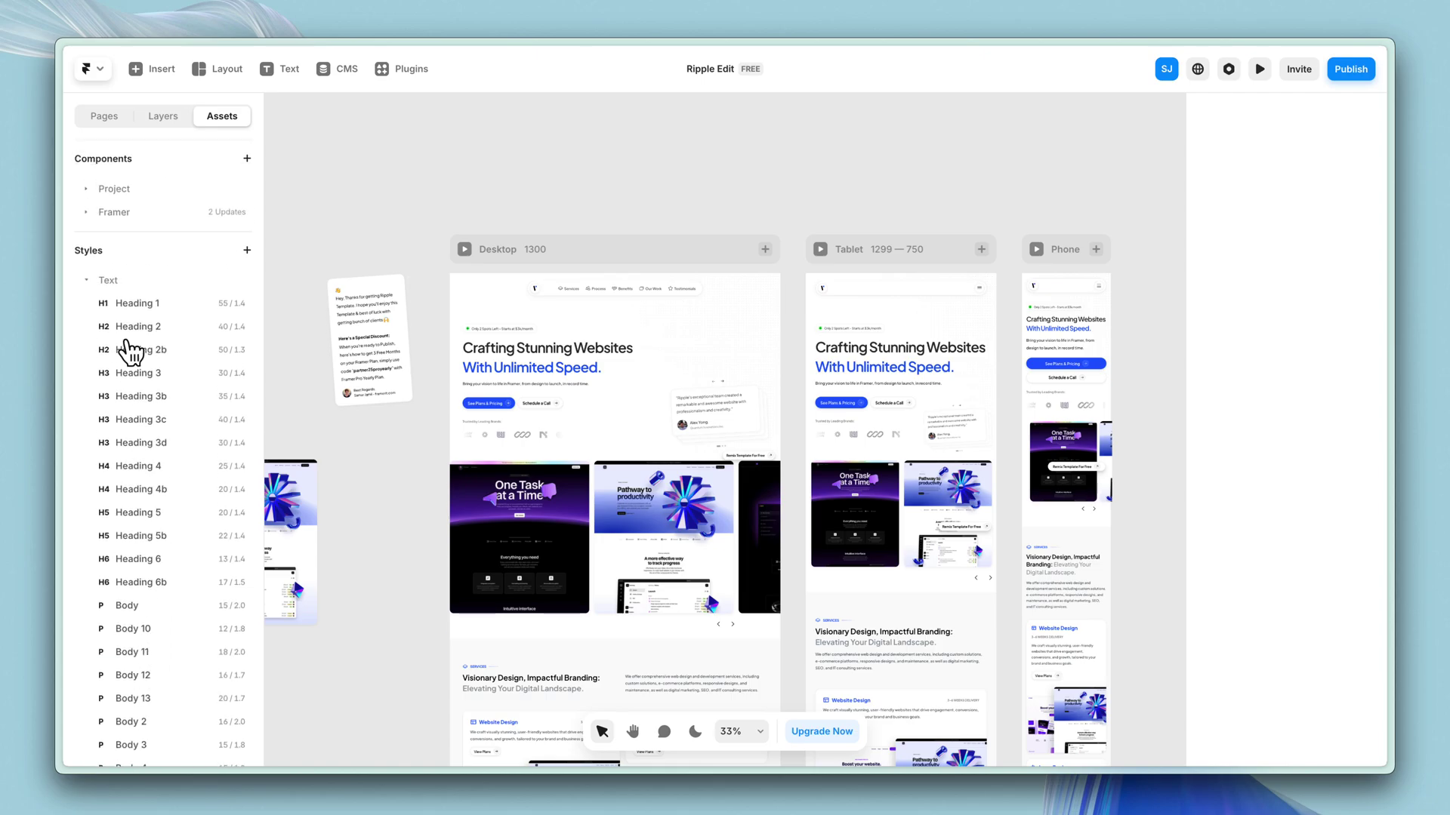
{"action": "left_click", "coordinate": [108, 281]}
Open the /work page, expand its collection entry, and examine the header and project grid.
{"action": "left_click", "coordinate": [104, 116]}
{"action": "scroll", "coordinate": [803, 228], "scroll_direction": "up", "scroll_amount": 3}
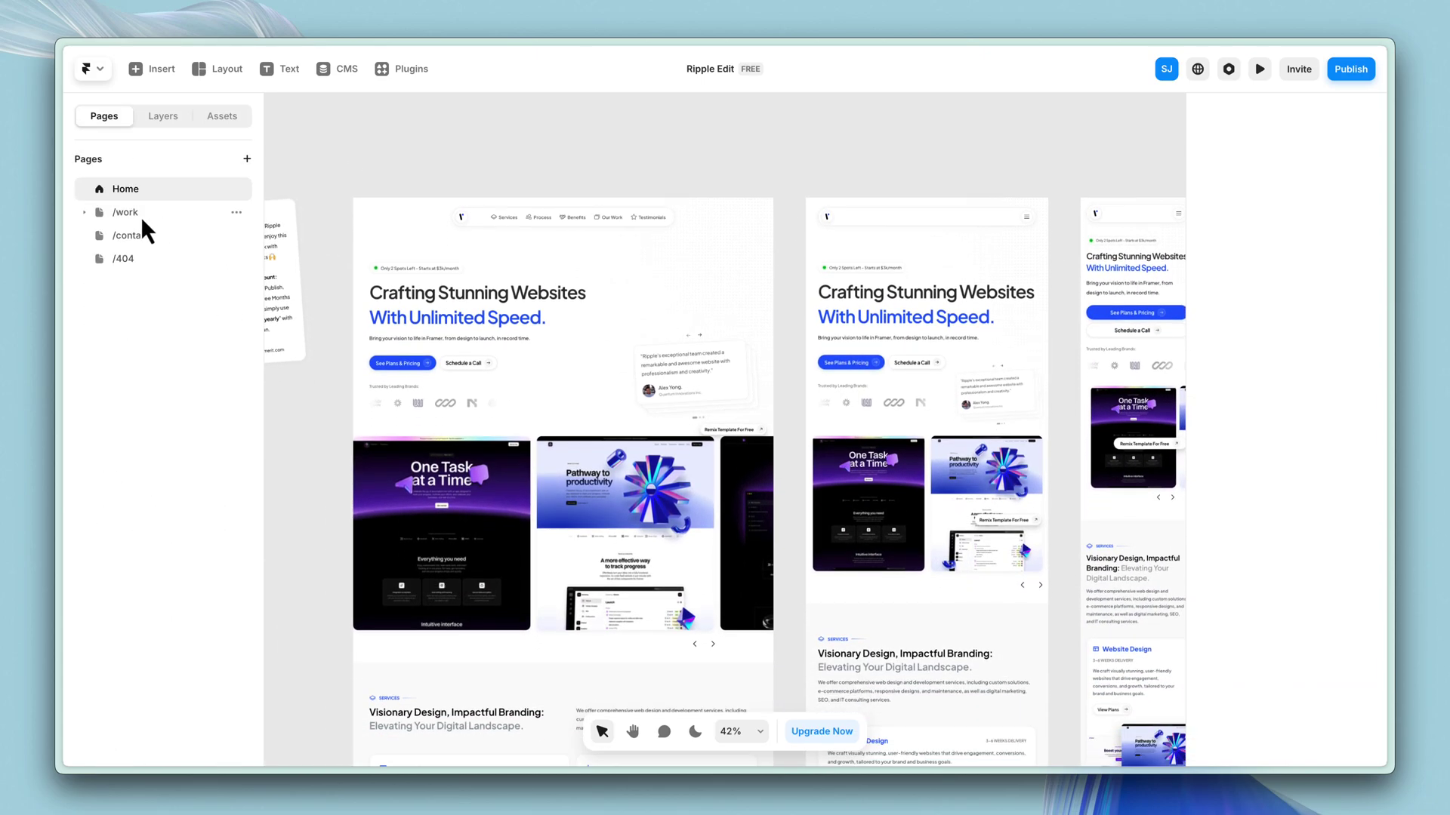
{"action": "left_click", "coordinate": [84, 213]}
{"action": "left_click", "coordinate": [136, 213]}
{"action": "scroll", "coordinate": [459, 297], "scroll_direction": "down", "scroll_amount": 1}
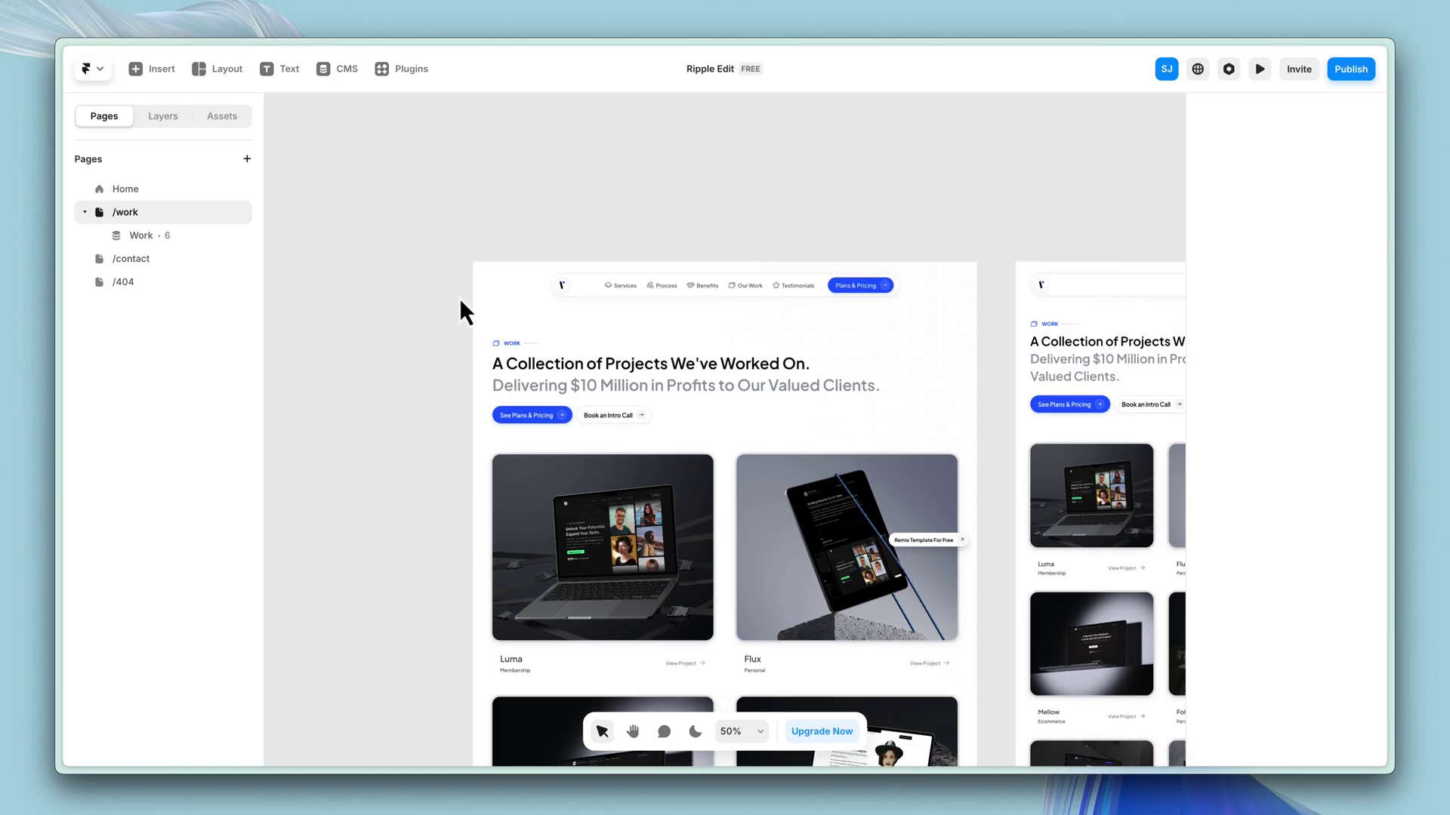
{"action": "scroll", "coordinate": [456, 296], "scroll_direction": "right", "scroll_amount": 4}
{"action": "scroll", "coordinate": [454, 295], "scroll_direction": "down", "scroll_amount": 2}
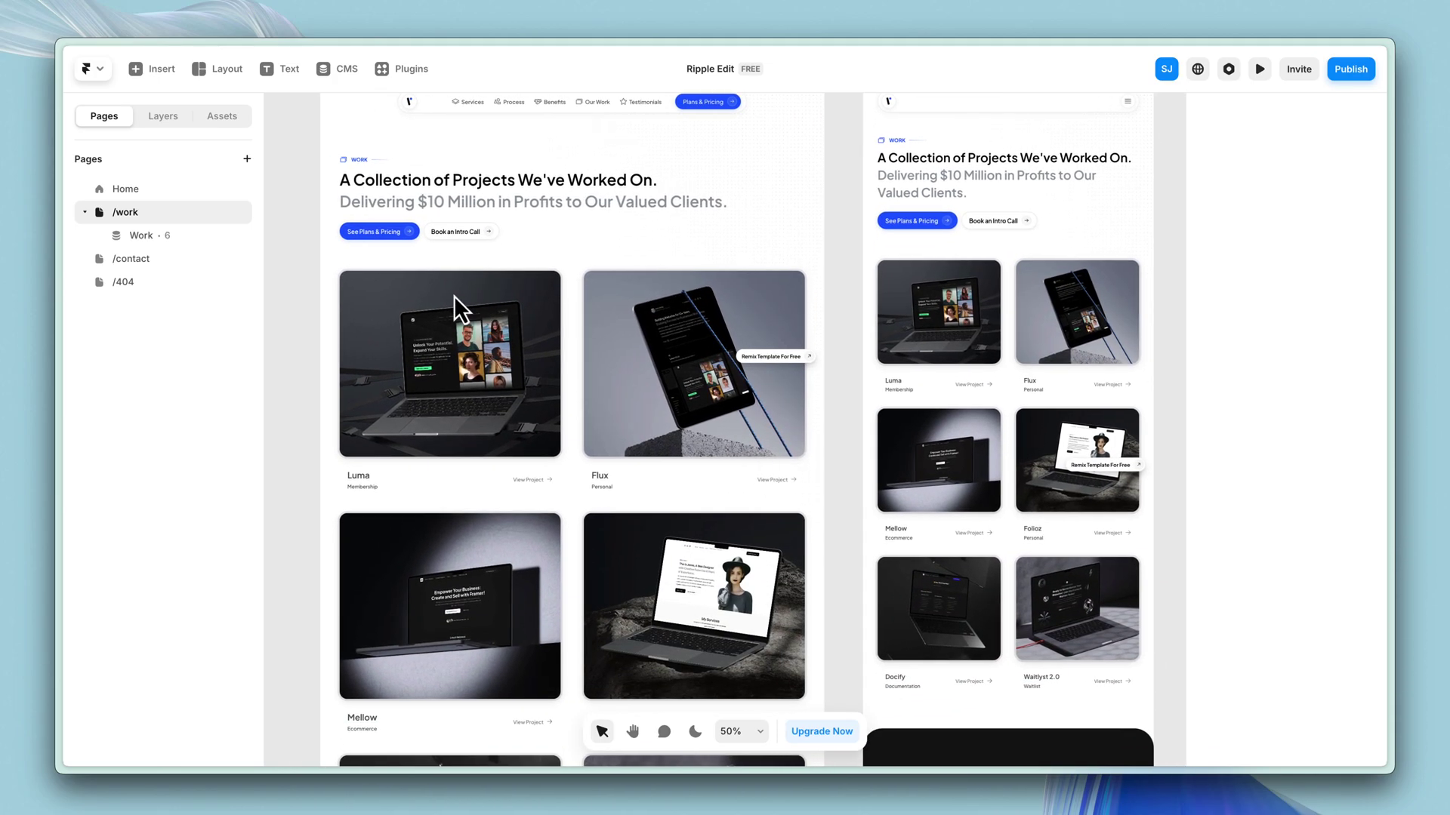
Preview the /work page, open the Luma project in a widened preview frame, and return to the canvas.
{"action": "left_click", "coordinate": [392, 307]}
{"action": "key", "text": "ctrl+p"}
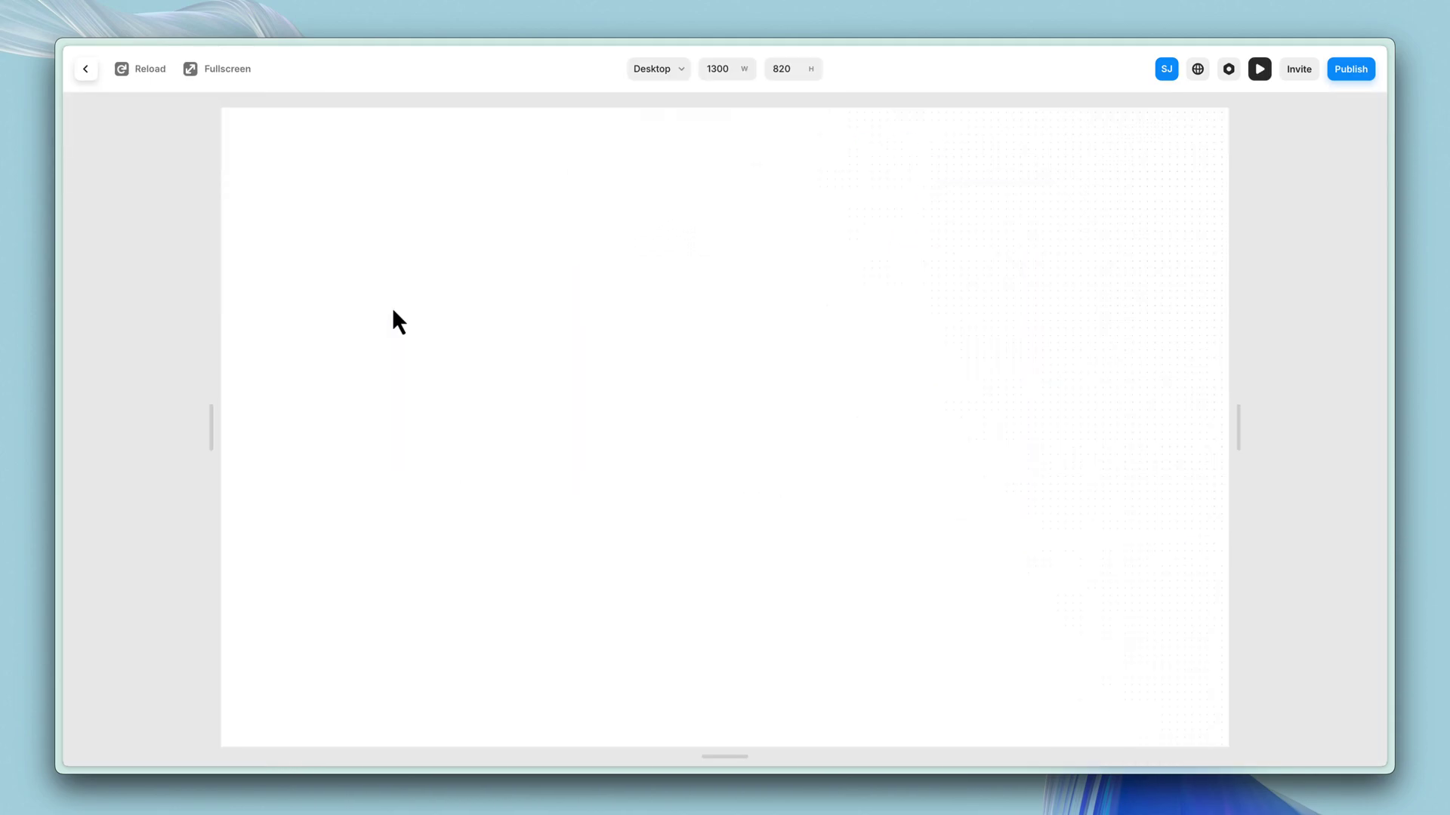
{"action": "scroll", "coordinate": [619, 319], "scroll_direction": "down", "scroll_amount": 3}
{"action": "left_click", "coordinate": [573, 390]}
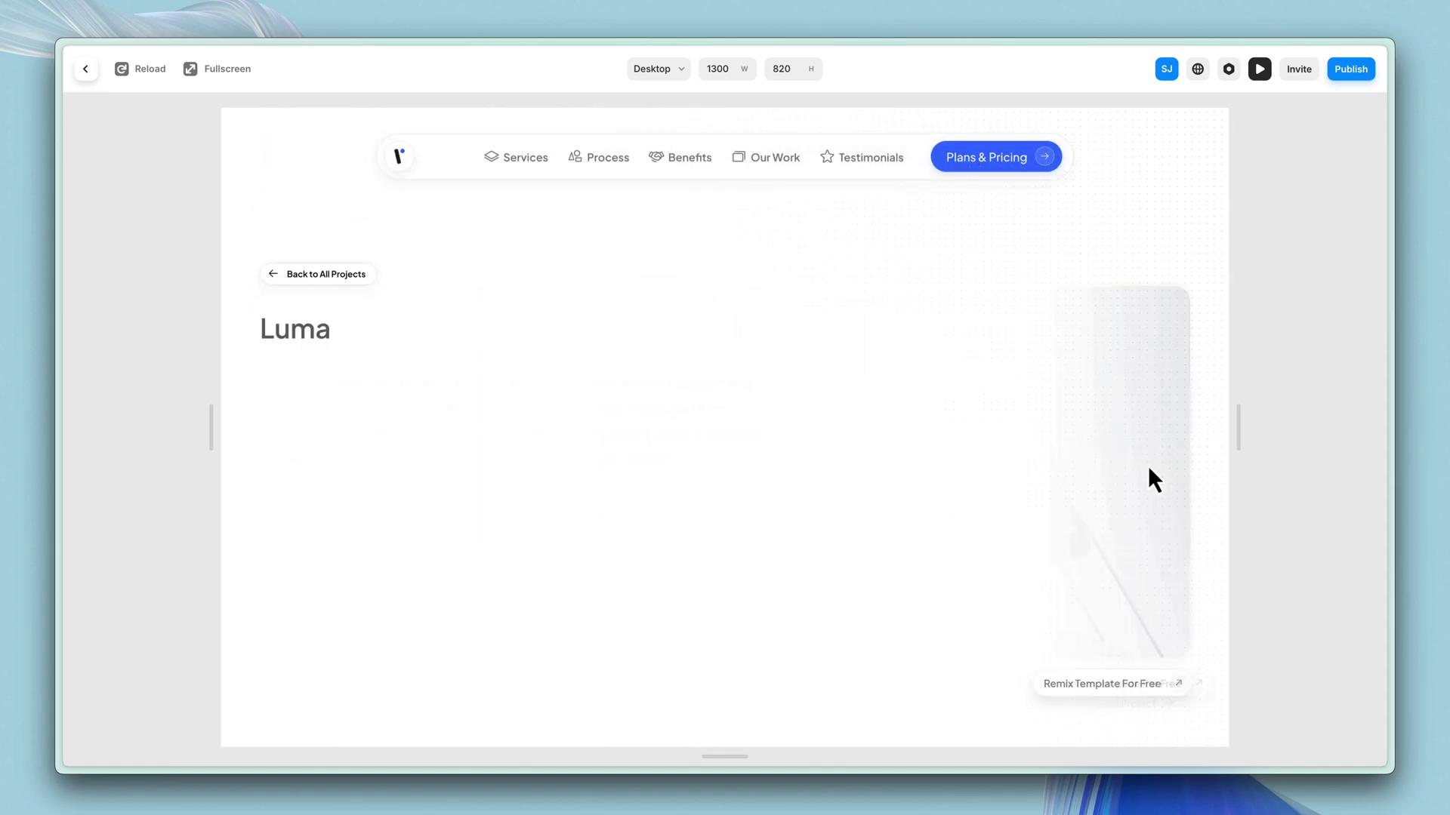
{"action": "left_click_drag", "start_coordinate": [1237, 427], "coordinate": [1322, 428]}
{"action": "key", "text": "Escape"}
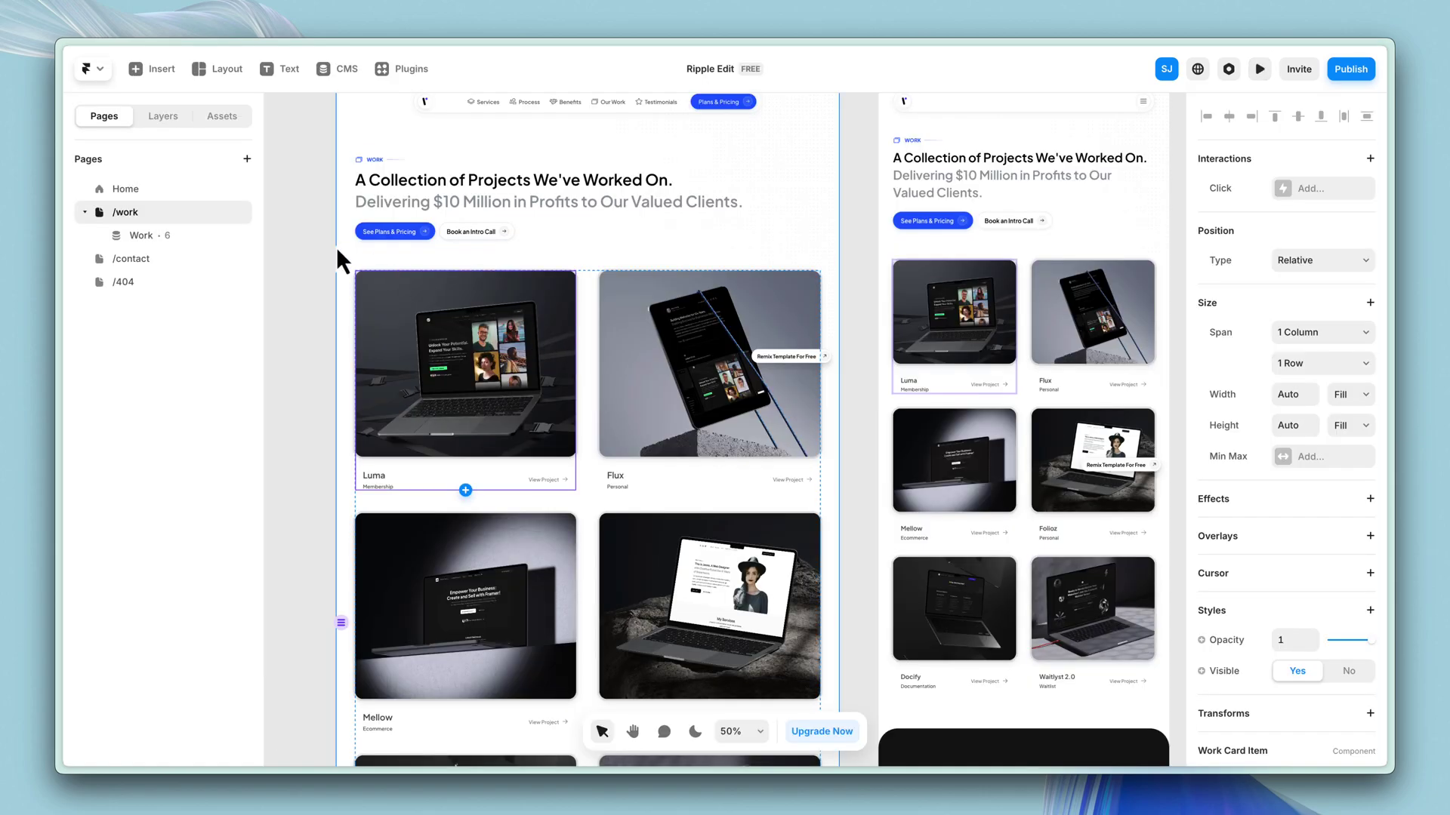
Open the CMS and create a new item in the Work collection titled Ripple.
{"action": "left_click", "coordinate": [327, 75]}
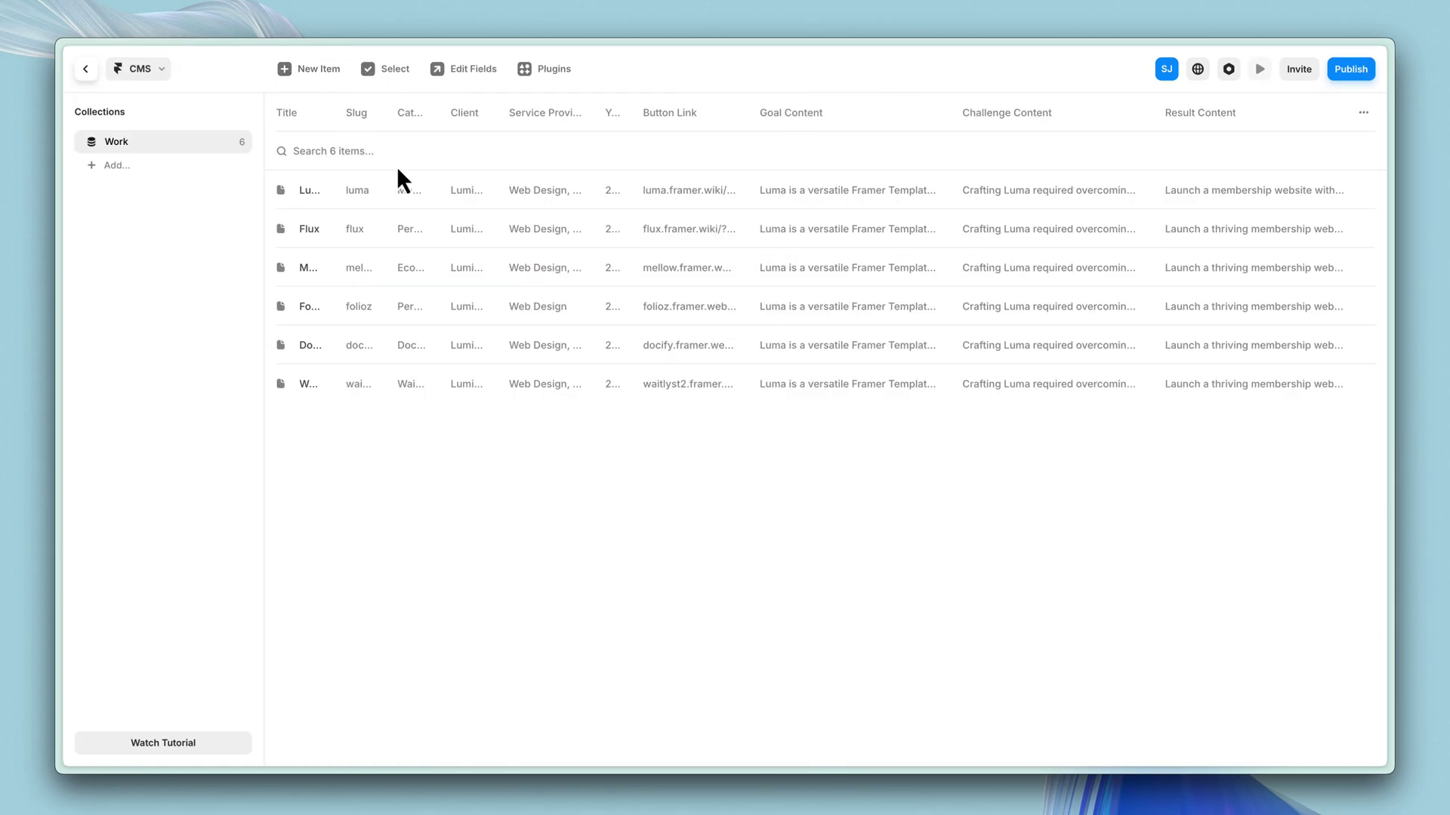
{"action": "left_click", "coordinate": [308, 78]}
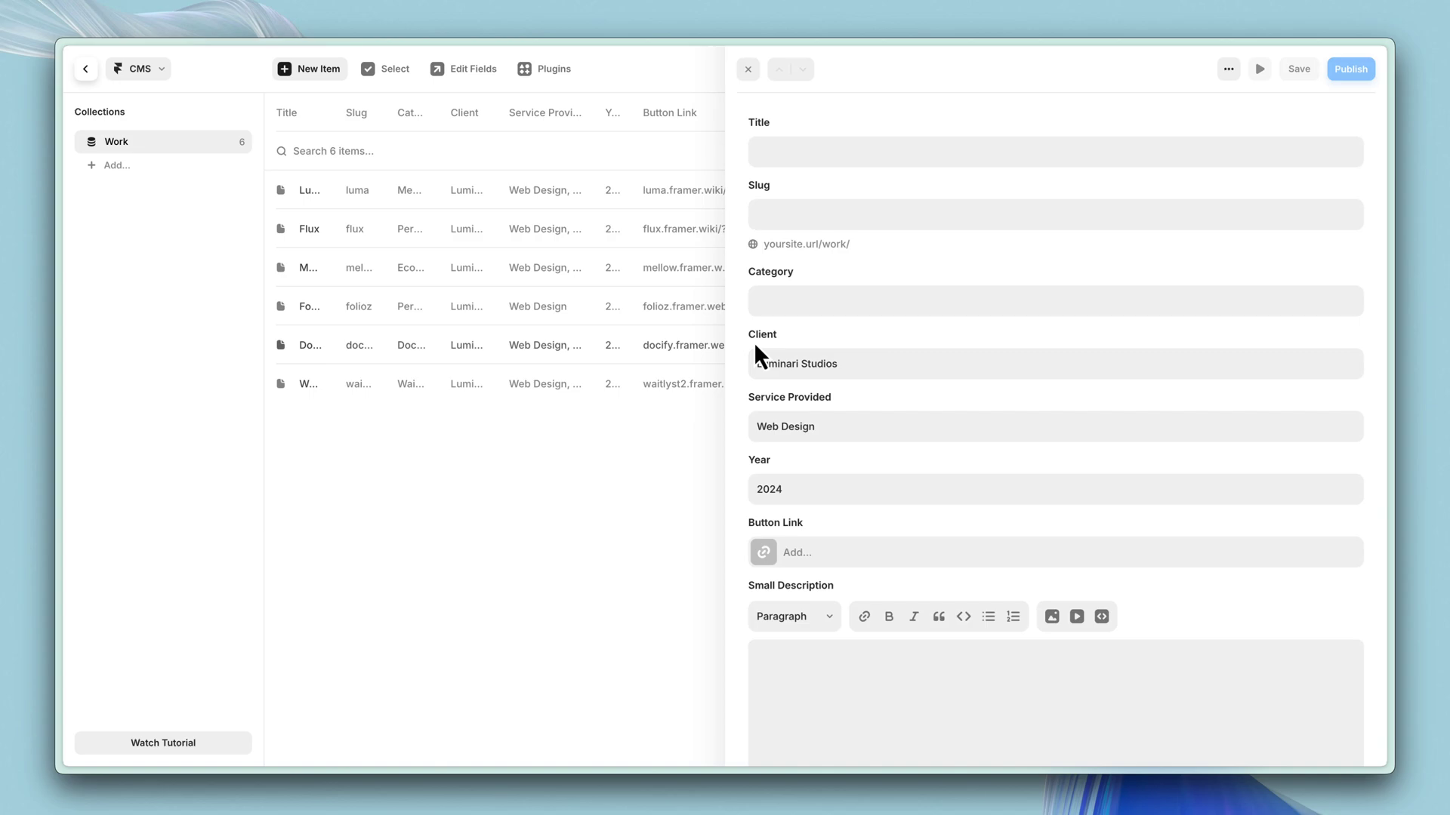
{"action": "left_click", "coordinate": [776, 156]}
{"action": "type", "text": "r"}
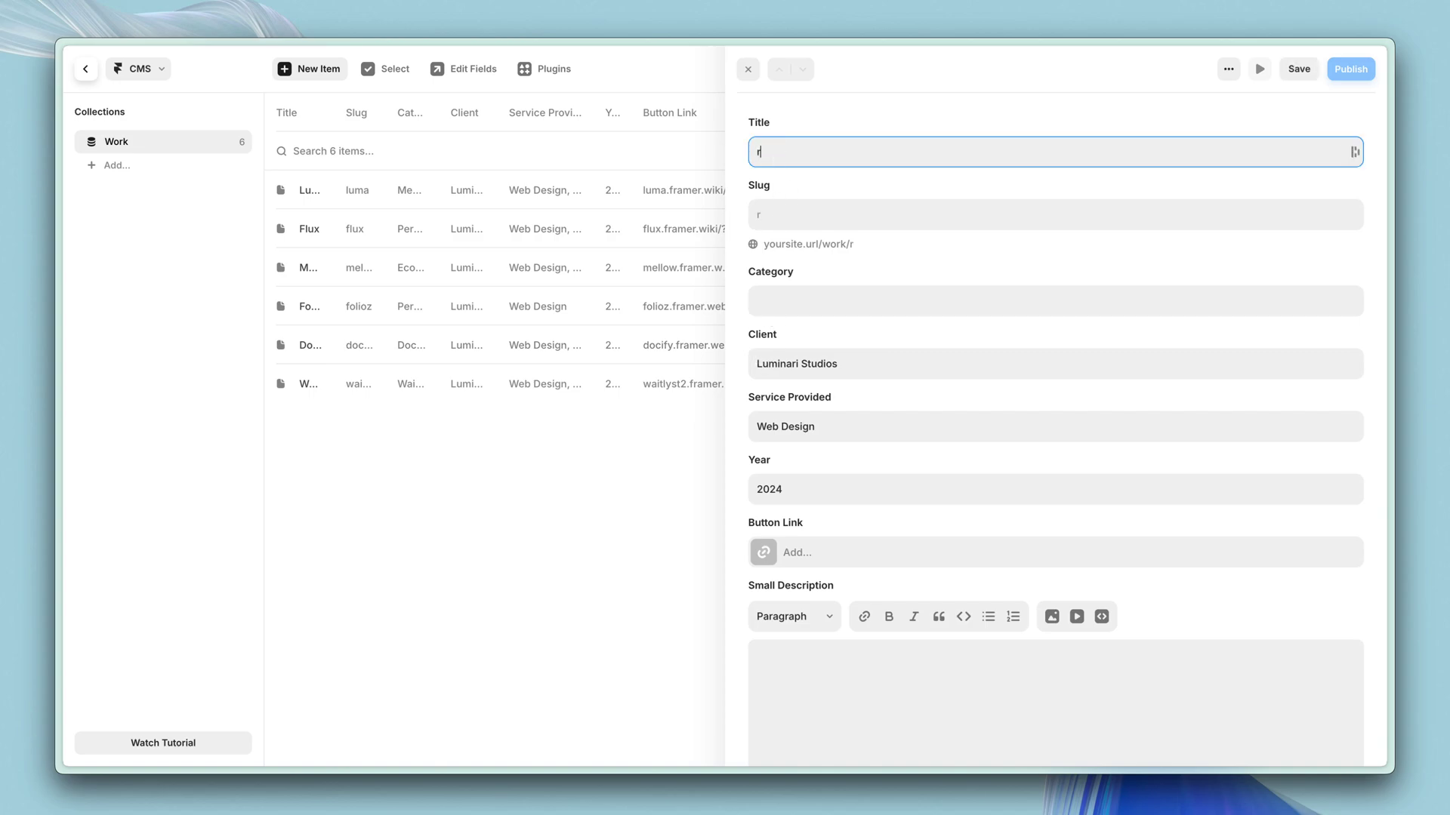
{"action": "type", "text": "ipp"}
{"action": "key", "text": "BackSpace"}
{"action": "key", "text": "BackSpace"}
{"action": "key", "text": "BackSpace"}
{"action": "key", "text": "BackSpace"}
{"action": "type", "text": "R"}
Set the Ripple item's category to Web Design and its client to FramerIt.
{"action": "left_click", "coordinate": [812, 296]}
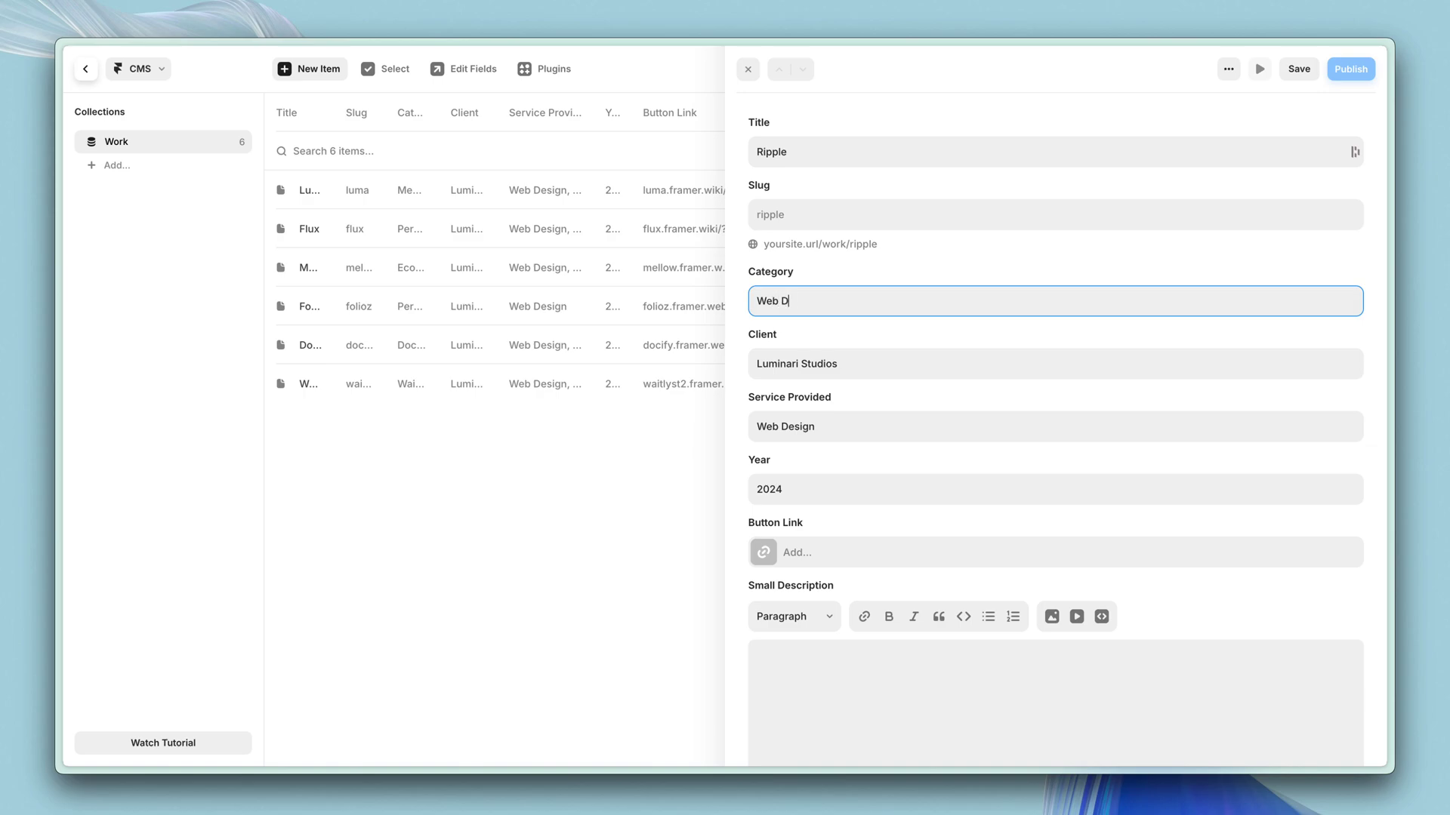
{"action": "left_click", "coordinate": [830, 361]}
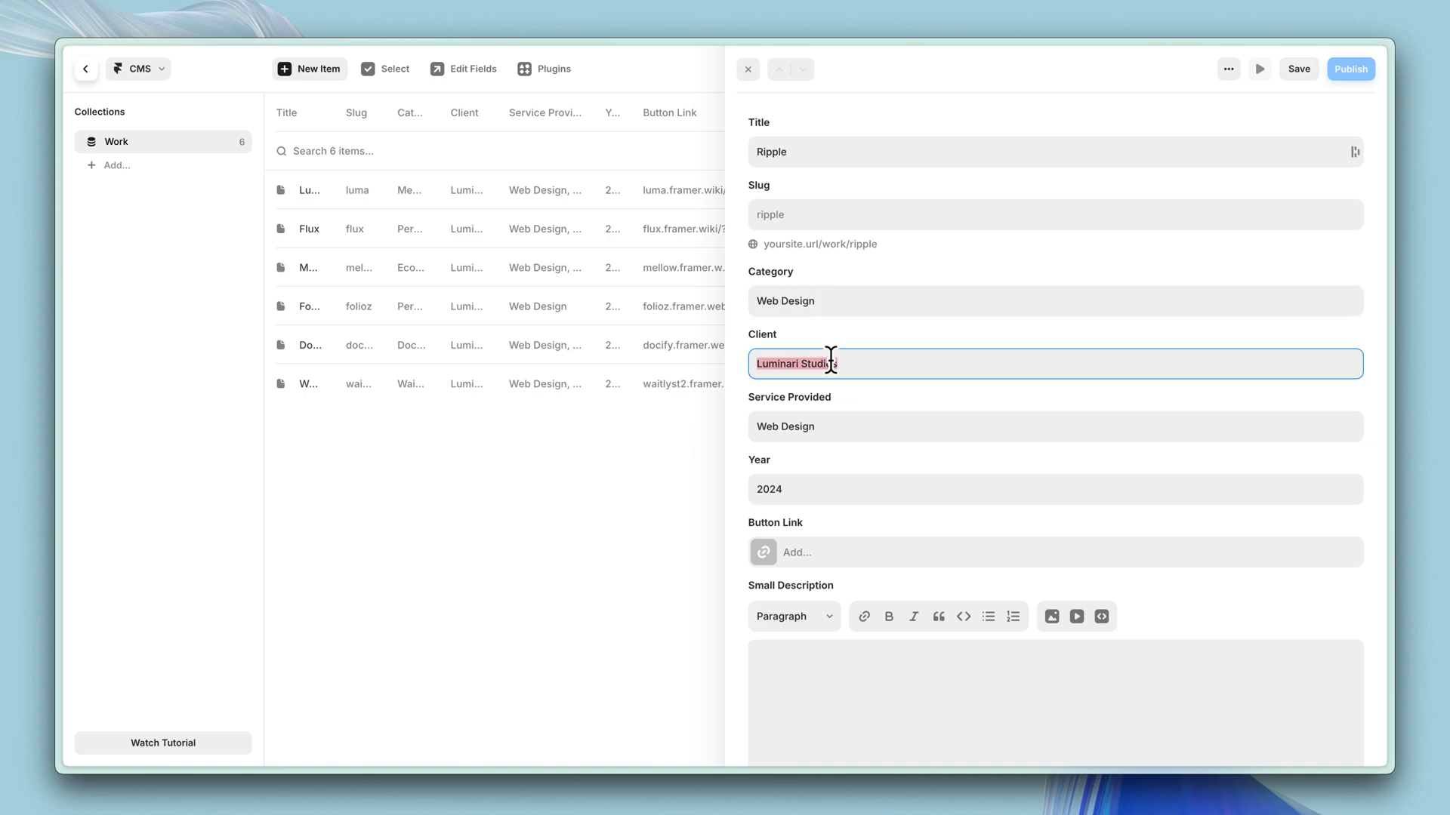
{"action": "type", "text": "FramerIt"}
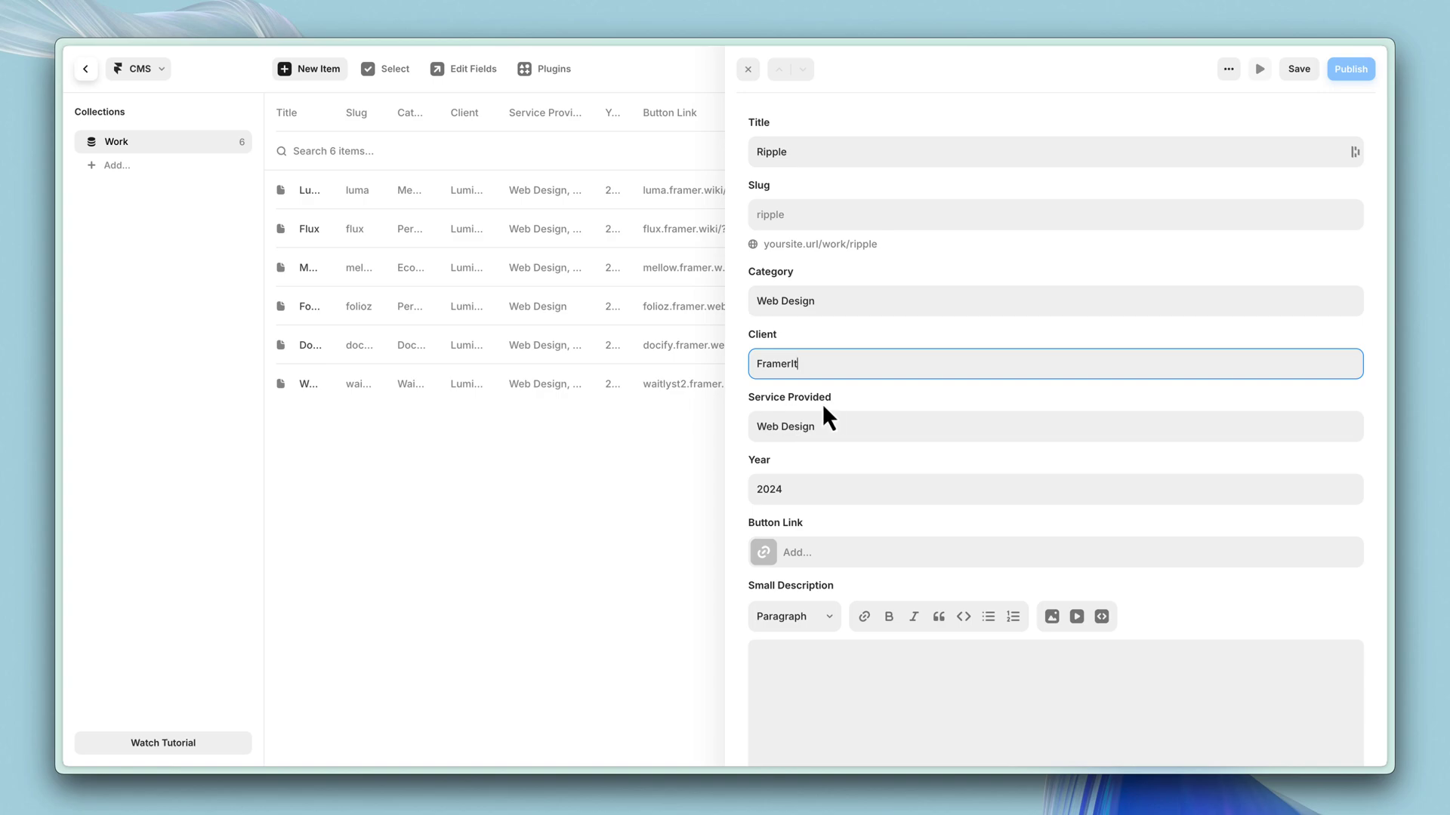
Set the item's button link to ripple.framer.wiki and decline saving the website to the password manager.
{"action": "left_click", "coordinate": [778, 559]}
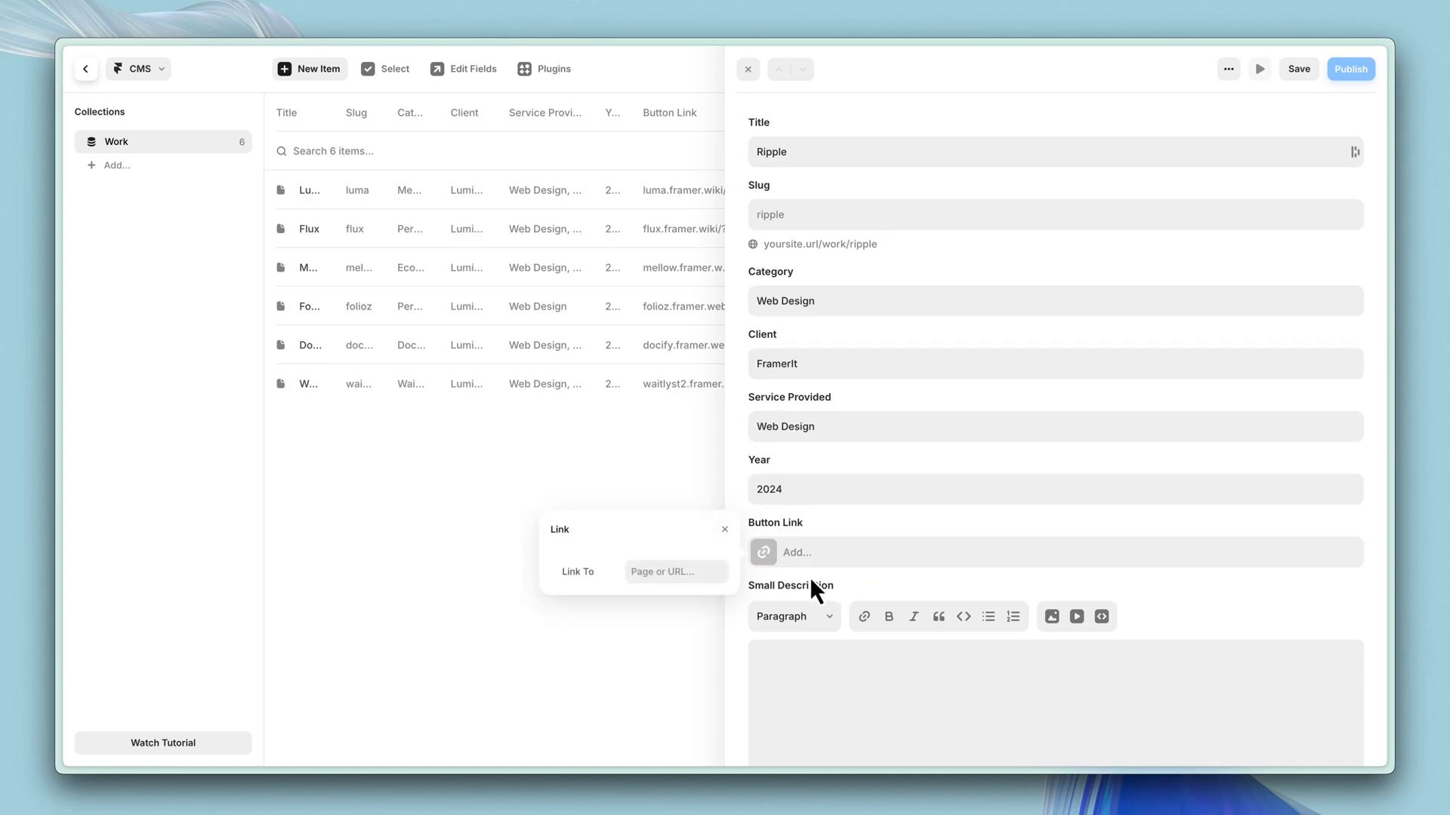
{"action": "left_click", "coordinate": [668, 574]}
{"action": "type", "text": "ripple.framer."}
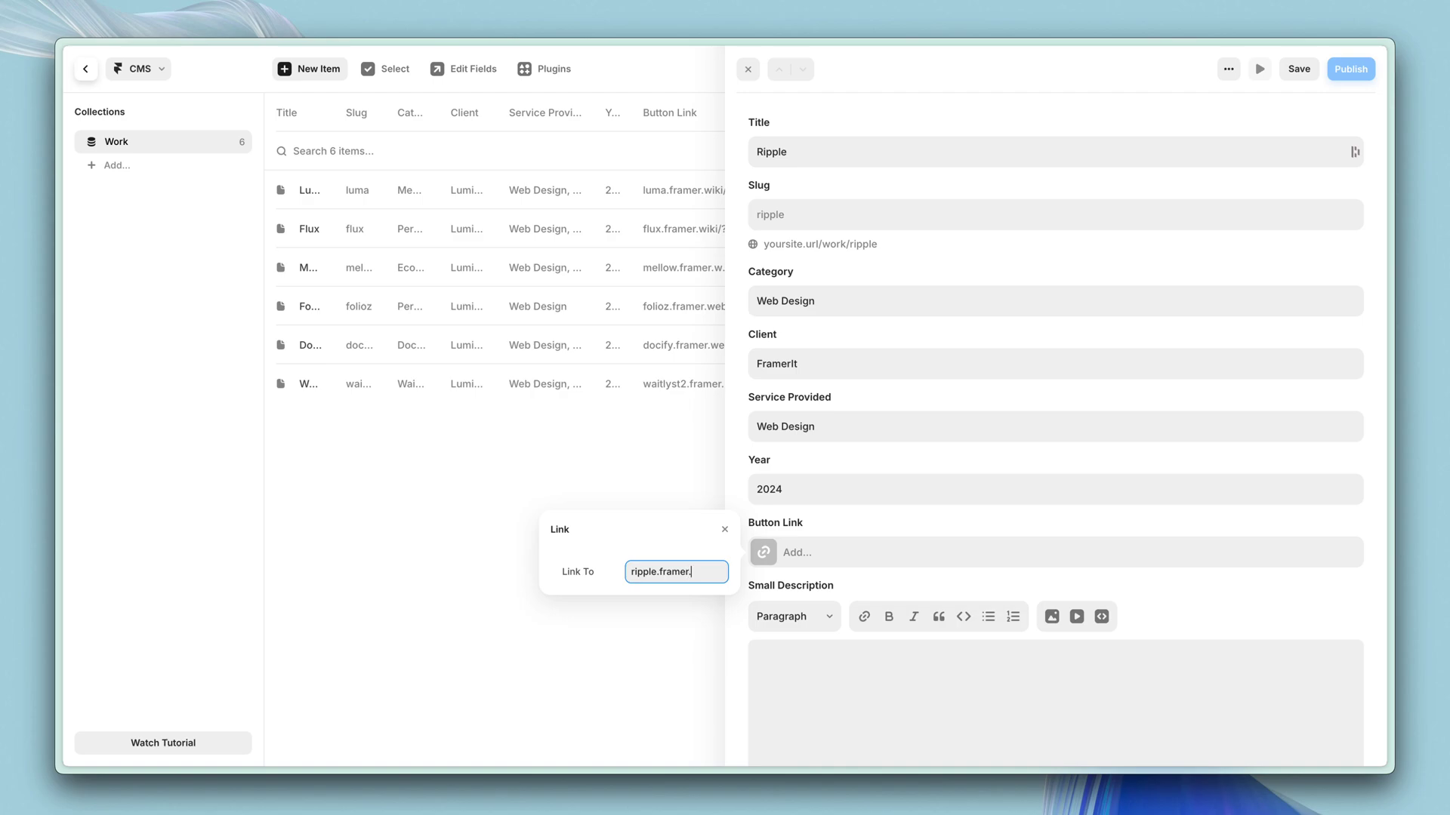
{"action": "type", "text": "wiki"}
{"action": "key", "text": "Return"}
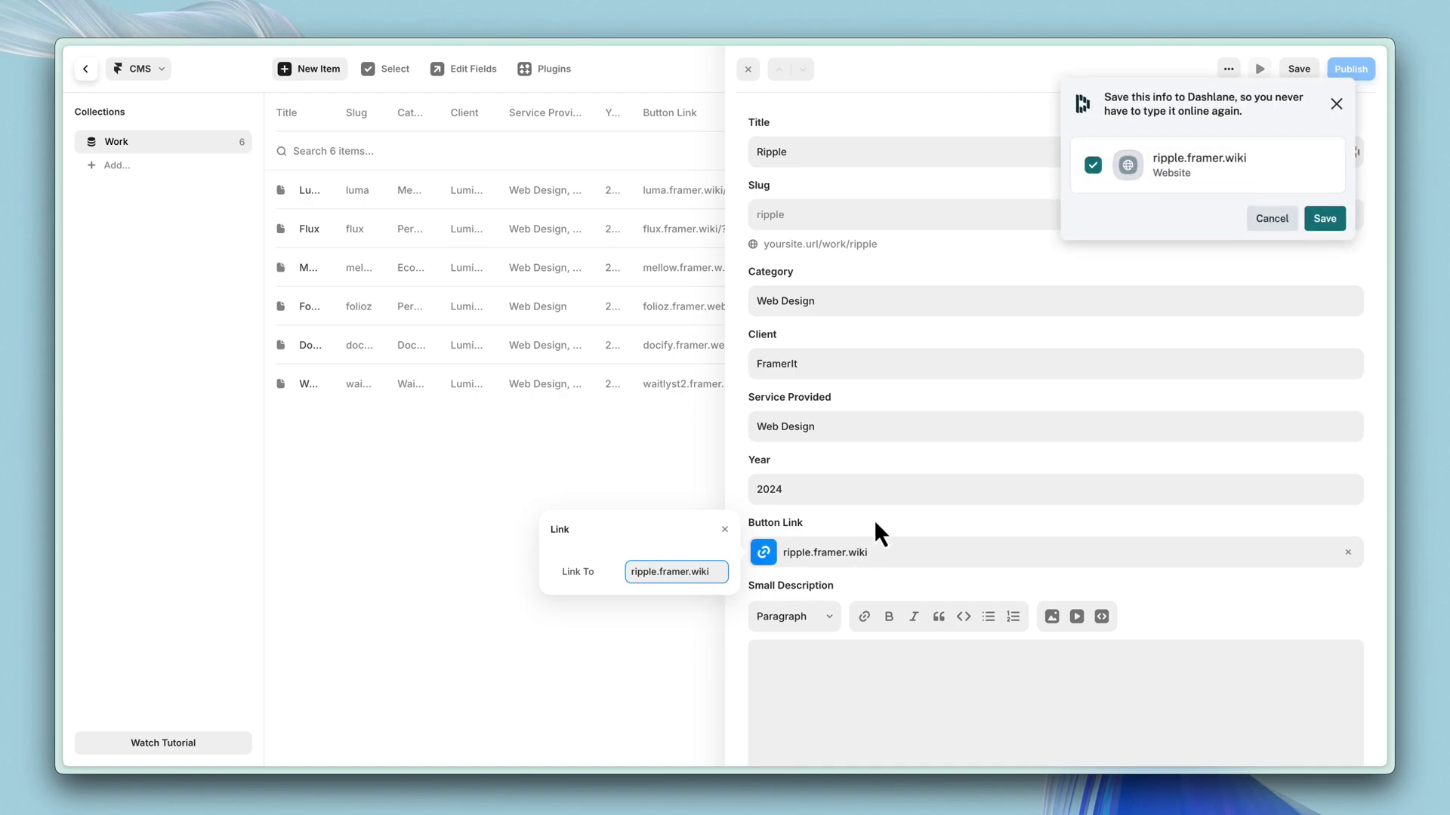
{"action": "left_click", "coordinate": [1265, 222]}
Examine the new item's small description, goal, challenge and result fields, its image slots and the client review section.
{"action": "scroll", "coordinate": [959, 509], "scroll_direction": "down", "scroll_amount": 10}
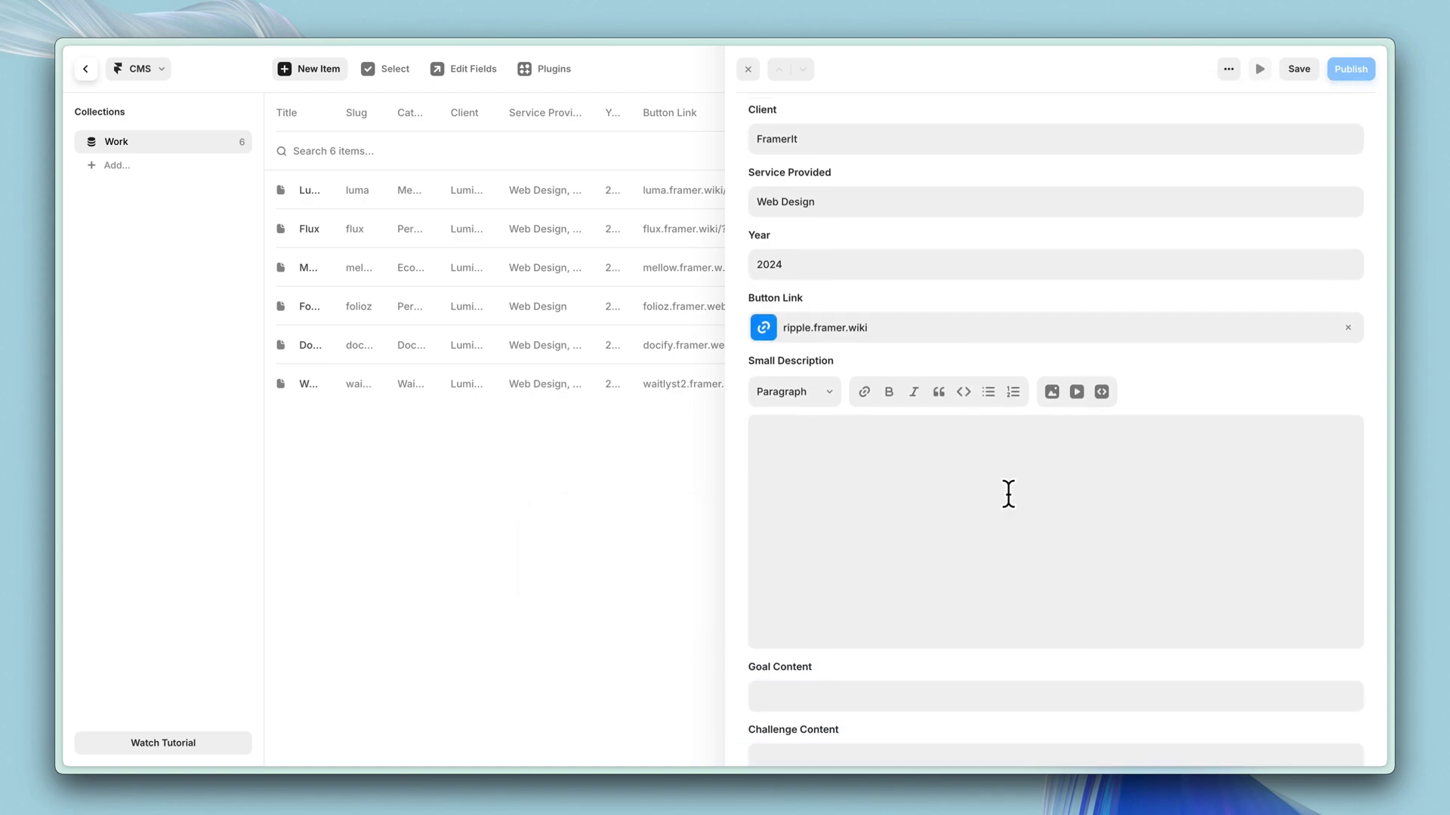
{"action": "scroll", "coordinate": [944, 298], "scroll_direction": "up", "scroll_amount": 5}
{"action": "scroll", "coordinate": [909, 446], "scroll_direction": "down", "scroll_amount": 2}
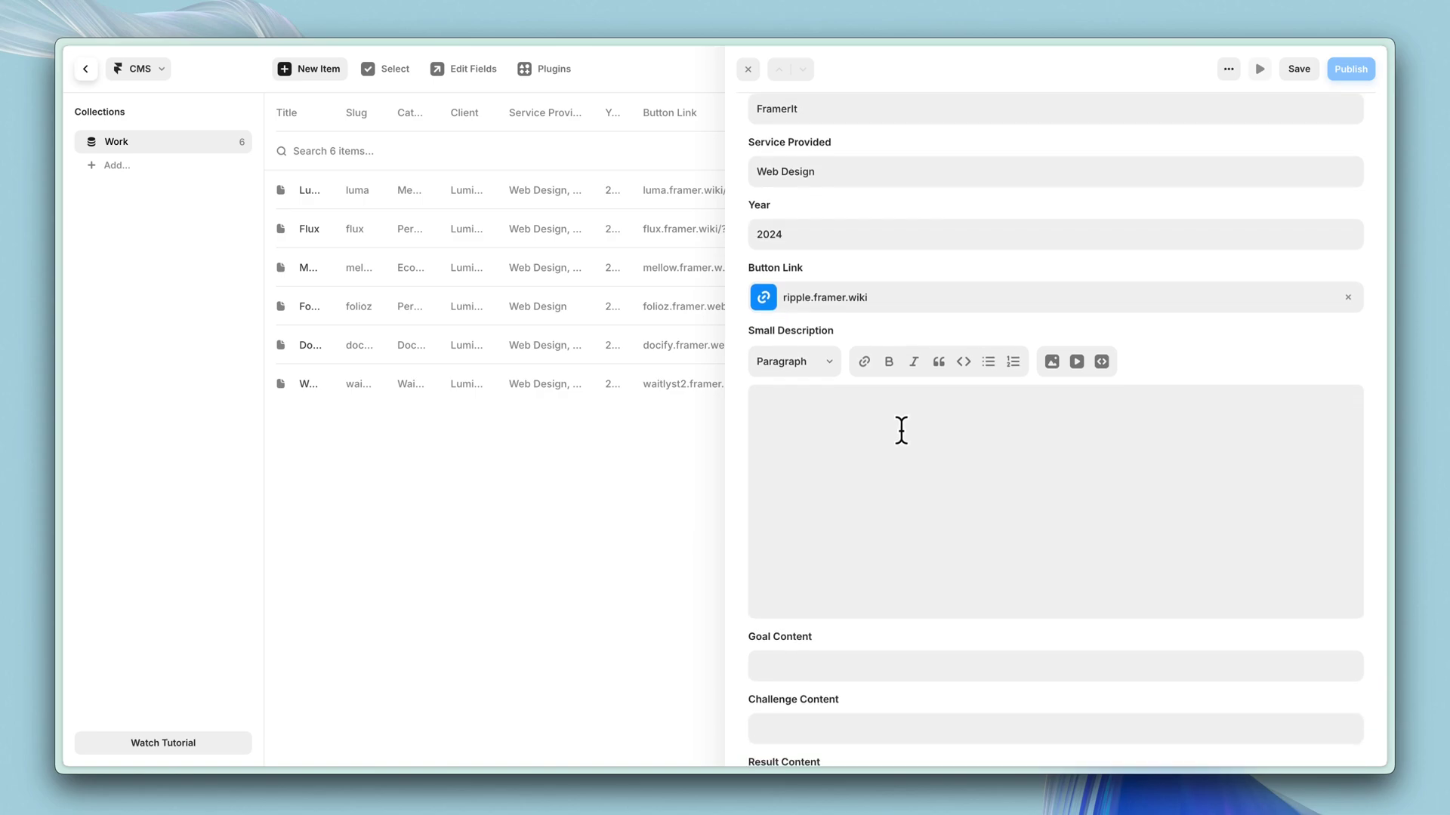
{"action": "scroll", "coordinate": [839, 412], "scroll_direction": "down", "scroll_amount": 1}
{"action": "scroll", "coordinate": [867, 374], "scroll_direction": "down", "scroll_amount": 2}
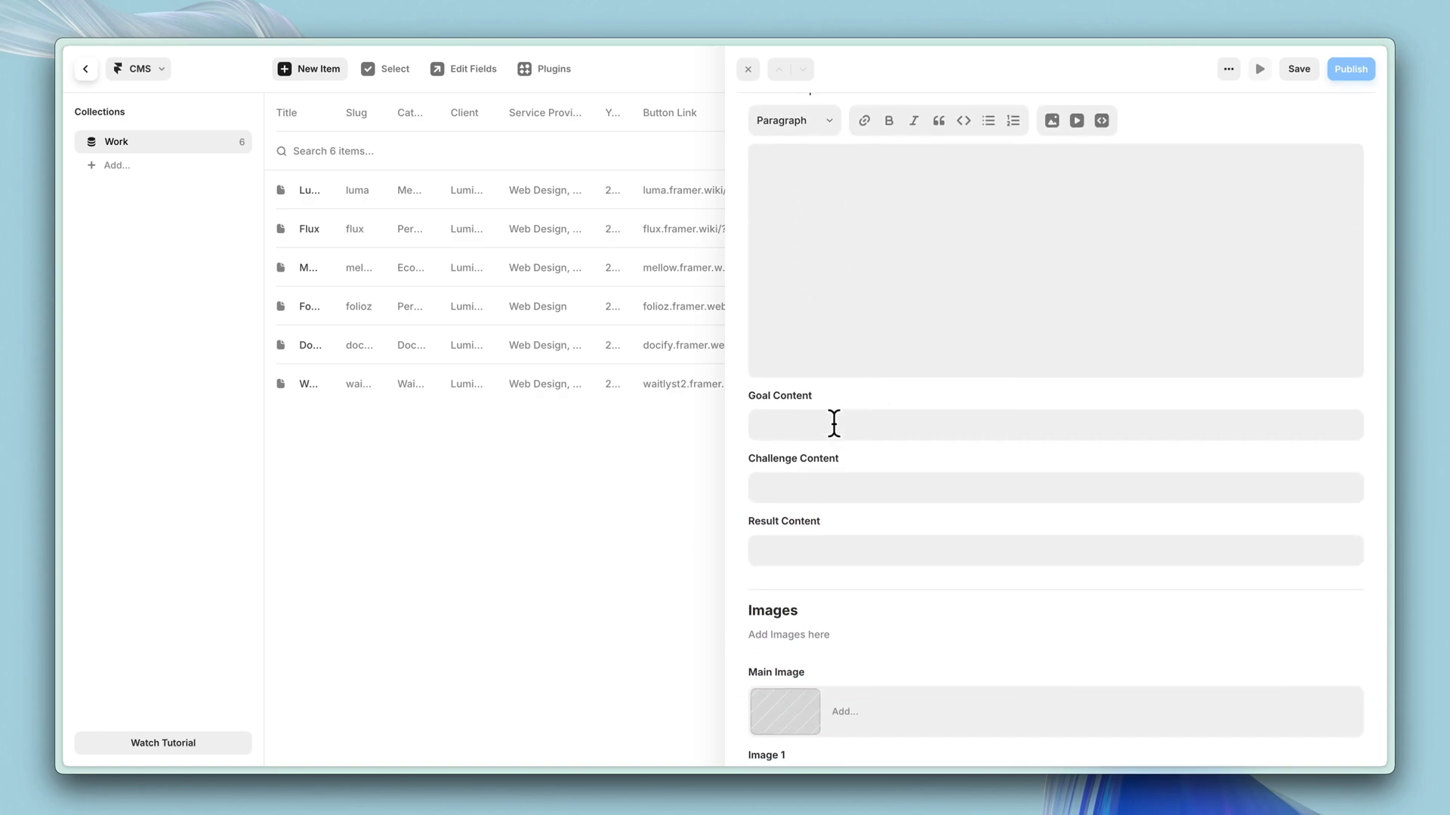
{"action": "scroll", "coordinate": [797, 537], "scroll_direction": "down", "scroll_amount": 9}
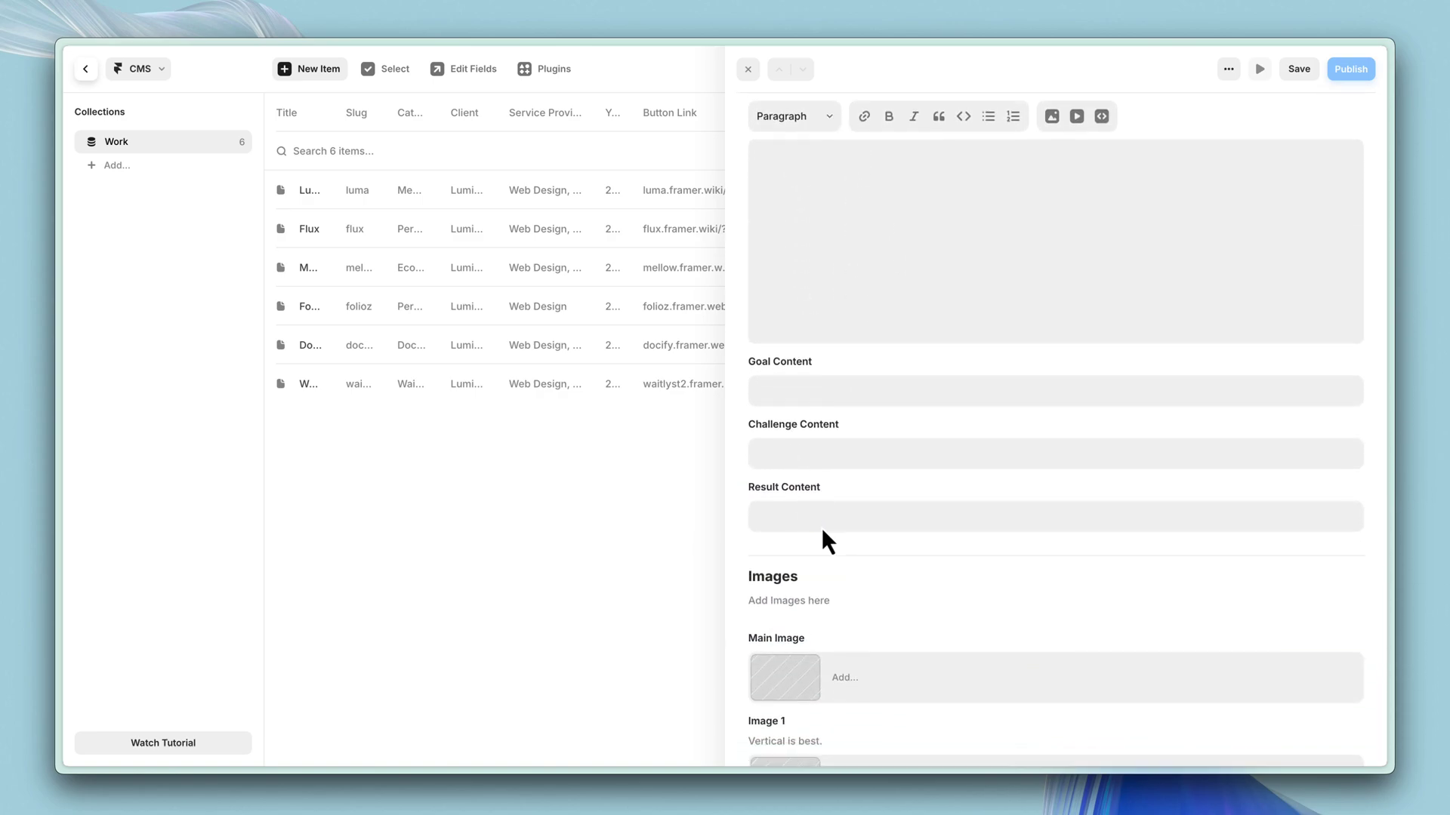
{"action": "scroll", "coordinate": [823, 521], "scroll_direction": "down", "scroll_amount": 3}
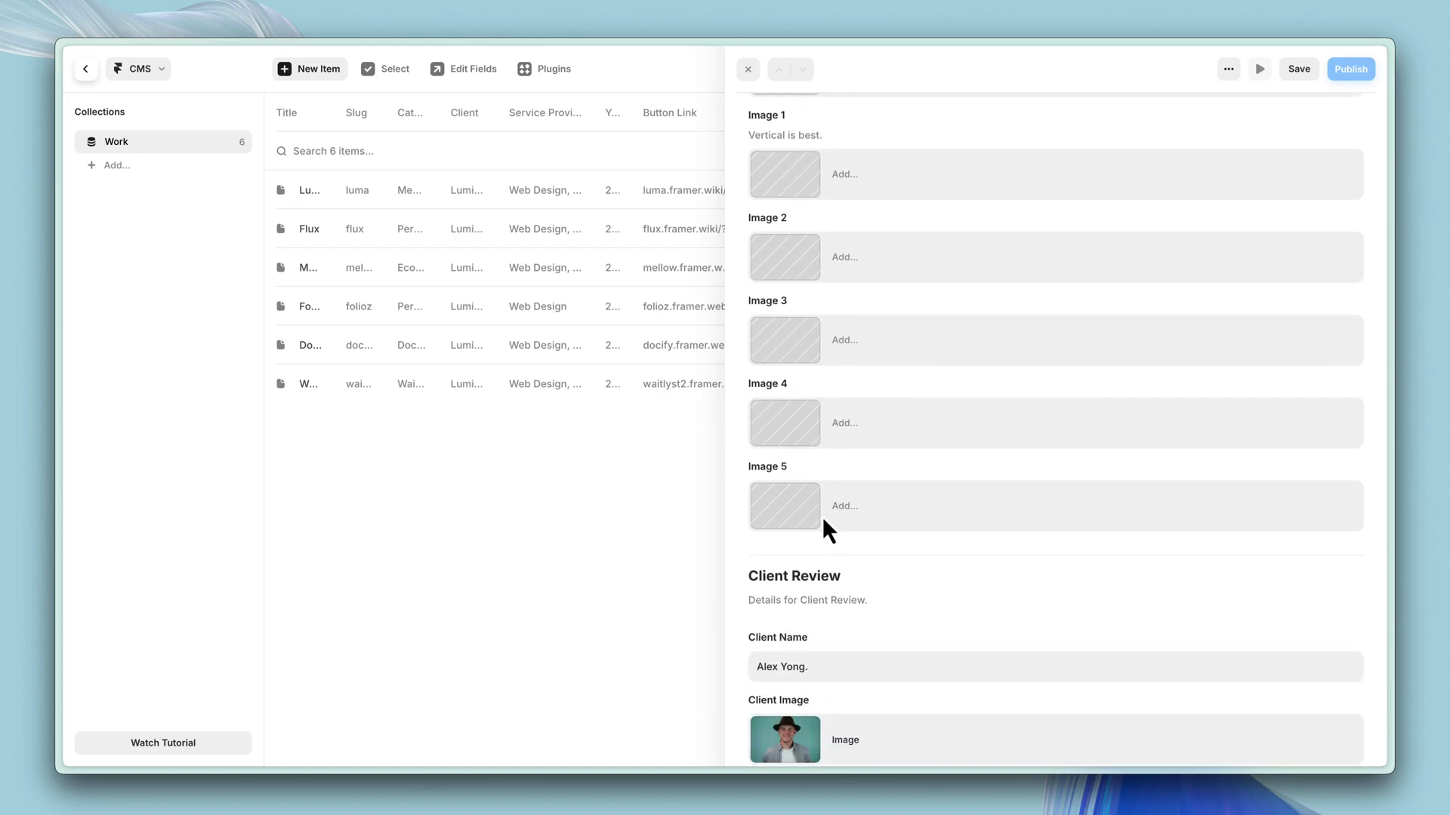
Review the Ripple item's filled-in description and content fields, its main image and images 1 to 5.
{"action": "scroll", "coordinate": [828, 524], "scroll_direction": "up", "scroll_amount": 9}
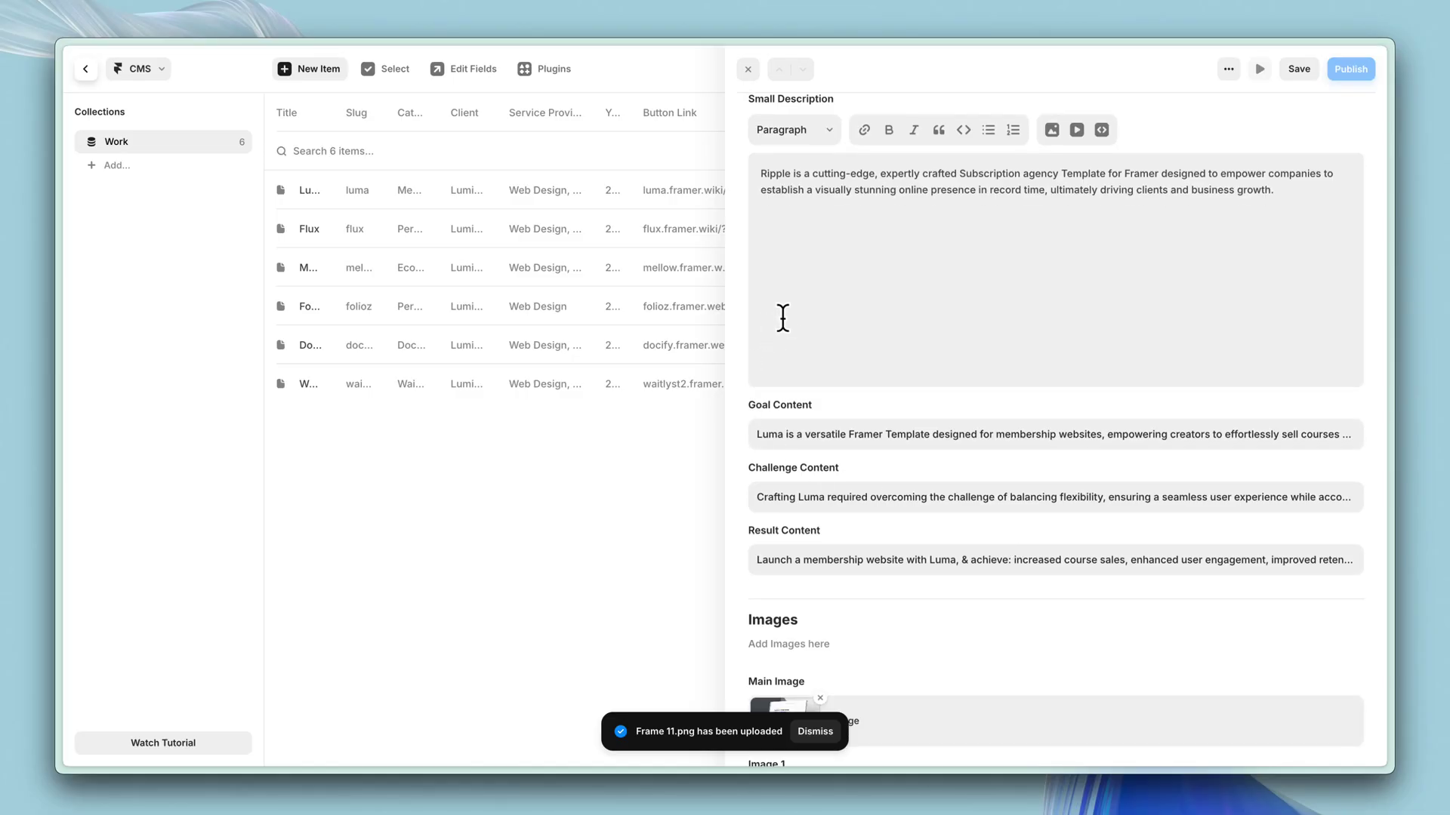
{"action": "scroll", "coordinate": [793, 316], "scroll_direction": "up", "scroll_amount": 1}
{"action": "scroll", "coordinate": [848, 324], "scroll_direction": "down", "scroll_amount": 12}
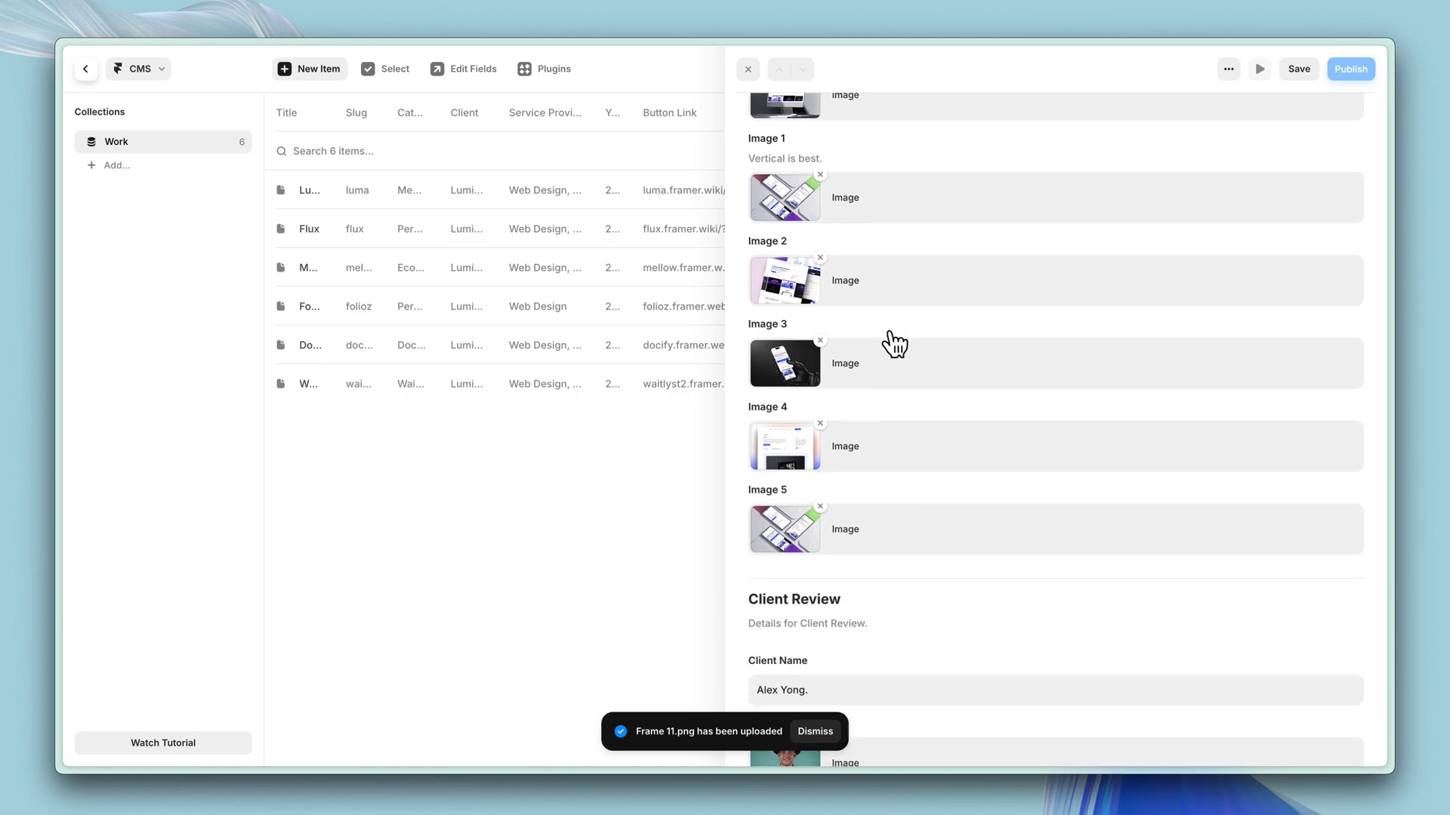
{"action": "scroll", "coordinate": [895, 343], "scroll_direction": "down", "scroll_amount": 5}
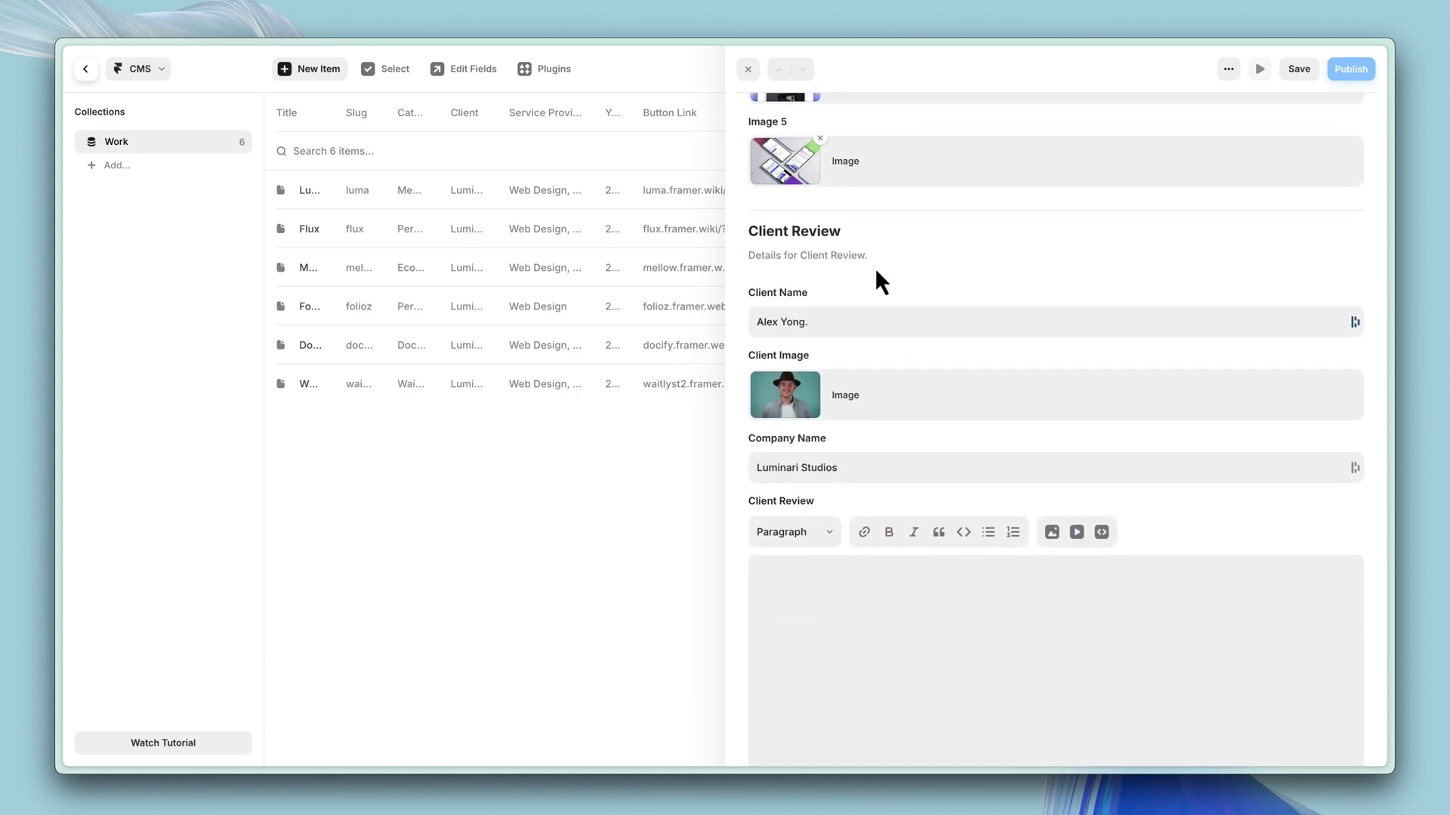
Fill in the client review section with the client's name and photo, company FramerIt and the Luma template review text, and save the item.
{"action": "scroll", "coordinate": [849, 298], "scroll_direction": "down", "scroll_amount": 1}
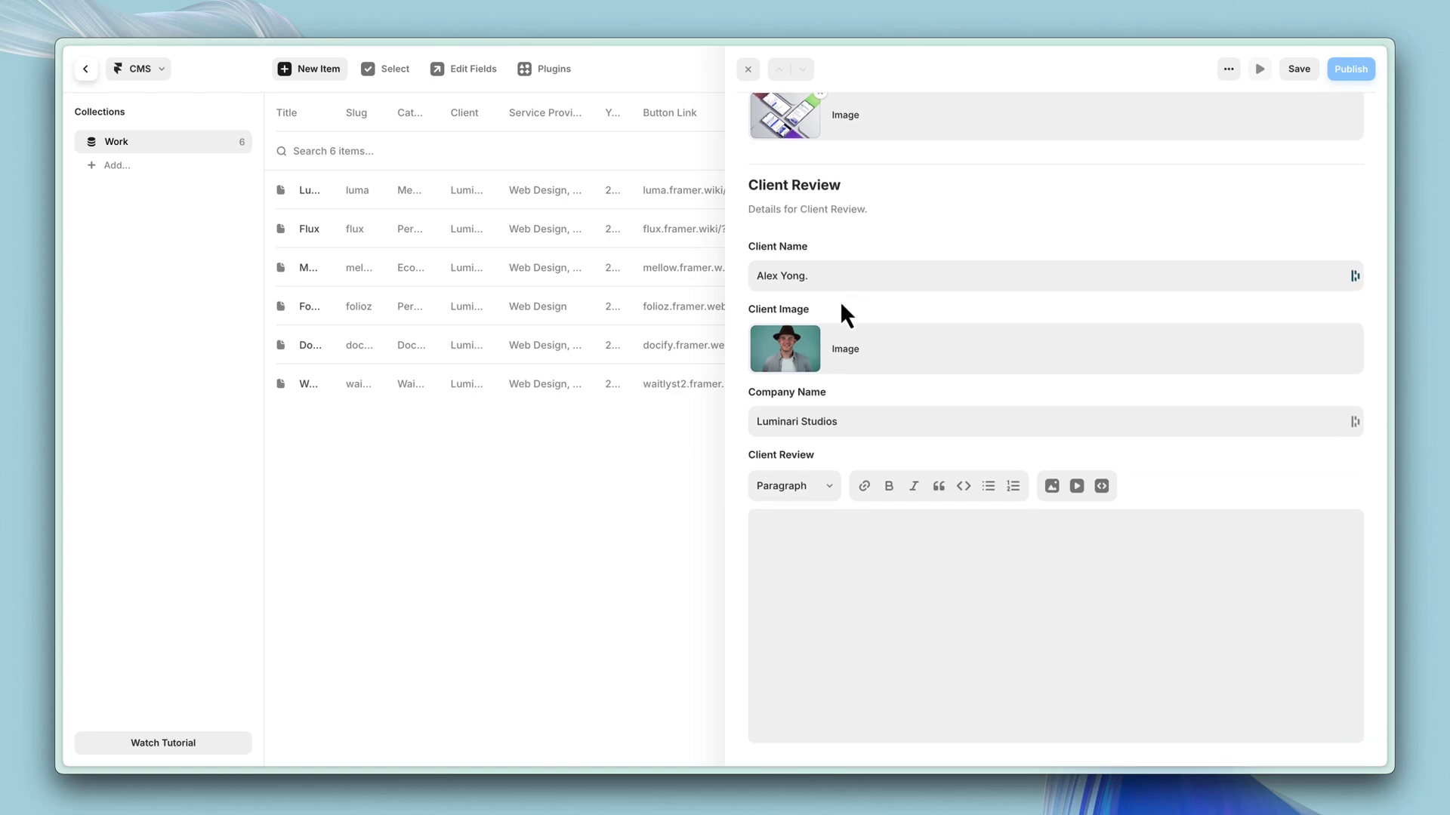
{"action": "left_click", "coordinate": [765, 277]}
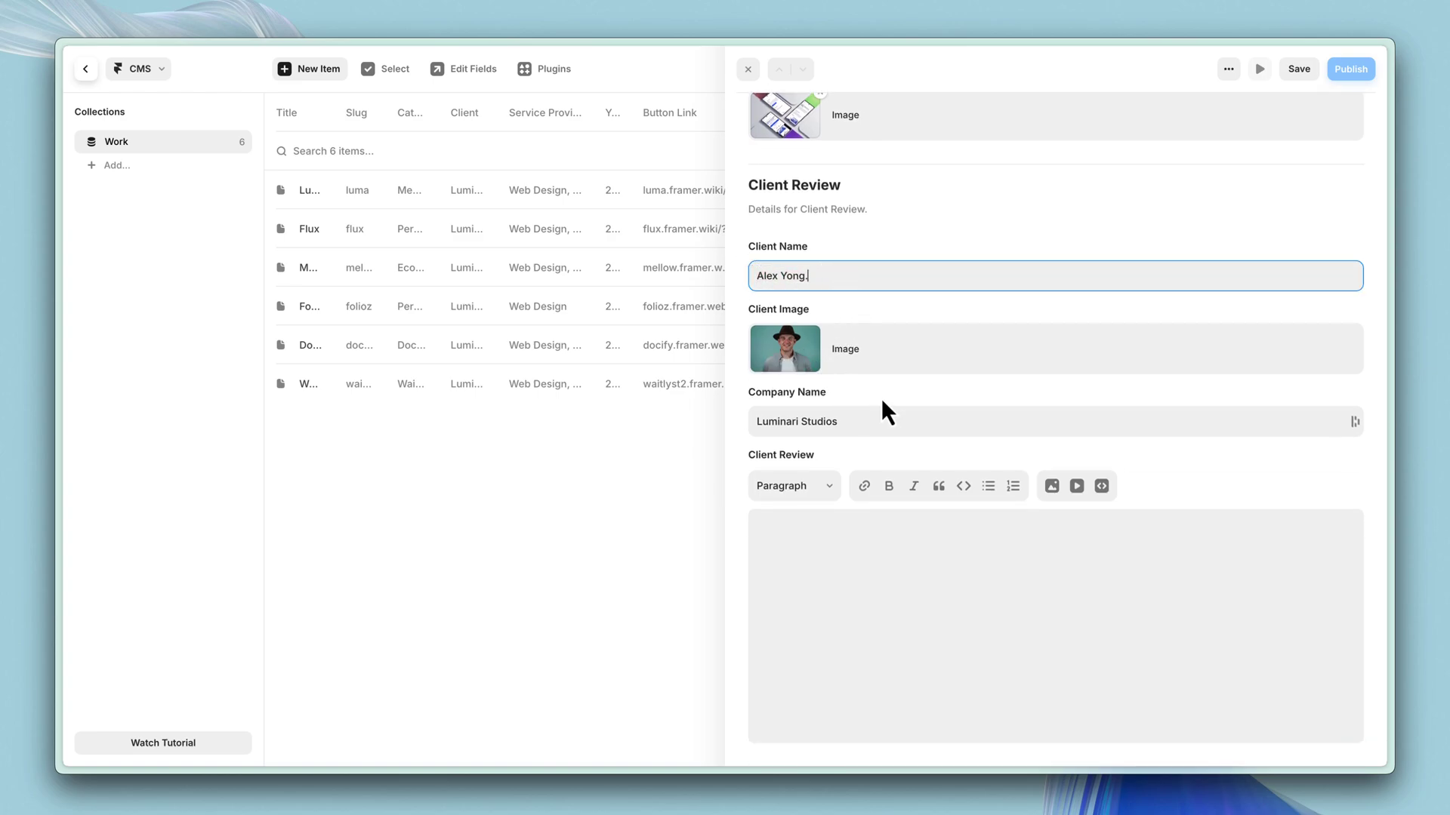
{"action": "left_click", "coordinate": [931, 578]}
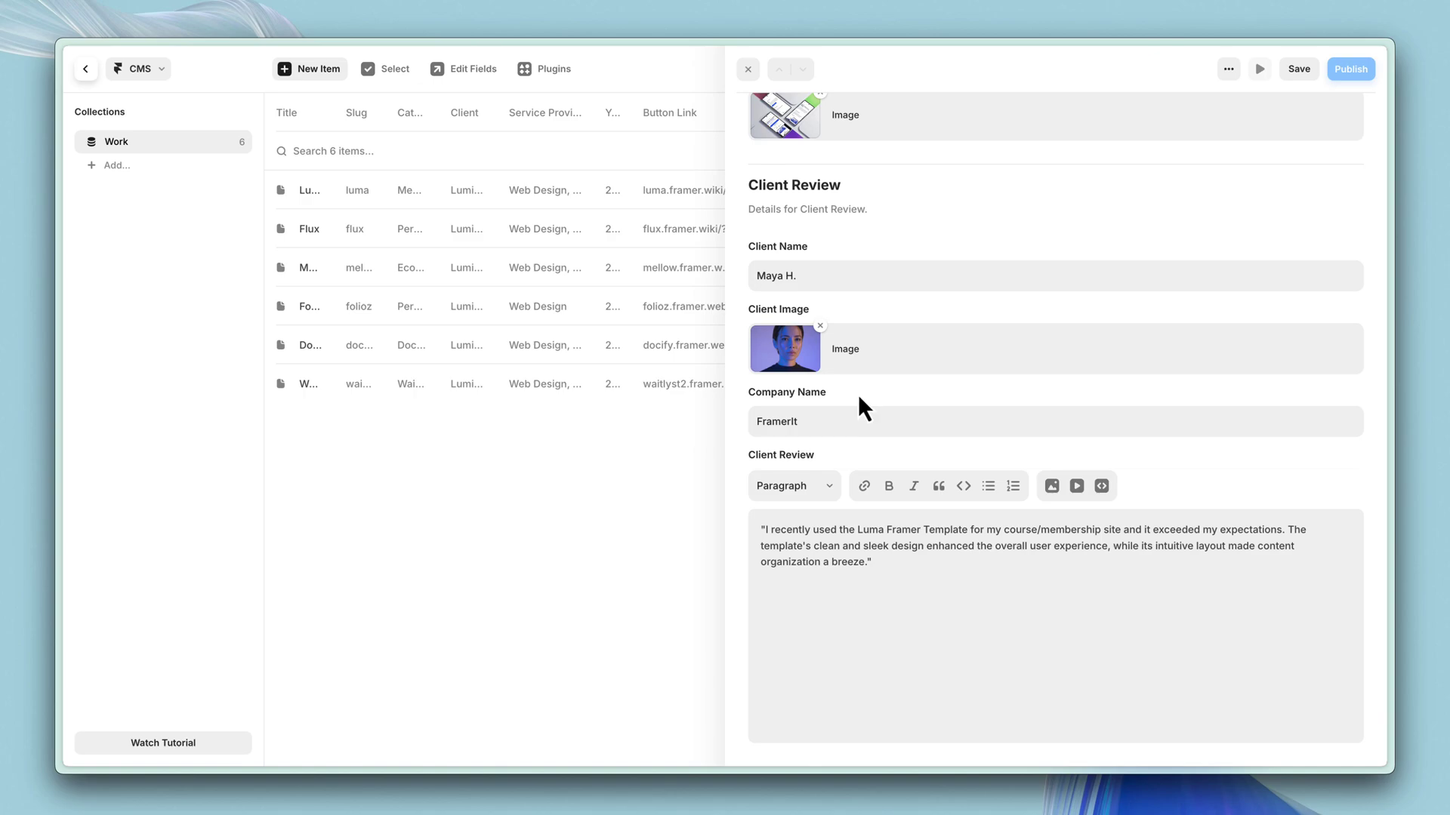
{"action": "left_click", "coordinate": [1299, 73]}
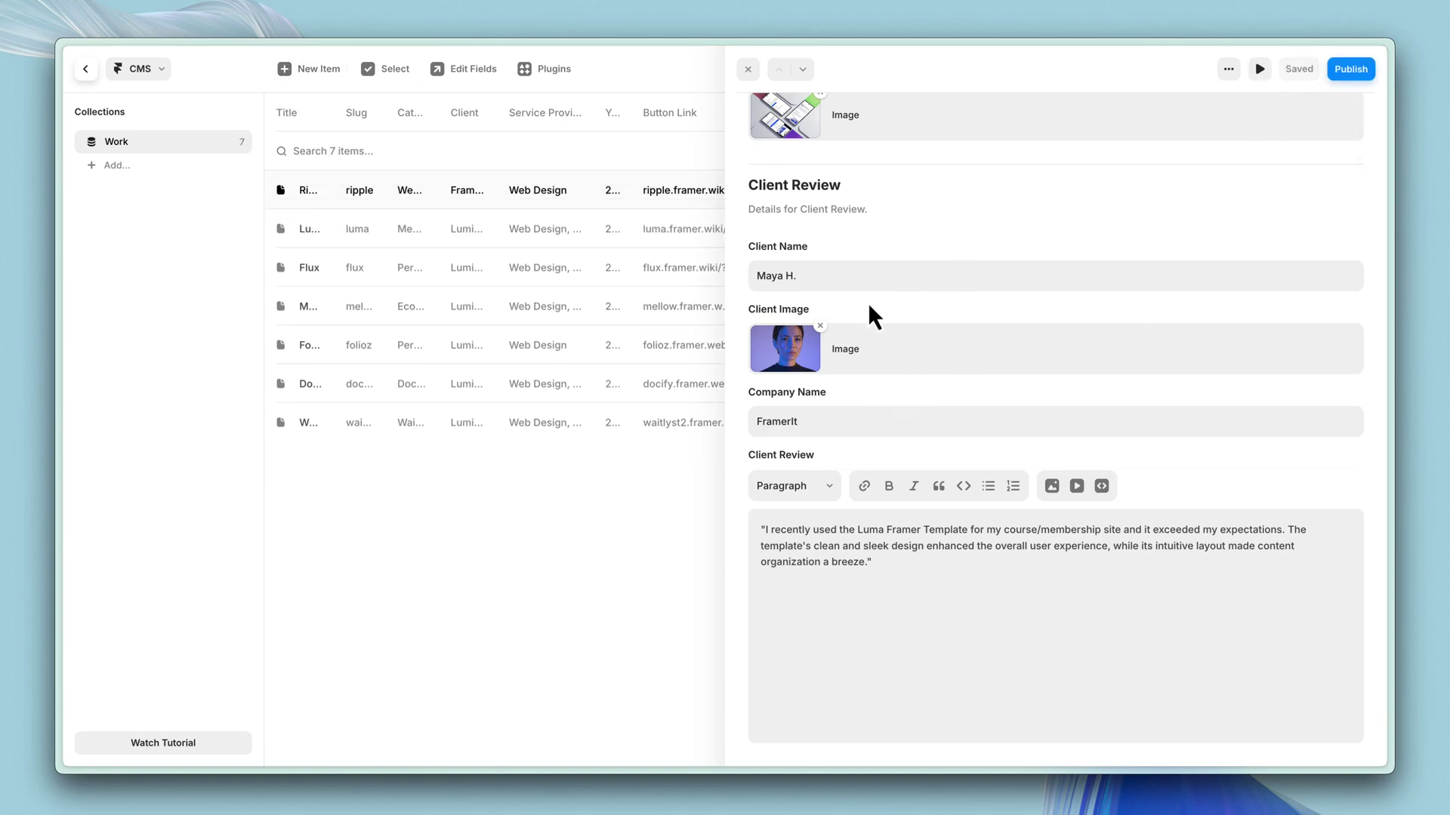
Preview the Ripple project page in a frame widened to about 1606, check its header and client review card, and return to the CMS item.
{"action": "left_click", "coordinate": [1260, 70]}
{"action": "left_click_drag", "start_coordinate": [1233, 401], "coordinate": [1353, 410]}
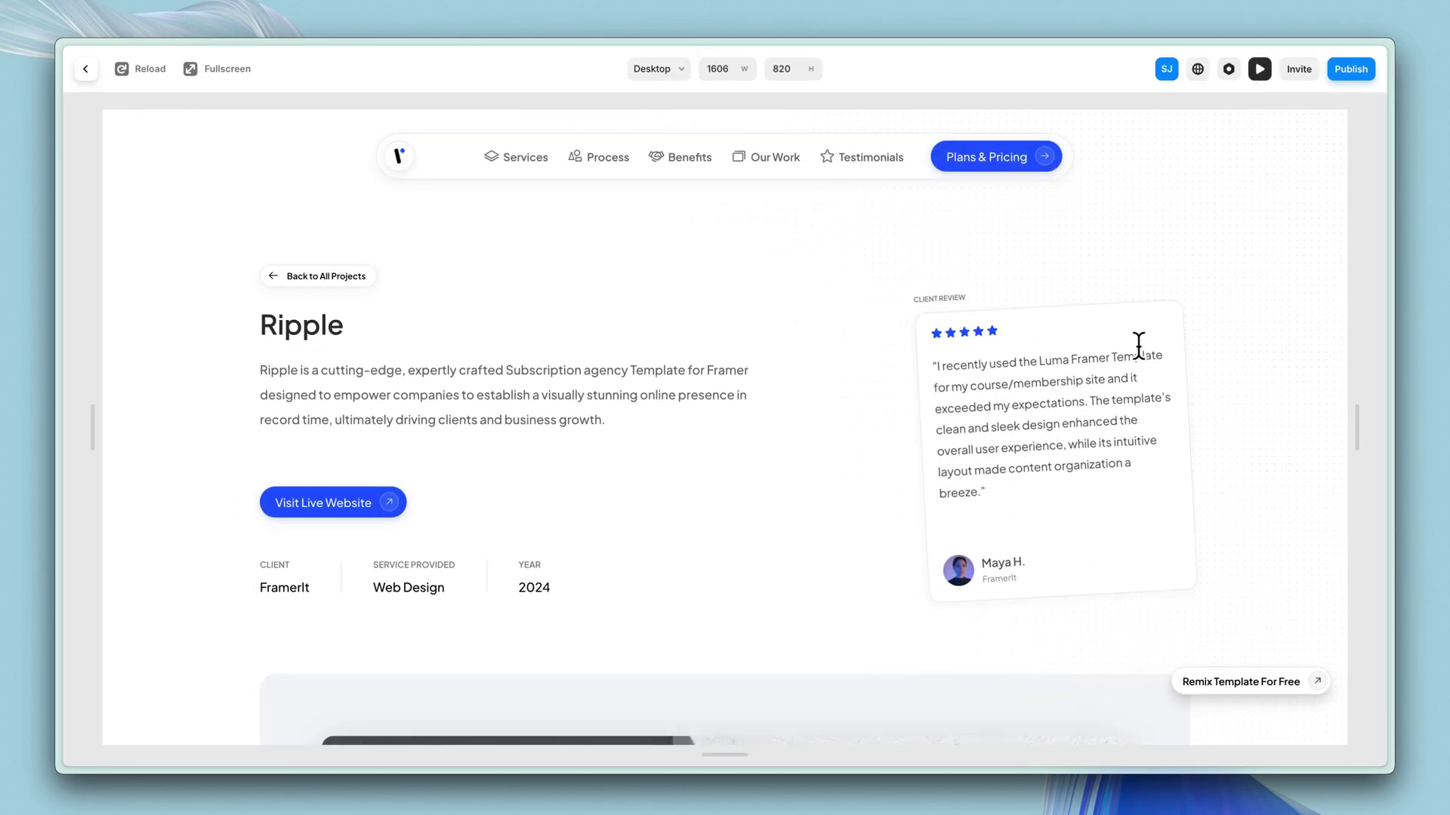
{"action": "scroll", "coordinate": [663, 350], "scroll_direction": "down", "scroll_amount": 1}
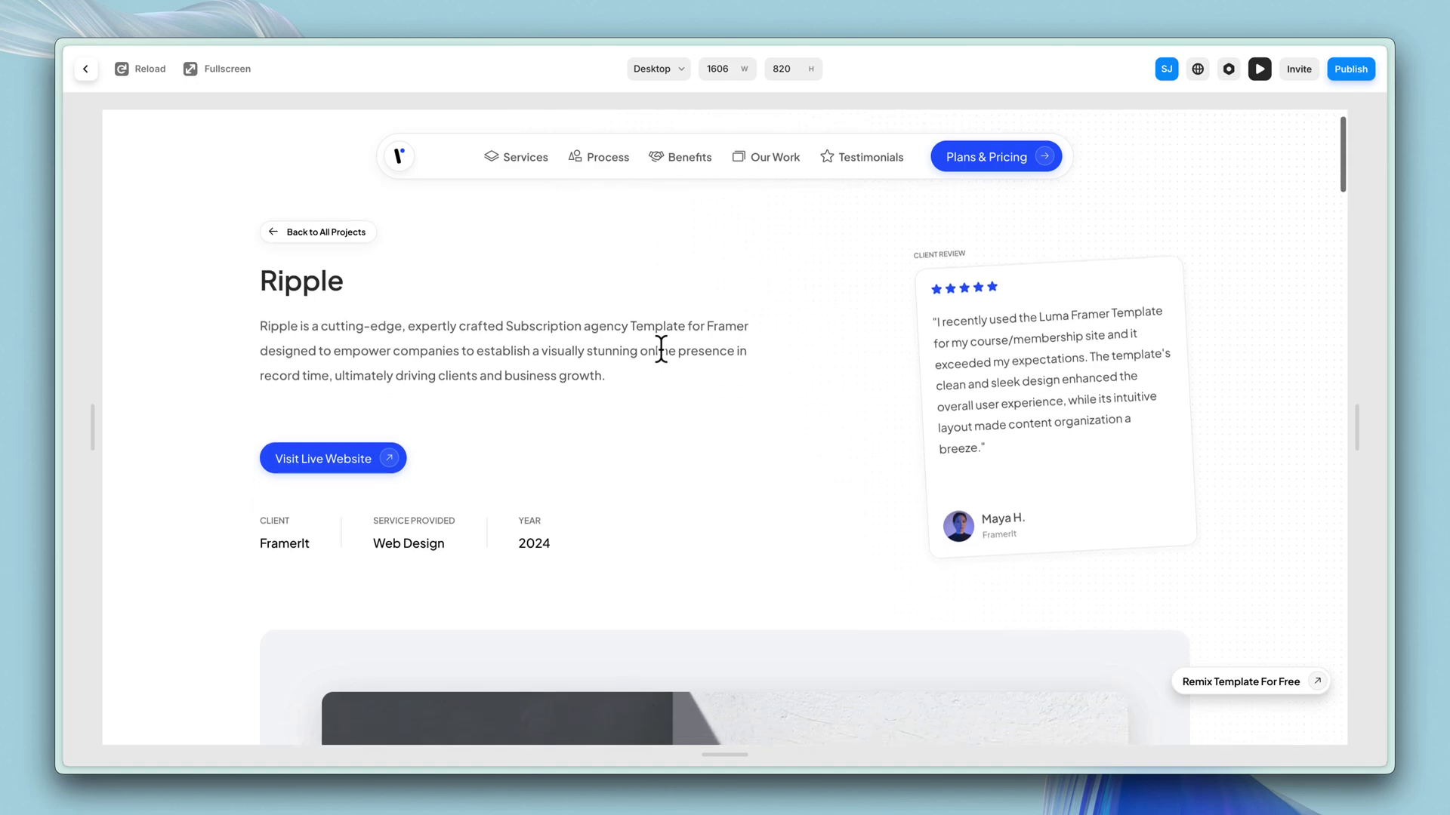
{"action": "scroll", "coordinate": [840, 359], "scroll_direction": "up", "scroll_amount": 1}
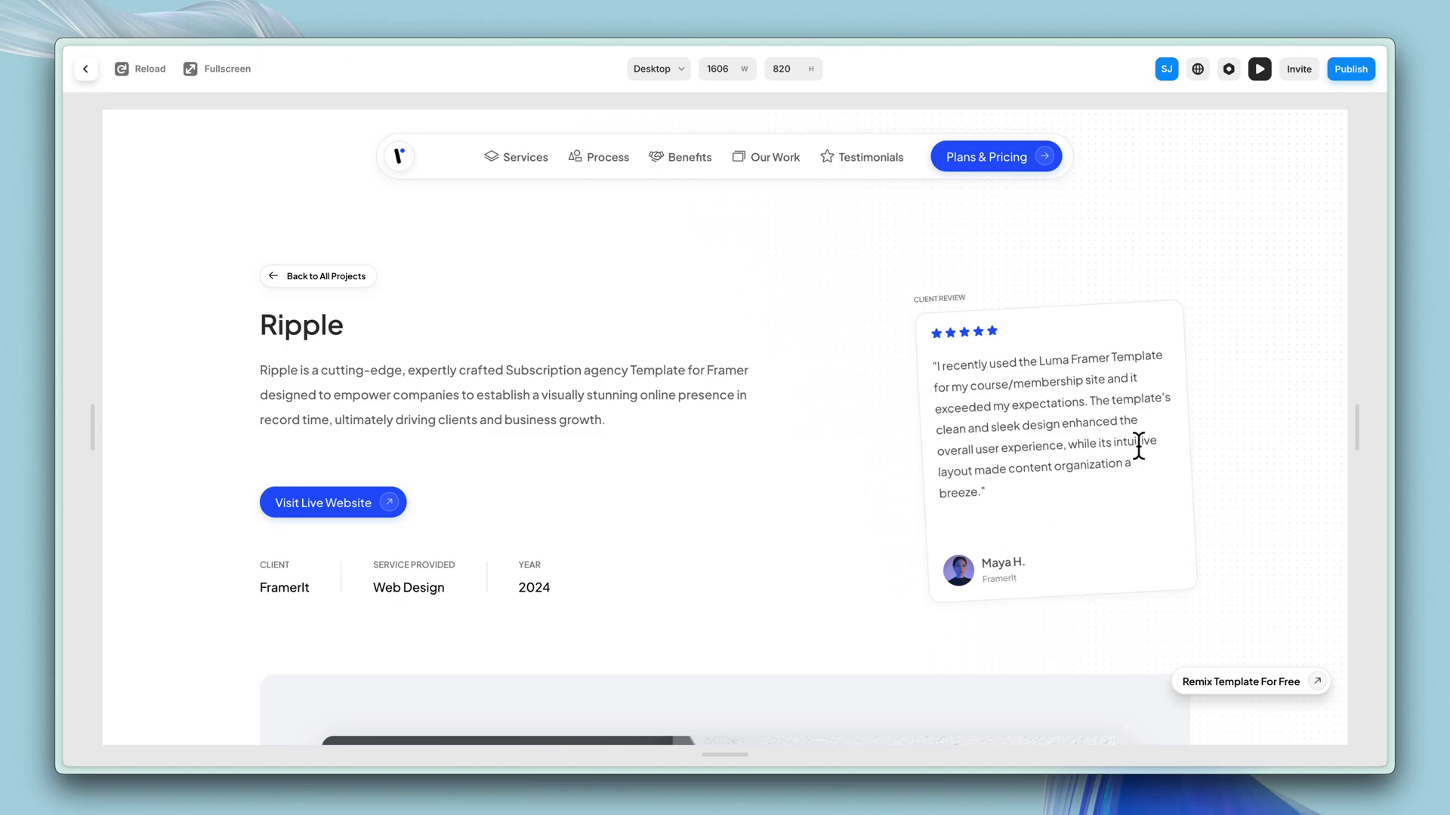
{"action": "scroll", "coordinate": [1034, 442], "scroll_direction": "down", "scroll_amount": 3}
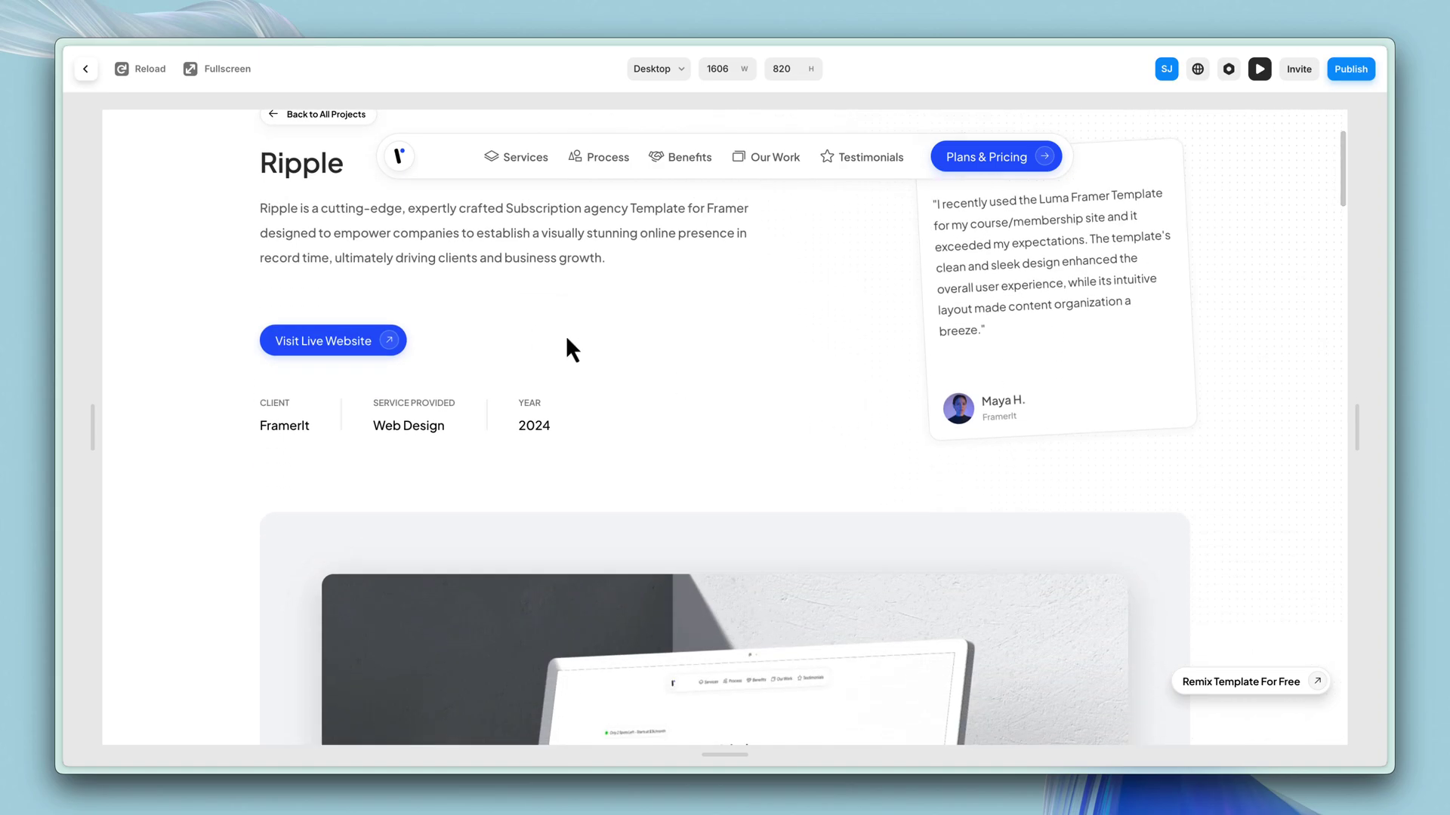
{"action": "scroll", "coordinate": [982, 452], "scroll_direction": "up", "scroll_amount": 2}
{"action": "left_click", "coordinate": [84, 70]}
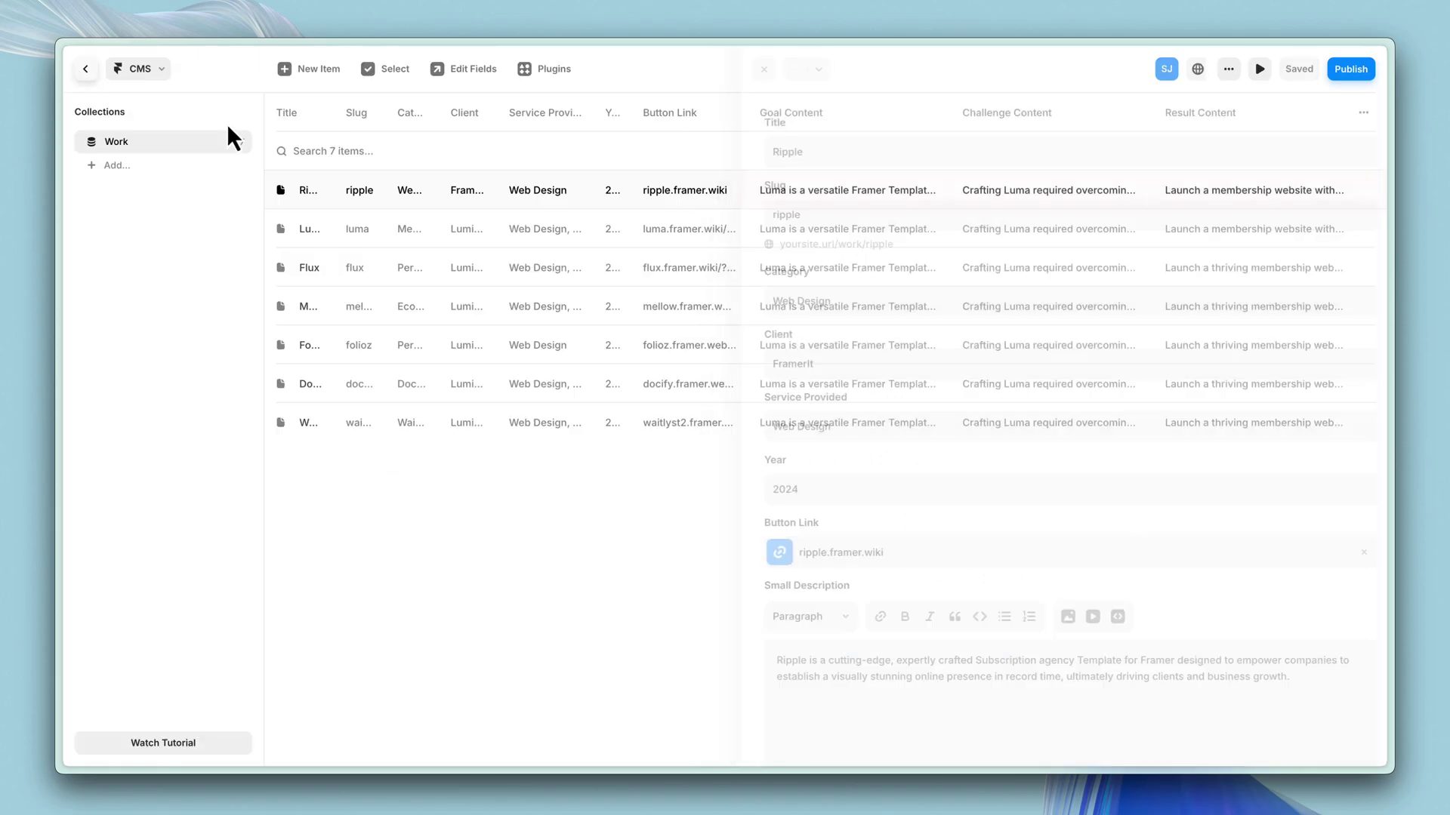
Remove the trailing blank lines from the Ripple item's client review and small description, and save the item.
{"action": "scroll", "coordinate": [980, 501], "scroll_direction": "down", "scroll_amount": 10}
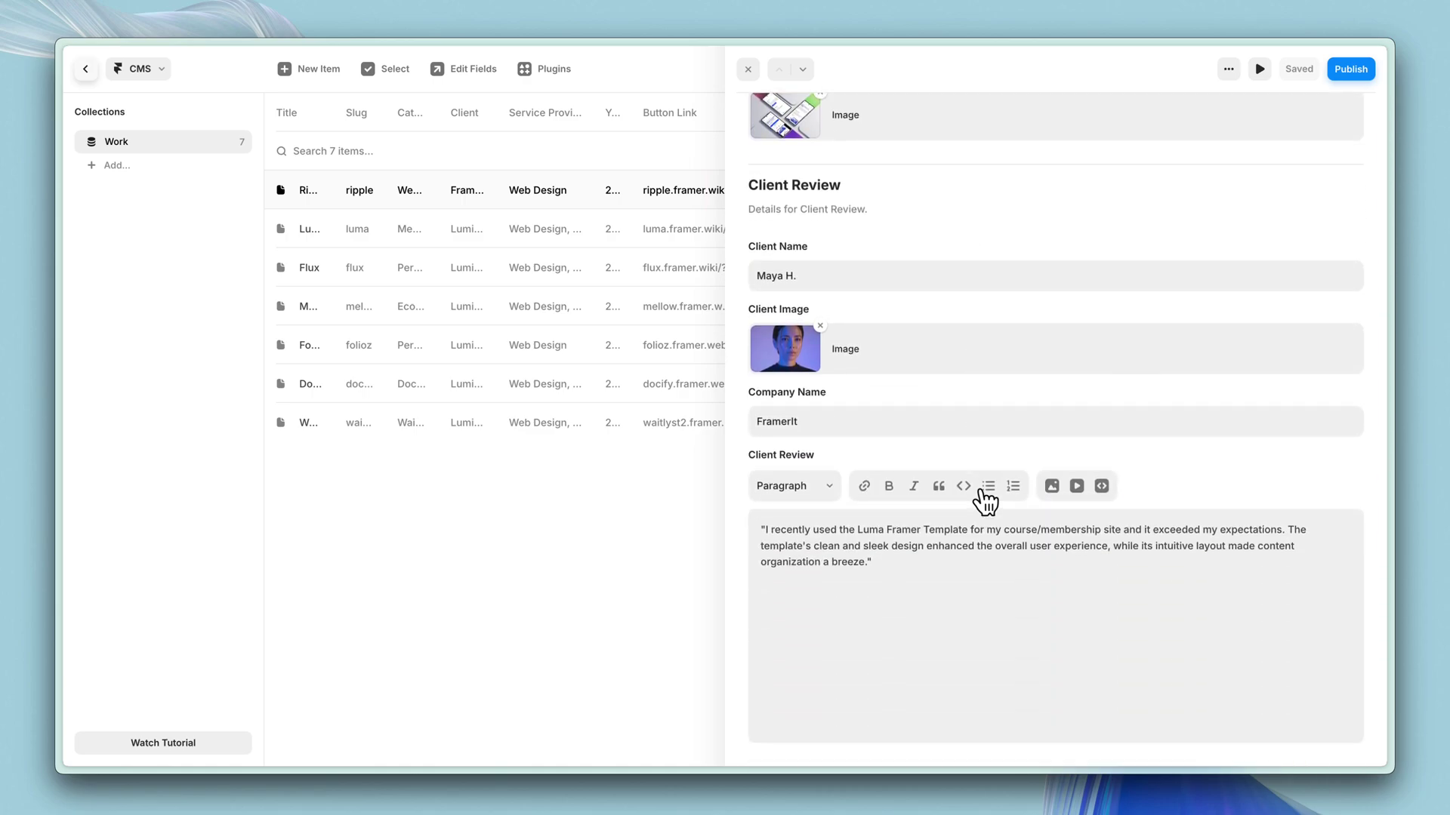
{"action": "left_click", "coordinate": [855, 604]}
{"action": "scroll", "coordinate": [826, 596], "scroll_direction": "up", "scroll_amount": 10}
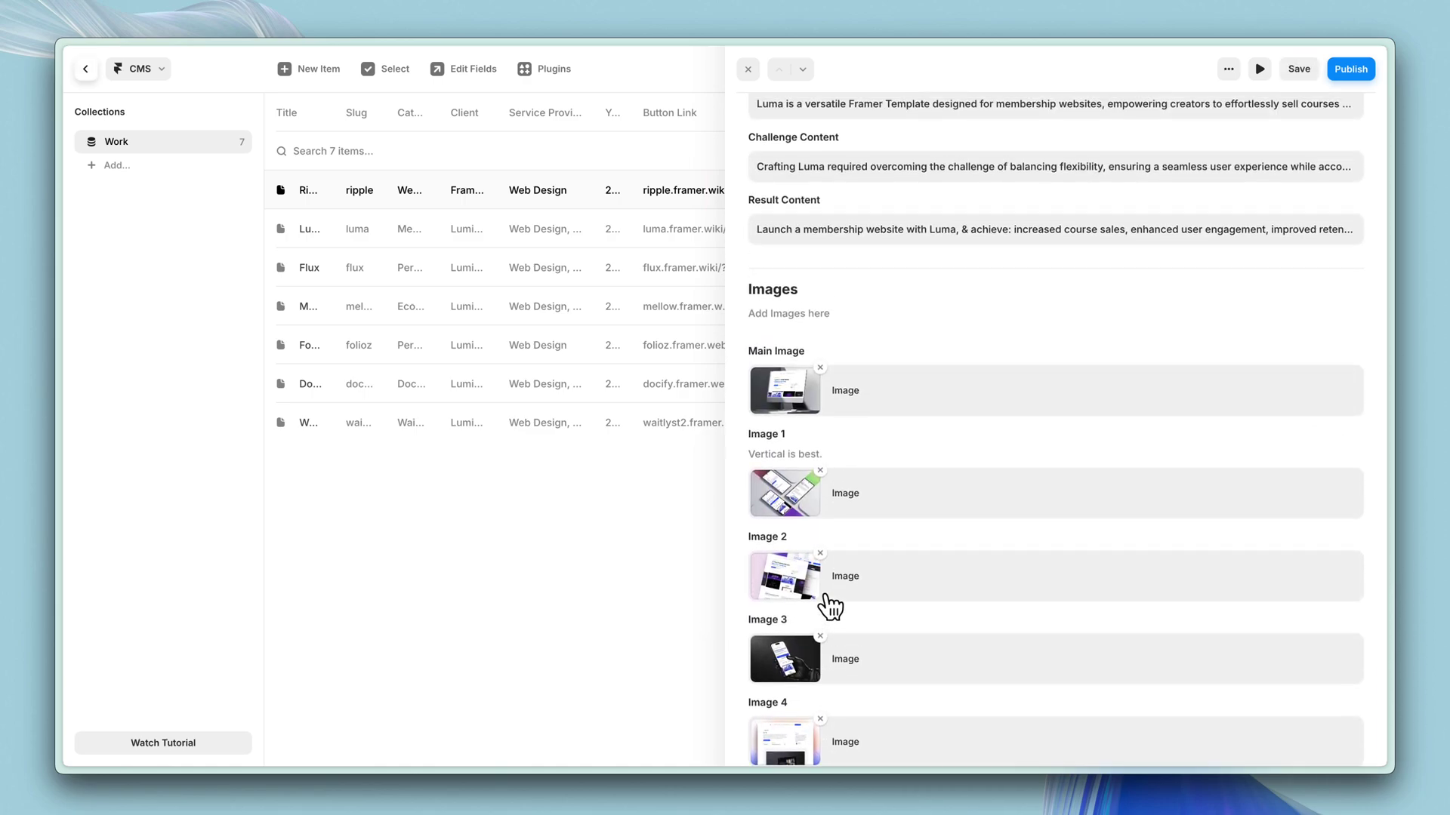
{"action": "scroll", "coordinate": [830, 604], "scroll_direction": "up", "scroll_amount": 5}
{"action": "left_click", "coordinate": [831, 265]}
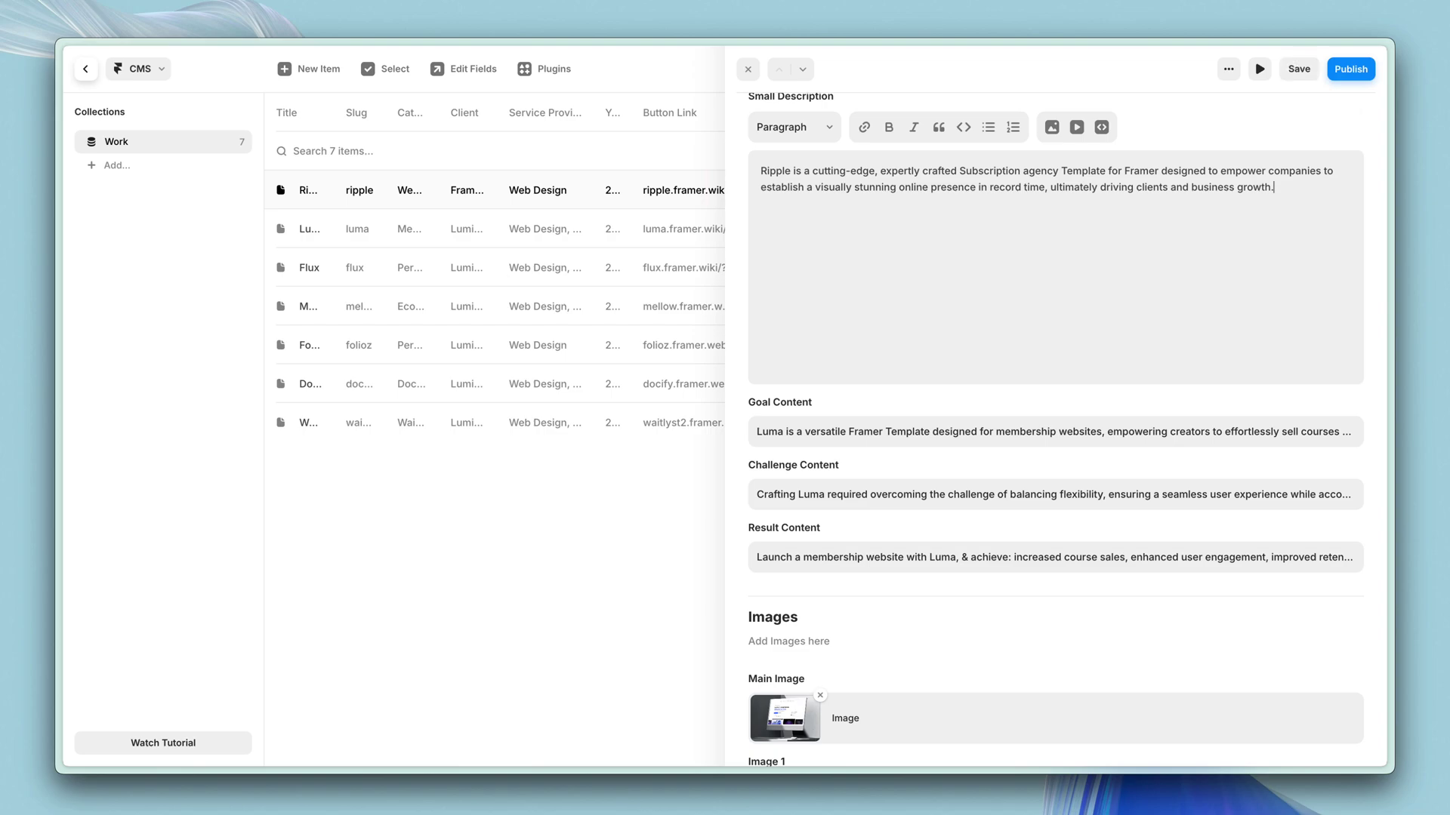
{"action": "left_click", "coordinate": [1299, 68]}
Preview the Ripple project page in a frame widened to about 1658 and examine its header, goal, challenge and results text, and images.
{"action": "left_click", "coordinate": [1260, 68]}
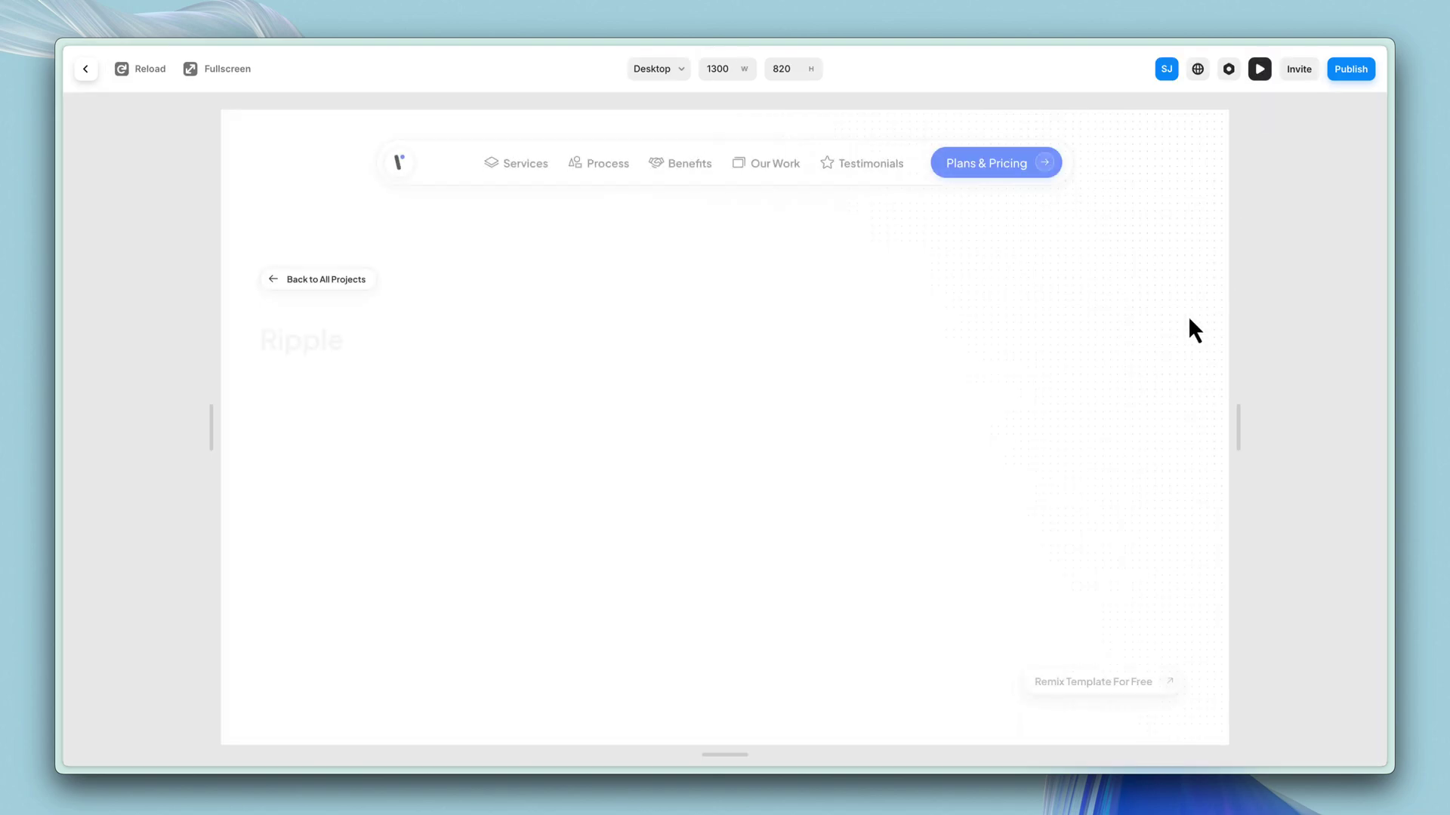
{"action": "left_click_drag", "start_coordinate": [1238, 426], "coordinate": [1382, 419]}
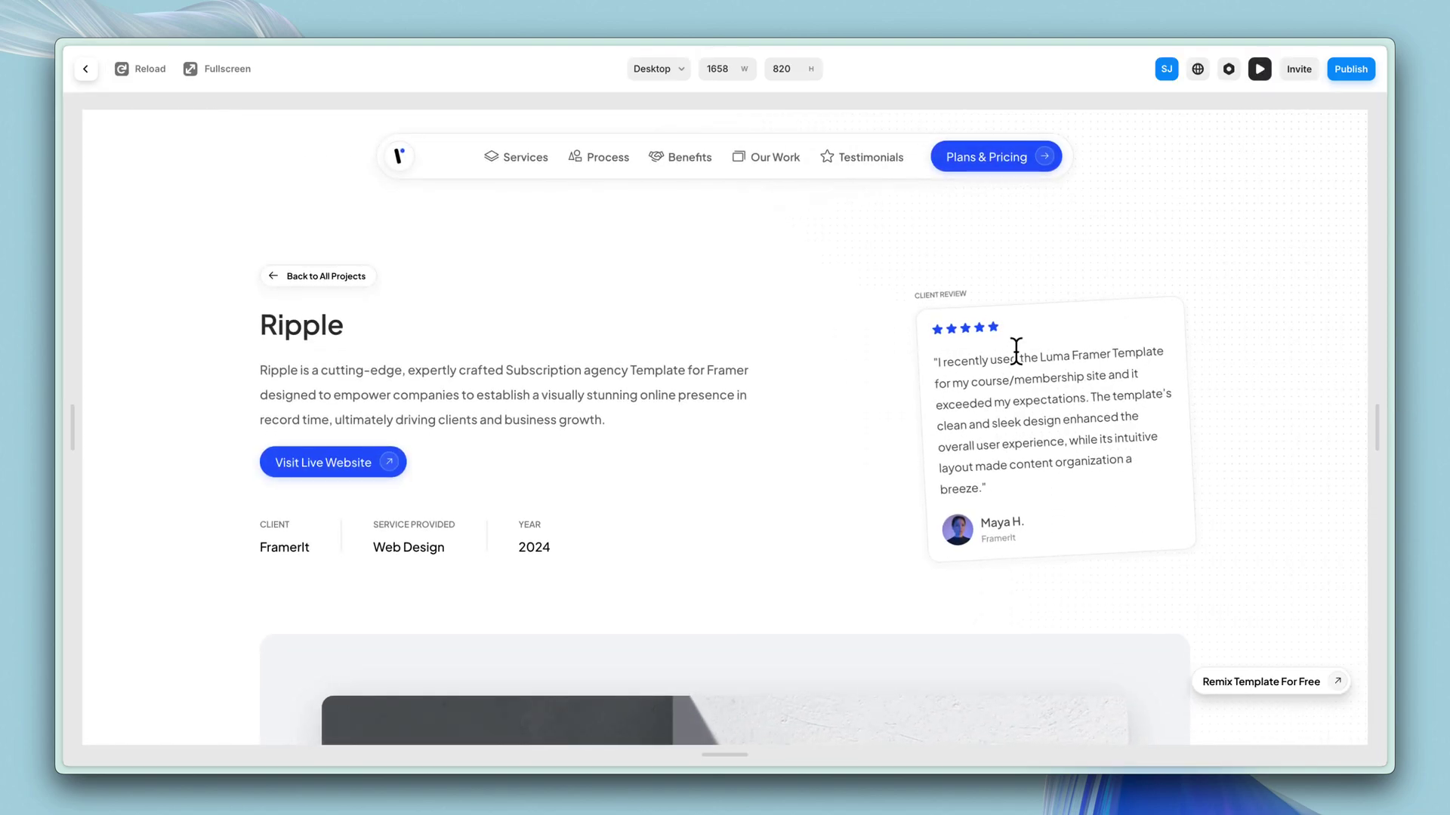
{"action": "scroll", "coordinate": [1032, 351], "scroll_direction": "down", "scroll_amount": 1}
{"action": "scroll", "coordinate": [1033, 352], "scroll_direction": "down", "scroll_amount": 10}
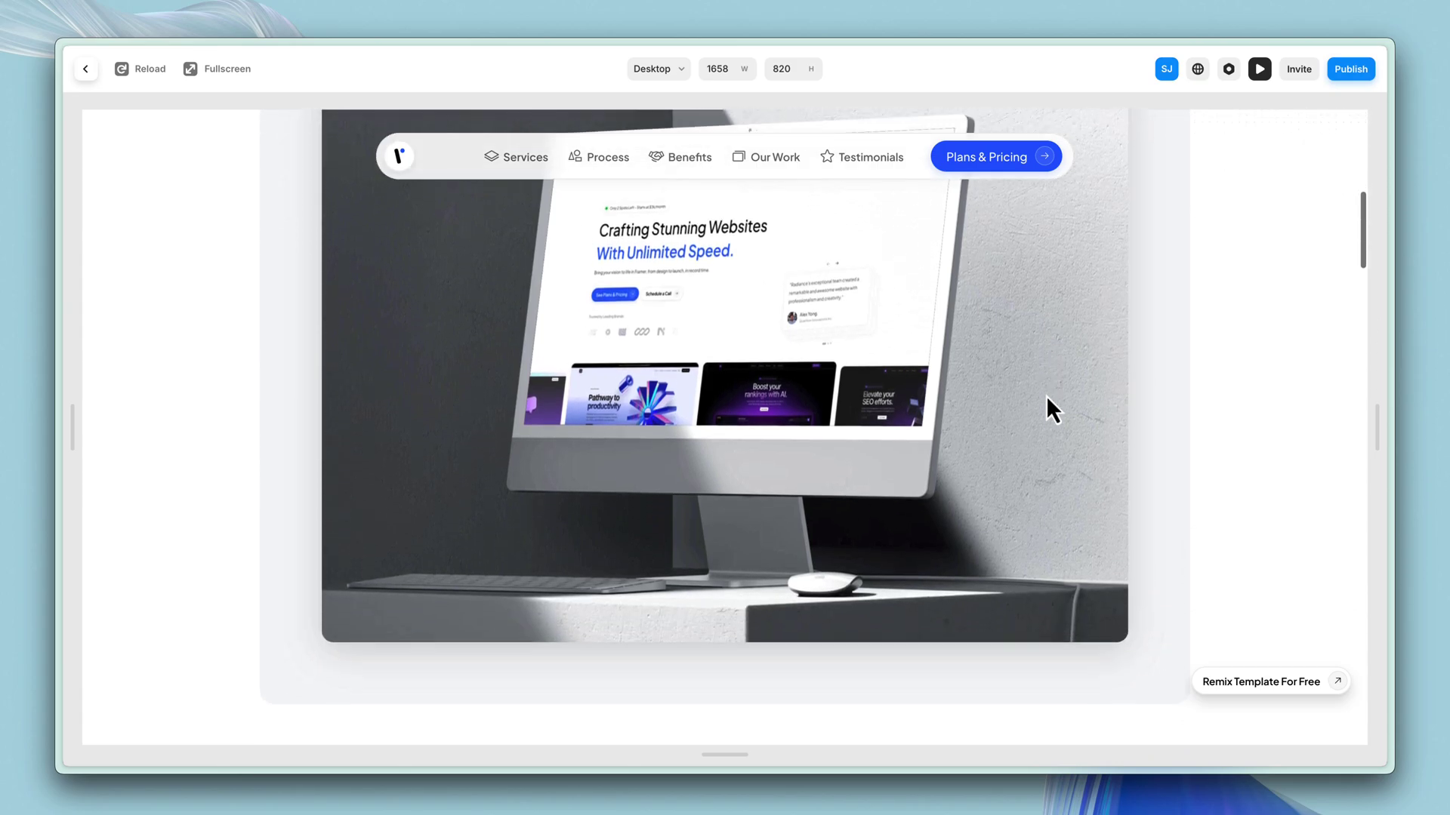
{"action": "scroll", "coordinate": [1049, 400], "scroll_direction": "down", "scroll_amount": 3}
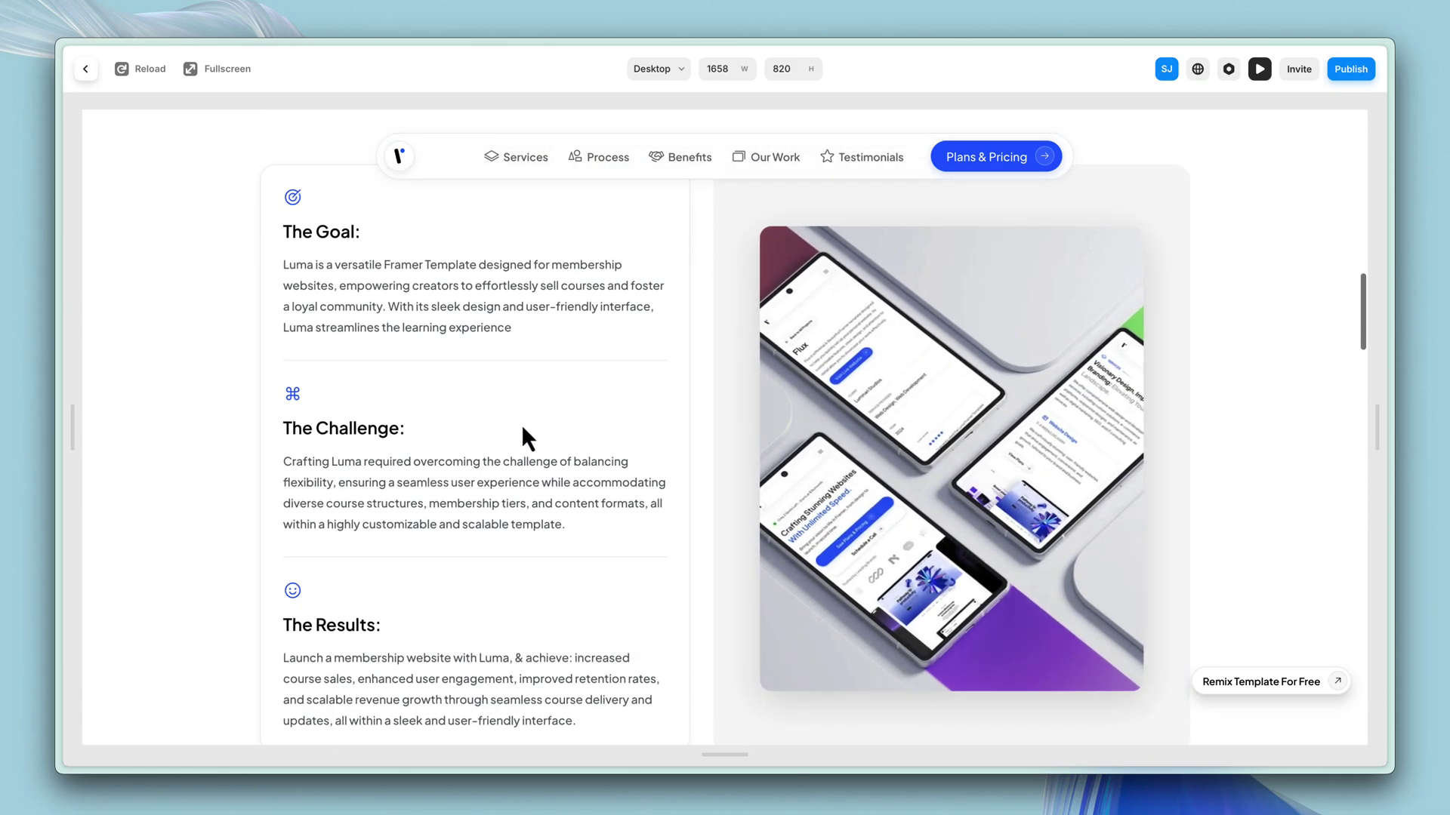
{"action": "scroll", "coordinate": [953, 431], "scroll_direction": "down", "scroll_amount": 1}
{"action": "scroll", "coordinate": [1069, 424], "scroll_direction": "down", "scroll_amount": 8}
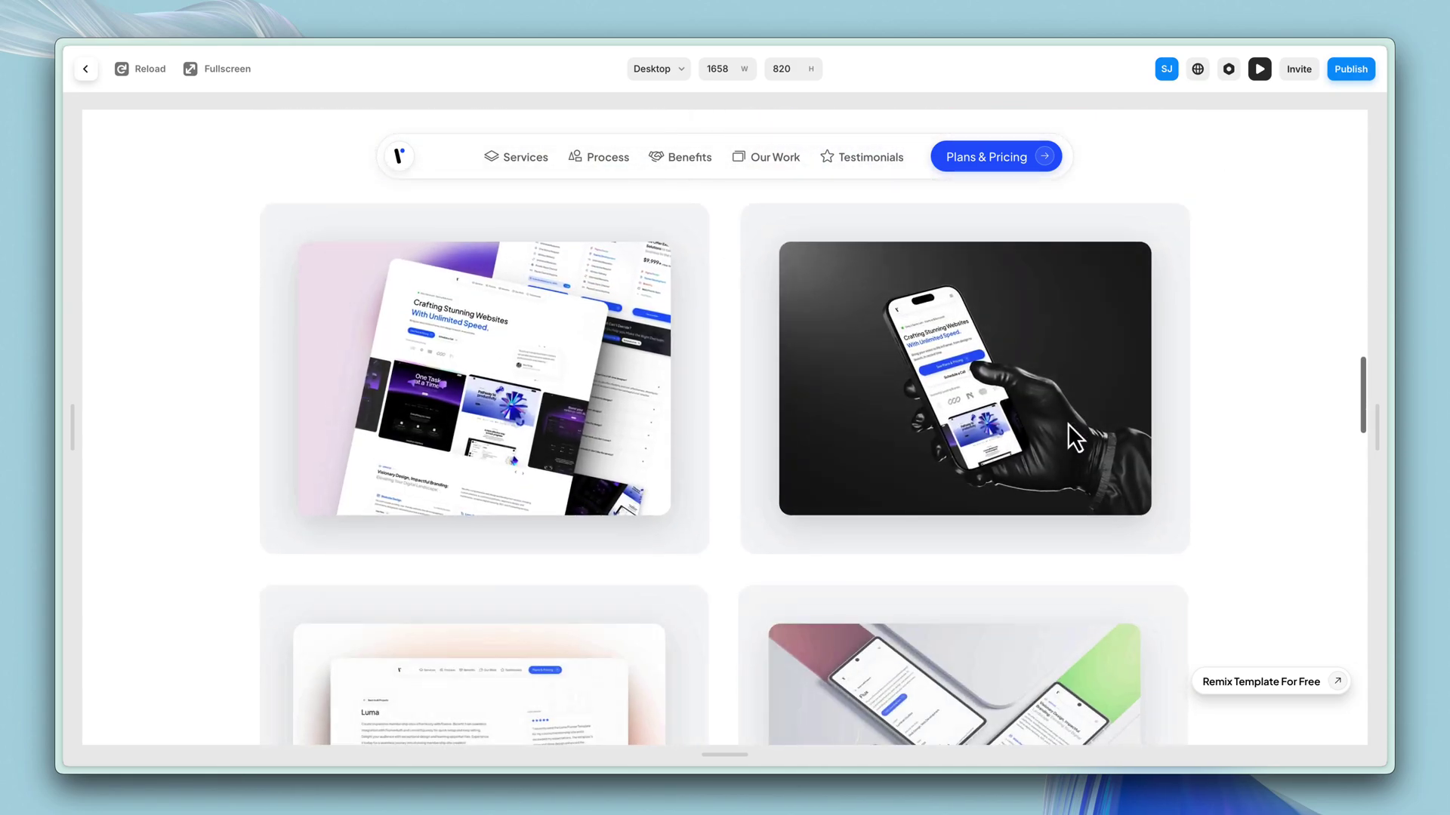
{"action": "scroll", "coordinate": [1068, 426], "scroll_direction": "down", "scroll_amount": 4}
{"action": "scroll", "coordinate": [1066, 424], "scroll_direction": "up", "scroll_amount": 7}
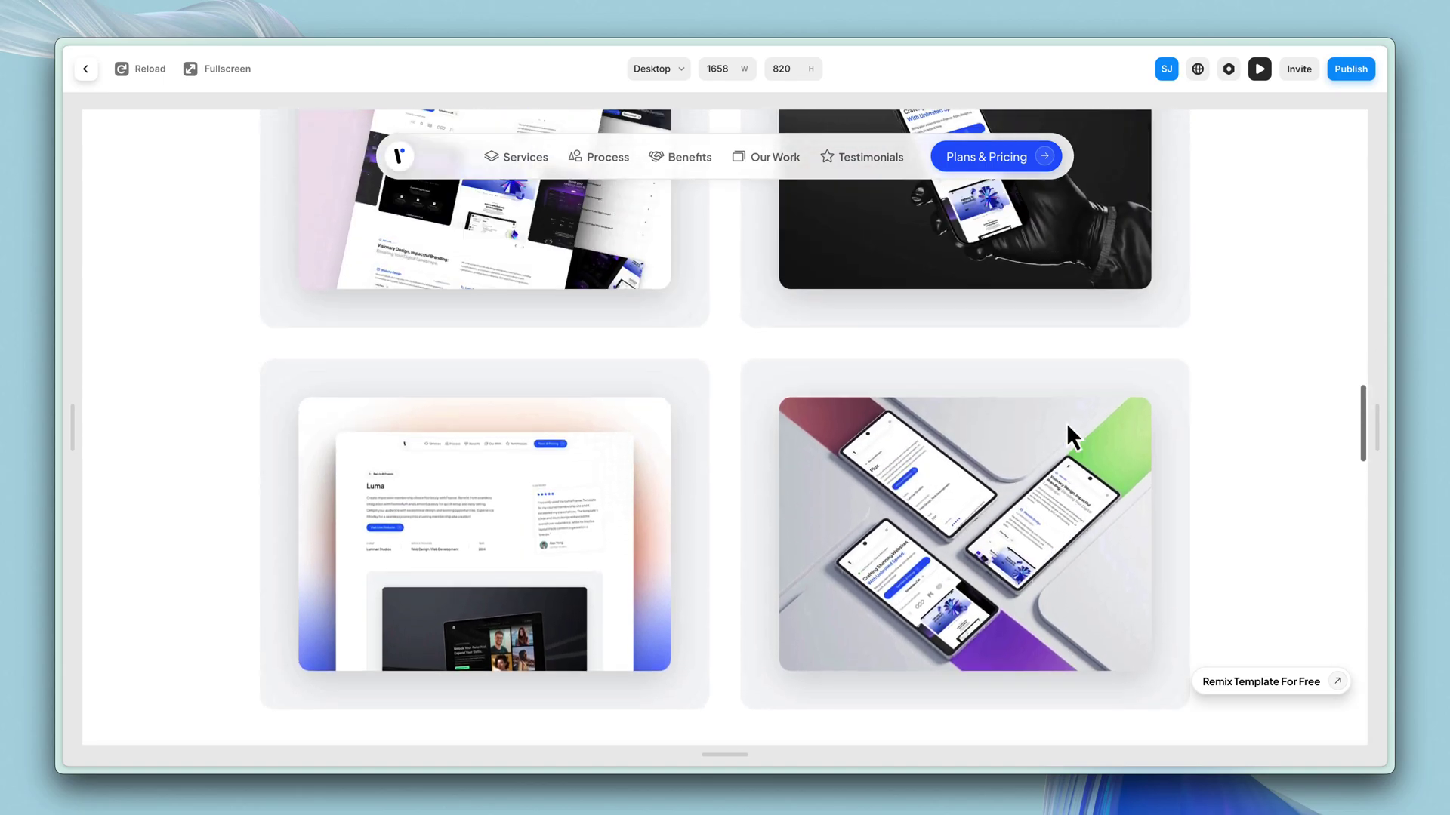
Leave the Ripple project preview and open the contact page to examine its desktop and tablet layouts.
{"action": "left_click", "coordinate": [814, 405]}
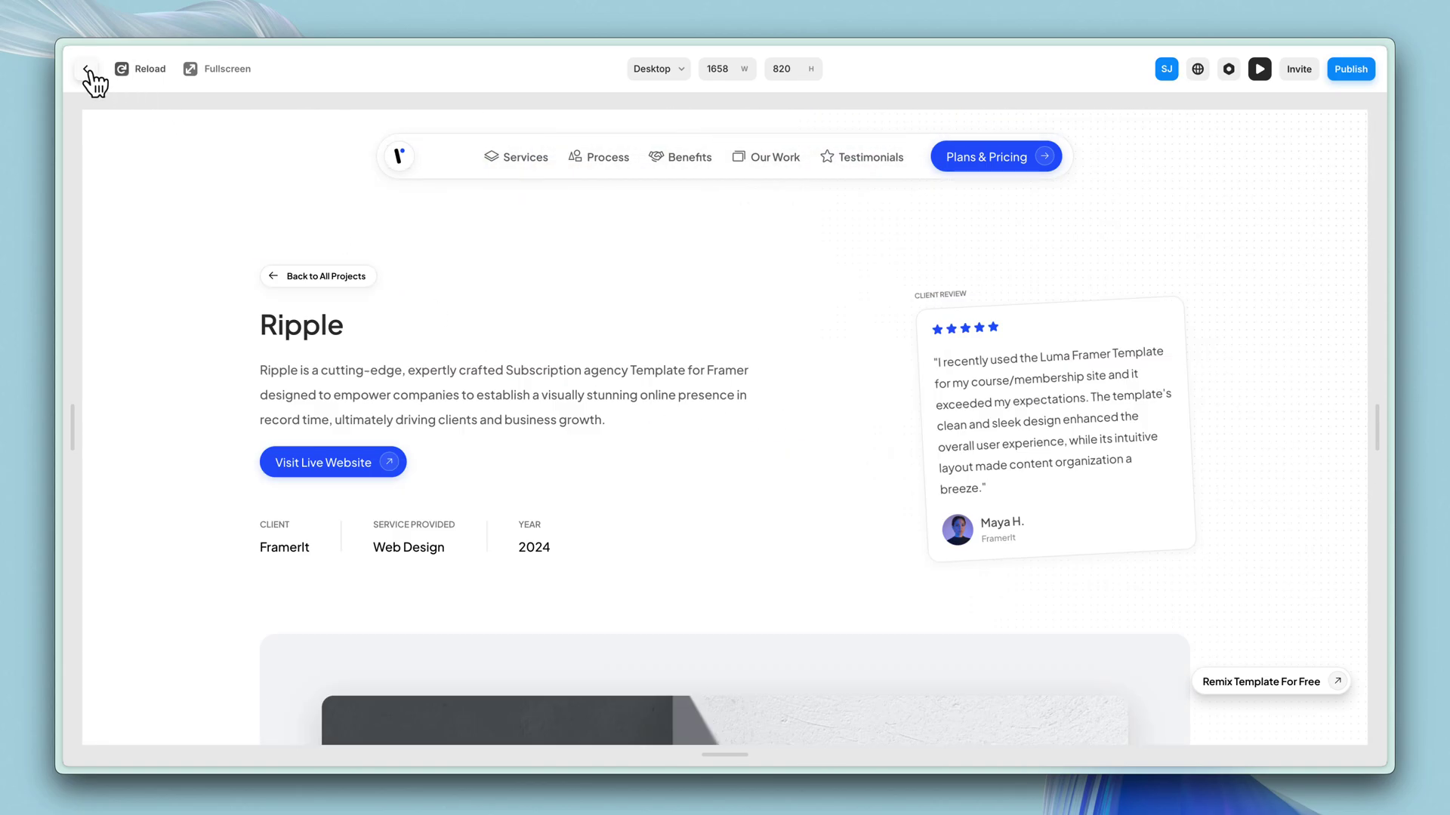
{"action": "scroll", "coordinate": [524, 323], "scroll_direction": "down", "scroll_amount": 4}
{"action": "scroll", "coordinate": [523, 323], "scroll_direction": "down", "scroll_amount": 5}
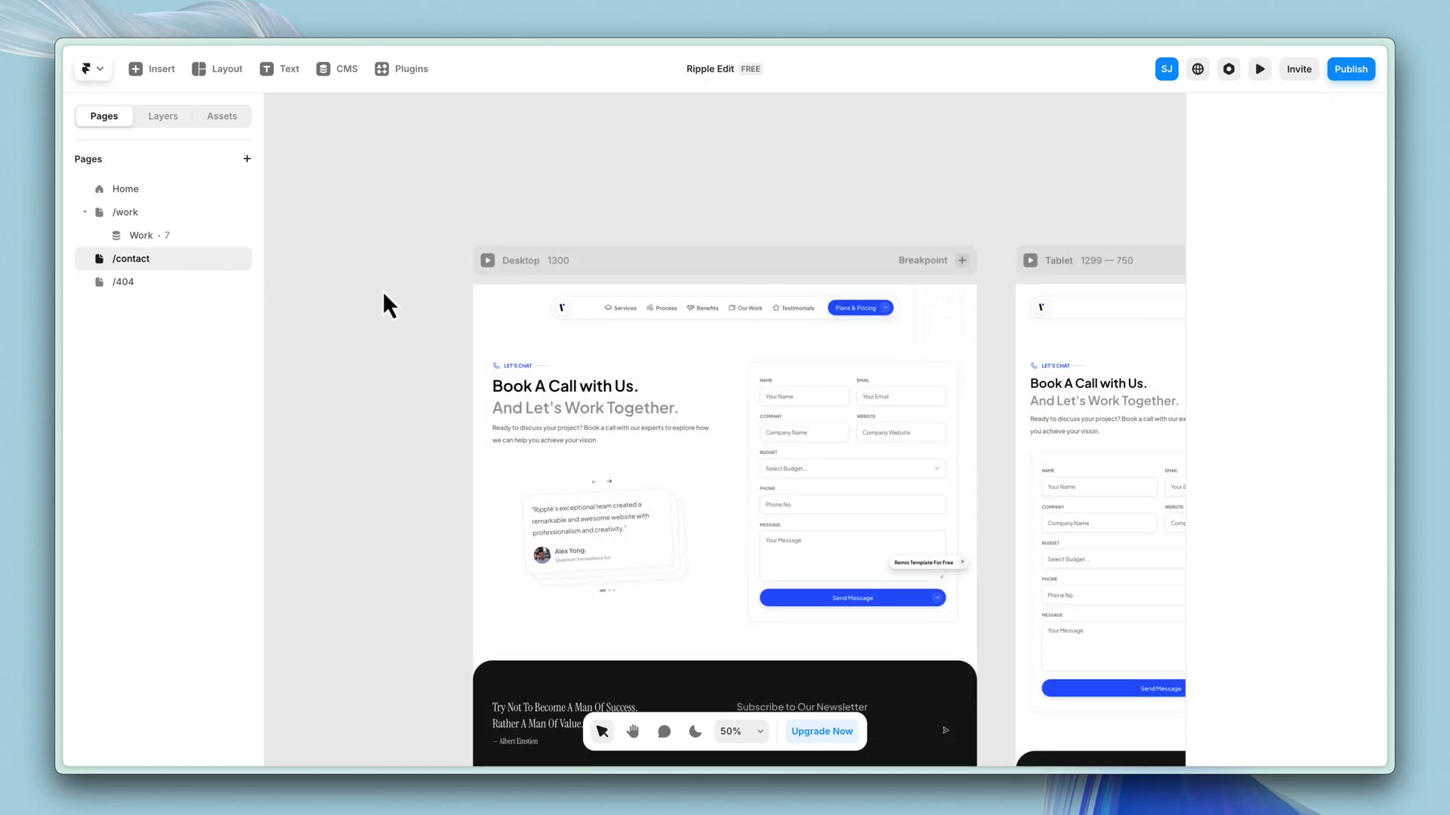
{"action": "scroll", "coordinate": [384, 296], "scroll_direction": "right", "scroll_amount": 2}
{"action": "scroll", "coordinate": [382, 291], "scroll_direction": "right", "scroll_amount": 1}
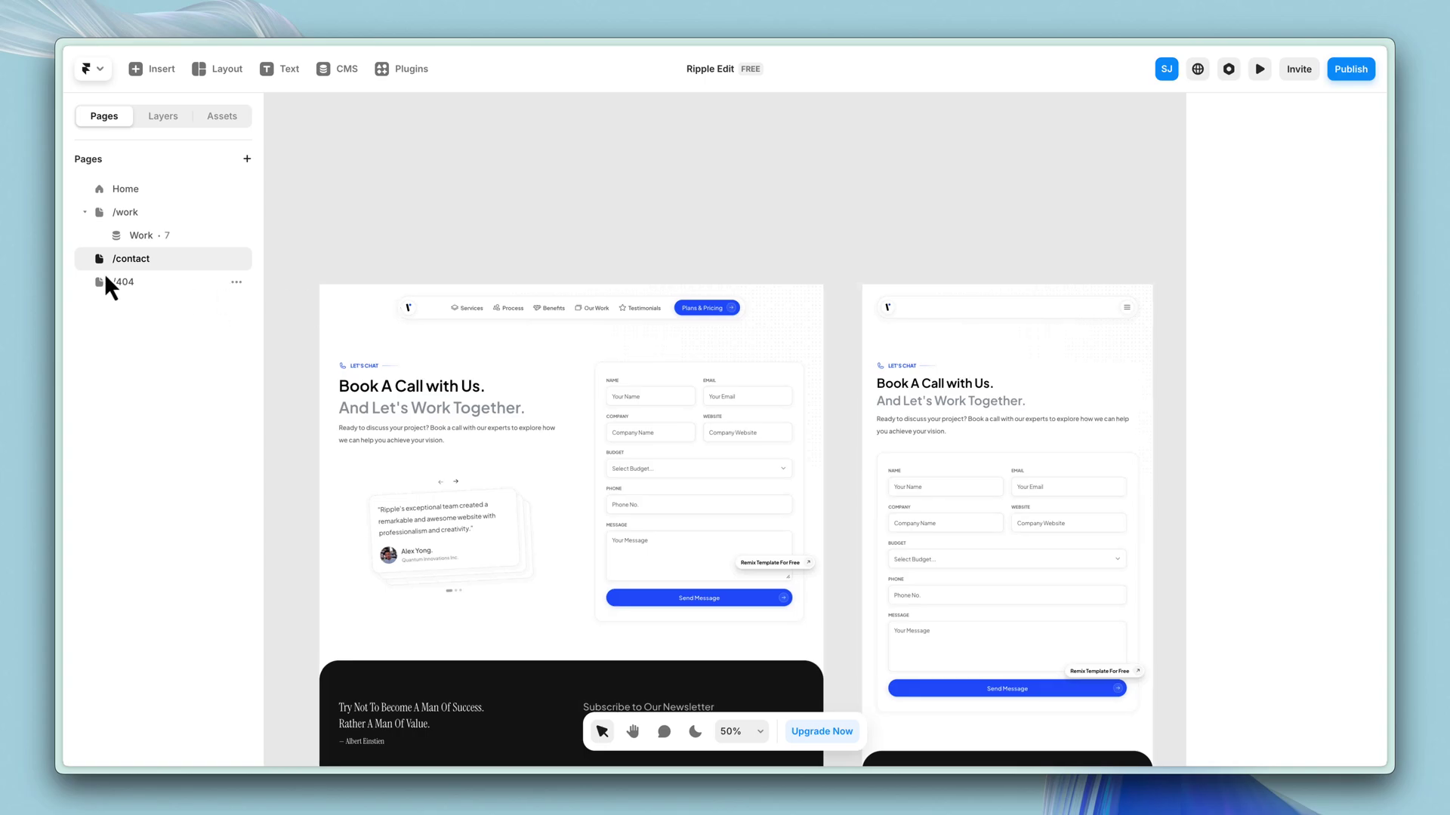
Open the 404 page and inspect its Page Not Found heading and the description text.
{"action": "left_click", "coordinate": [135, 282]}
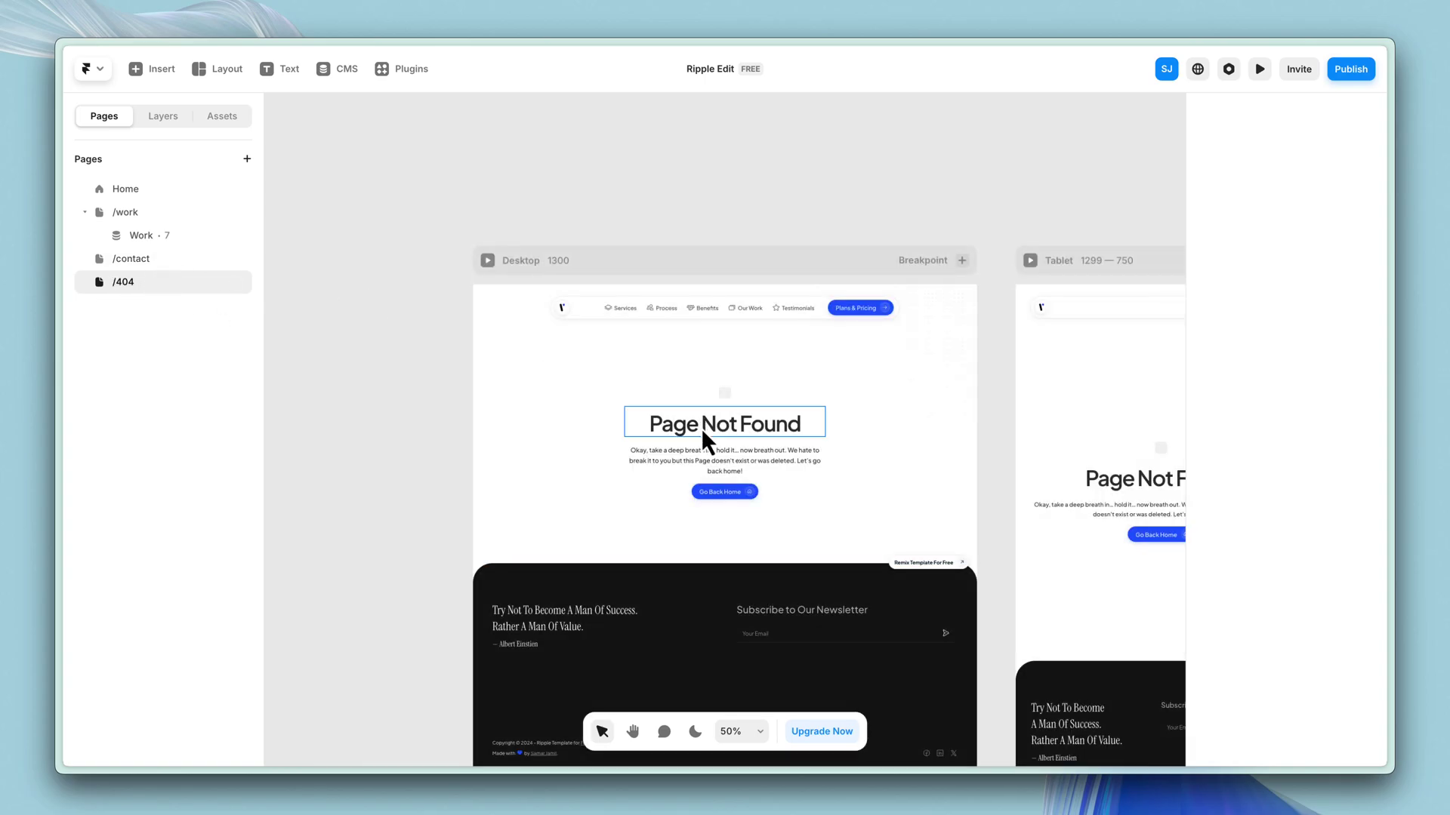
{"action": "double_click", "coordinate": [671, 417]}
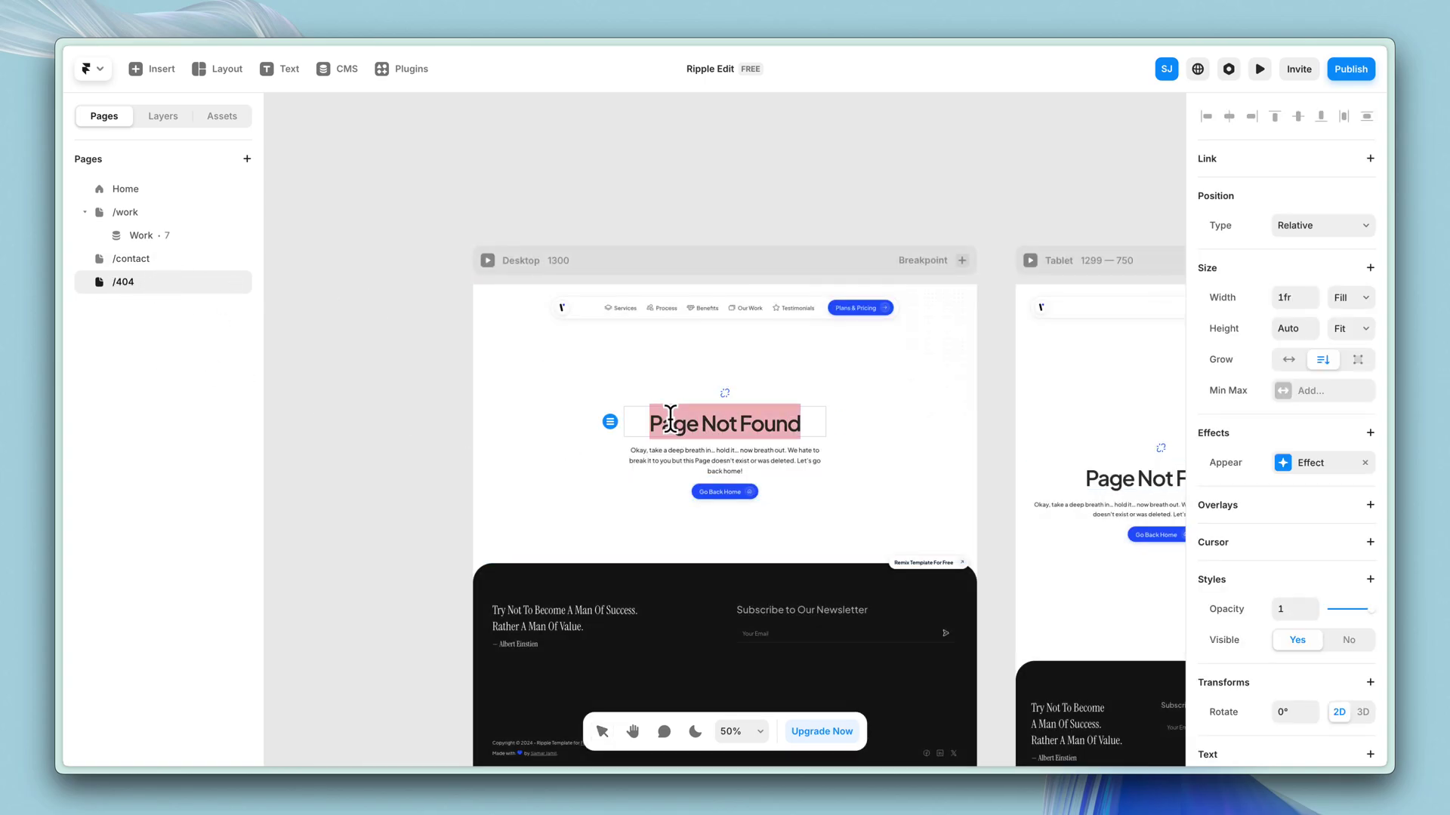
{"action": "left_click", "coordinate": [712, 456]}
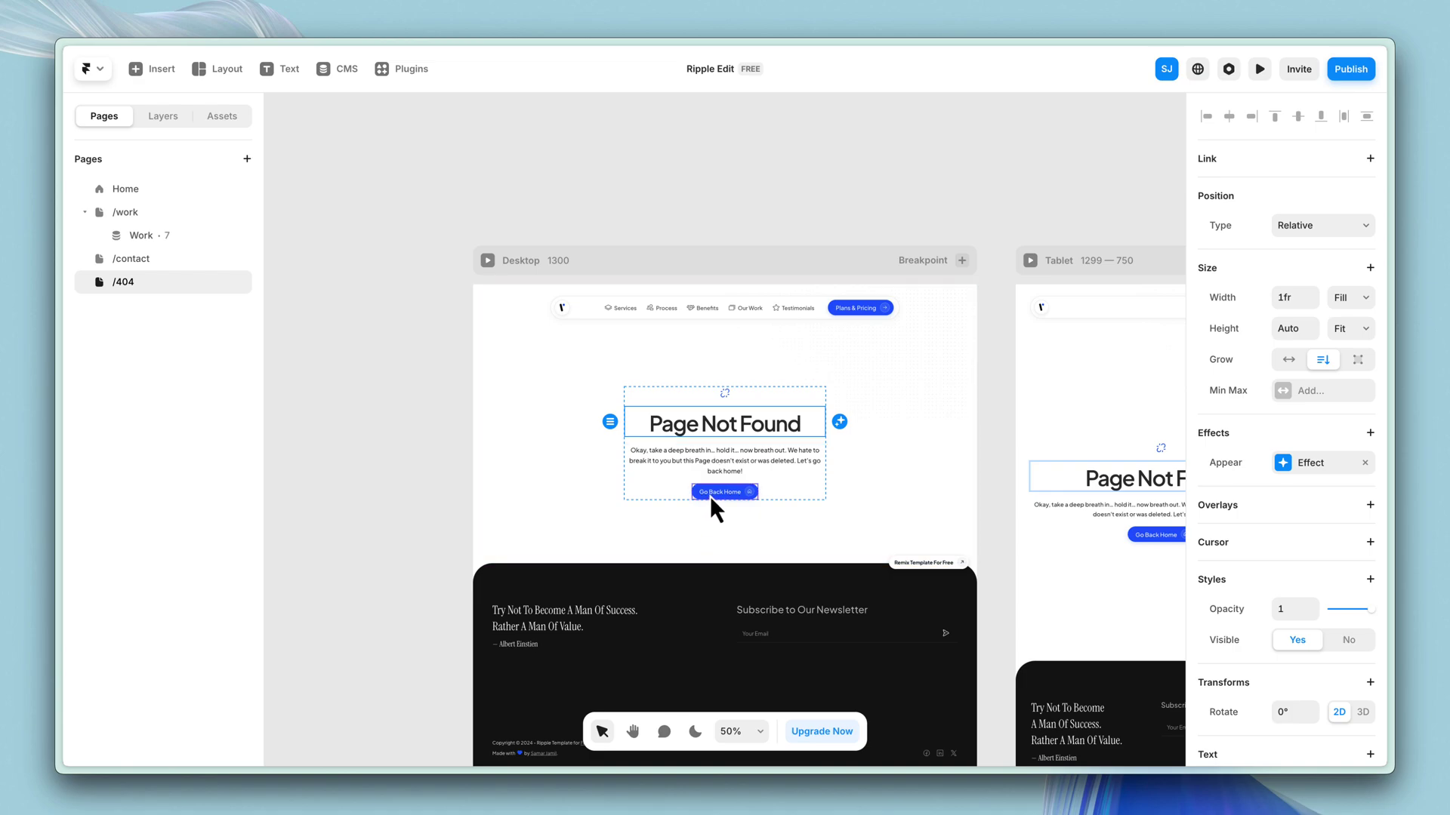
Try changing the title of the 404 page's Go Back Home button to "Change text", and undo the change.
{"action": "left_click", "coordinate": [709, 495]}
{"action": "scroll", "coordinate": [718, 499], "scroll_direction": "up", "scroll_amount": 5}
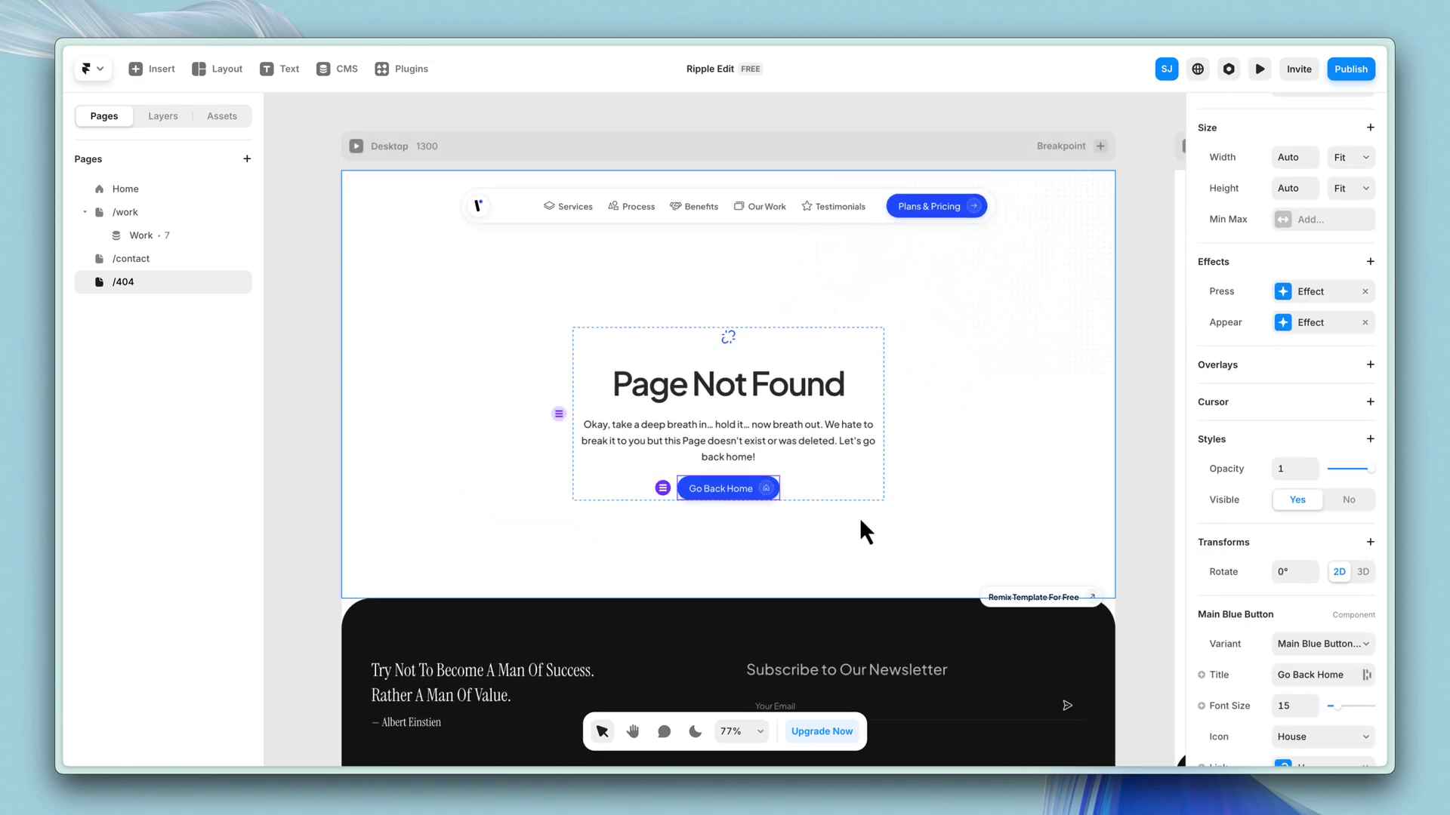
{"action": "scroll", "coordinate": [1302, 520], "scroll_direction": "down", "scroll_amount": 3}
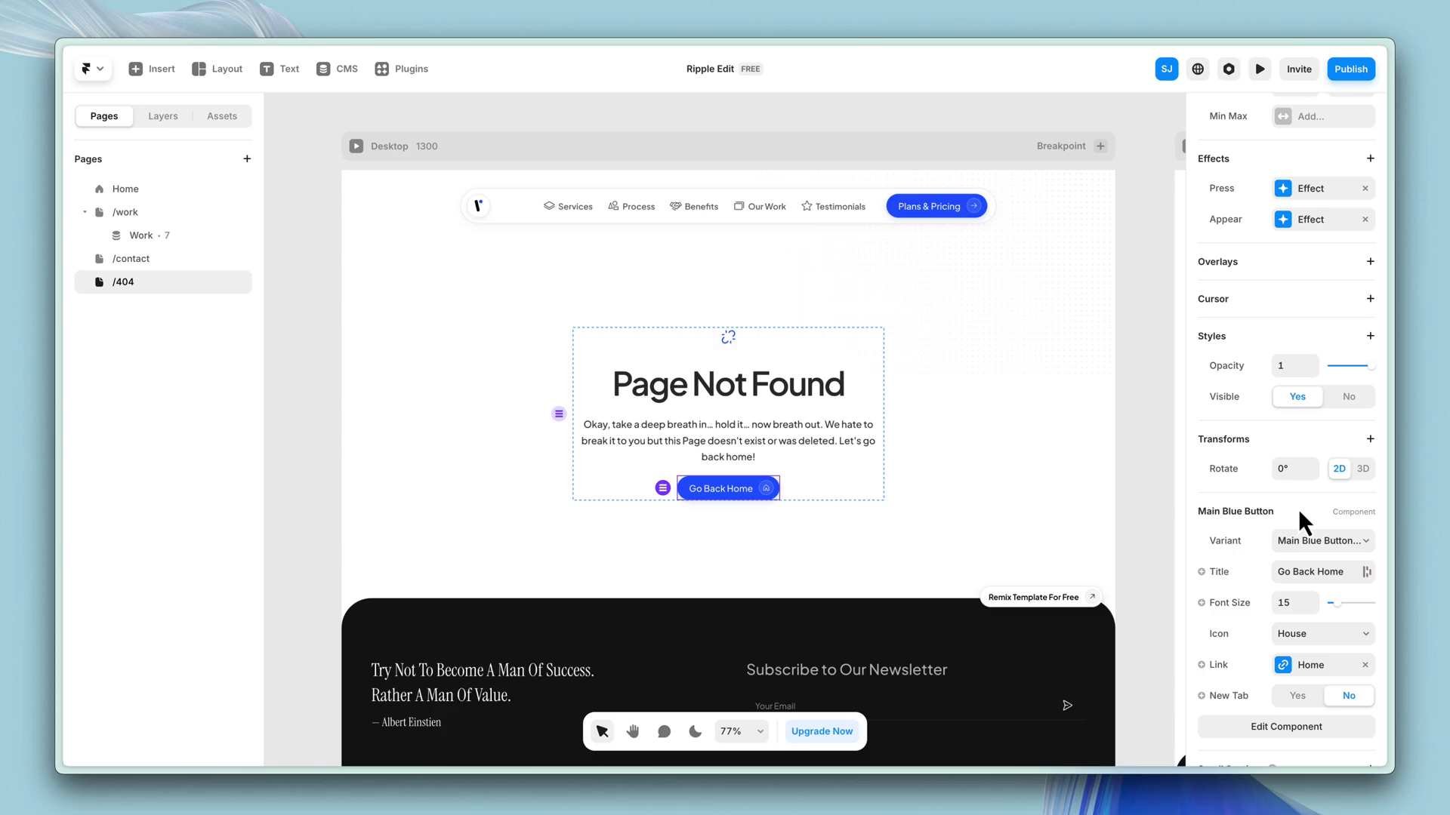
{"action": "left_click", "coordinate": [1315, 568]}
{"action": "type", "text": "C"}
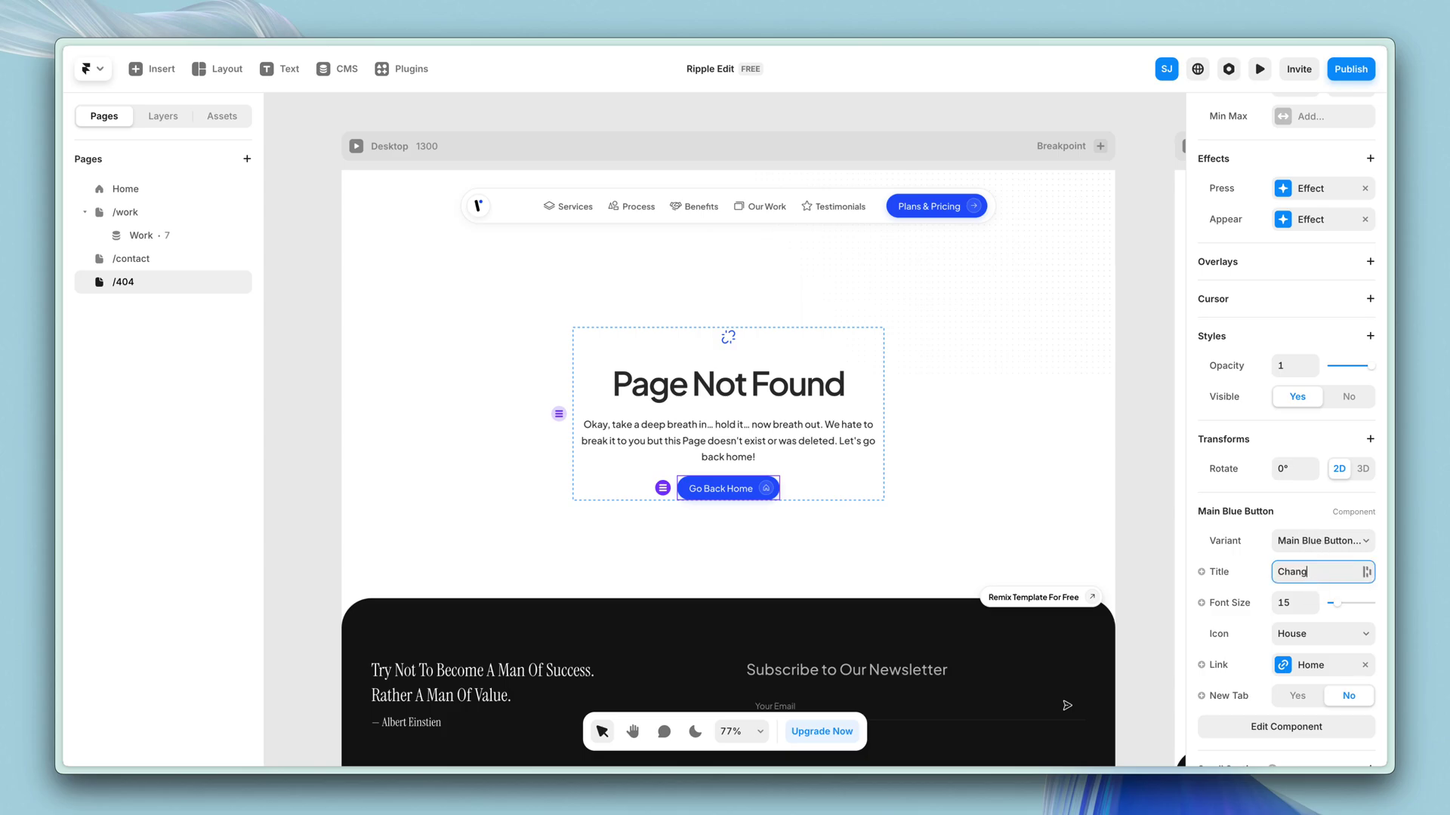
{"action": "type", "text": "hange text"}
{"action": "left_click", "coordinate": [1122, 523]}
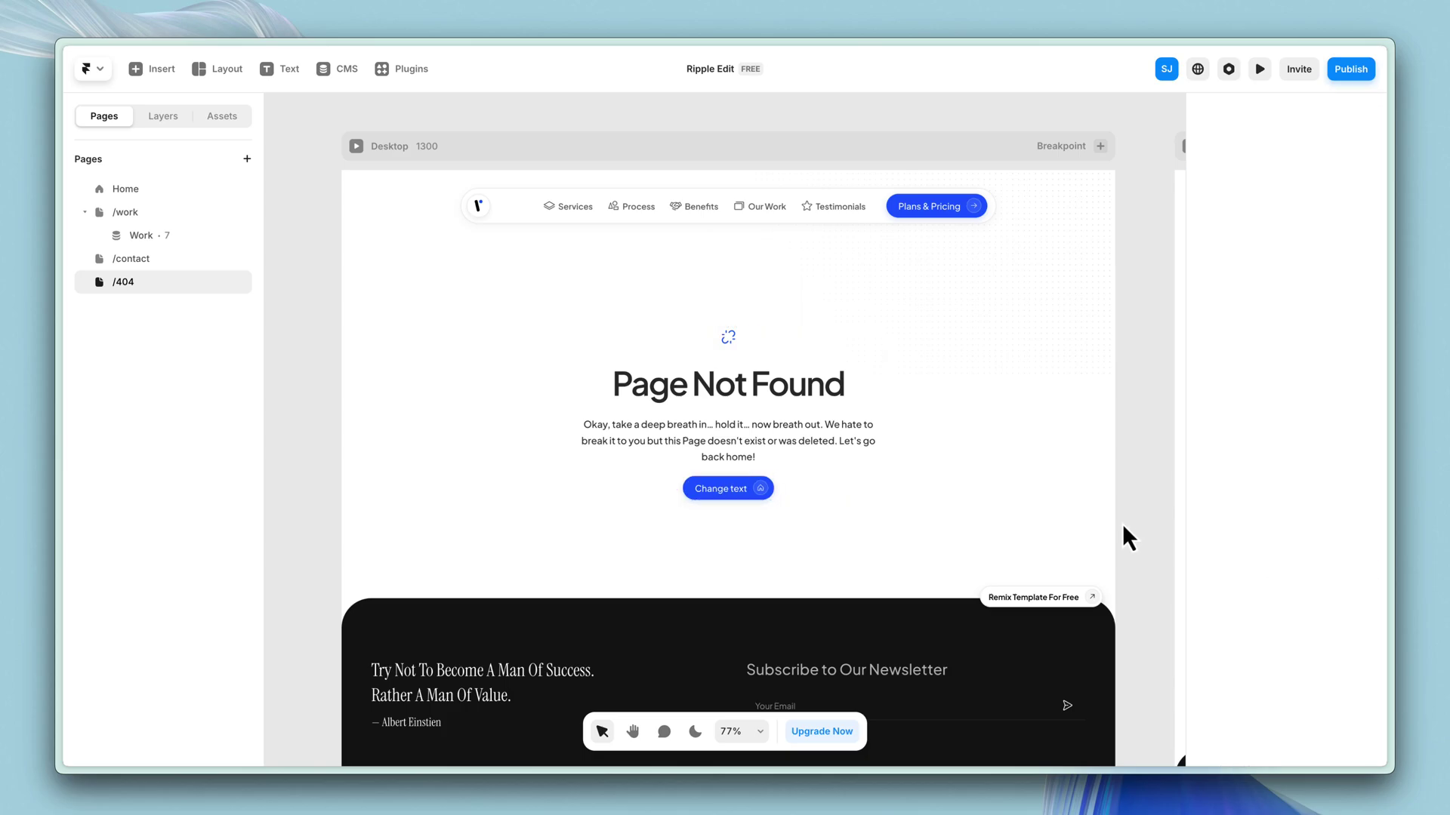
{"action": "left_click", "coordinate": [769, 490]}
{"action": "key", "text": "ctrl+z"}
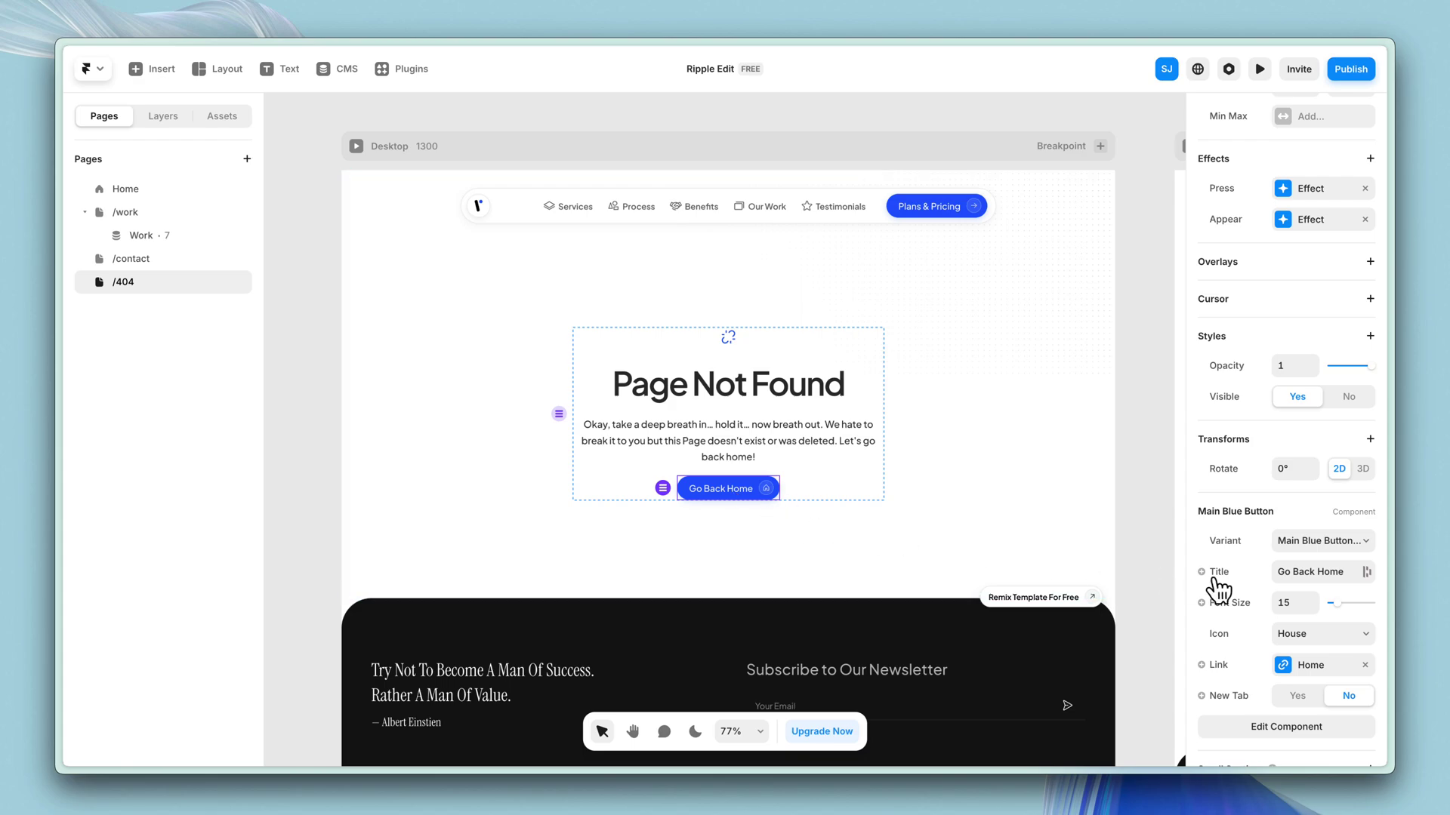
Try linking the 404 page's Go Back Home button to google.com, and restore its link to Home.
{"action": "left_click", "coordinate": [1300, 672]}
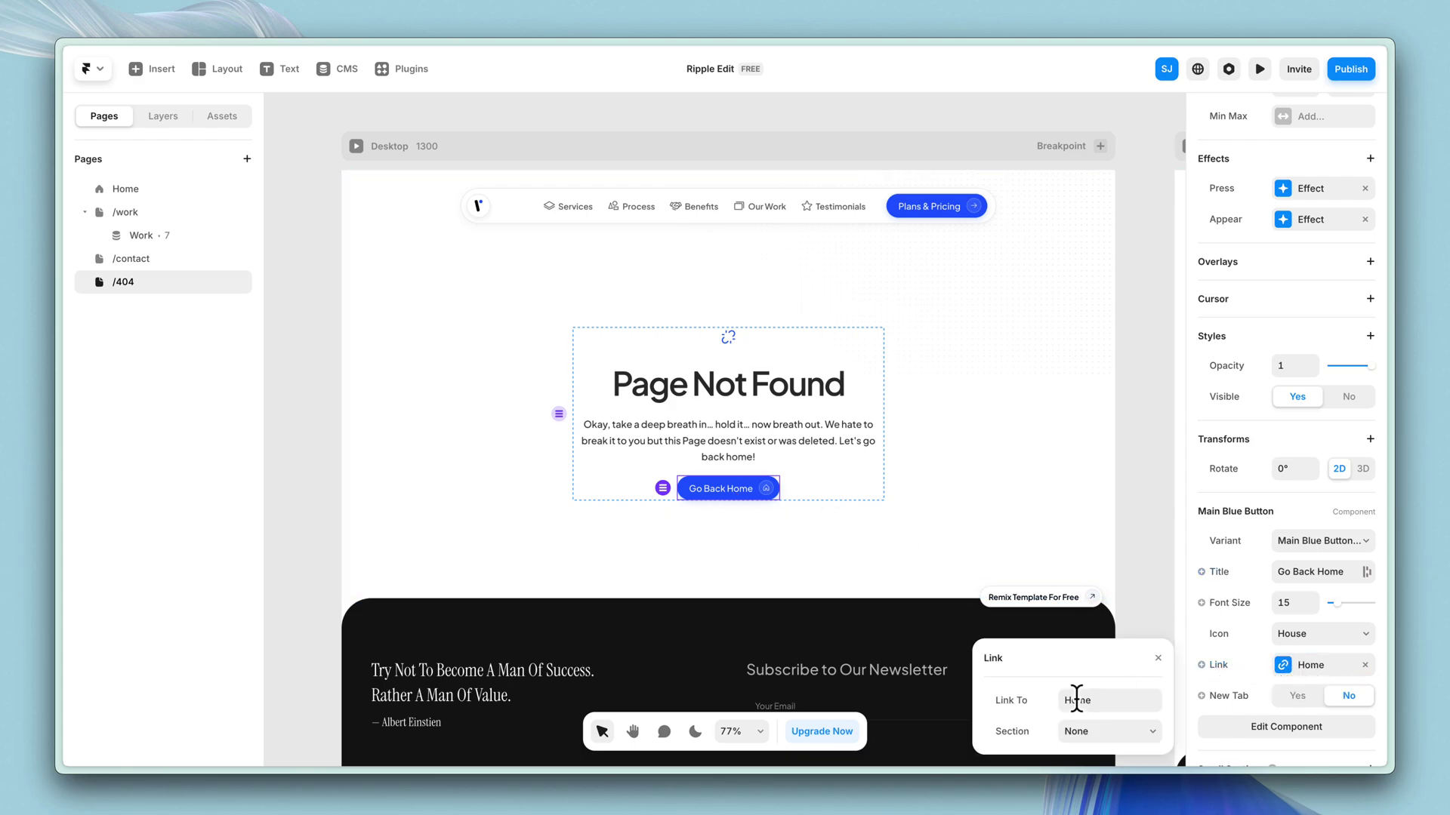
{"action": "left_click", "coordinate": [1108, 700]}
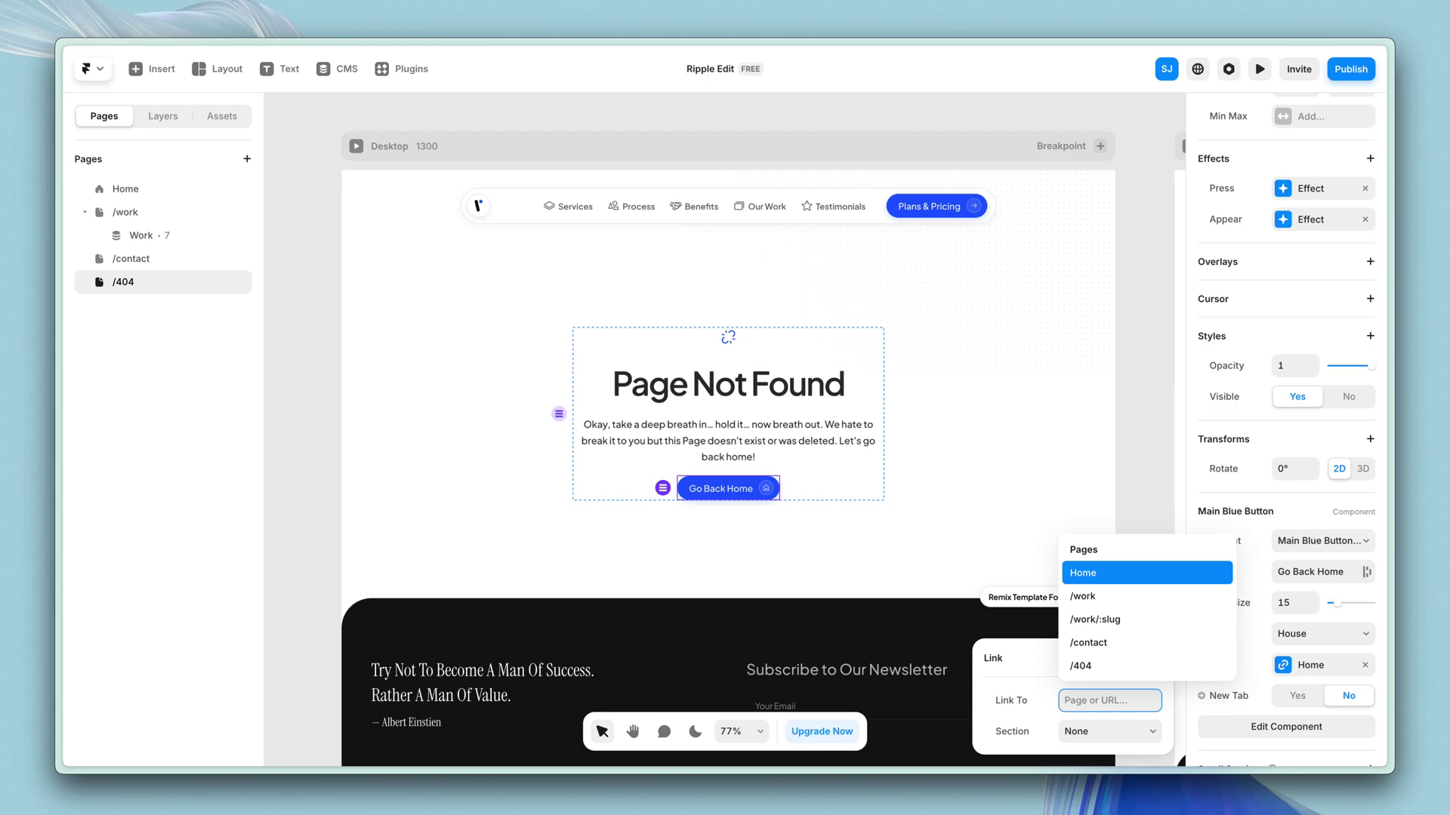
{"action": "type", "text": "google."}
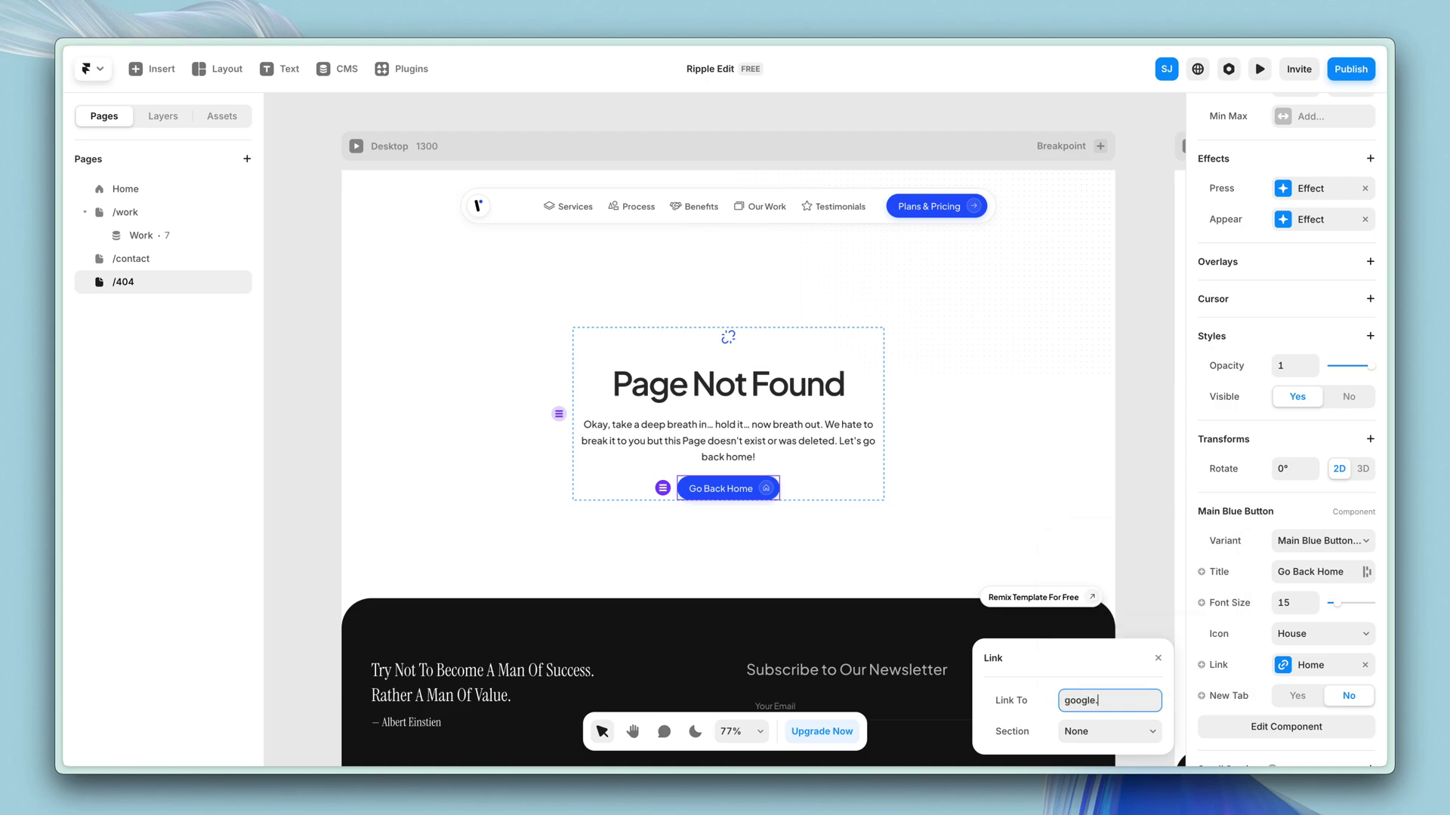
{"action": "type", "text": "com"}
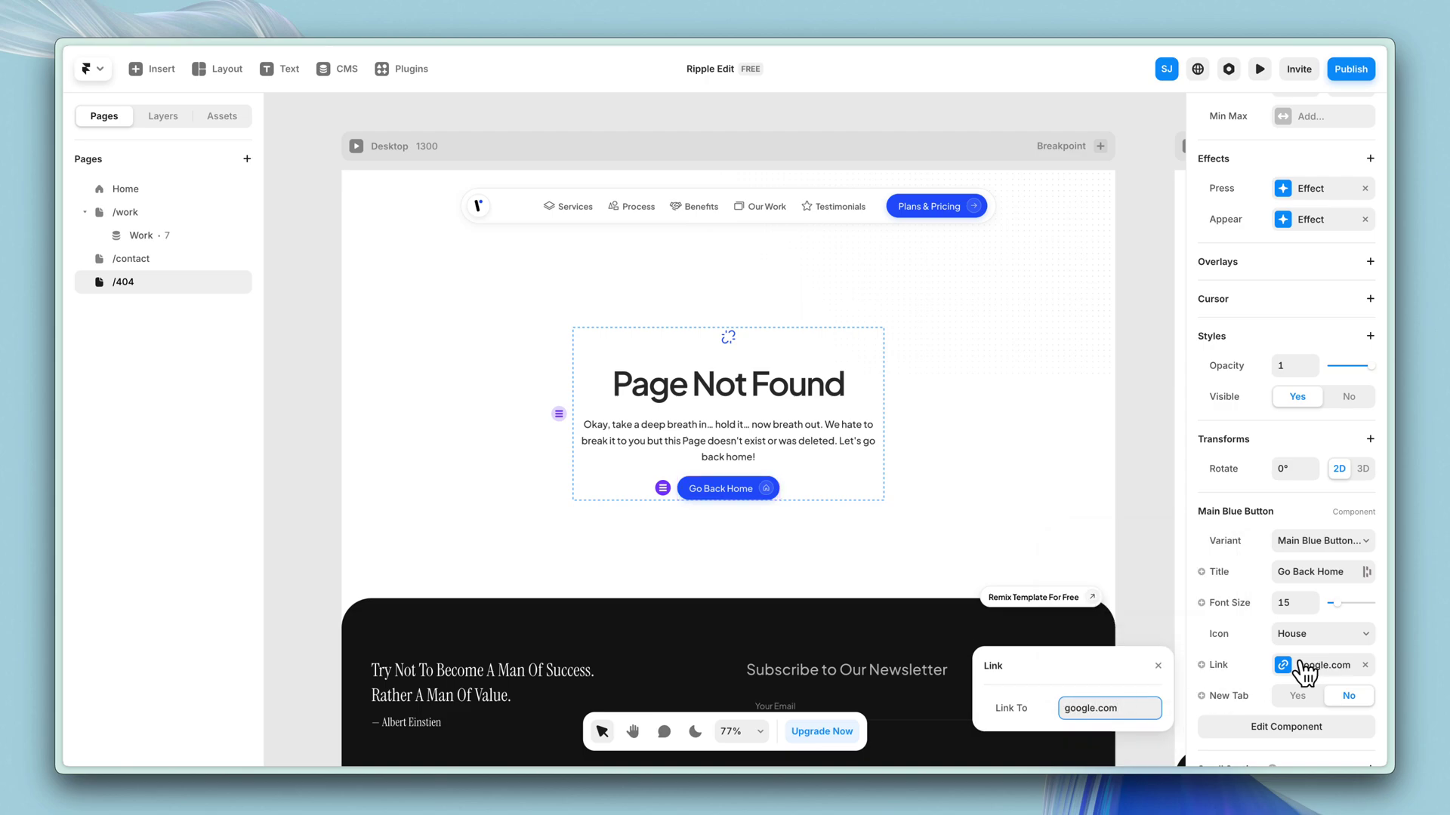
{"action": "key", "text": "ctrl+a"}
{"action": "type", "text": "goog"}
{"action": "left_click", "coordinate": [1146, 604]}
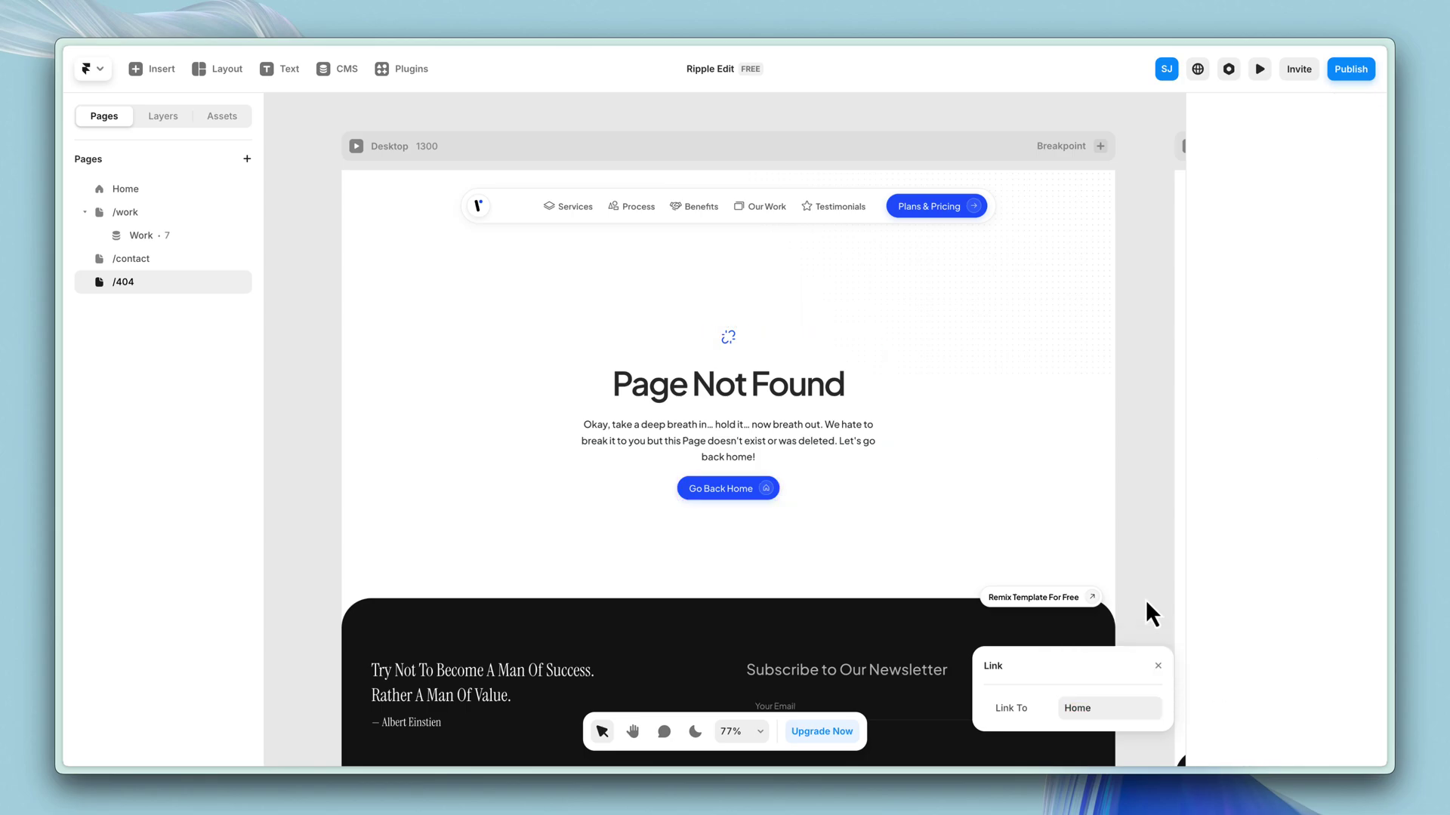
{"action": "left_click", "coordinate": [755, 490]}
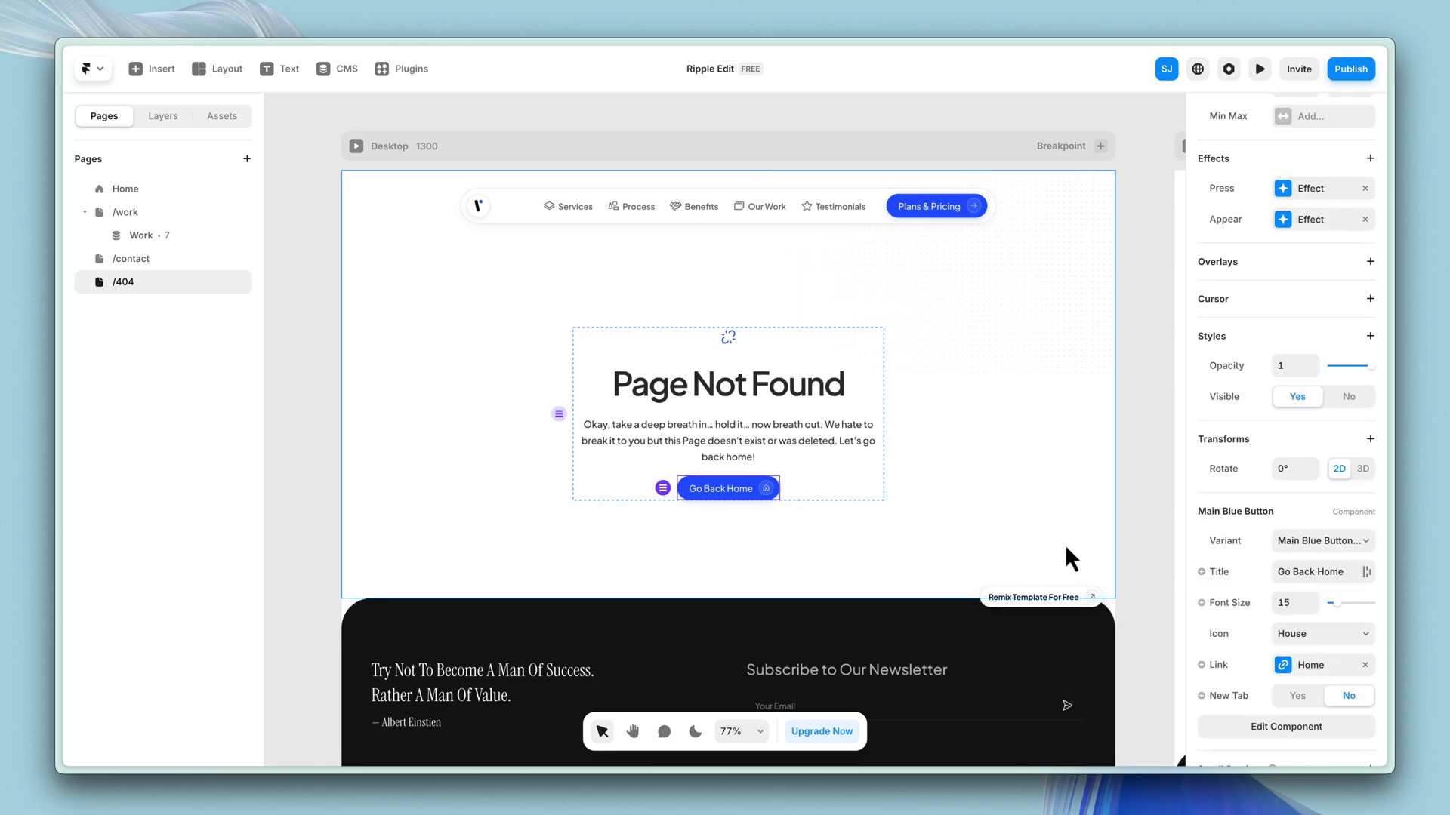
On the contact page's desktop layout, set the contact form to send its submissions by Email.
{"action": "left_click", "coordinate": [120, 259]}
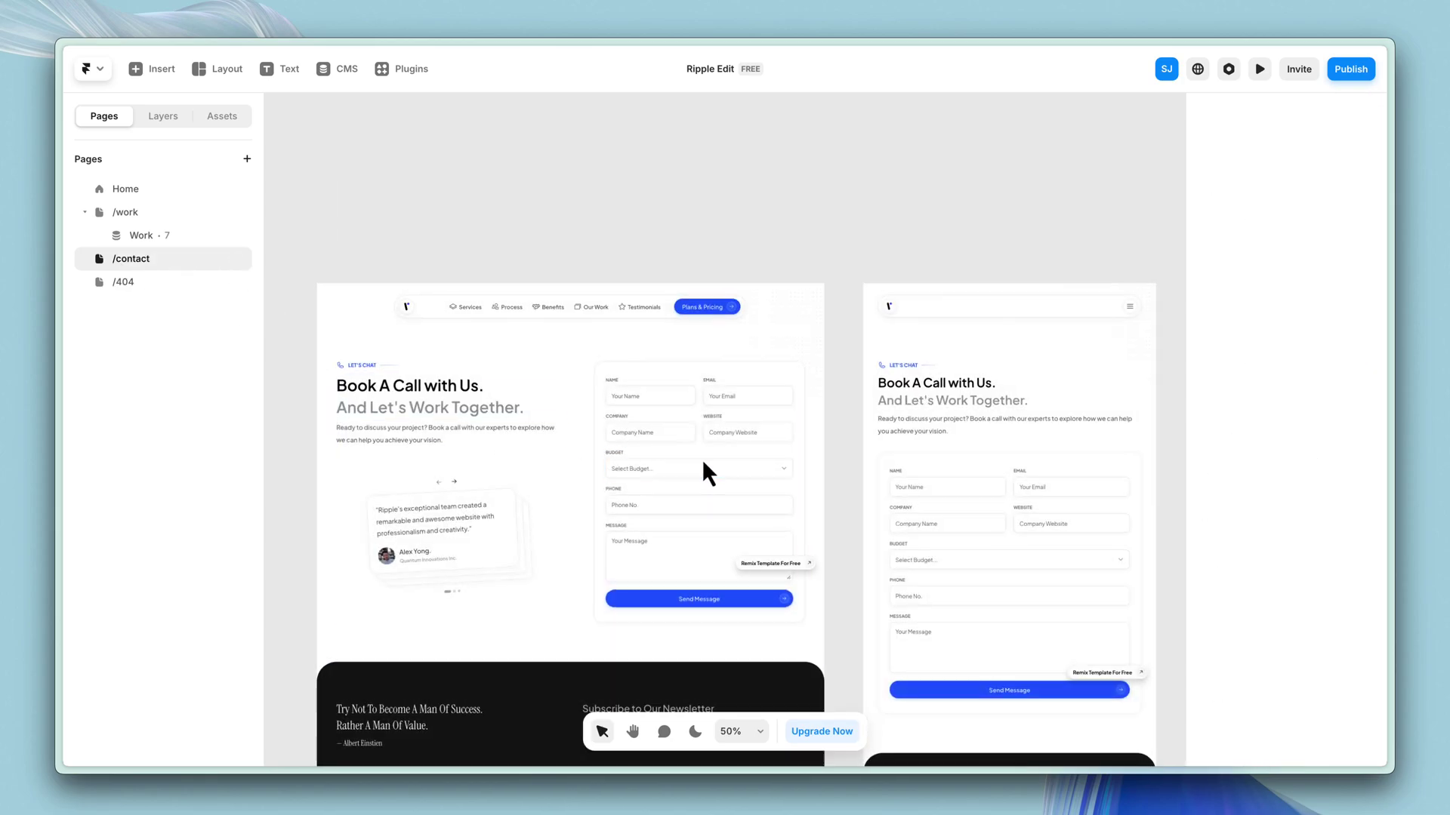
{"action": "left_click", "coordinate": [718, 404]}
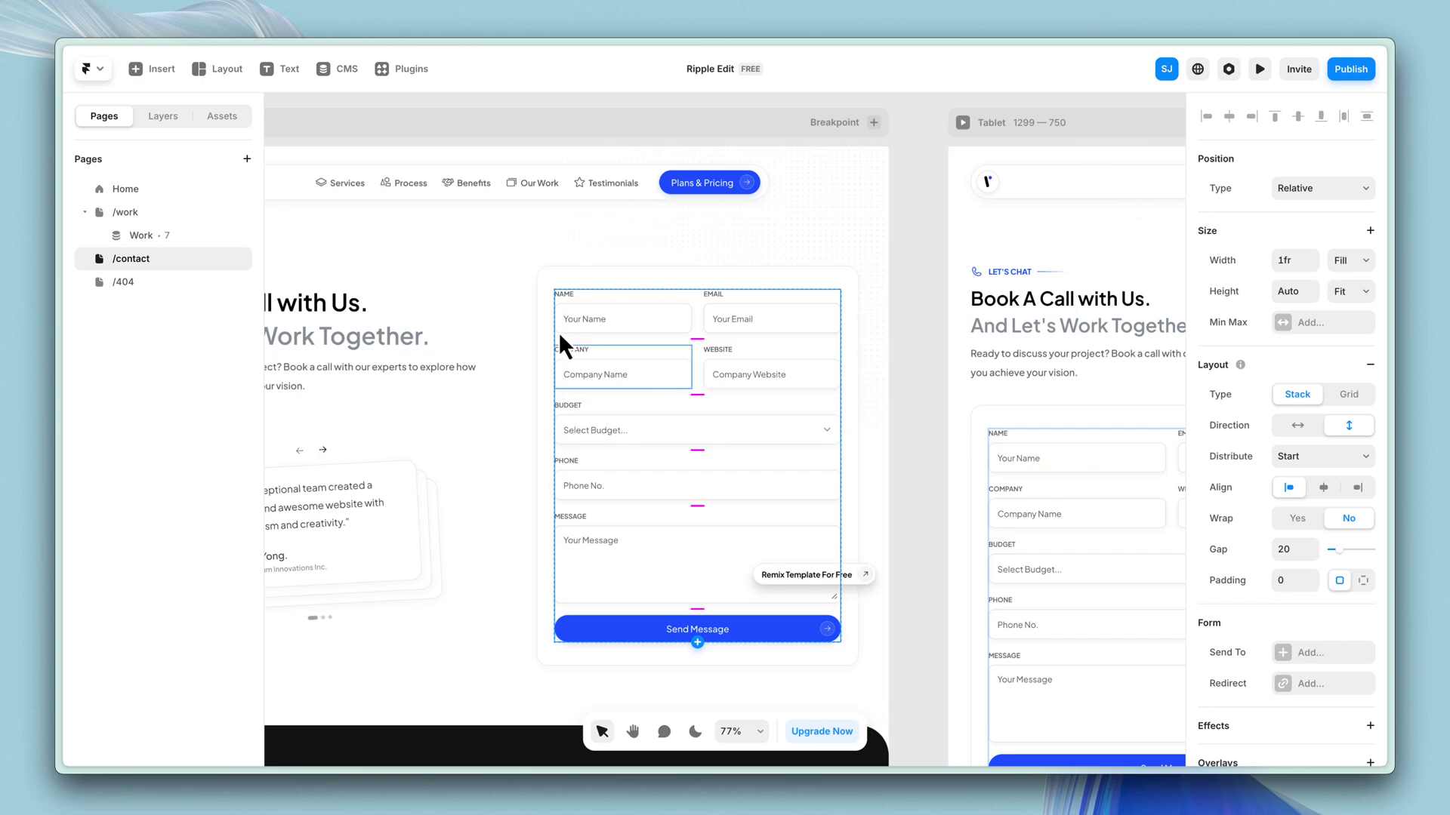
{"action": "left_click", "coordinate": [162, 115]}
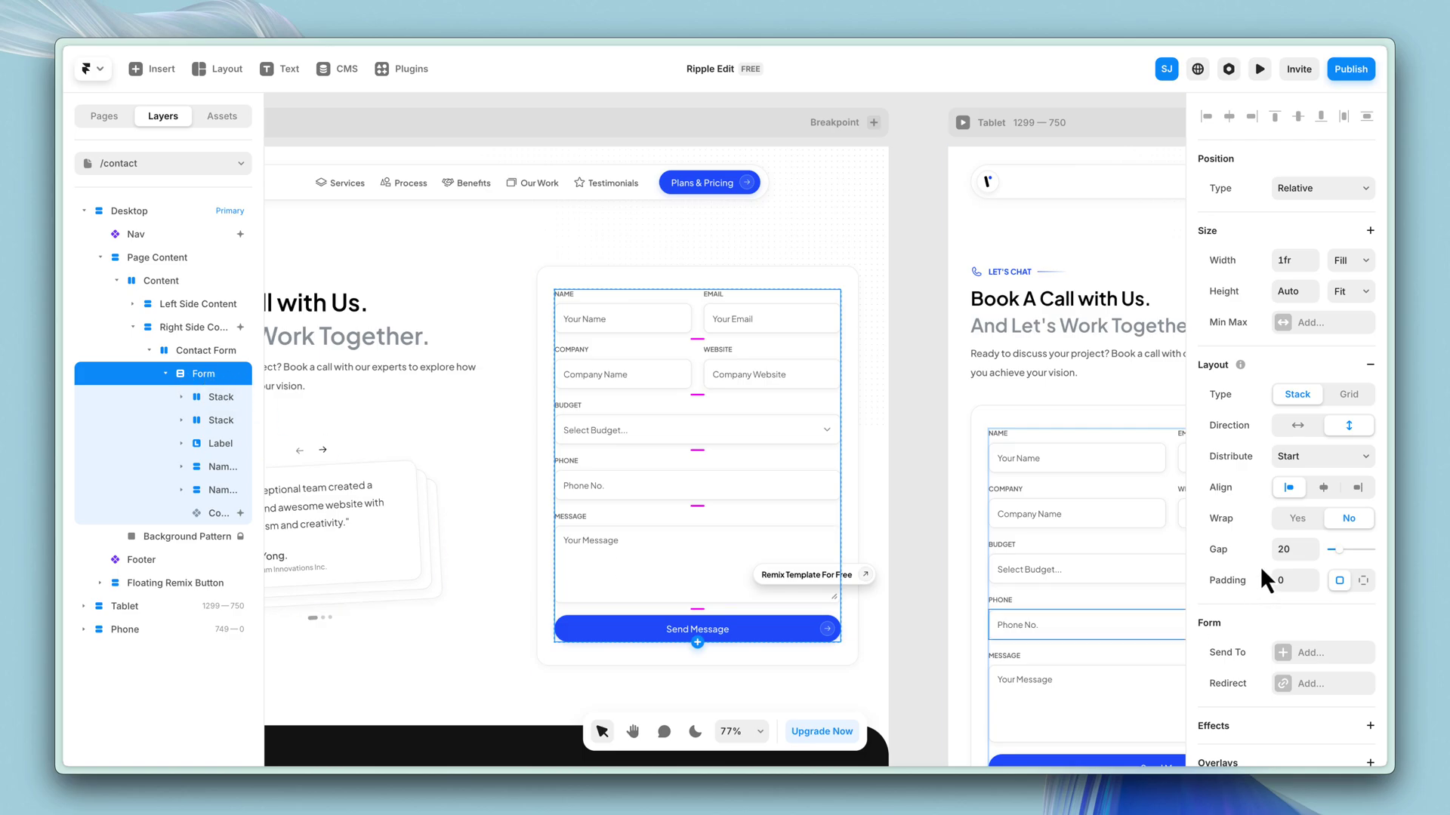
{"action": "scroll", "coordinate": [1261, 566], "scroll_direction": "down", "scroll_amount": 2}
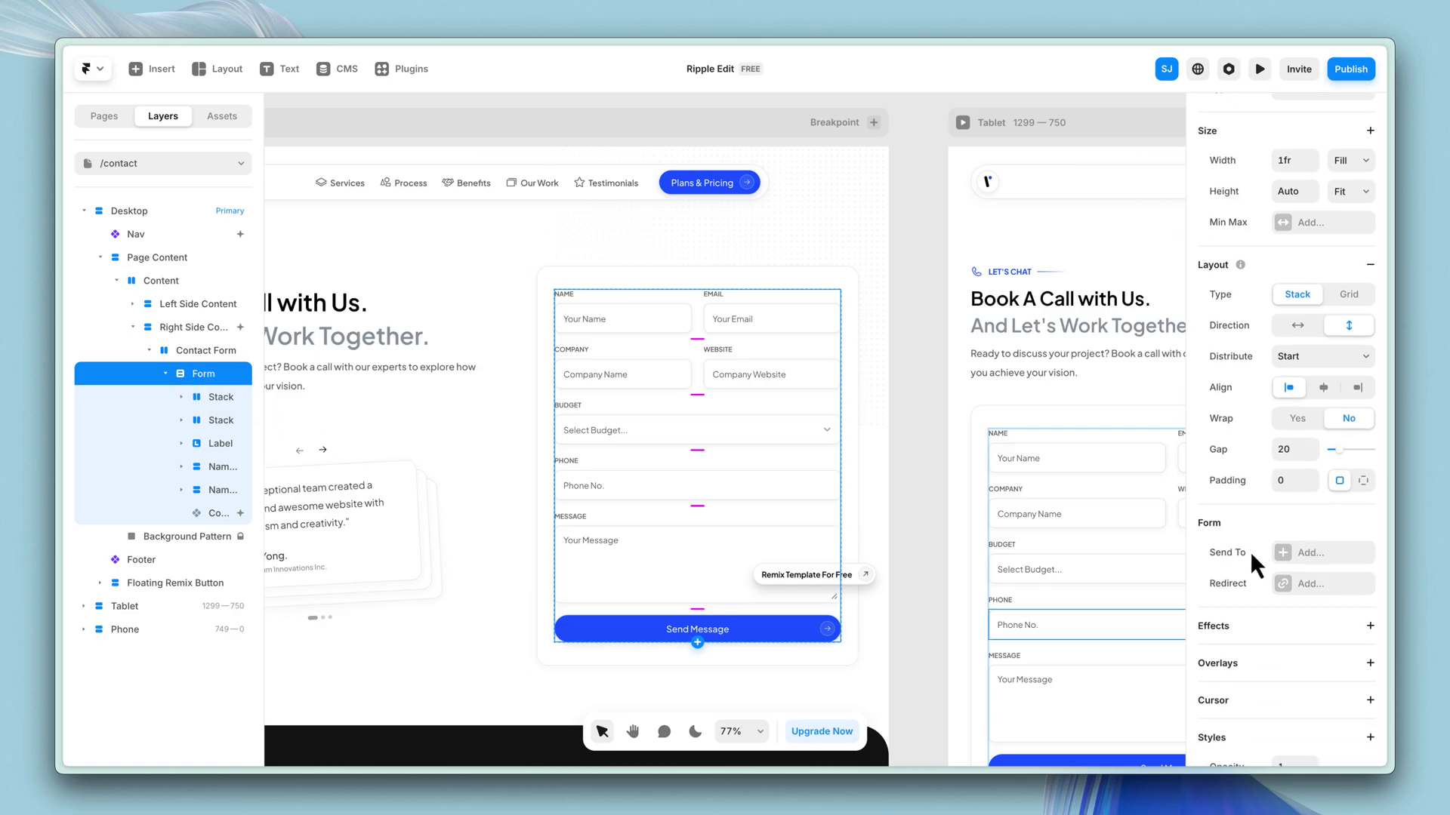
{"action": "left_click", "coordinate": [1294, 554]}
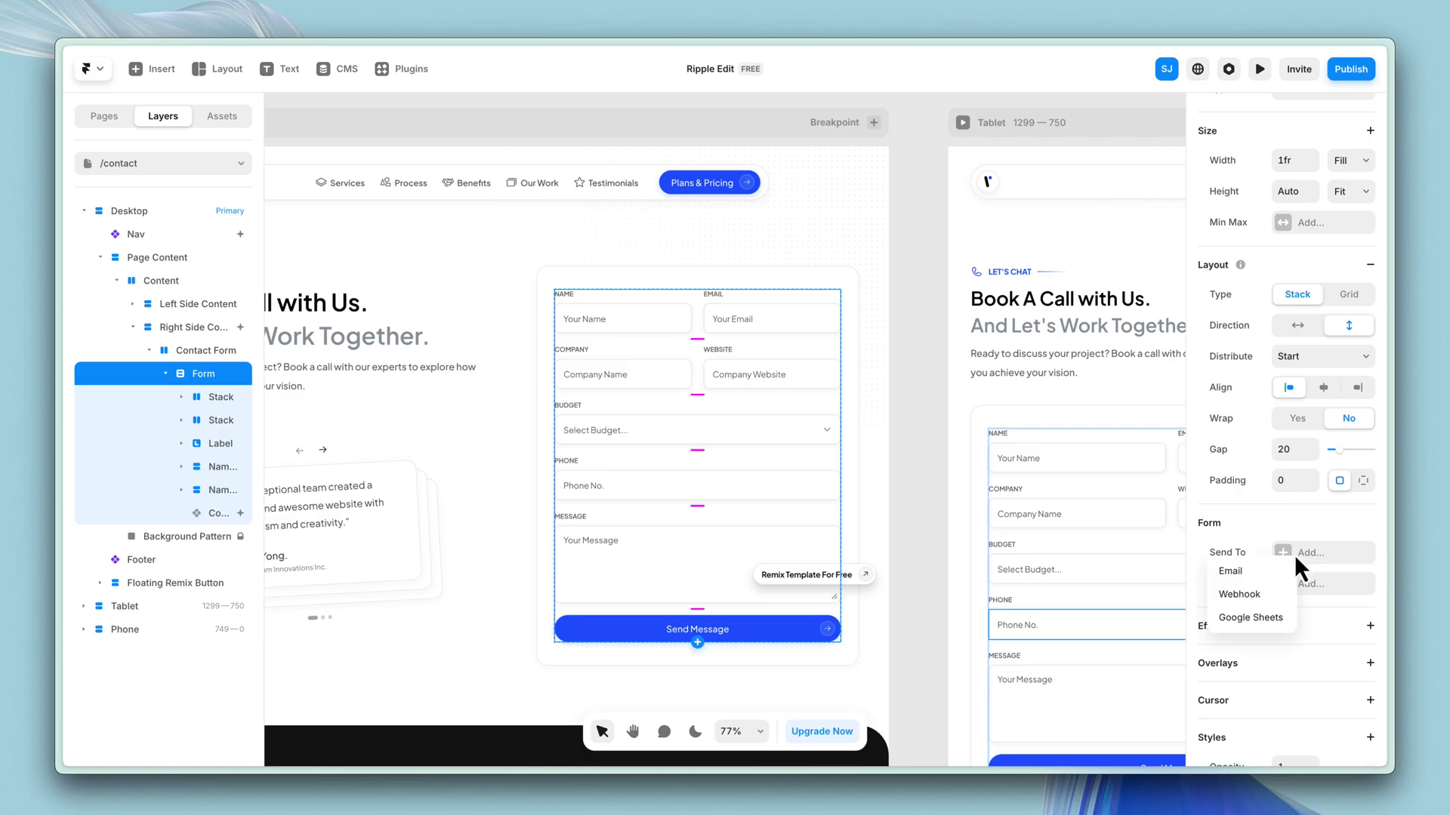
{"action": "left_click", "coordinate": [1257, 576]}
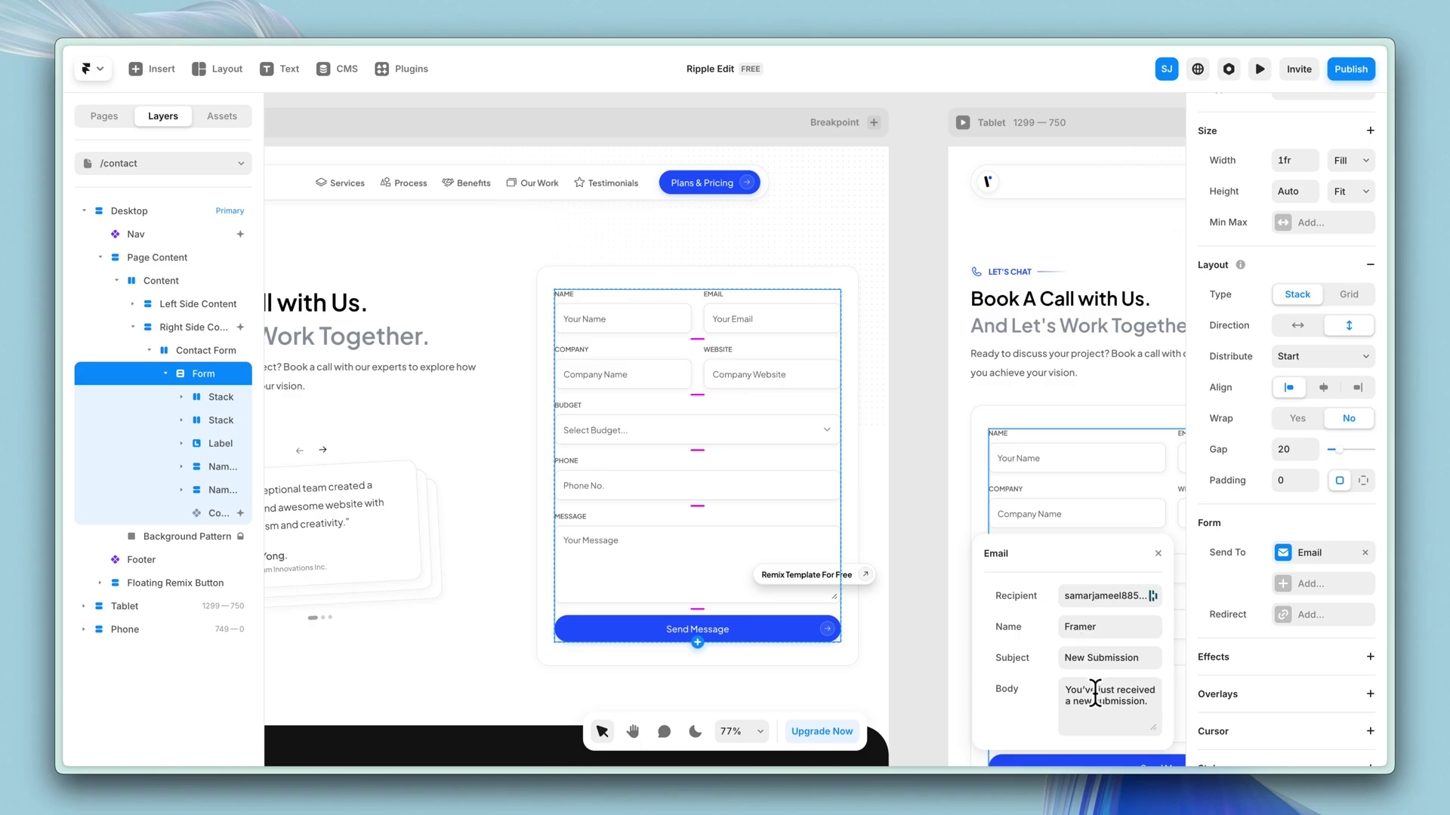
{"action": "left_click", "coordinate": [1181, 634]}
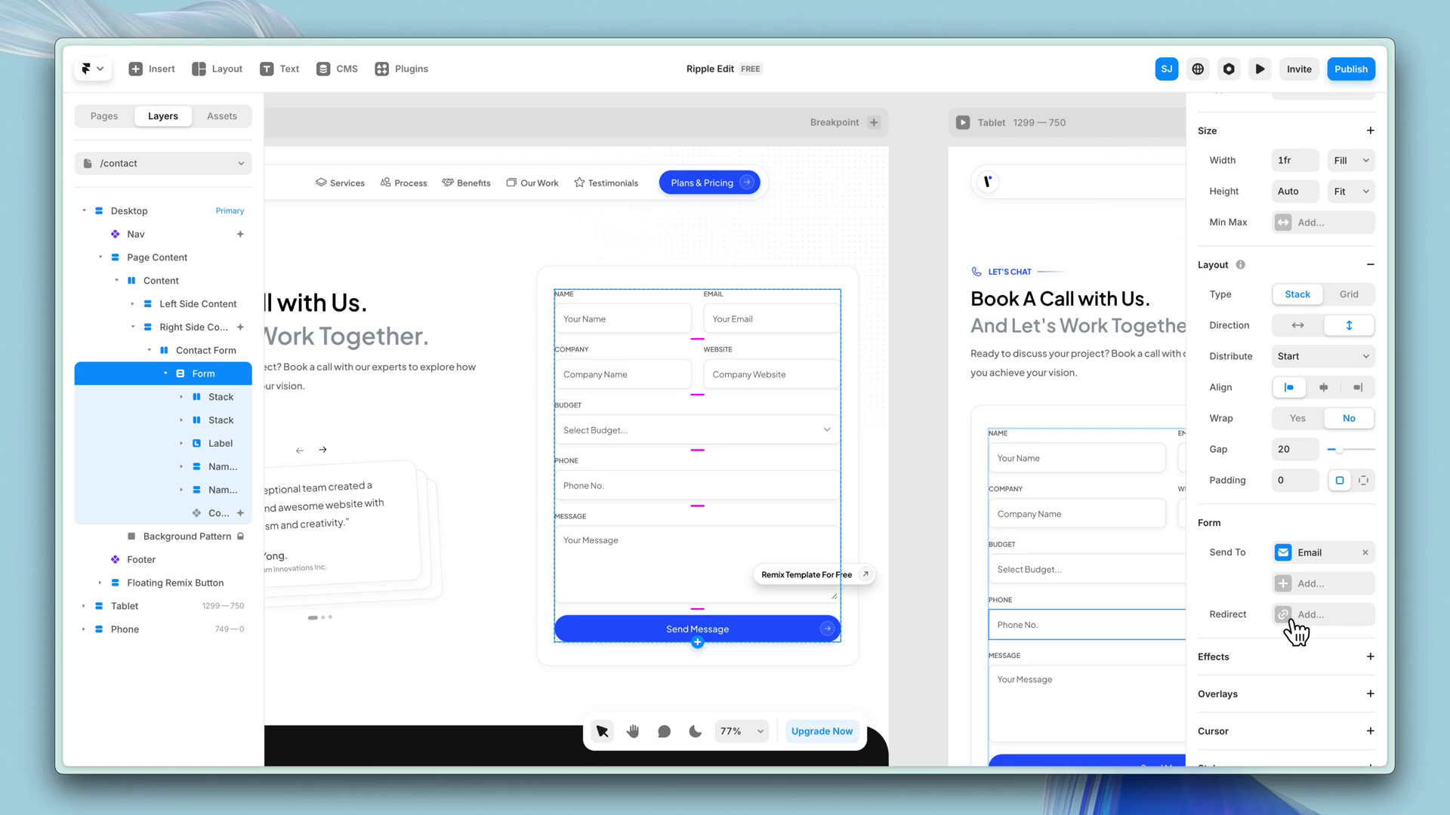
{"action": "key", "text": "Escape"}
Change the fill of the contact form's Name input to light grey #EBEBEB.
{"action": "scroll", "coordinate": [651, 339], "scroll_direction": "up", "scroll_amount": 5}
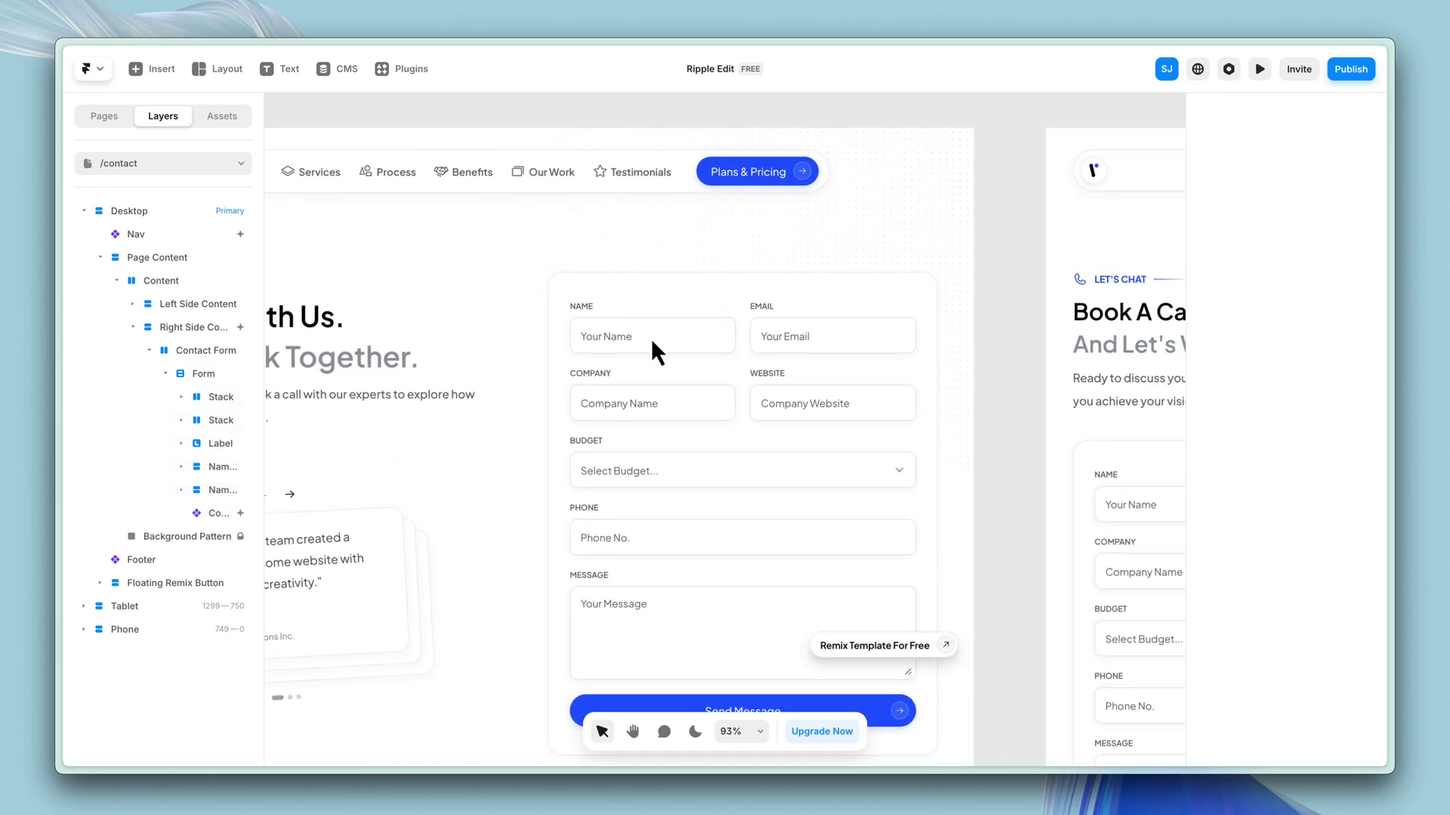
{"action": "left_click", "coordinate": [601, 348]}
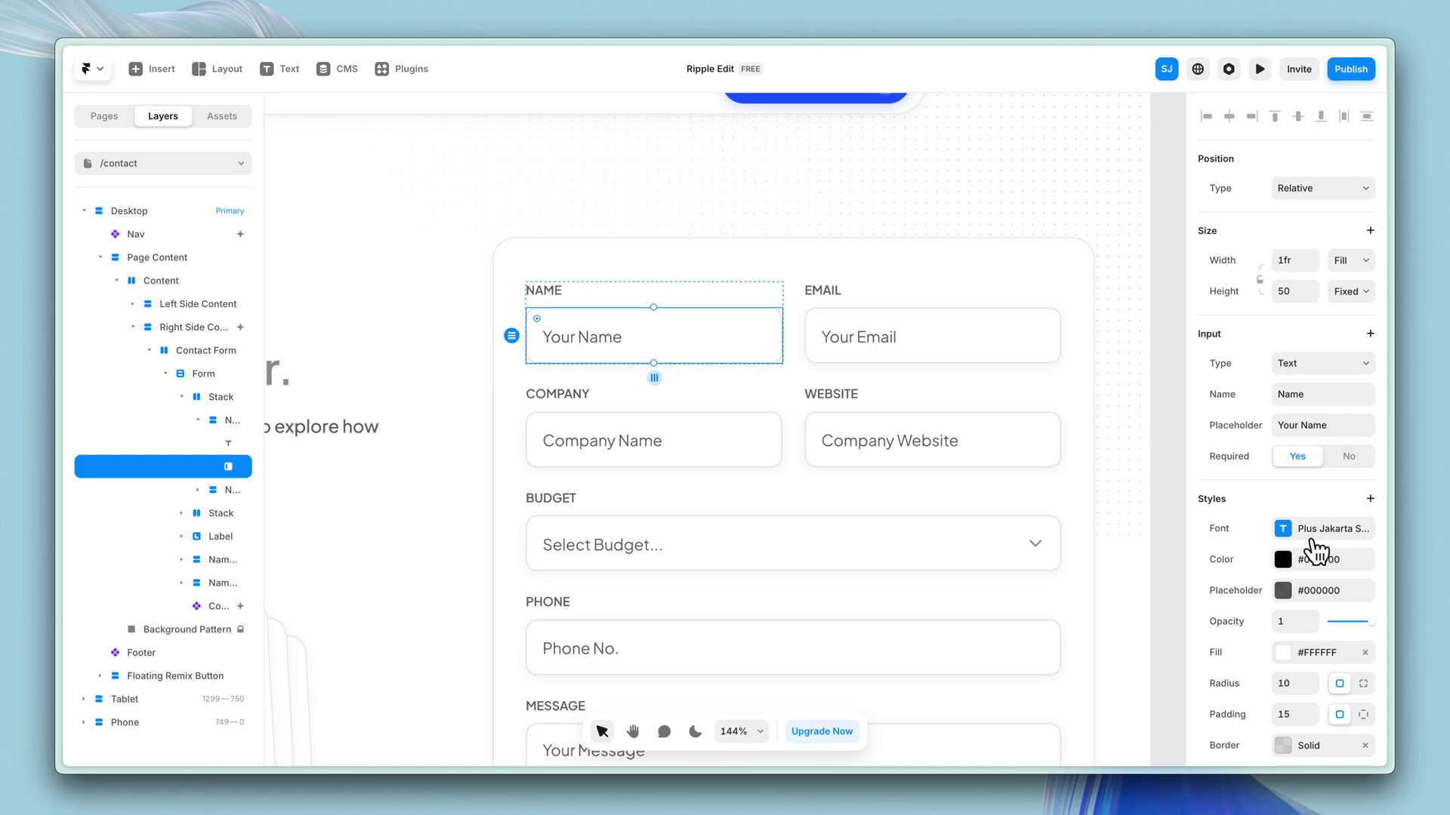
{"action": "scroll", "coordinate": [1310, 537], "scroll_direction": "down", "scroll_amount": 1}
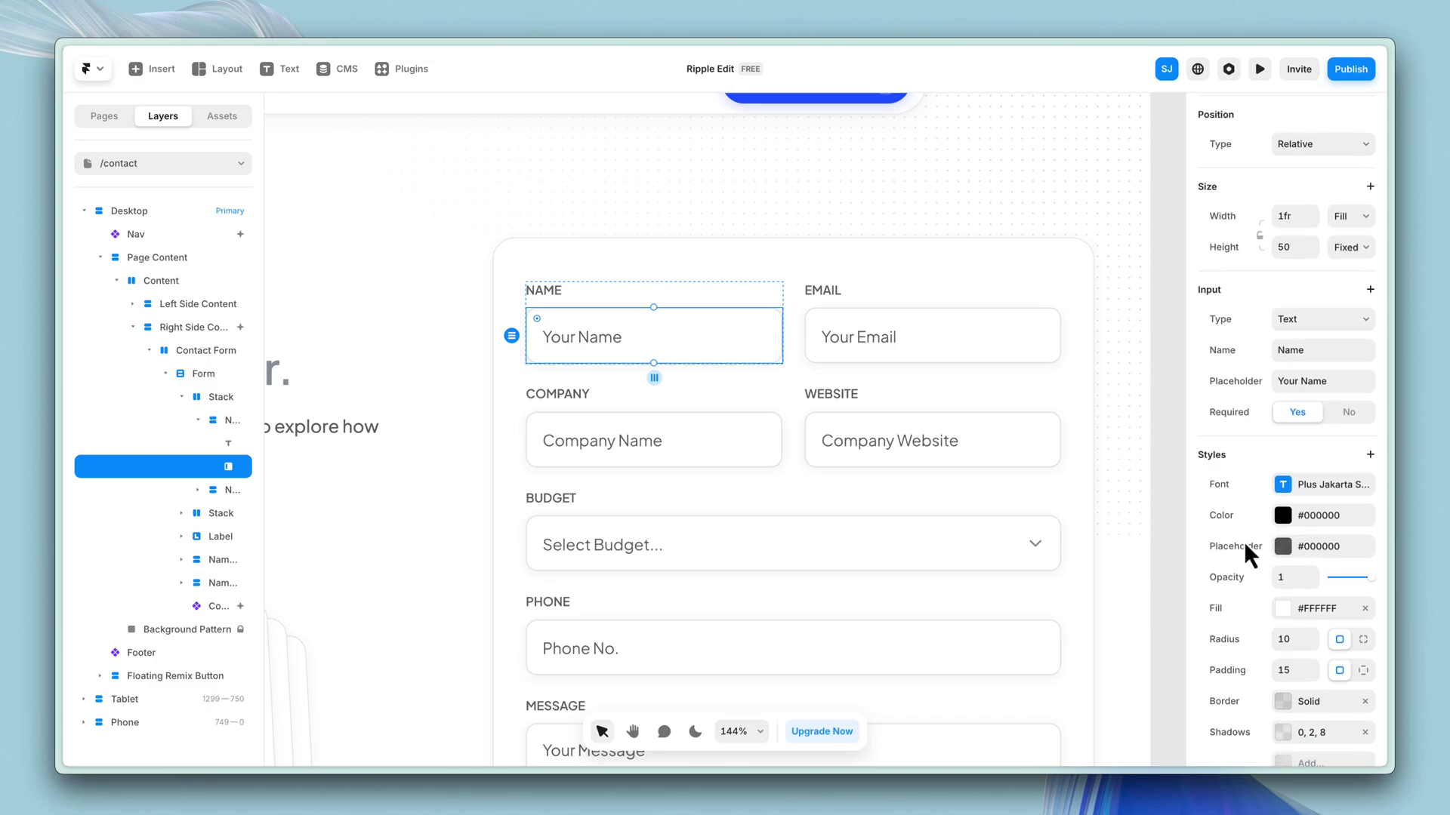
{"action": "left_click", "coordinate": [1310, 611]}
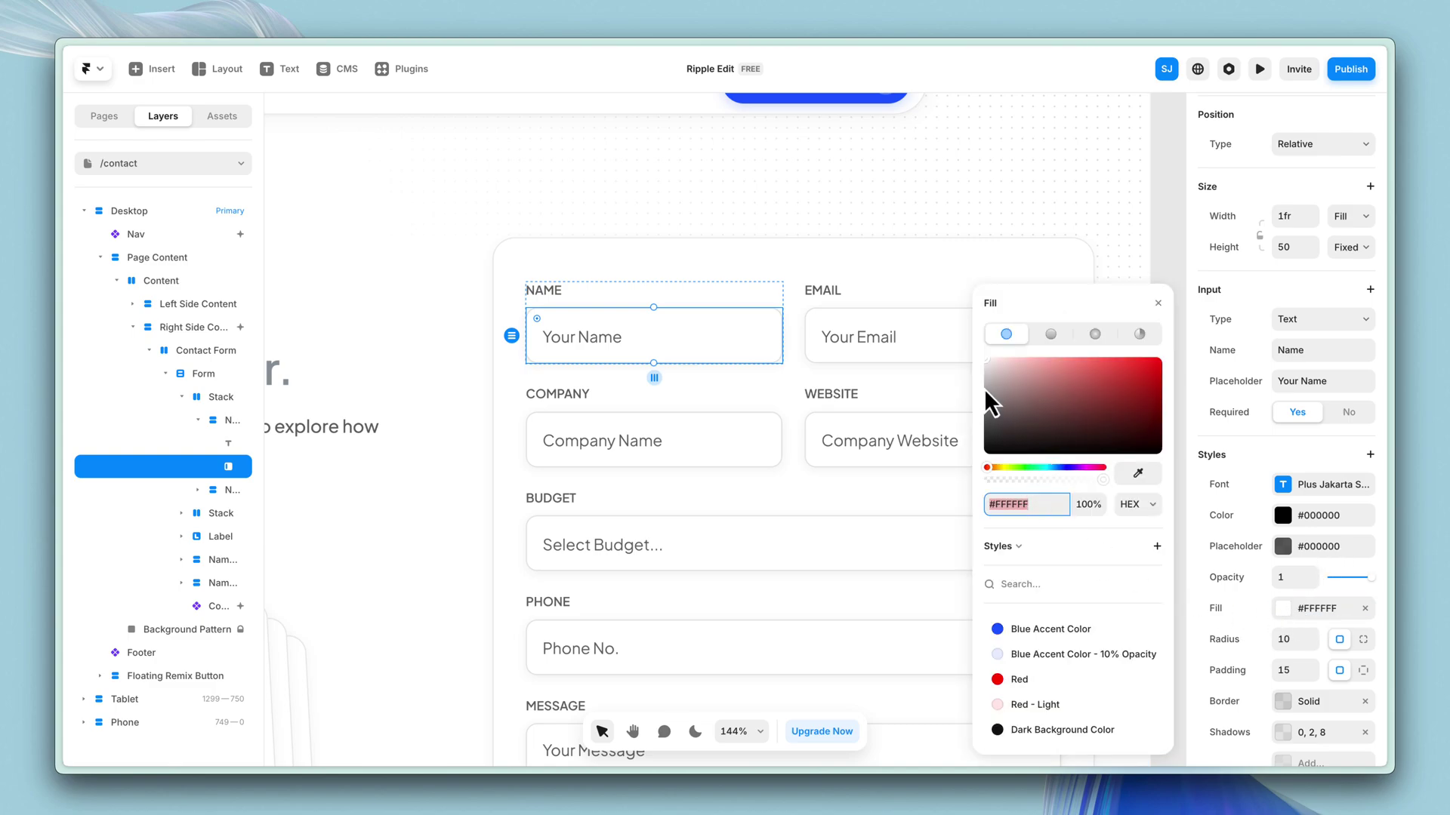
{"action": "left_click_drag", "start_coordinate": [985, 391], "coordinate": [981, 368]}
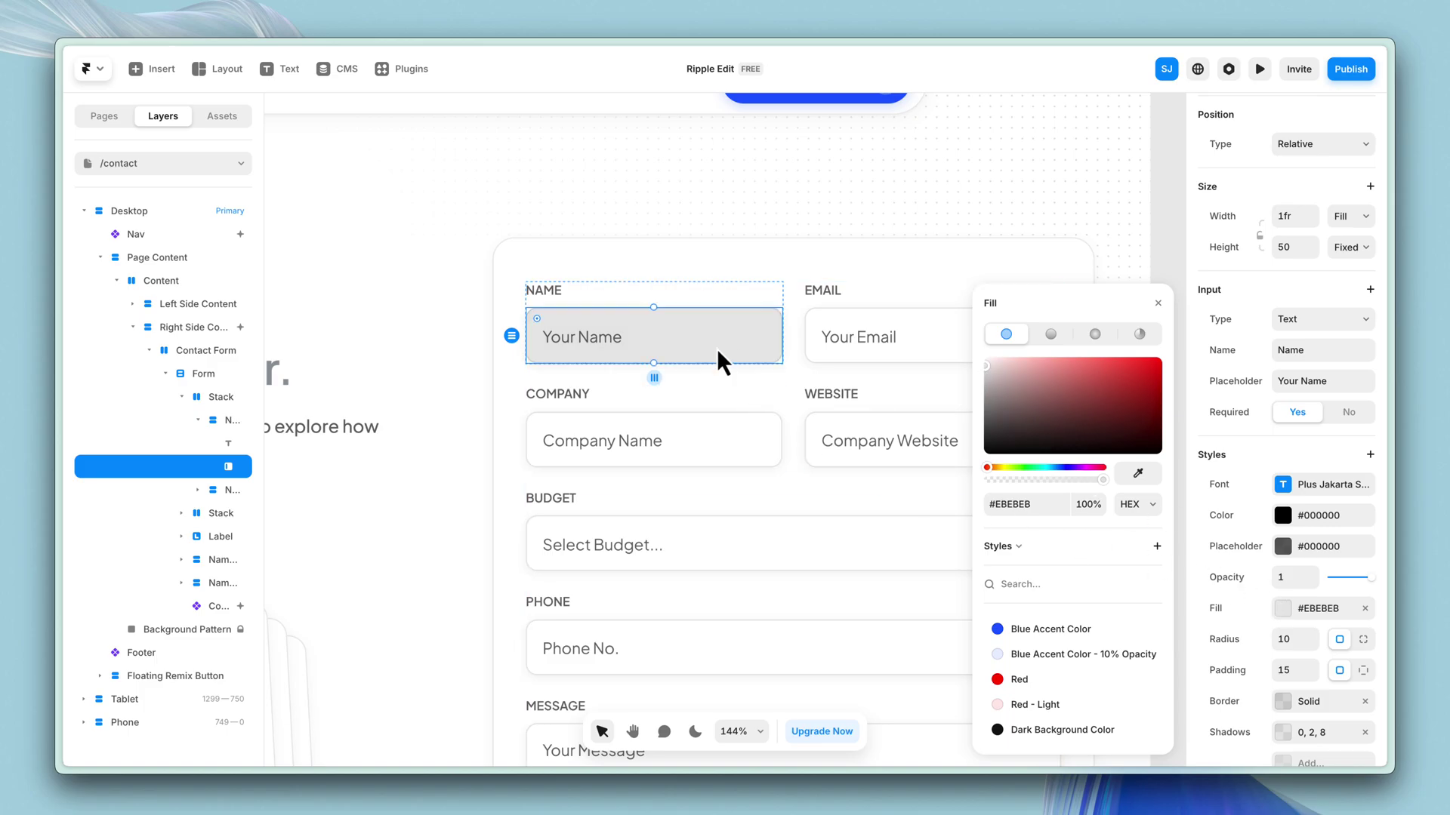
{"action": "scroll", "coordinate": [712, 342], "scroll_direction": "down", "scroll_amount": 3}
{"action": "scroll", "coordinate": [711, 342], "scroll_direction": "down", "scroll_amount": 1}
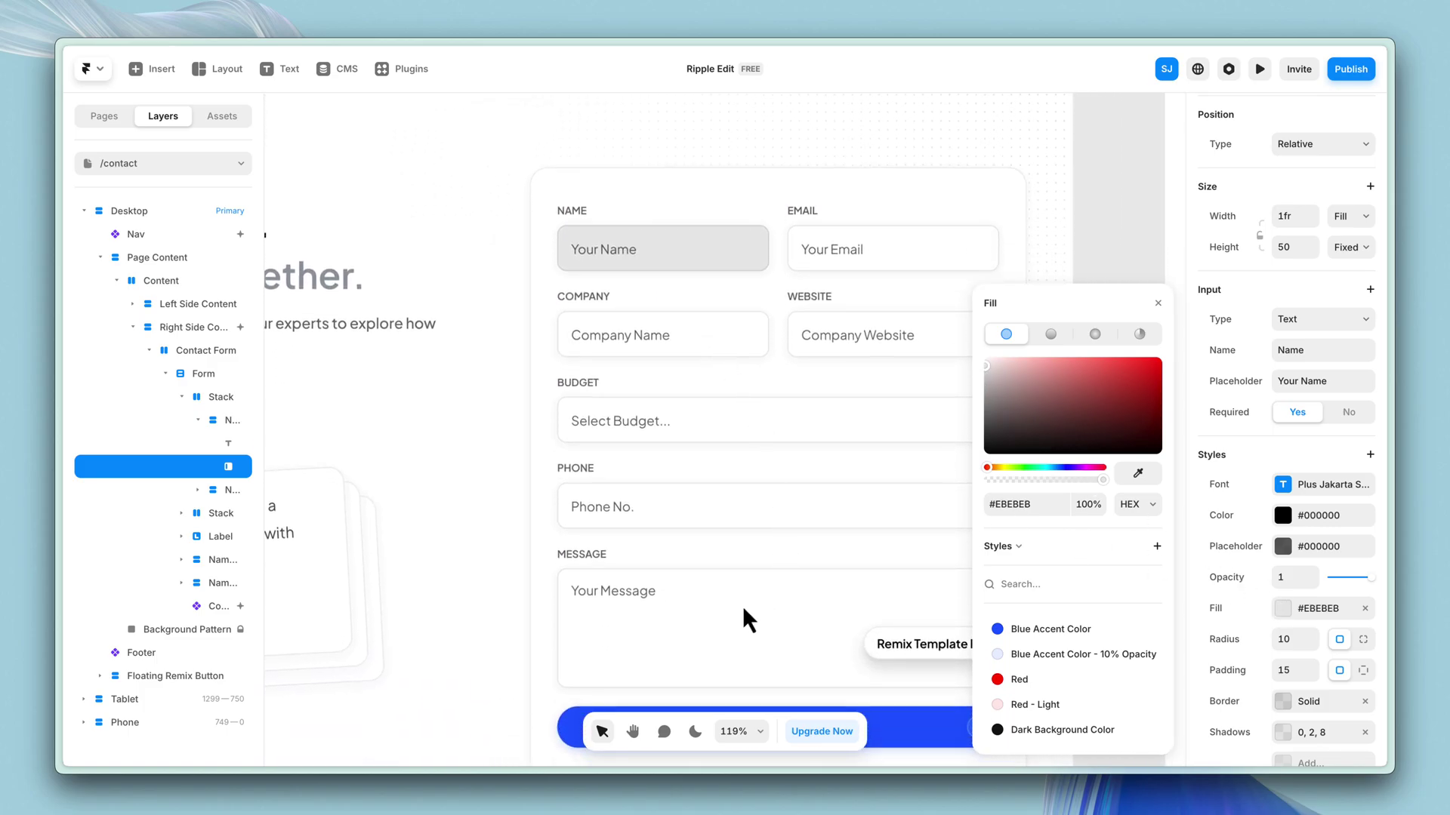
{"action": "left_click", "coordinate": [505, 297]}
Copy the style of the Name input, paste it onto the Email input, and clear the selection.
{"action": "left_click", "coordinate": [624, 258]}
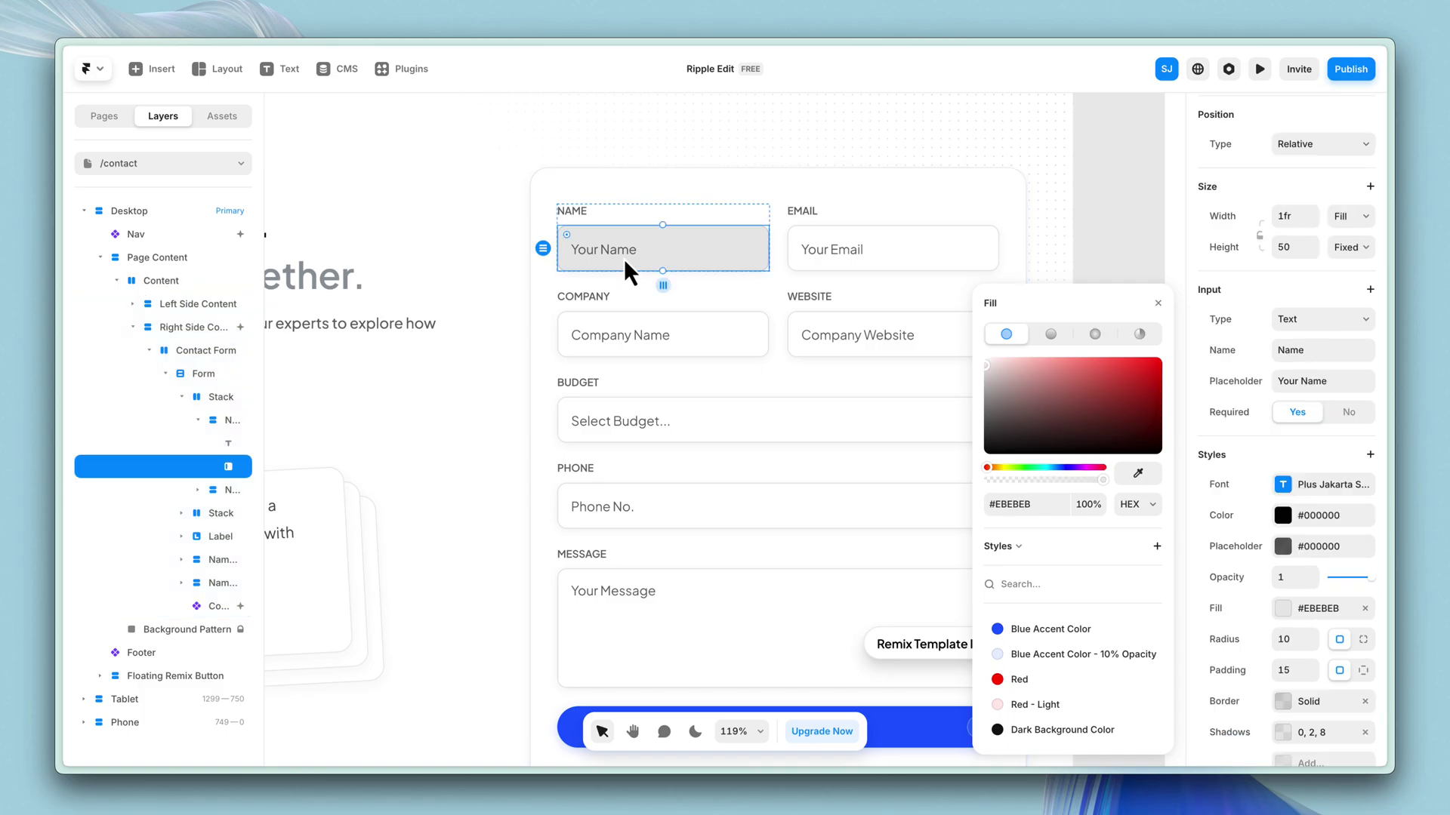
{"action": "right_click", "coordinate": [623, 258]}
{"action": "mouse_move", "coordinate": [678, 417]}
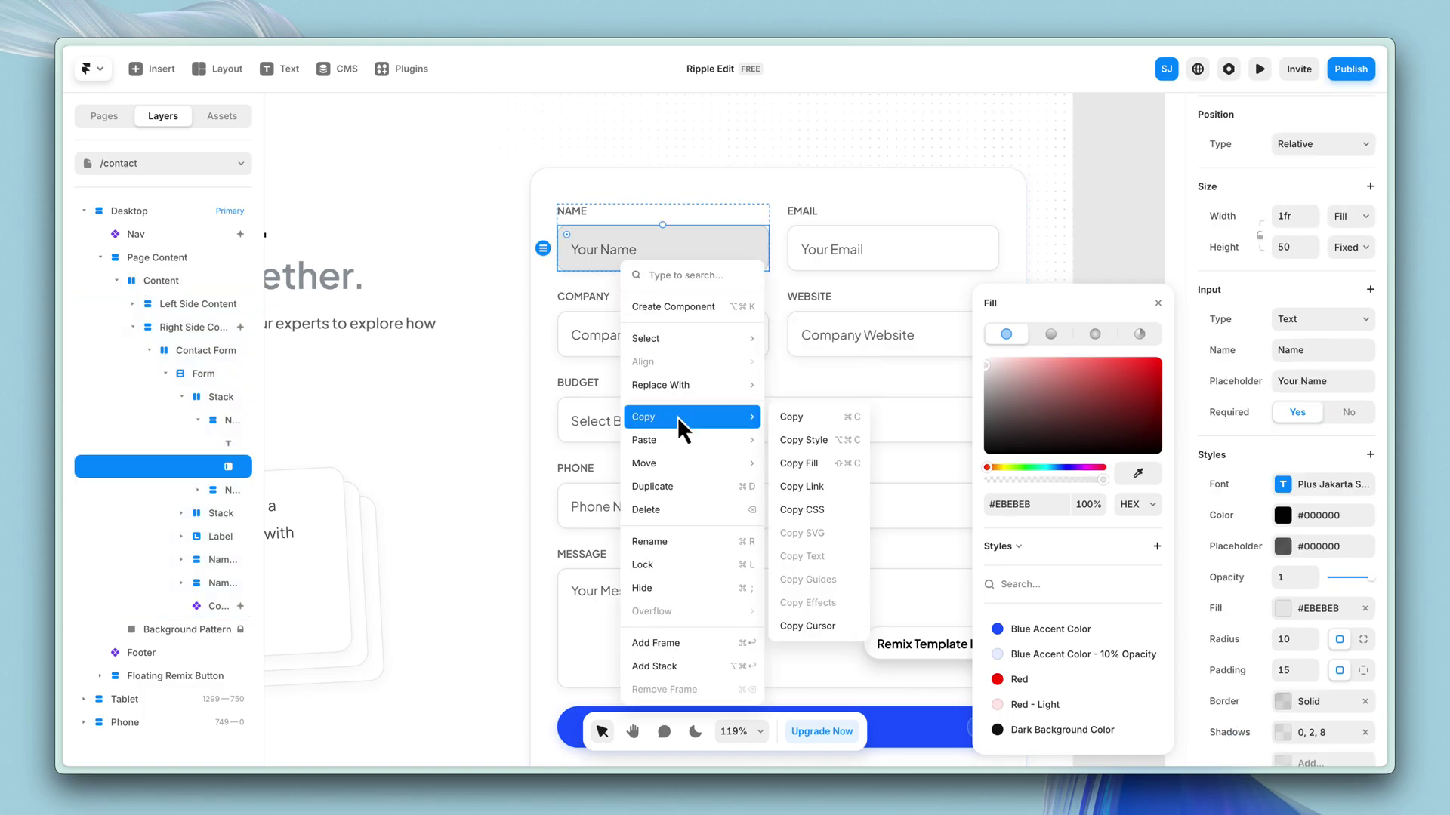
{"action": "left_click", "coordinate": [813, 444]}
{"action": "right_click", "coordinate": [818, 260]}
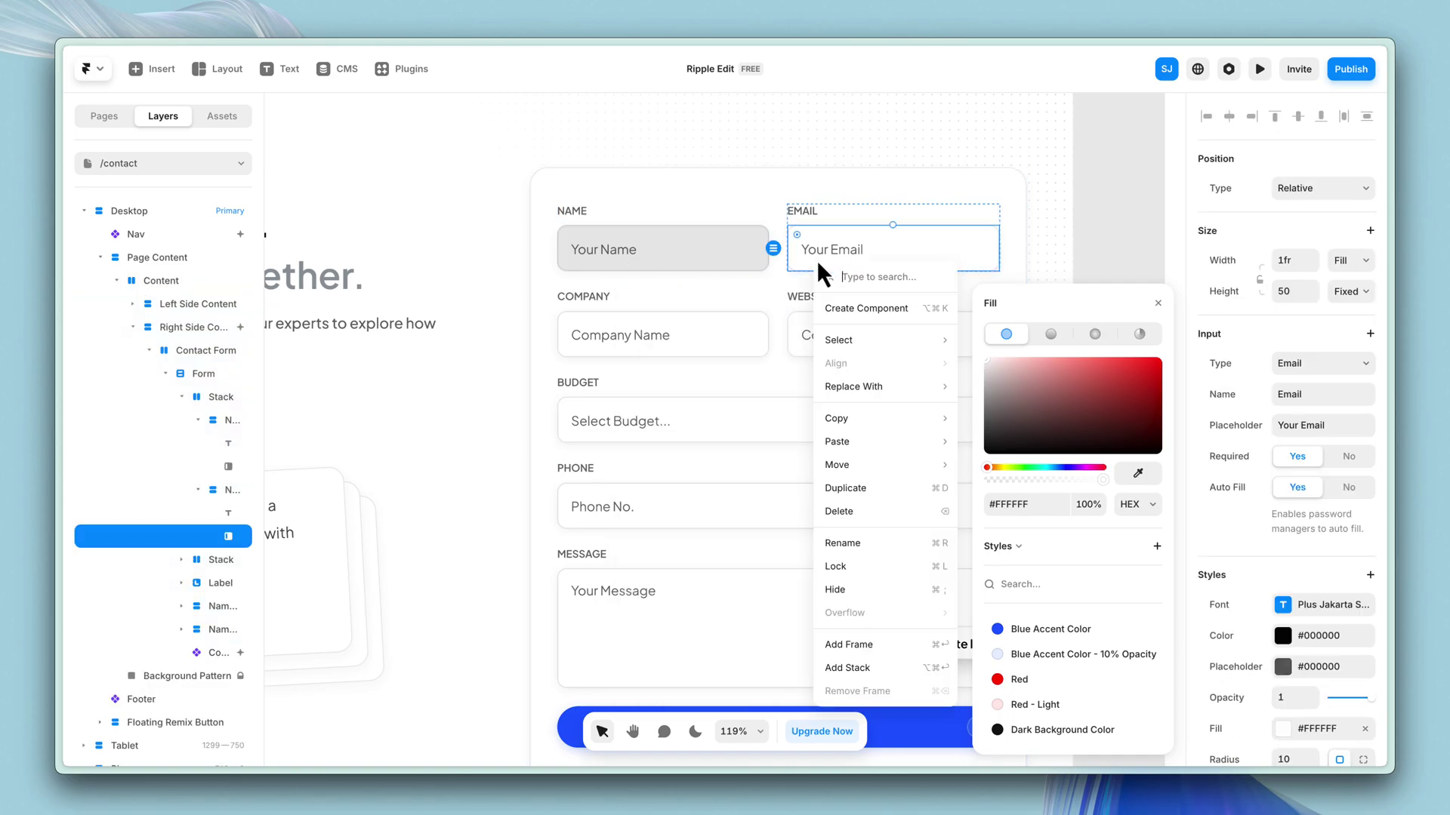
{"action": "mouse_move", "coordinate": [895, 444]}
{"action": "left_click", "coordinate": [1022, 461]}
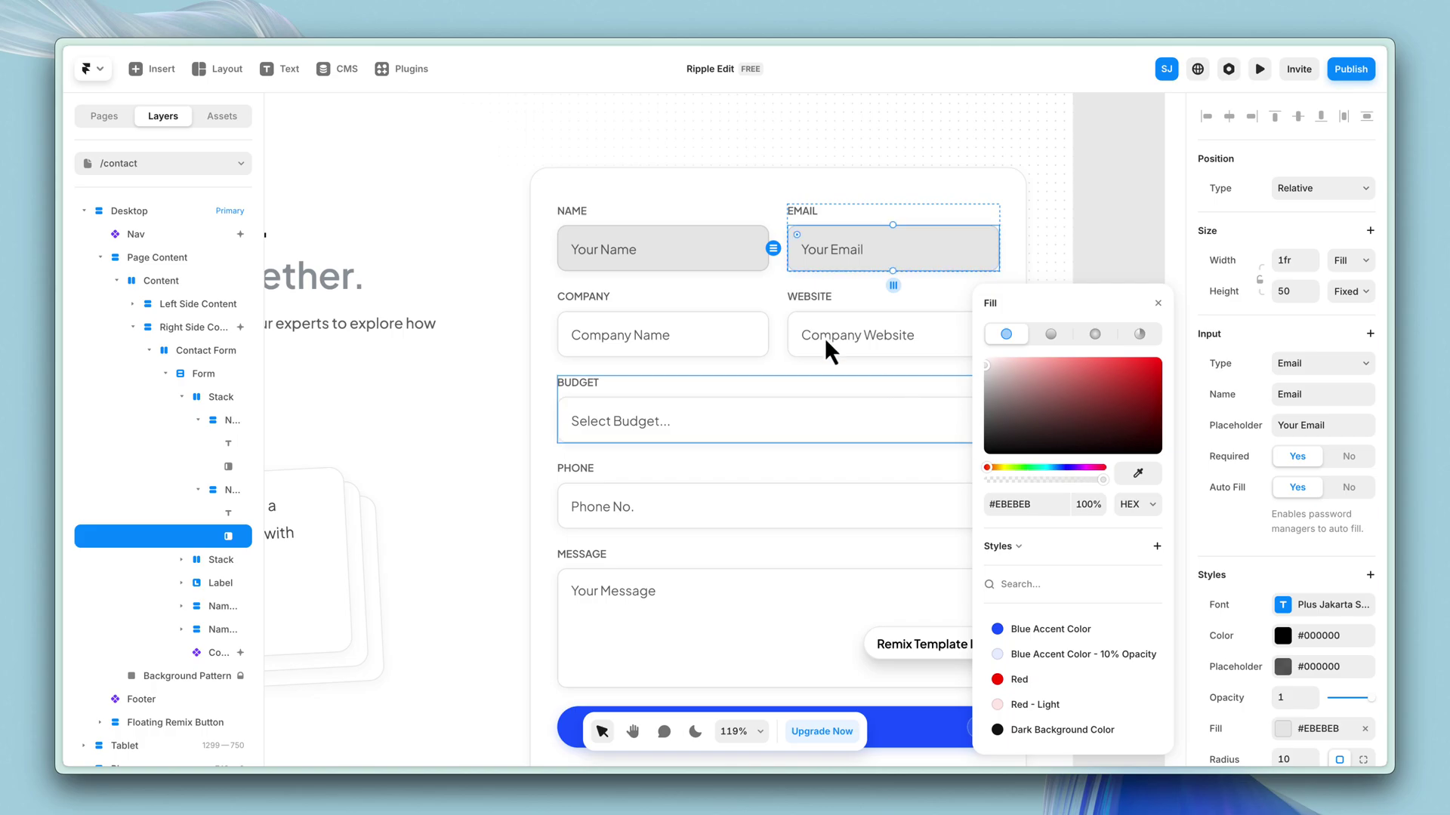
{"action": "left_click", "coordinate": [486, 222]}
{"action": "left_click", "coordinate": [1087, 252]}
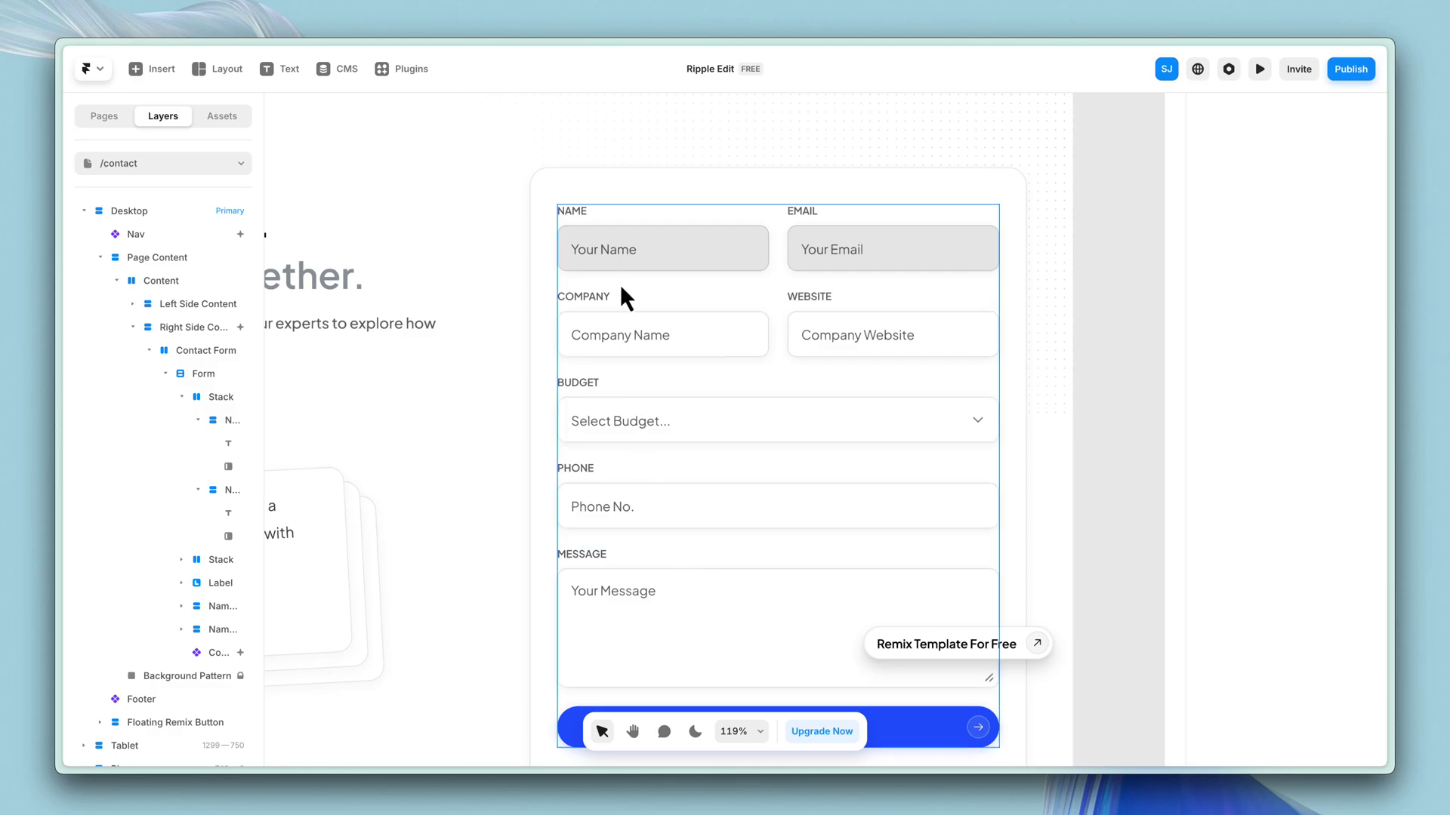
Undo the grey fill on the contact form's Name and Email inputs and clear the selection.
{"action": "key", "text": "ctrl+z"}
{"action": "key", "text": "ctrl+z"}
{"action": "left_click", "coordinate": [1094, 310]}
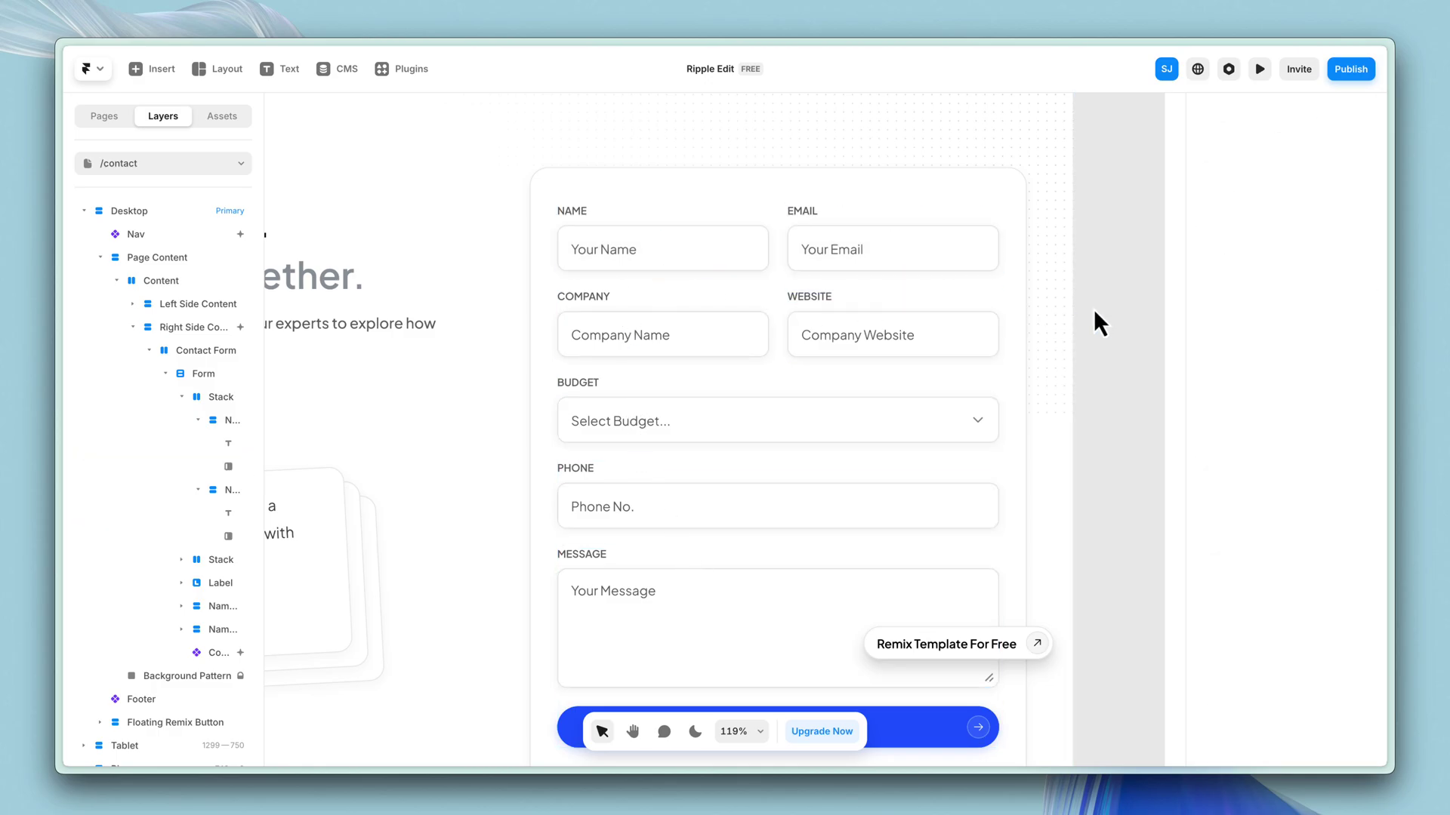
On the Home page, examine the special discount note beside the desktop layout and highlight its promo code.
{"action": "scroll", "coordinate": [1094, 310], "scroll_direction": "down", "scroll_amount": 5}
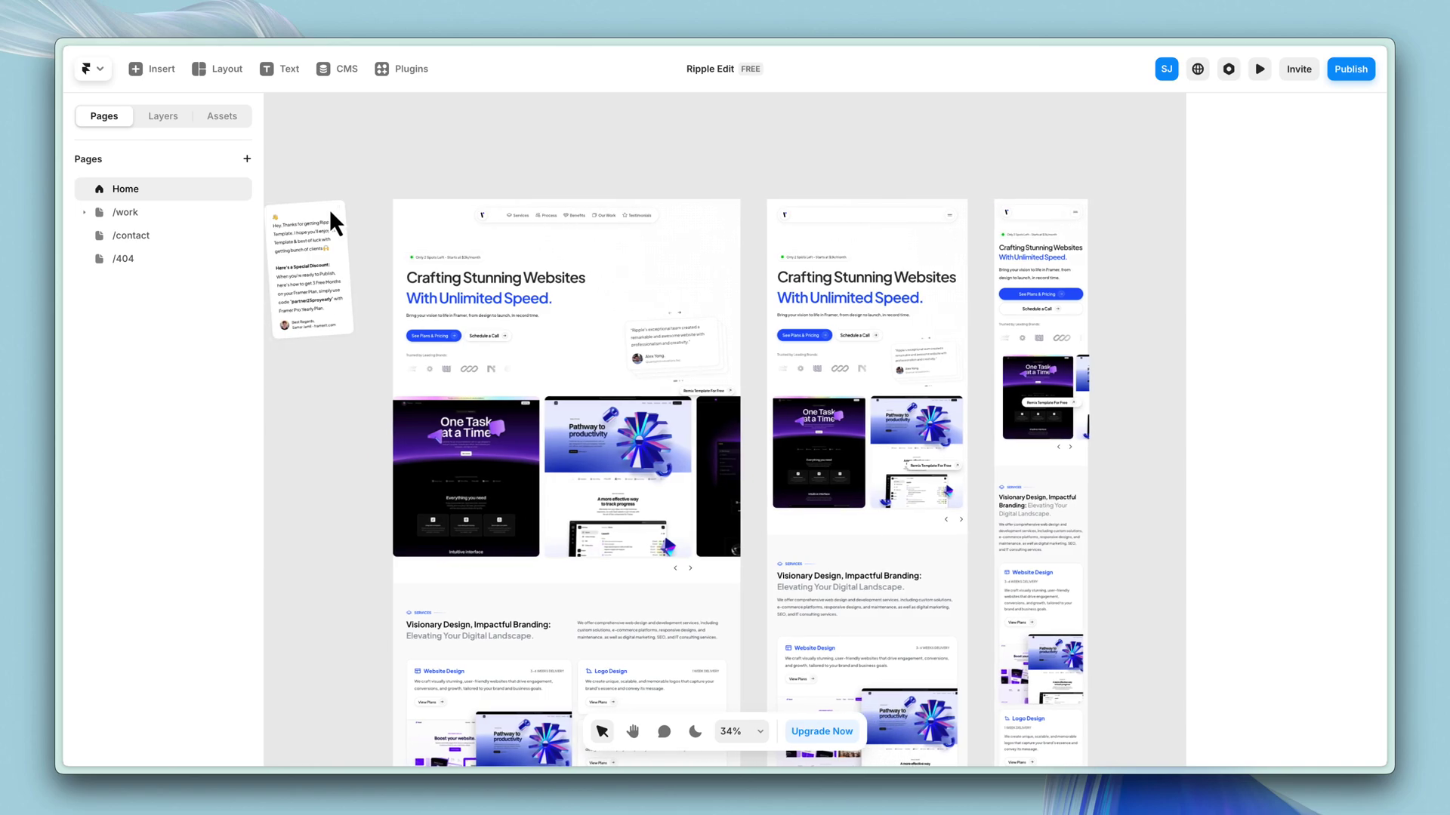
{"action": "scroll", "coordinate": [329, 208], "scroll_direction": "left", "scroll_amount": 2}
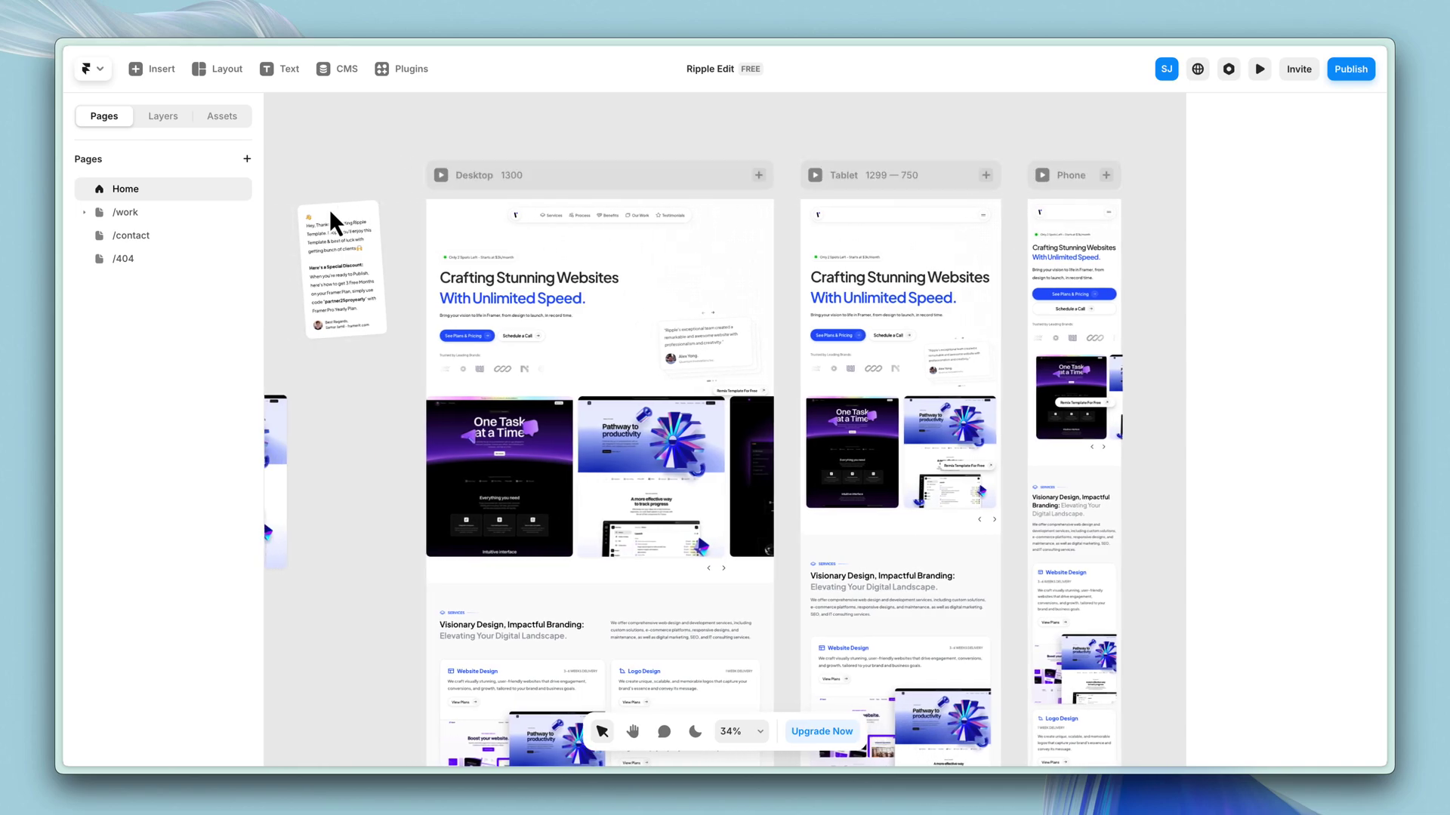
{"action": "scroll", "coordinate": [279, 201], "scroll_direction": "up", "scroll_amount": 5}
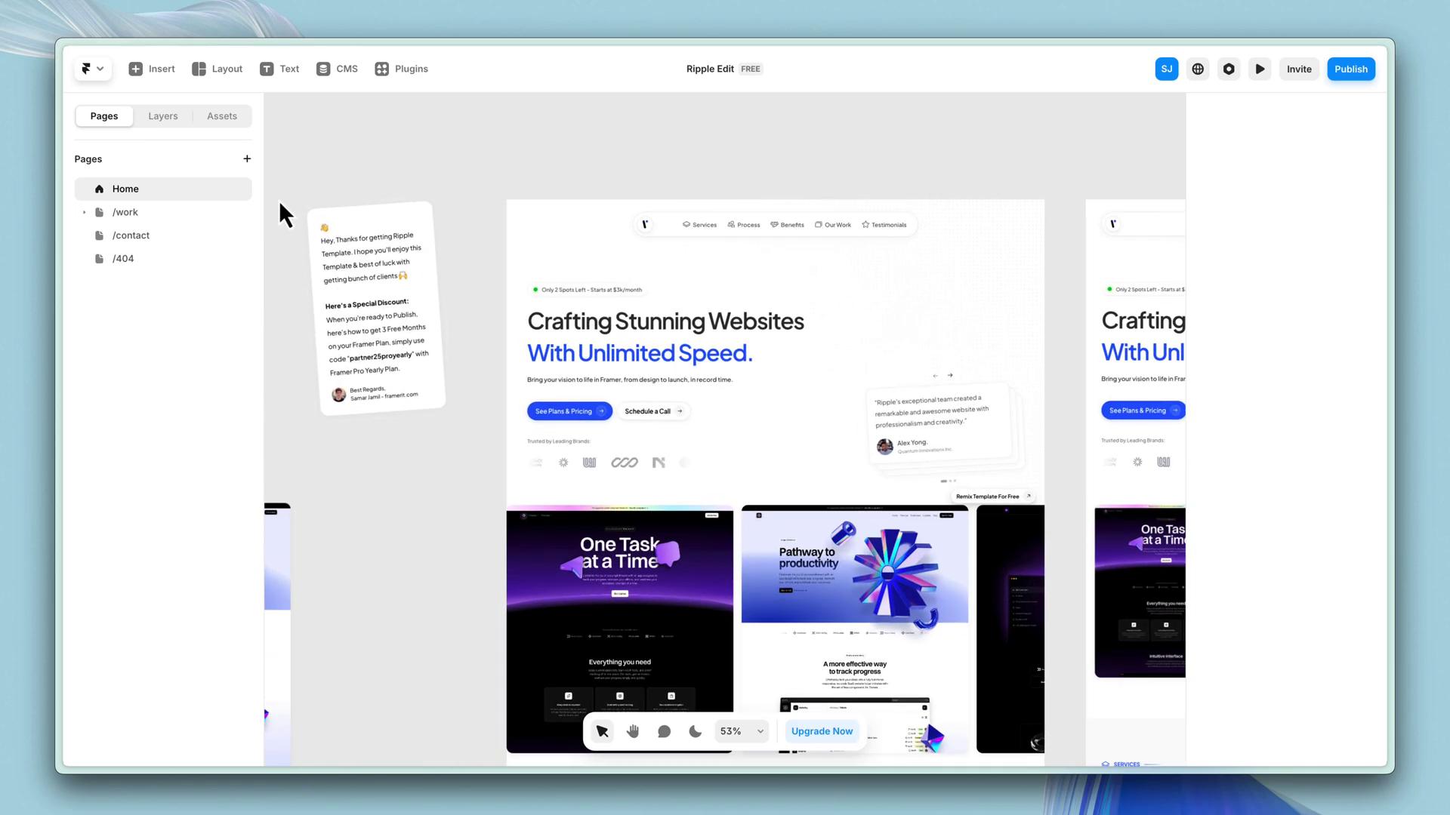
{"action": "scroll", "coordinate": [278, 201], "scroll_direction": "up", "scroll_amount": 2}
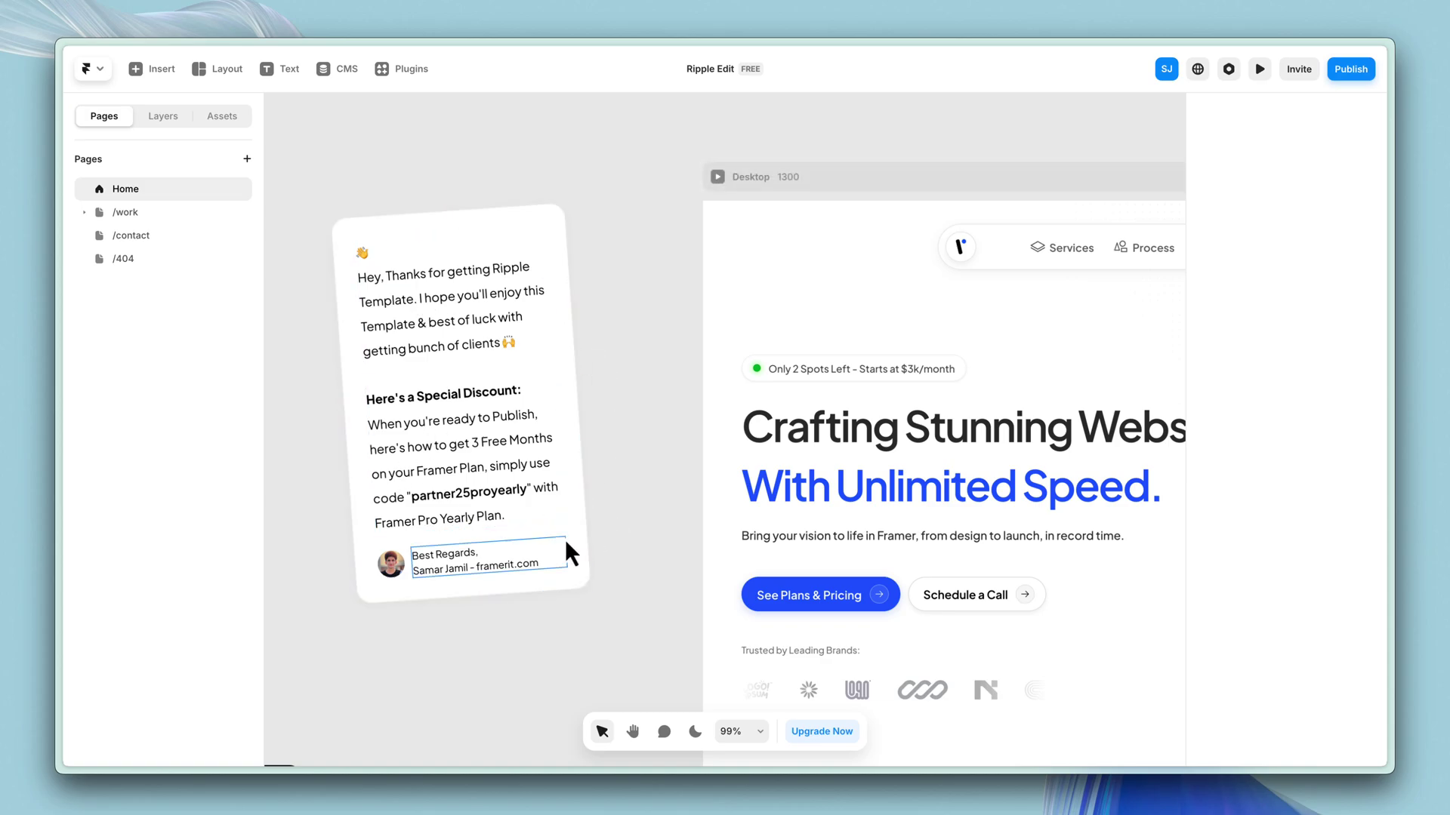
{"action": "double_click", "coordinate": [430, 496]}
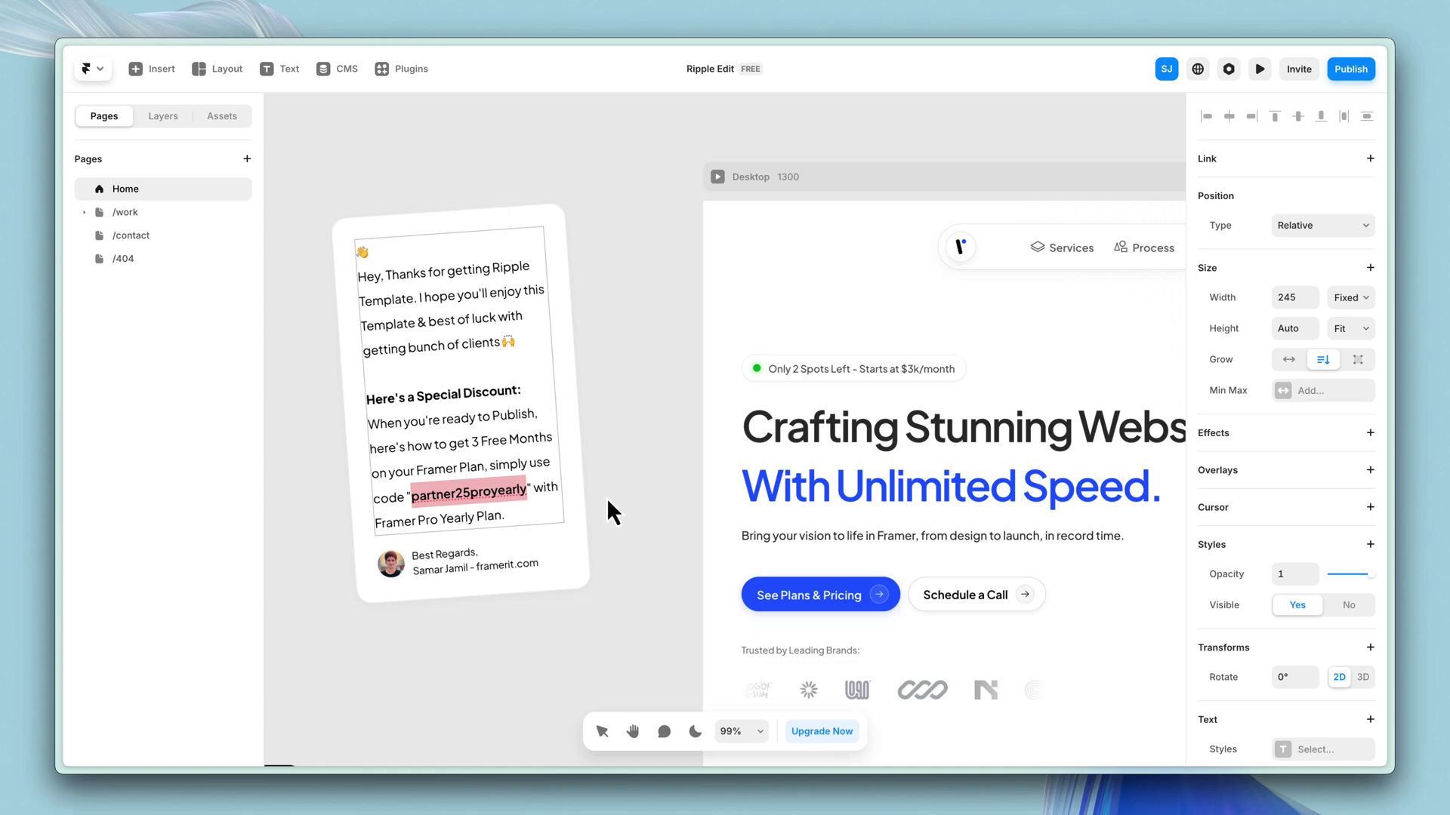
{"action": "key", "text": "Escape"}
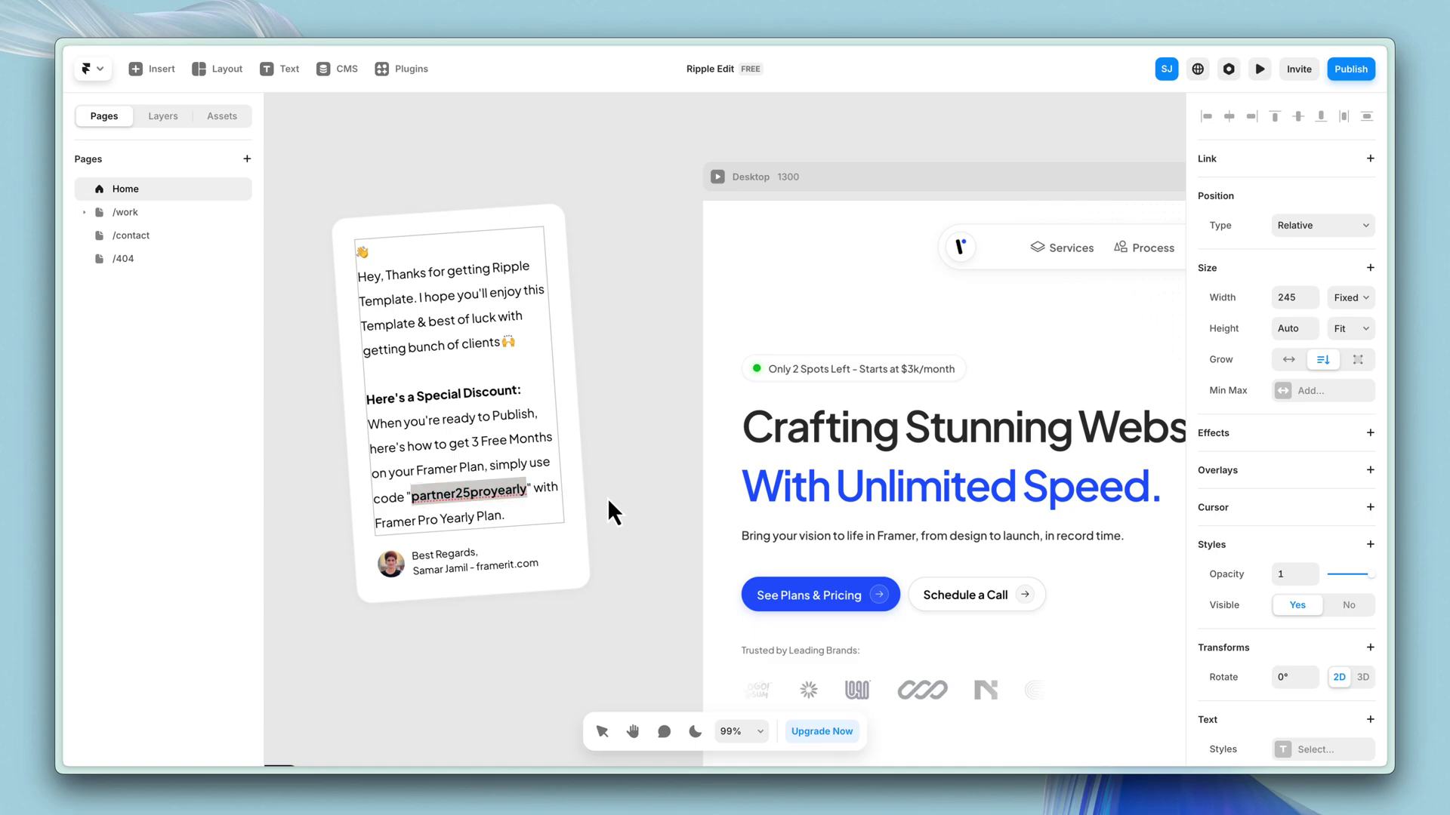
View the Plans section of the site settings, including the yearly Pro plan, and return to the Home page canvas.
{"action": "left_click", "coordinate": [1229, 70]}
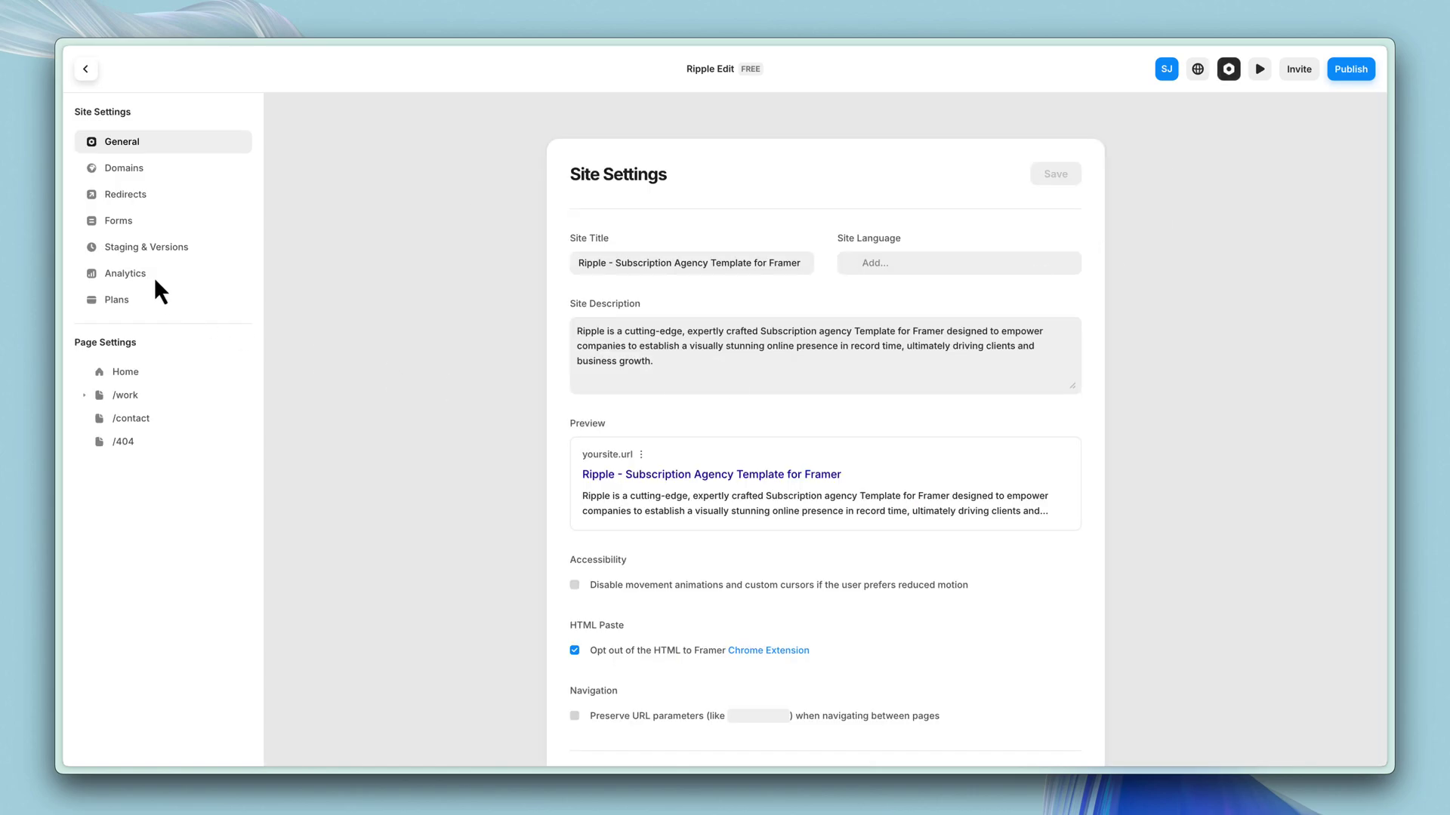
{"action": "left_click", "coordinate": [162, 304]}
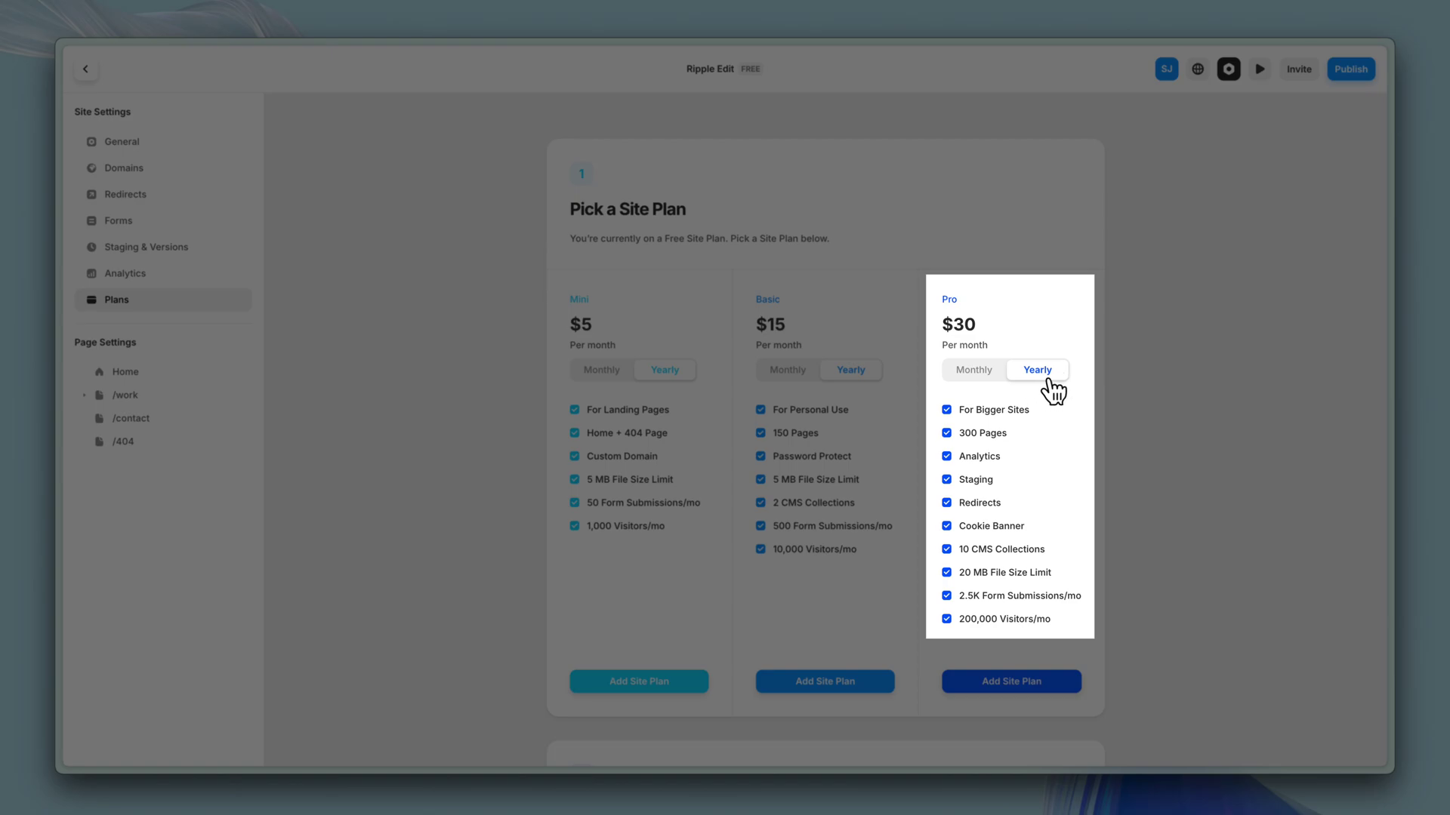
{"action": "key", "text": "Escape"}
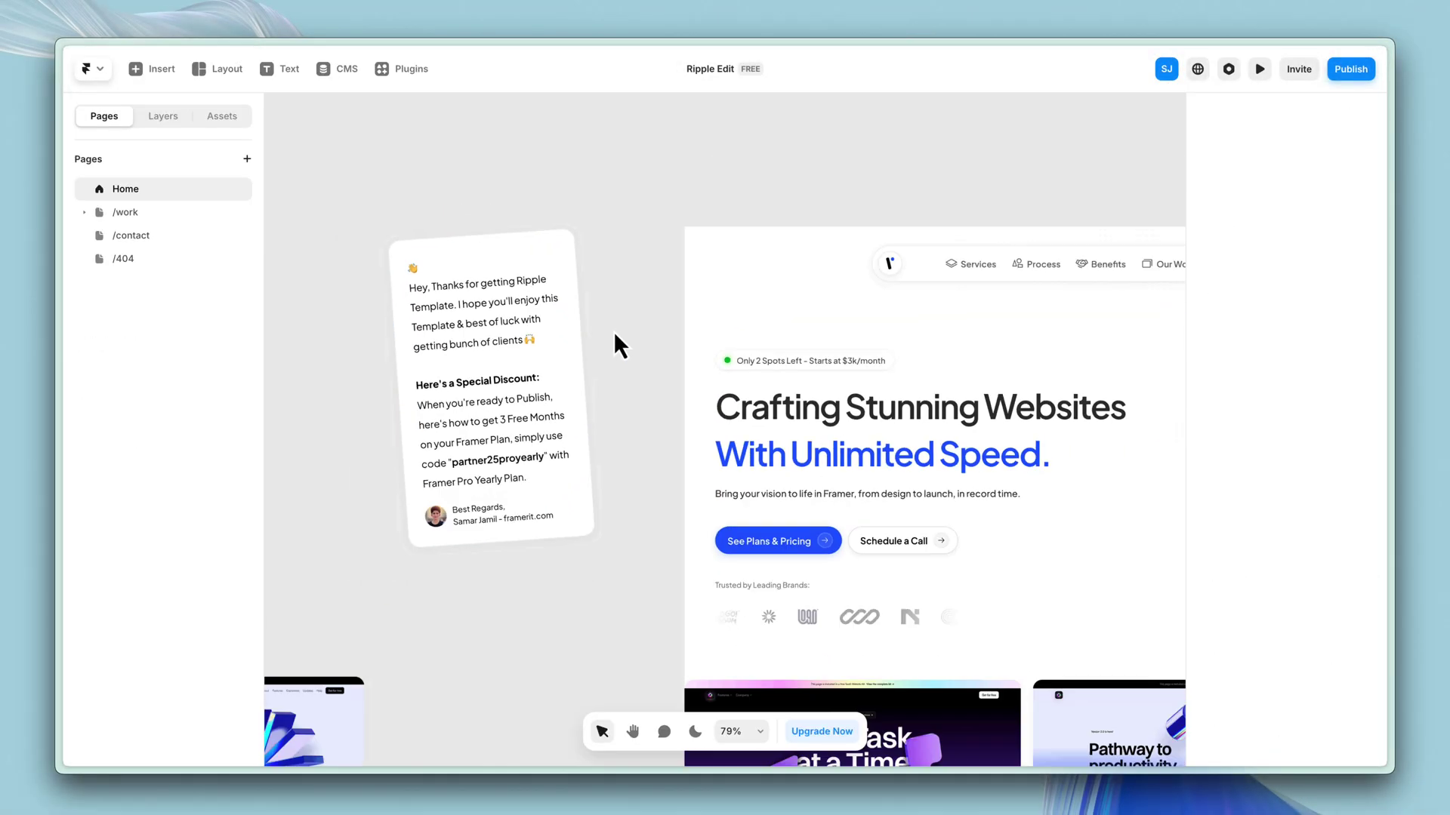
{"action": "scroll", "coordinate": [613, 331], "scroll_direction": "down", "scroll_amount": 5}
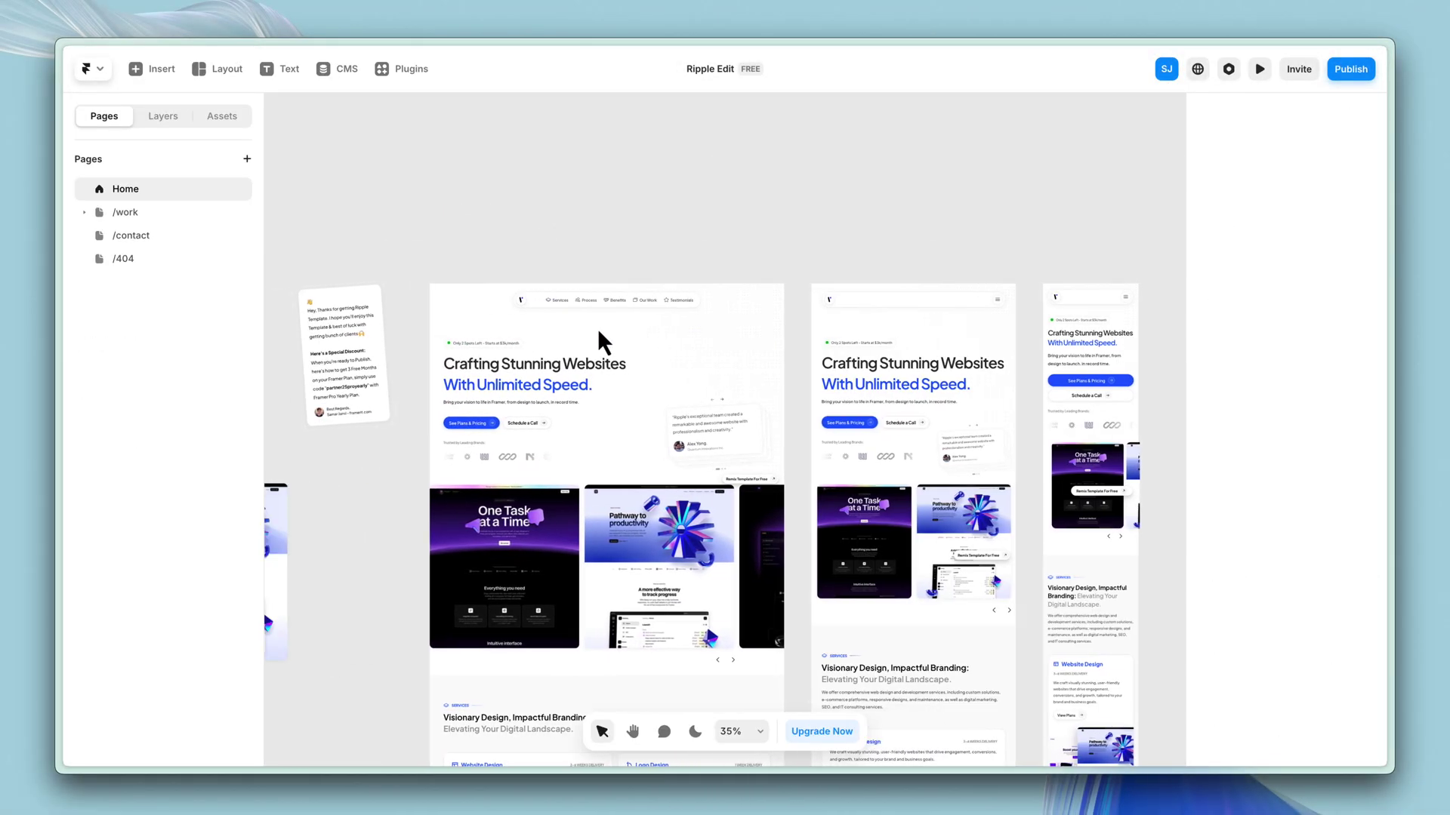
{"action": "scroll", "coordinate": [598, 332], "scroll_direction": "down", "scroll_amount": 3}
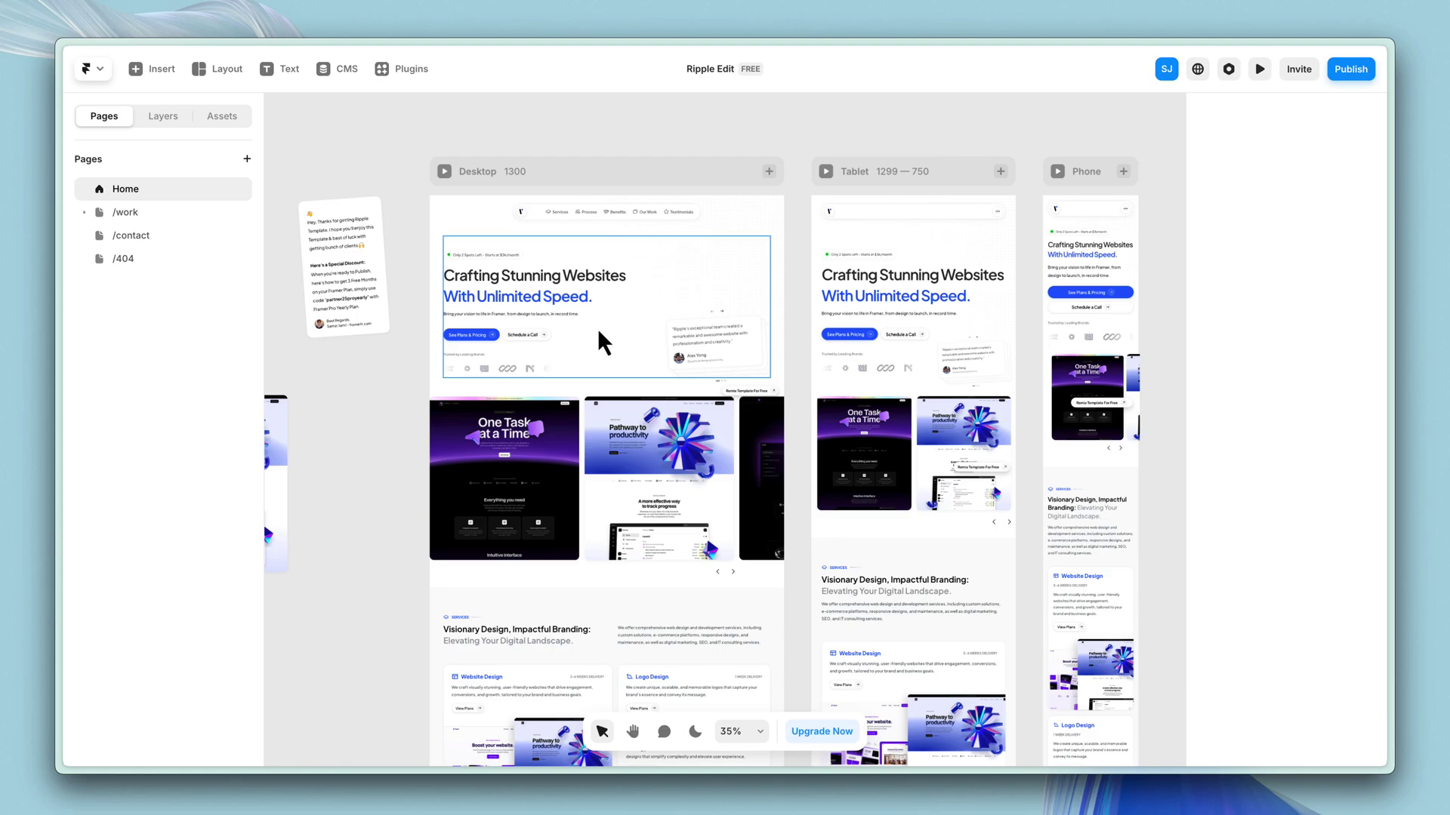